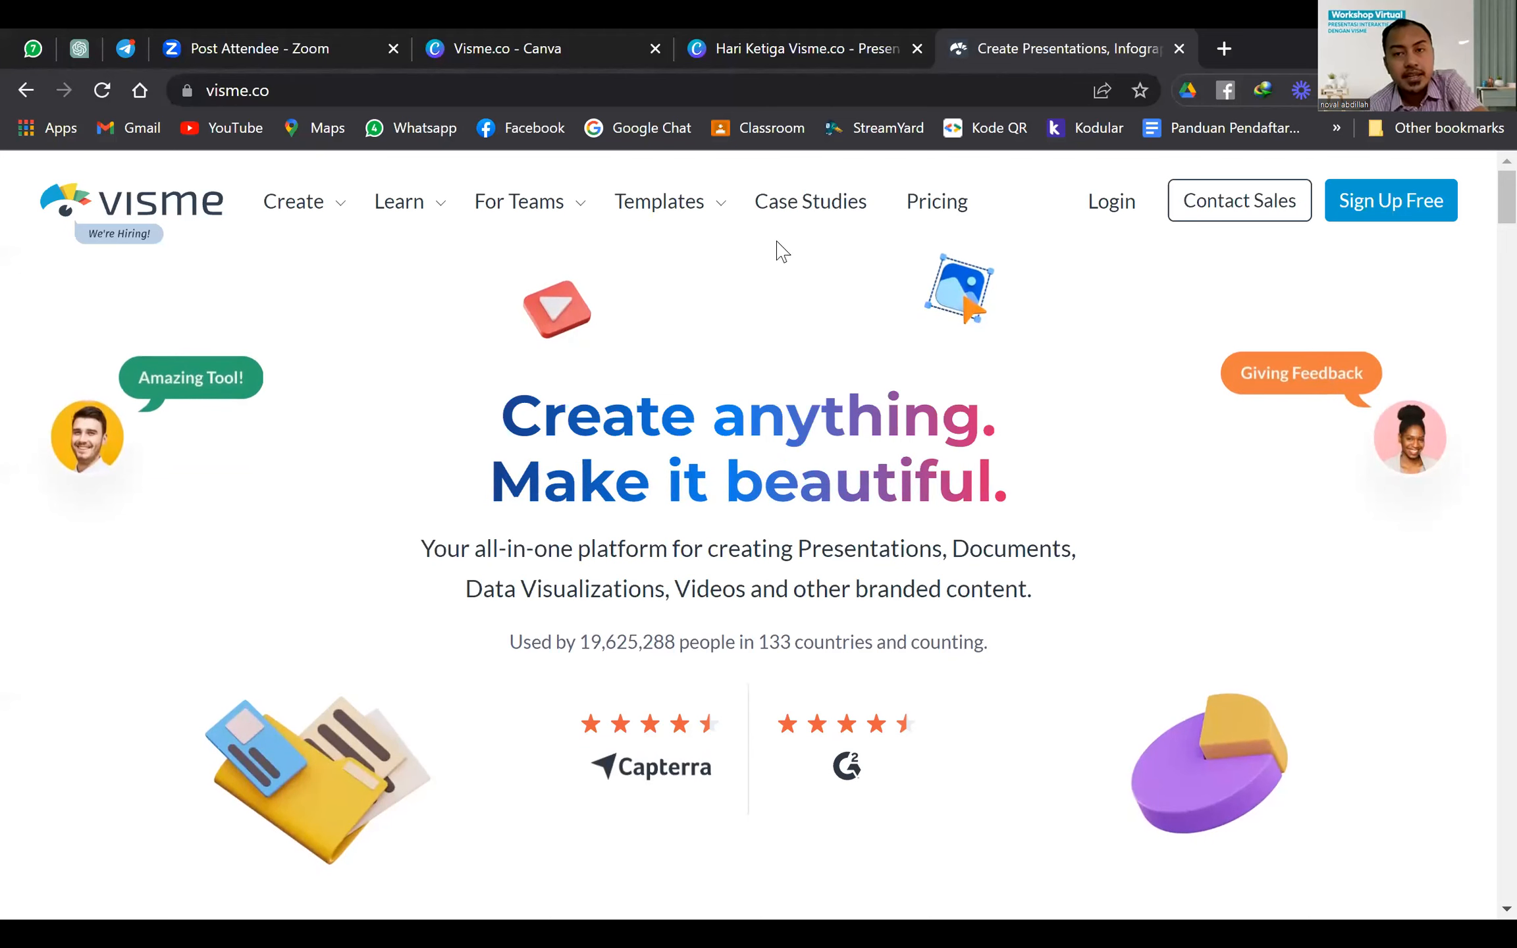
Open the login page of the Visme website
left_click(1113, 204)
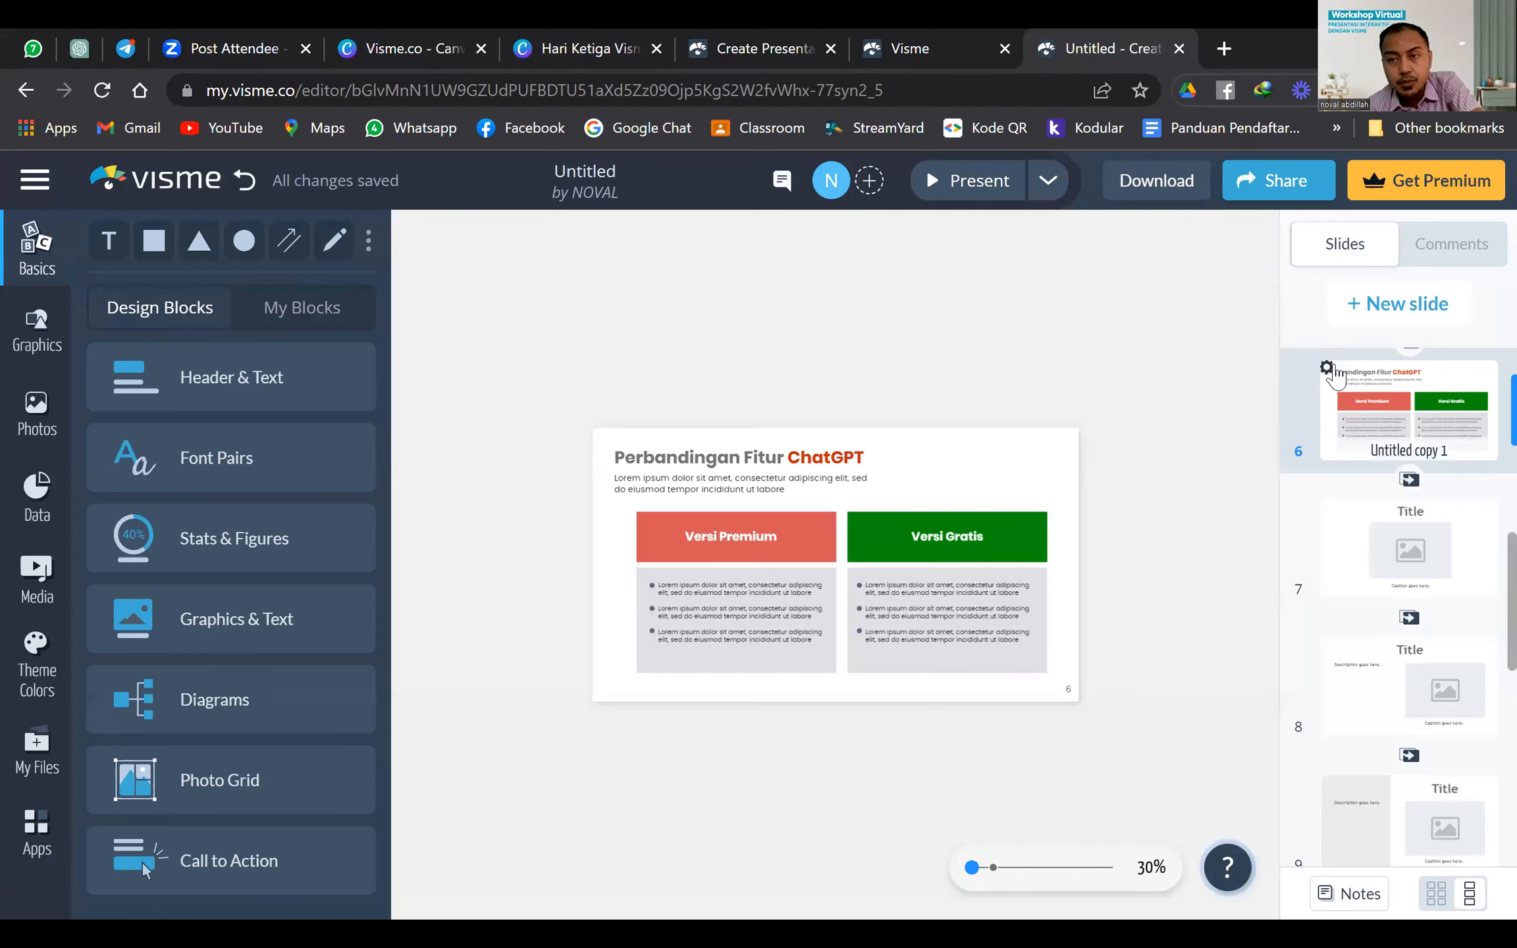
Delete slide 6, "Perbandingan Fitur ChatGPT", and slide 5, "Timeline ChatGPT", from the presentation
left_click(1334, 374)
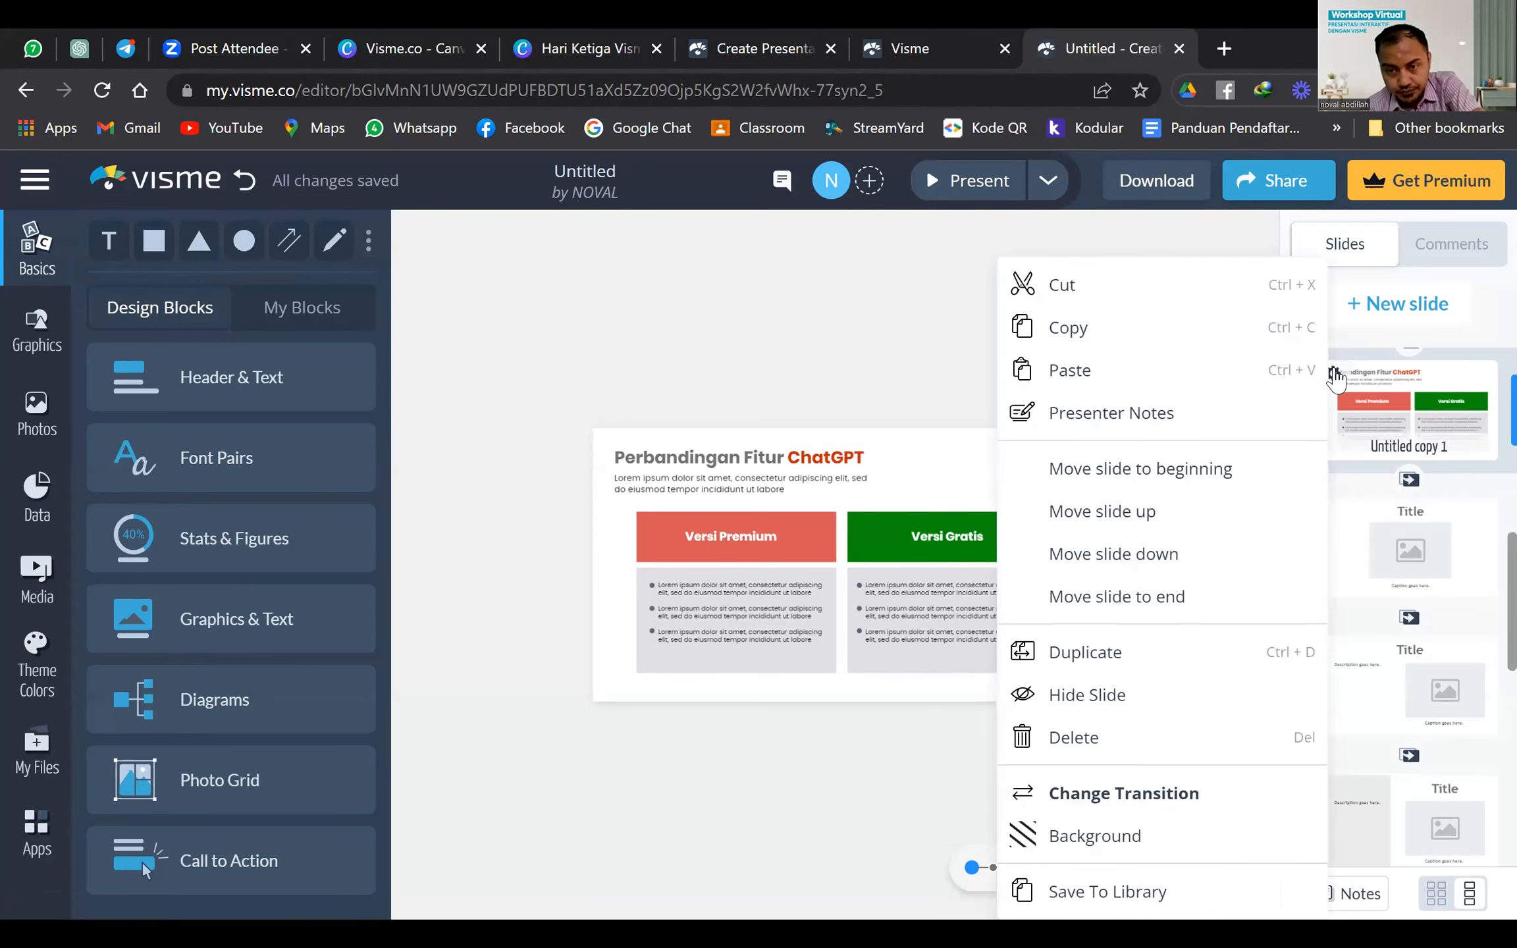
left_click(1099, 741)
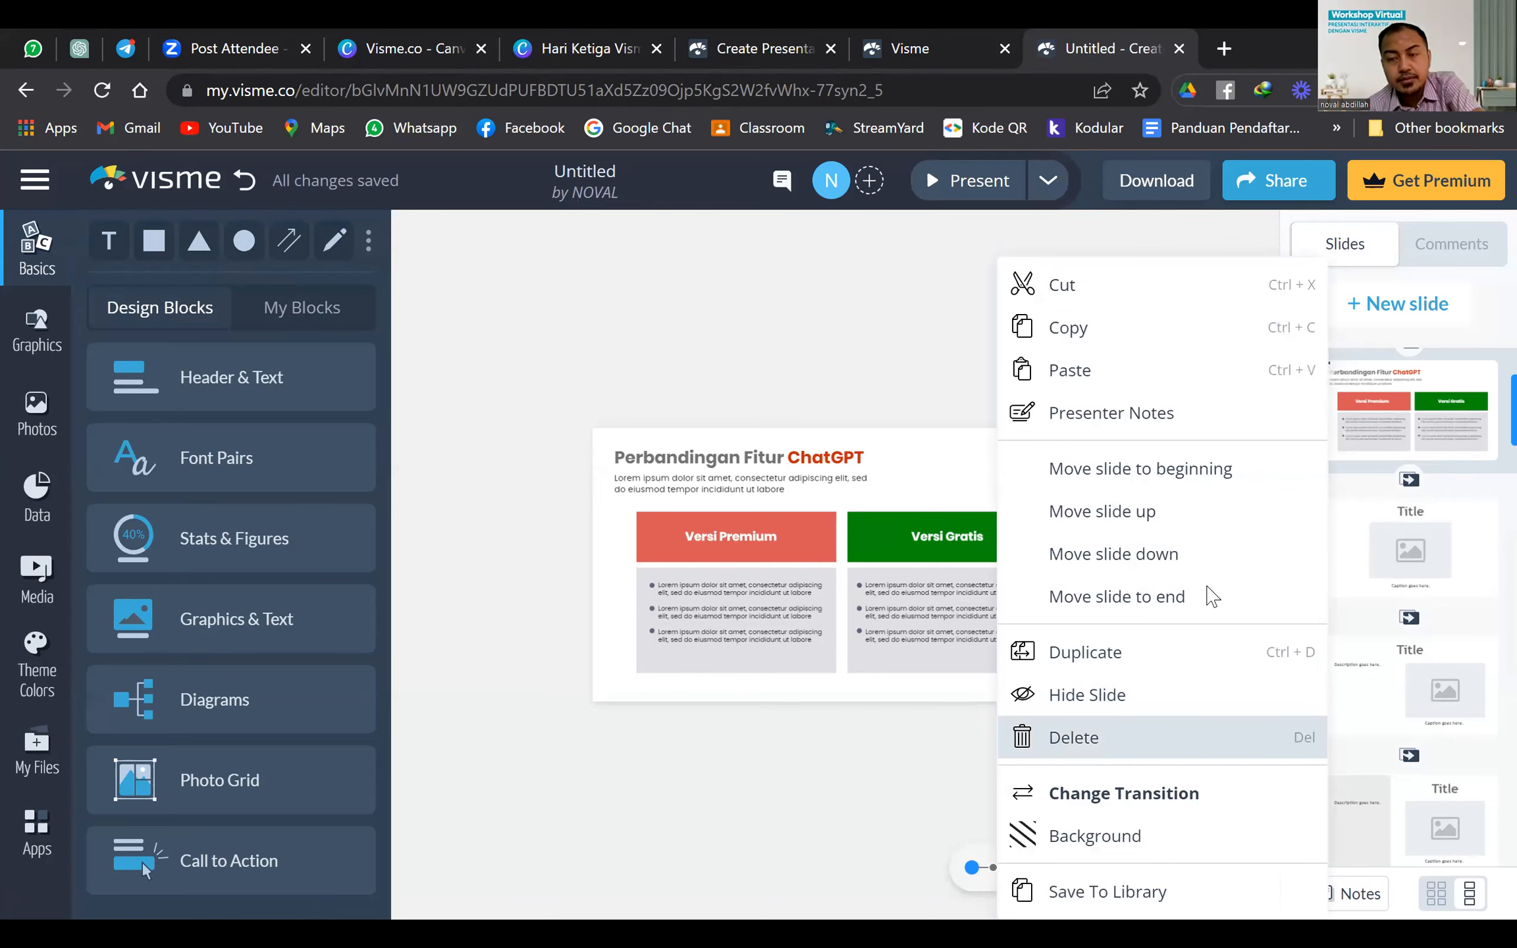
scroll(1331, 422, "up", 5)
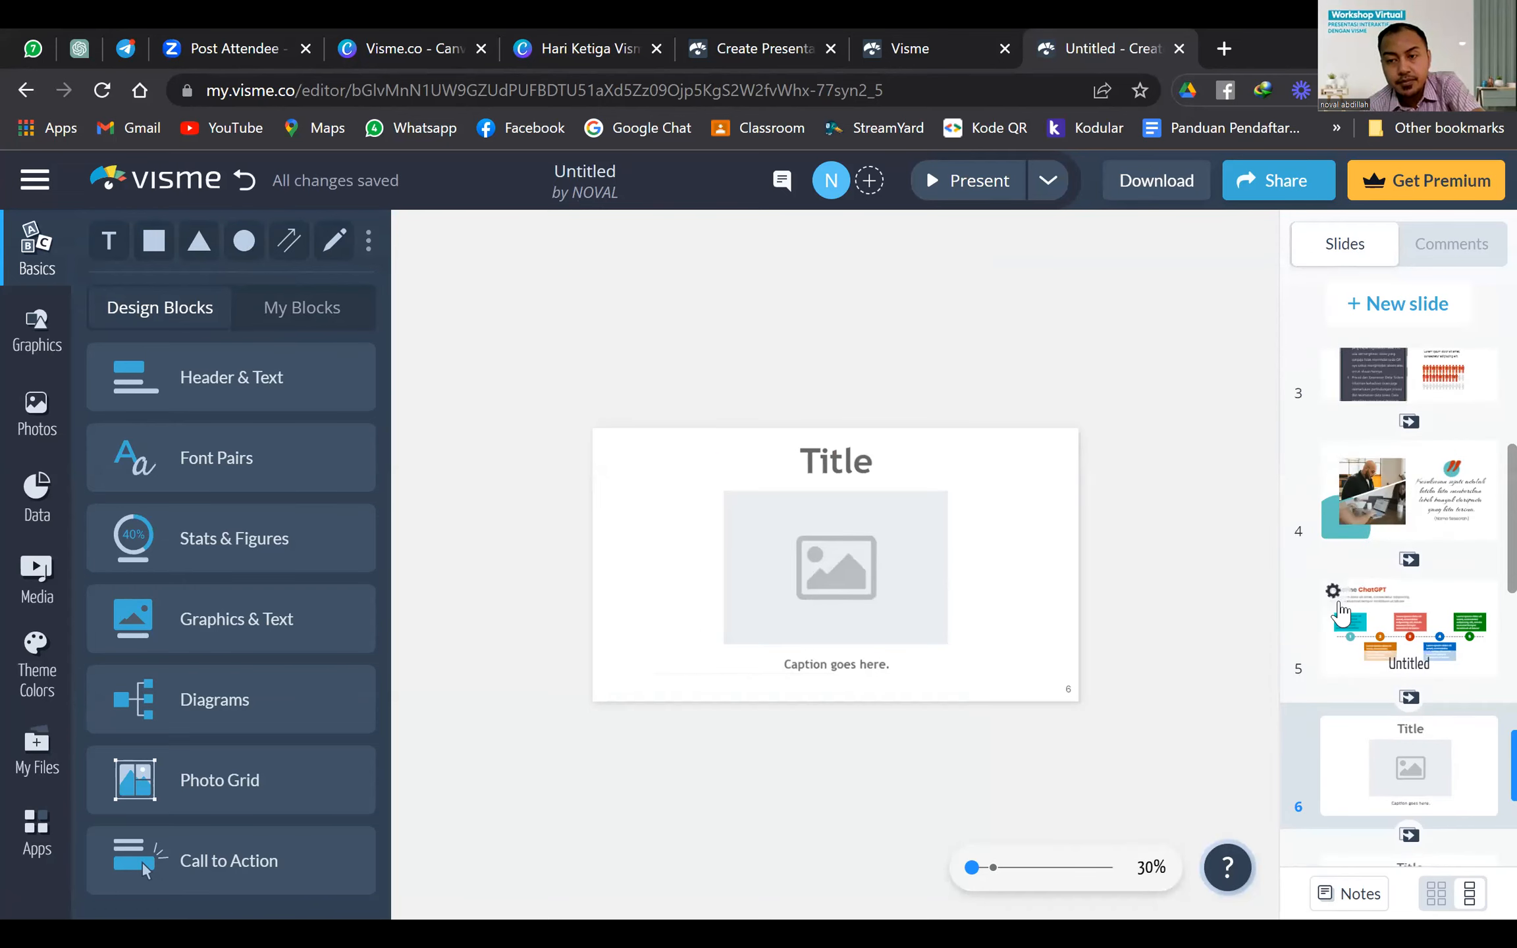
left_click(1333, 593)
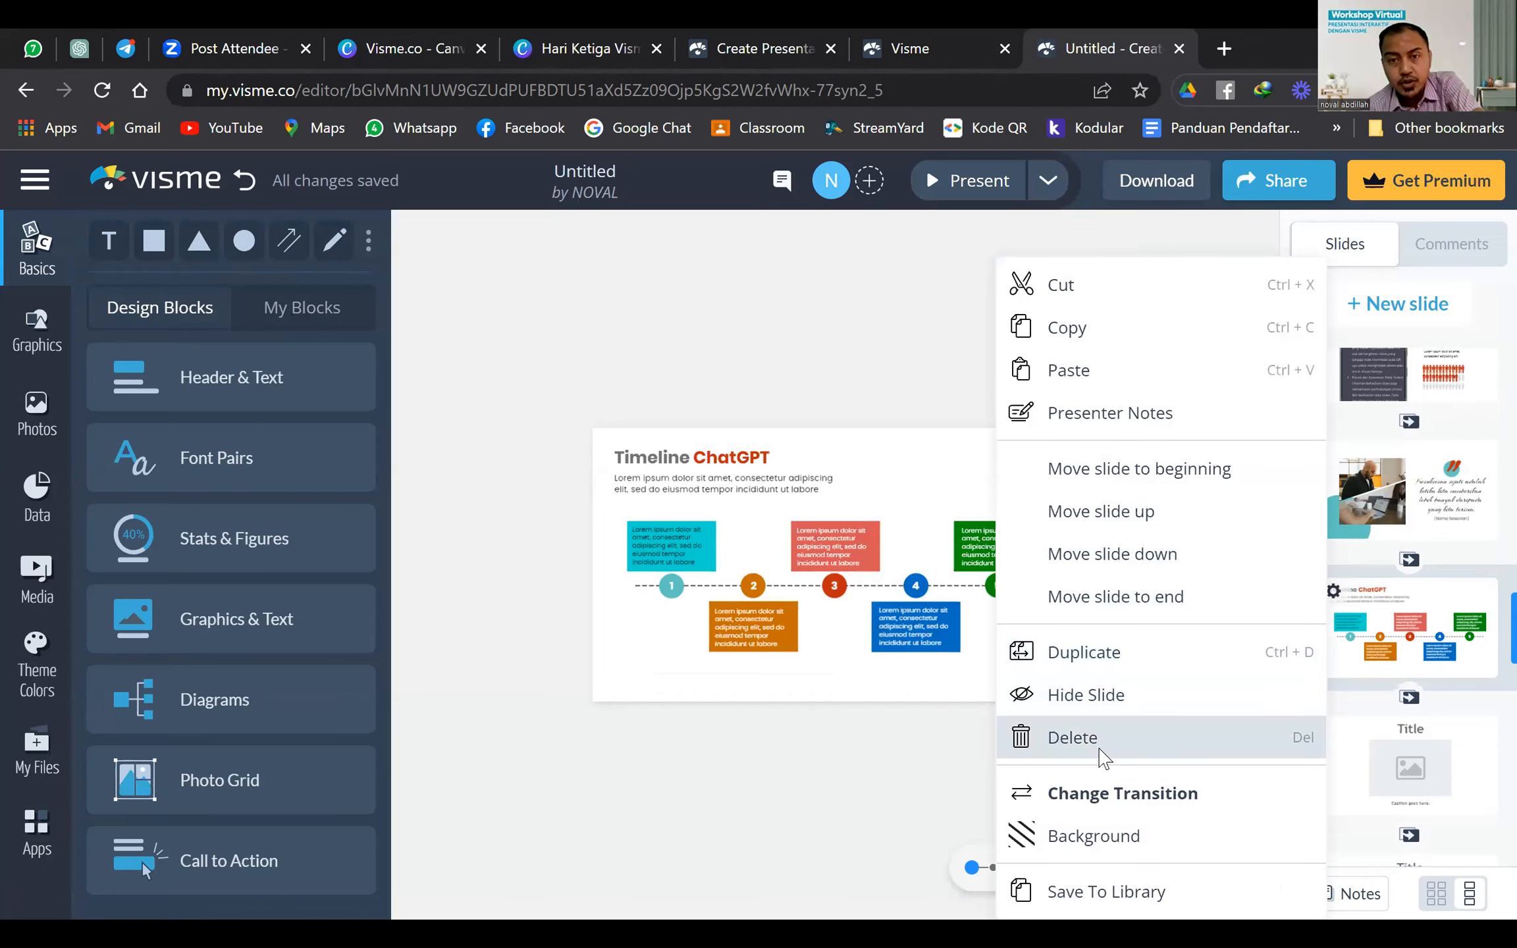
key("Delete")
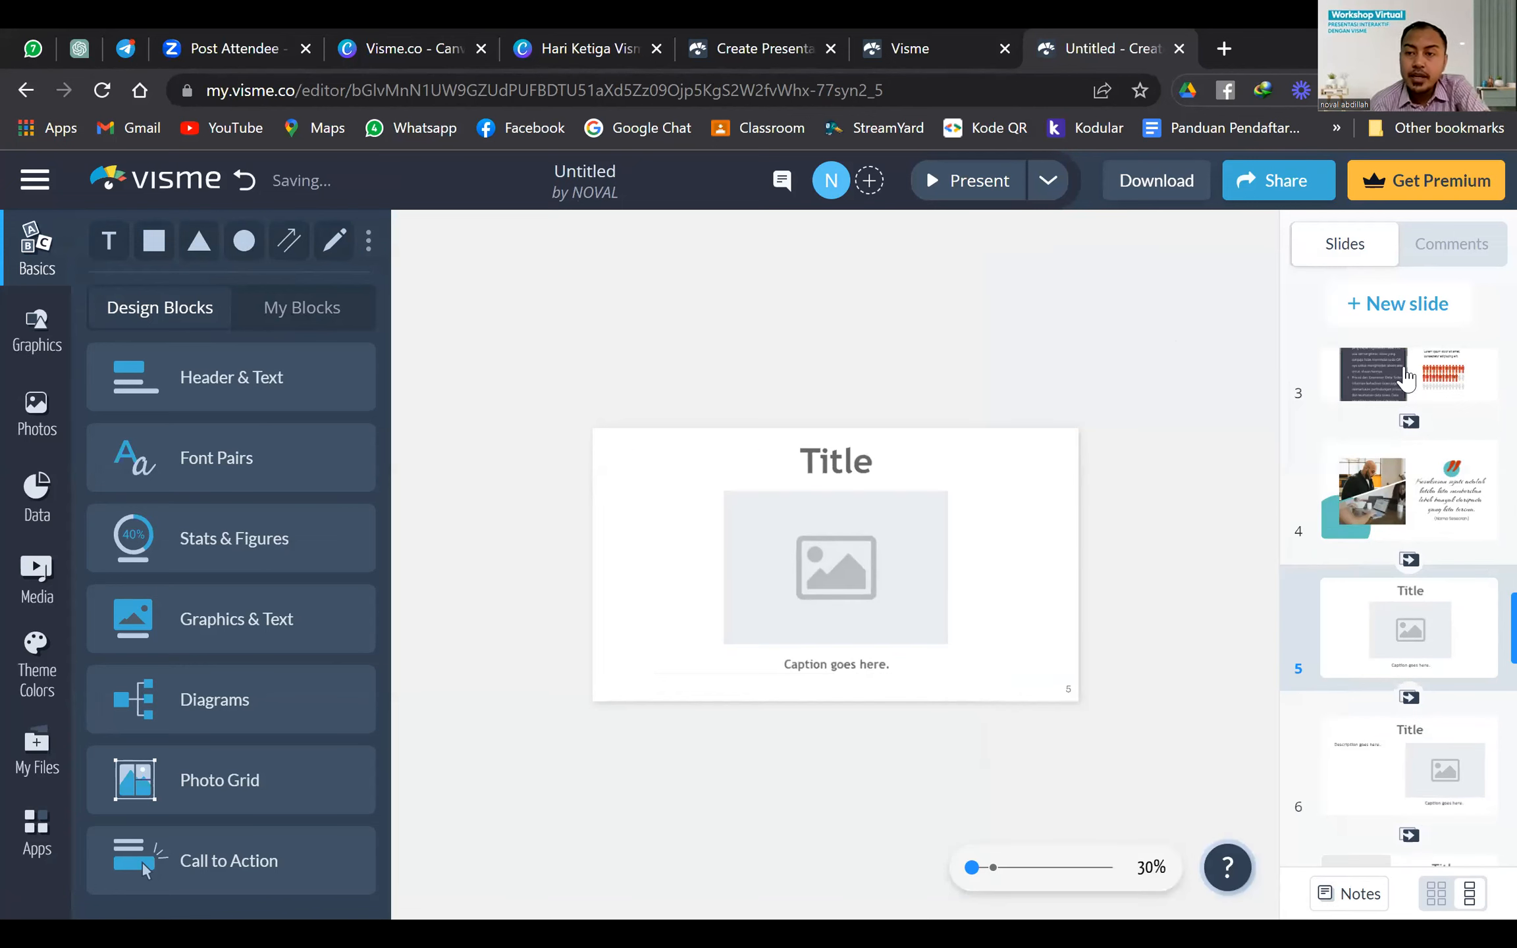
Enlarge the canvas to 50% and add a blank slide after slide 4, the quote slide
scroll(1419, 407, "up", 5)
left_click(1419, 407)
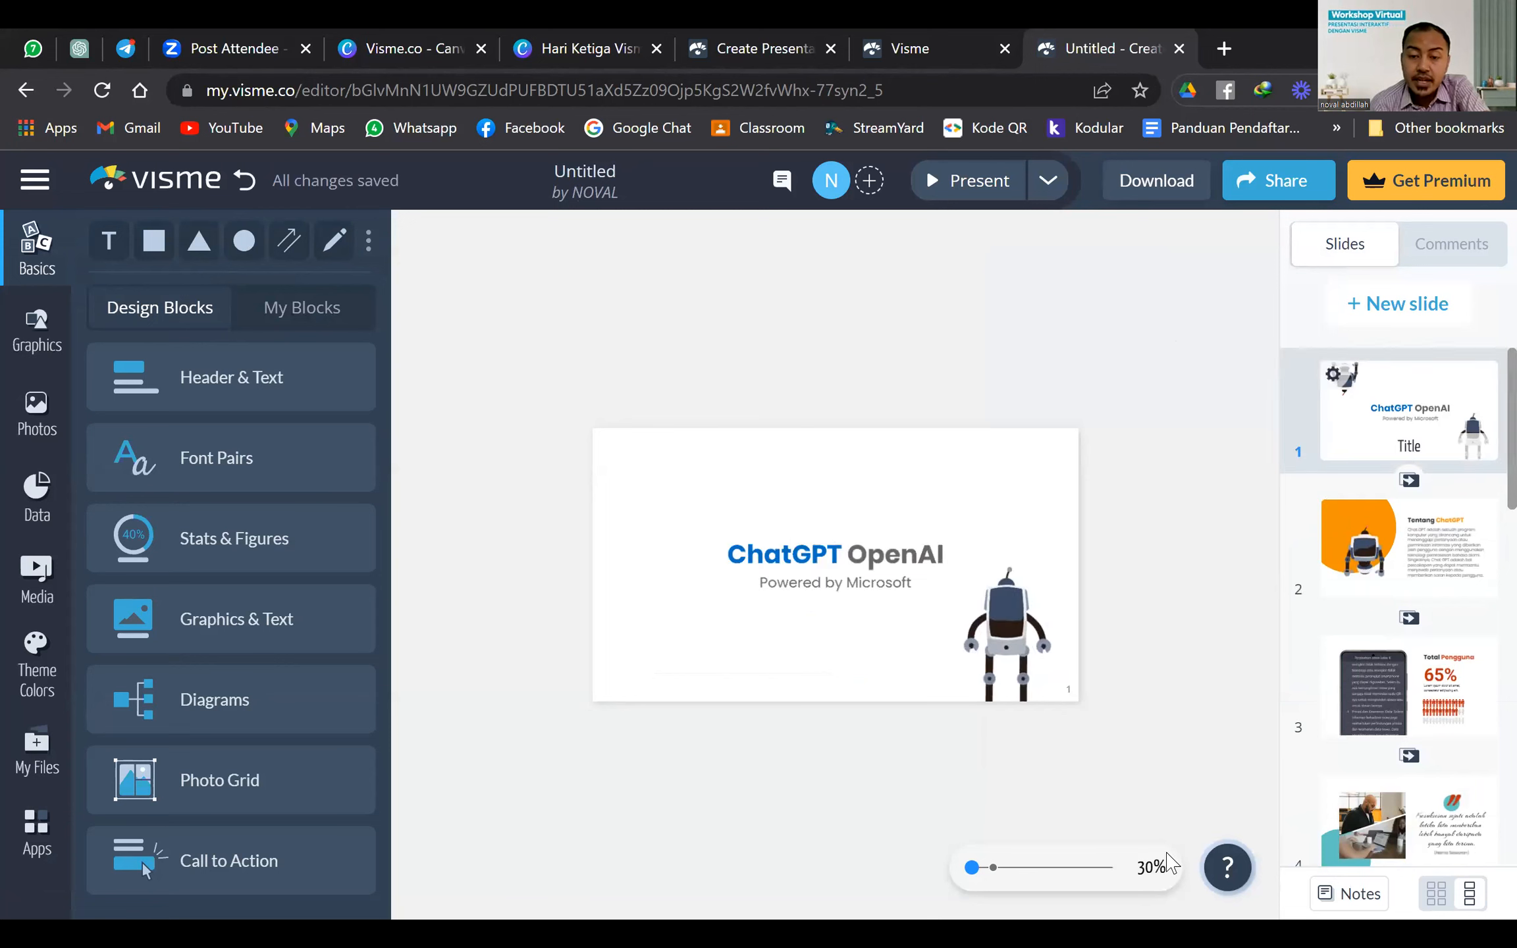
left_click_drag(984, 869, 979, 869)
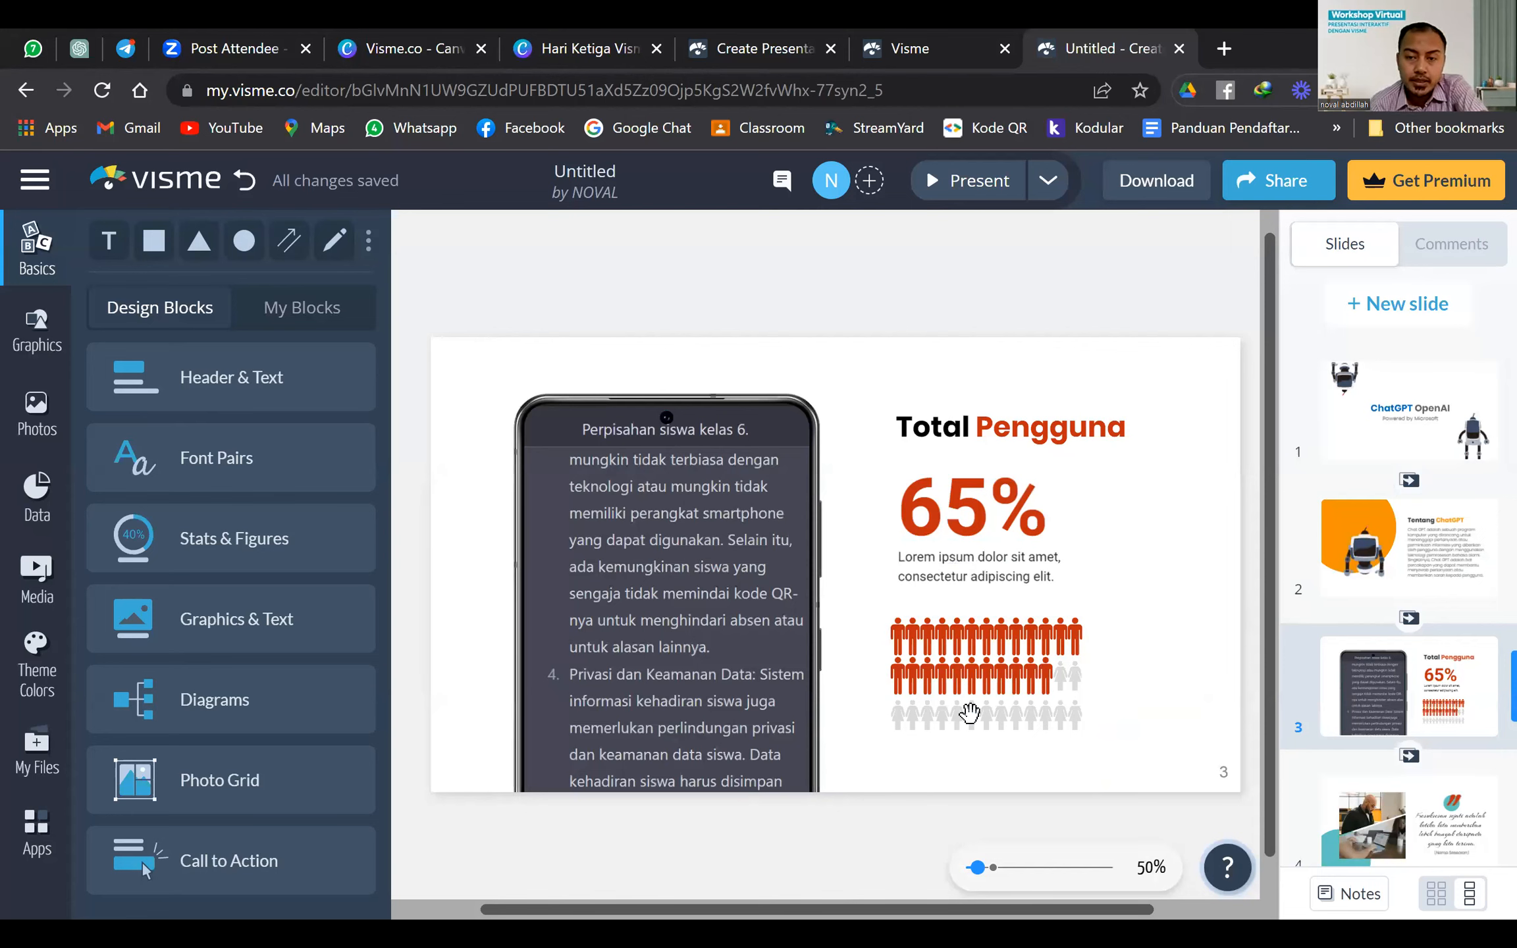
left_click(1446, 580)
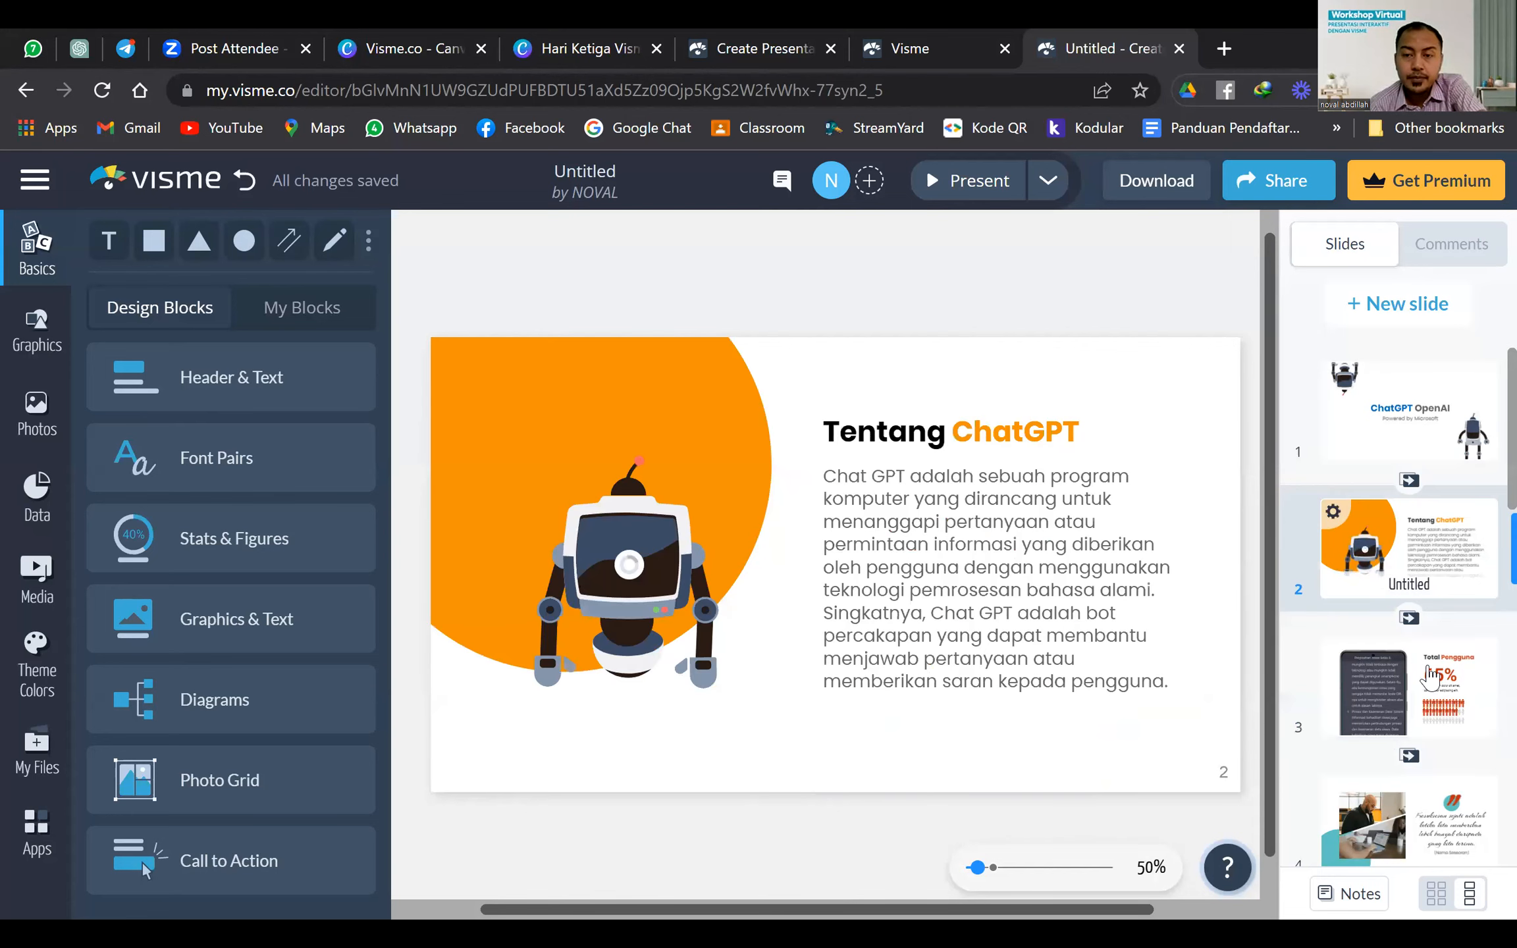
left_click(1473, 694)
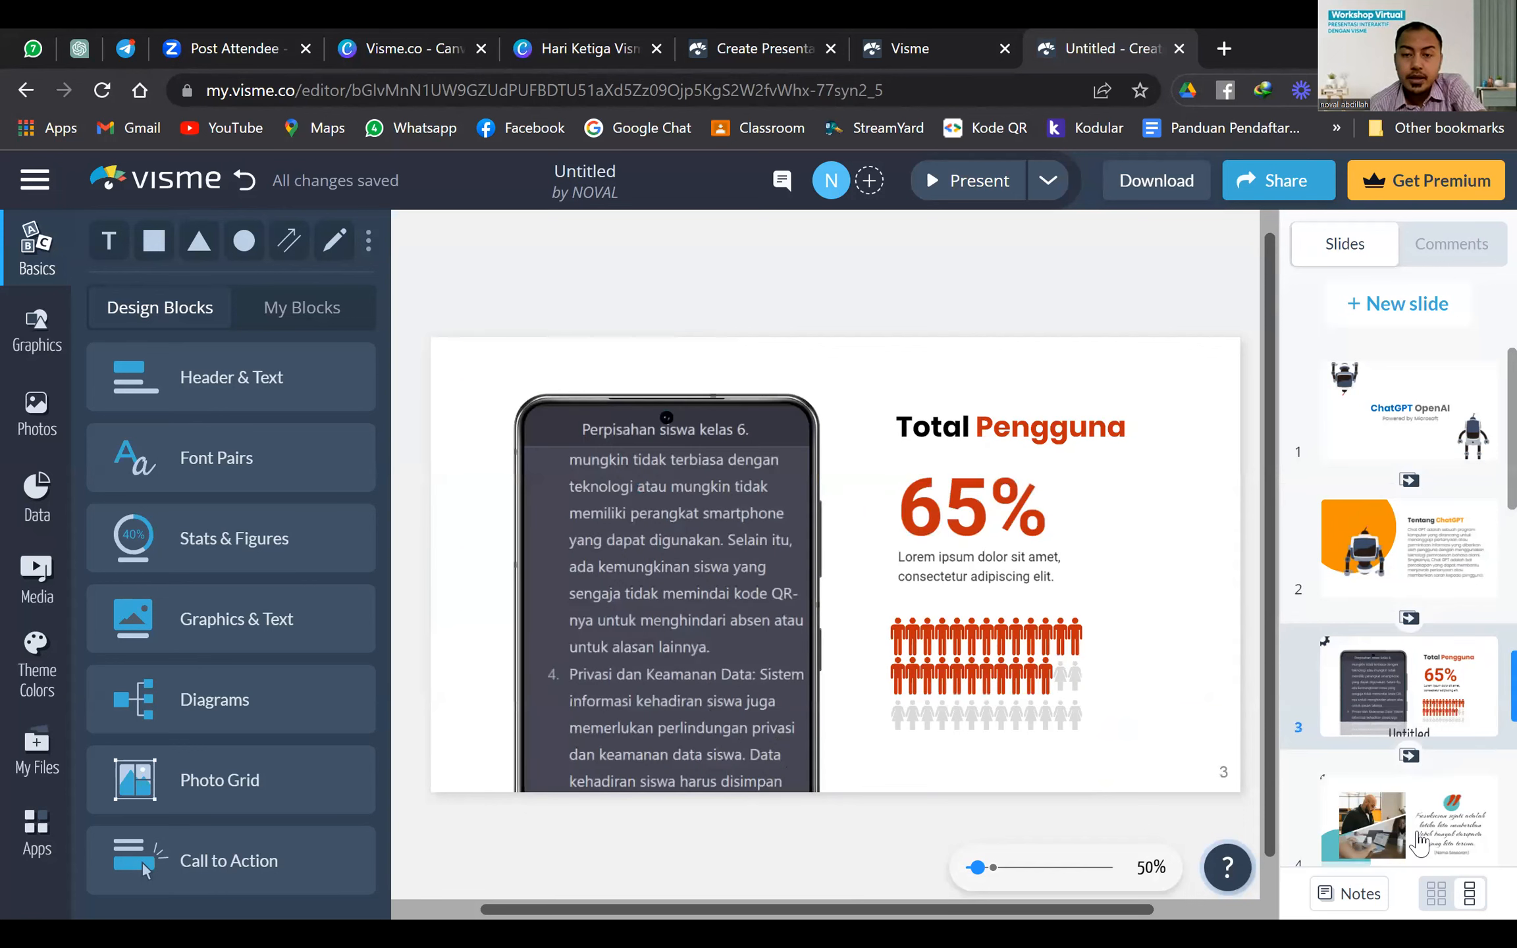
left_click(1420, 843)
left_click(922, 306)
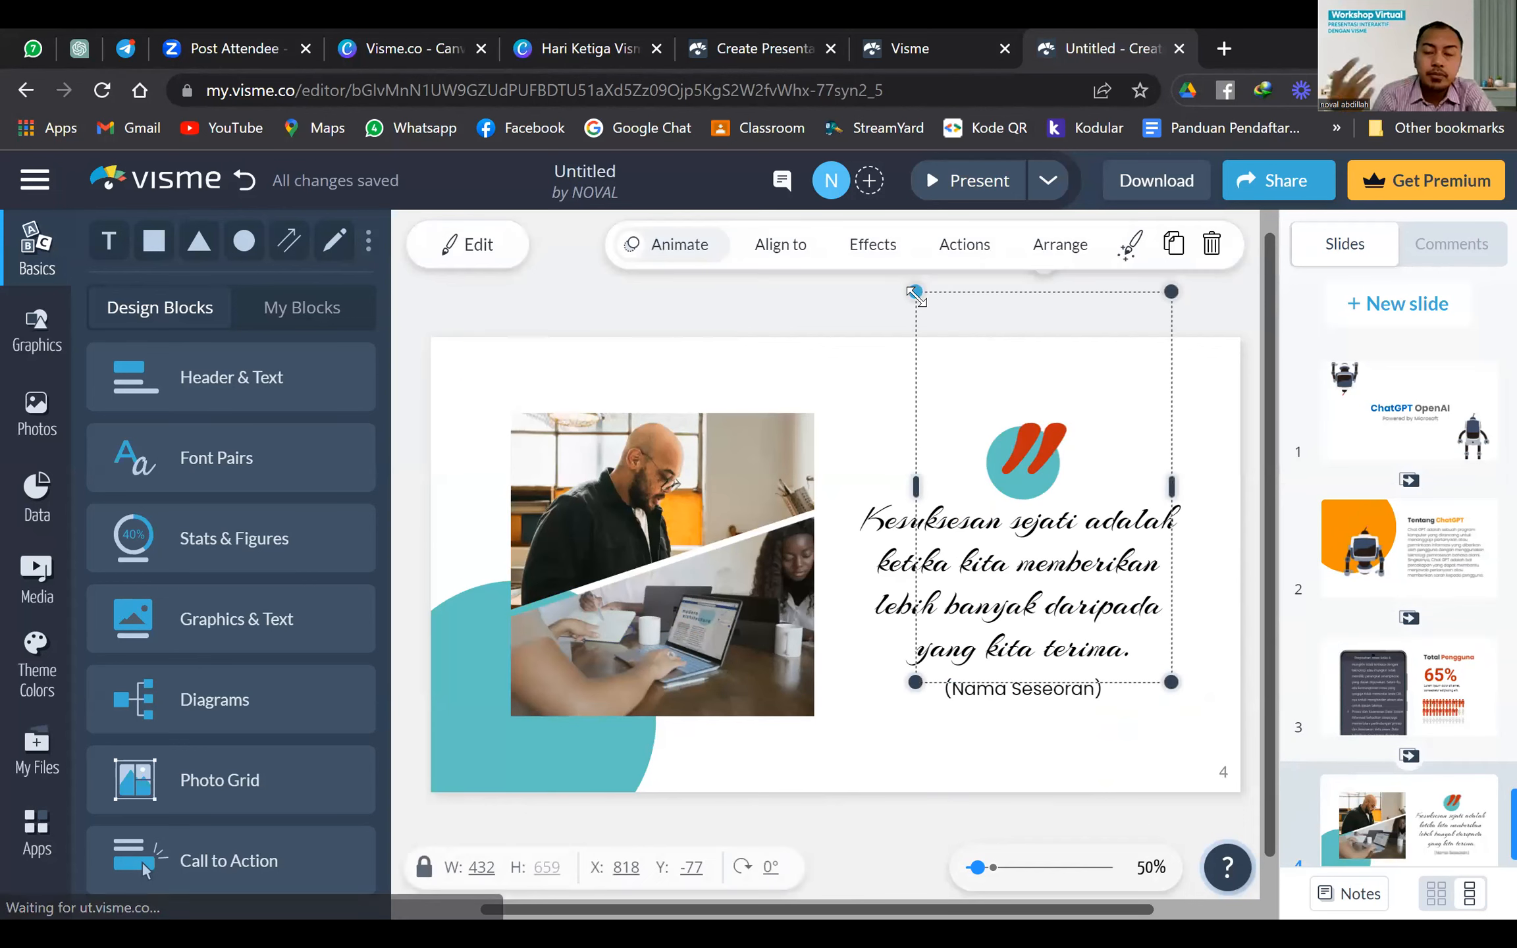
left_click(848, 313)
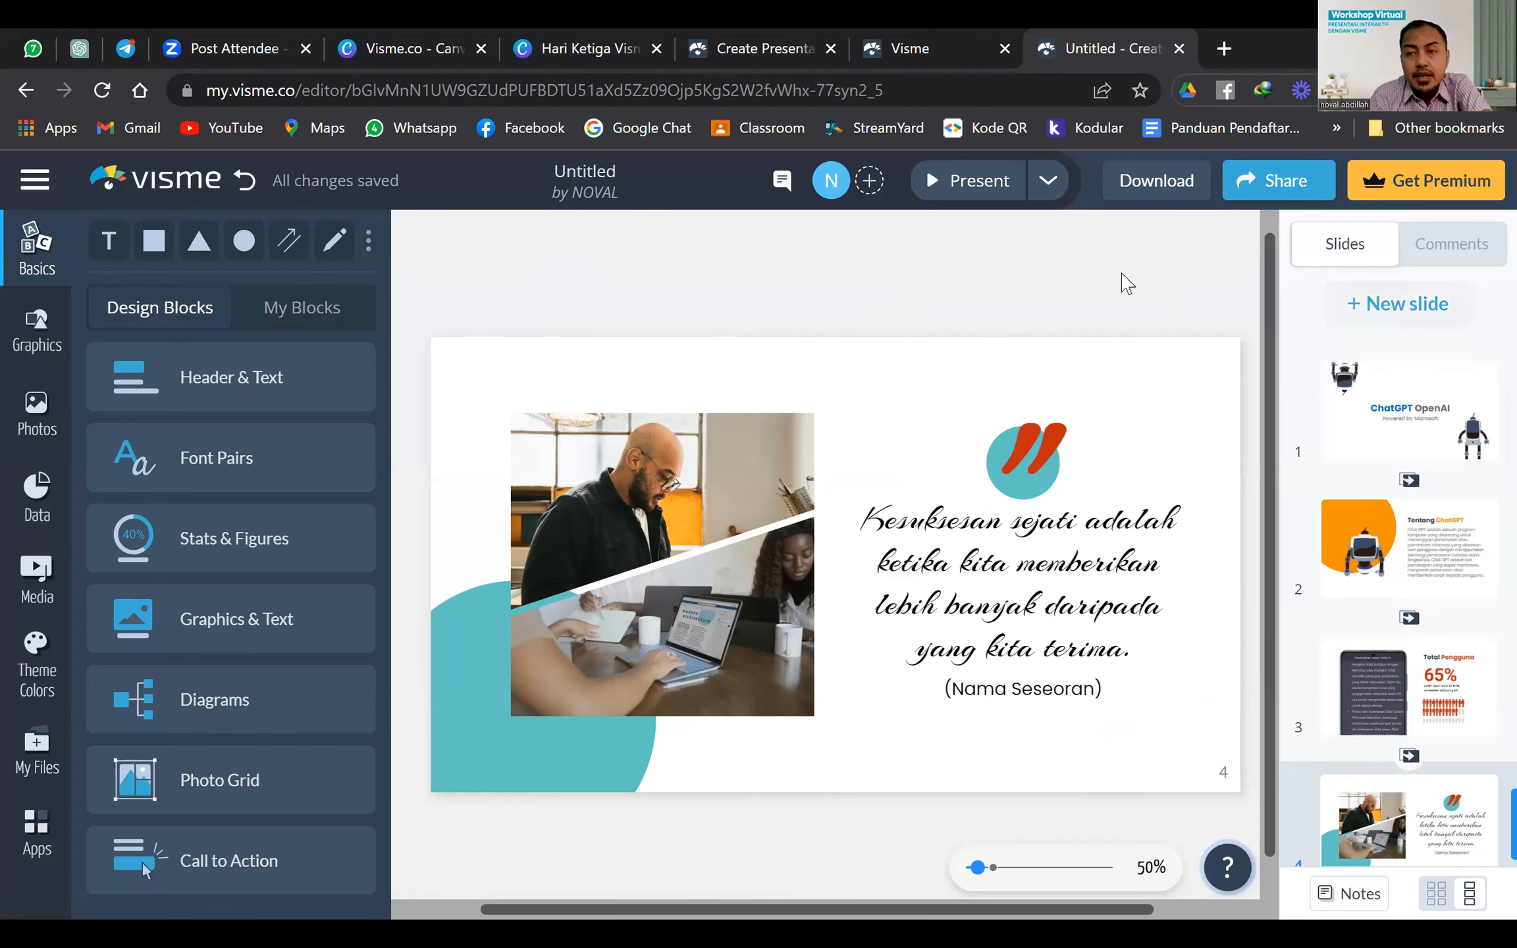
left_click(1402, 309)
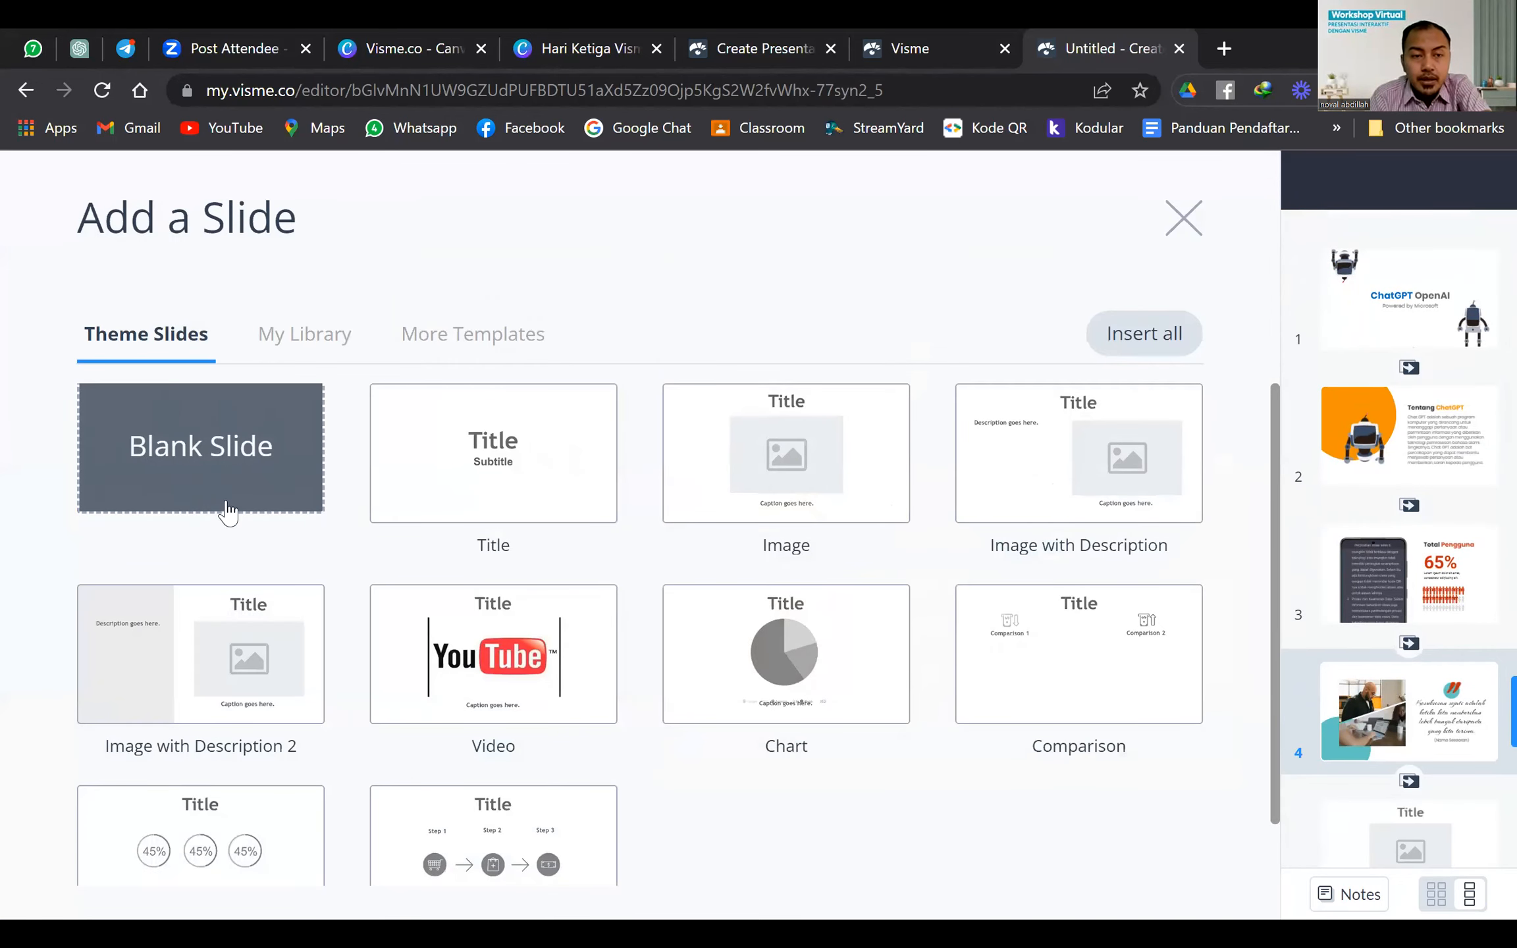
left_click(194, 474)
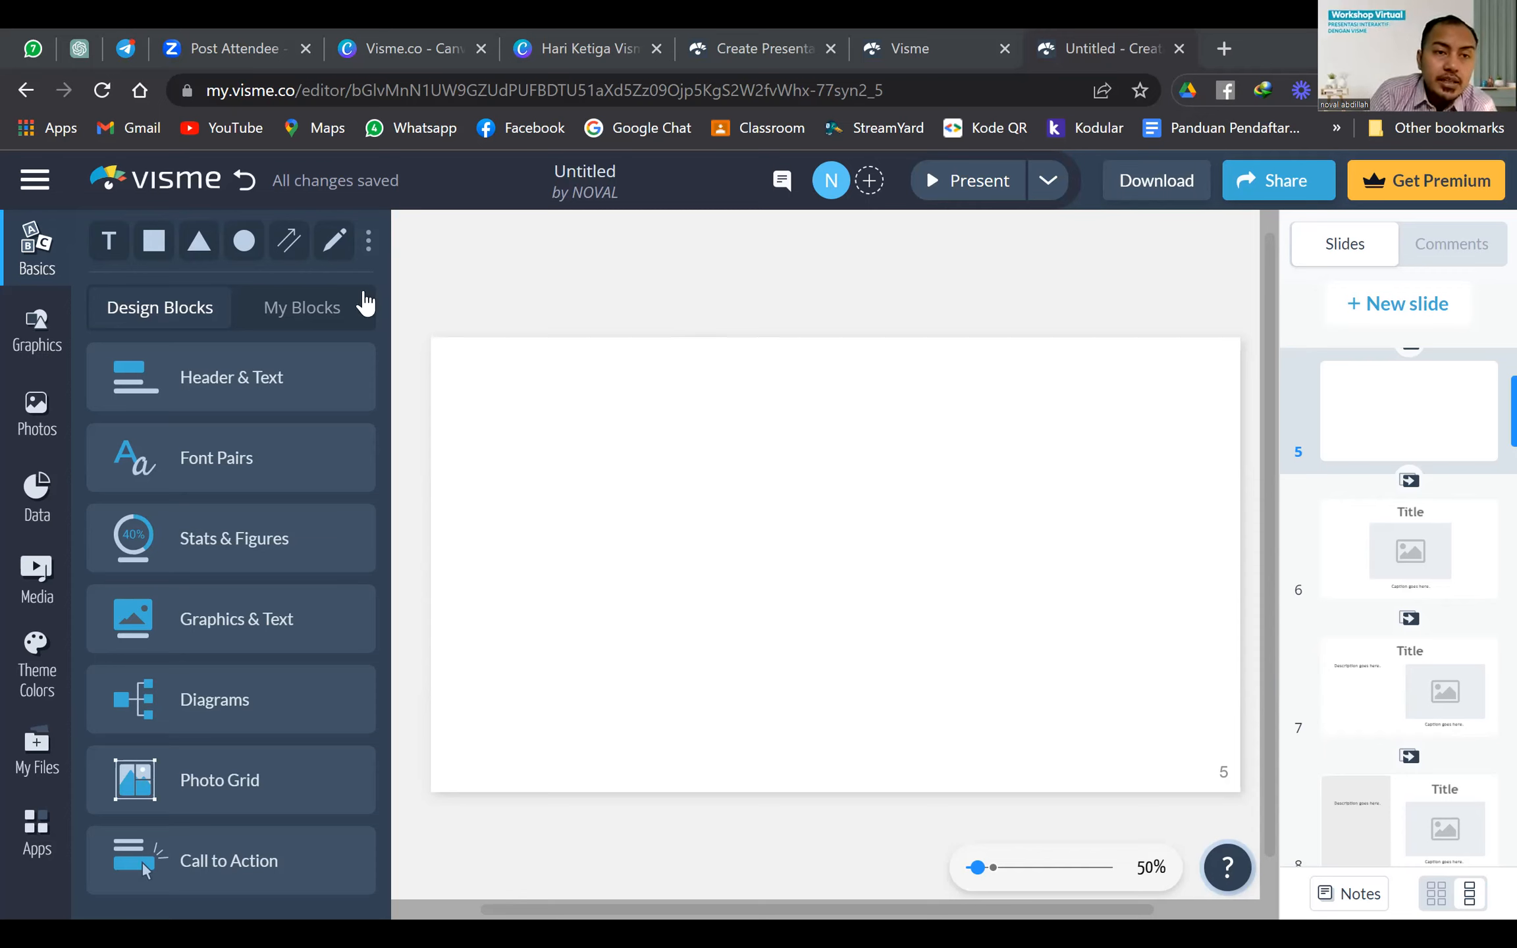
left_click(199, 403)
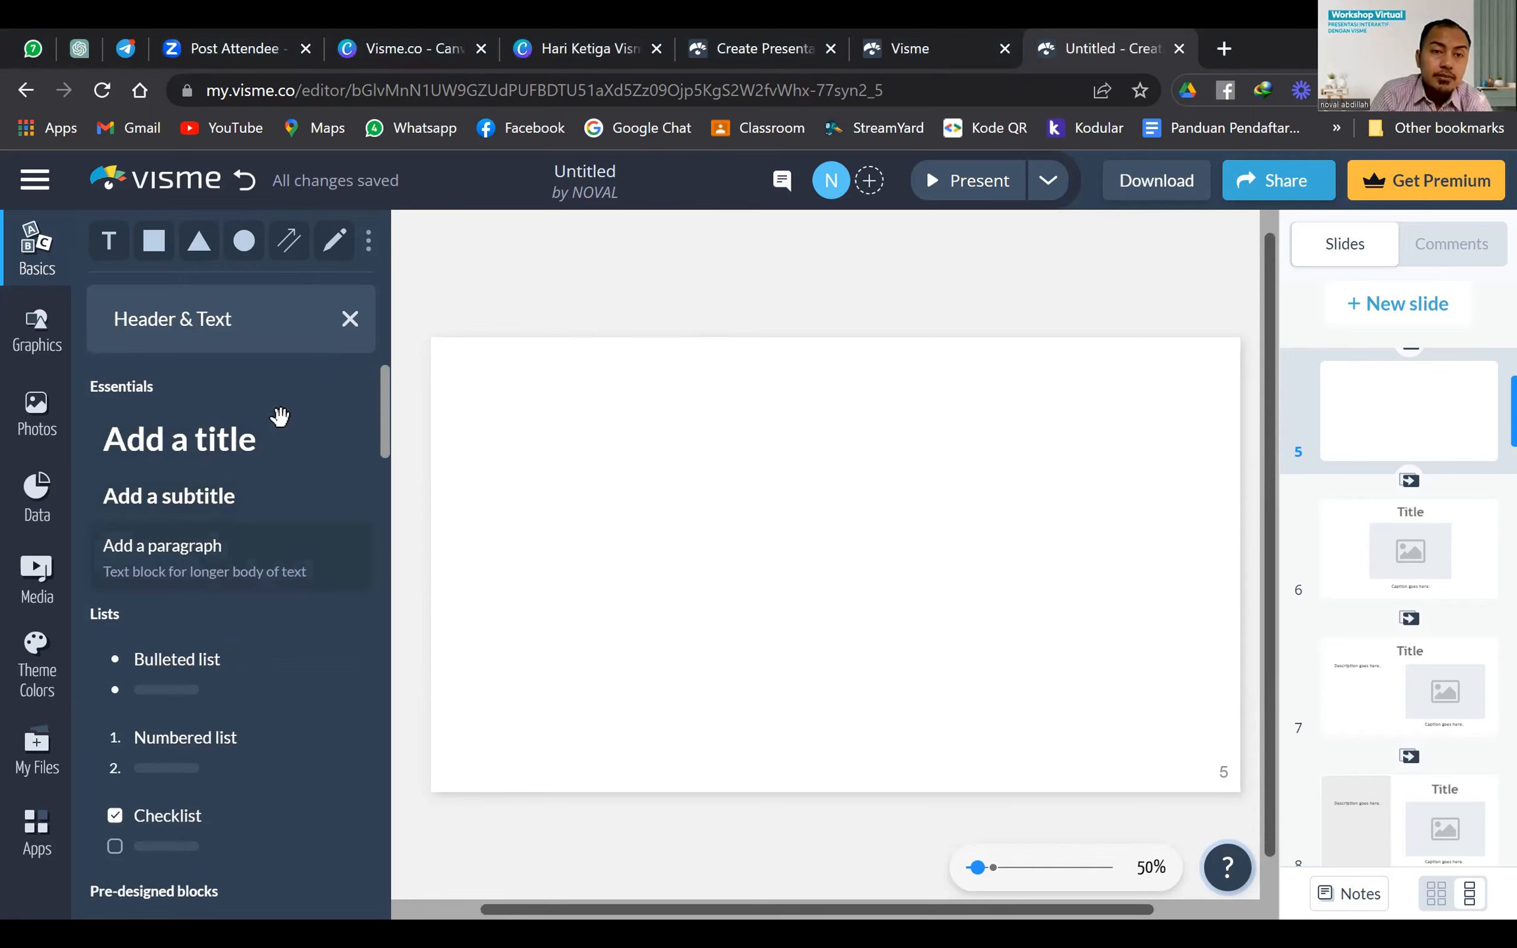
left_click(112, 245)
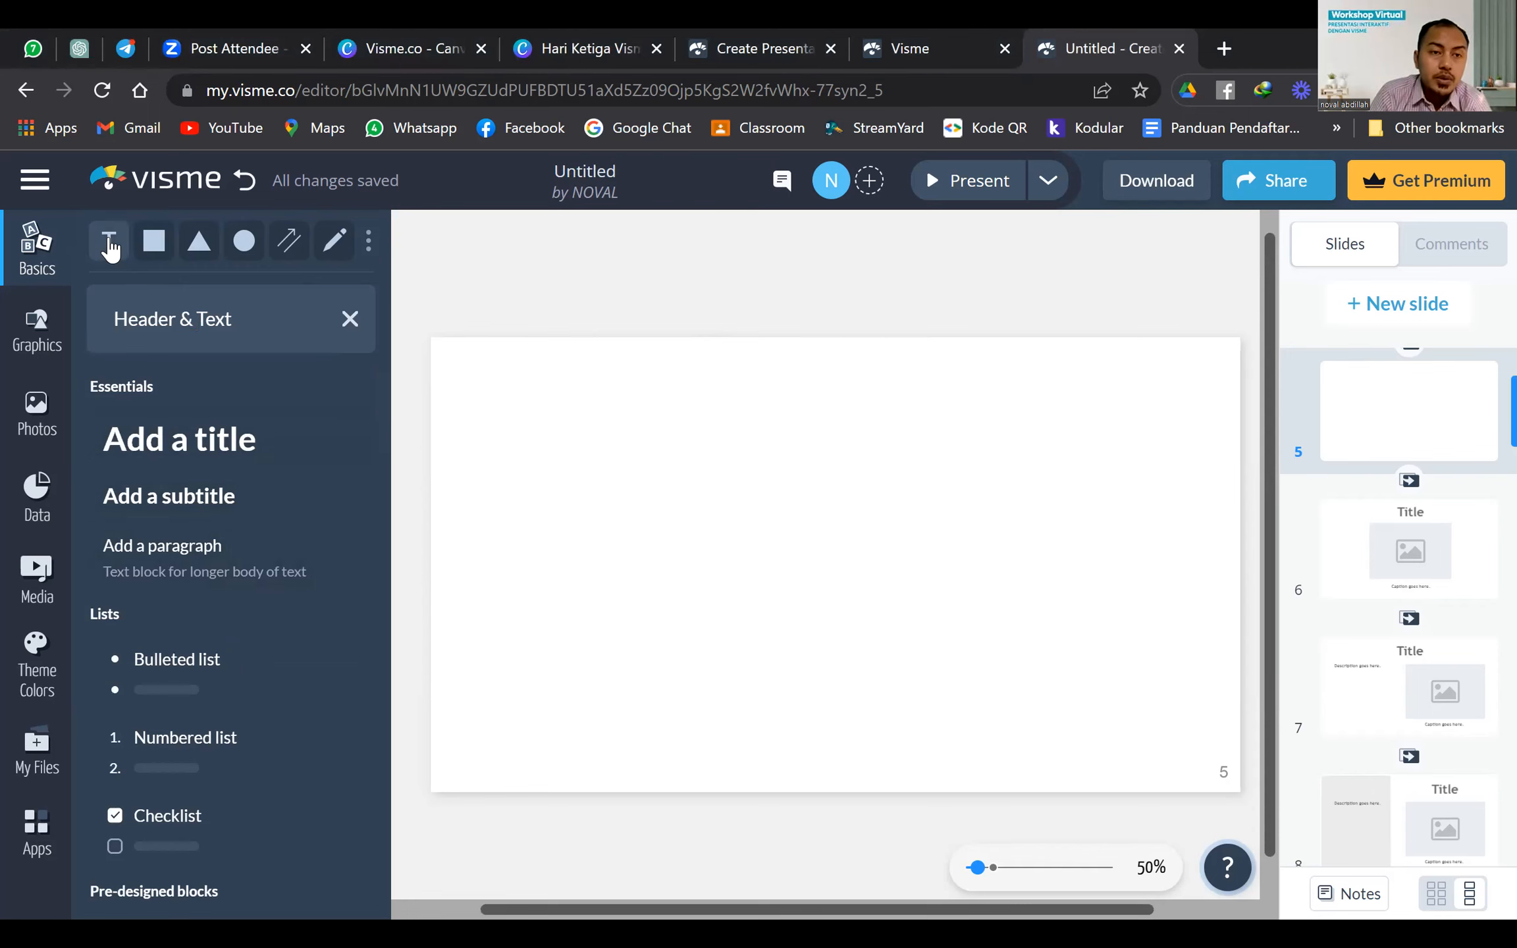
left_click_drag(727, 545, 533, 380)
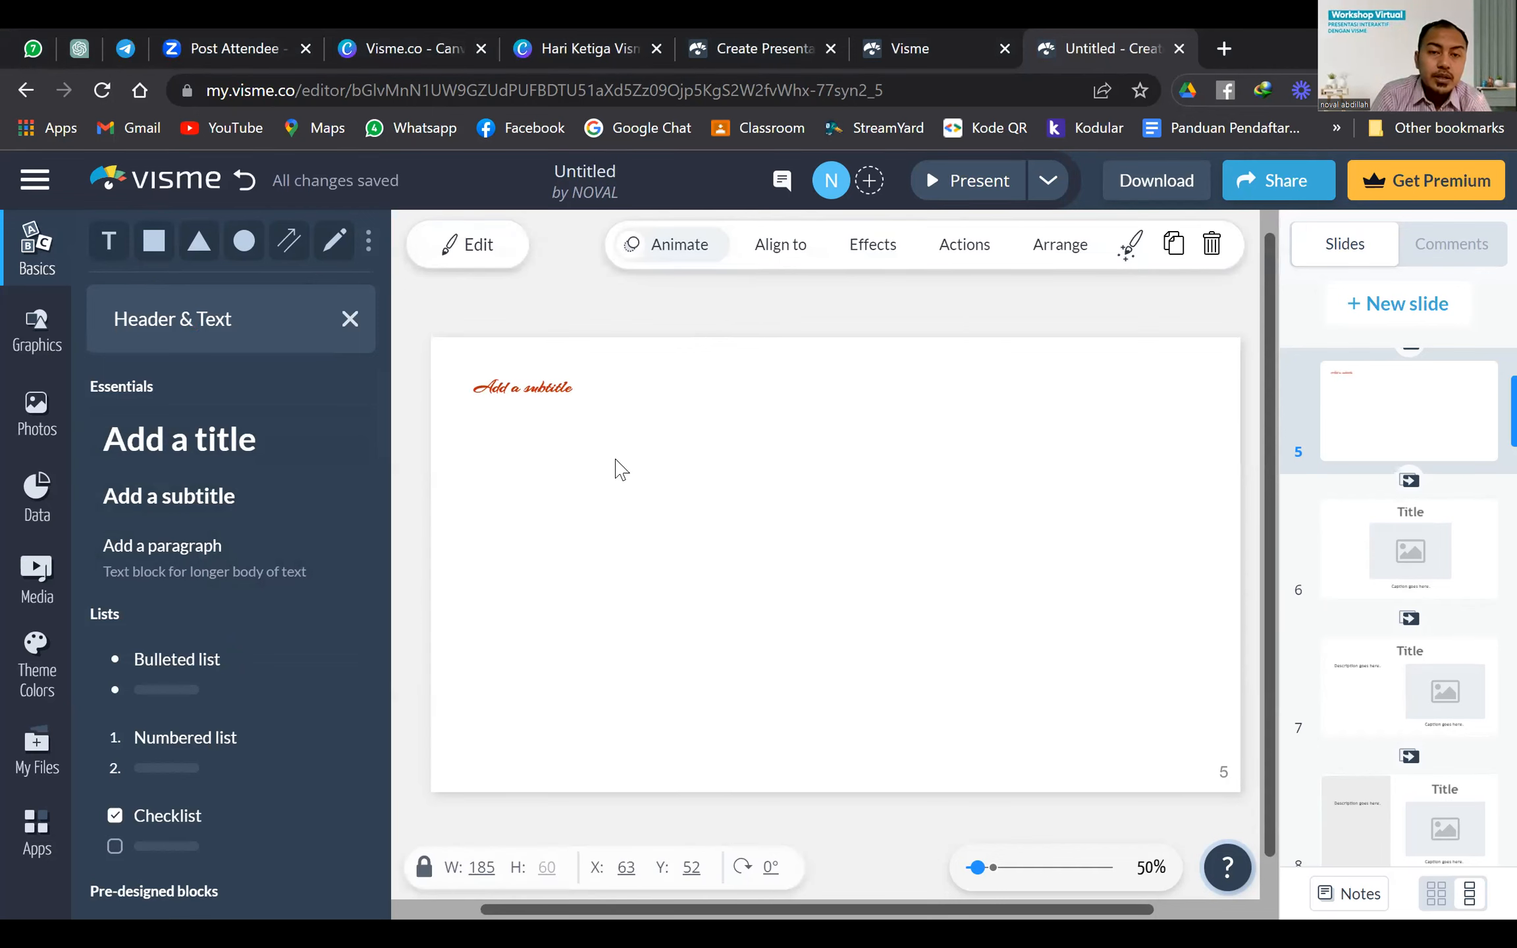
left_click(616, 464)
left_click(526, 390)
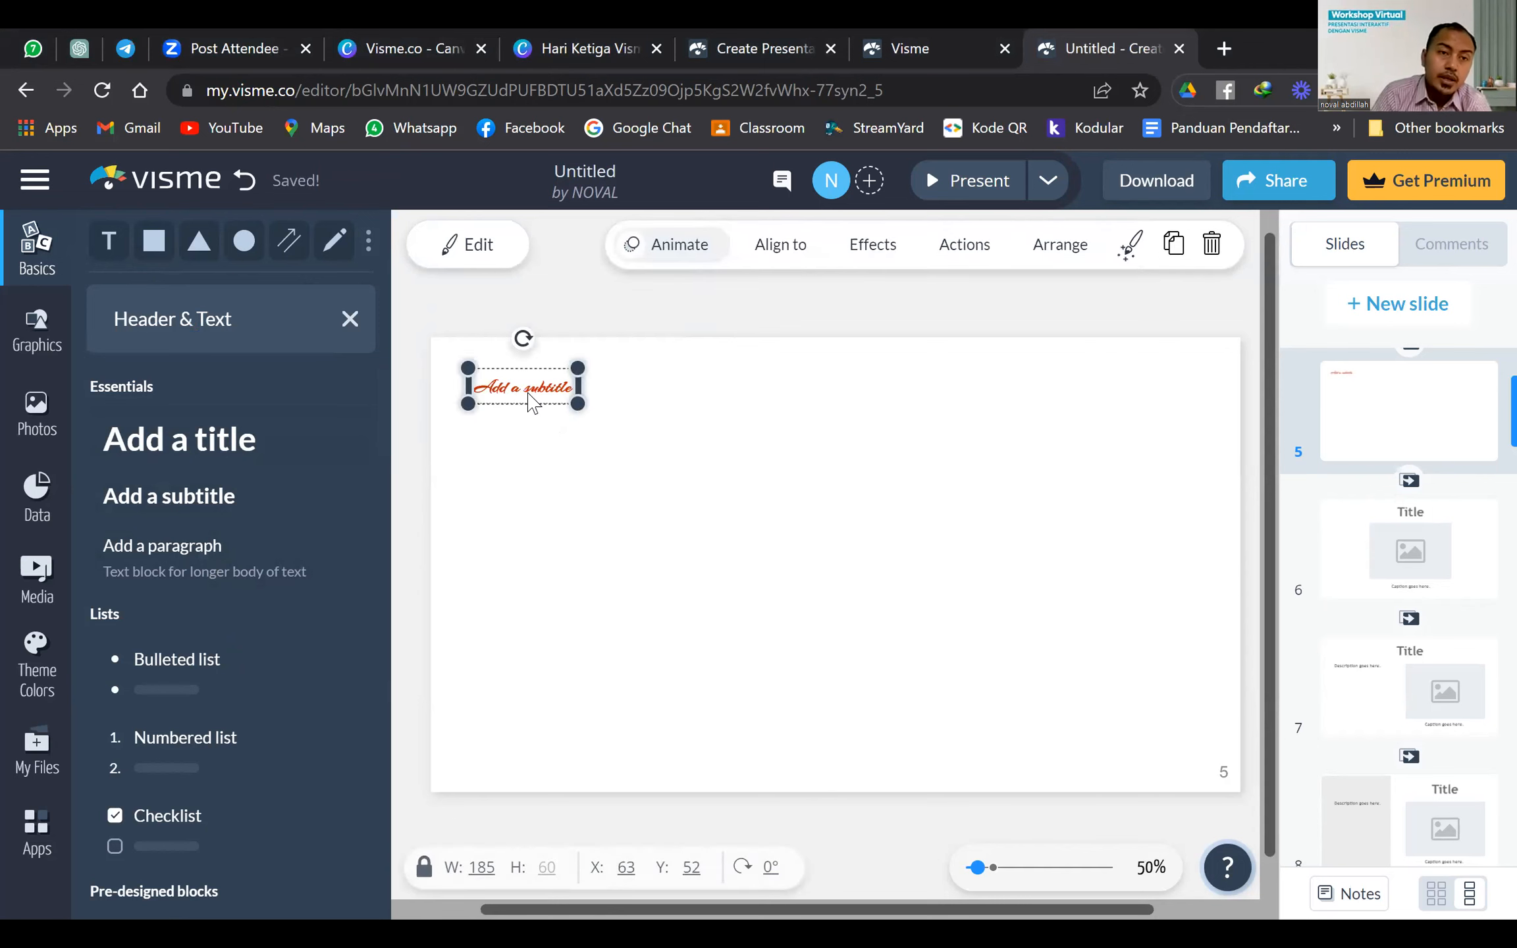
key("Delete")
Add a subtitle text block from the Header & Text design blocks to the blank slide 5
left_click(30, 245)
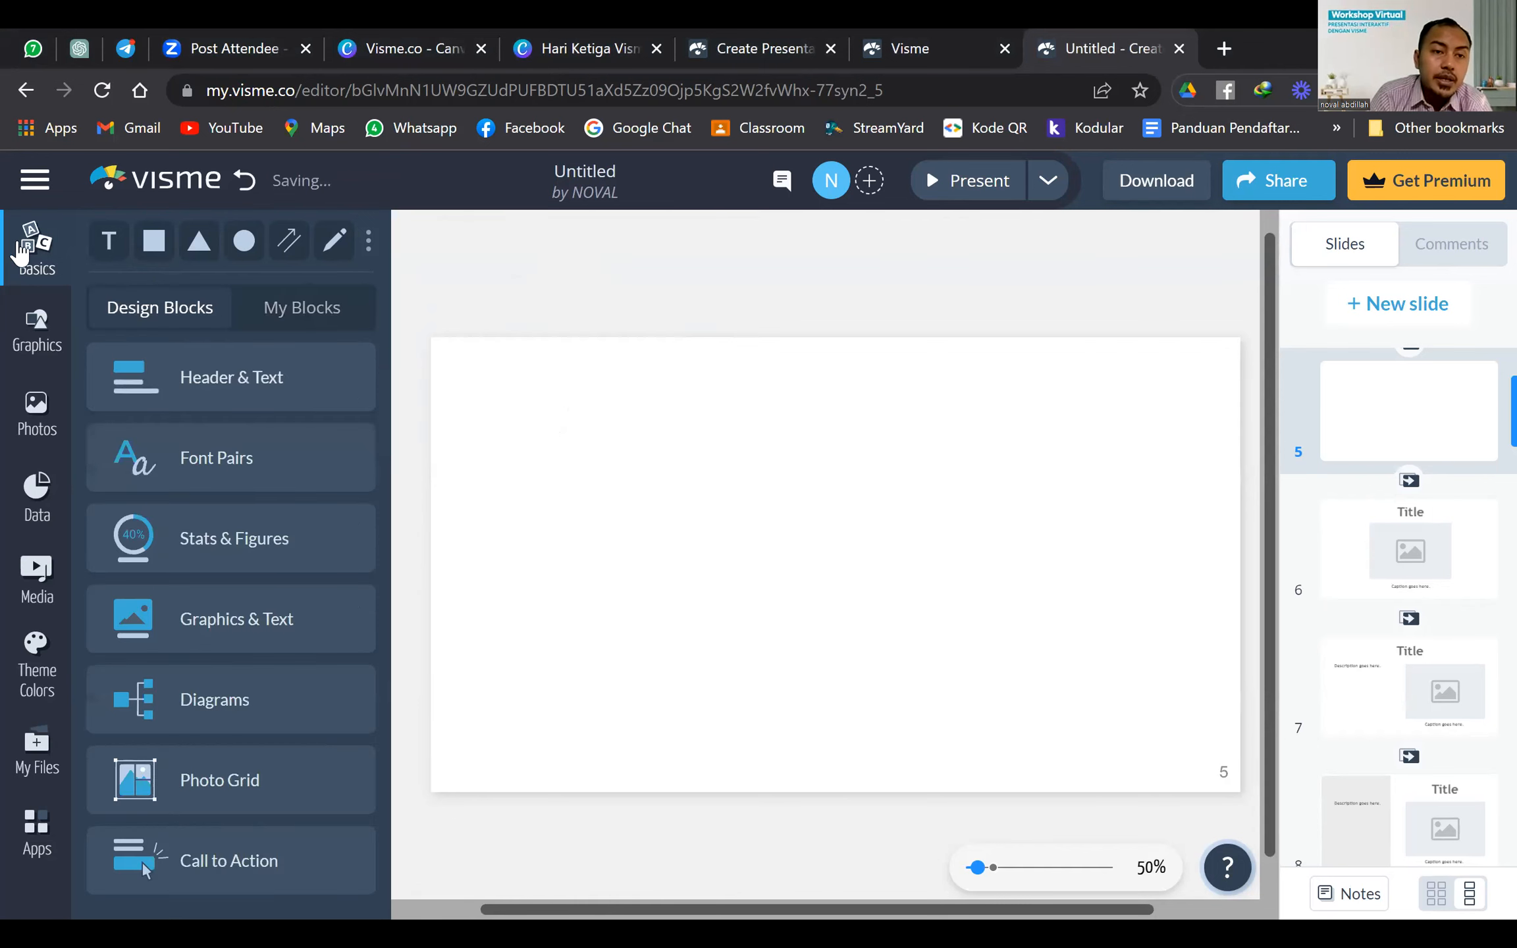
left_click(244, 393)
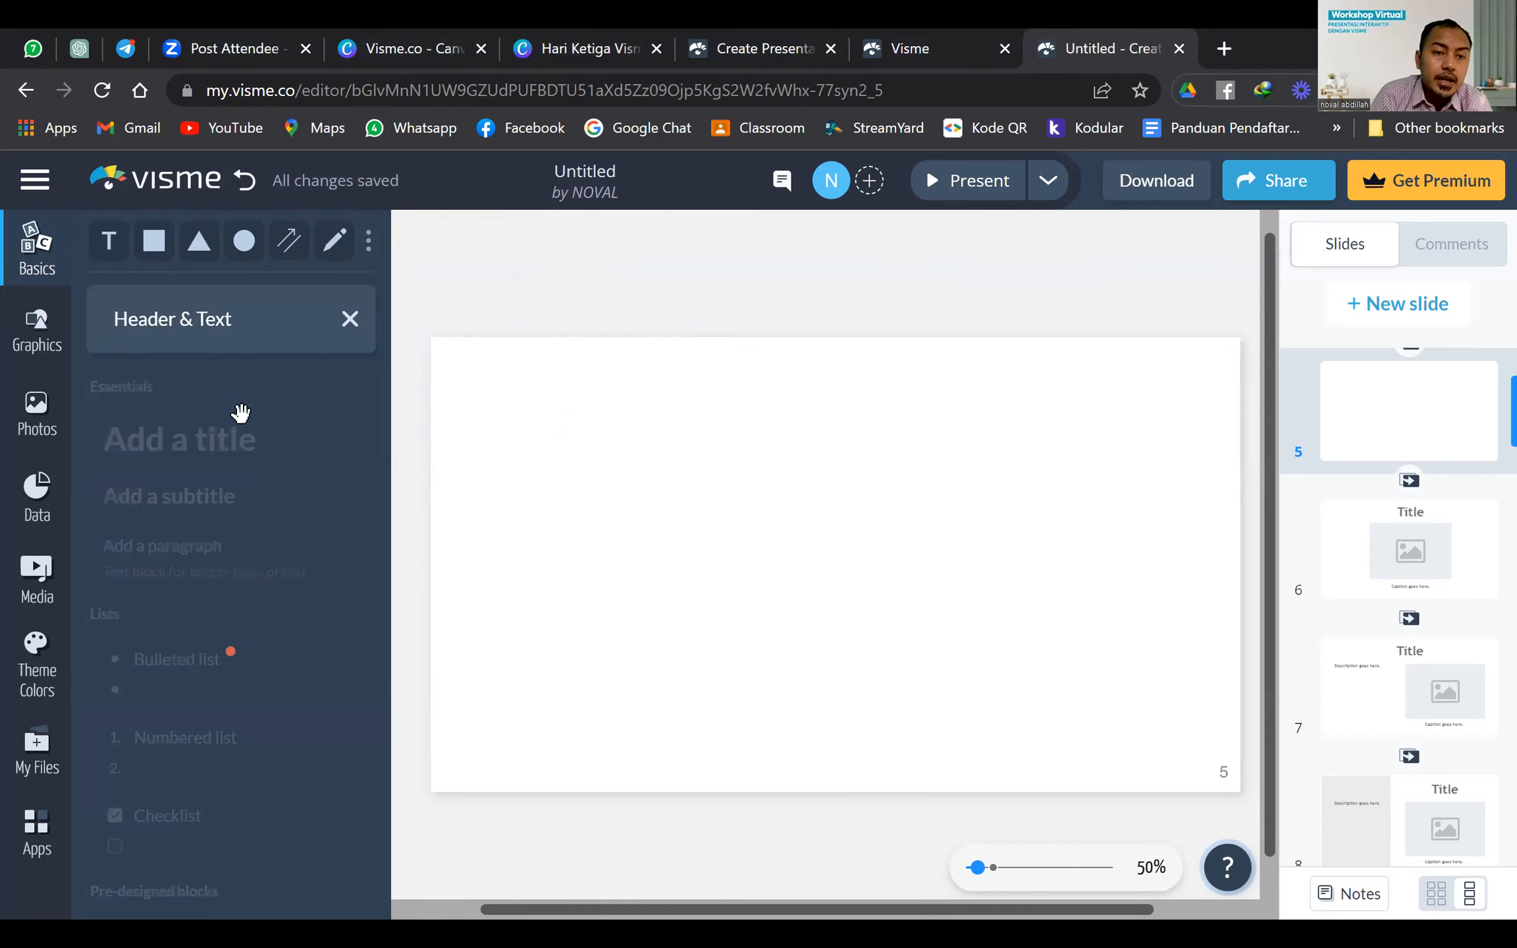
left_click(217, 498)
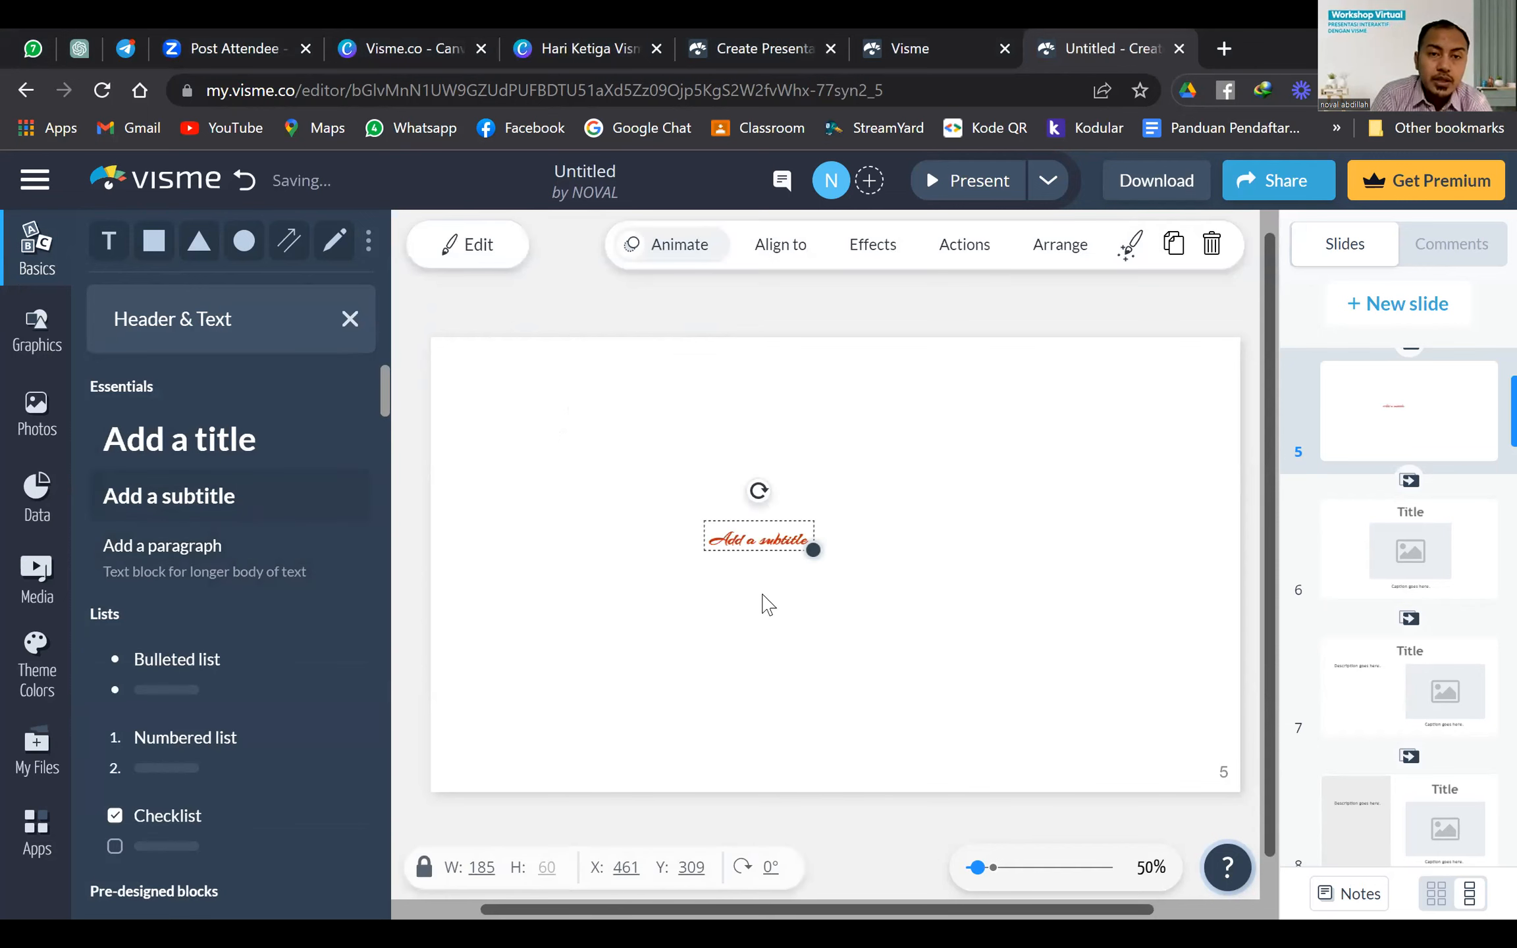
left_click(200, 443)
left_click_drag(759, 548, 620, 400)
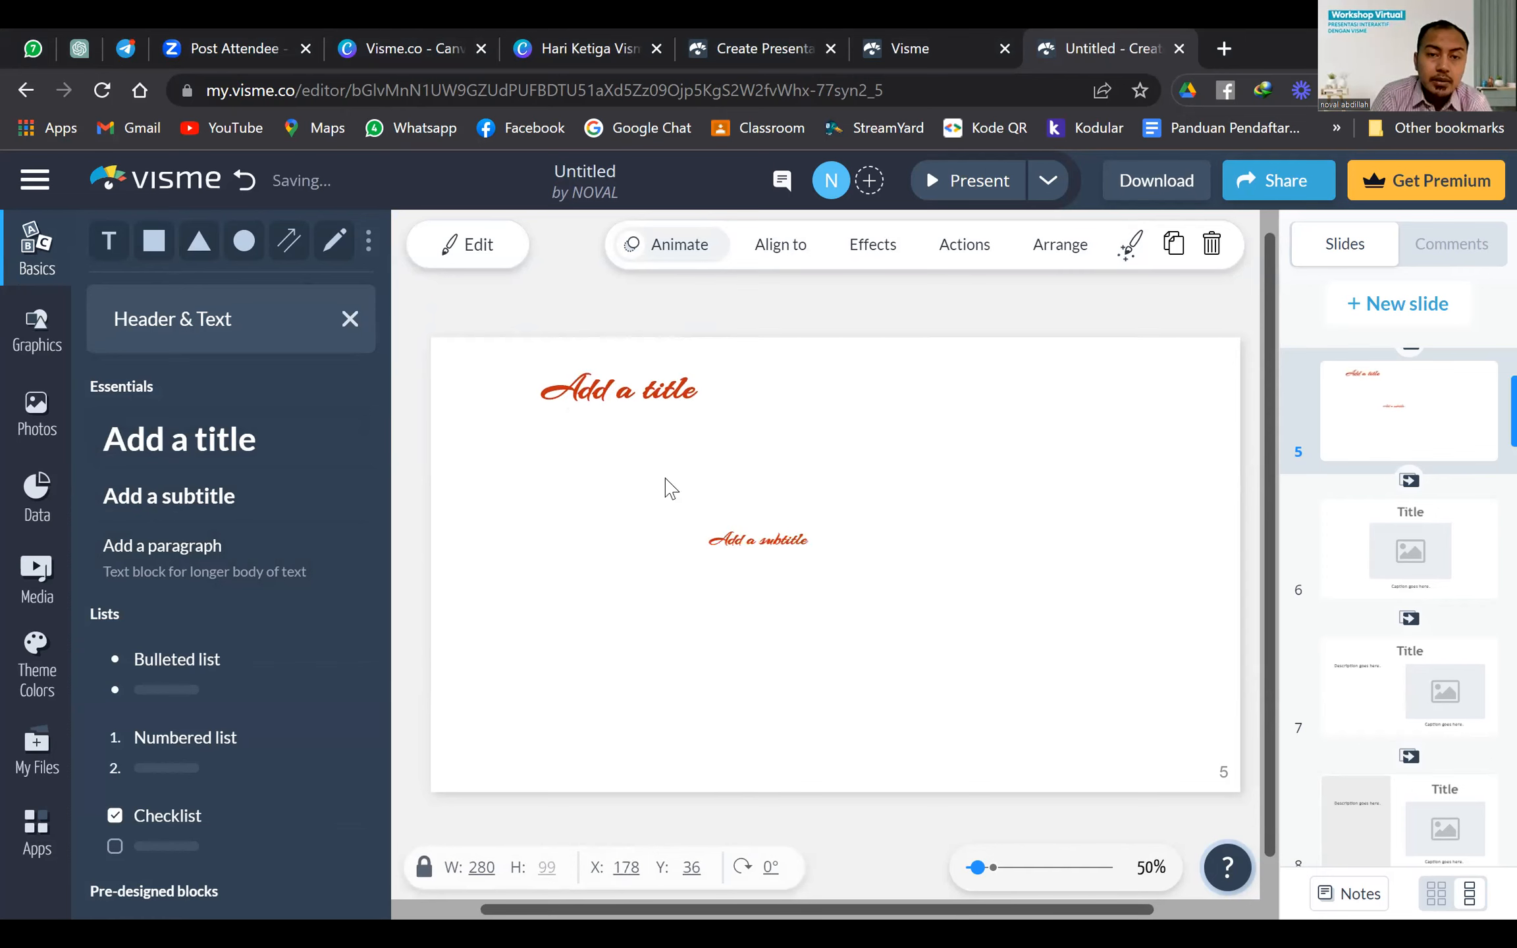
key("Delete")
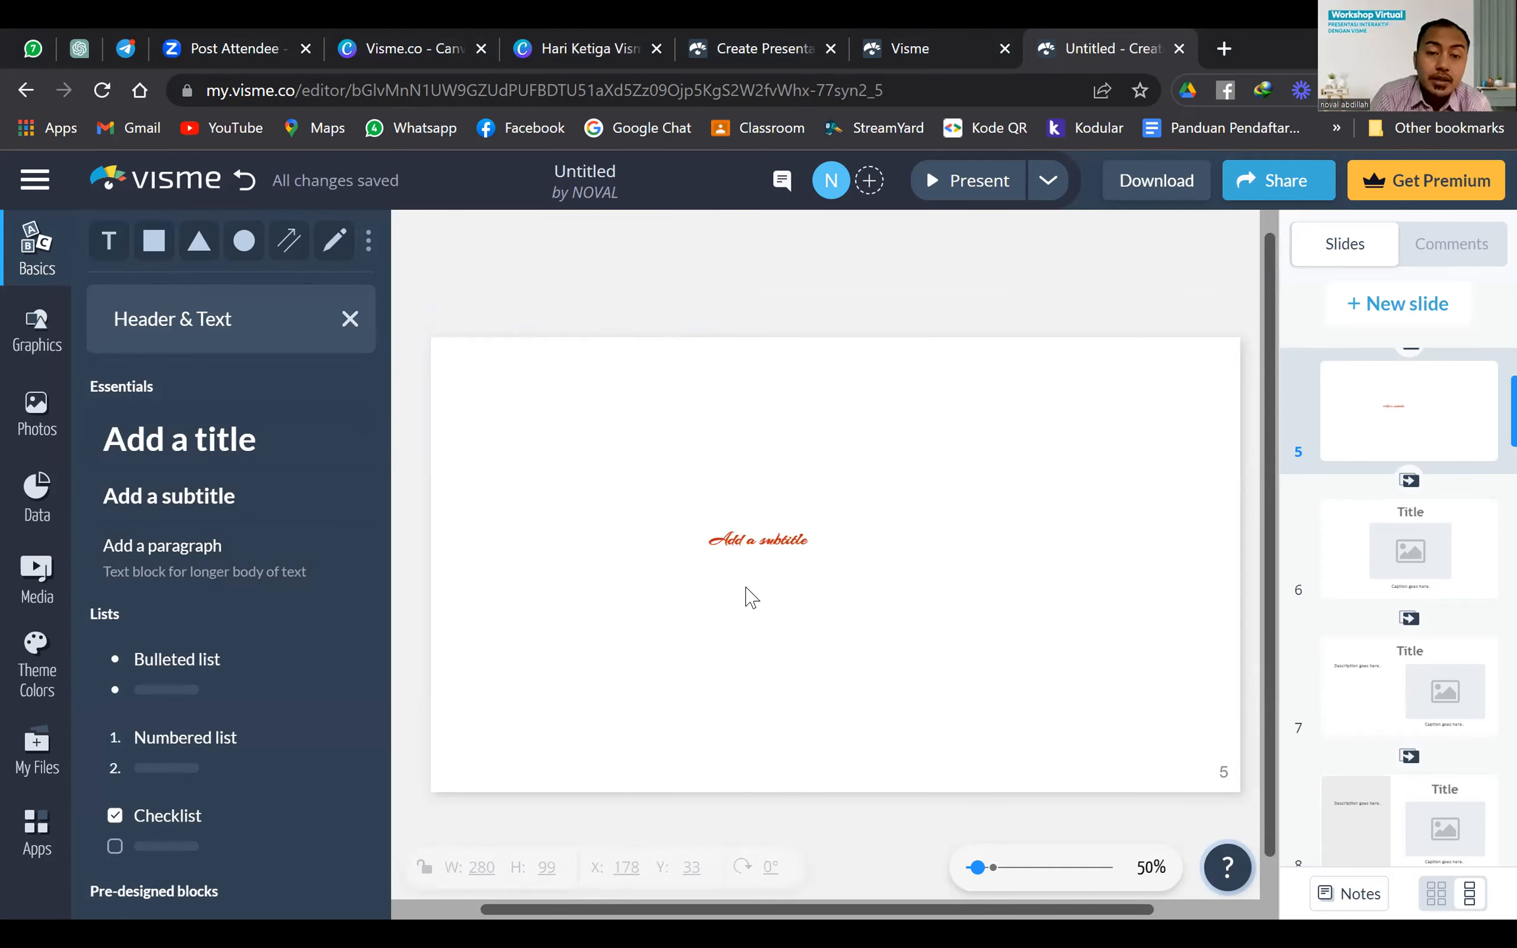
Move the subtitle to the slide's upper-left corner, at about X 81 and Y 48
left_click(752, 543)
mouse_move(582, 381)
left_mouse_down()
mouse_move(535, 373)
mouse_move(555, 403)
mouse_move(578, 392)
left_mouse_up()
left_click(722, 481)
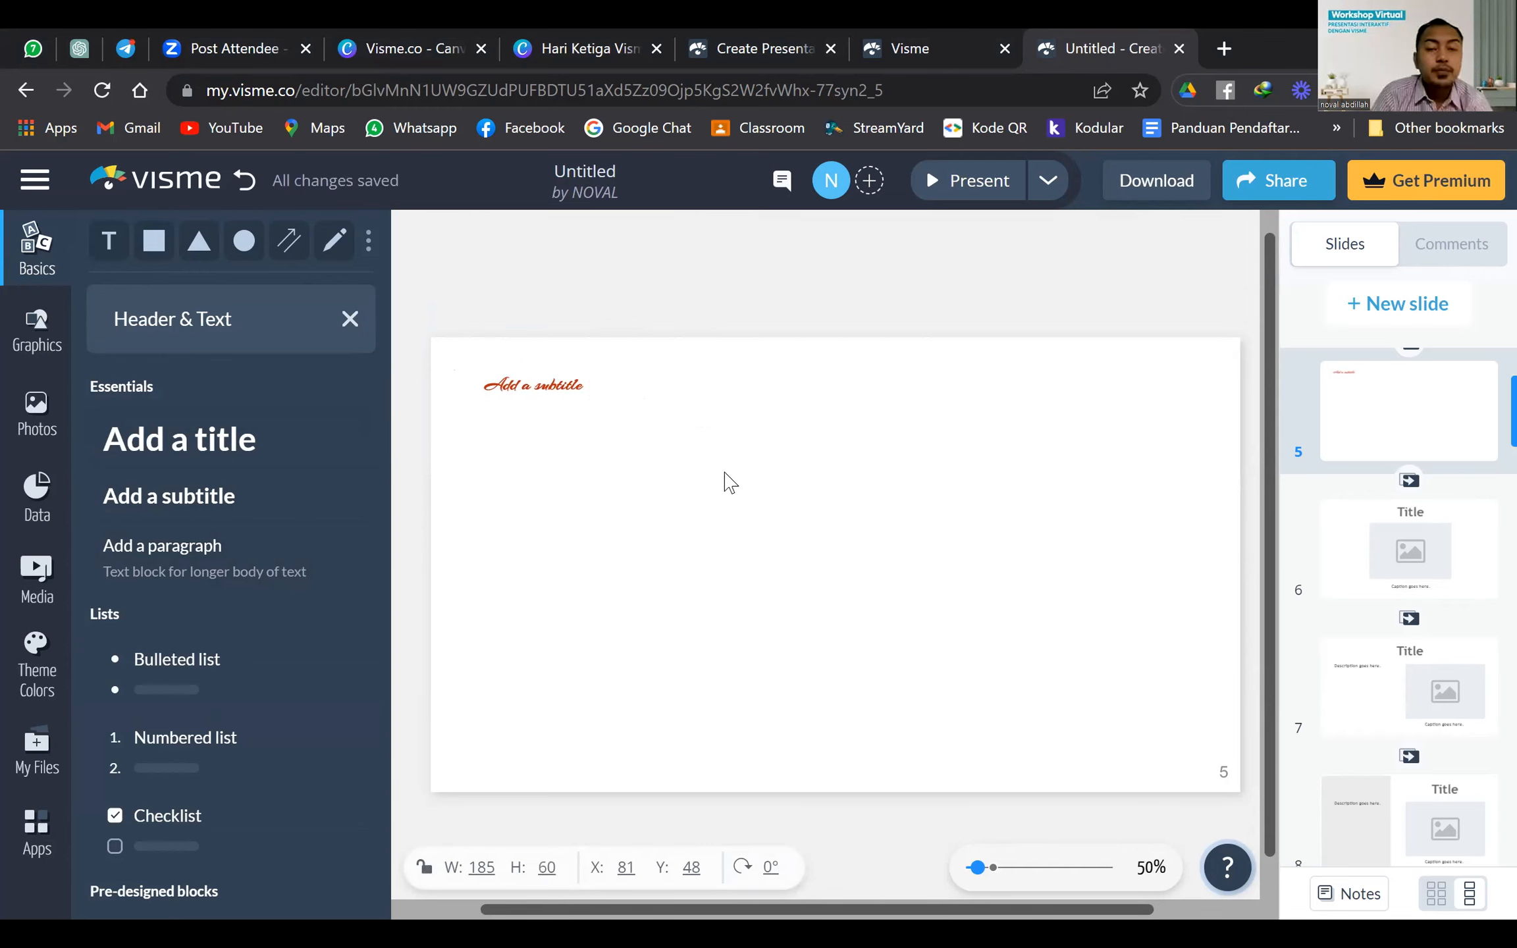
Set the subtitle's font to Poppins and its size to 48
left_click(541, 387)
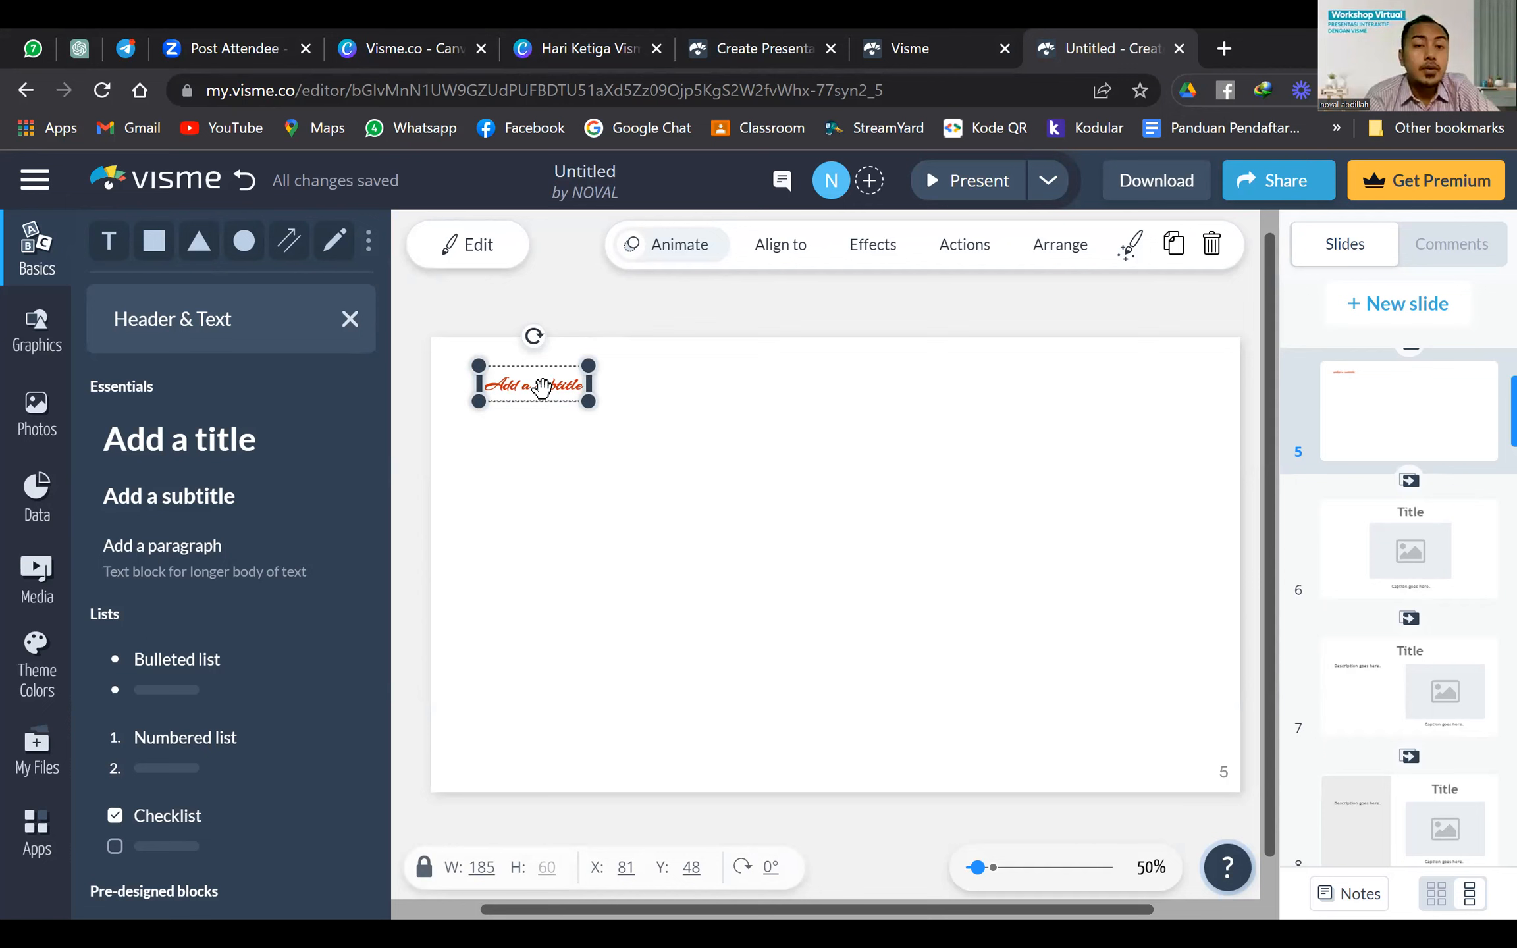
left_click(475, 245)
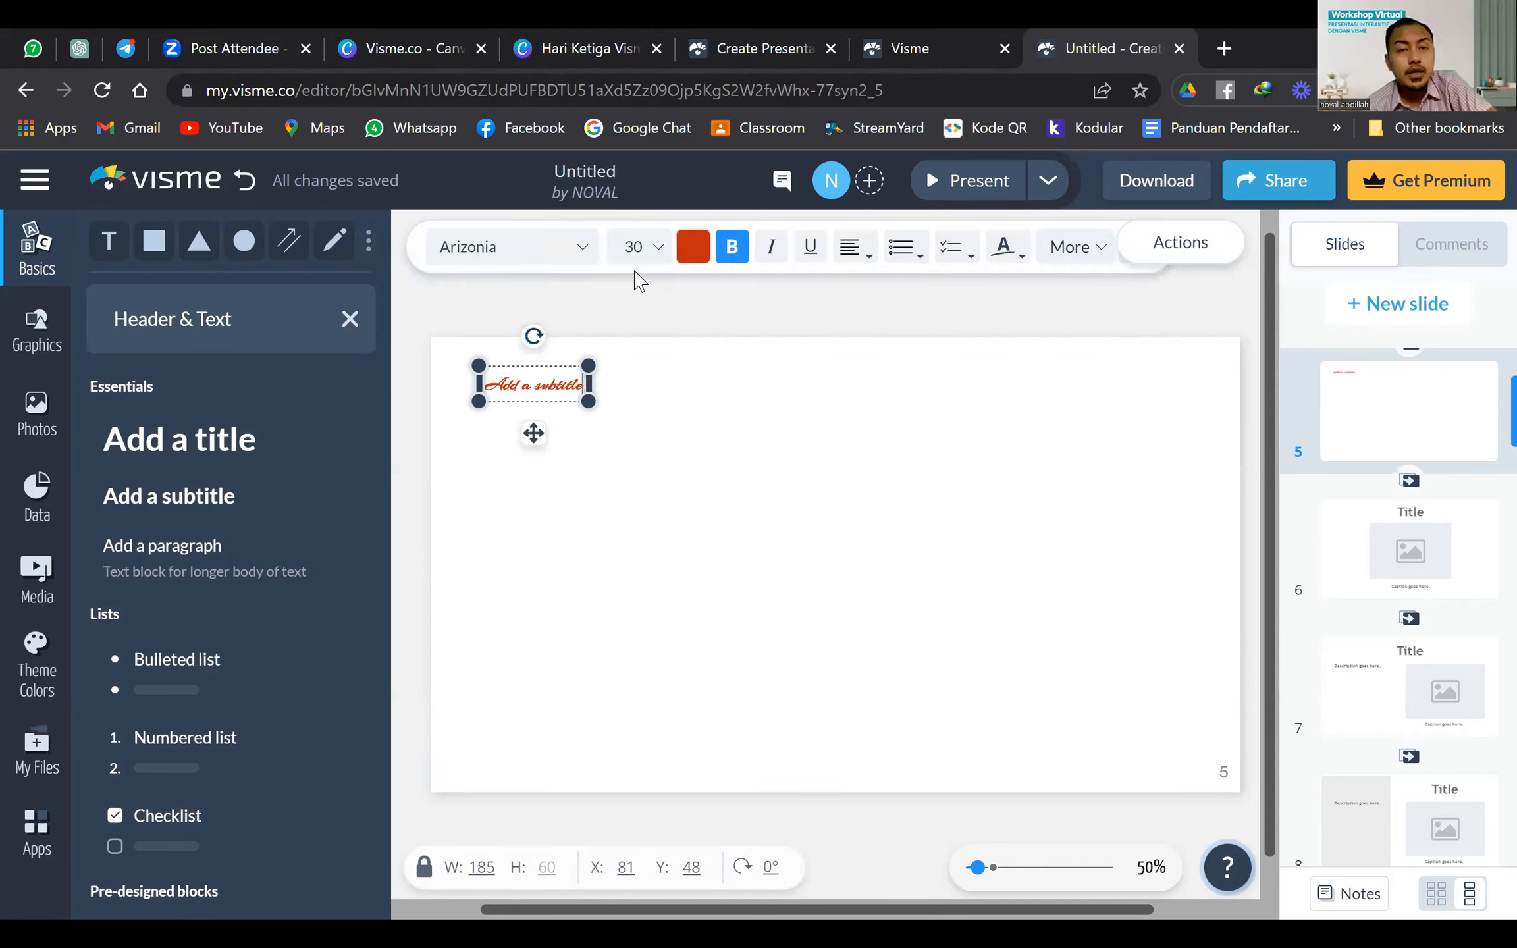
left_click(522, 241)
key("ctrl+a")
type("pop")
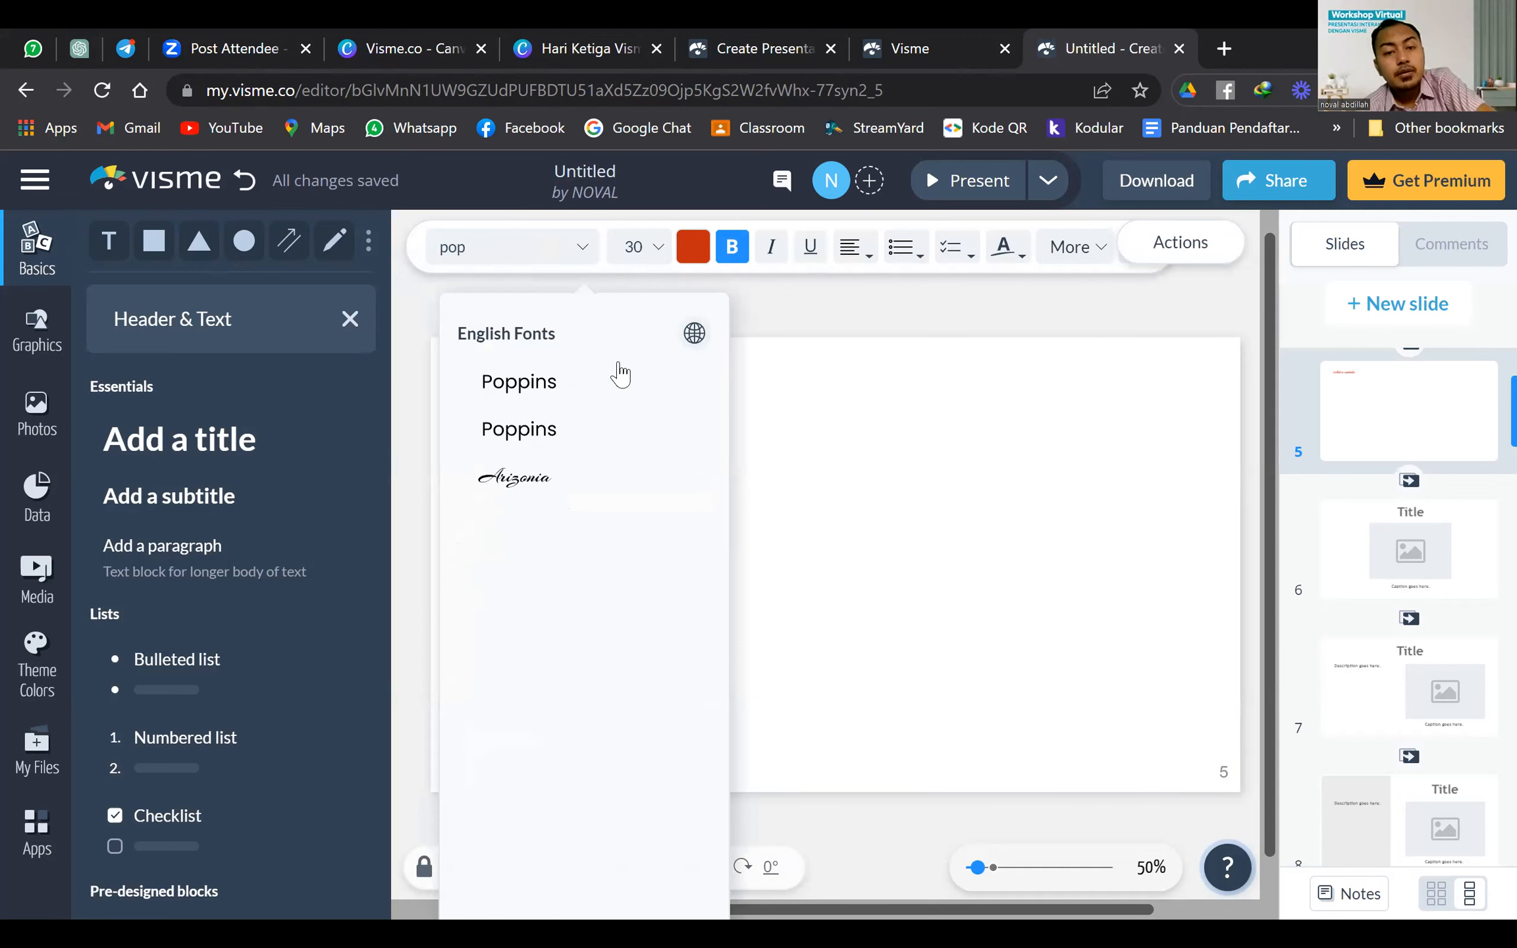
key("Return")
left_click(658, 259)
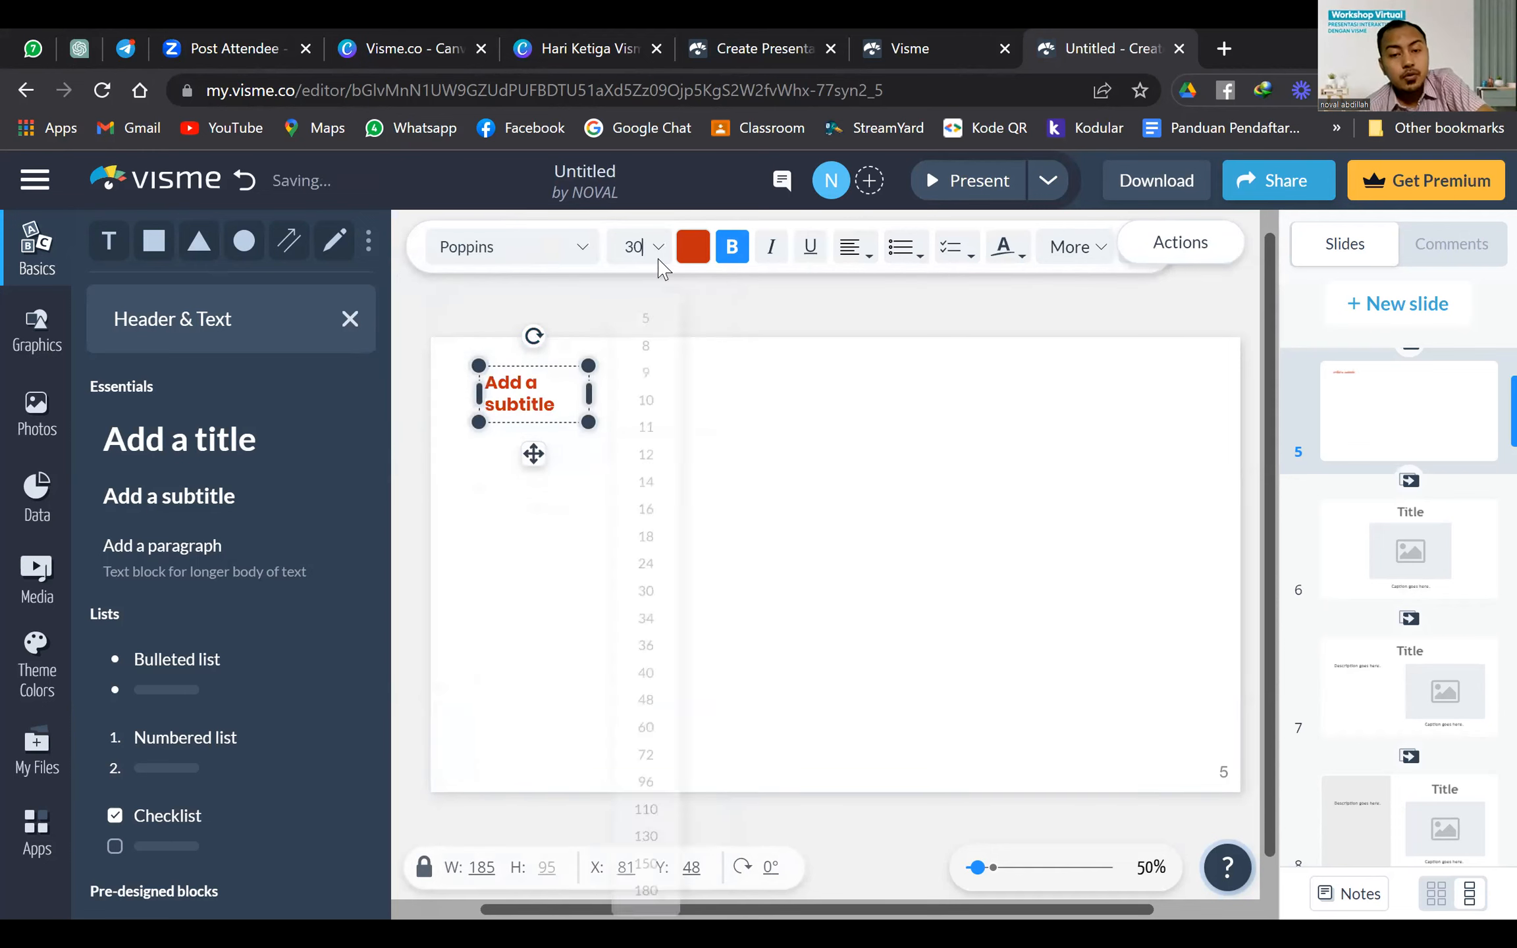
left_click(646, 703)
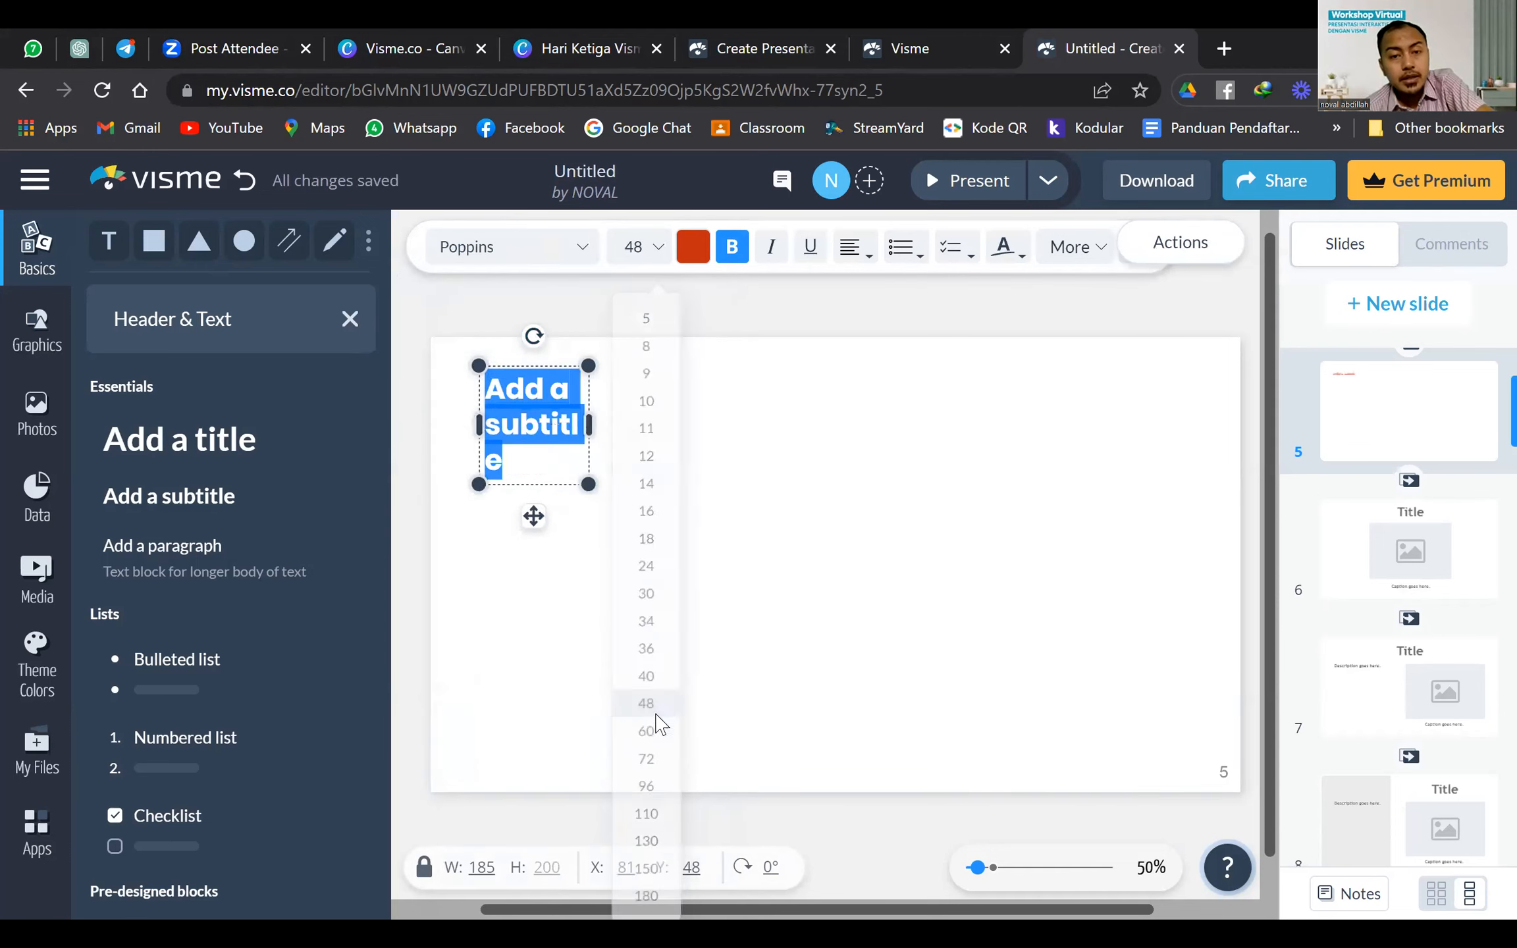
Check the font and size of the "Total Pengguna" heading on slide 3
scroll(1410, 490, "up", 3)
left_click(1410, 491)
left_click(1014, 428)
left_click(476, 246)
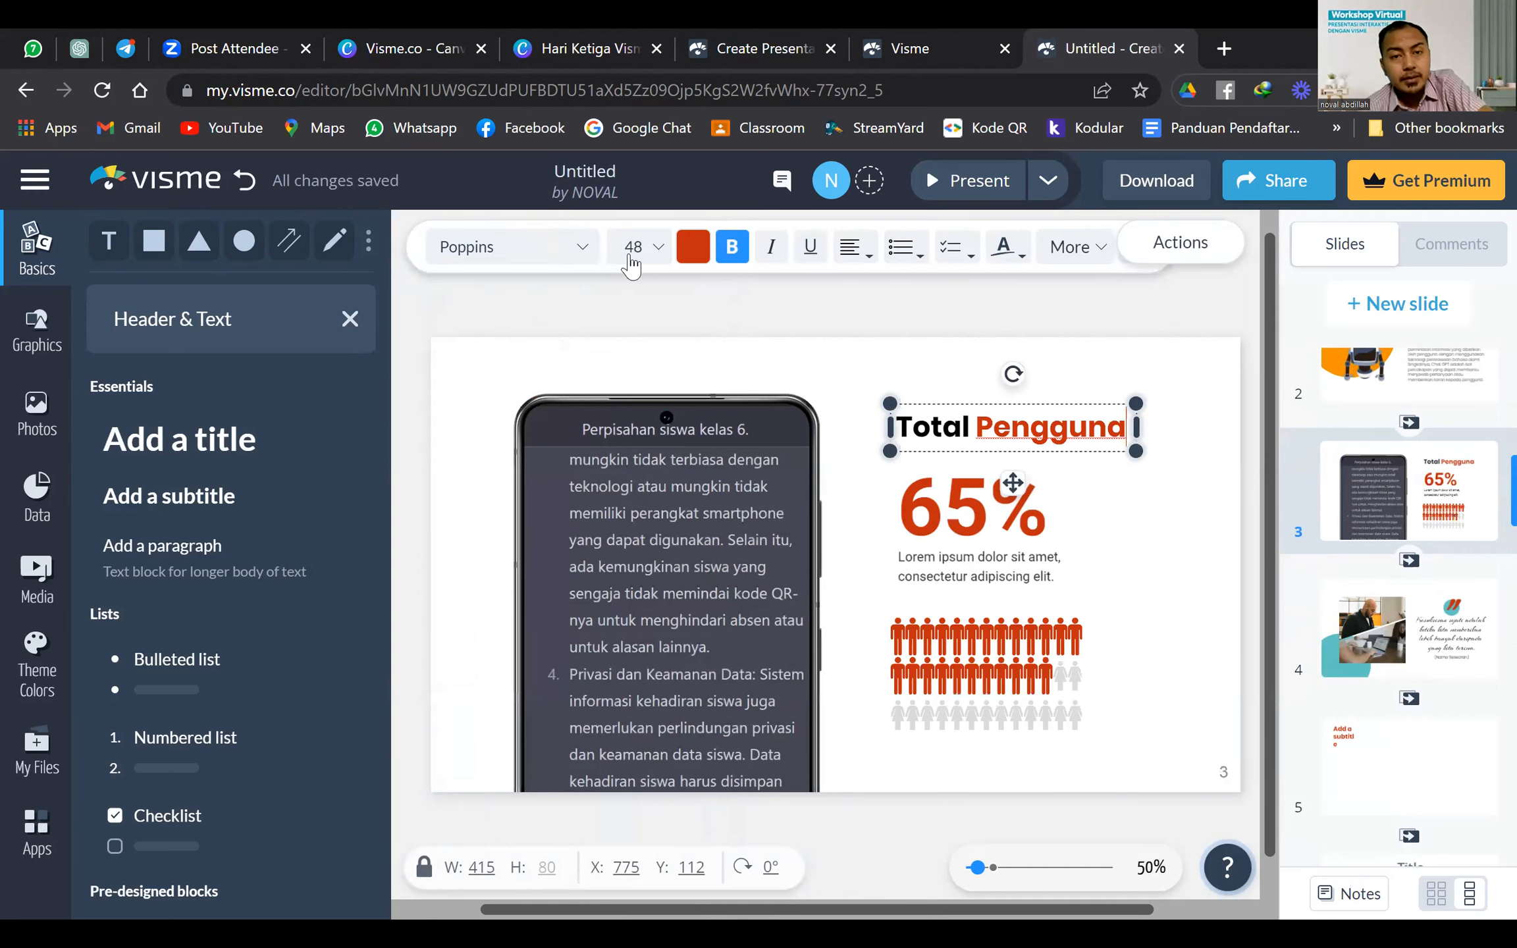
scroll(1396, 461, "down", 5)
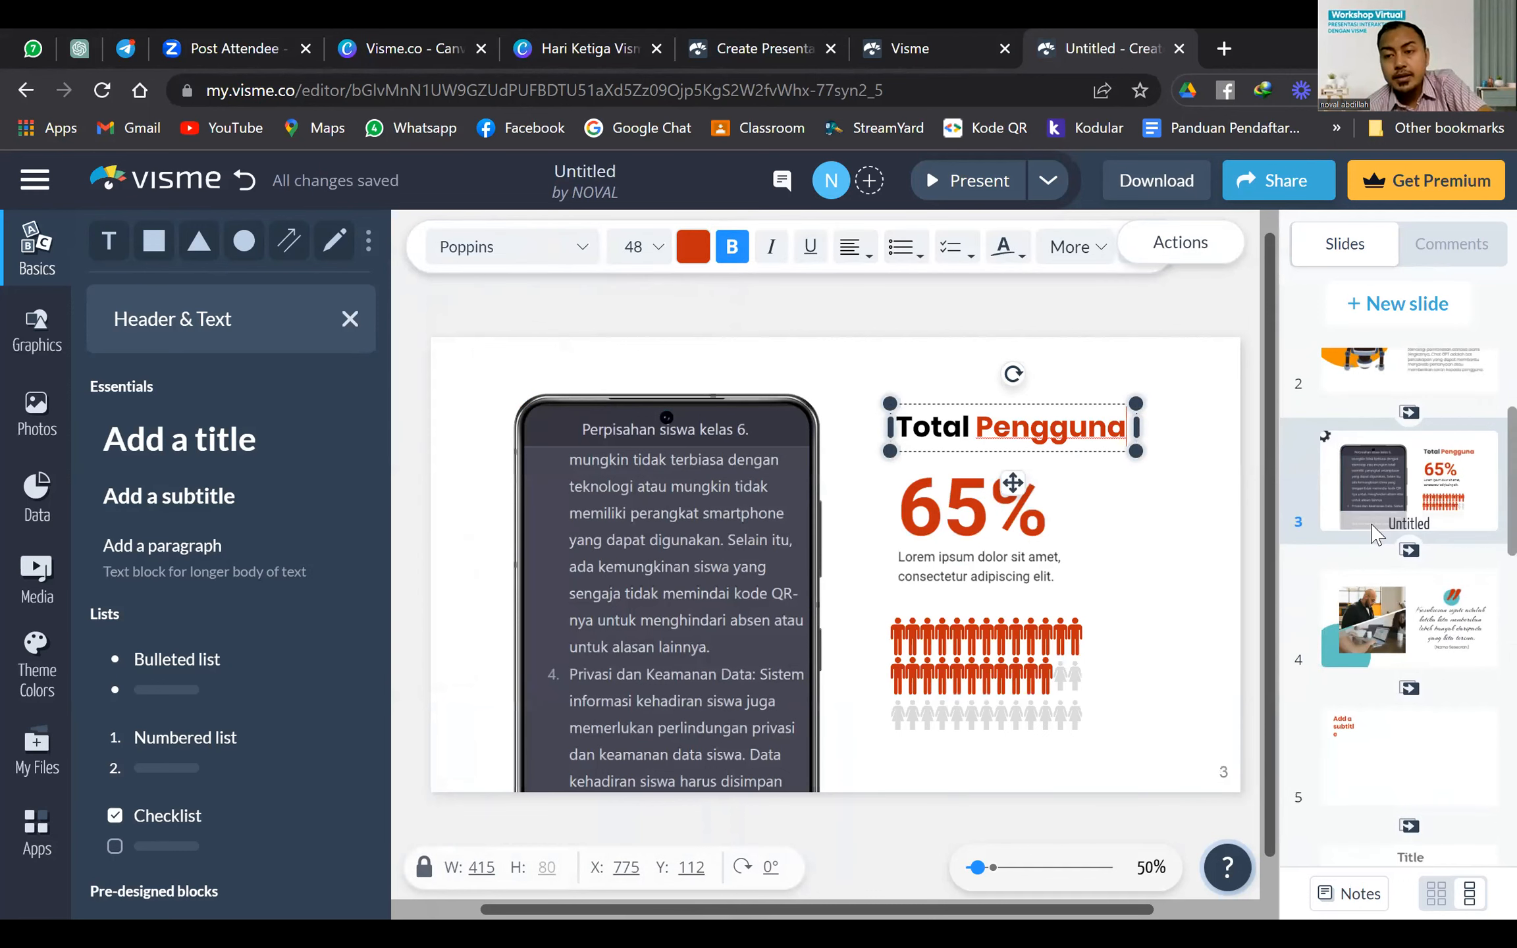
Widen the subtitle's text box on slide 5 to about 450 so the text fits on one line
left_click(1388, 413)
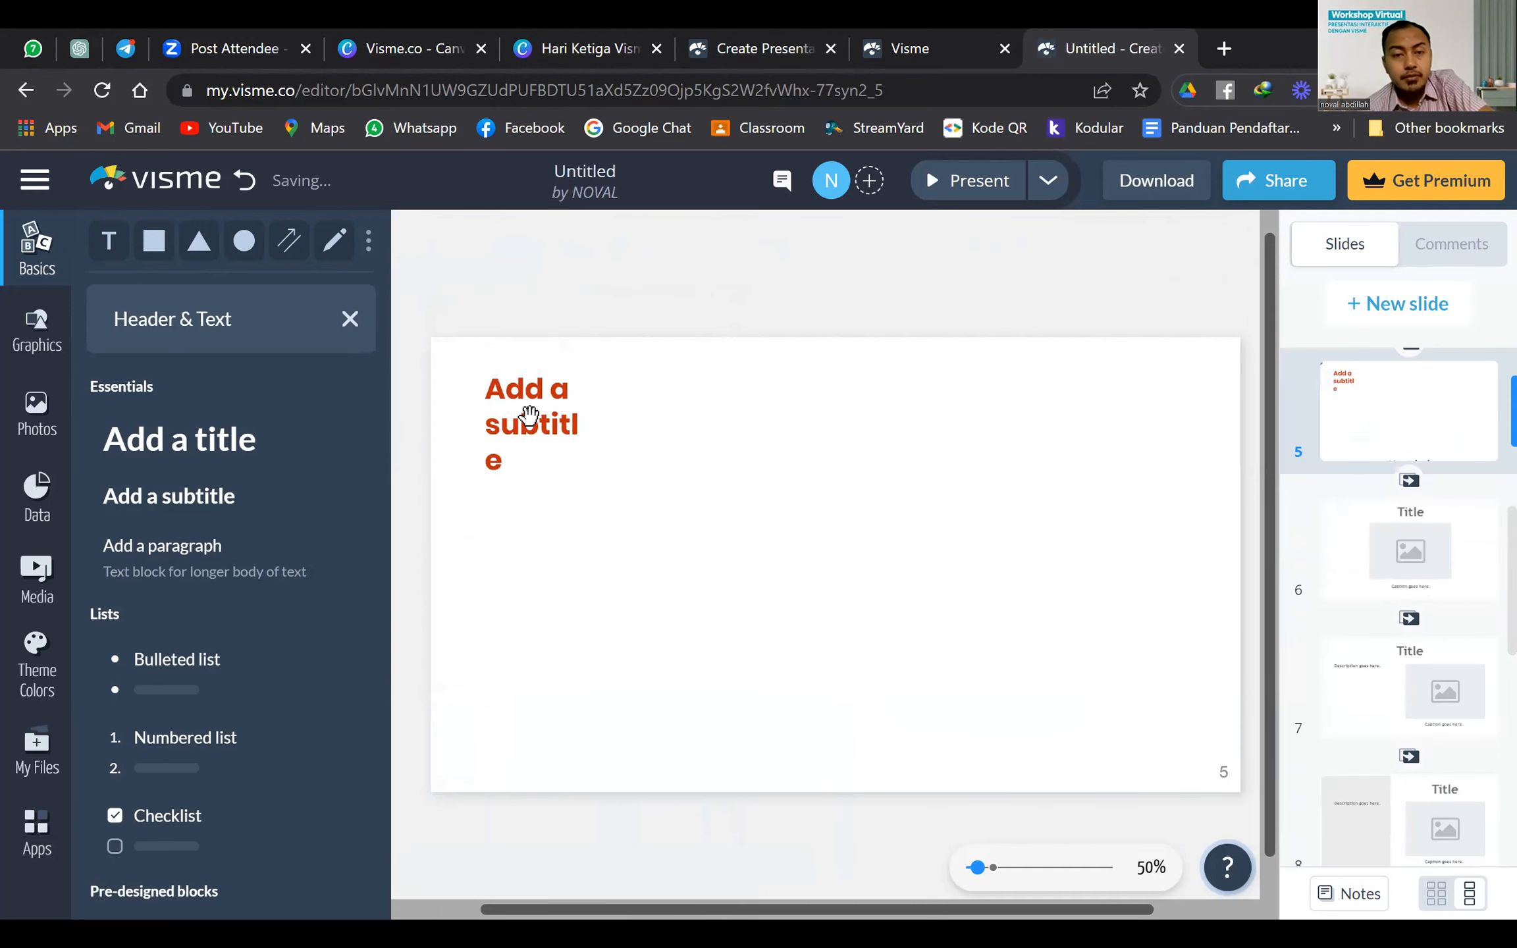
left_click(579, 427)
left_click_drag(590, 426, 747, 431)
left_click(603, 431)
Replace the subtitle's text with "Timeline ChatGPT" and widen its box to about 523 so it fits on one line
double_click(542, 393)
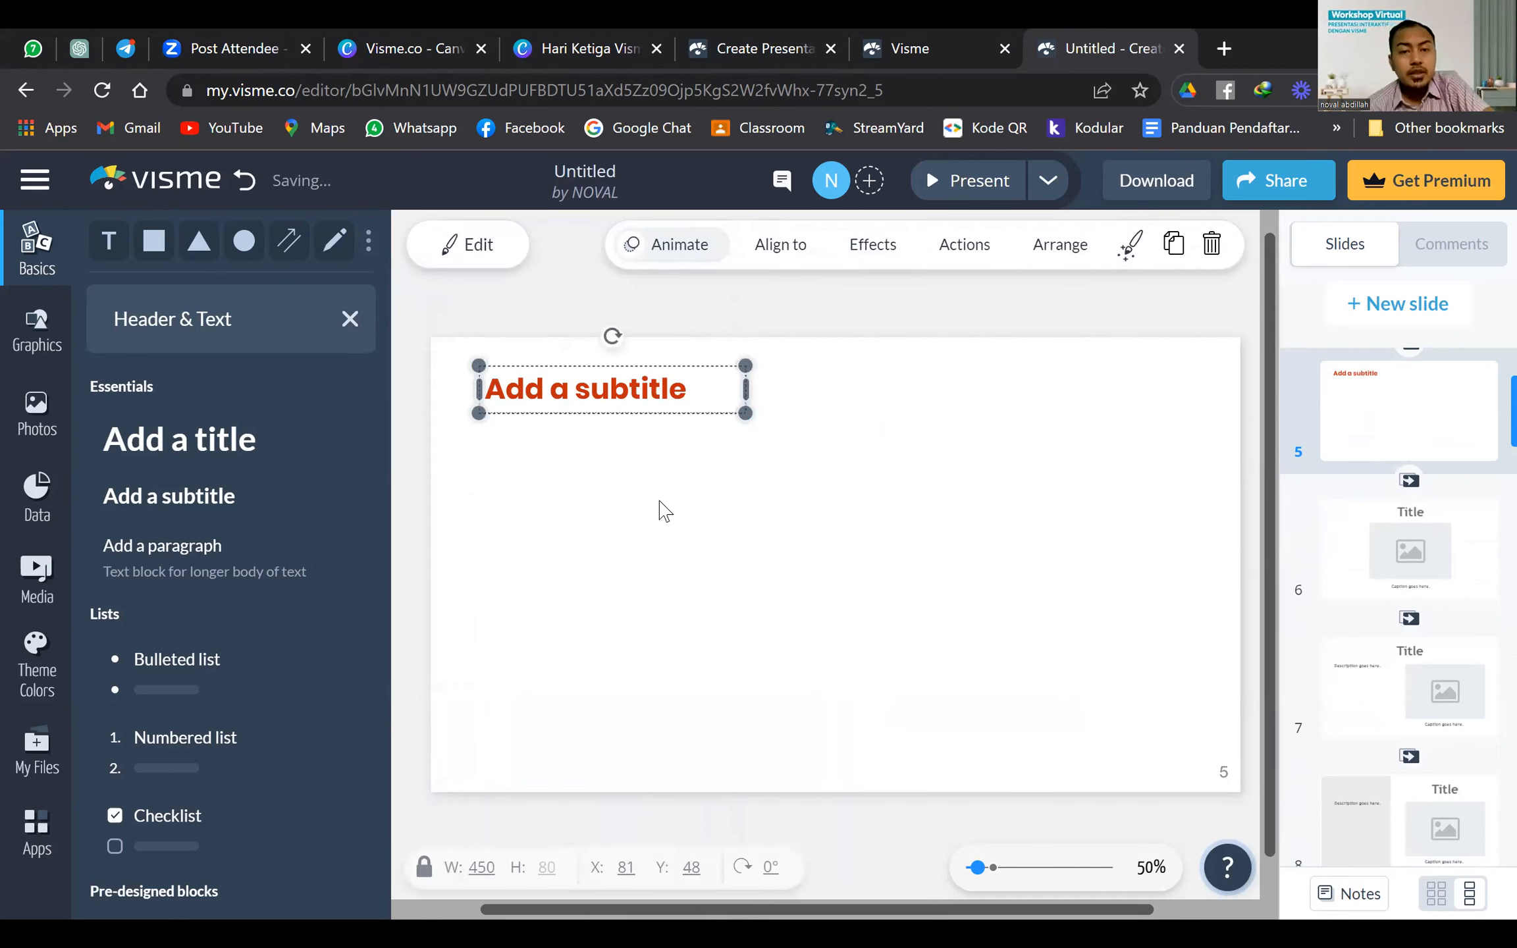
key("ctrl+a")
type("T")
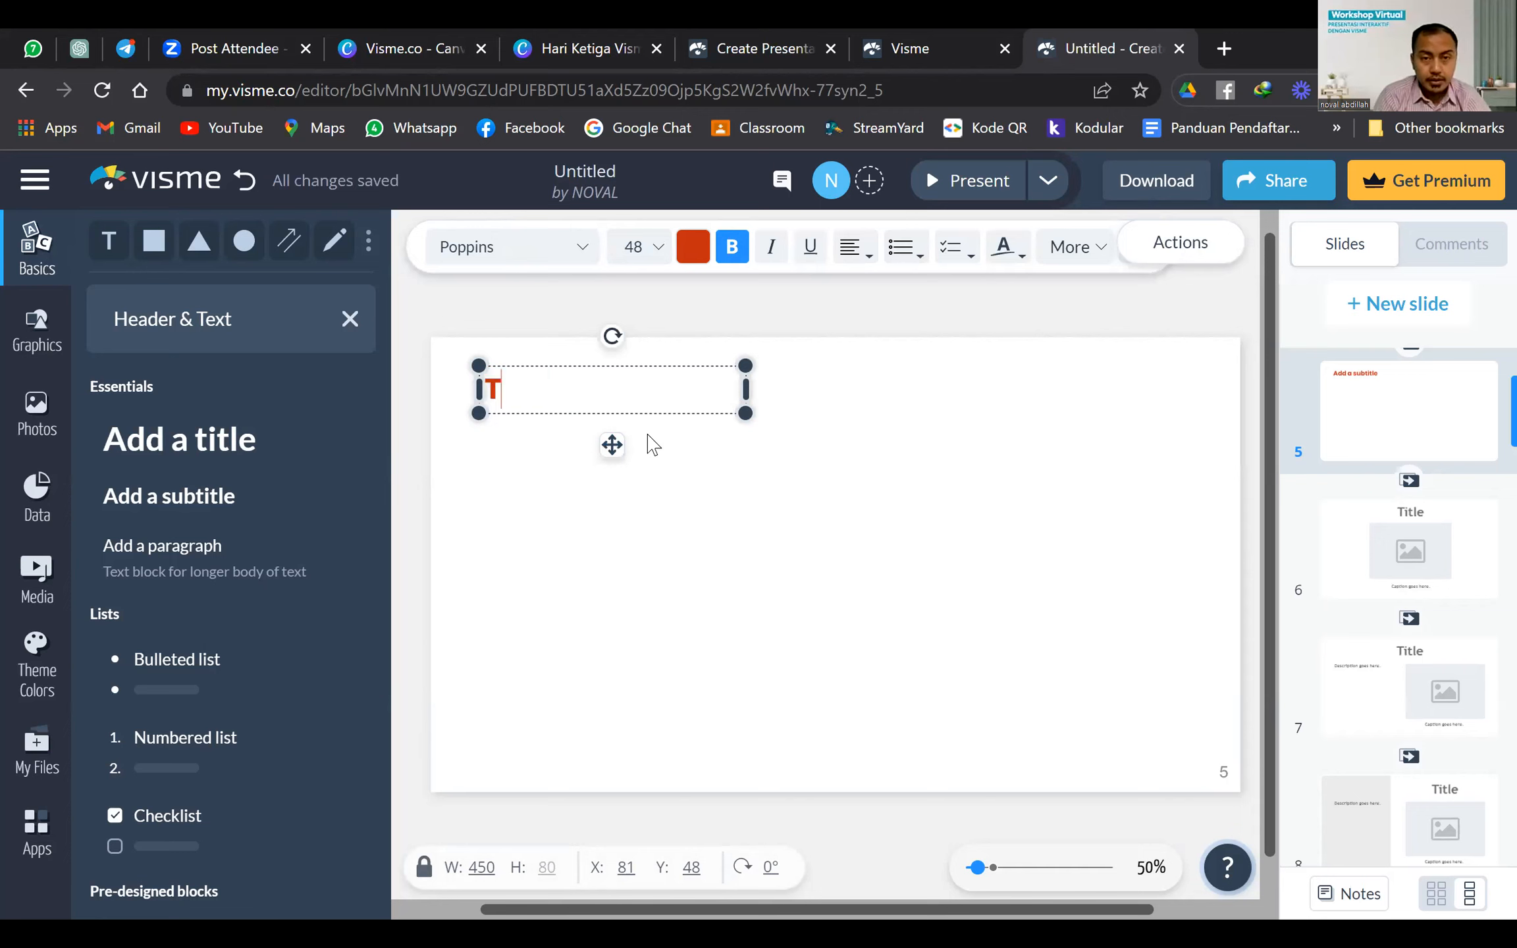
type("ime")
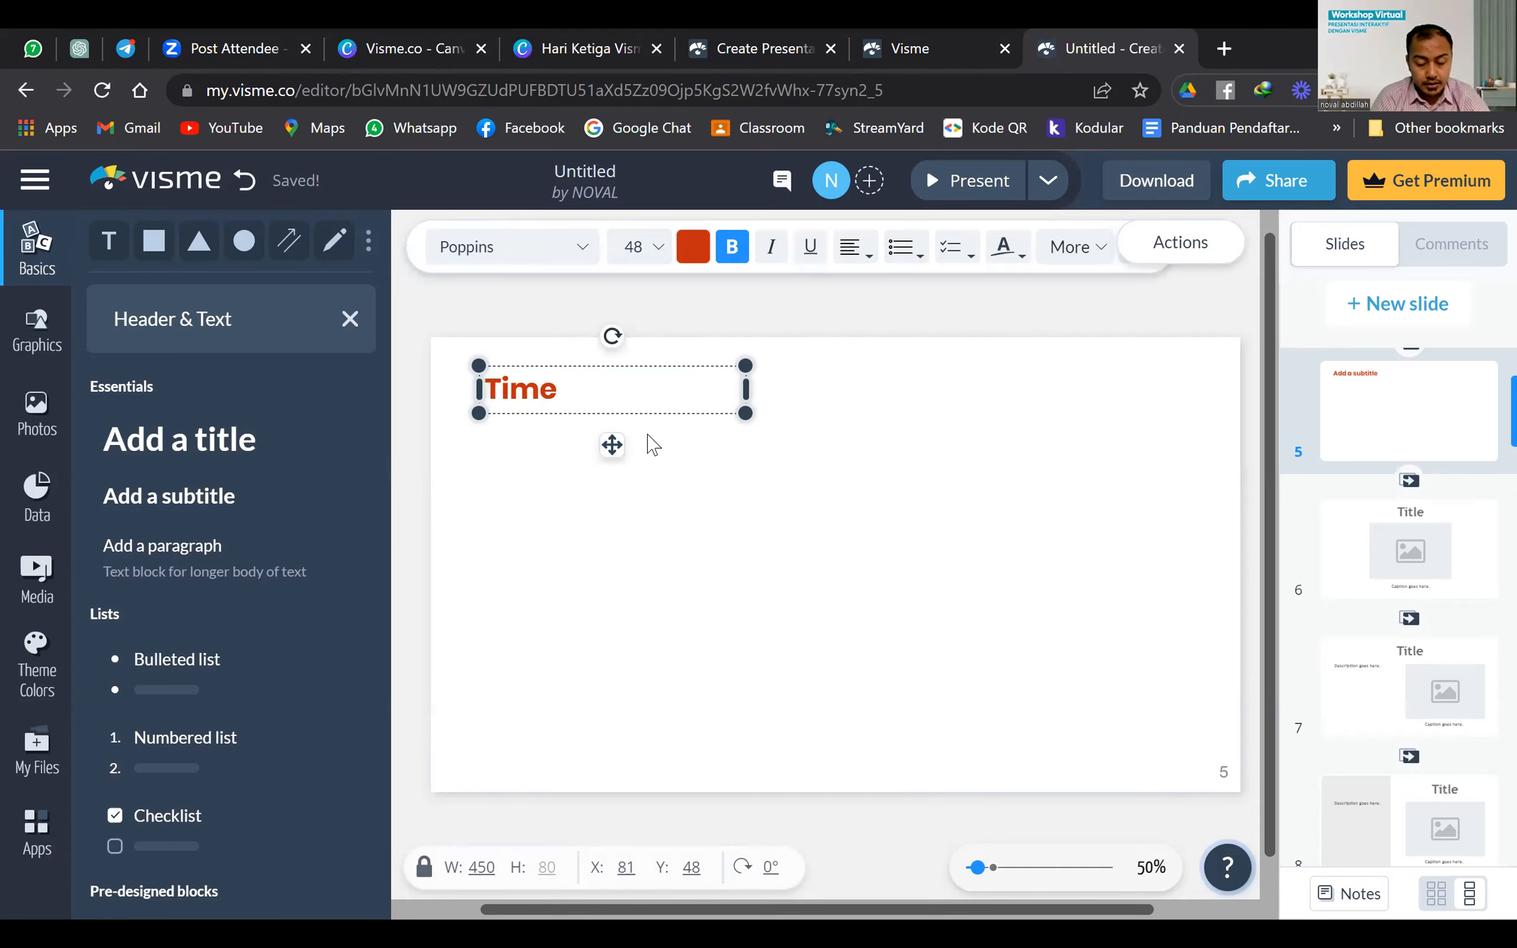
type("line ChatGPT")
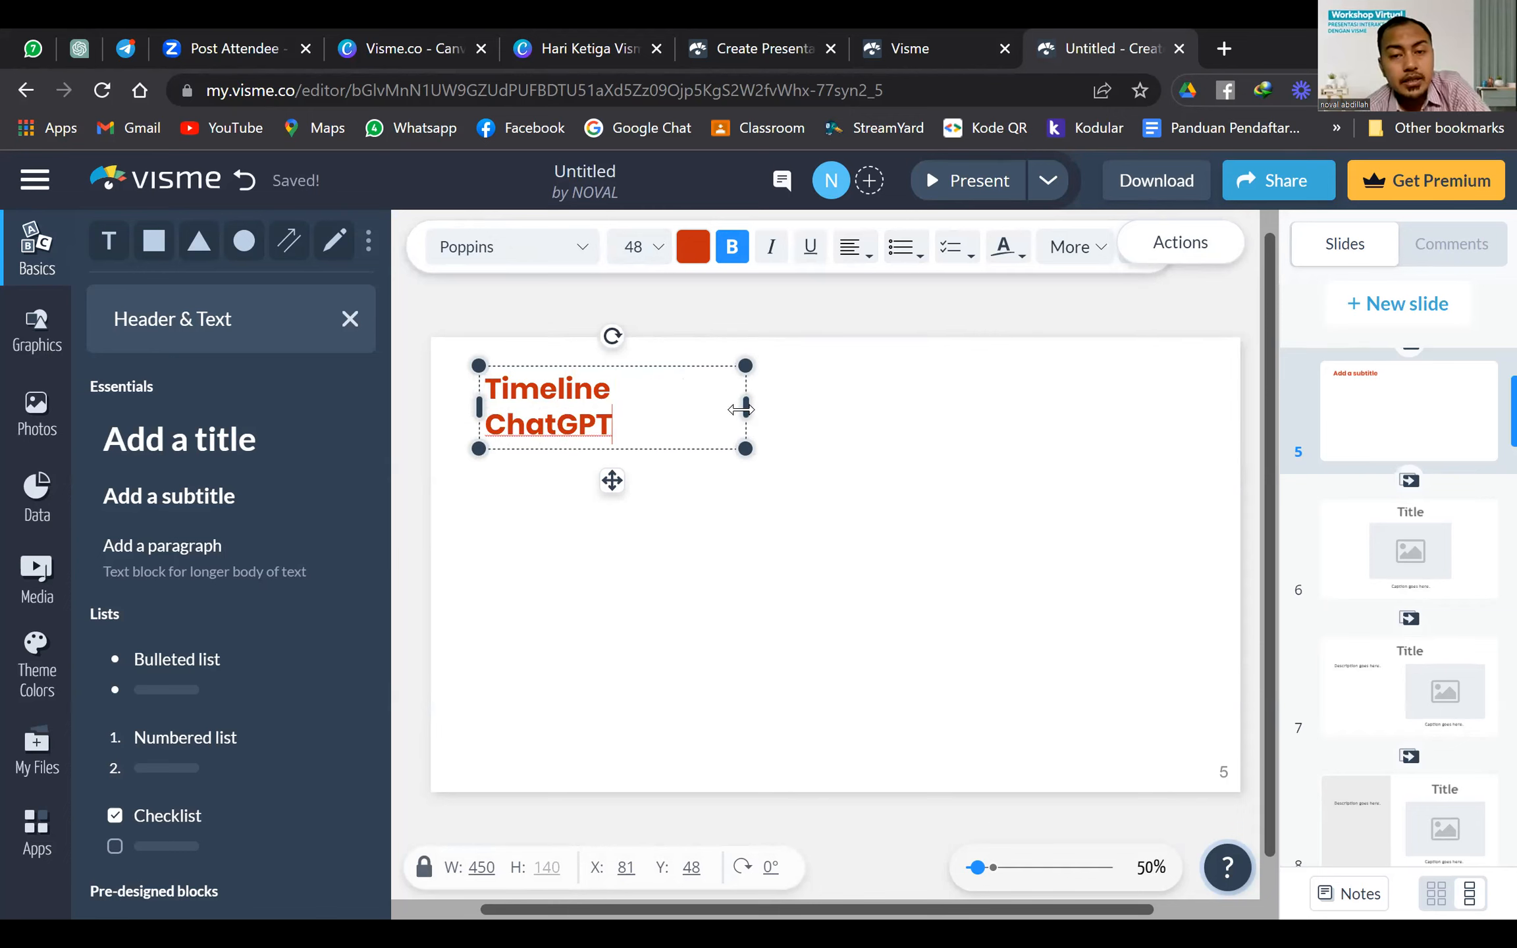
left_click_drag(747, 407, 787, 409)
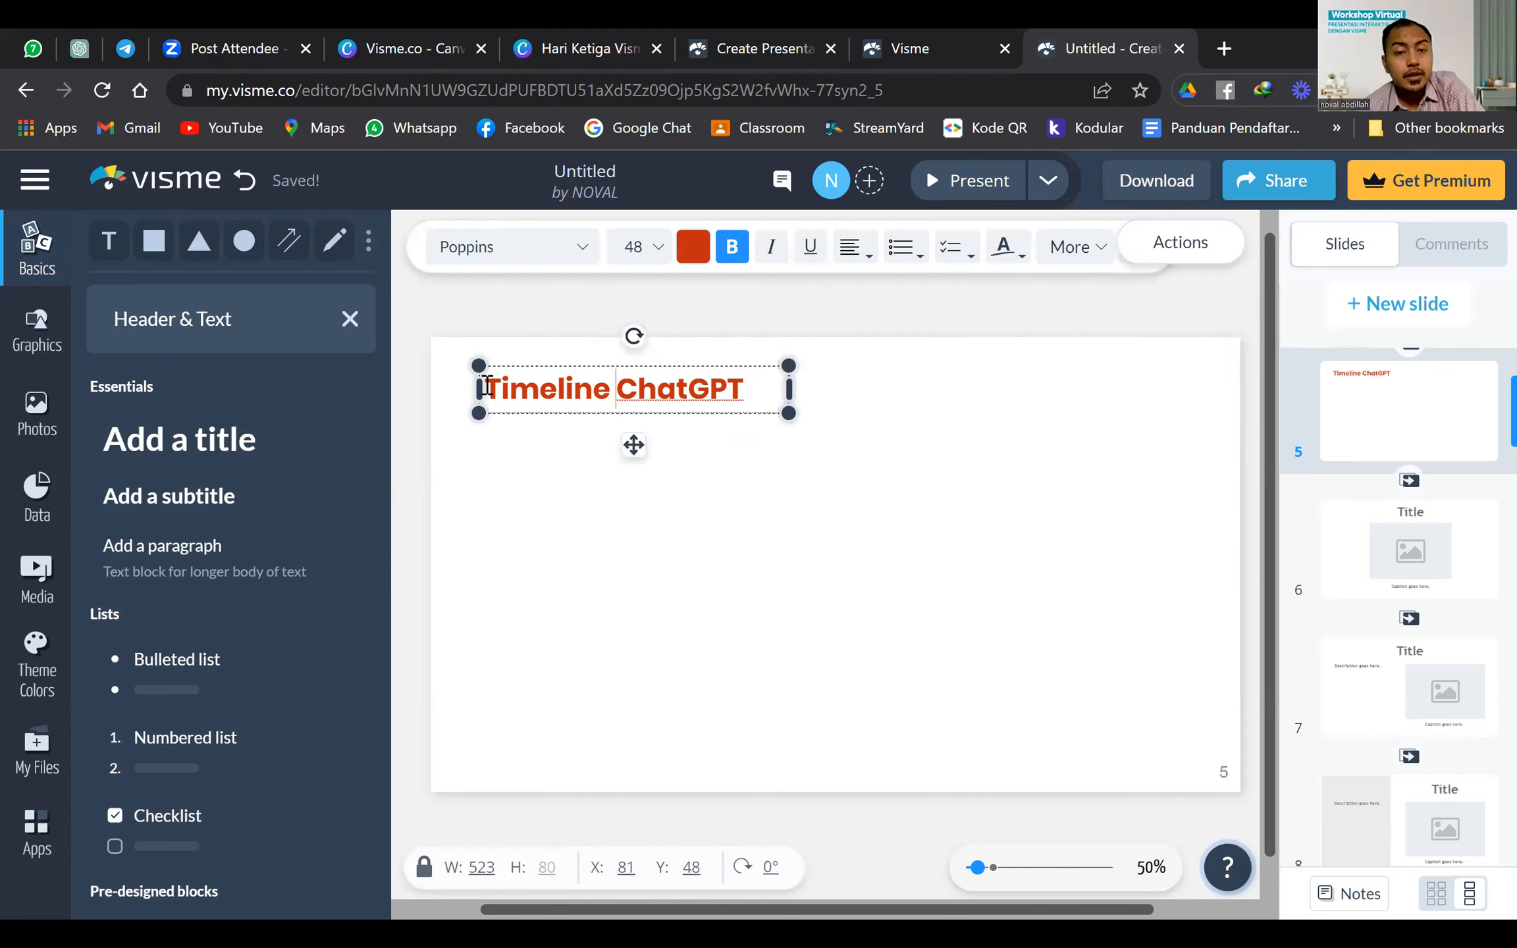
Color the word "Timeline" in the slide heading black
double_click(491, 389)
left_click(605, 483)
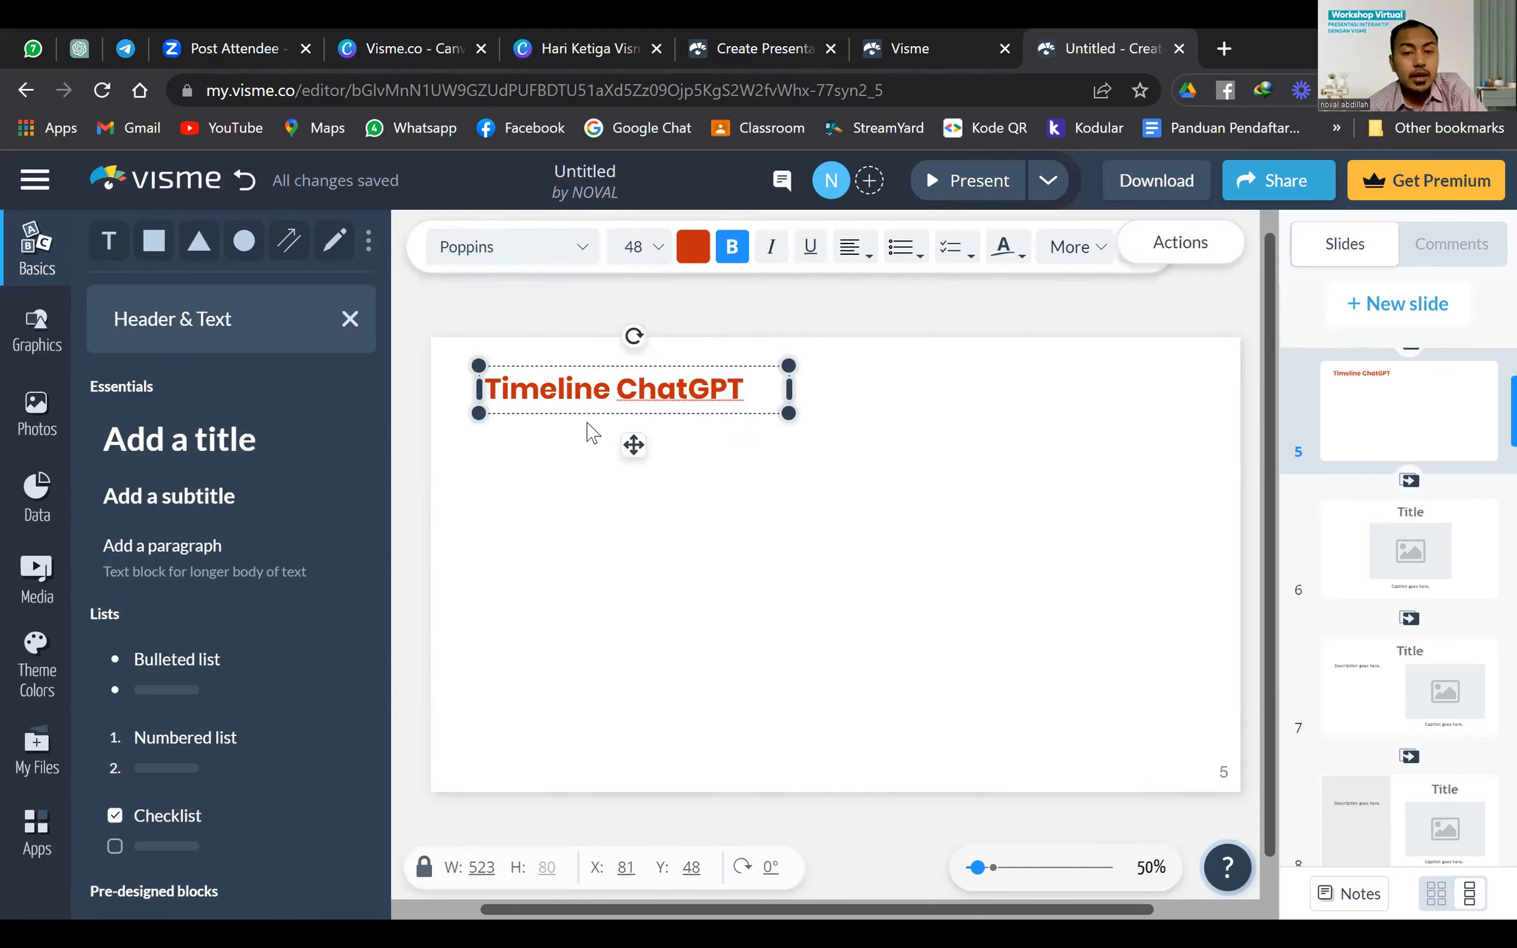
double_click(610, 390)
left_click_drag(612, 391, 482, 393)
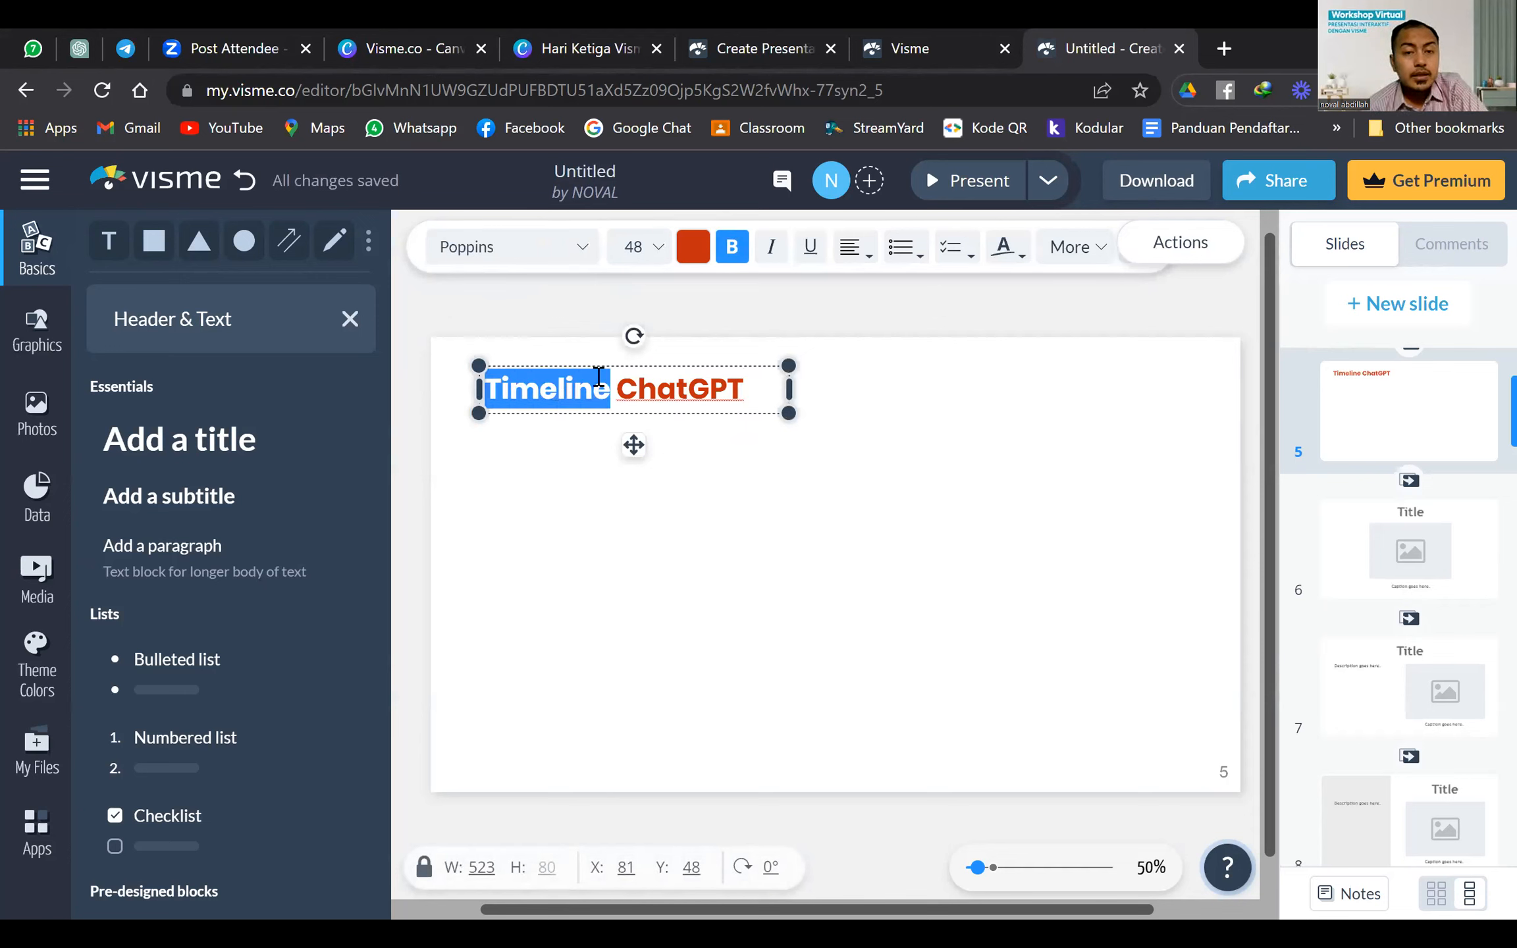
left_click(693, 246)
left_click(813, 349)
left_click(743, 530)
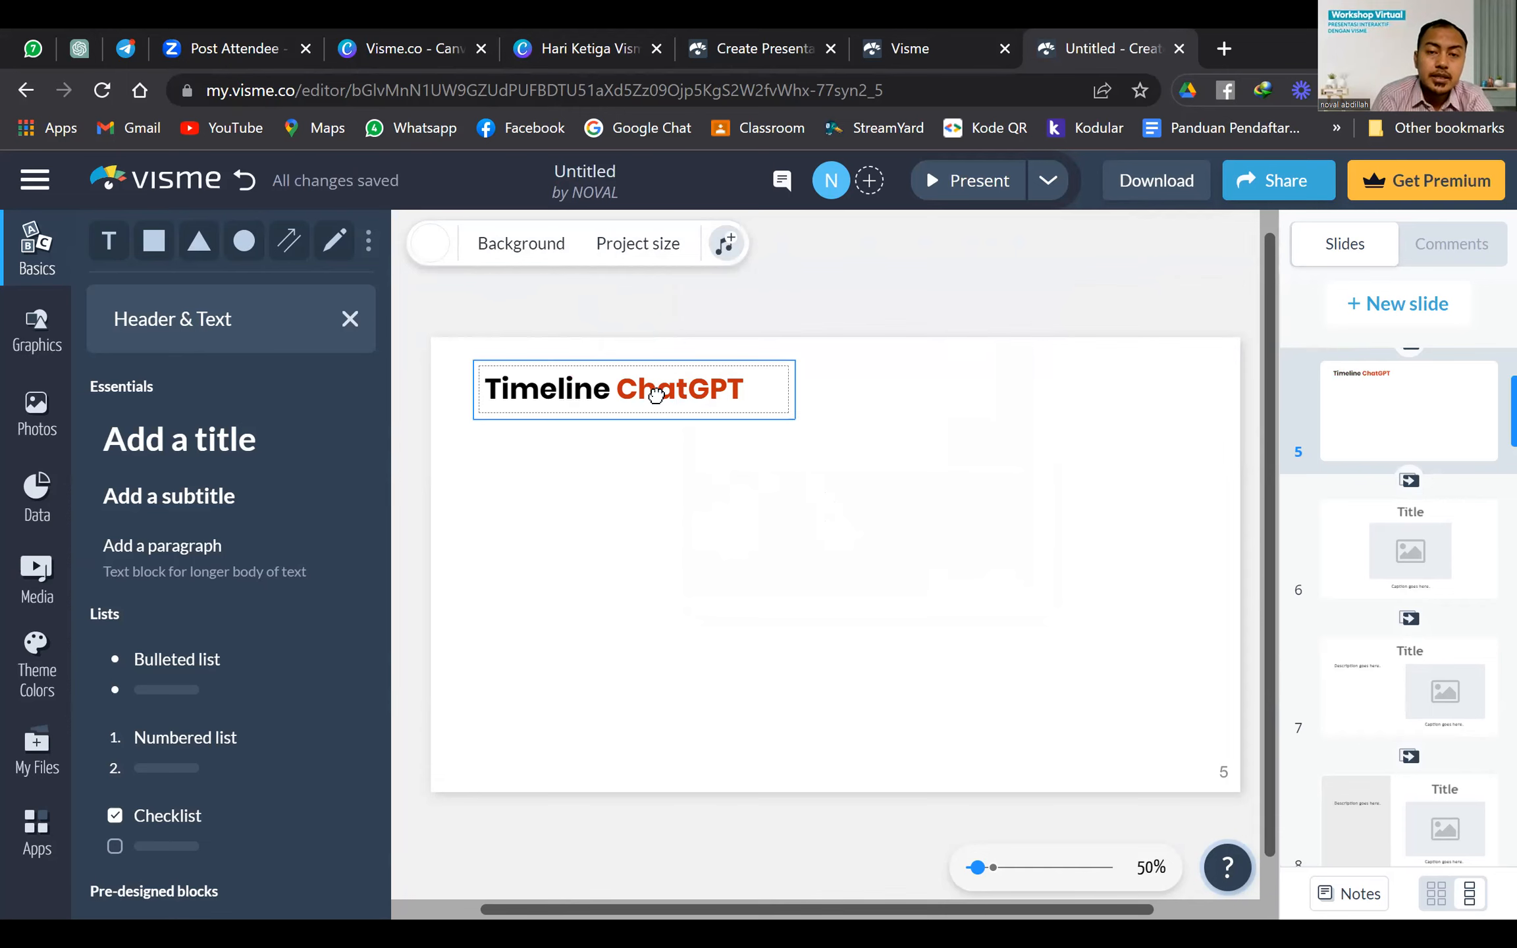
left_click(643, 394)
left_click(695, 520)
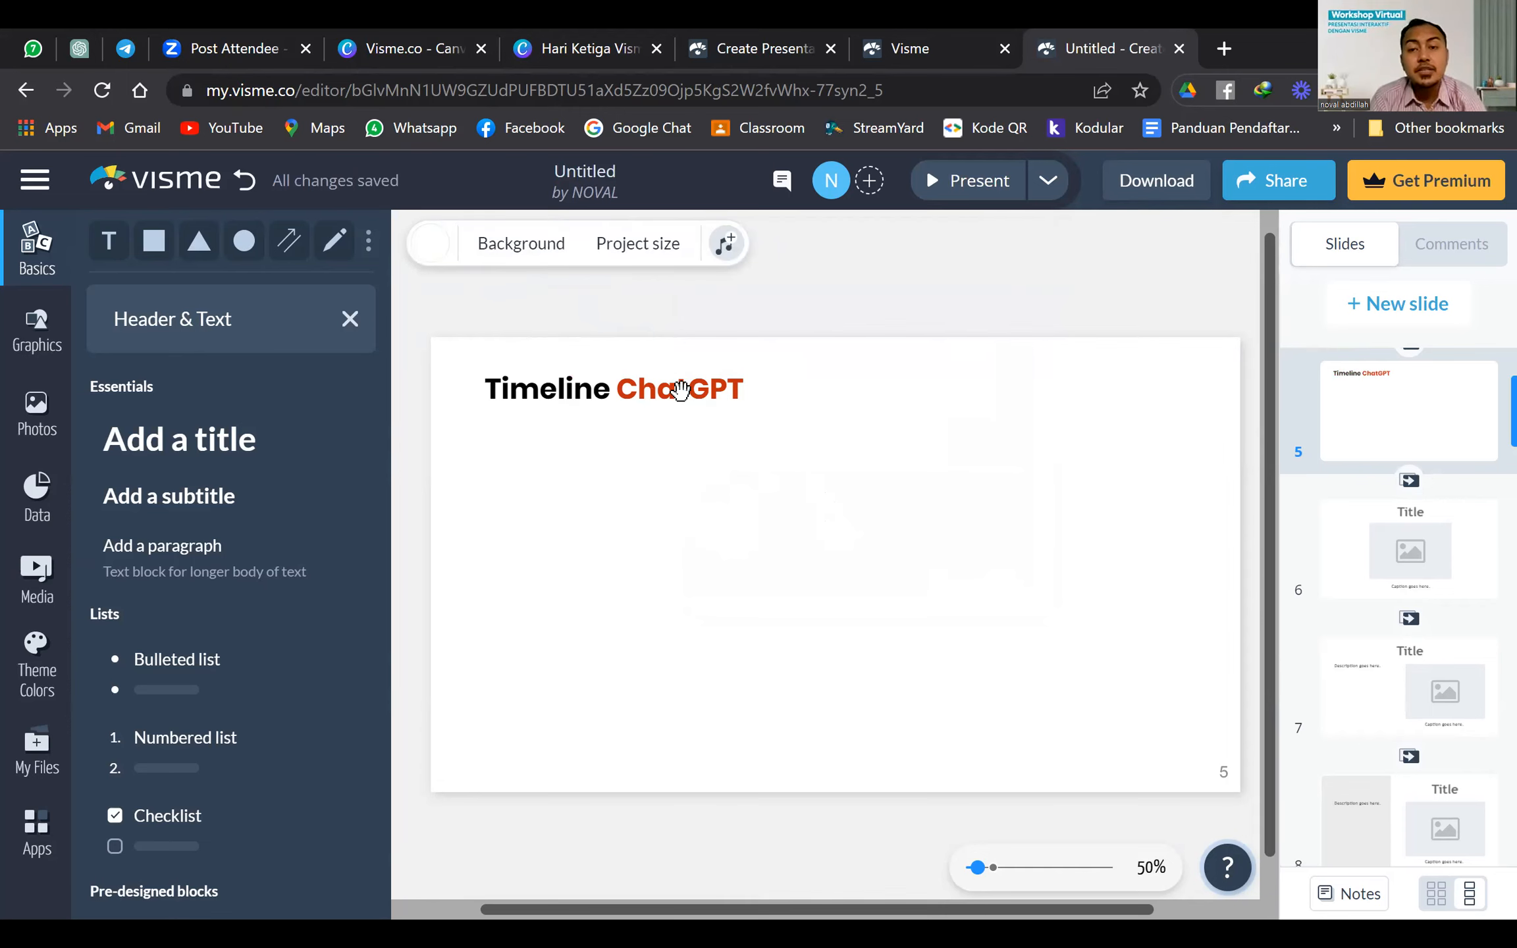
left_click(680, 390)
left_click(501, 245)
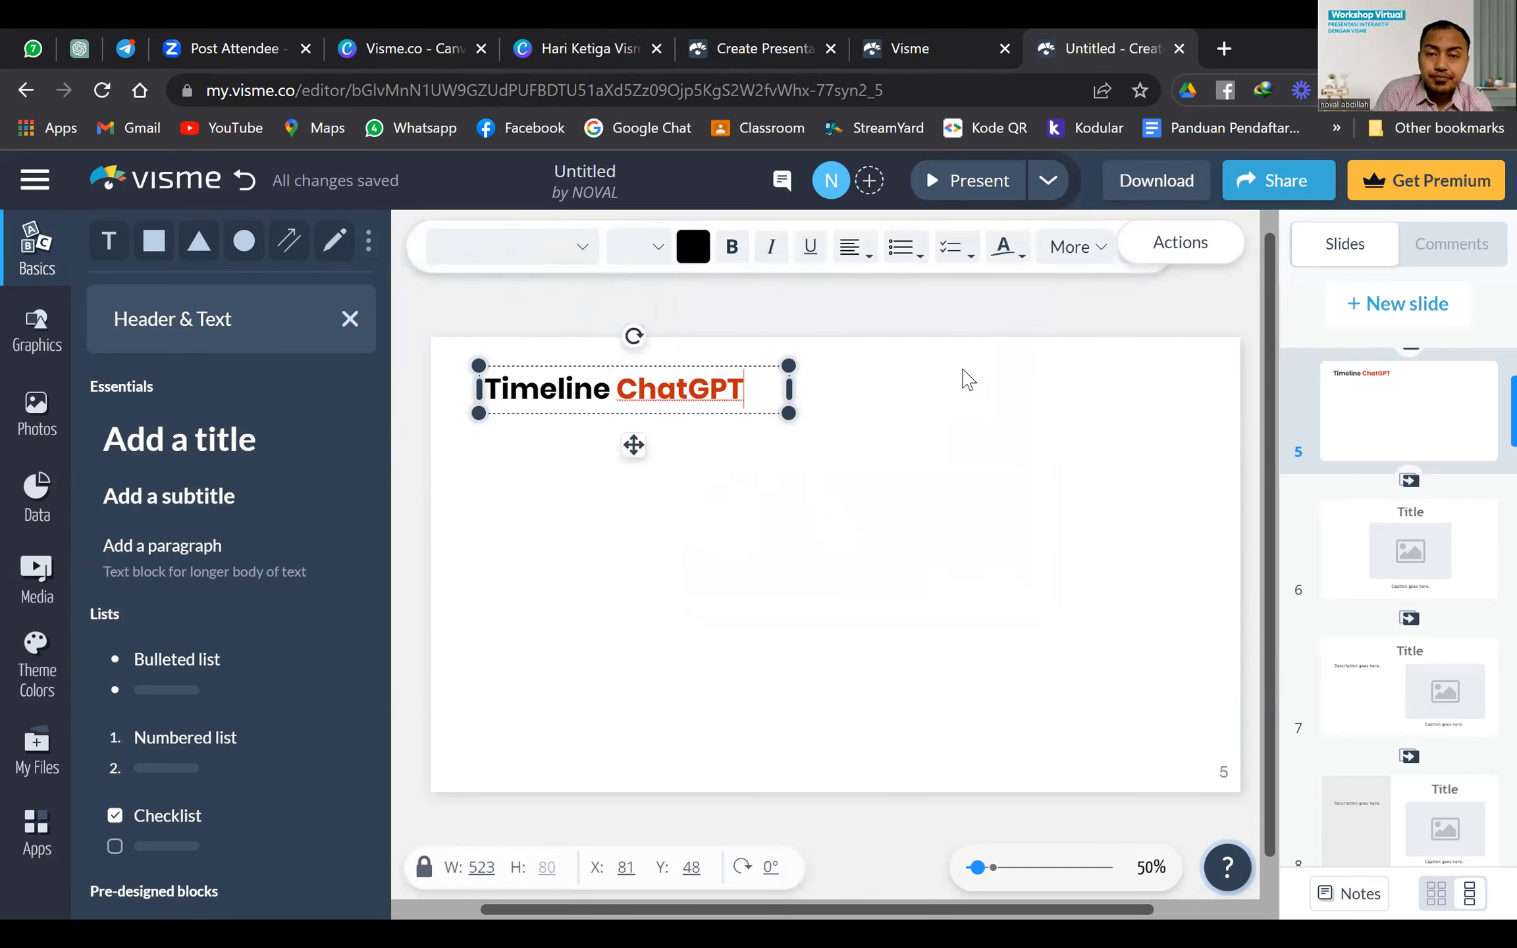
left_click(898, 505)
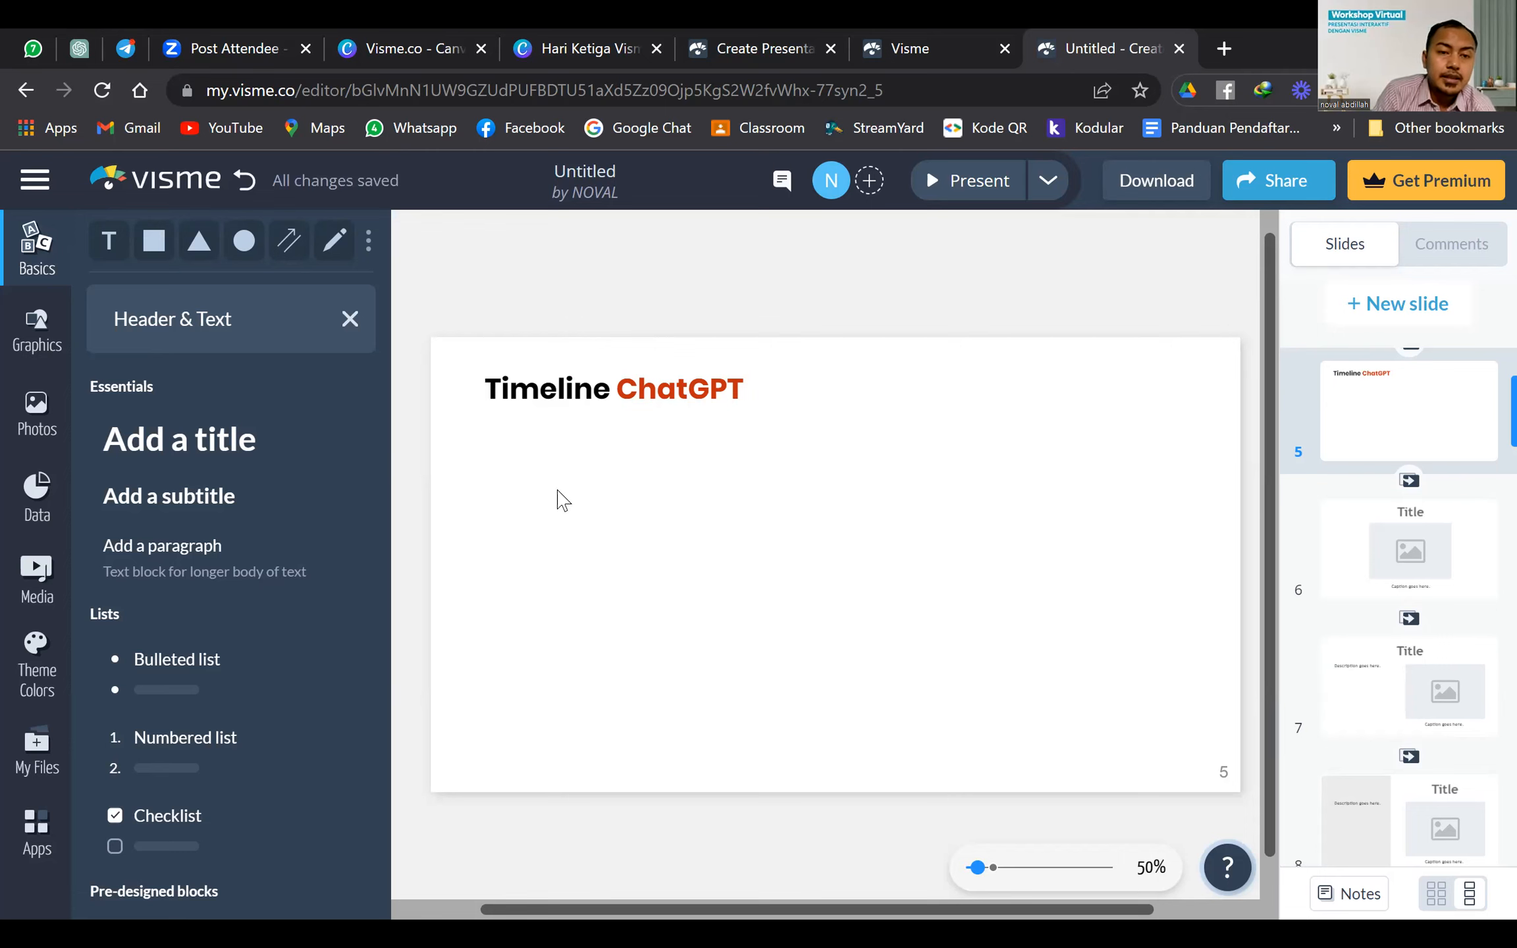
Add a paragraph text block to slide 5 and place it directly under the heading, at about X 81 and Y 128
left_click(198, 555)
left_click(745, 653)
left_click(540, 520)
left_click_drag(729, 485, 631, 446)
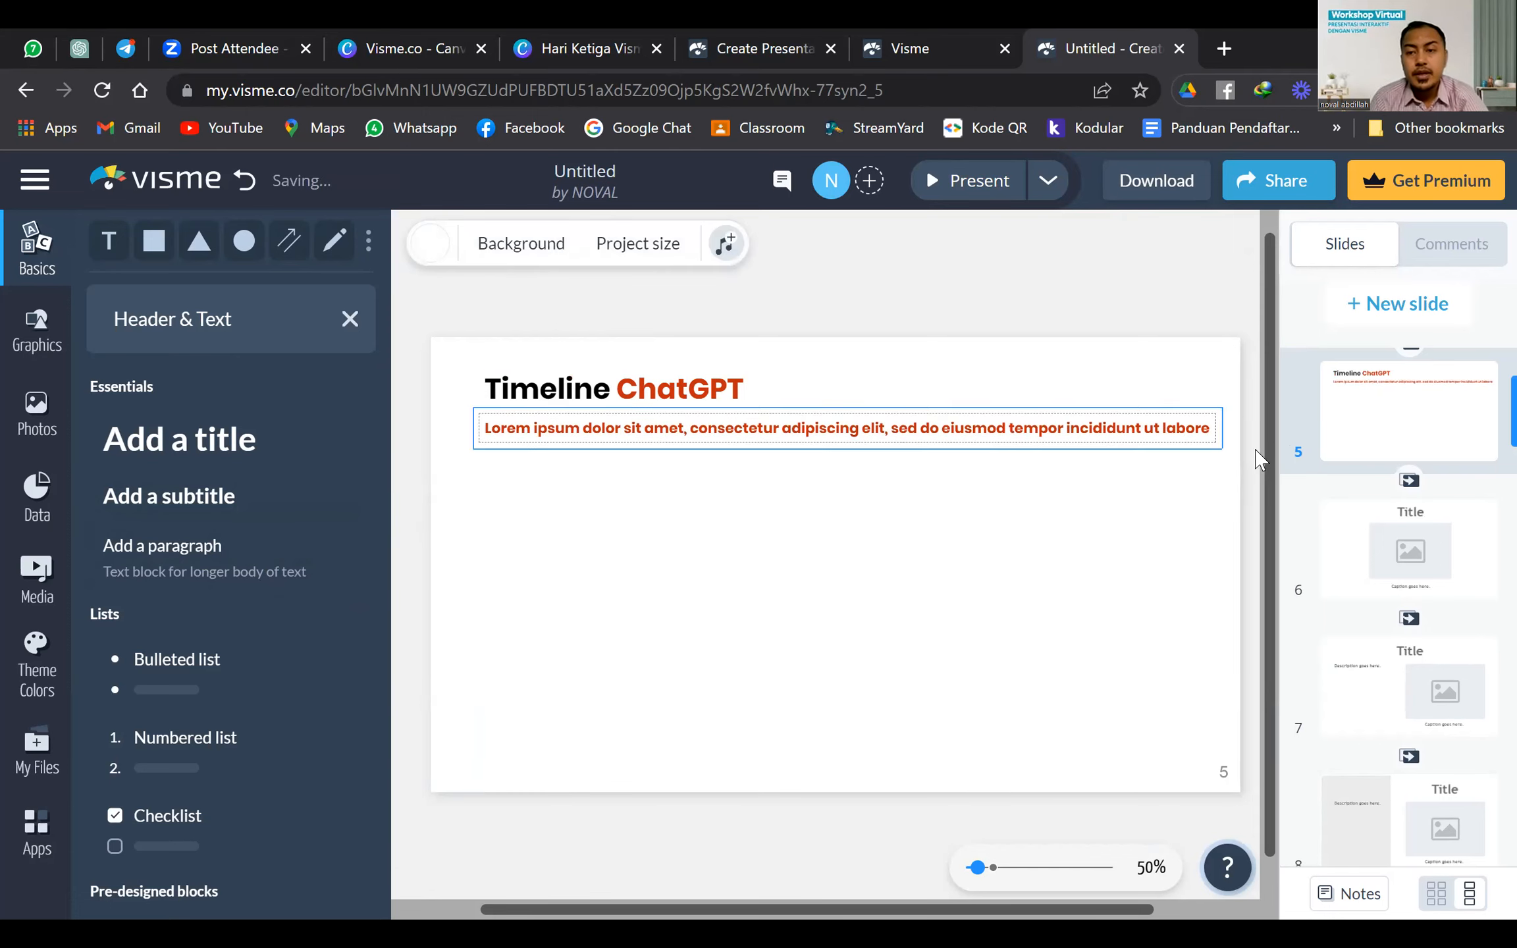
Make the placeholder paragraph's text black and remove its bold formatting
left_click(1119, 429)
left_click(471, 247)
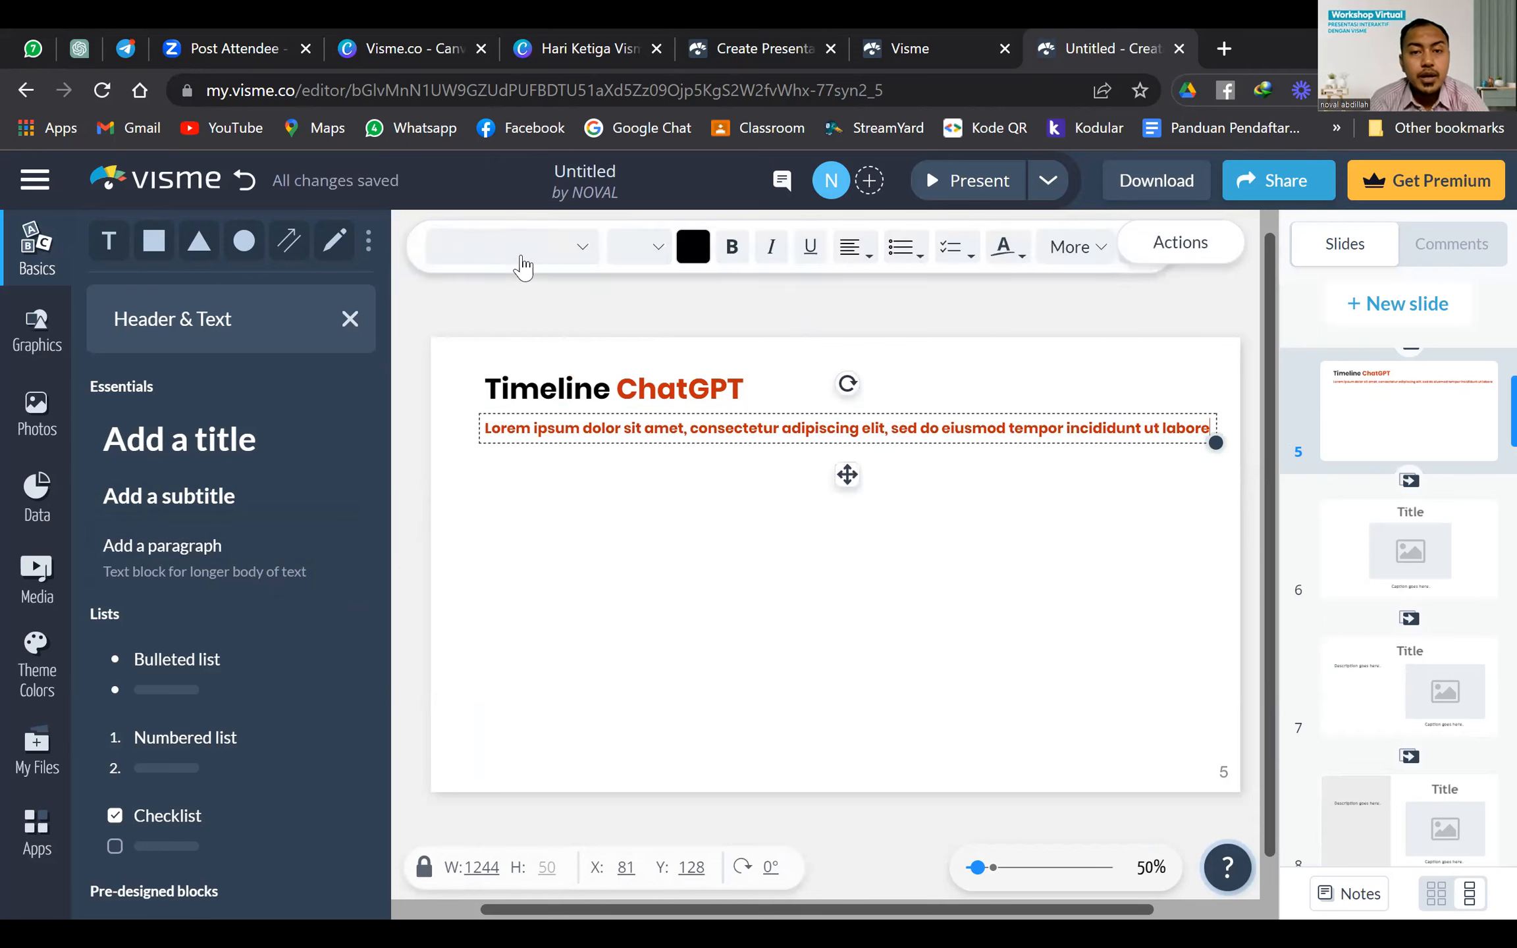
left_click(695, 260)
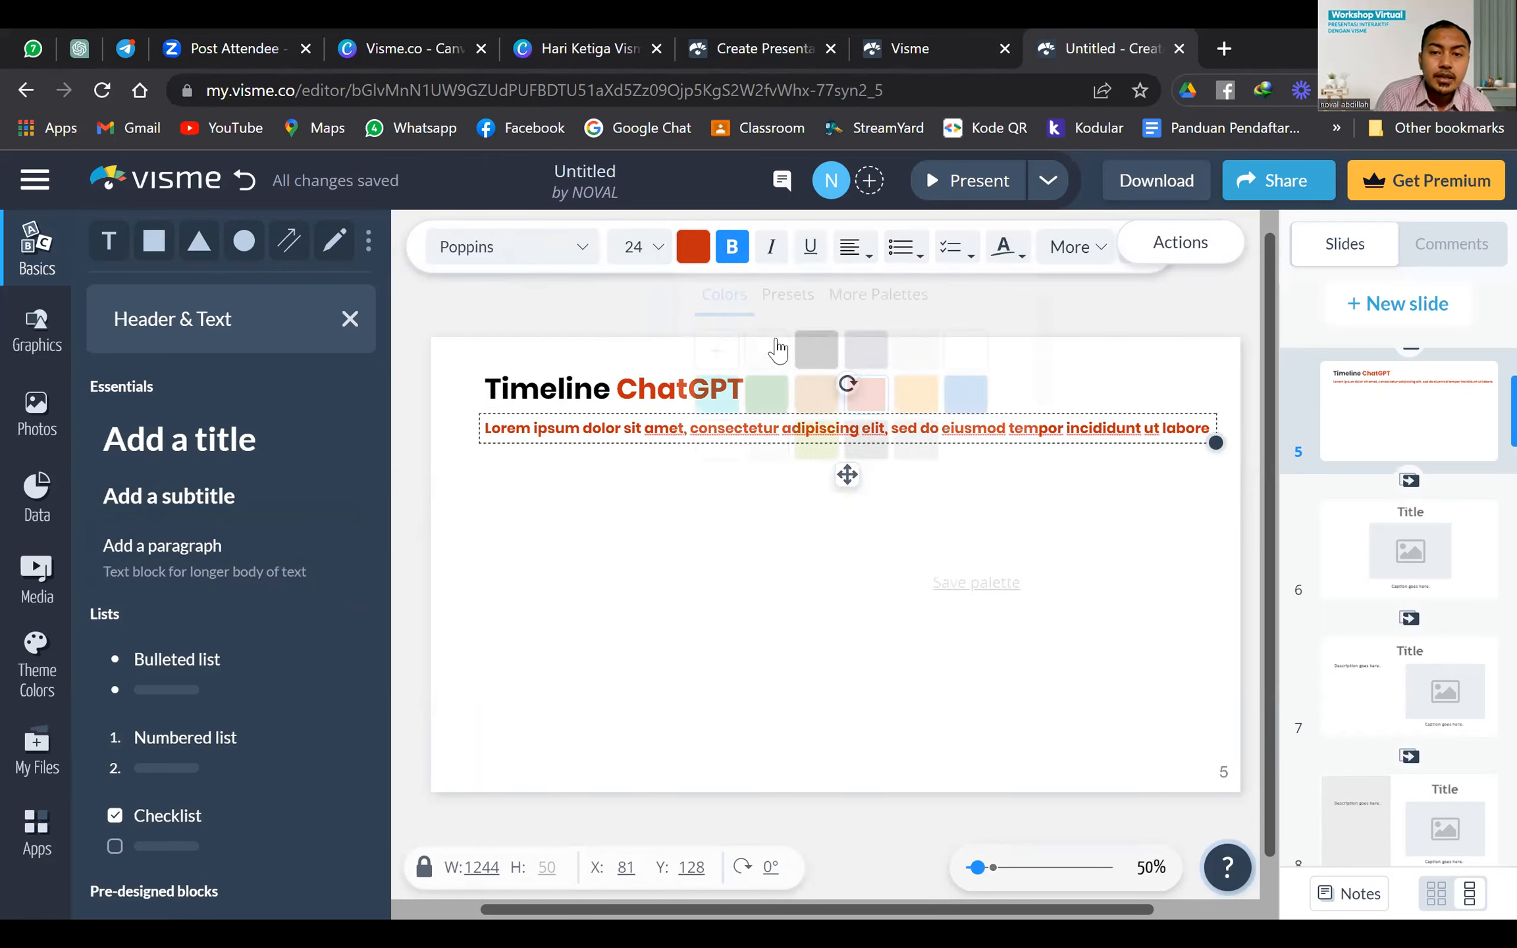
left_click(817, 349)
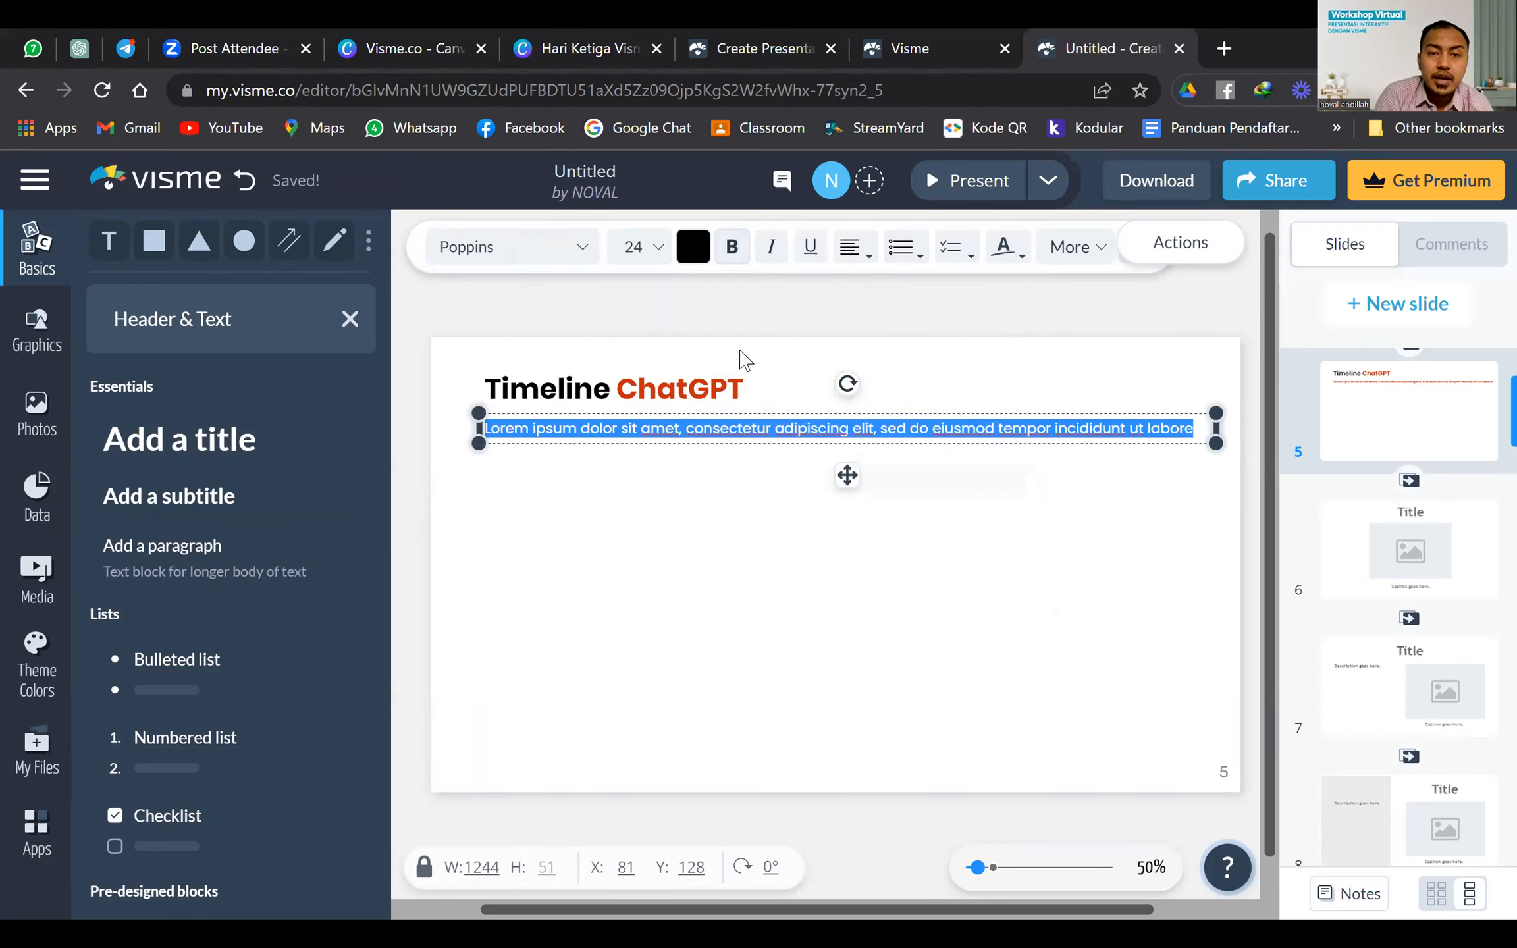
Narrow the paragraph's text box to about 671 so the text wraps onto two lines
left_click_drag(1210, 429, 878, 450)
left_click(837, 467)
left_click(772, 456)
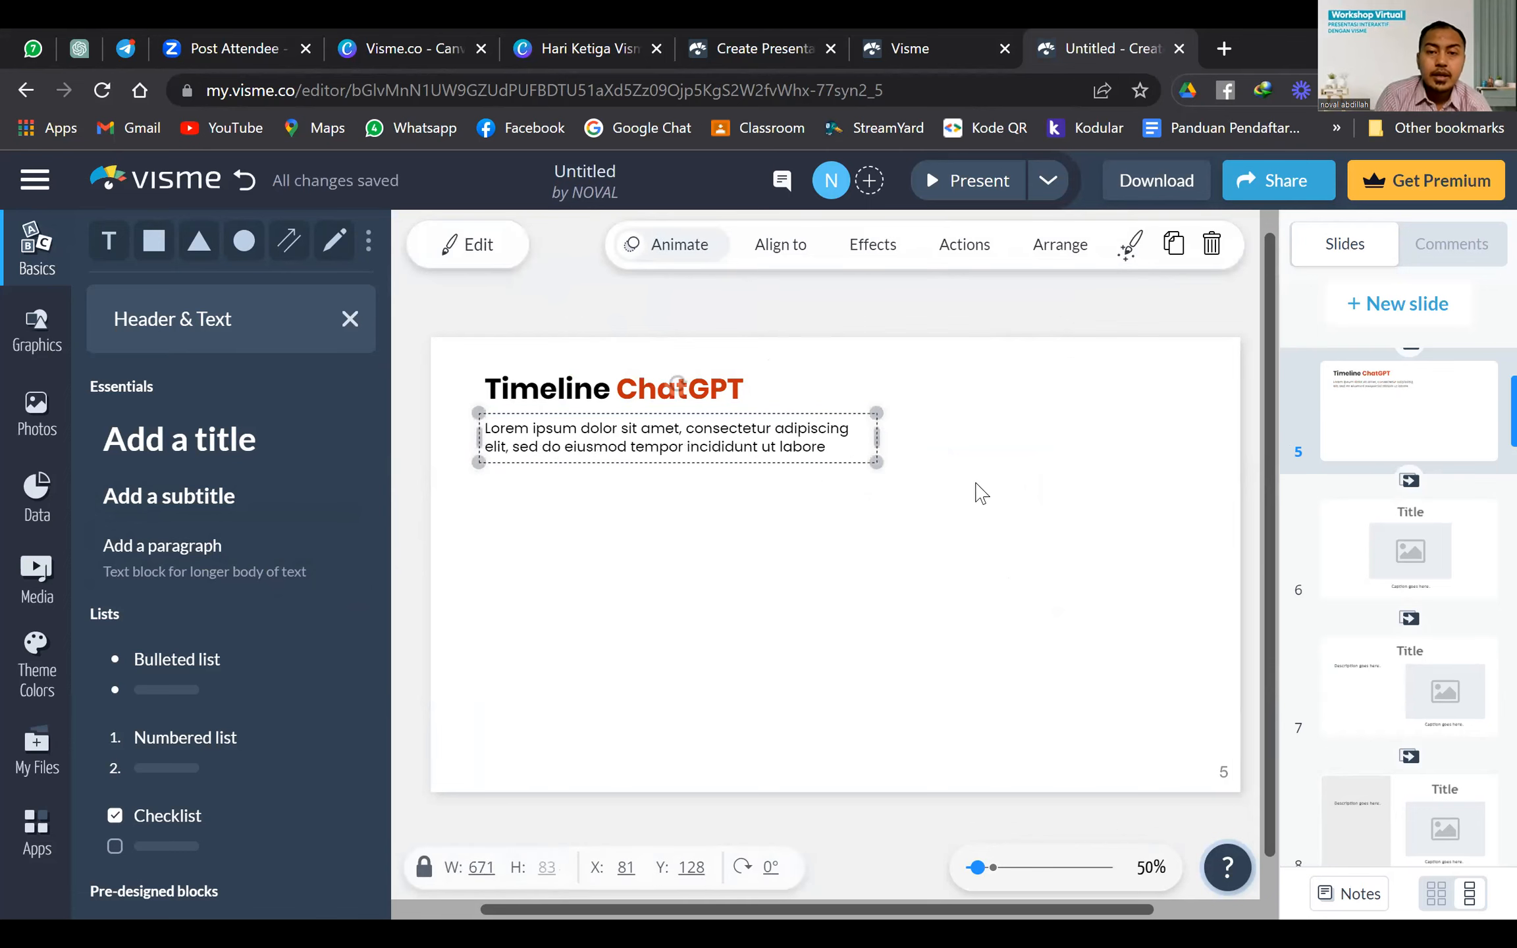
left_click(976, 485)
left_click(682, 441)
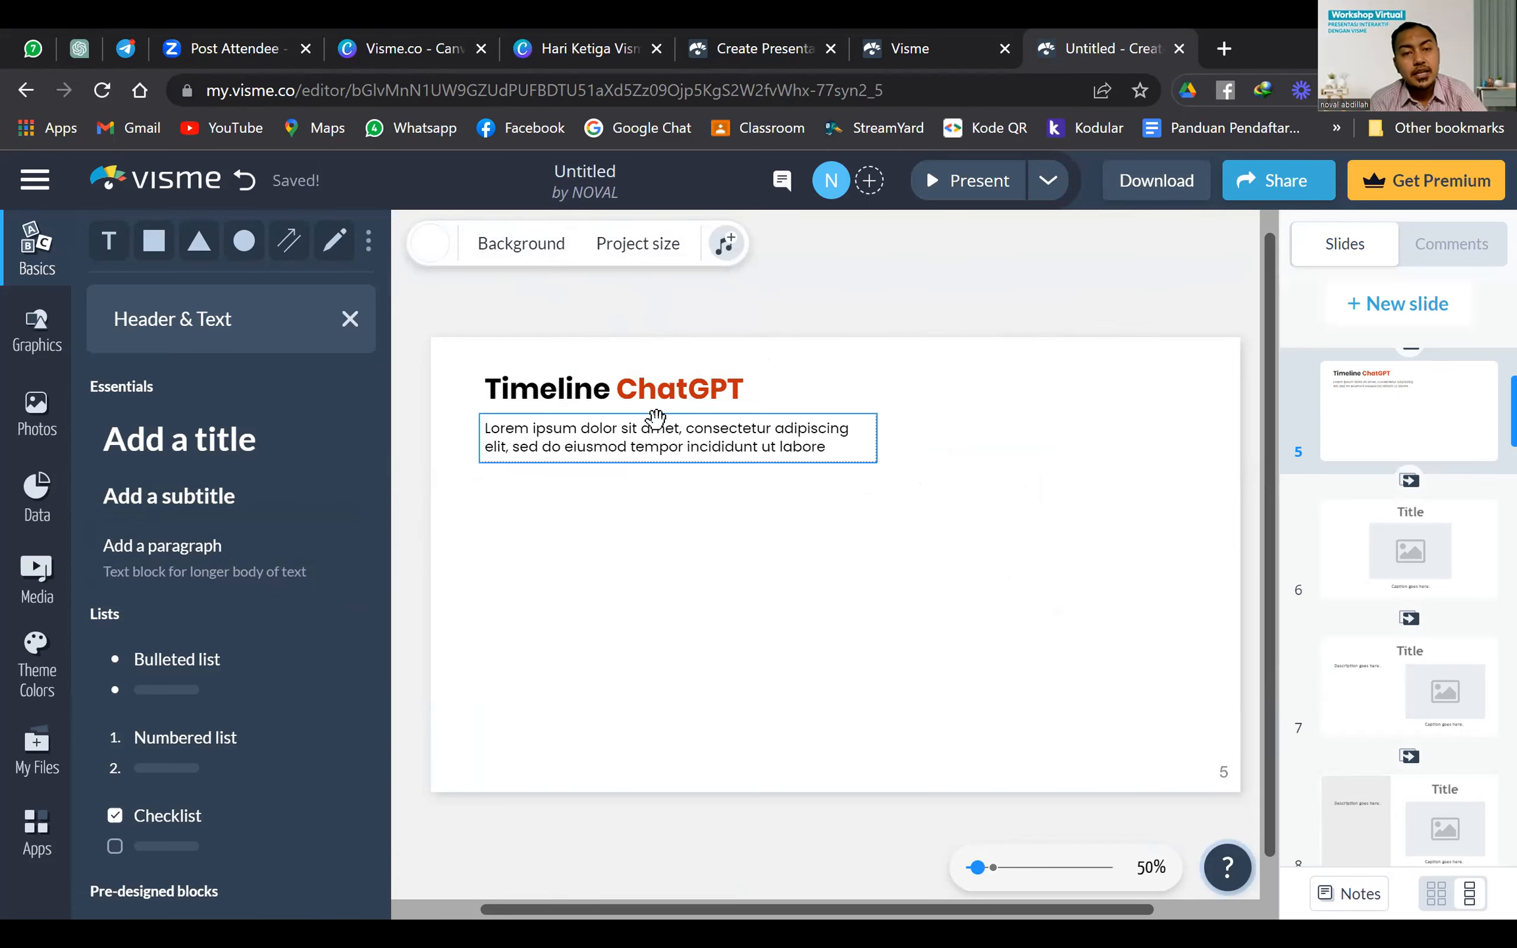
left_click(482, 257)
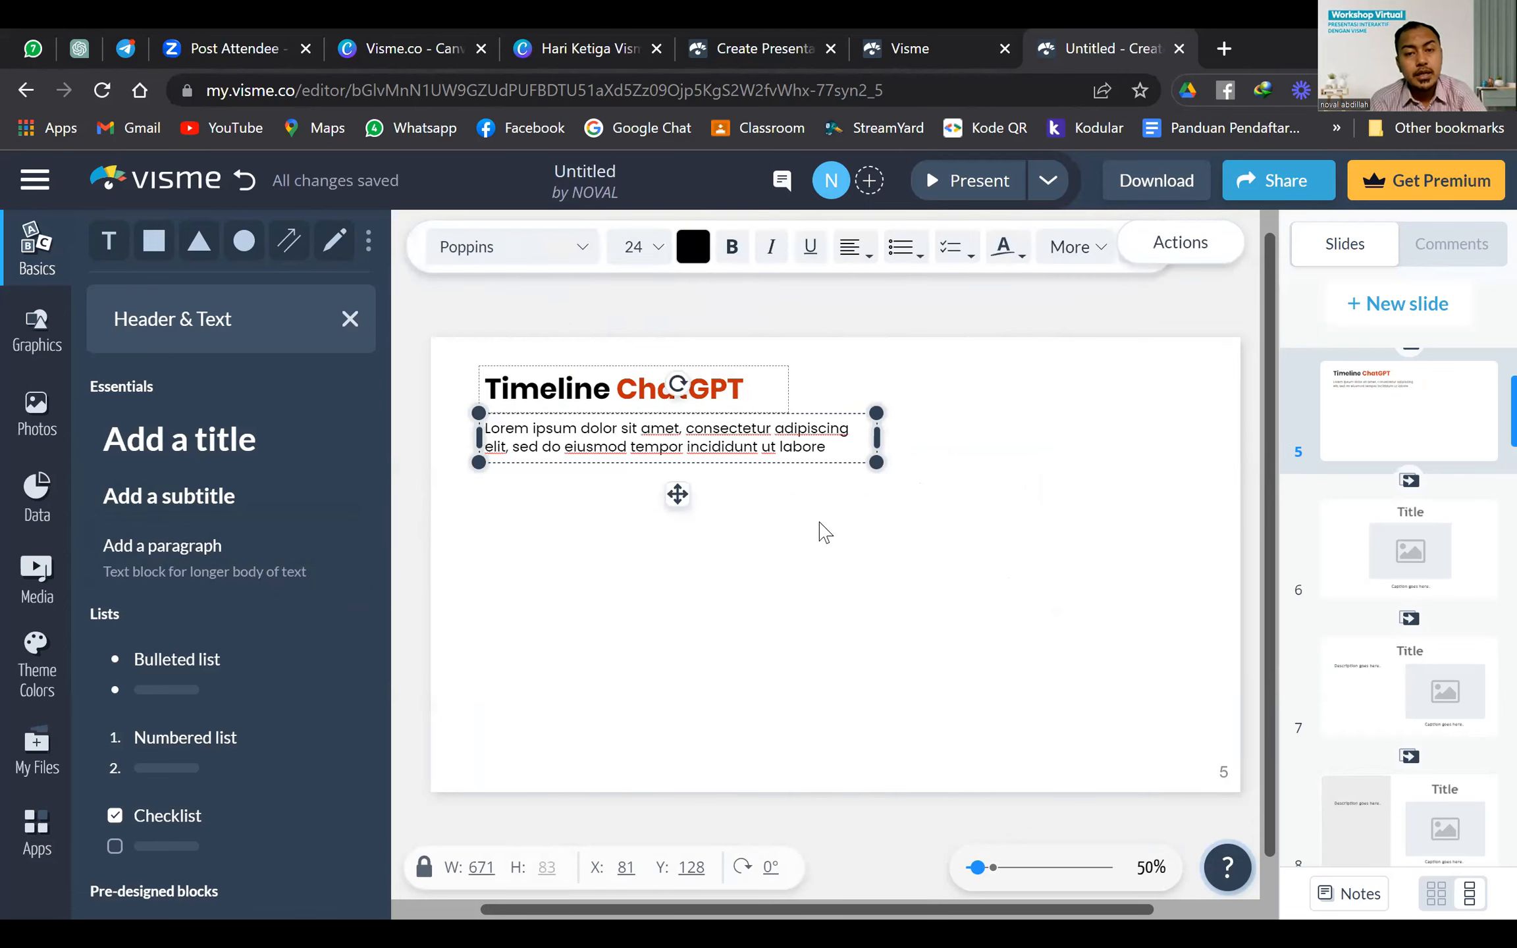
left_click(477, 378)
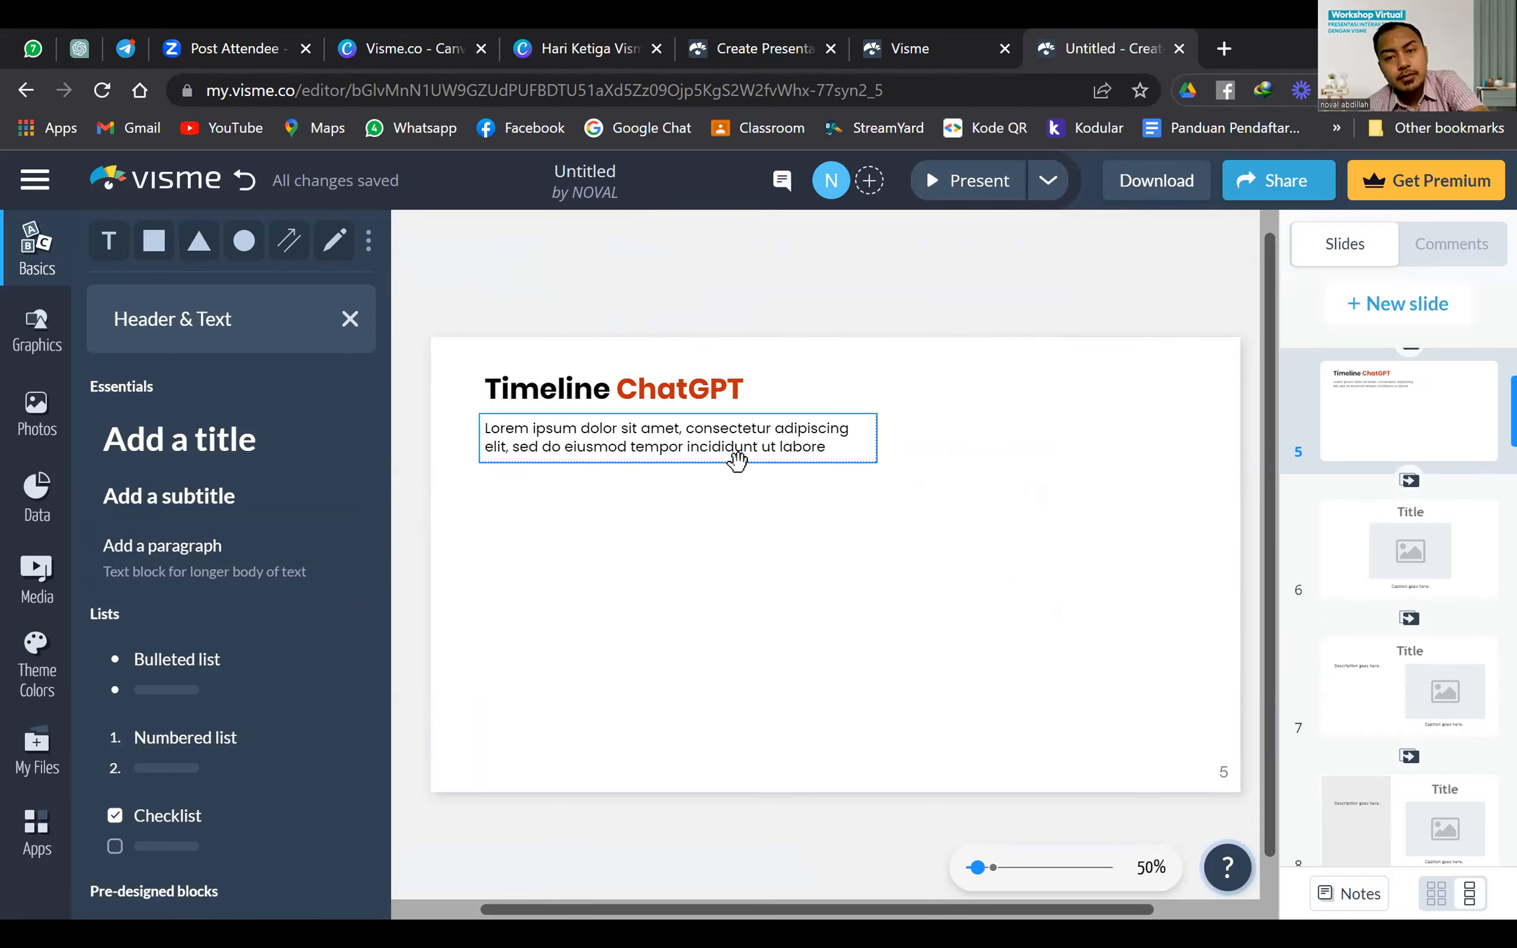
Switch to ChatGPT and send the prompt "jelaskan timeline chatGPT di kembangkan"
left_click(87, 49)
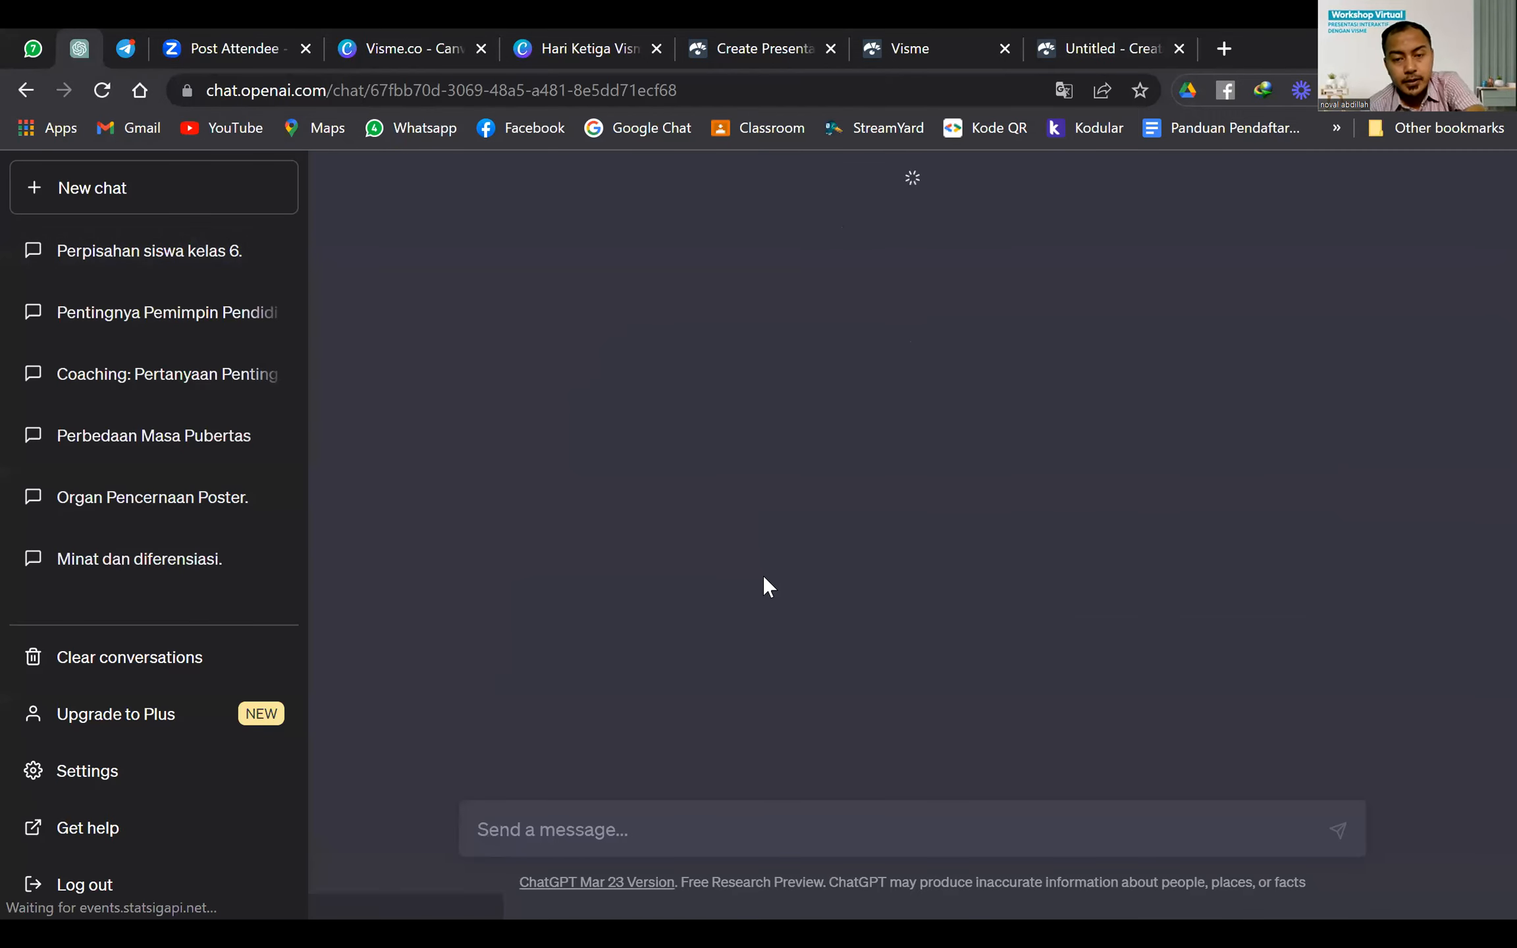
type("j")
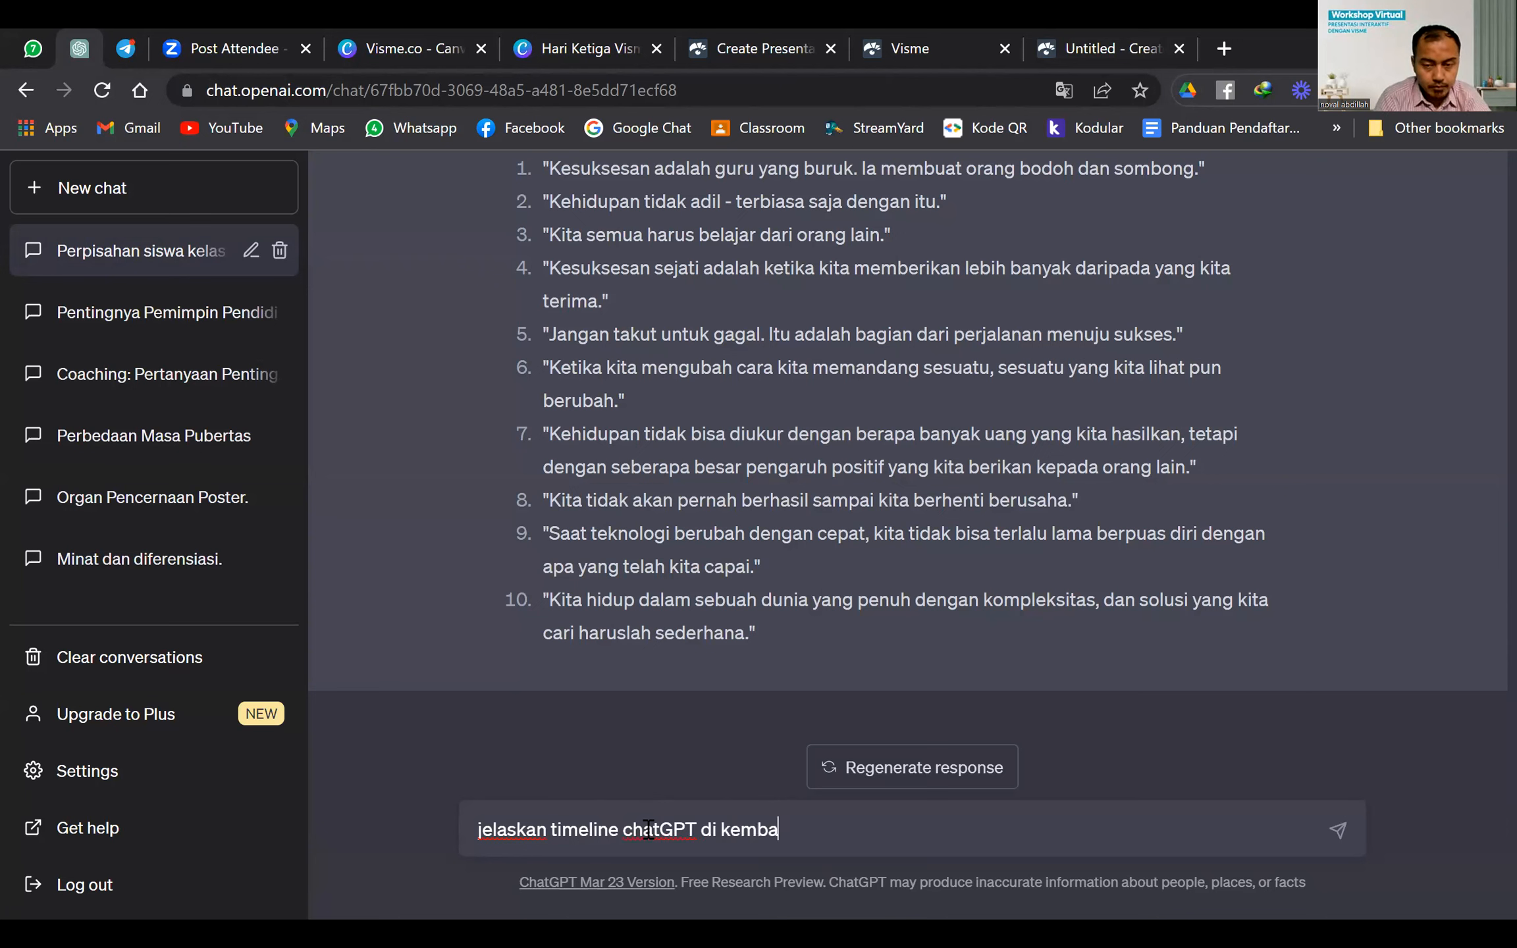
type("n")
key("Return")
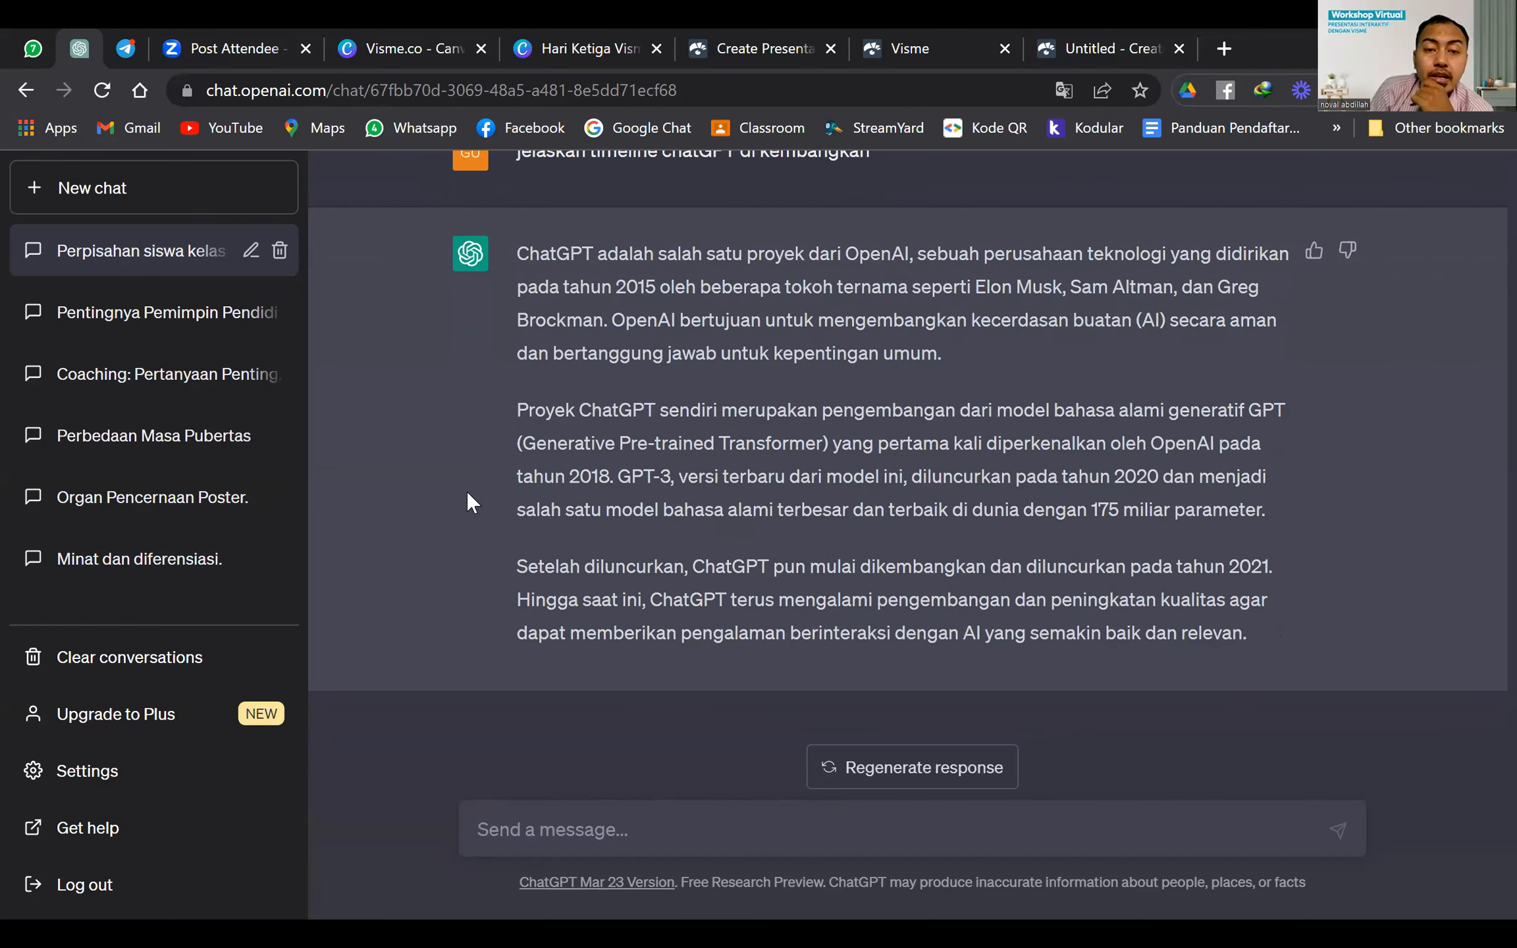
Copy the first paragraph of ChatGPT's answer about the ChatGPT timeline
scroll(525, 430, "up", 2)
triple_click(867, 436)
key("ctrl+c")
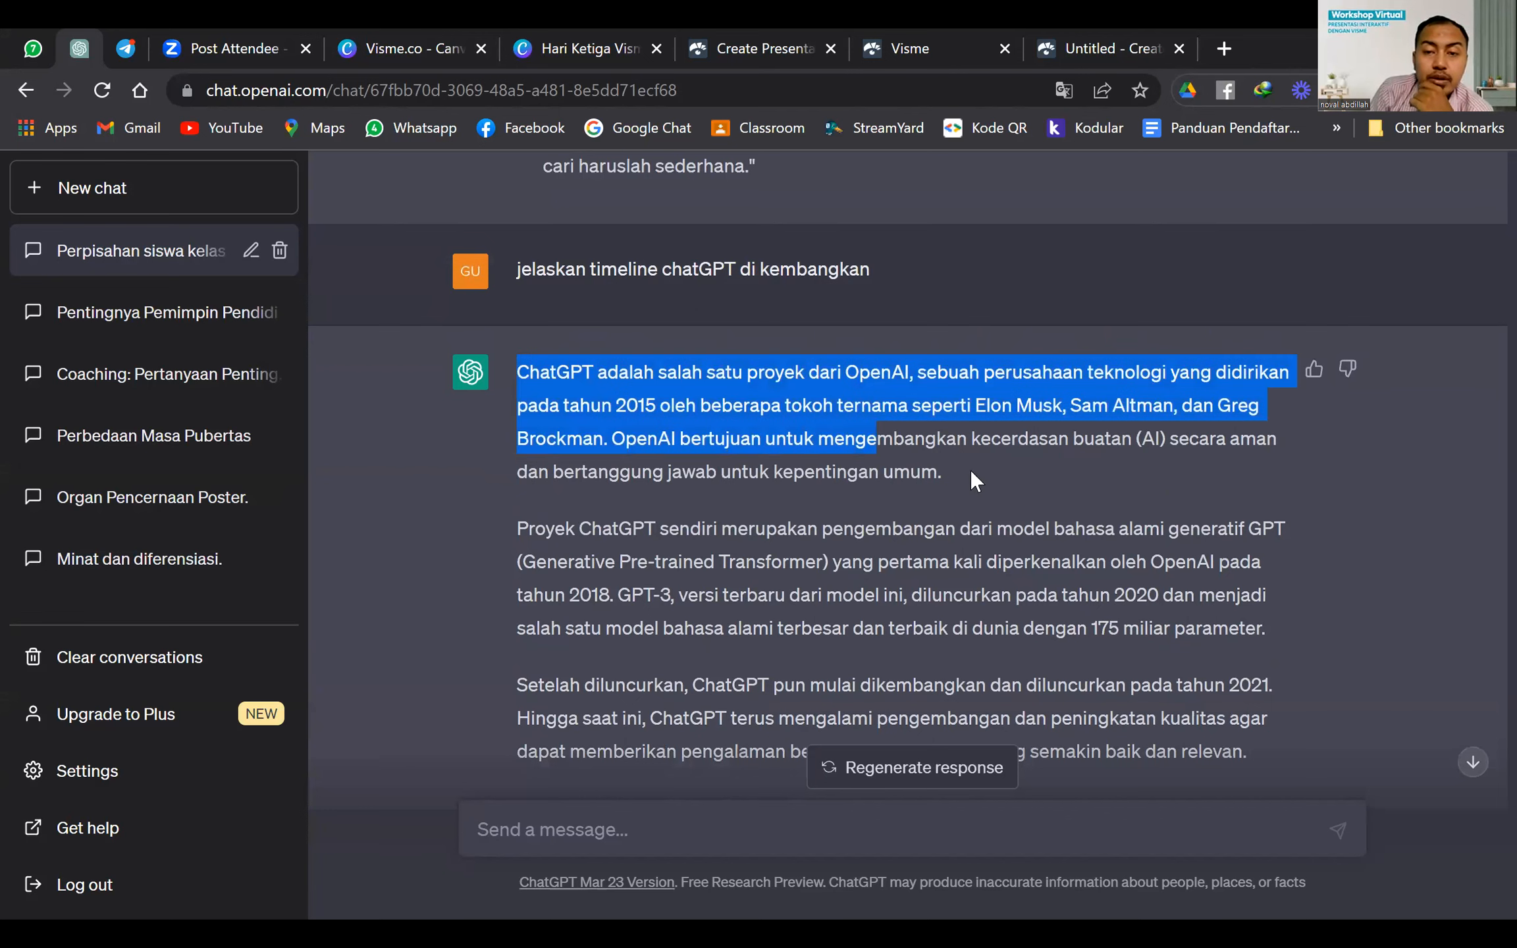
right_click(870, 448)
left_click(877, 455)
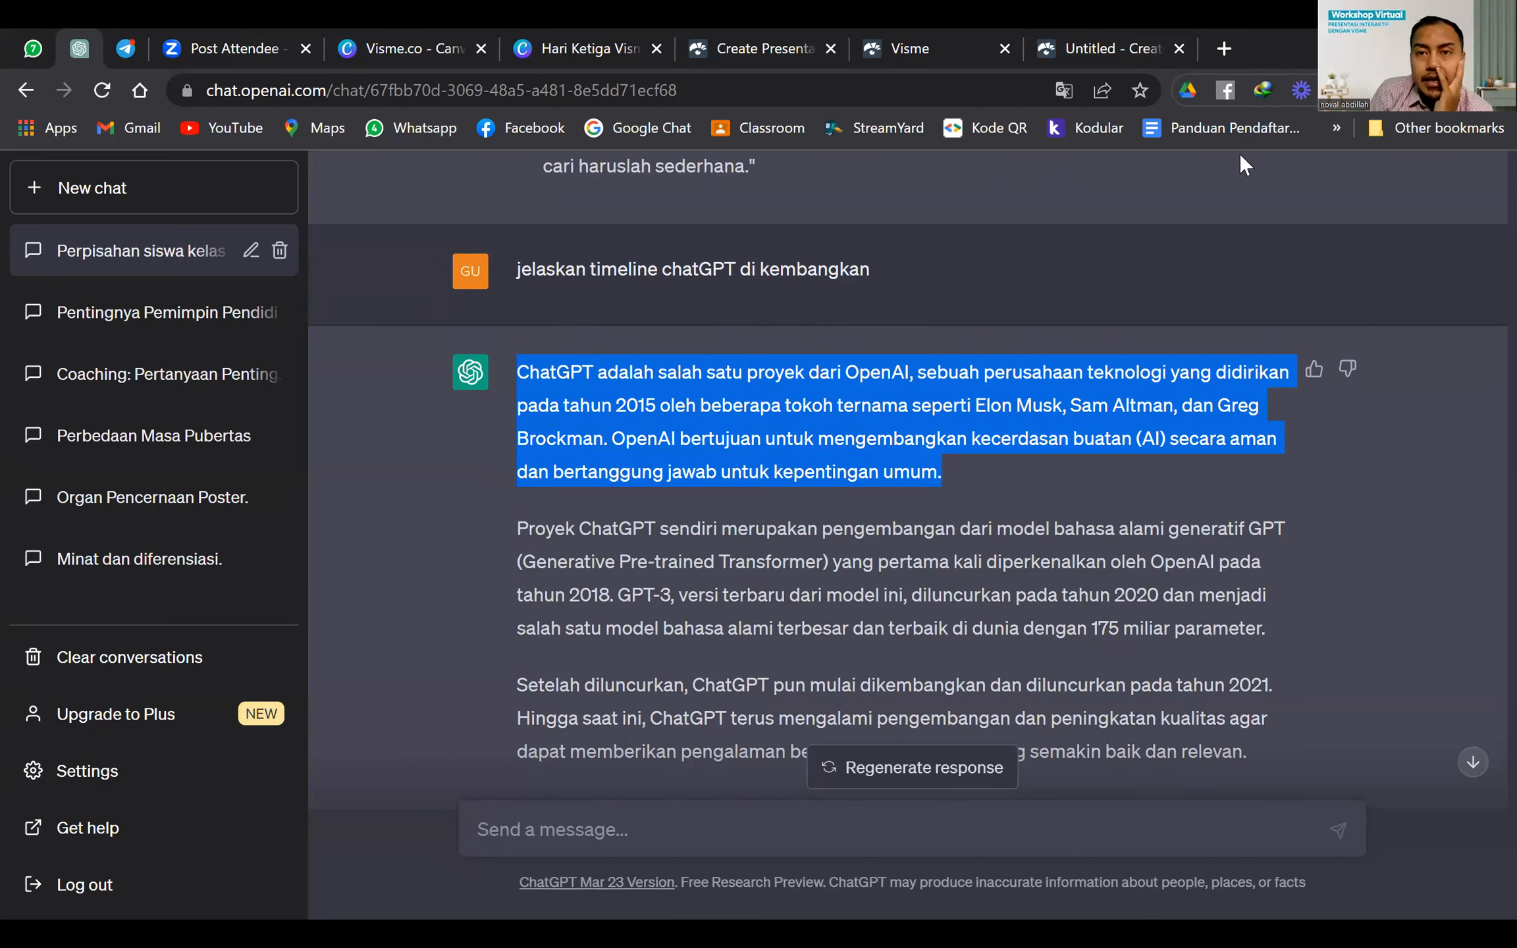
Switch back to Visme and replace the placeholder paragraph under the heading with the text copied from ChatGPT
key("ctrl+9")
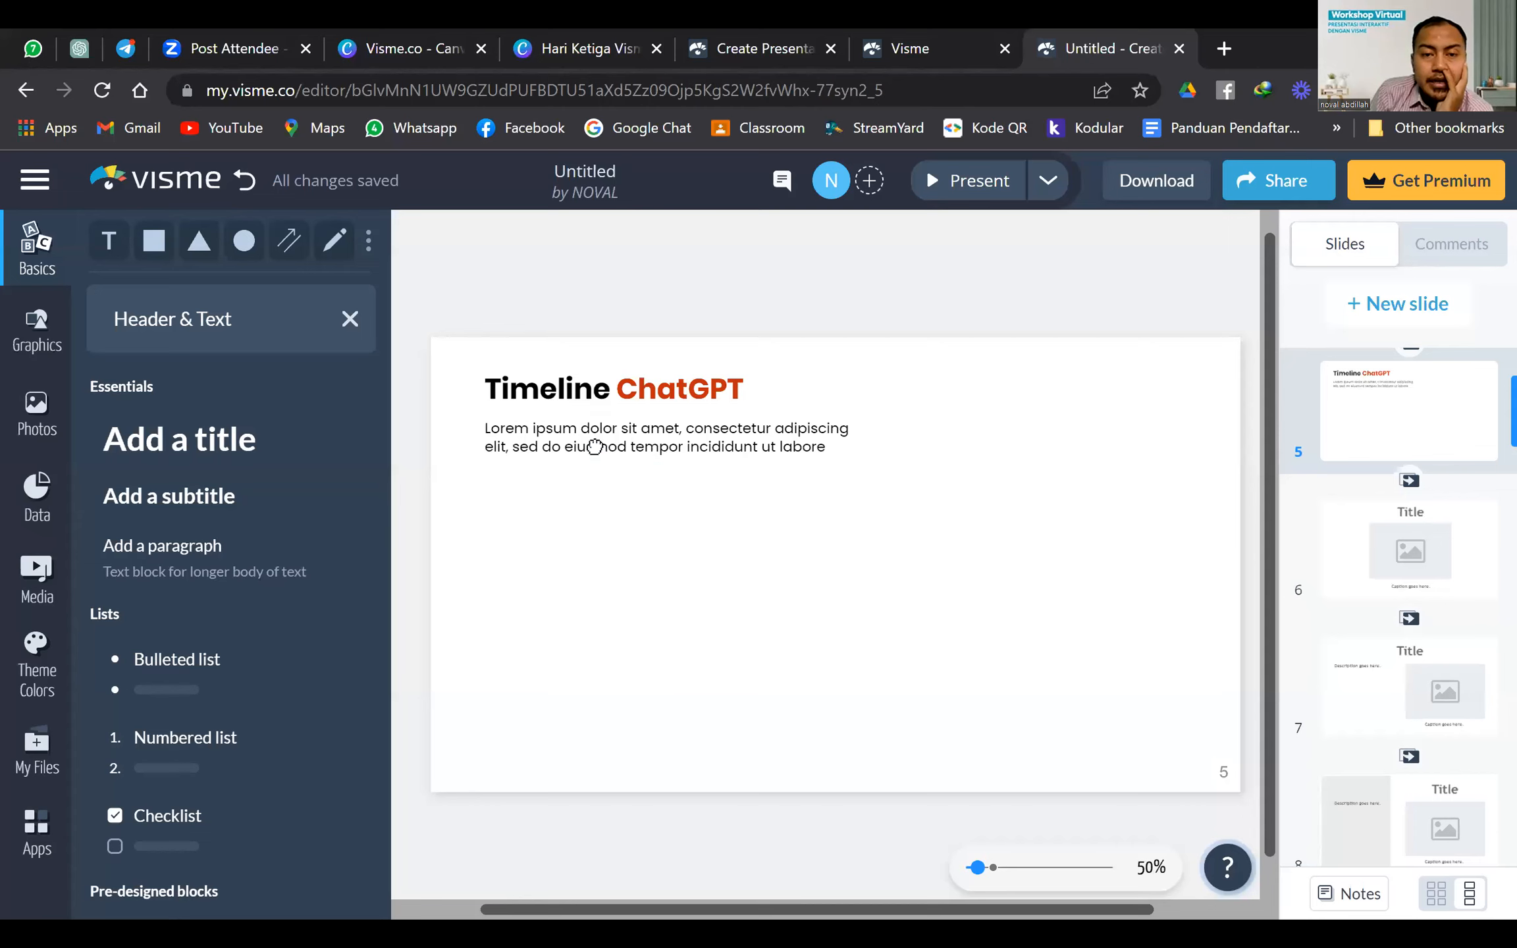
left_click(597, 446)
left_click(597, 446)
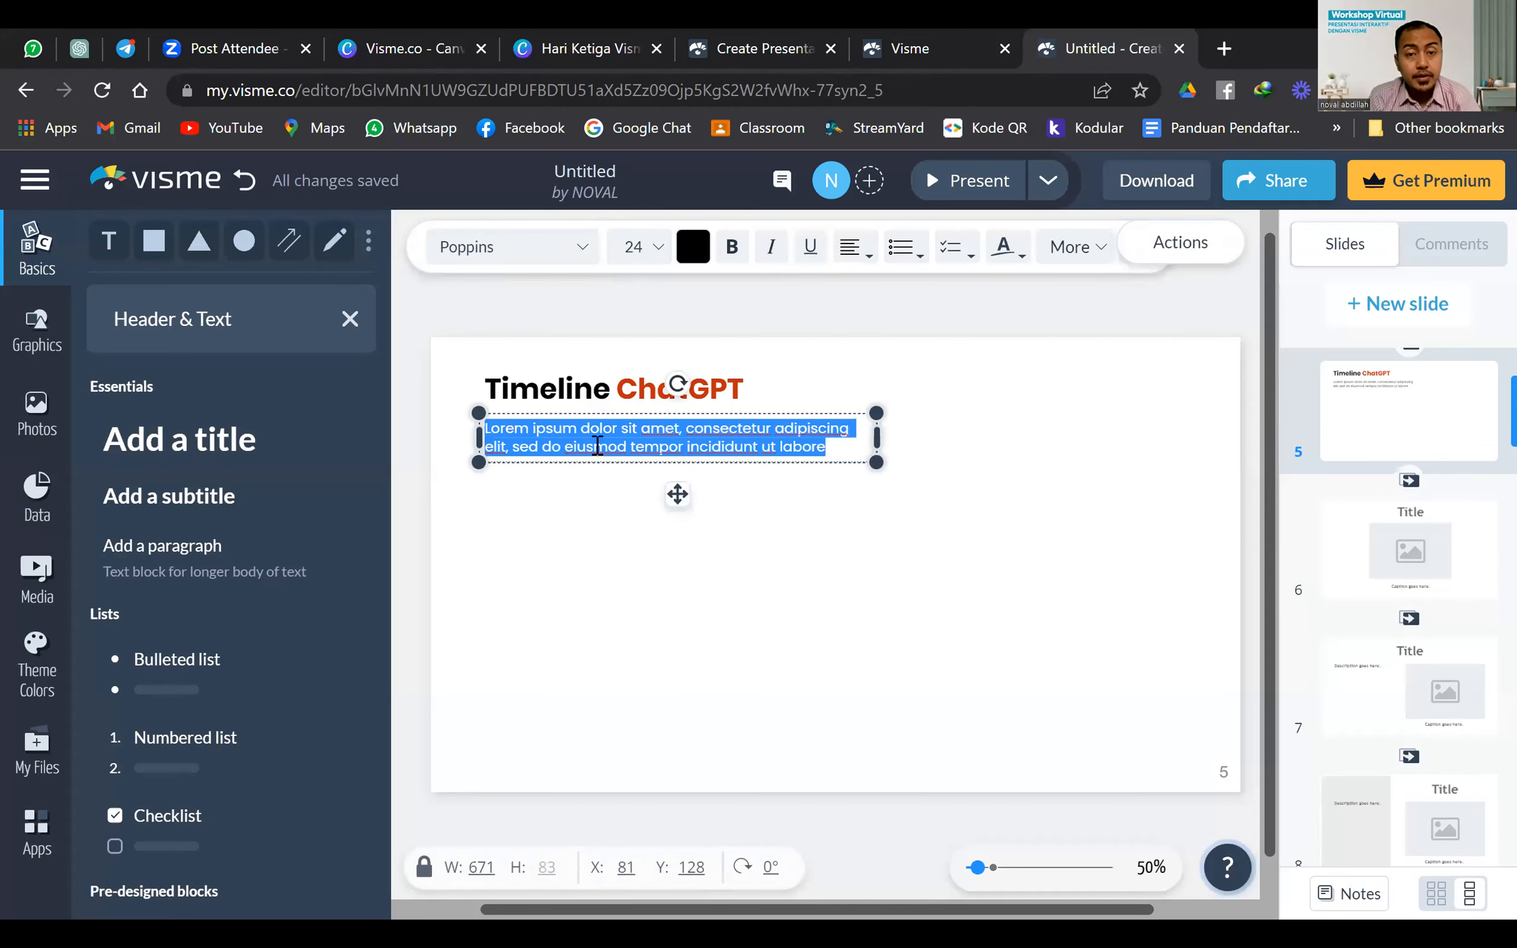
right_click(598, 446)
left_click(716, 599)
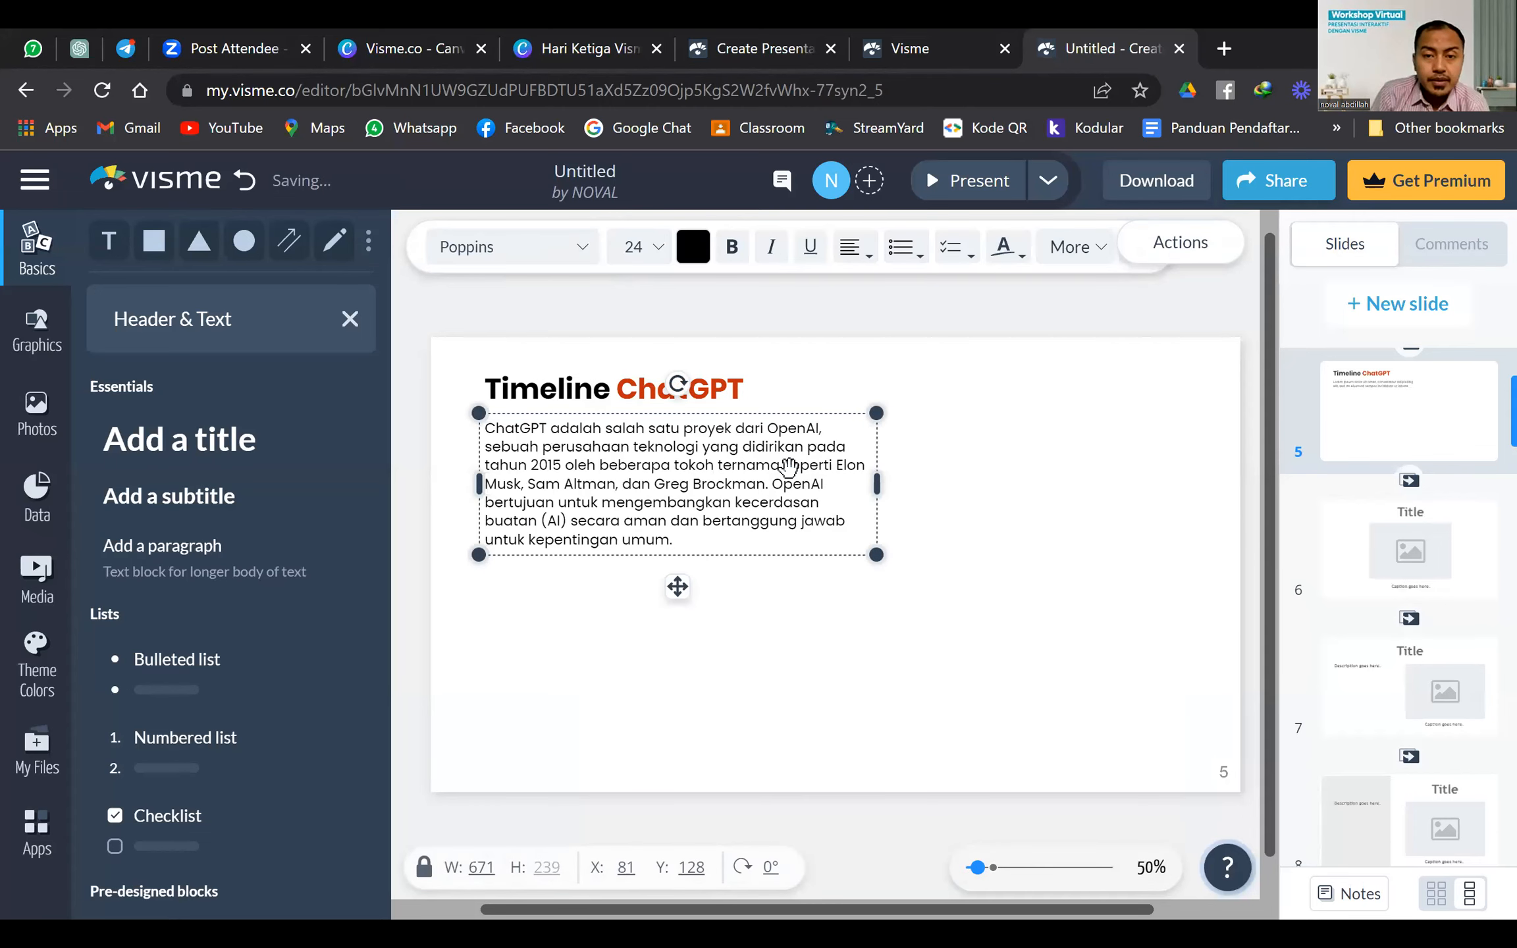
Widen the description paragraph's text box to about 867
left_click(906, 508)
left_click(868, 497)
mouse_move(986, 488)
left_mouse_down()
mouse_move(1070, 488)
mouse_move(1033, 465)
mouse_move(994, 473)
left_mouse_up()
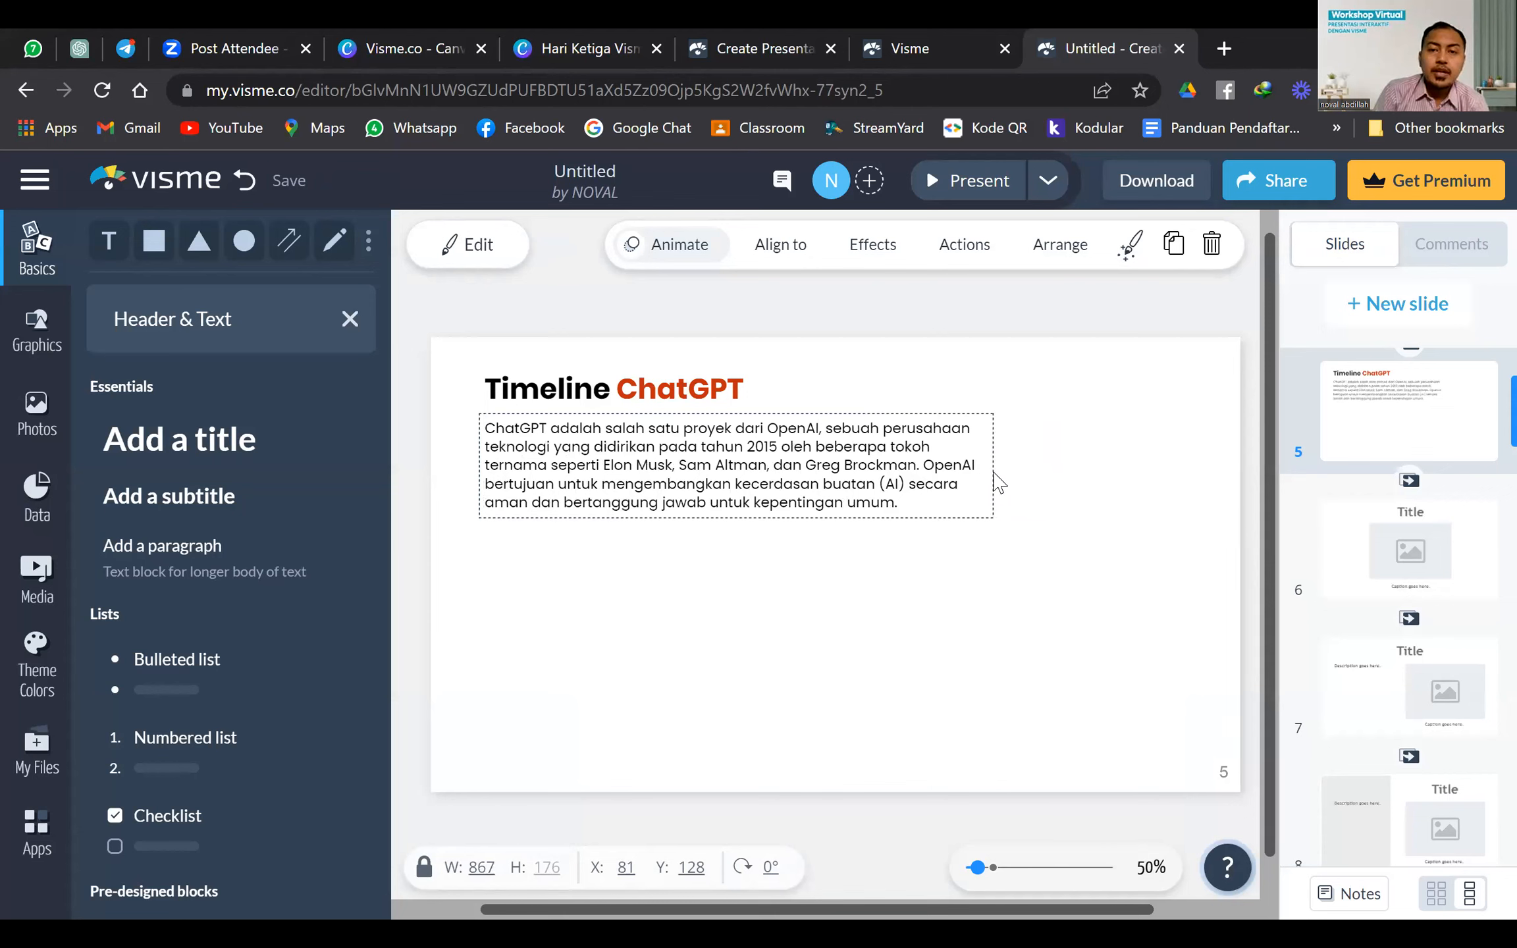
left_click(1090, 603)
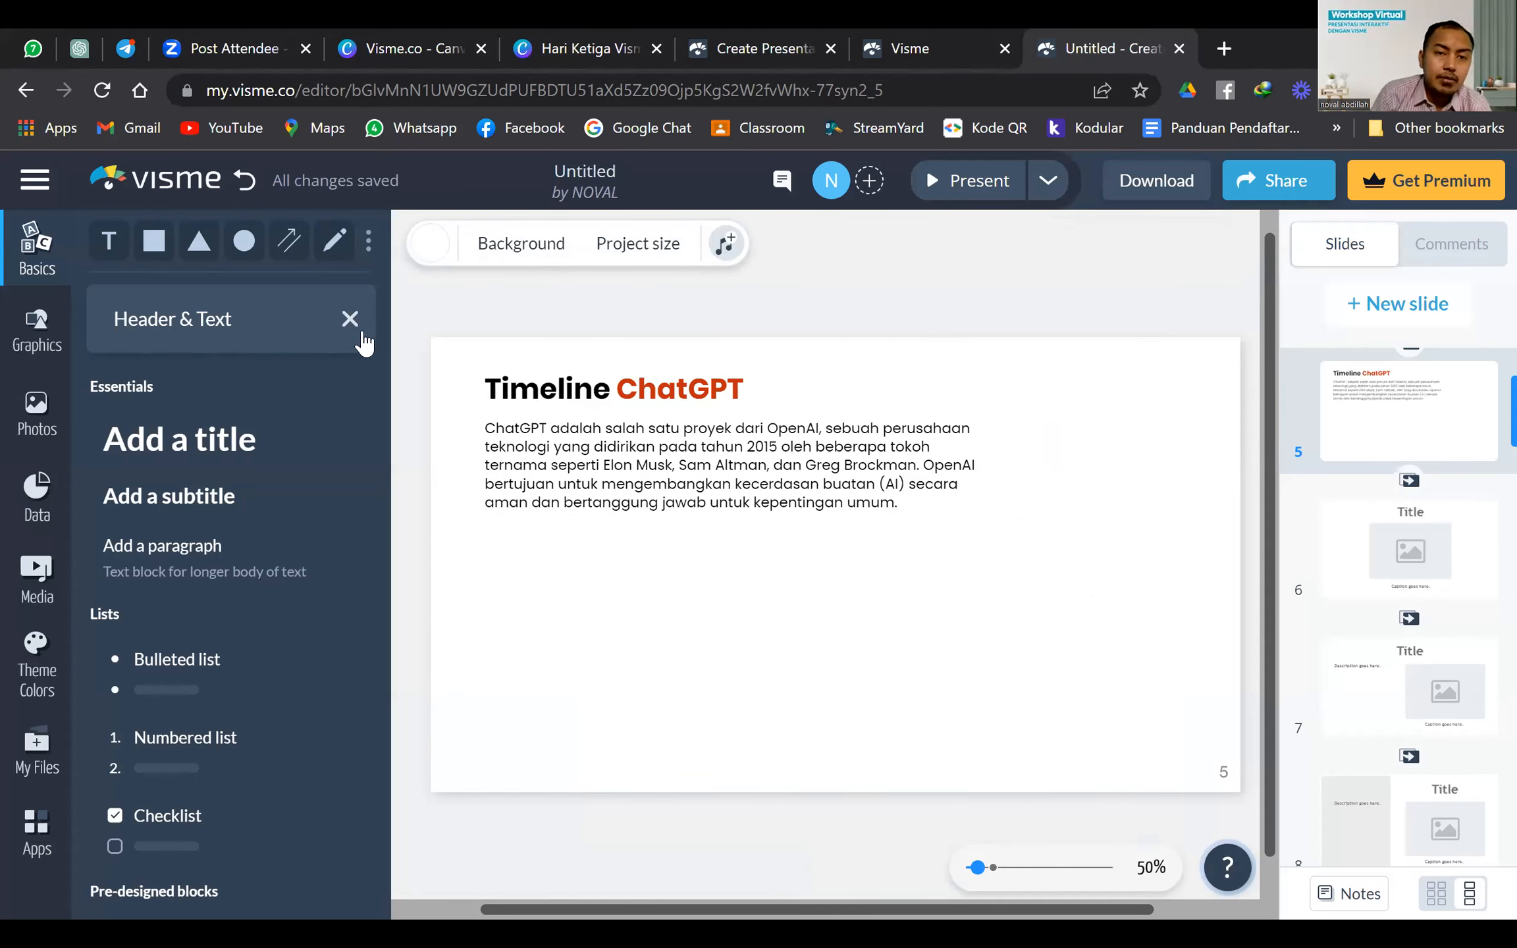
left_click(350, 319)
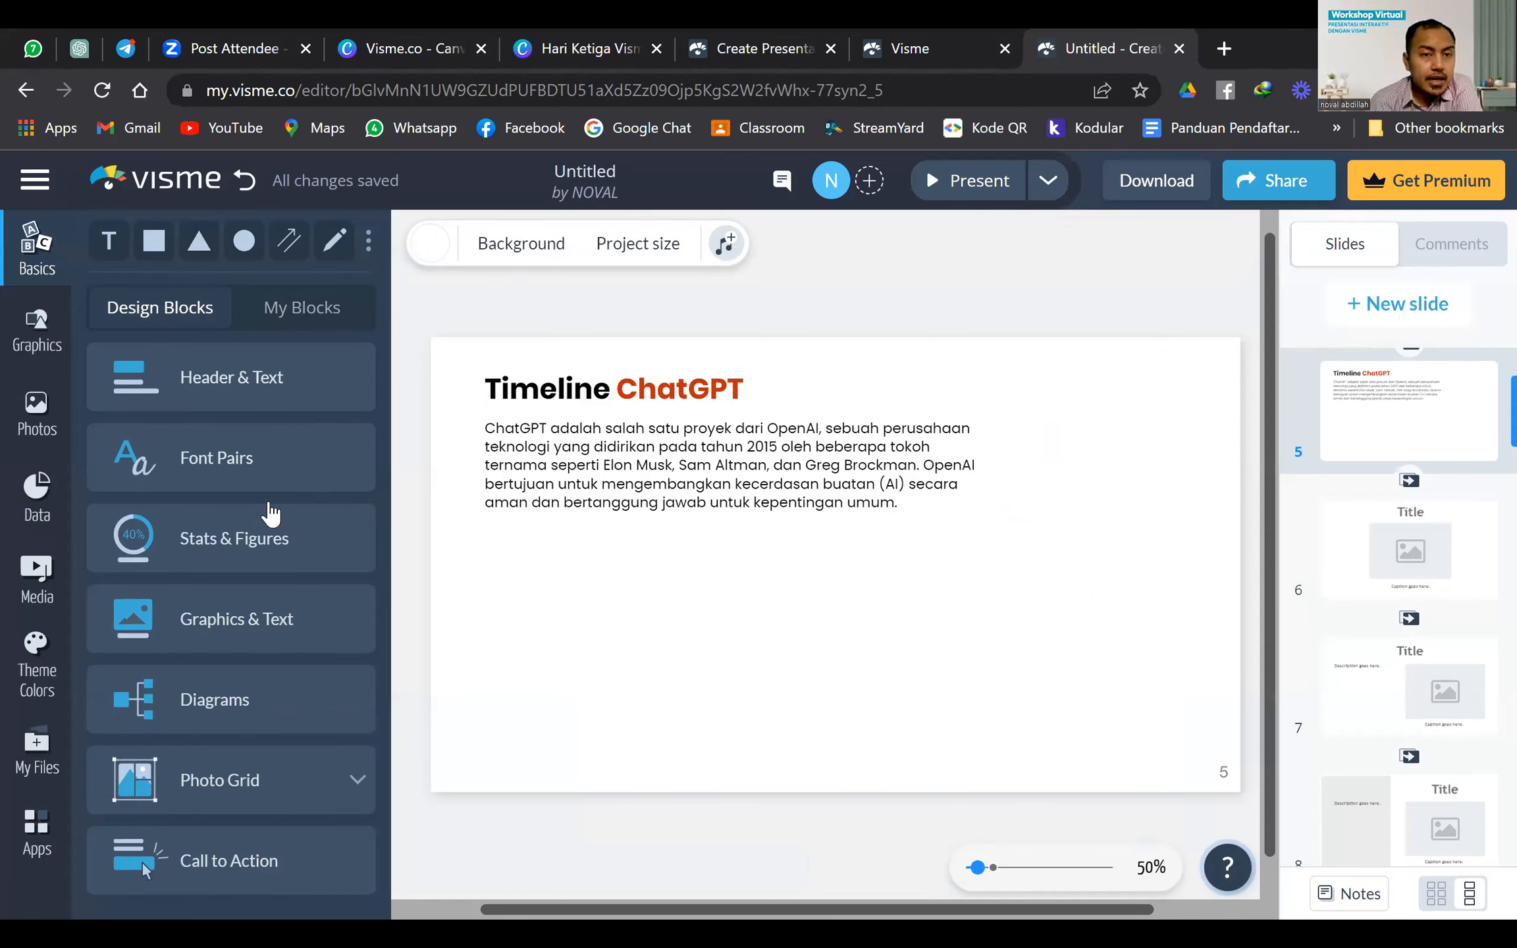
left_click(290, 322)
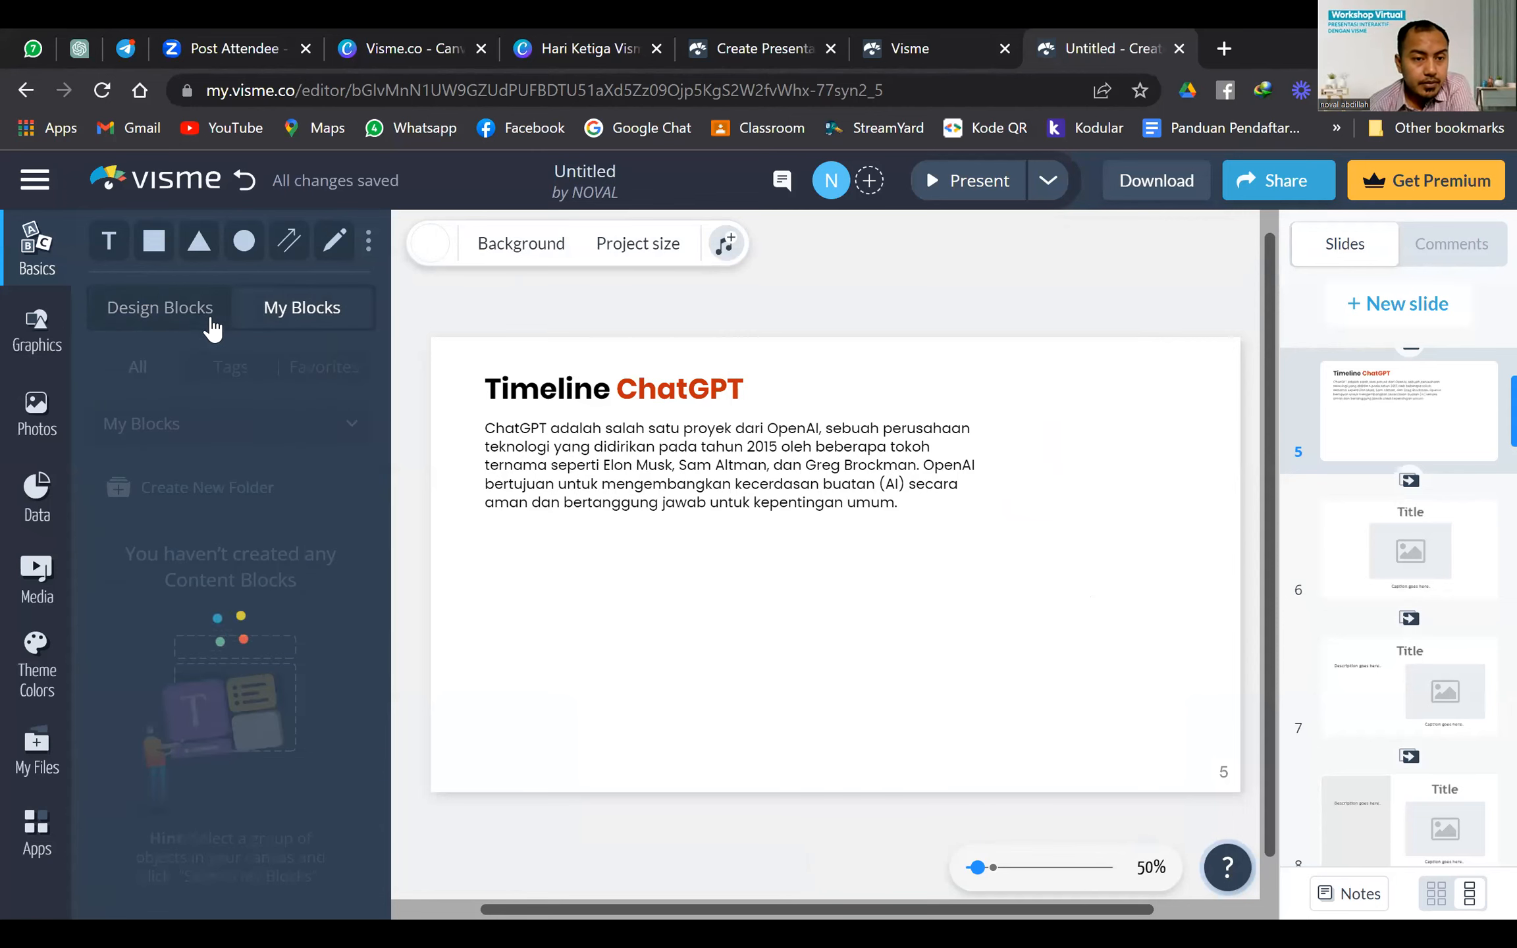
left_click(193, 323)
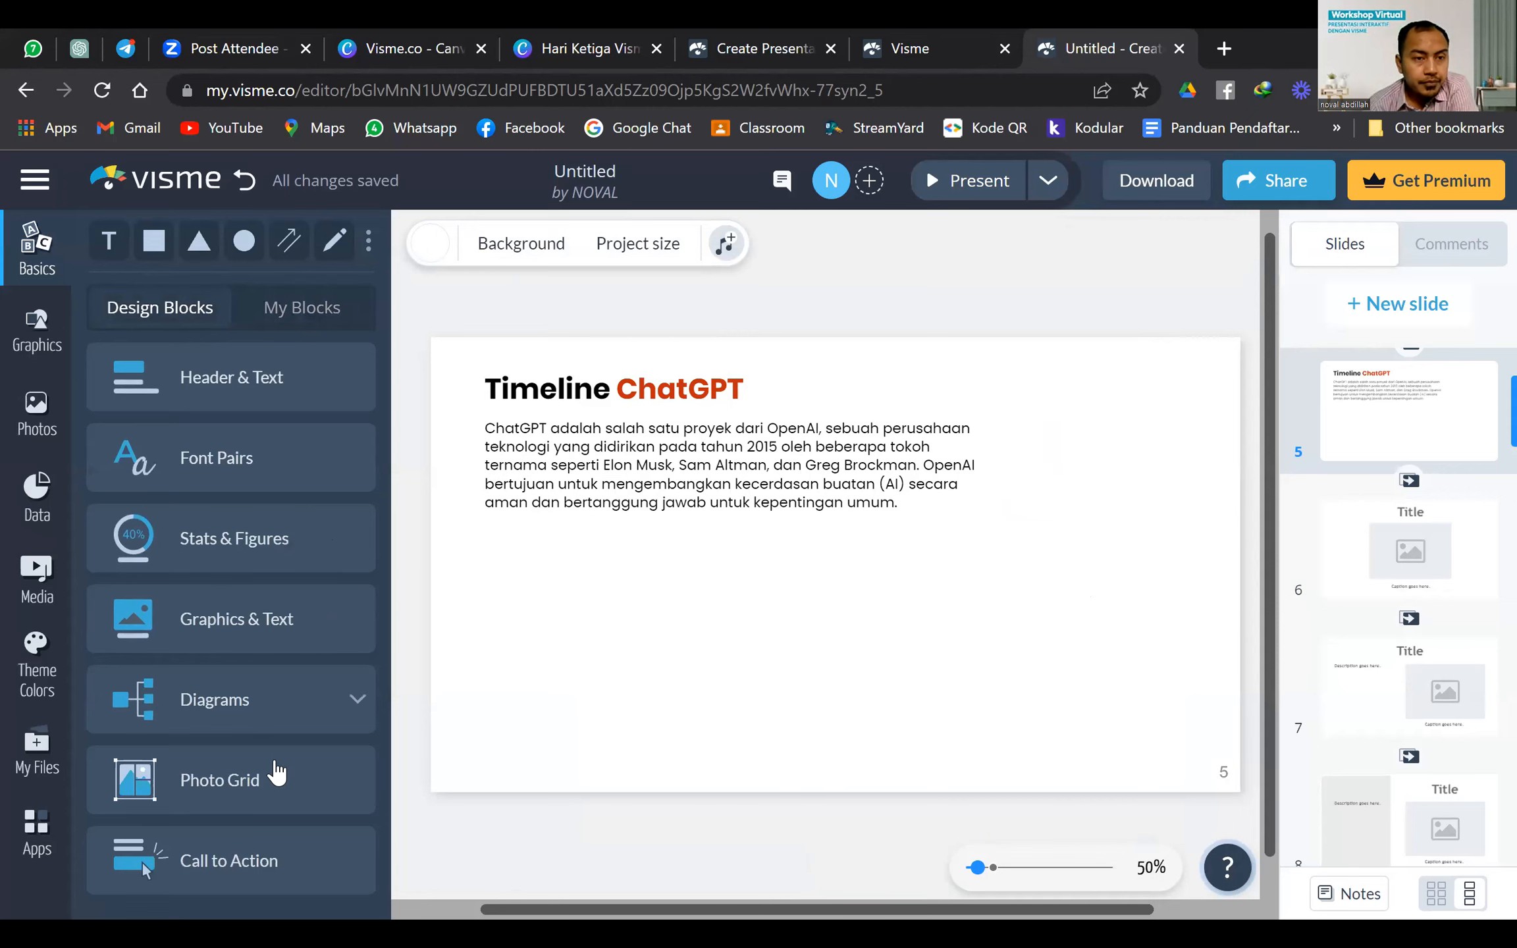
Insert a small one-antenna robot from the Bot category of the animated Characters graphics onto slide 5
left_click(37, 329)
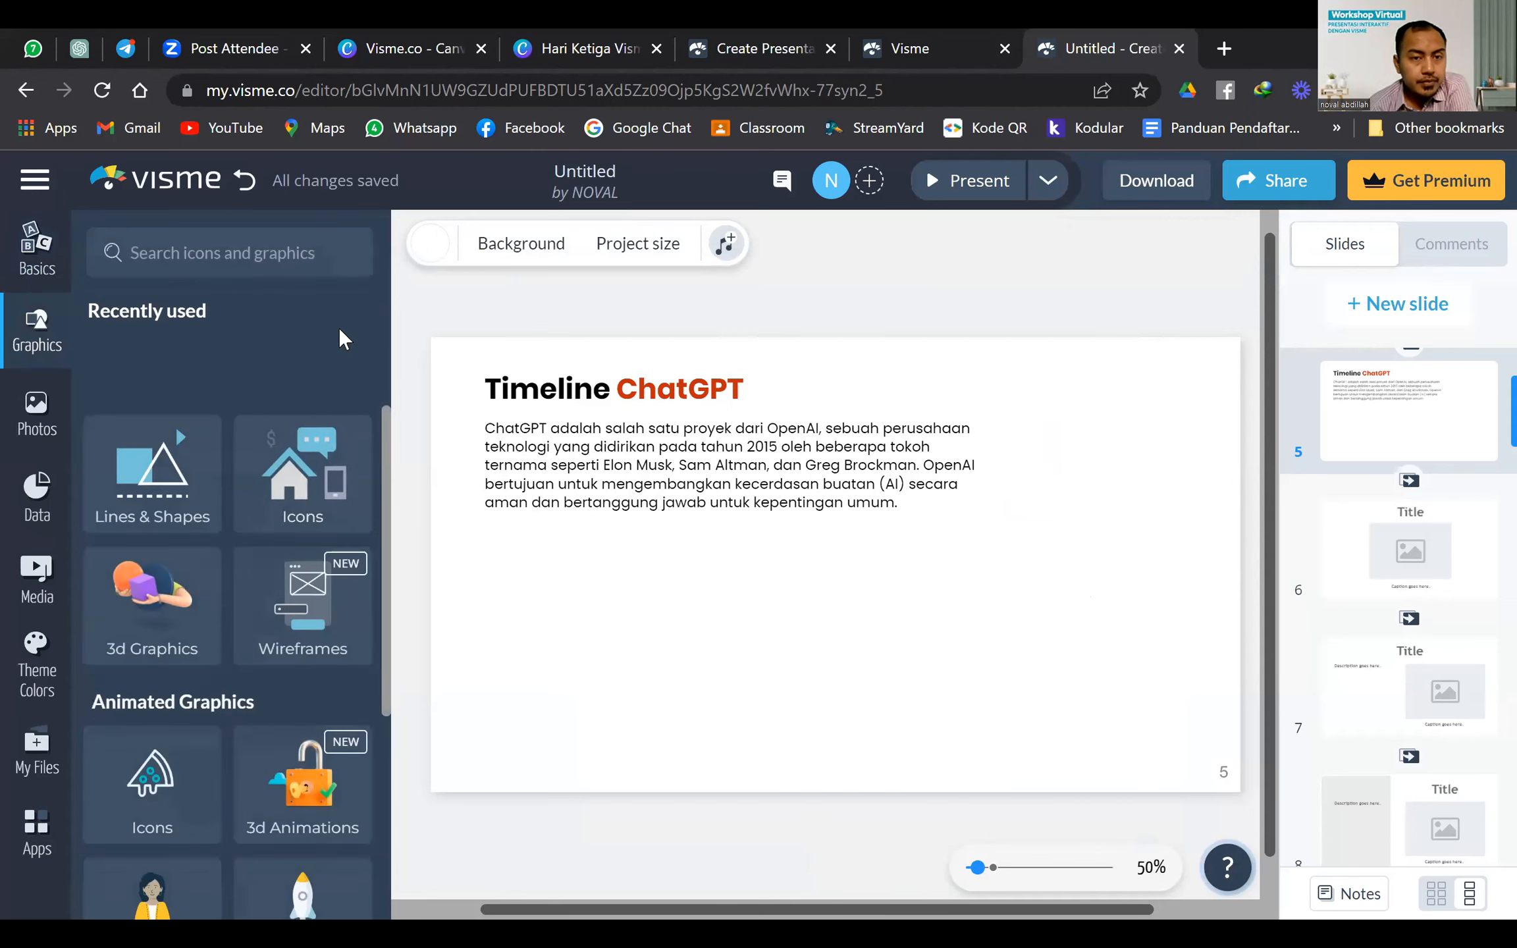
scroll(316, 461, "down", 5)
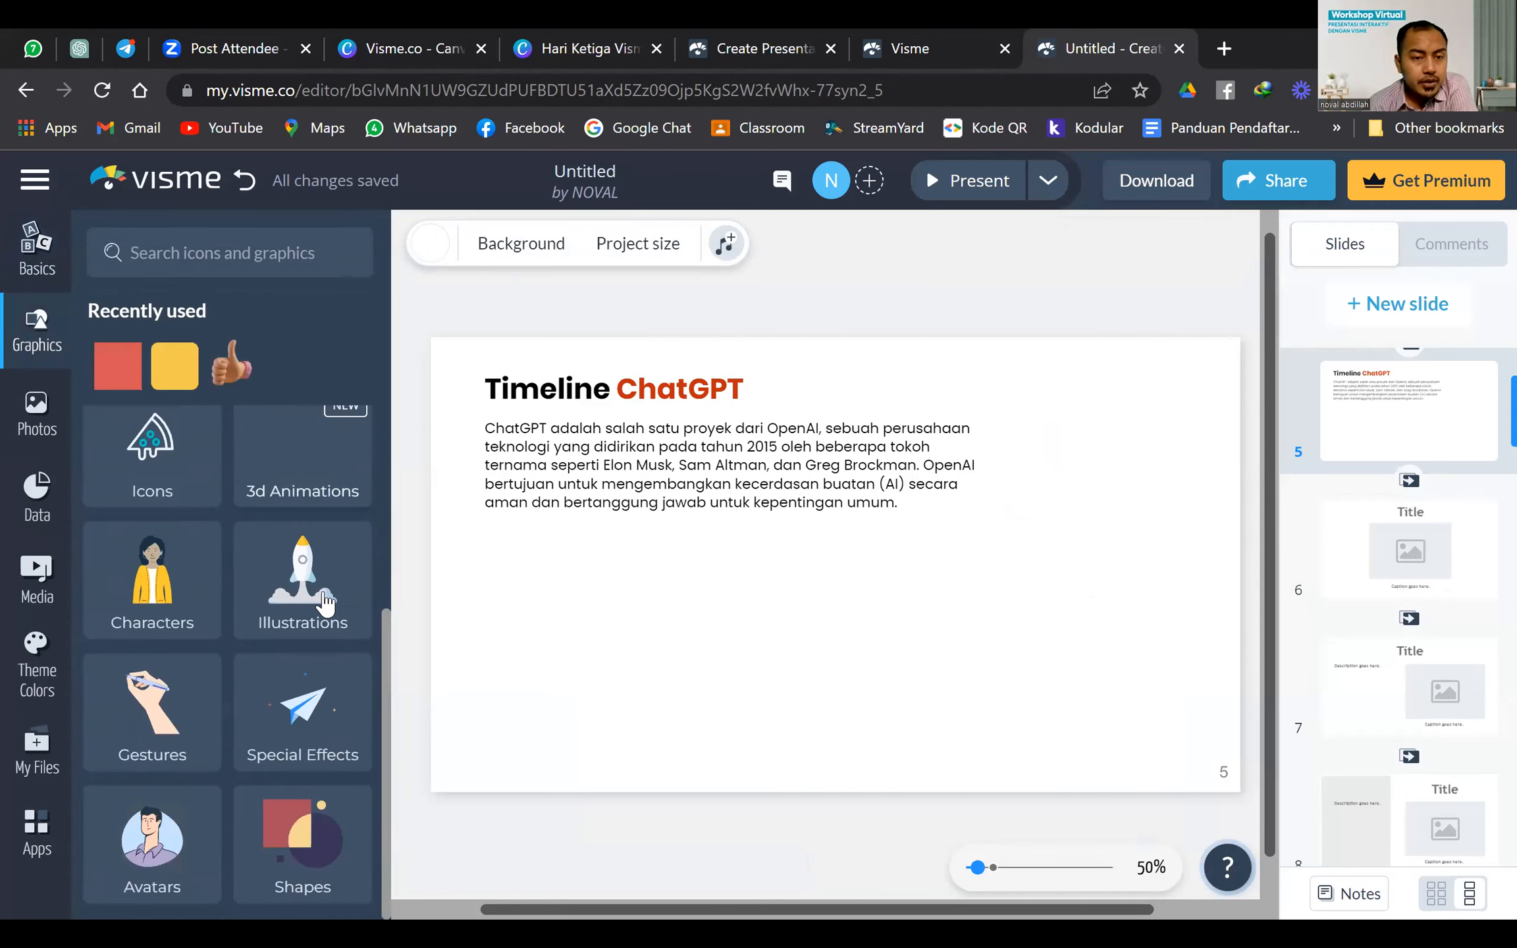
scroll(142, 698, "up", 1)
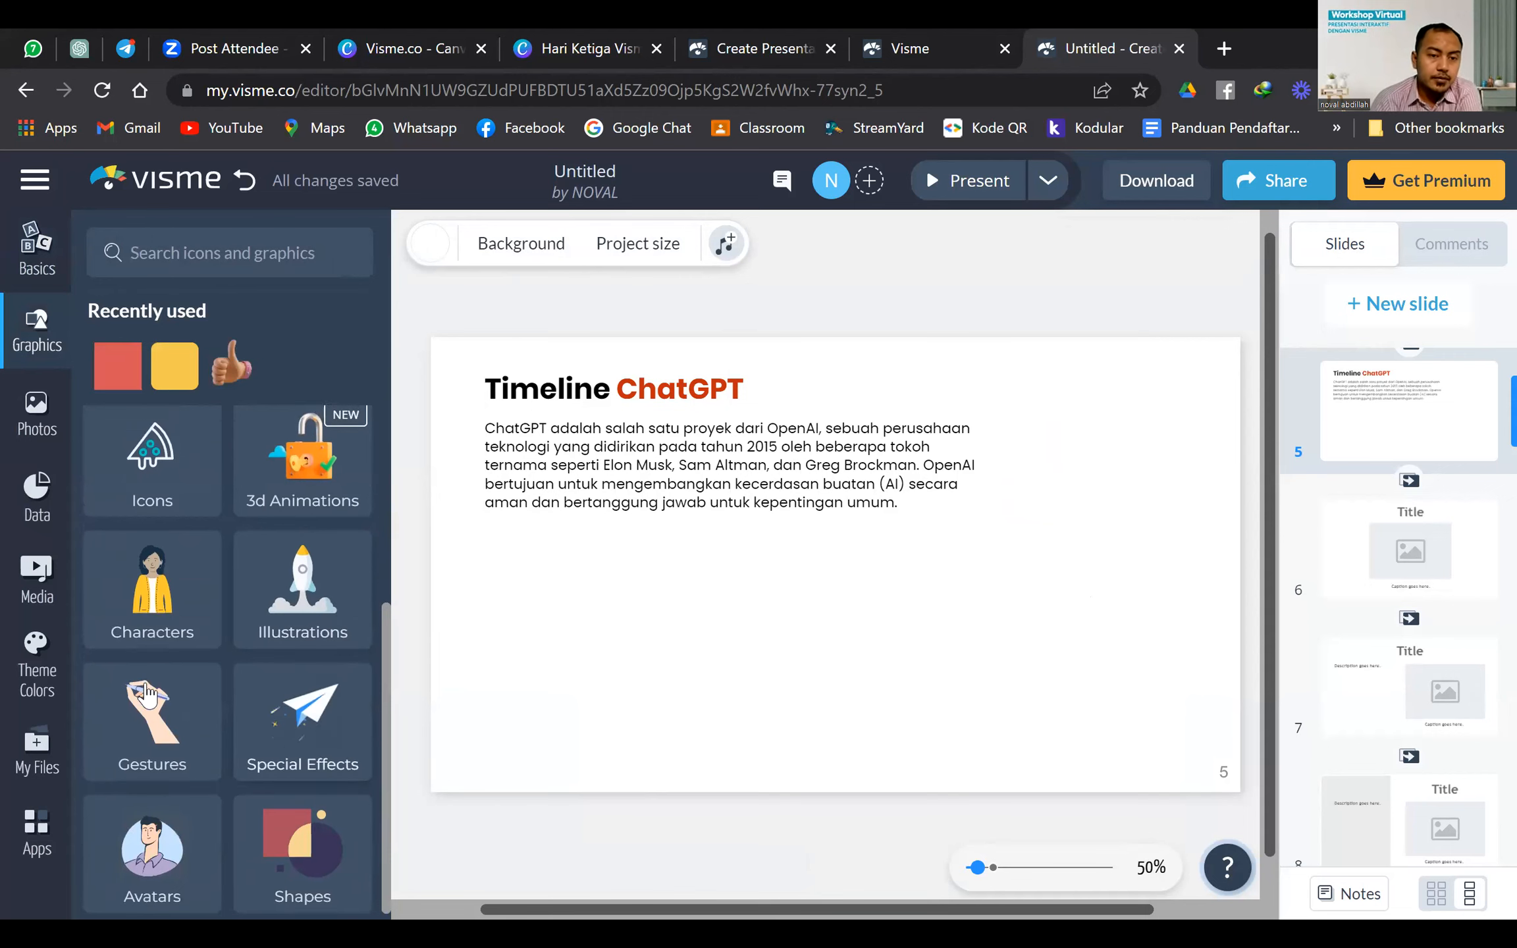
left_click(146, 698)
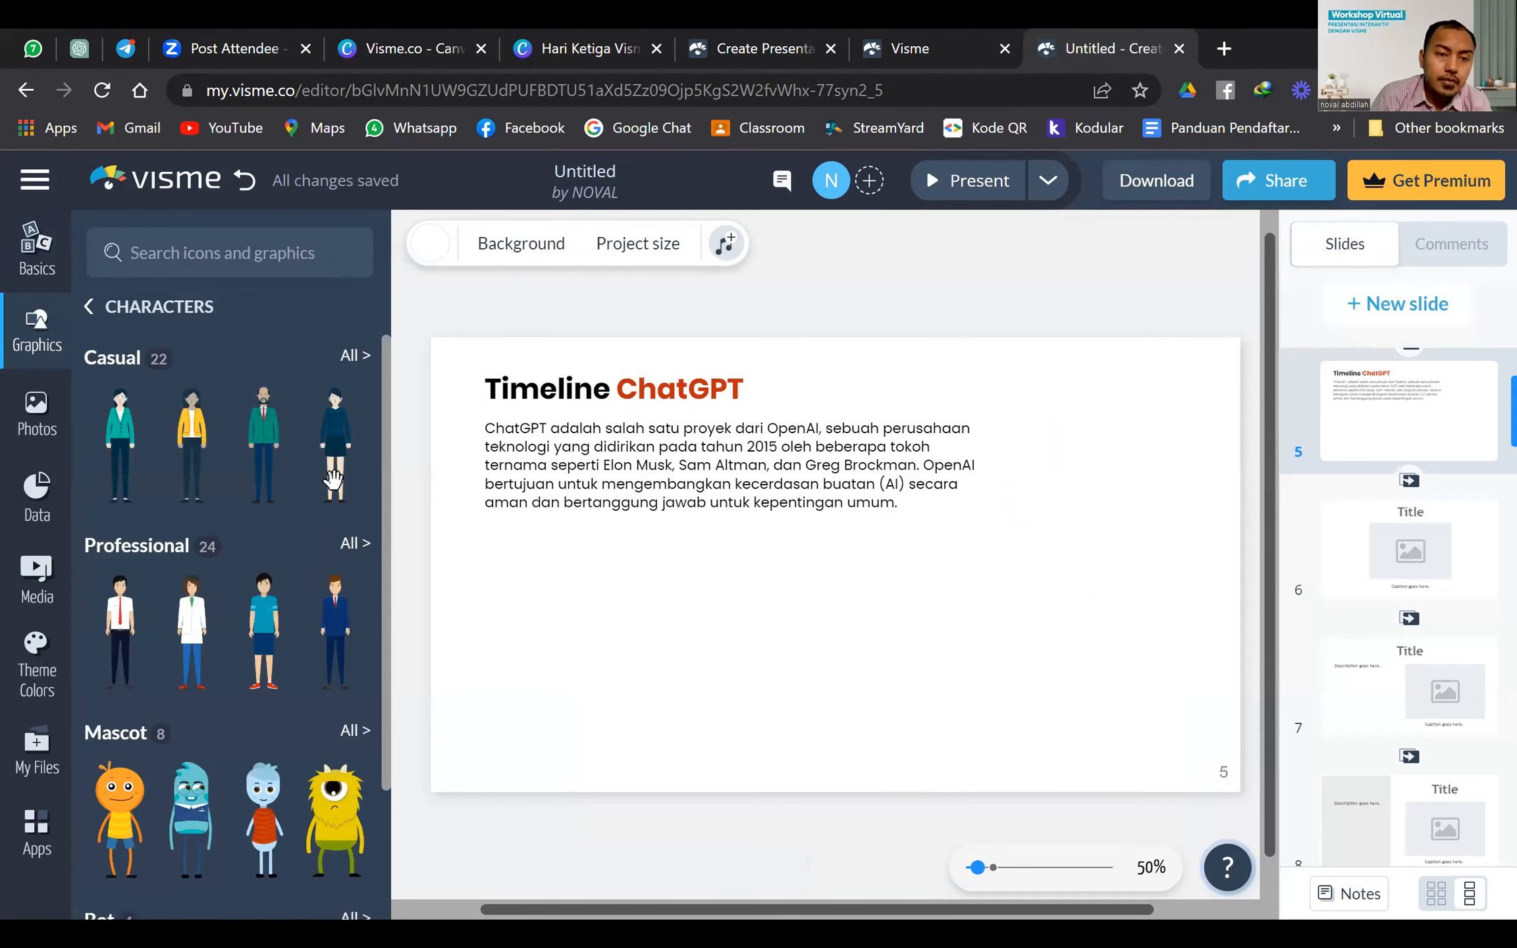
scroll(333, 520, "down", 3)
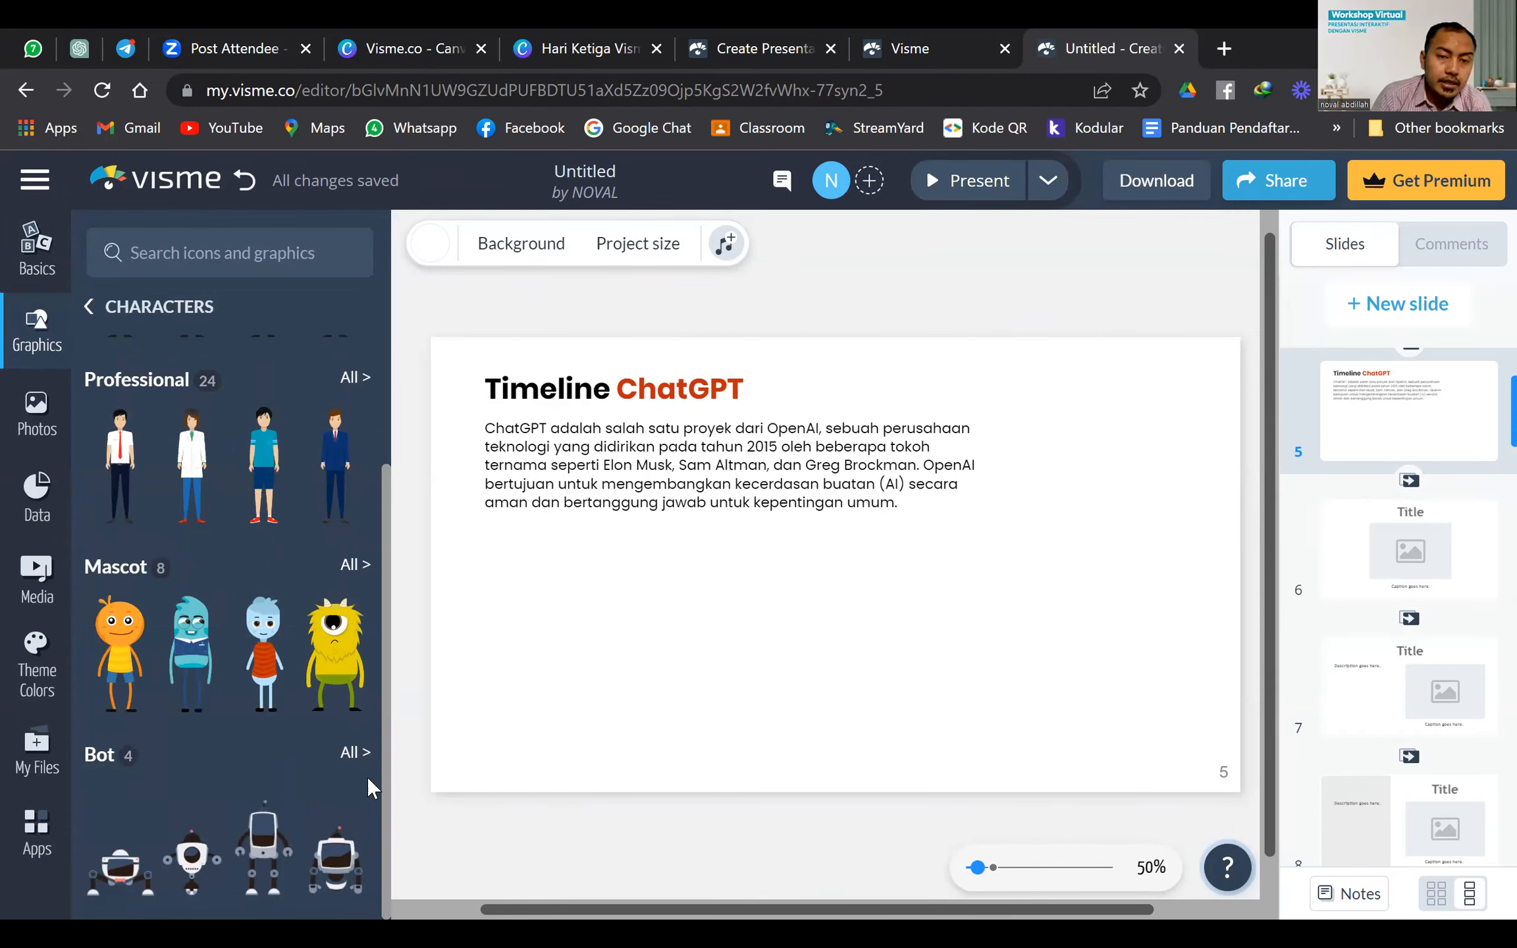
left_click(365, 774)
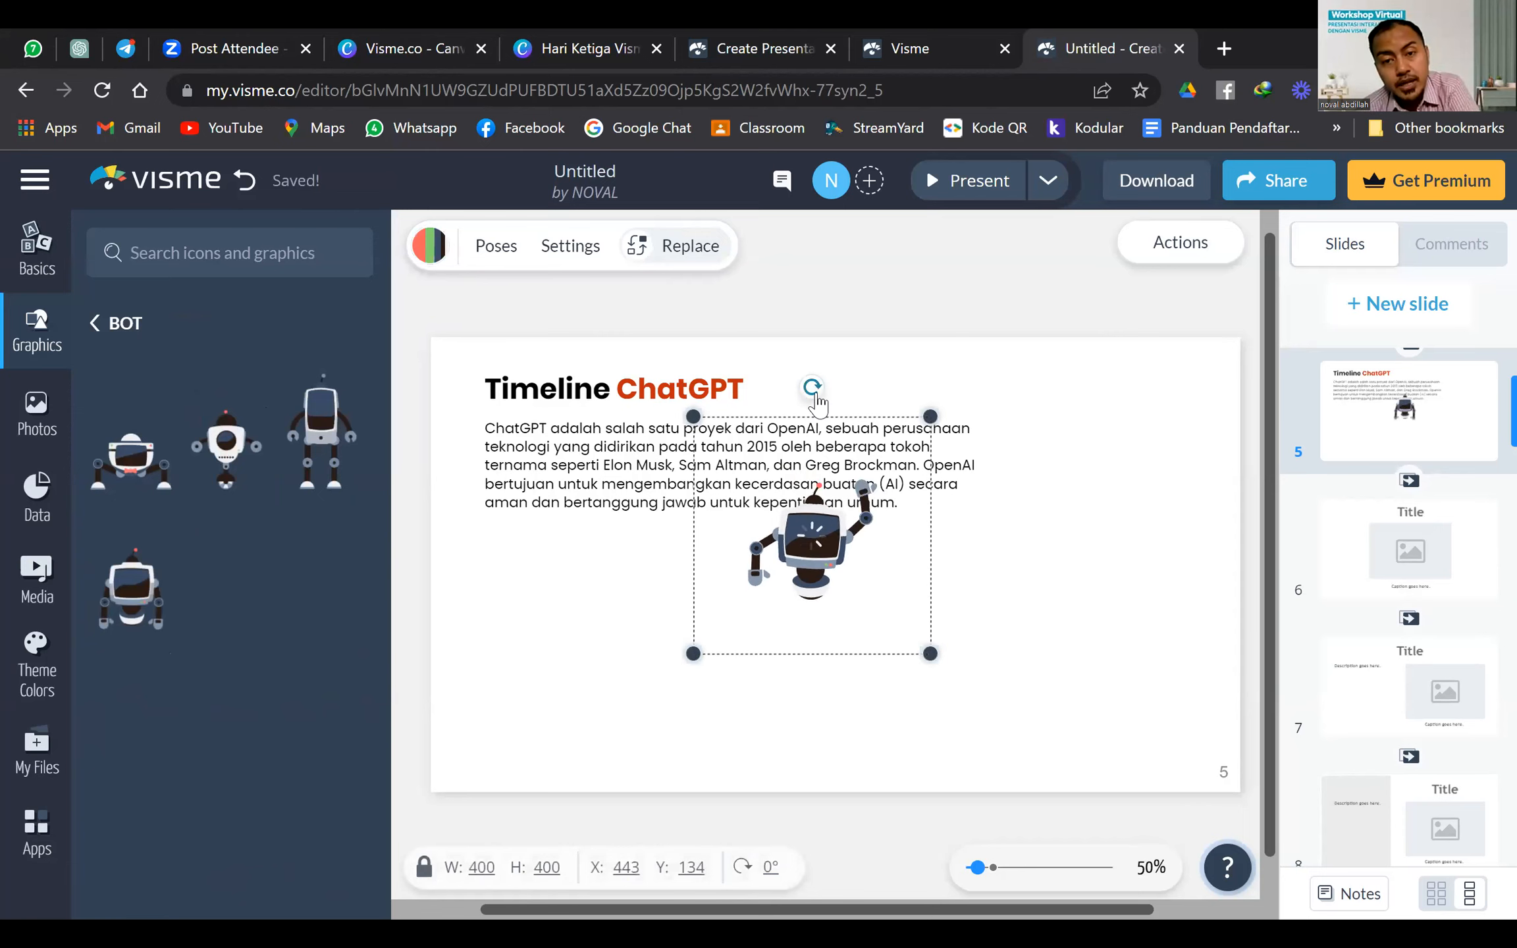
Rotate the robot 180° so it is upside down and move it to the slide's upper-right corner
left_click_drag(813, 389, 809, 691)
left_click_drag(801, 496, 1117, 348)
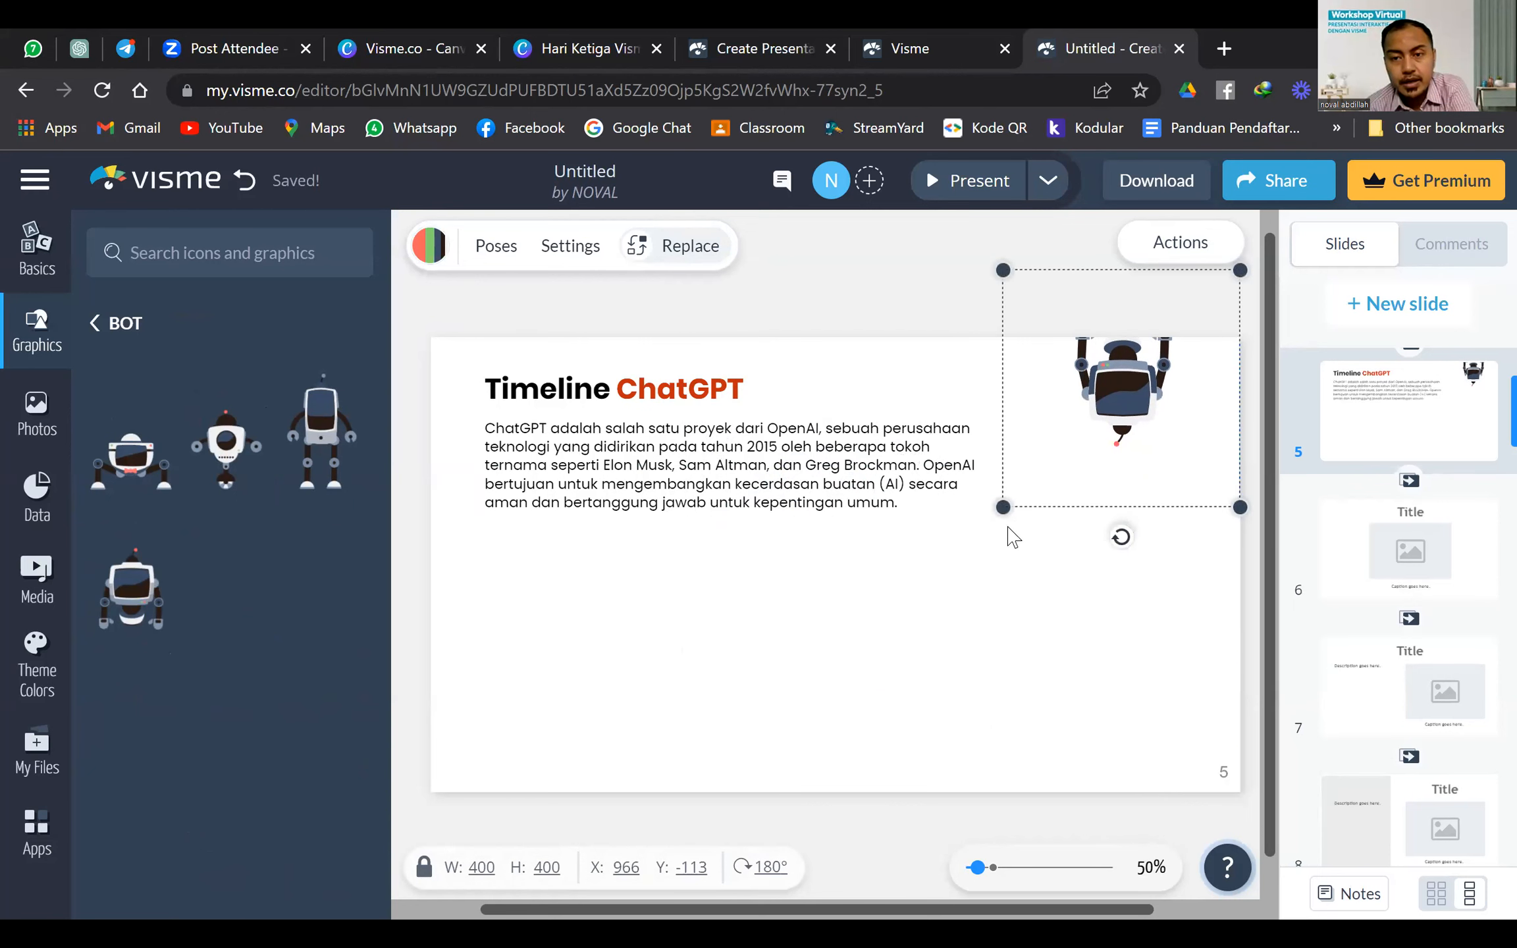
Enlarge the robot to about 607 by 607 and position it at about X 853, Y -175, hanging from the slide's top edge
left_click_drag(1003, 507, 901, 614)
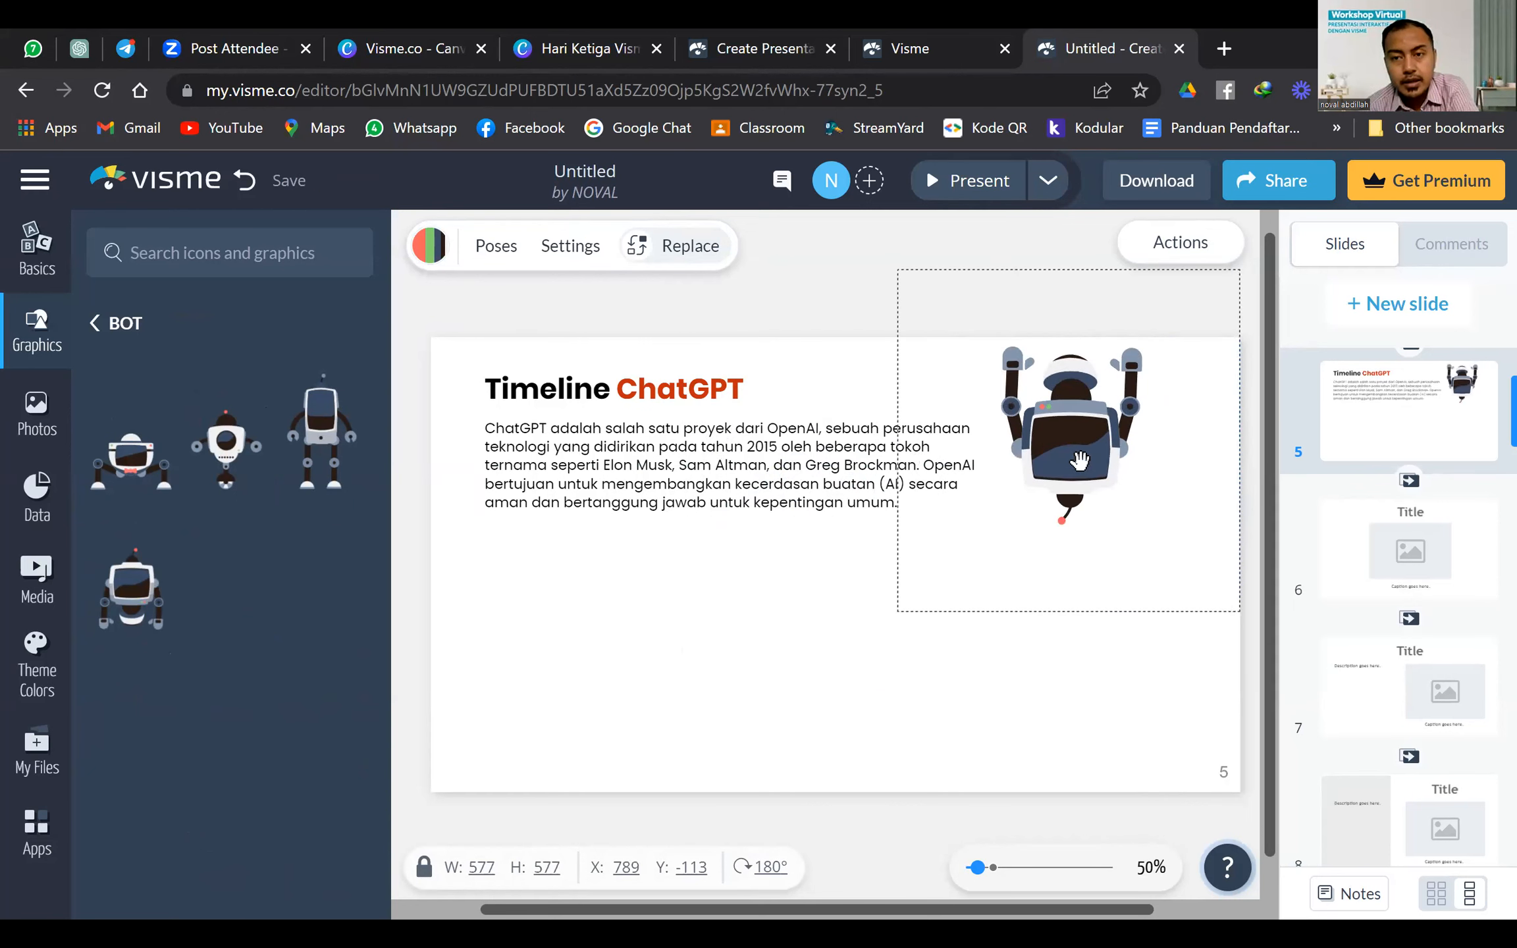
left_click_drag(1130, 443, 1180, 415)
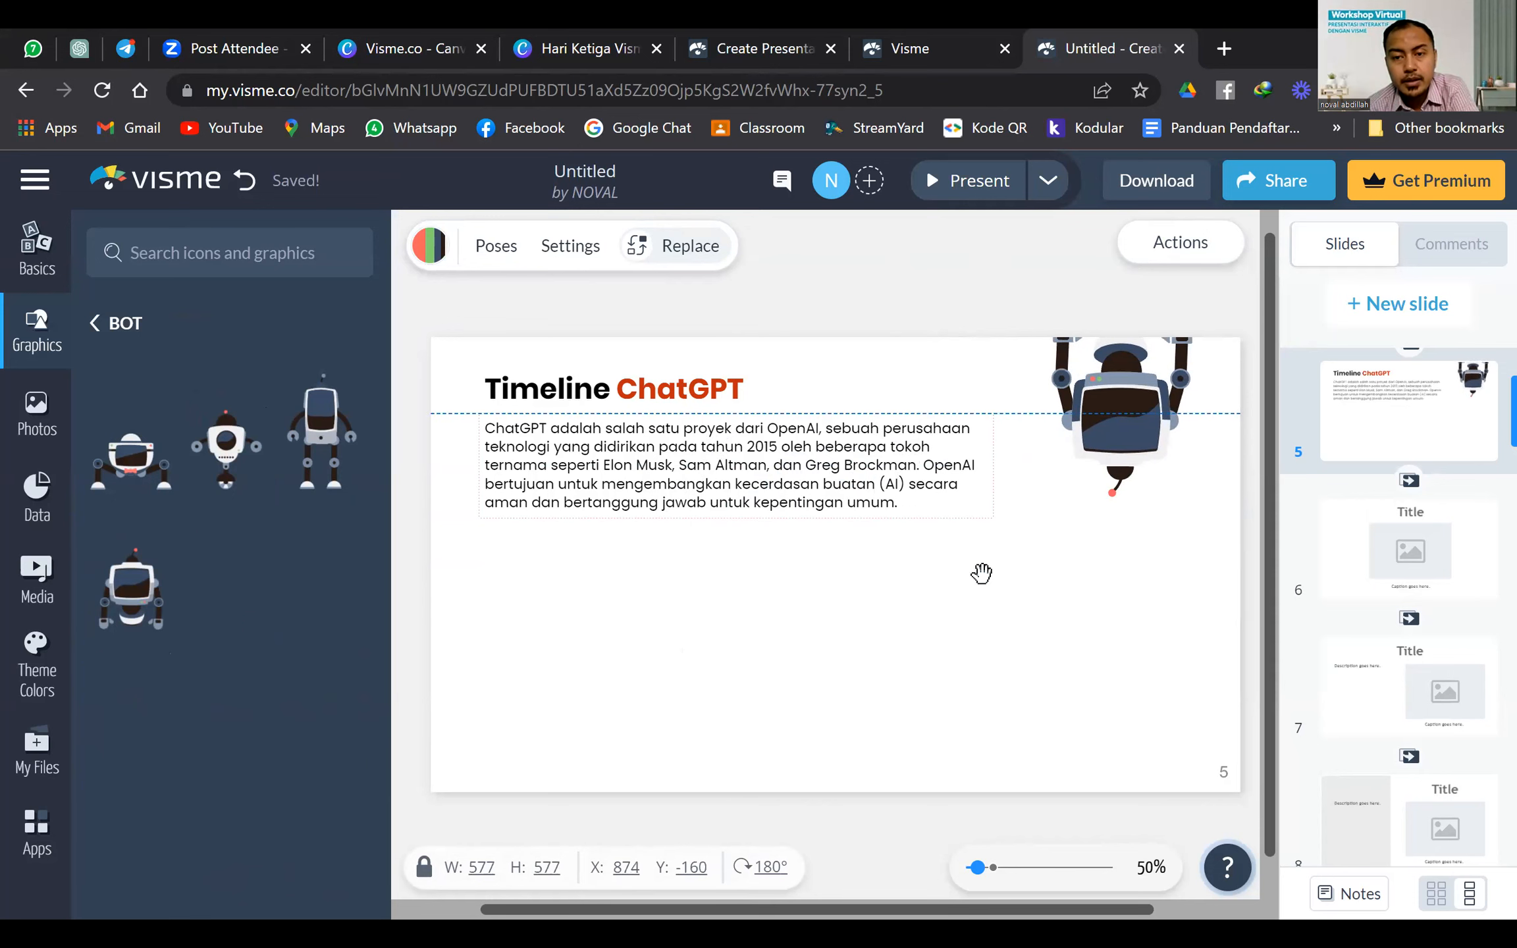
left_click_drag(926, 612, 908, 630)
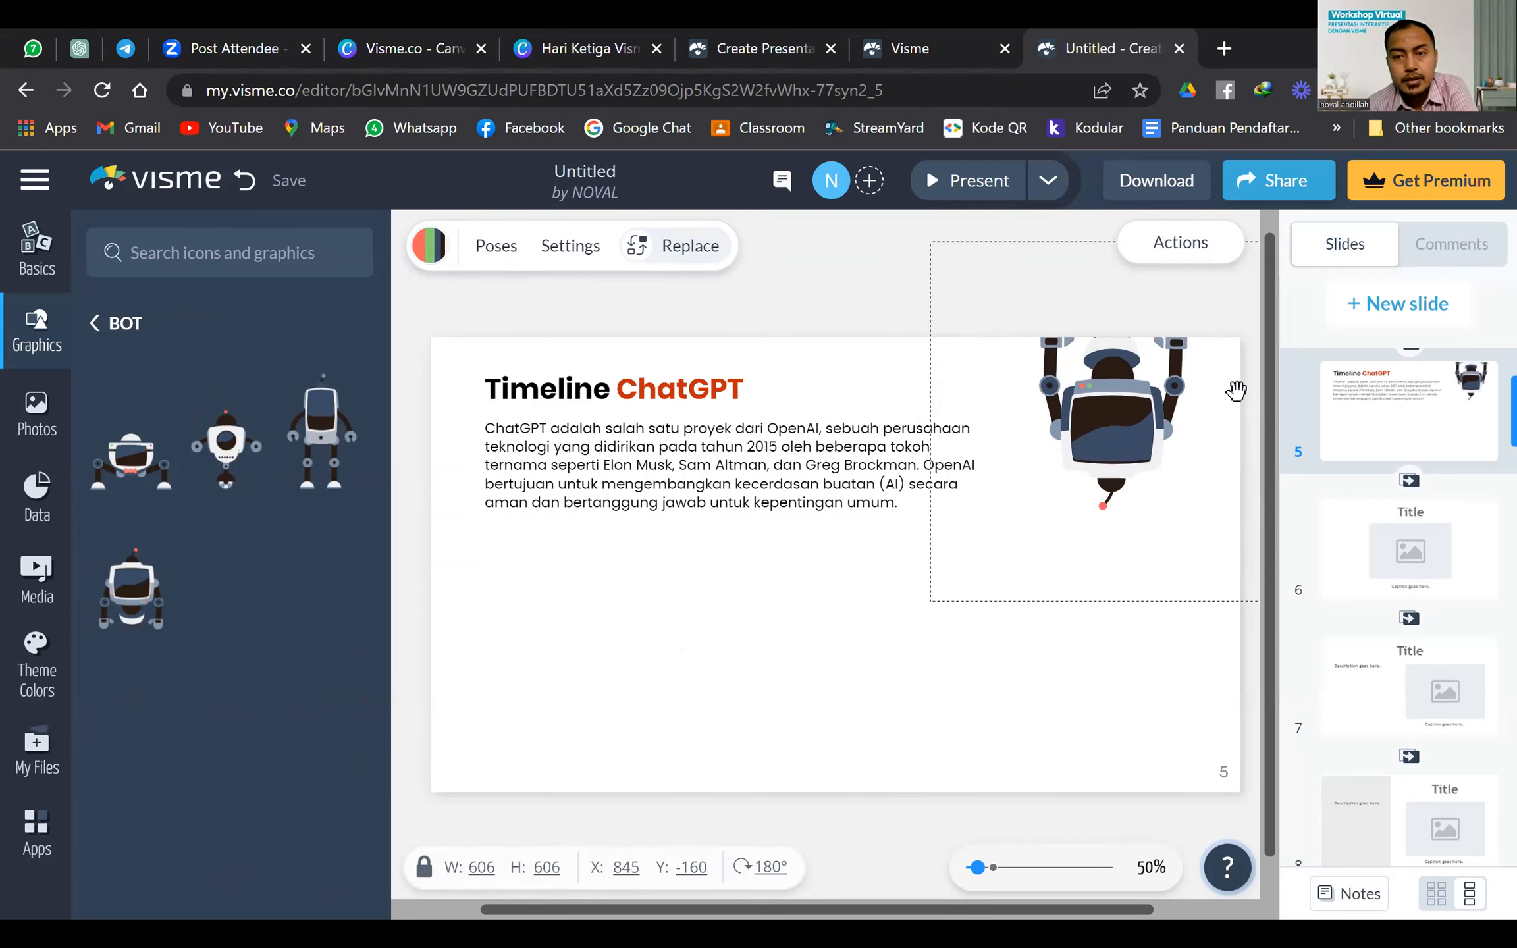
left_click_drag(1121, 436, 1128, 426)
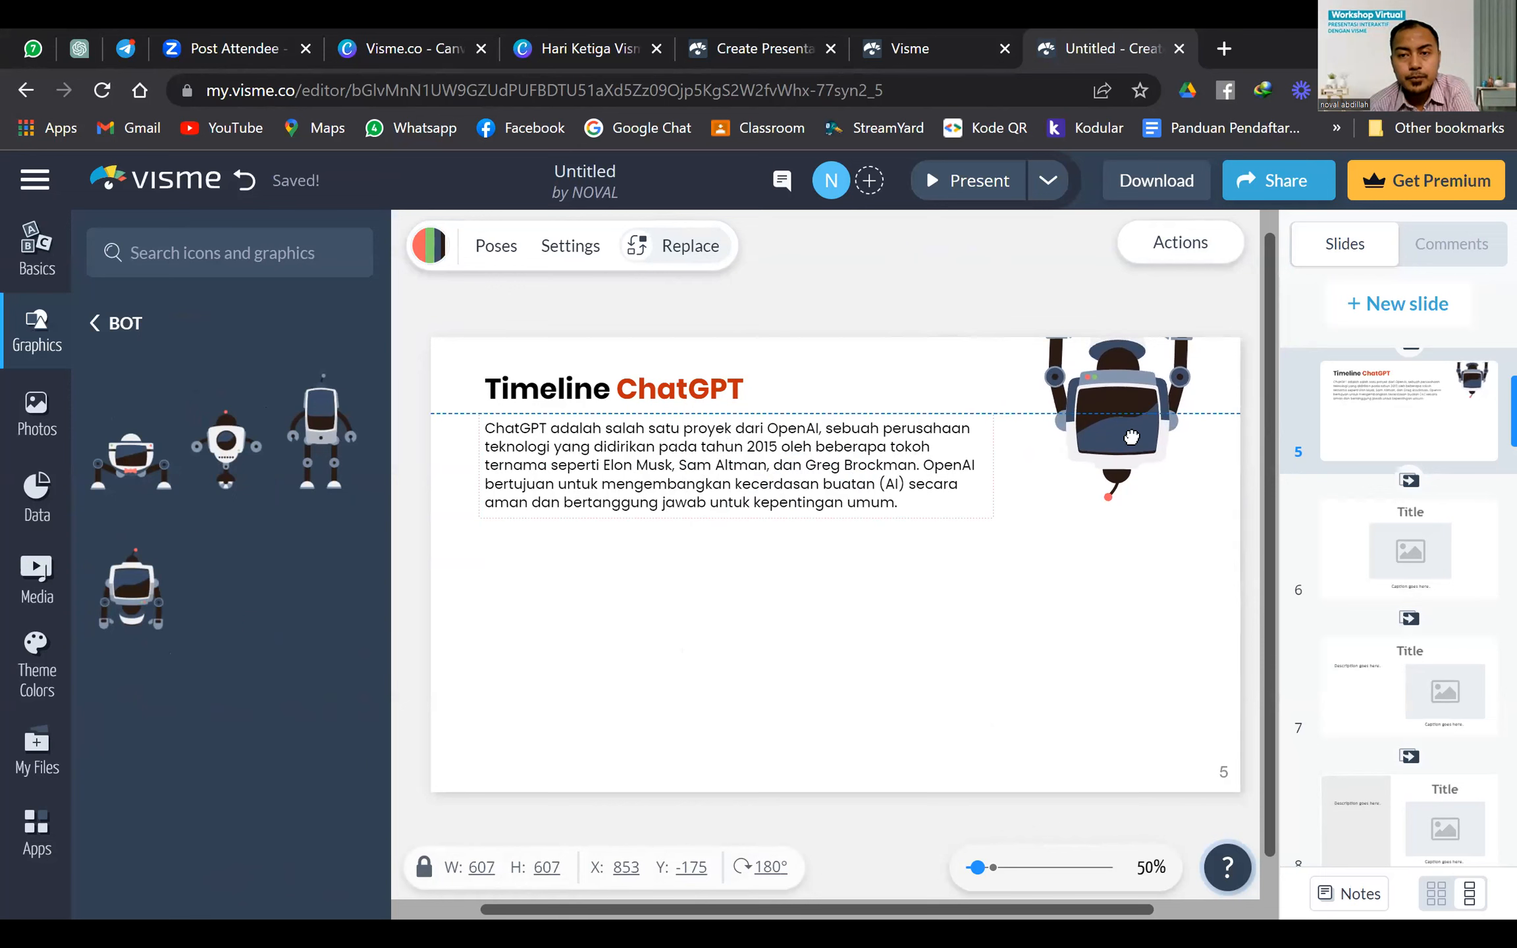
left_click(764, 671)
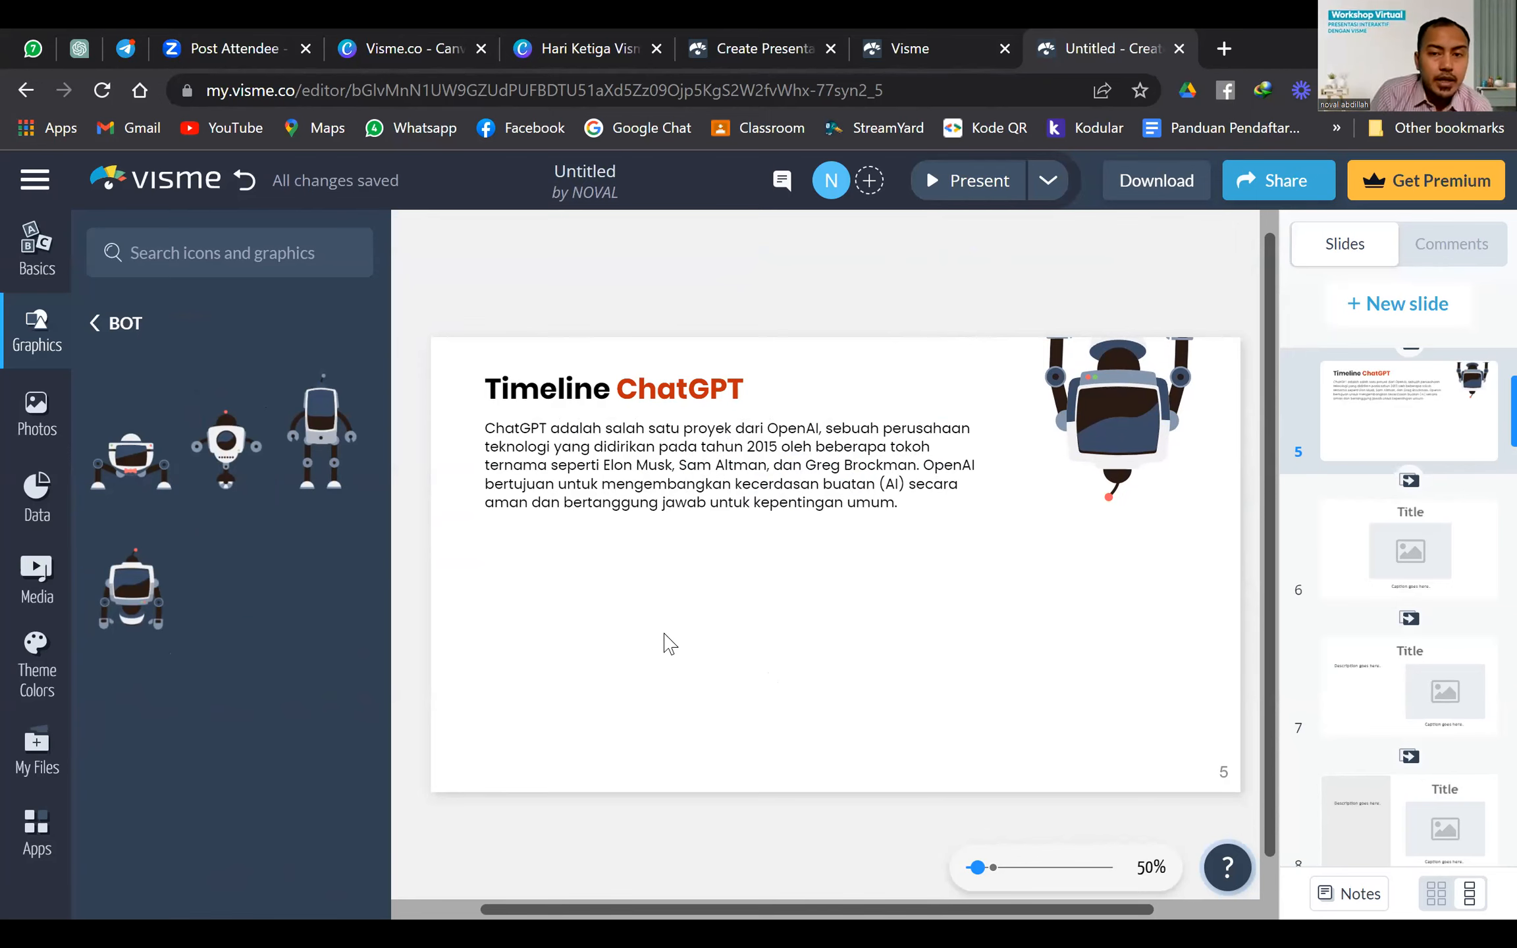
Add an arrow line to the slide and place it below the description paragraph at about X 468, Y 541
left_click(30, 258)
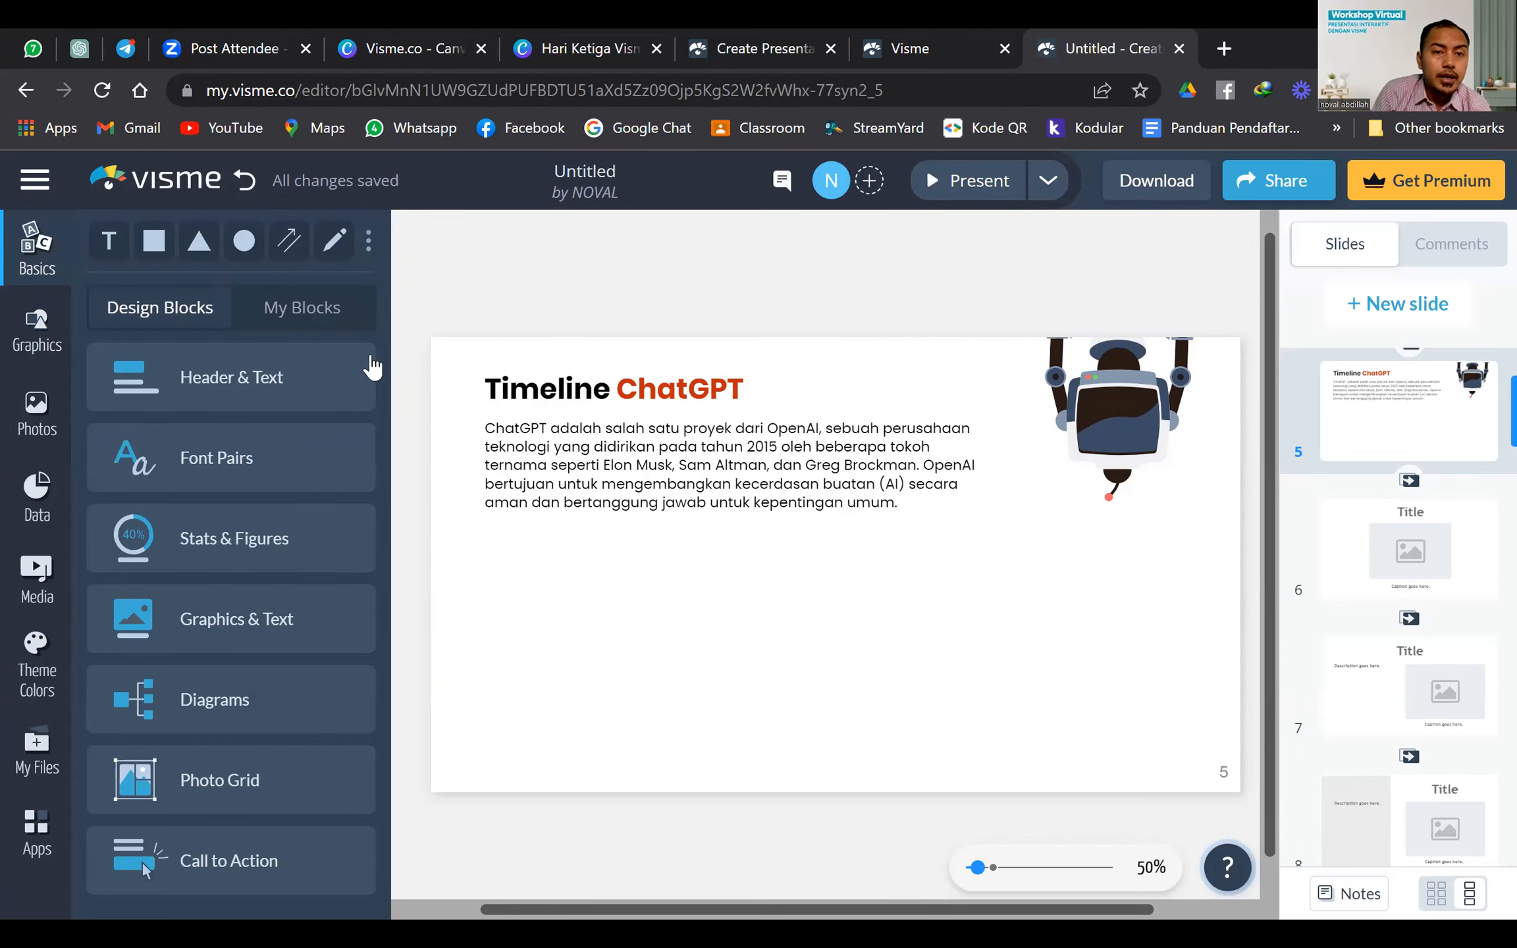
left_click(23, 256)
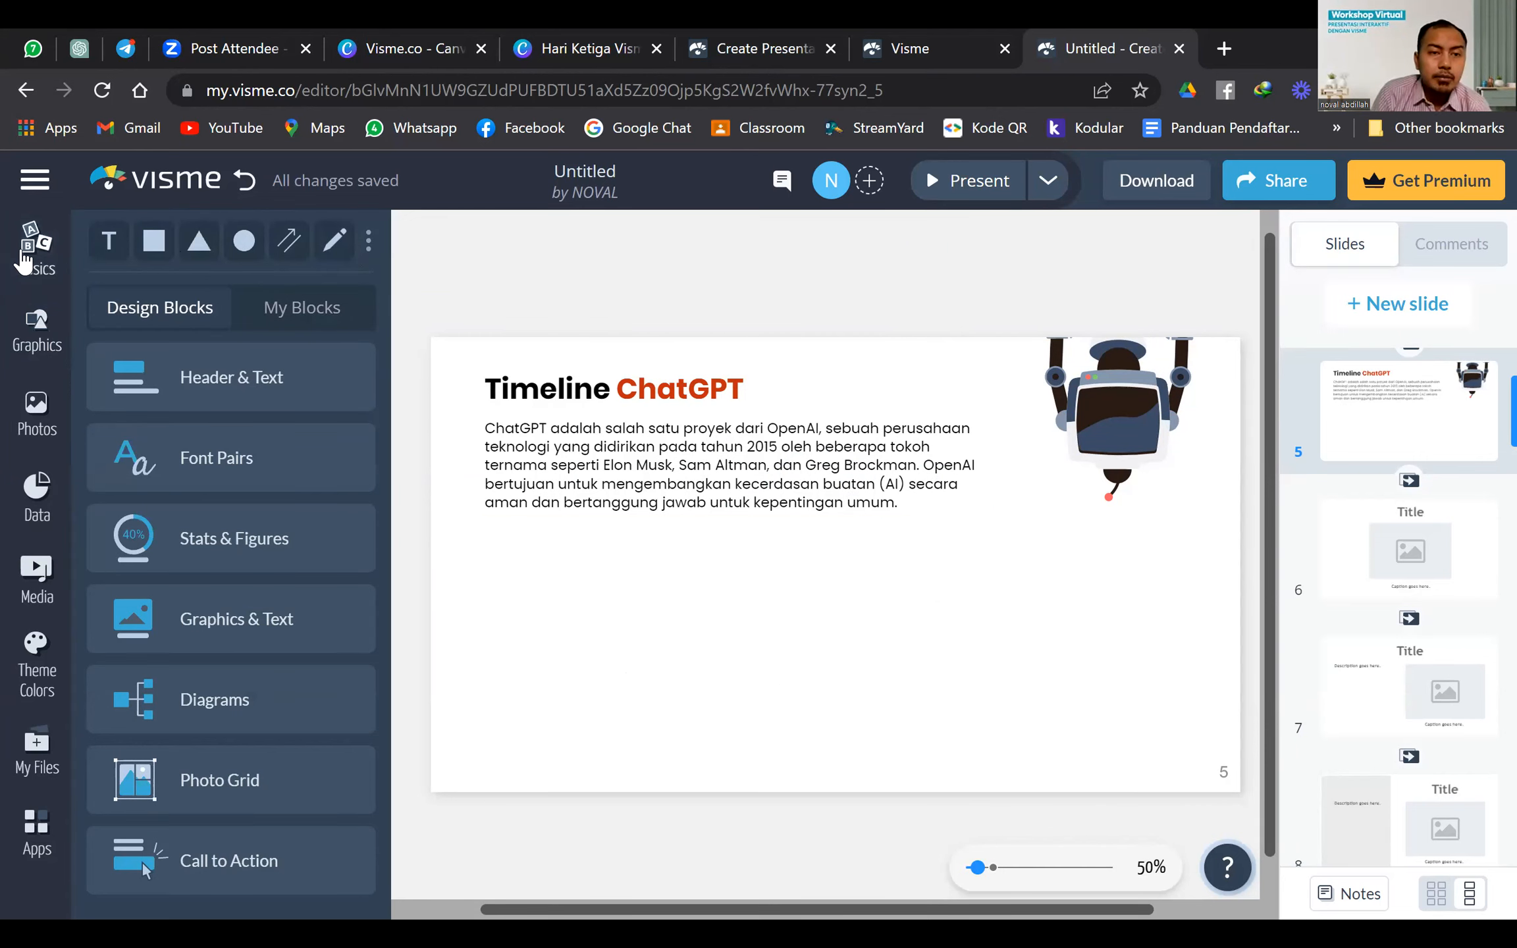
left_click(23, 258)
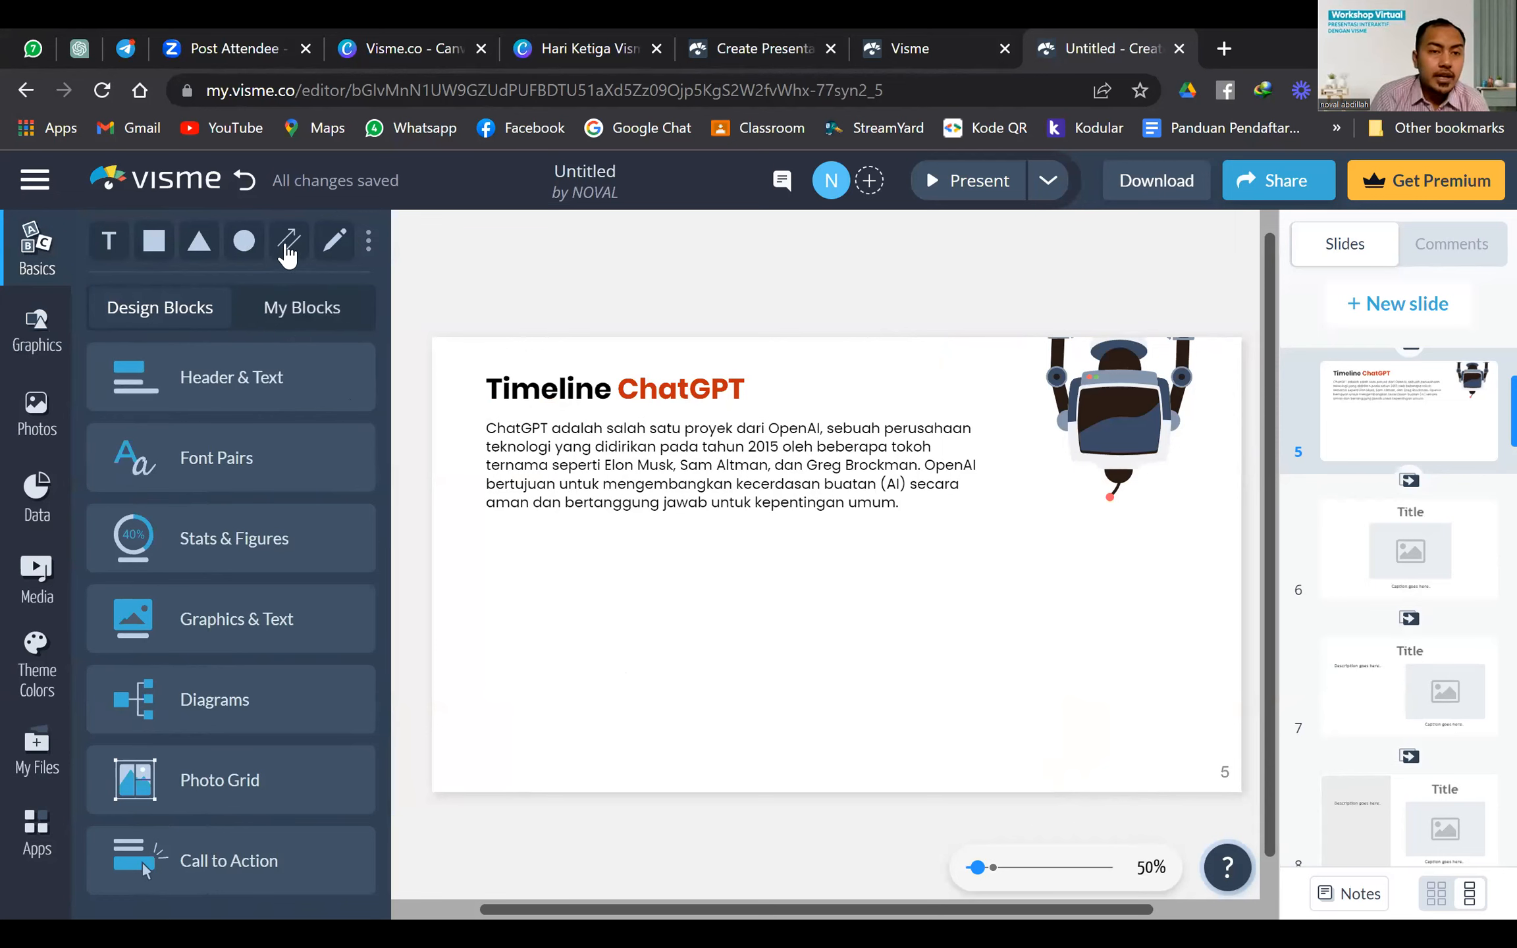
left_click(291, 247)
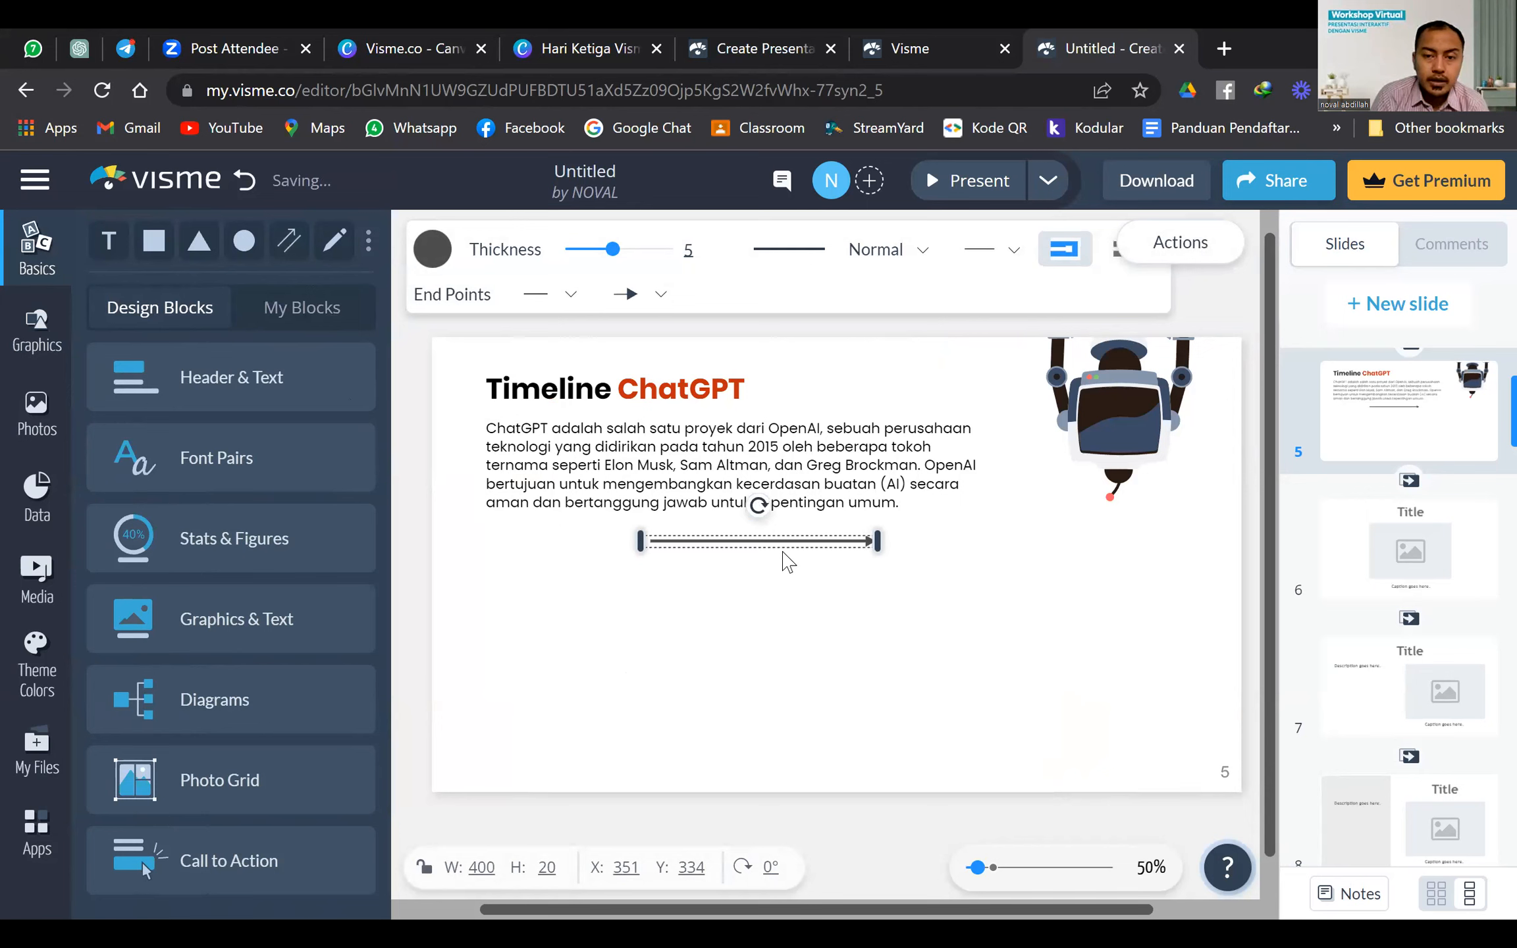
left_click_drag(793, 540, 799, 643)
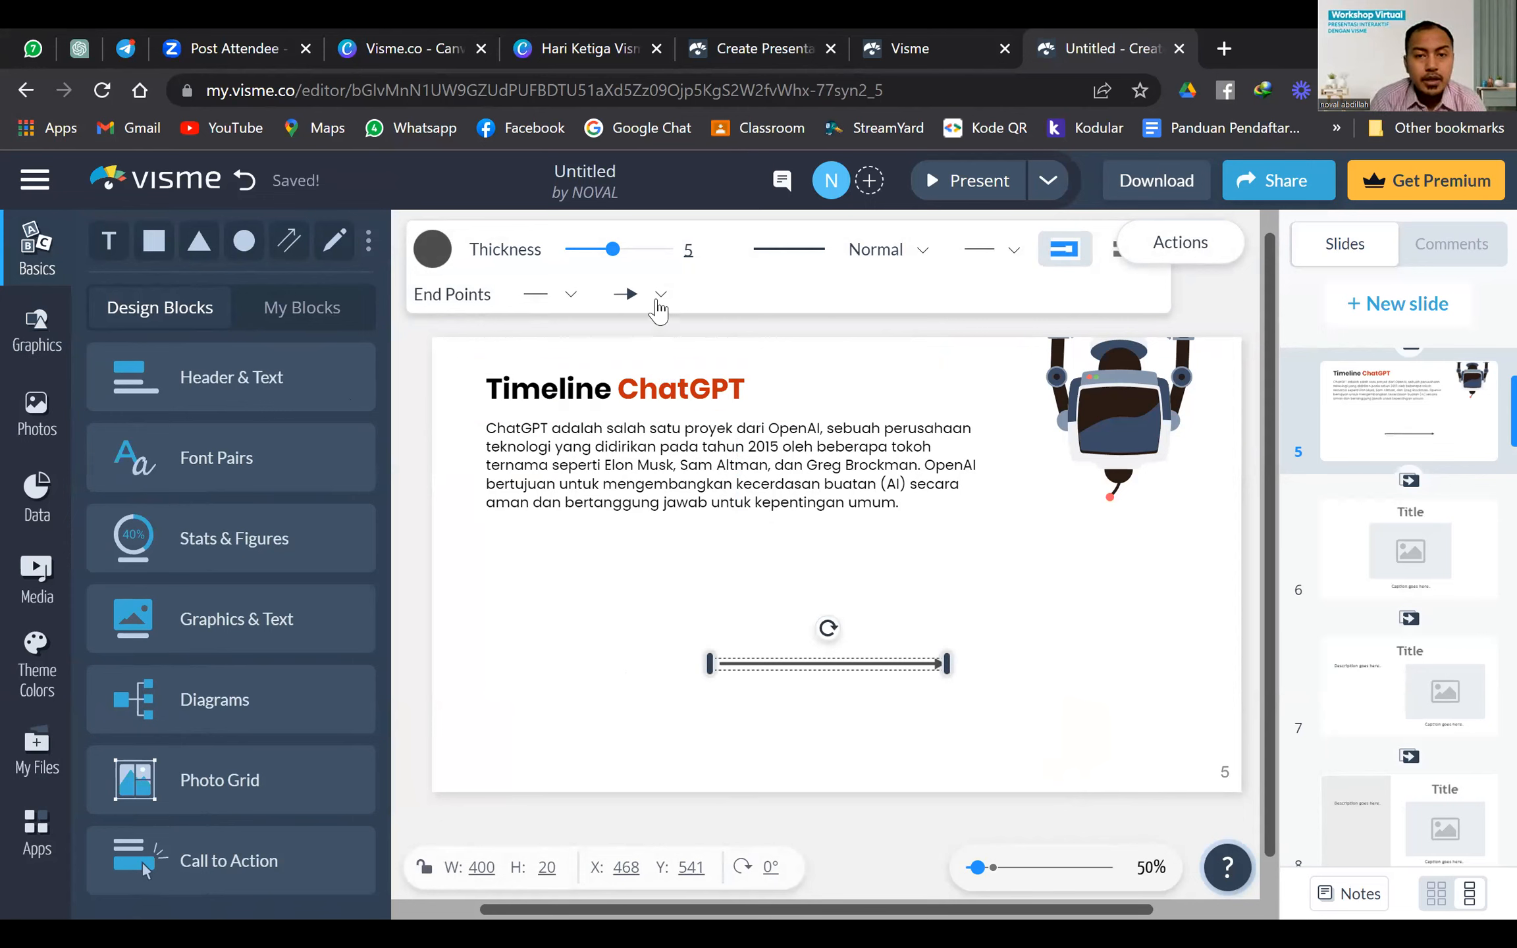
Restyle the line with no arrowhead at its end point, a dashed stroke and a thickness of 3
left_click(659, 298)
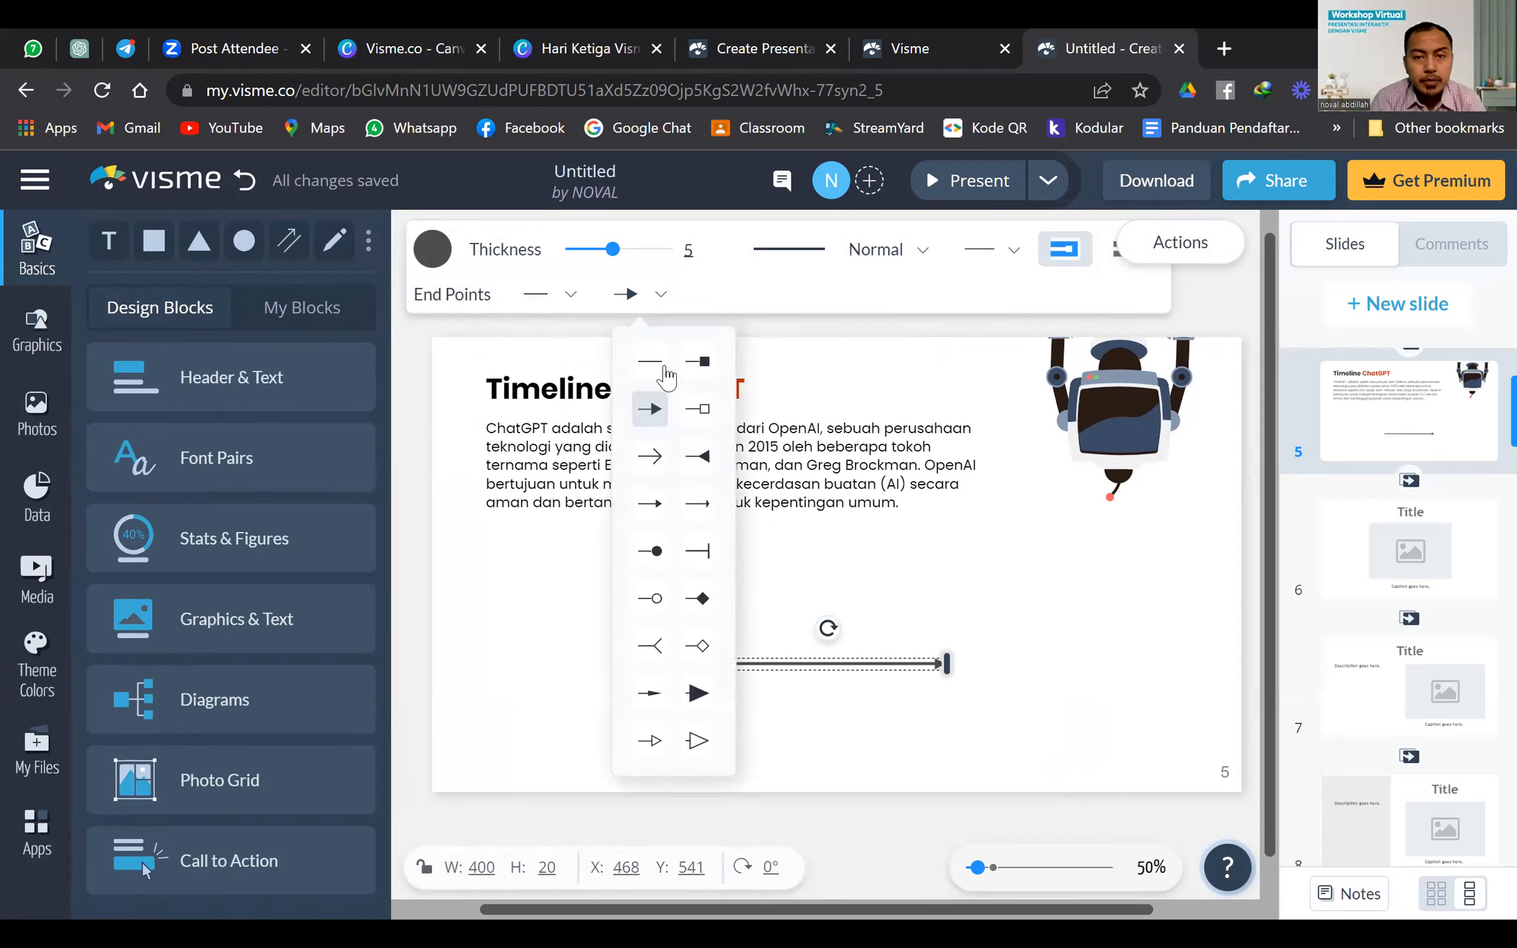
left_click(652, 369)
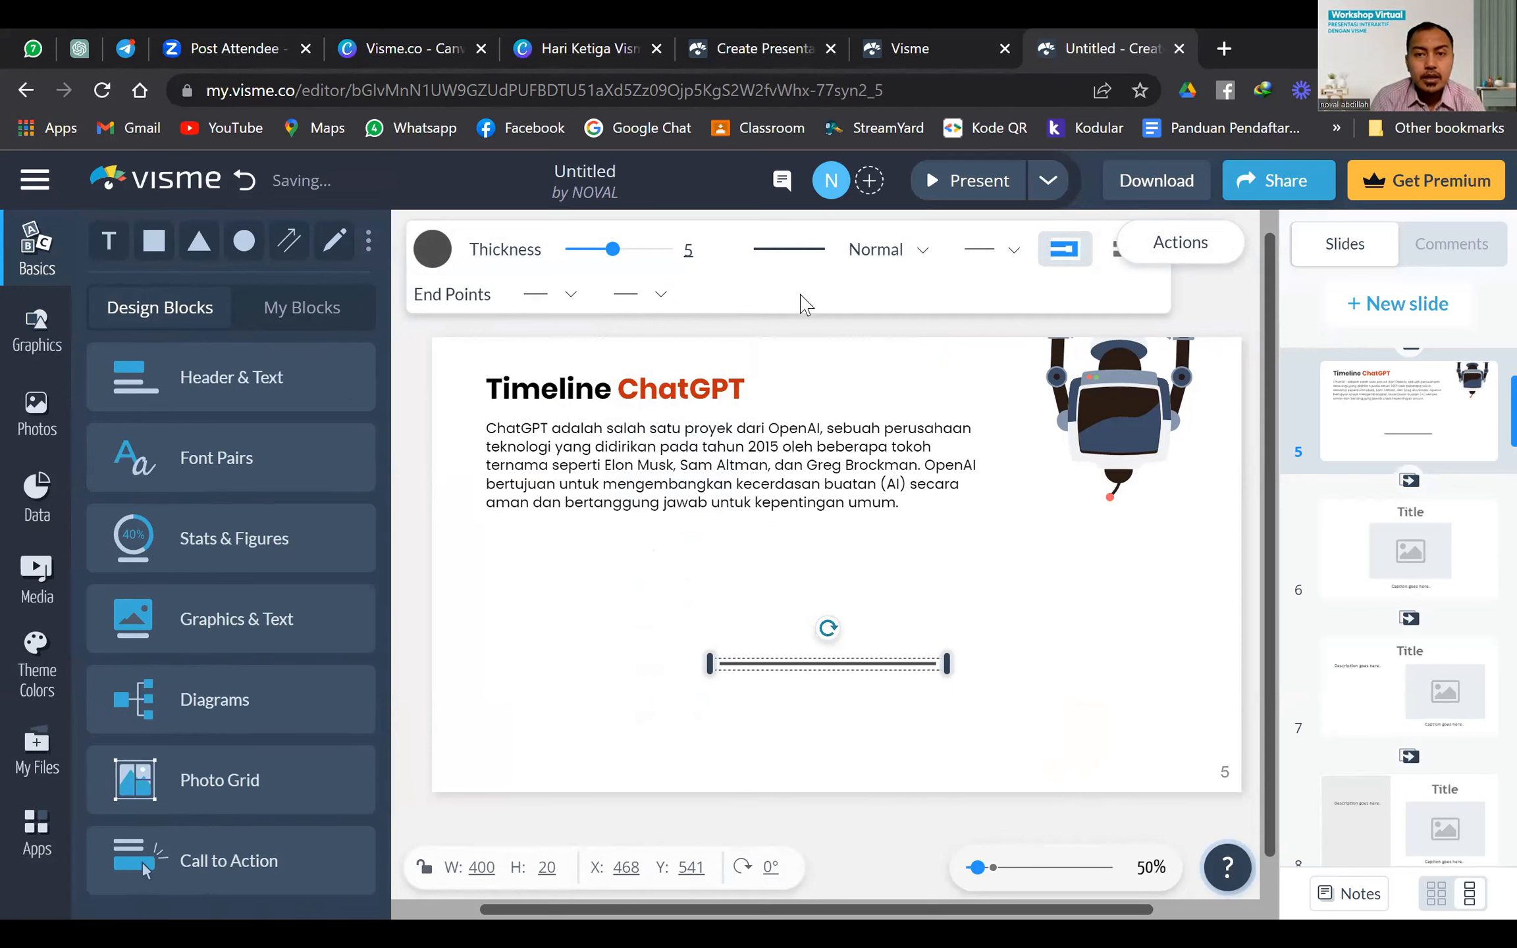
left_click(806, 254)
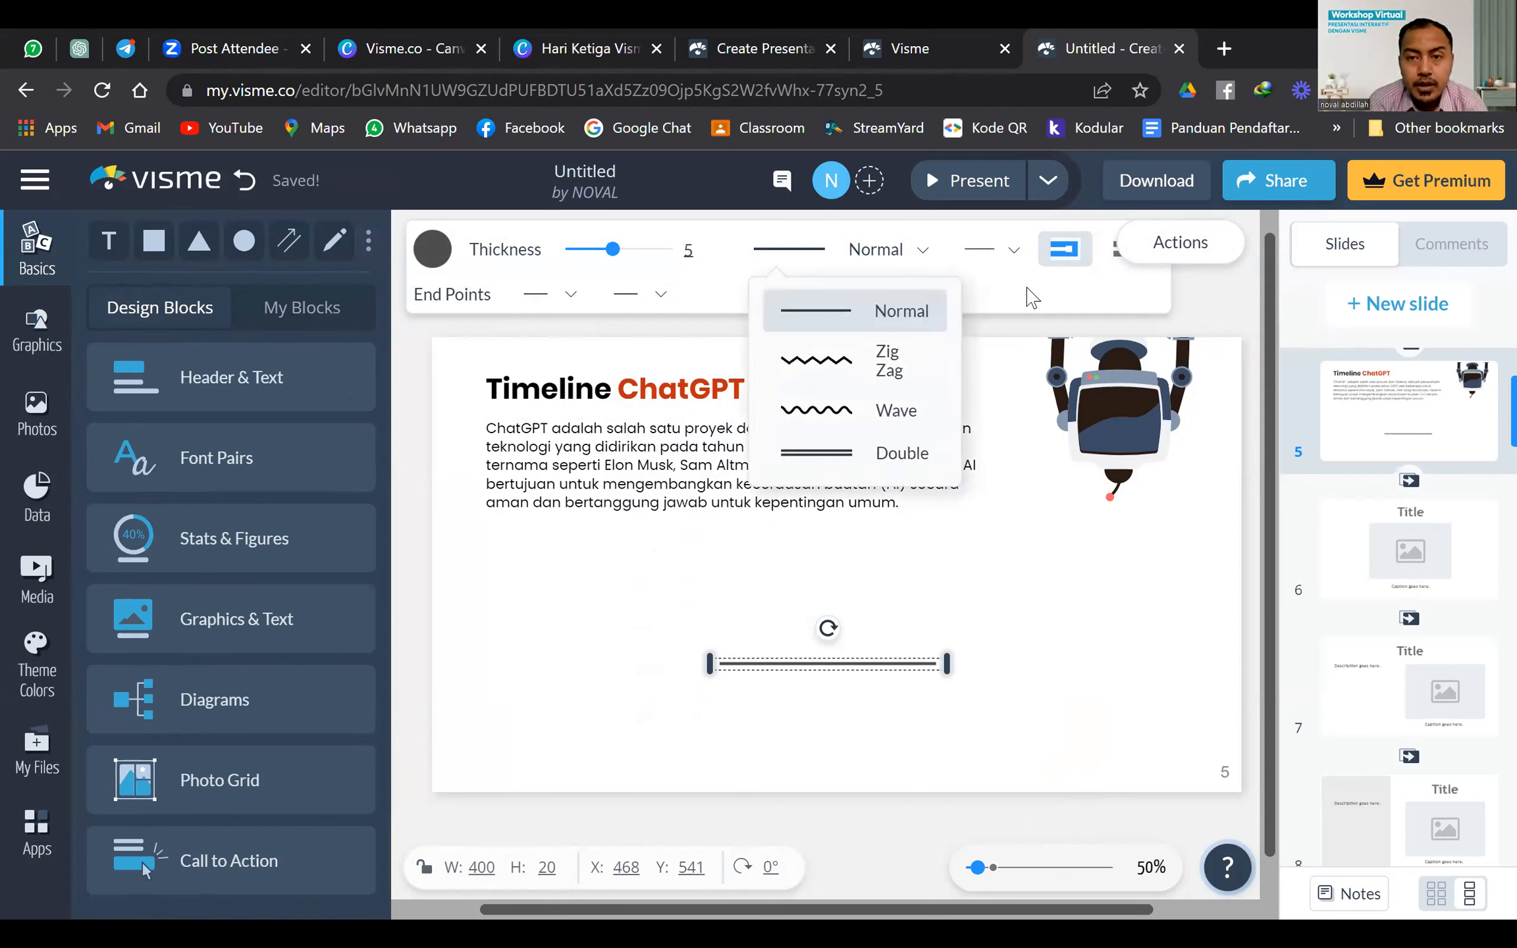
left_click(991, 250)
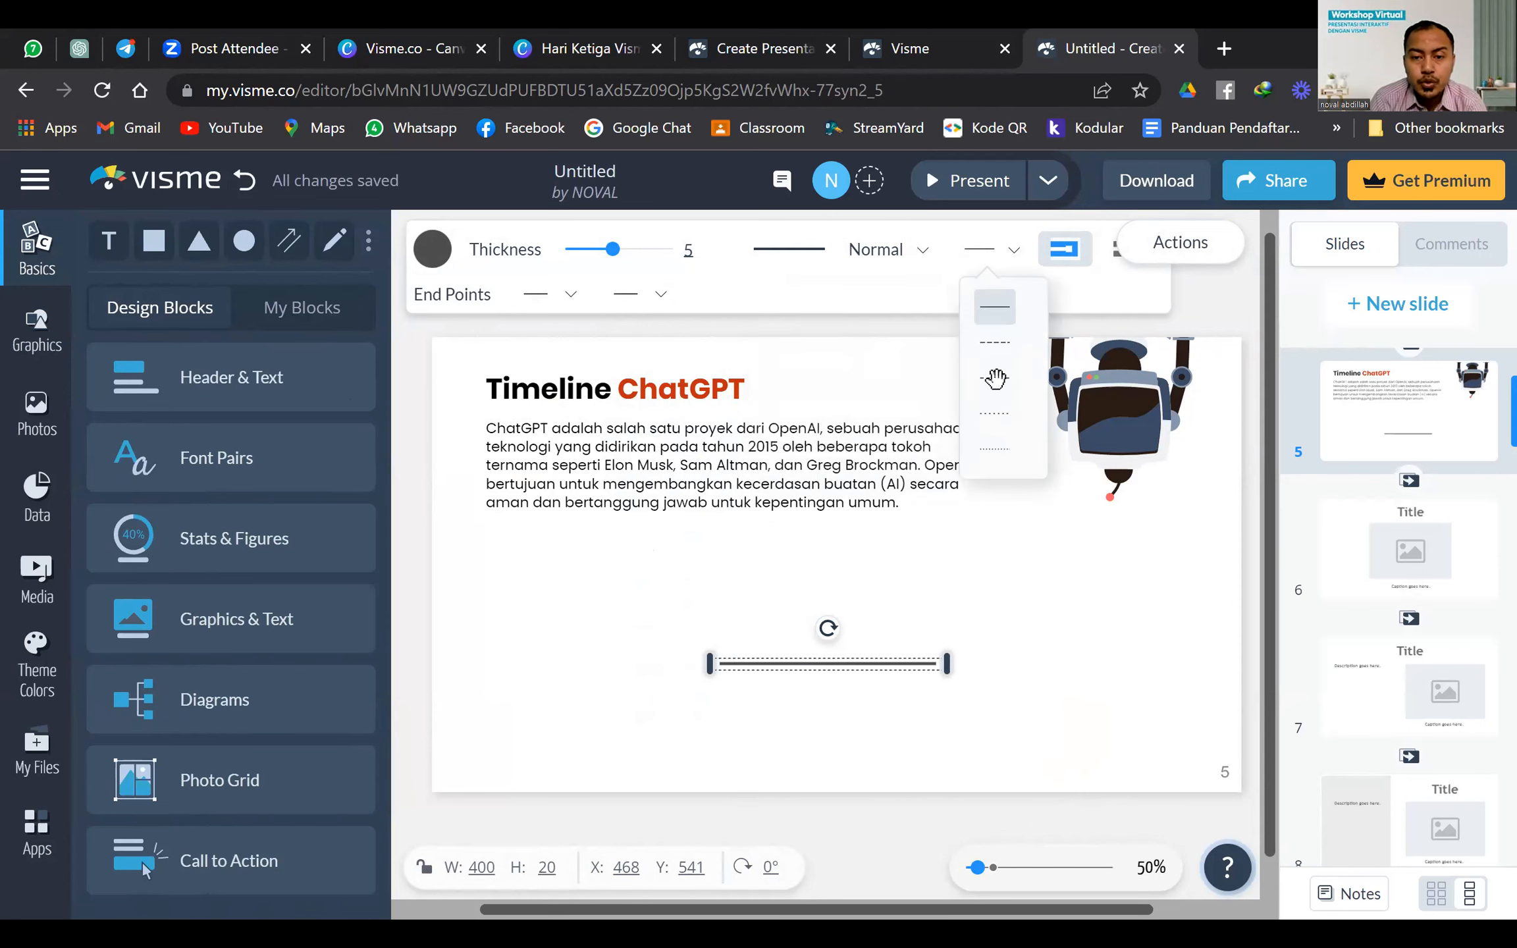
left_click(995, 379)
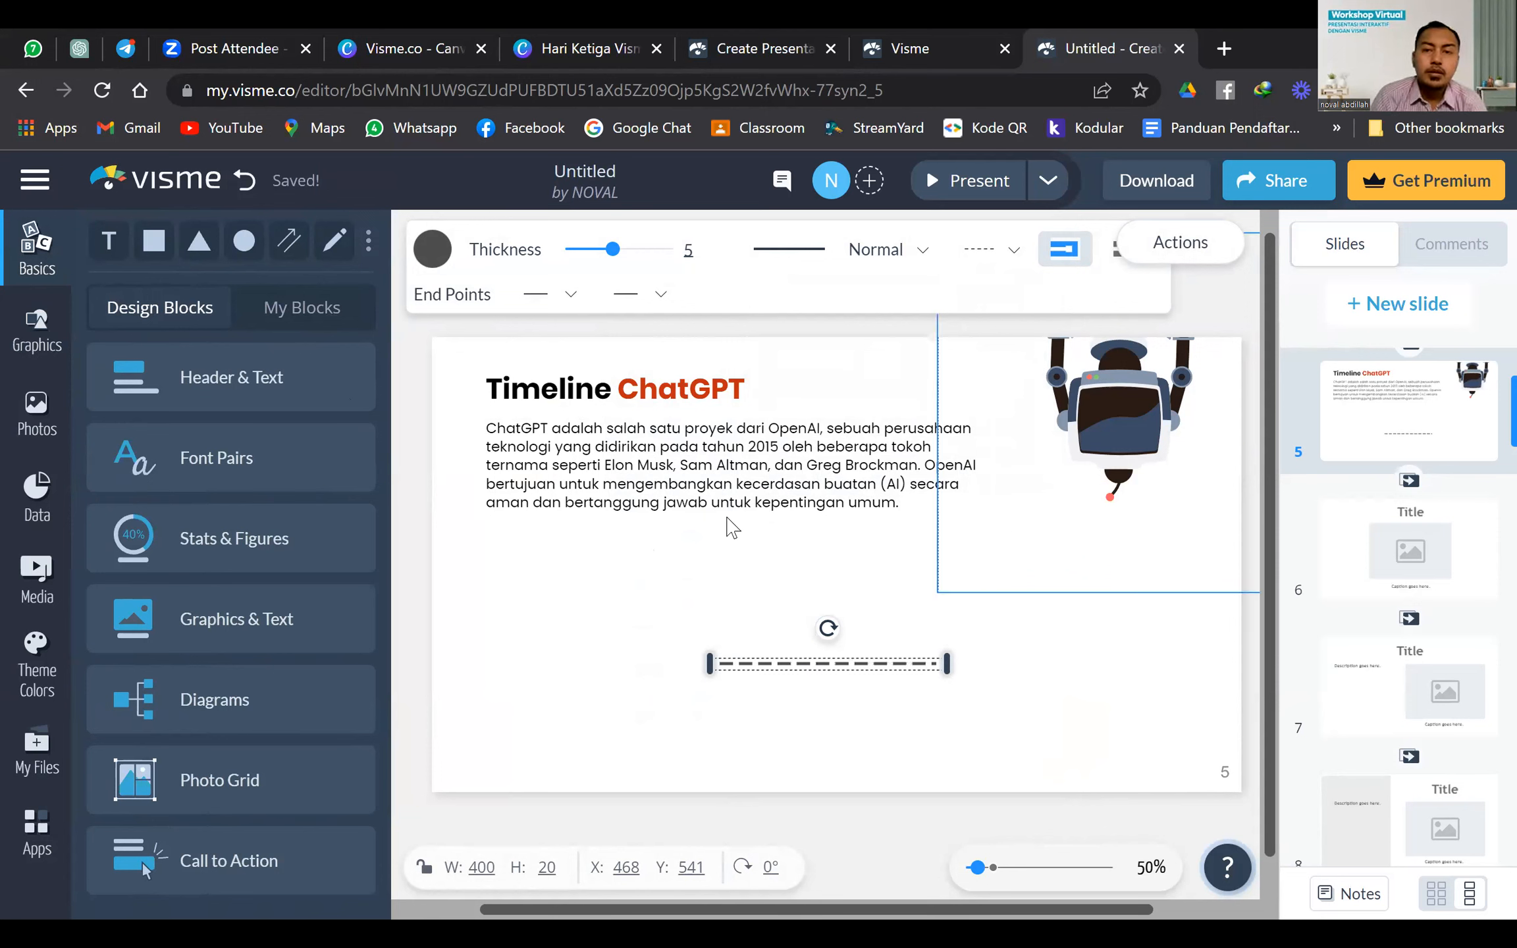
left_click(598, 259)
Stretch the dashed line at both ends across the slide to a width of about 1243, starting at X 76
left_click_drag(710, 663, 481, 704)
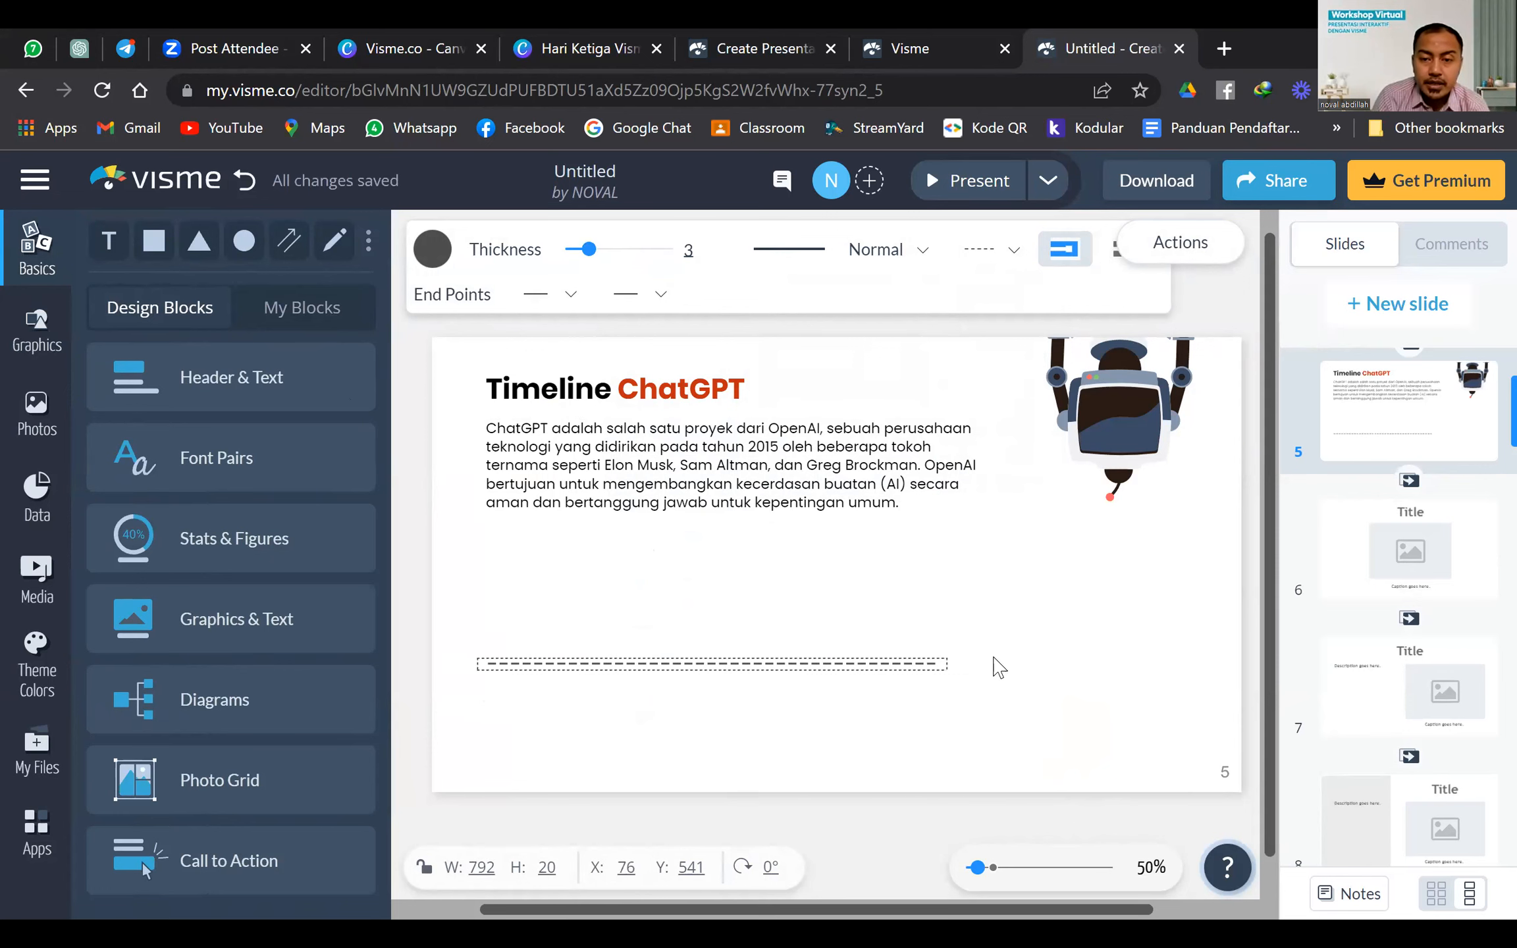
left_click_drag(945, 664, 1220, 689)
left_click(941, 683)
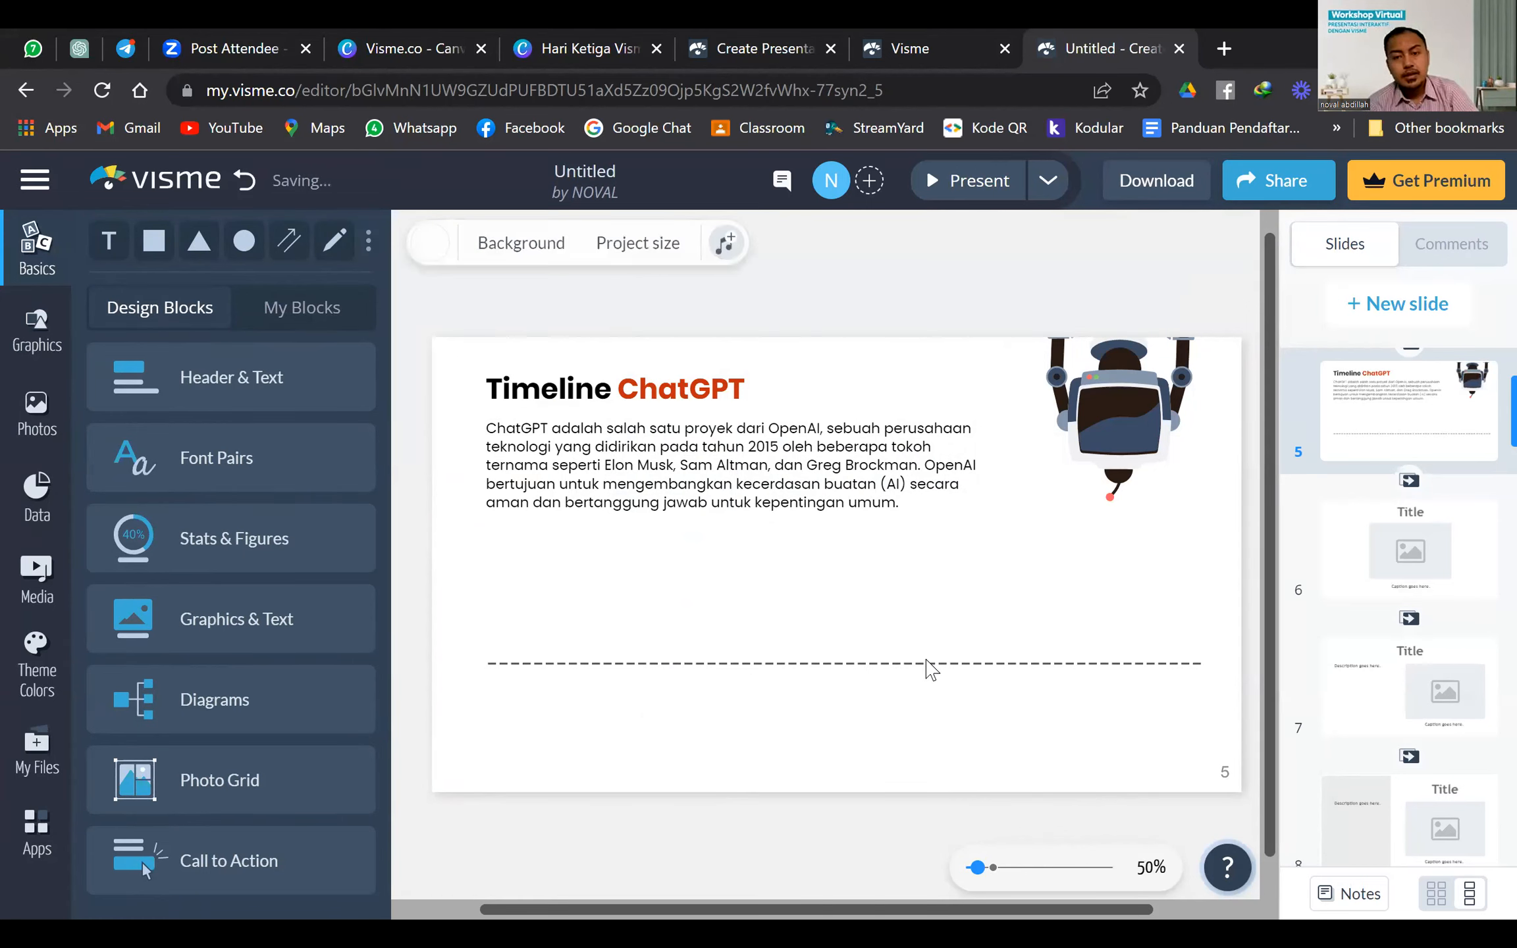
Align the dashed line to the horizontal center of the slide
left_click(925, 660)
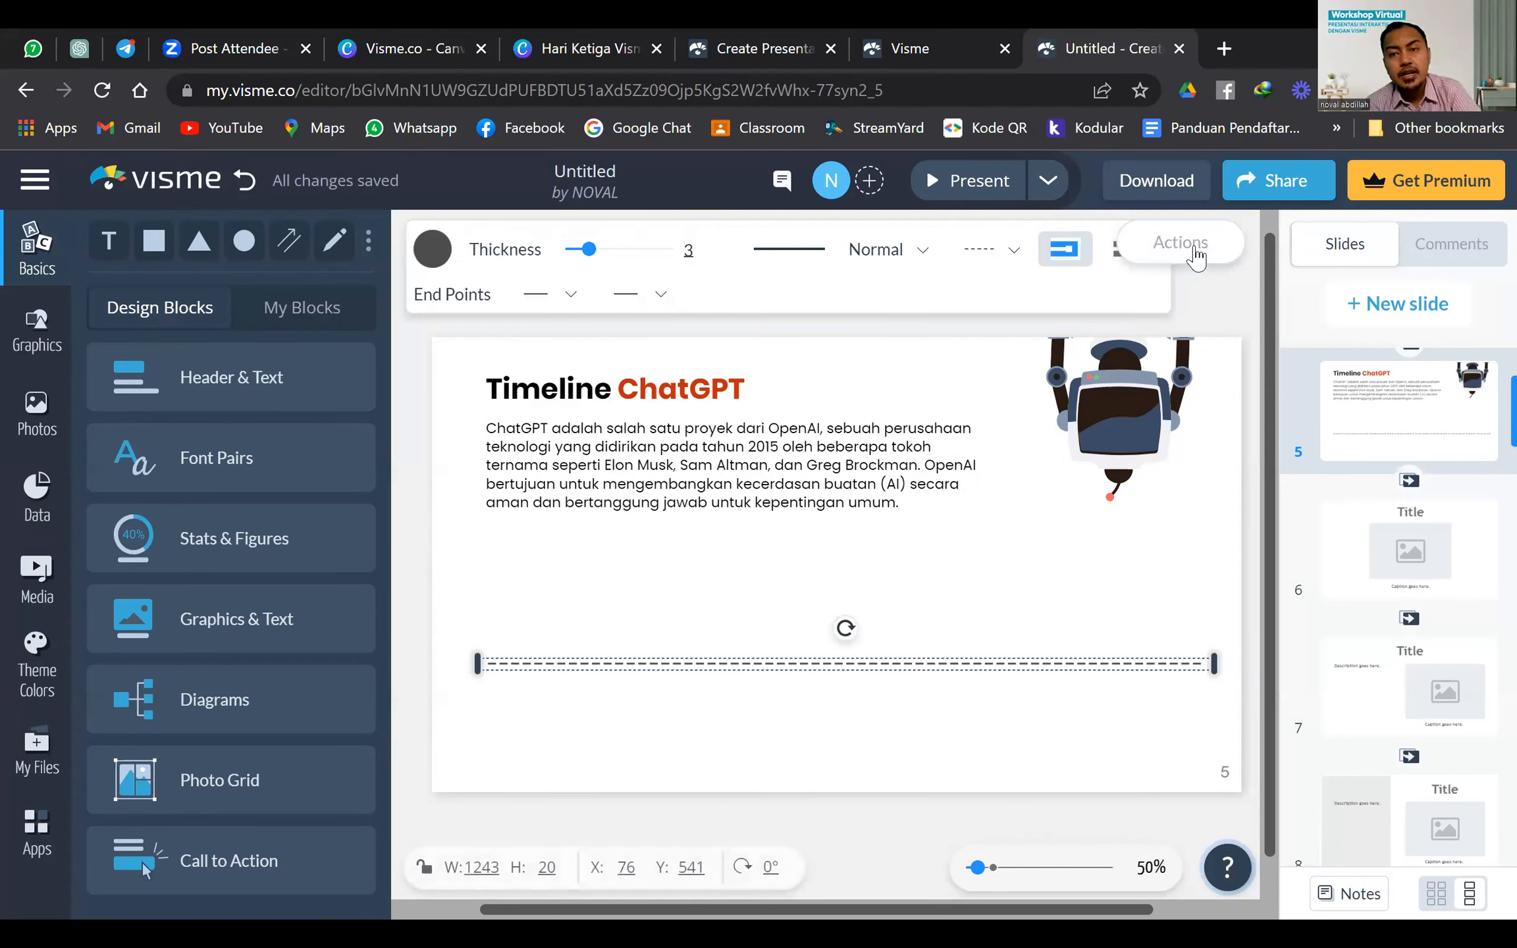
left_click(1186, 249)
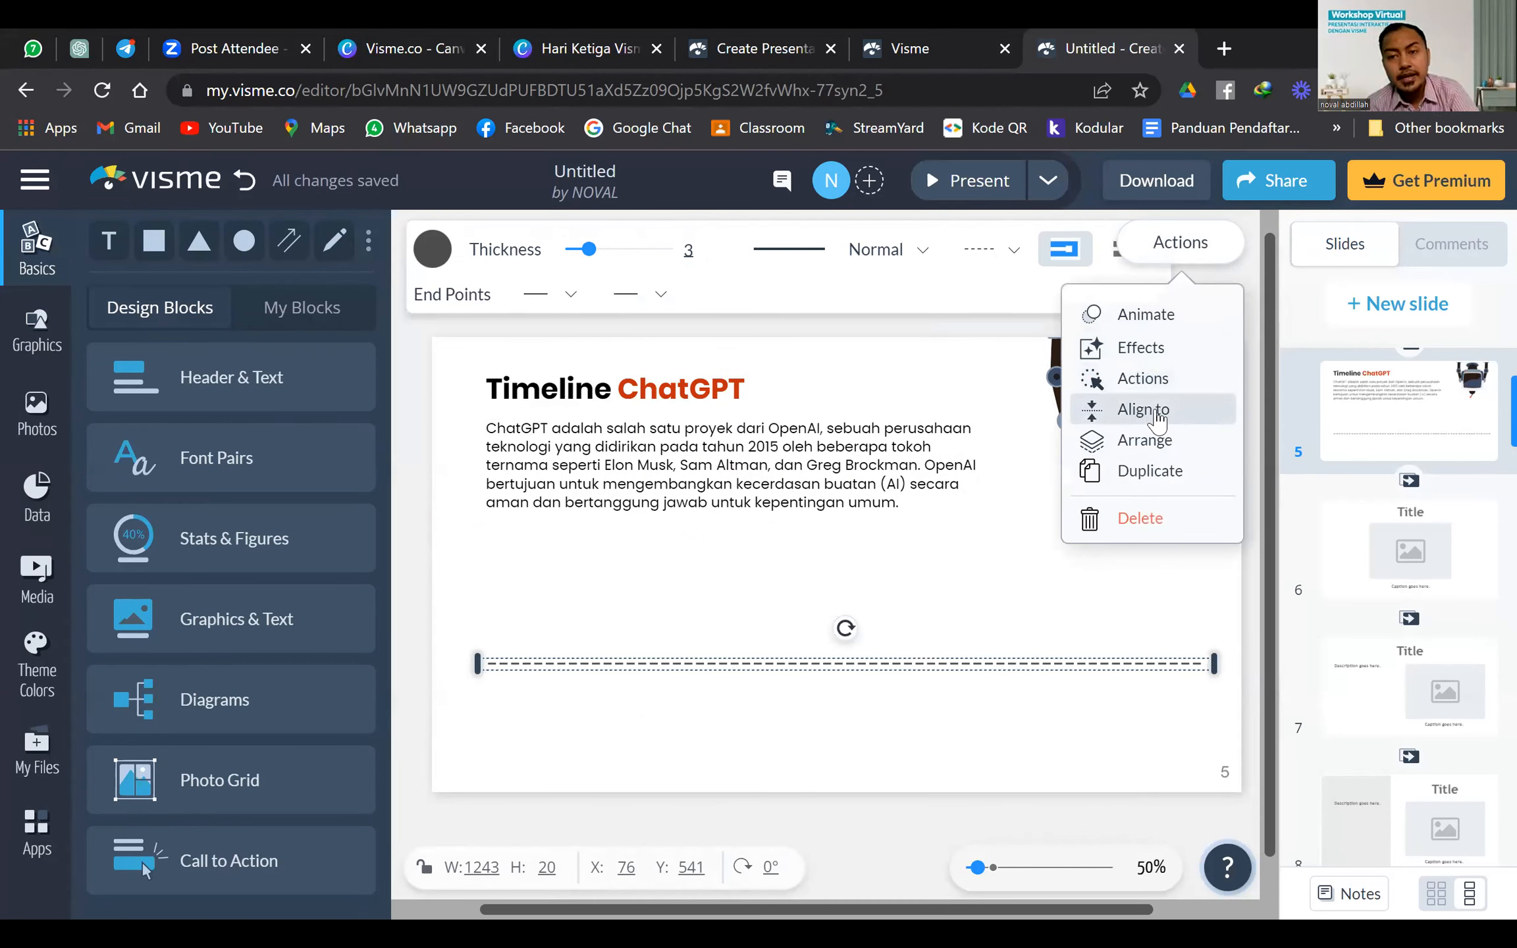
left_click(1144, 410)
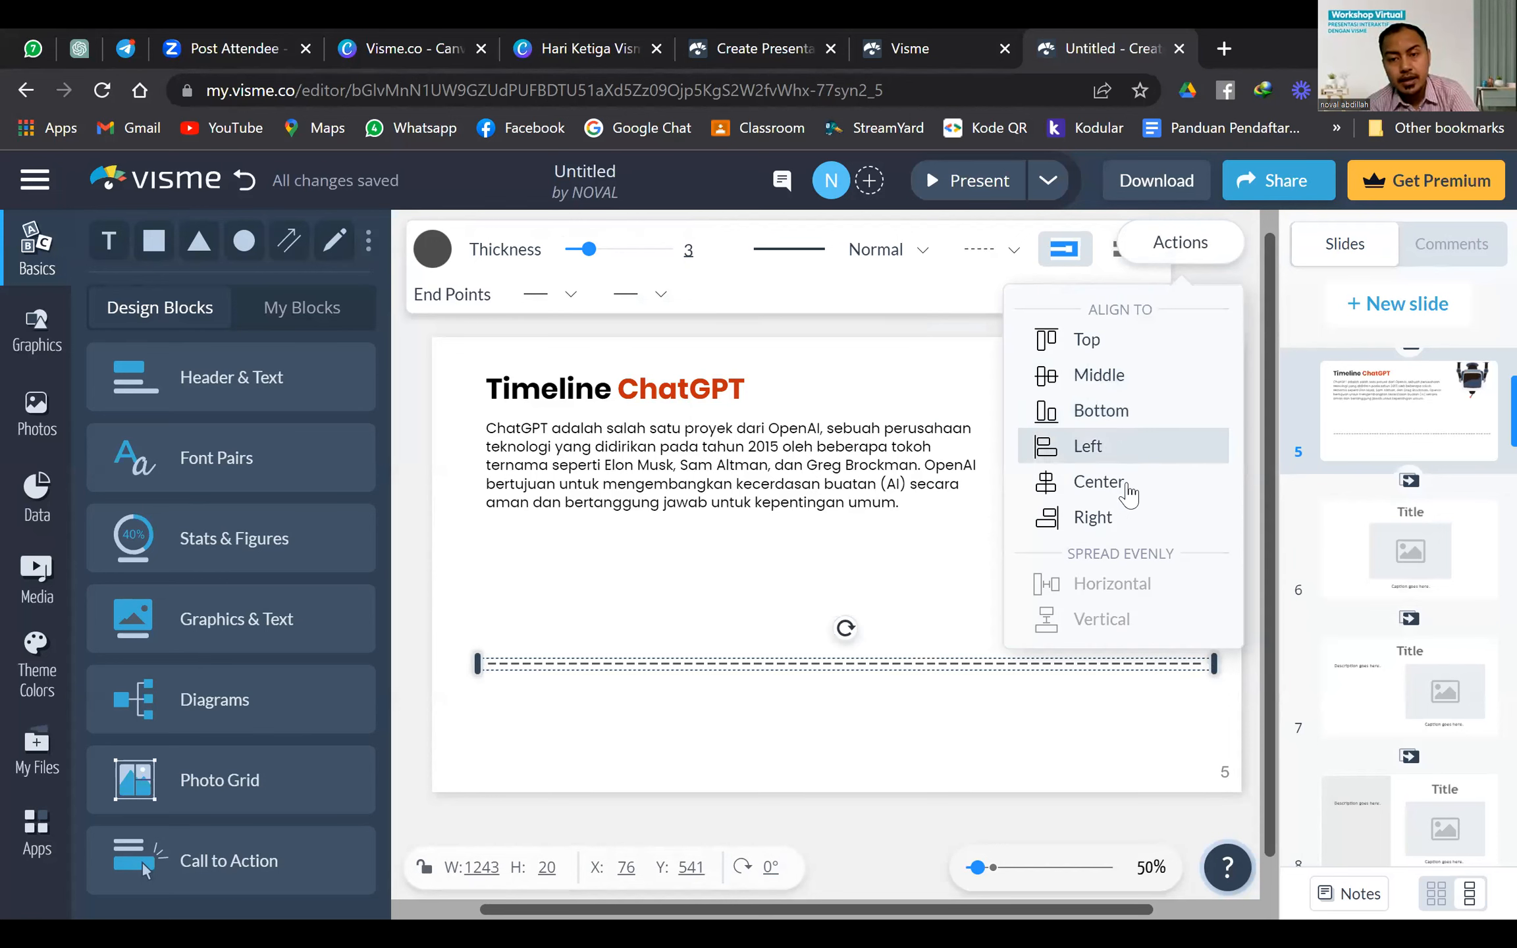
left_click(1128, 489)
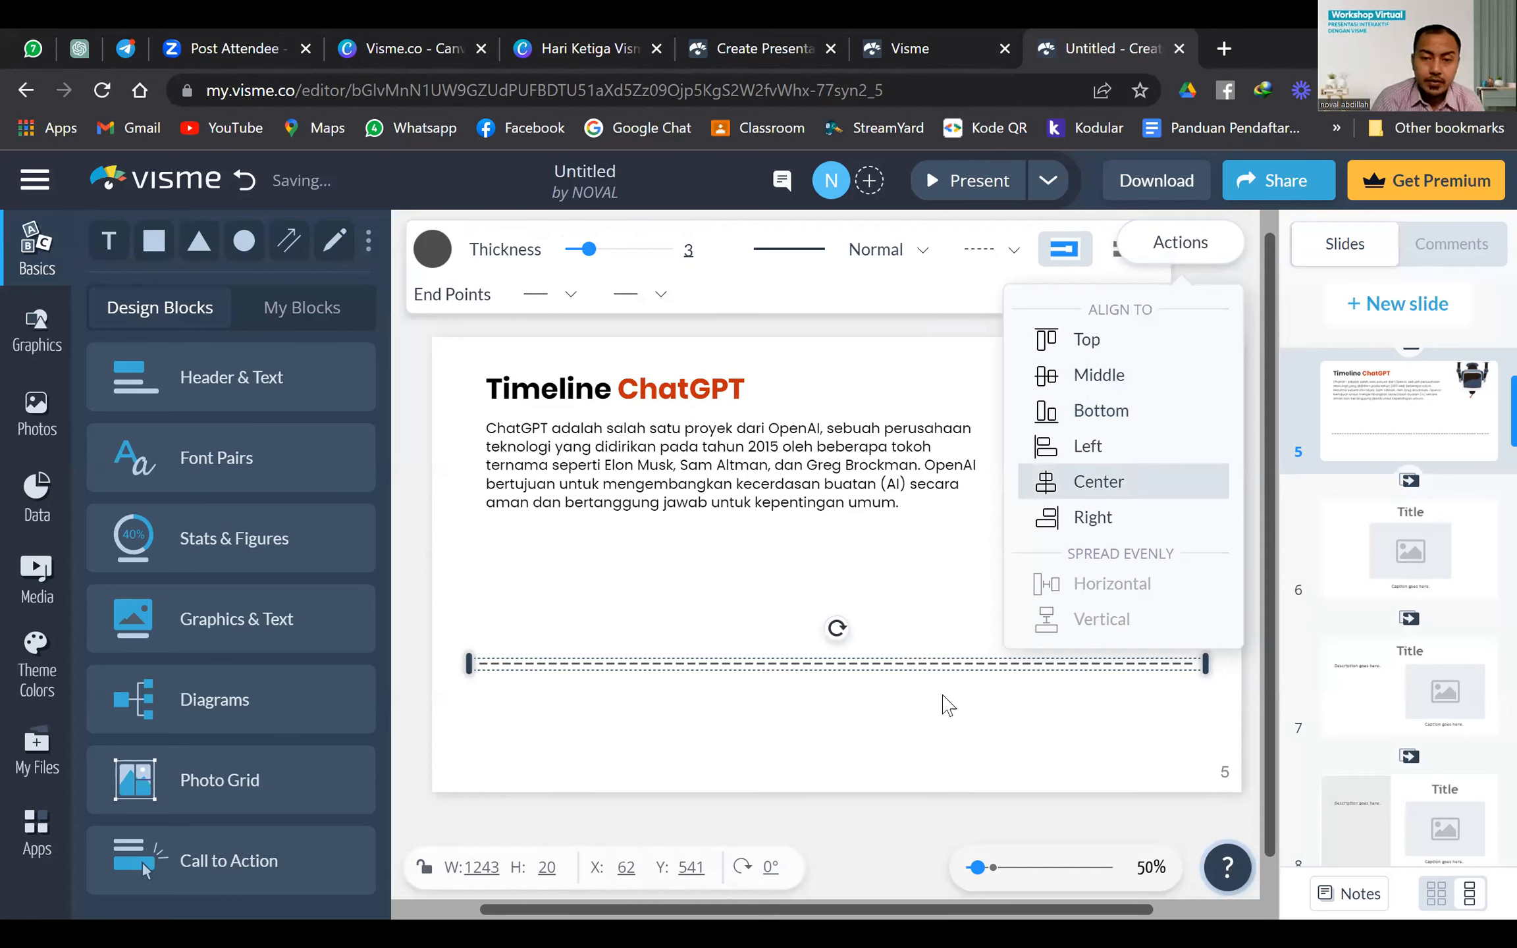
left_click(963, 732)
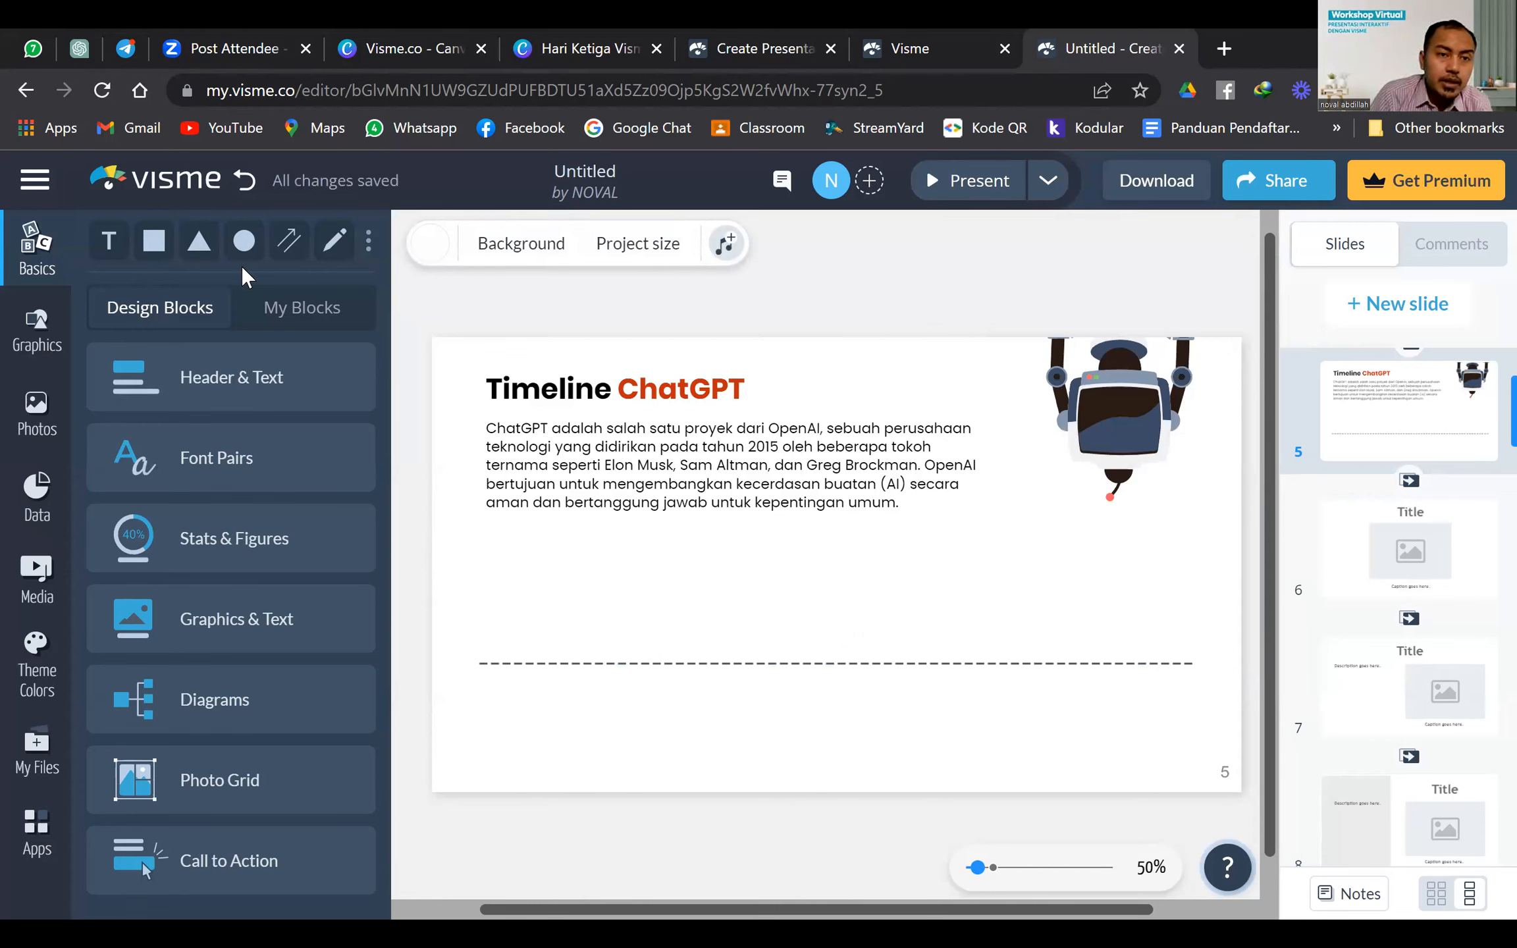
left_click(157, 243)
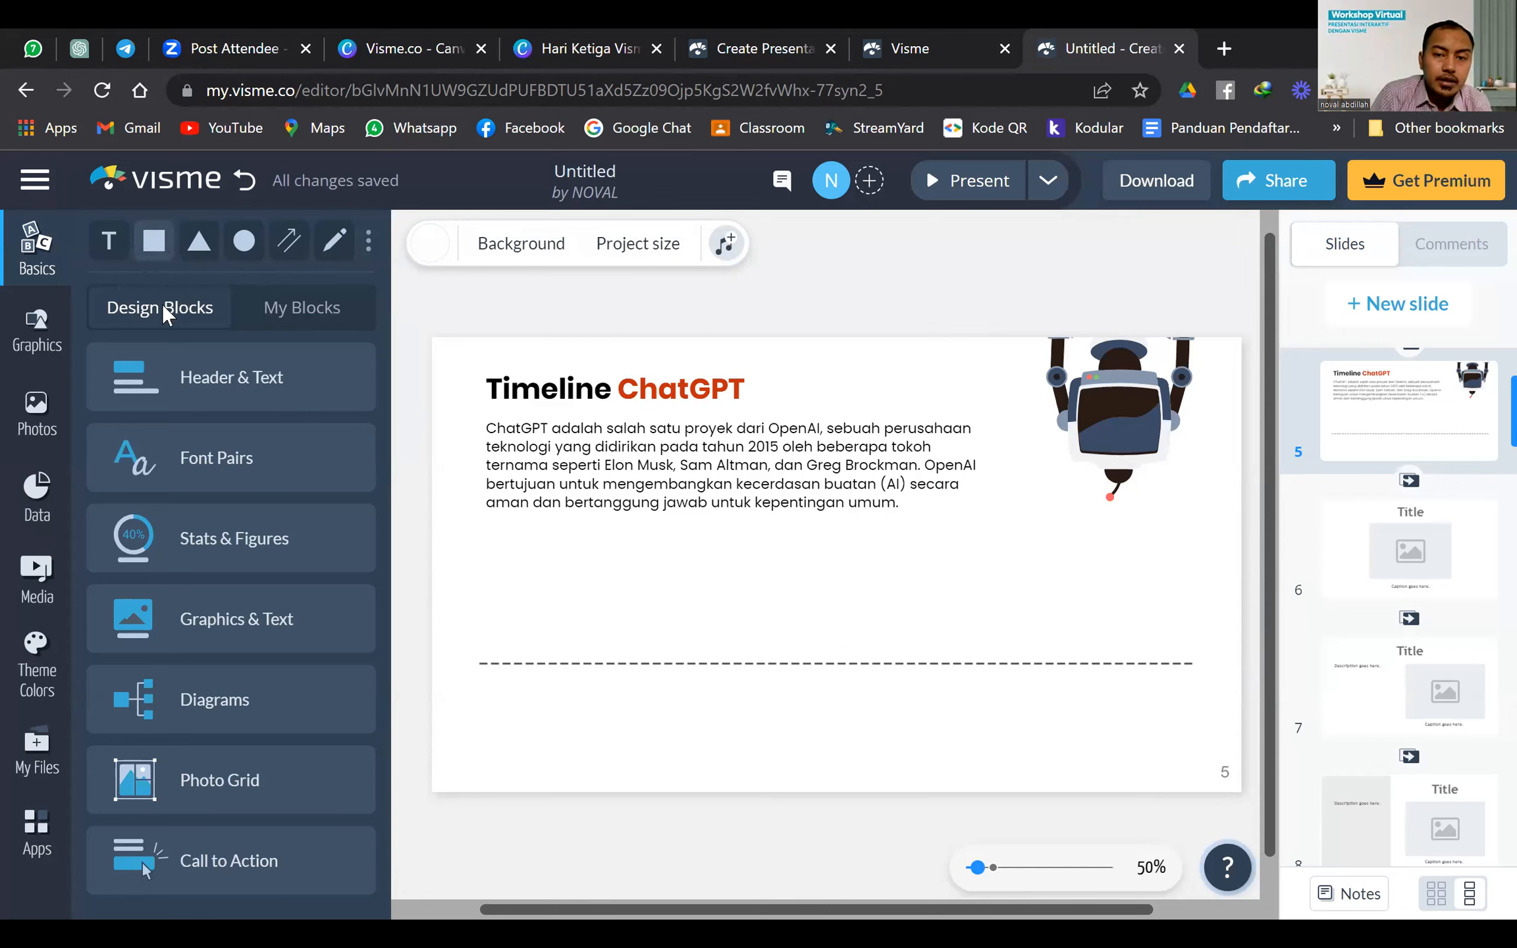
left_click(981, 586)
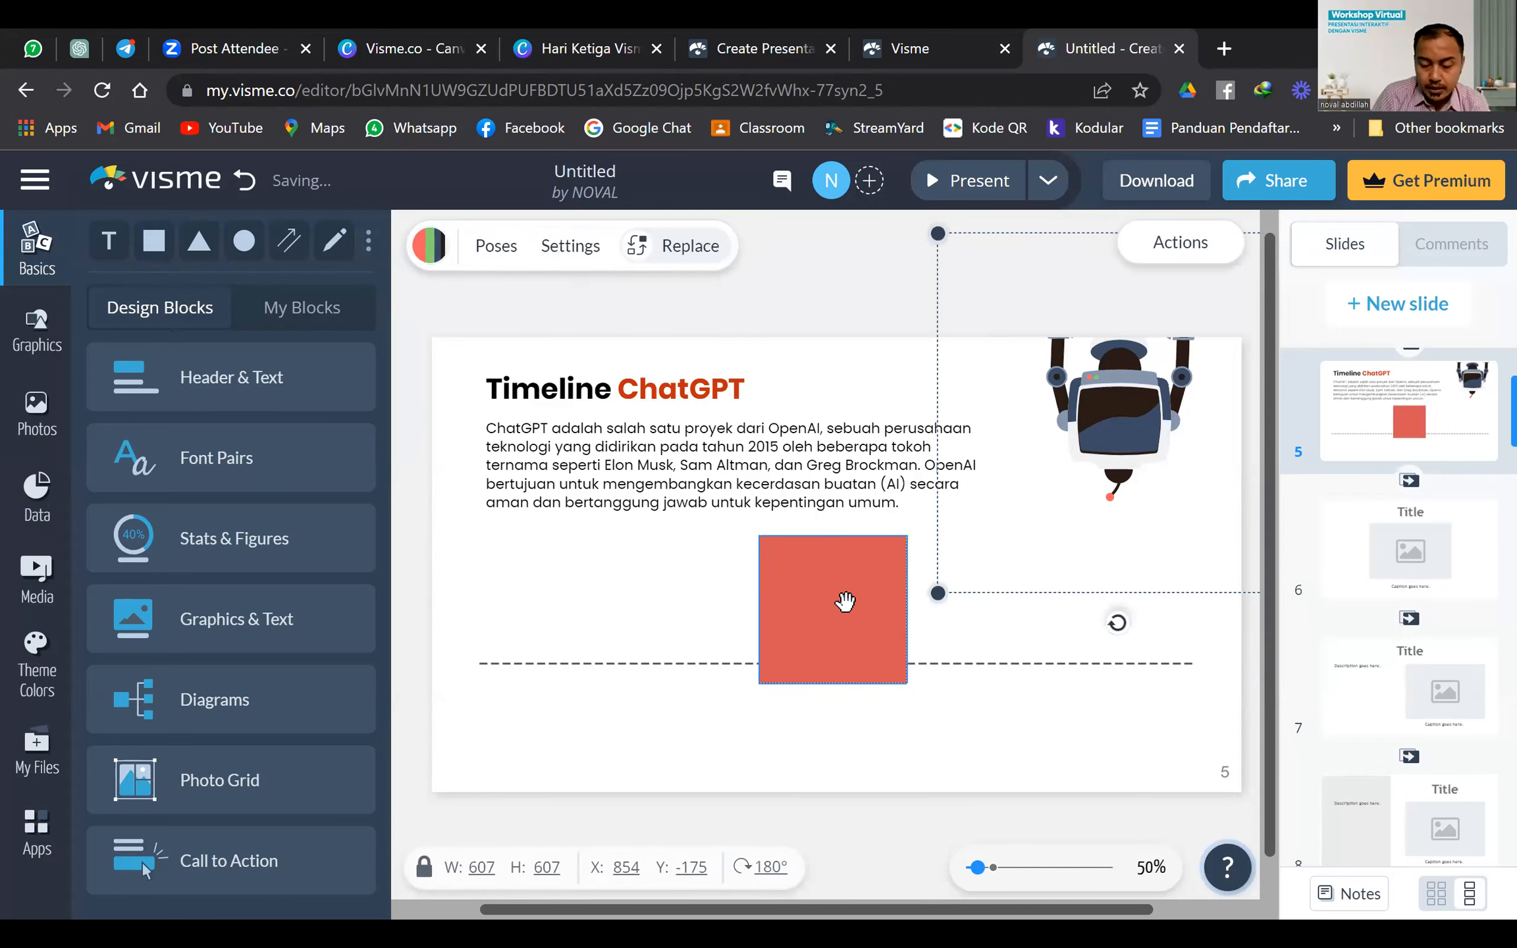
left_click(845, 601)
key("Delete")
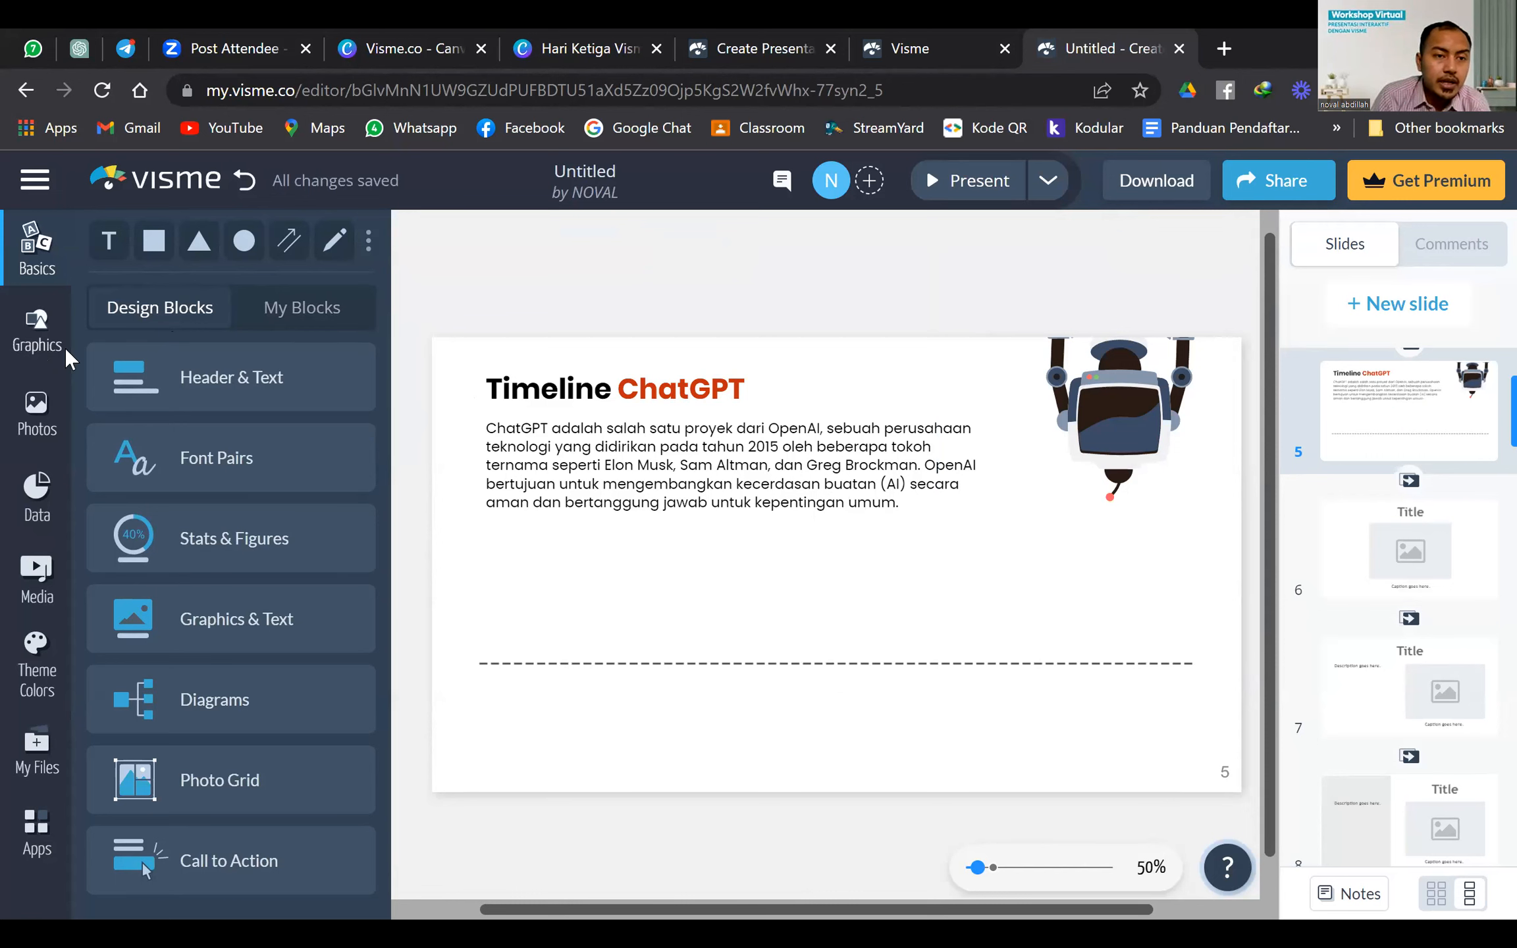
Add the orange square with rounded opposite corners from the Lines & Shapes graphics to slide 5
left_click(44, 342)
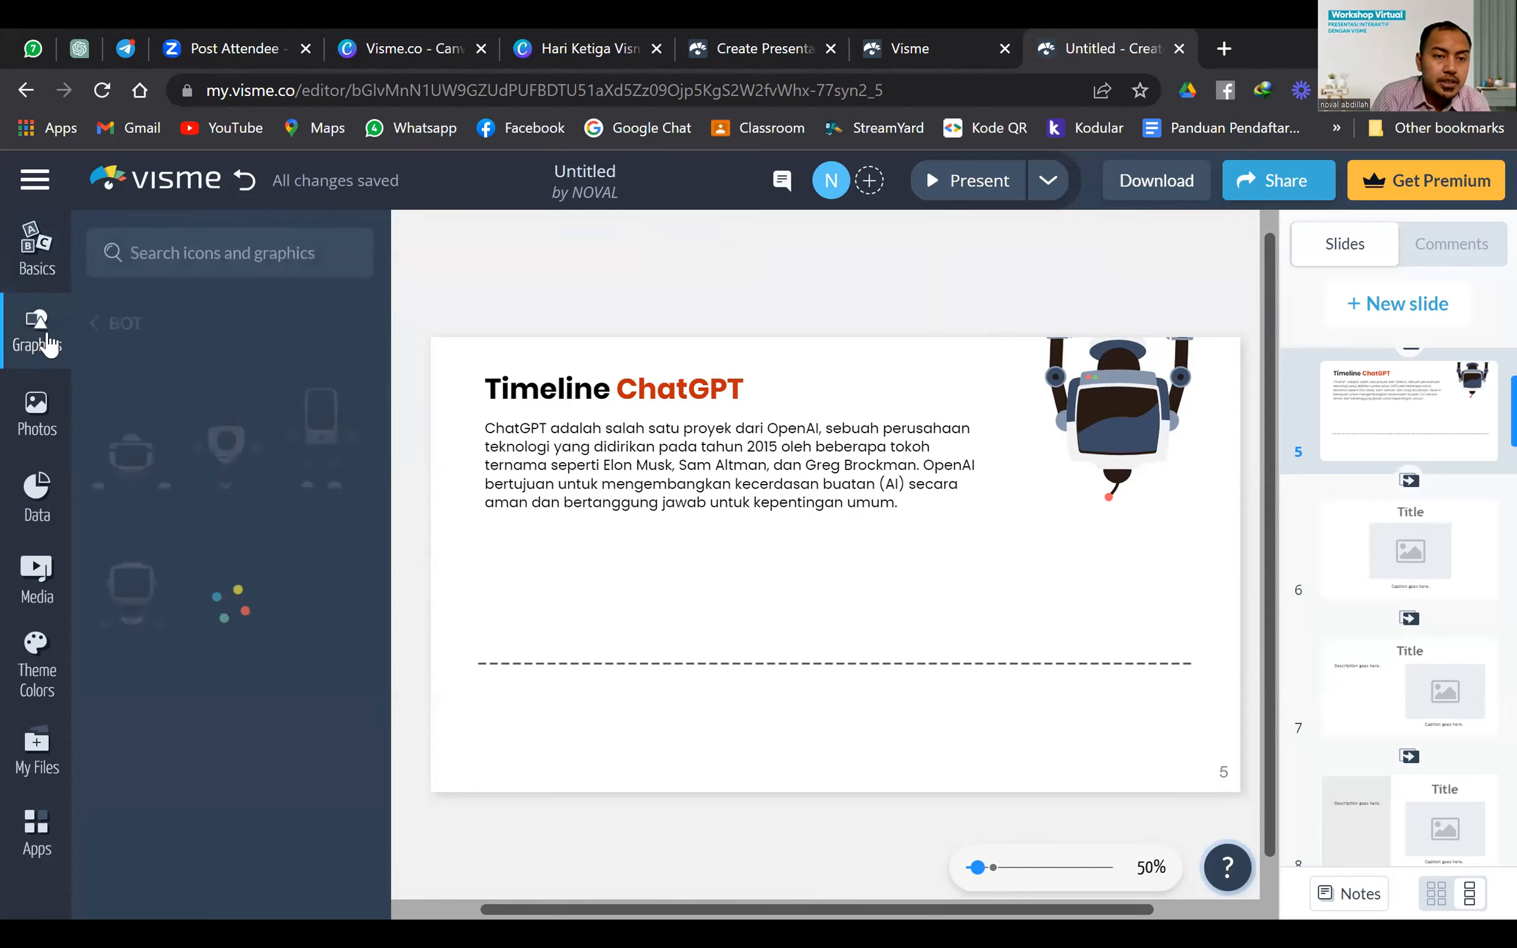
left_click(112, 326)
left_click(105, 309)
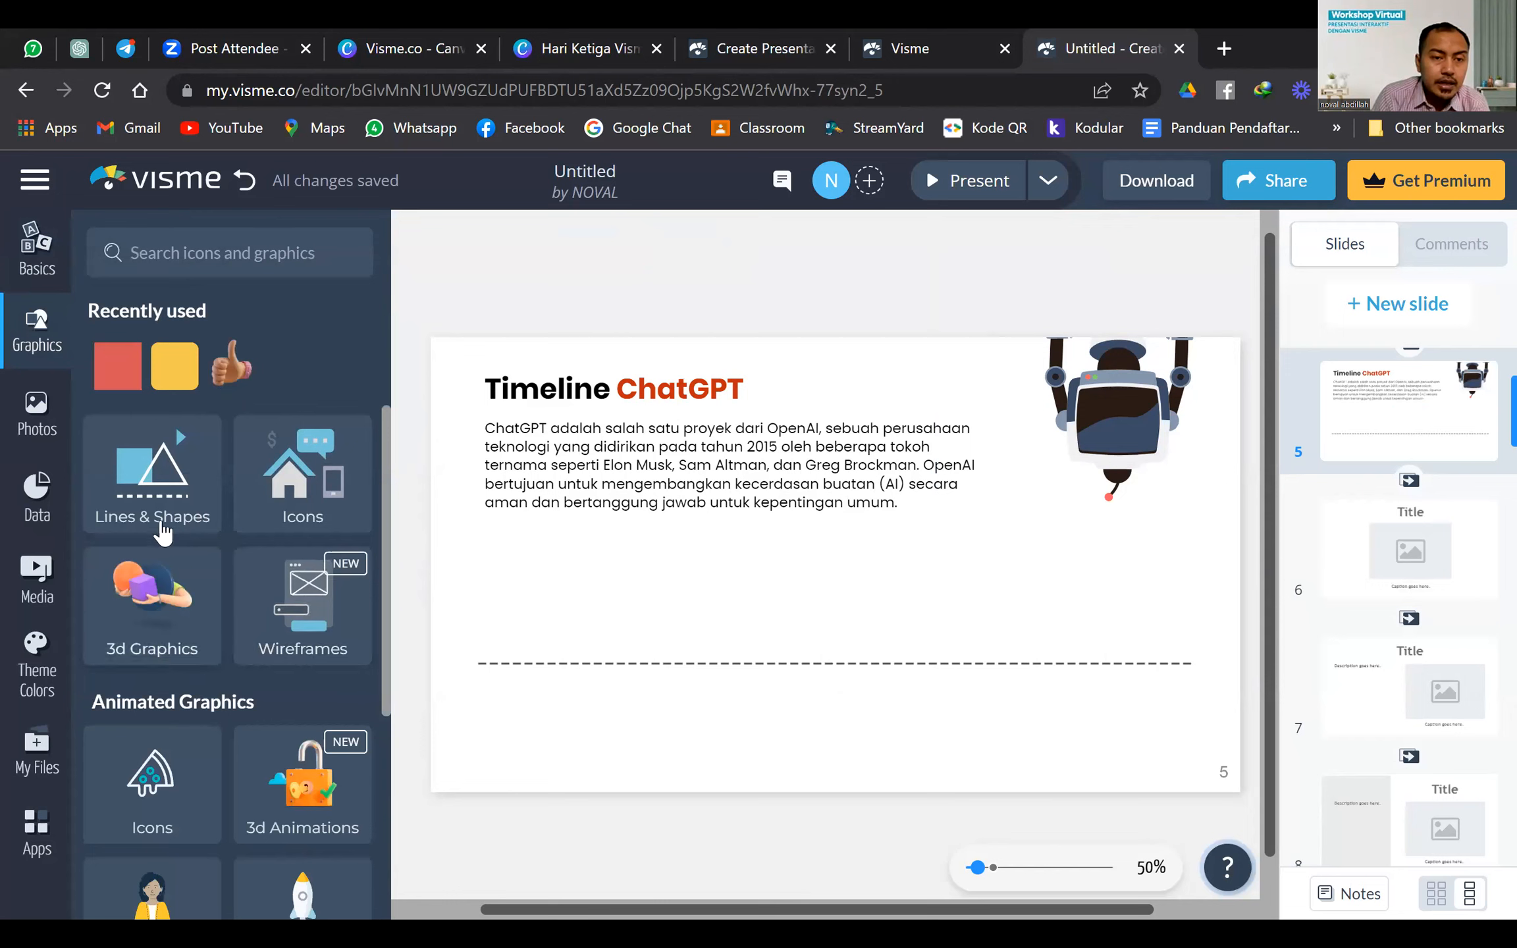
left_click(135, 473)
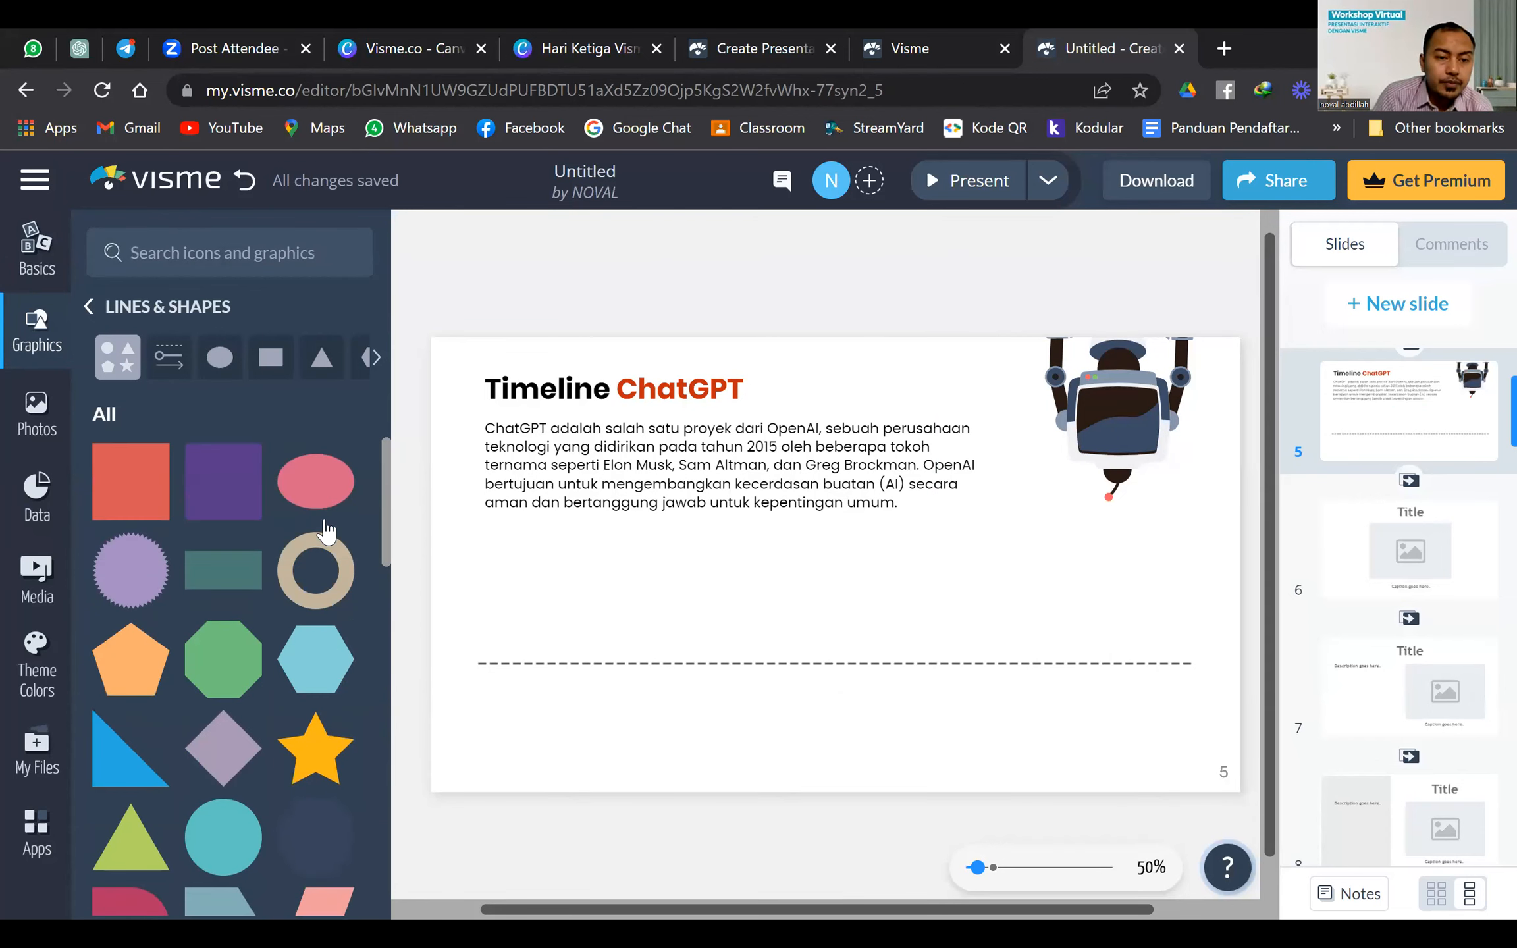
scroll(325, 530, "down", 5)
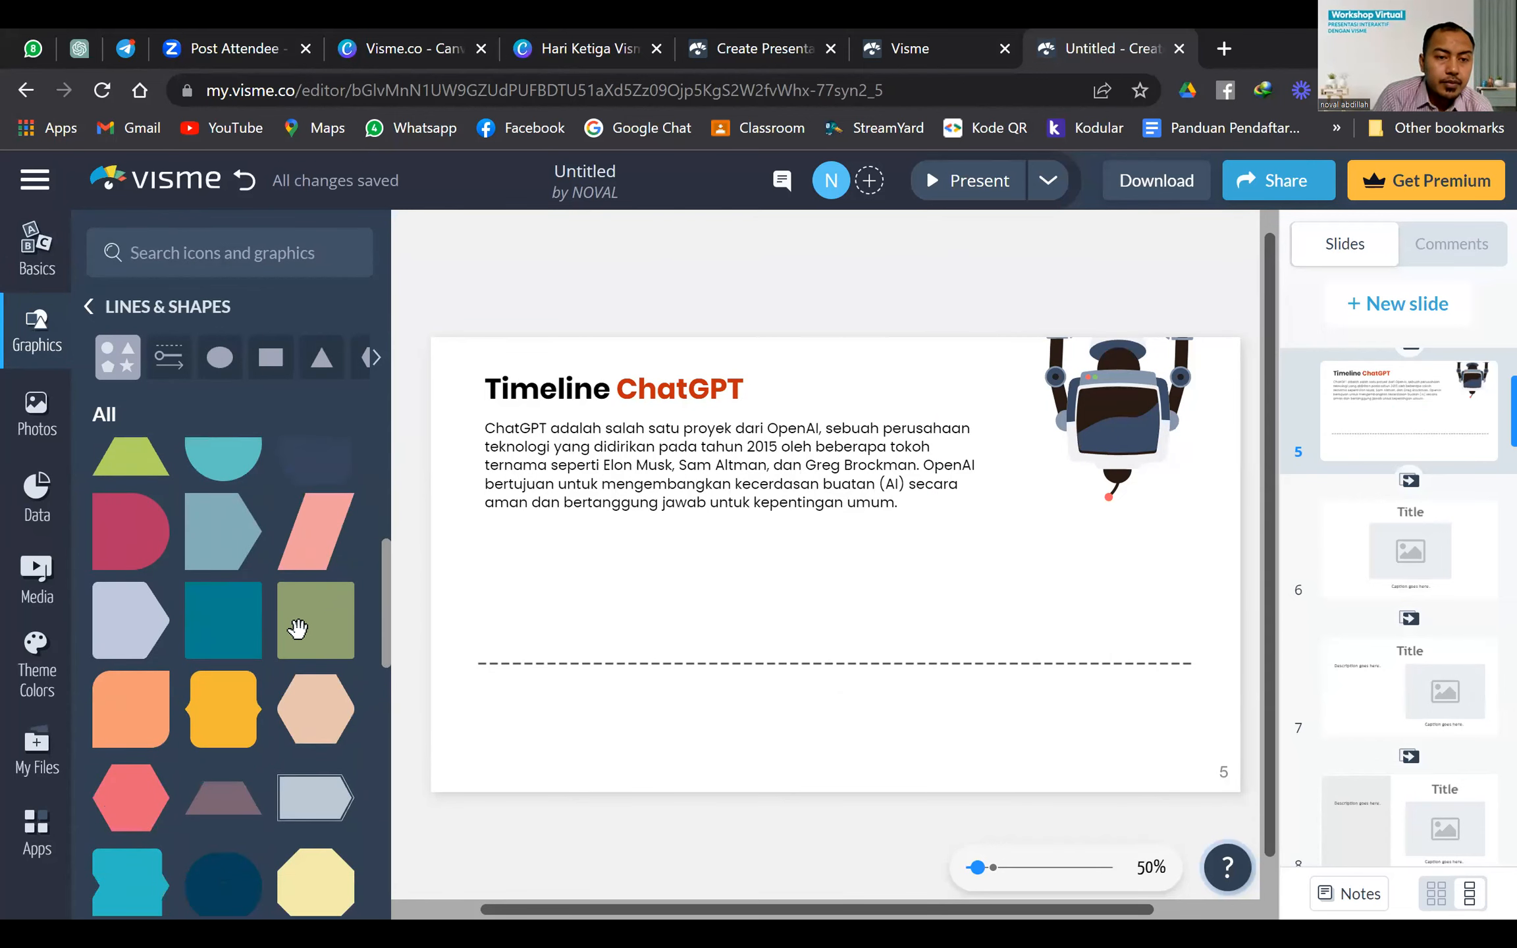
scroll(298, 629, "down", 3)
left_click(122, 518)
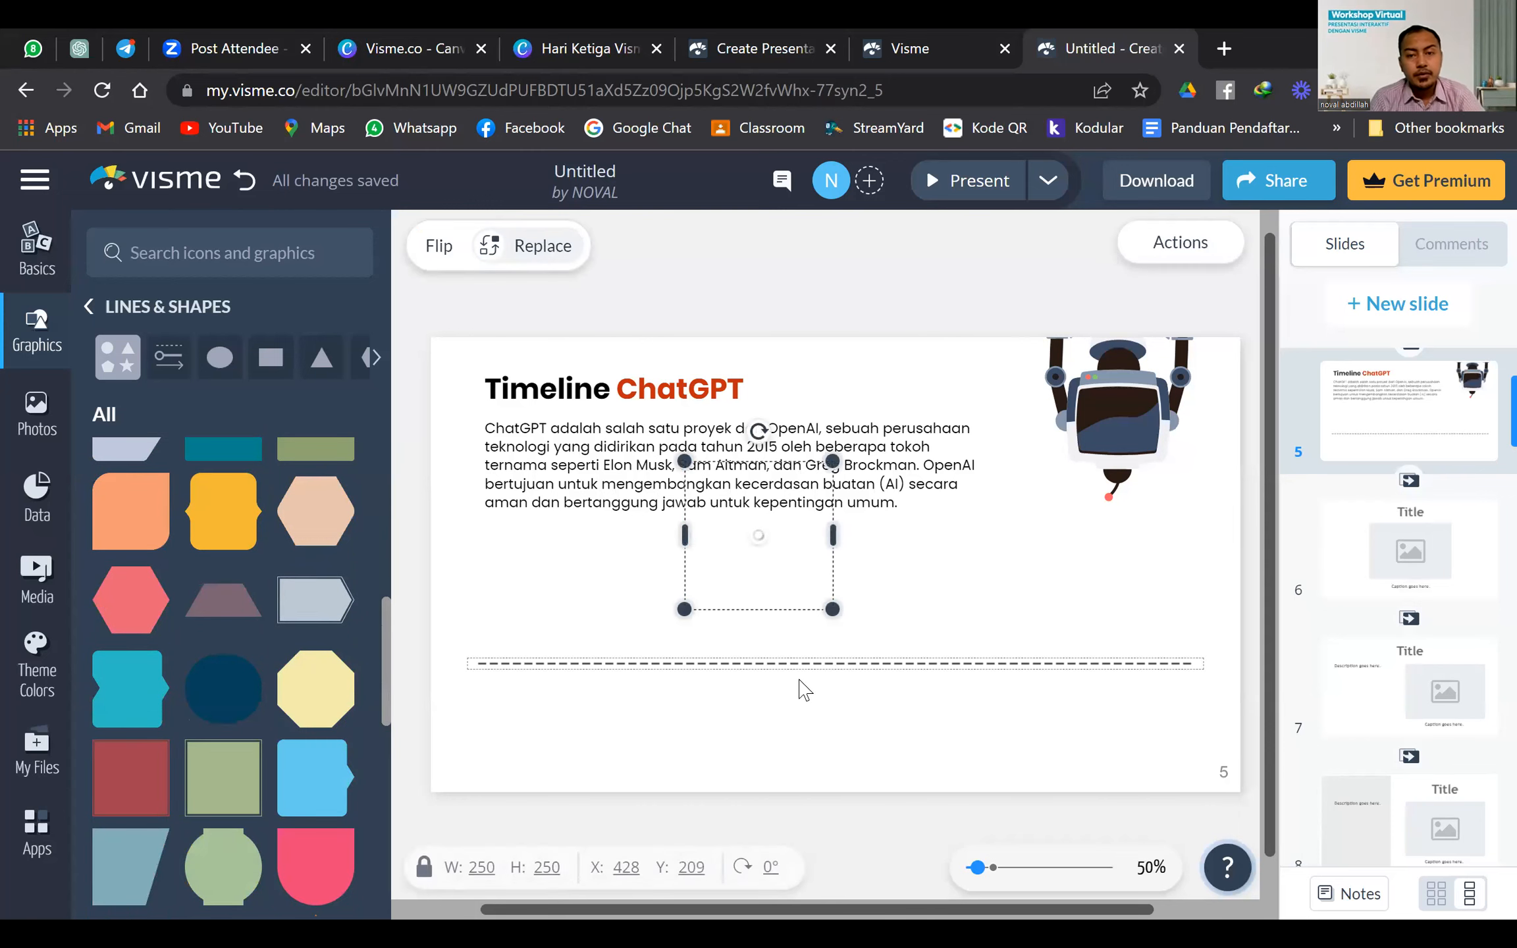
Resize the orange shape to about 128 by 48 and place it near the start of the dashed line at about X 118, Y 527
left_click_drag(833, 535, 1069, 549)
left_click_drag(1069, 610, 831, 513)
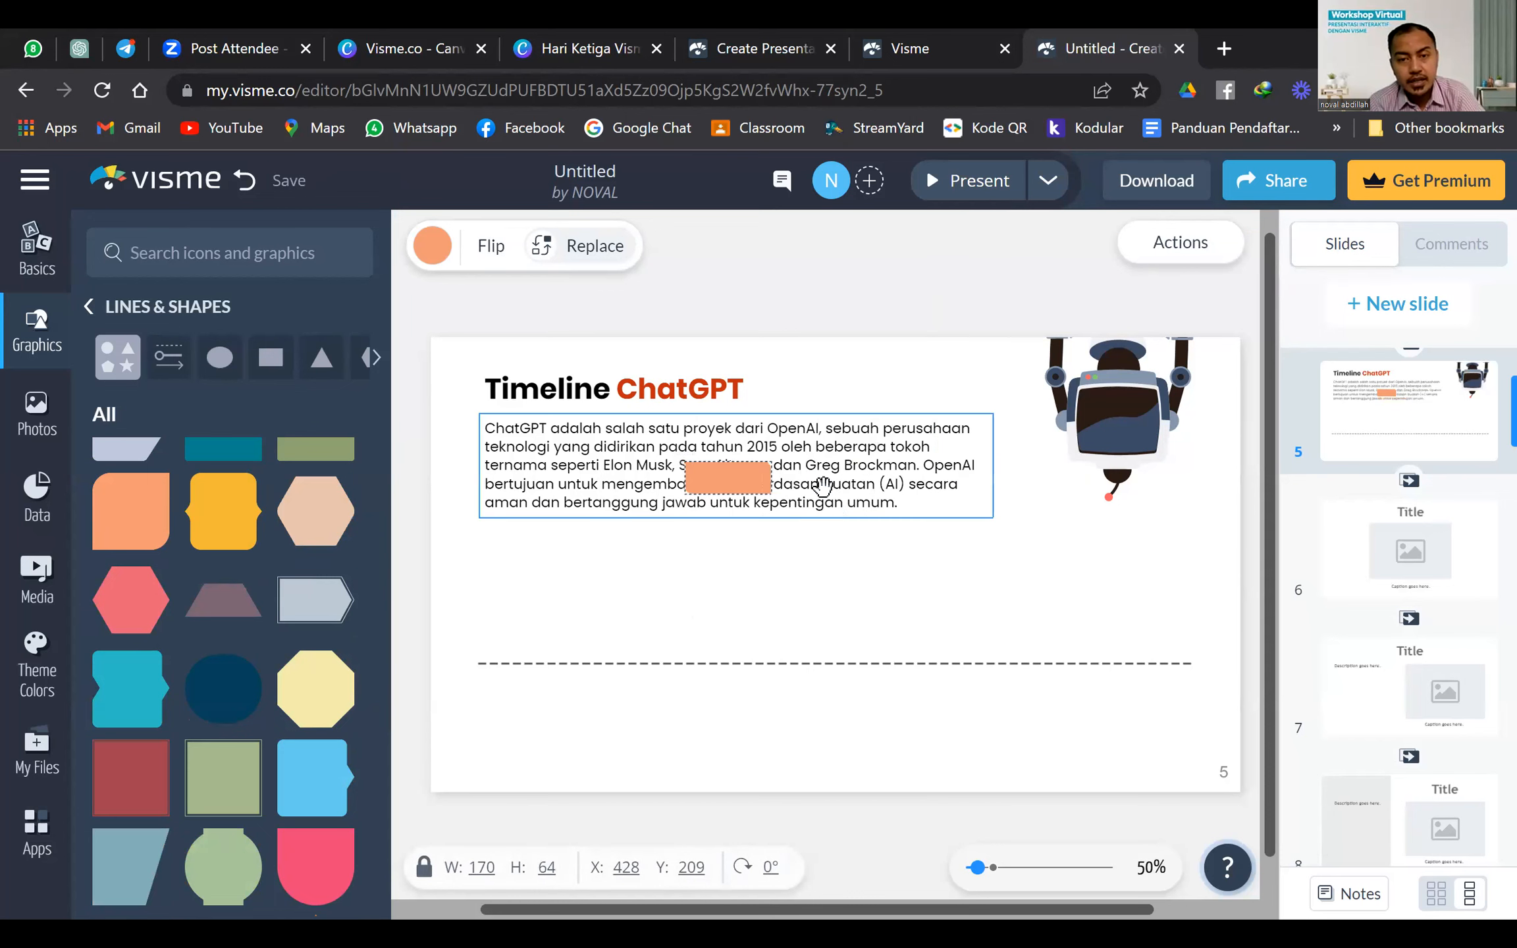
left_click_drag(728, 515, 558, 675)
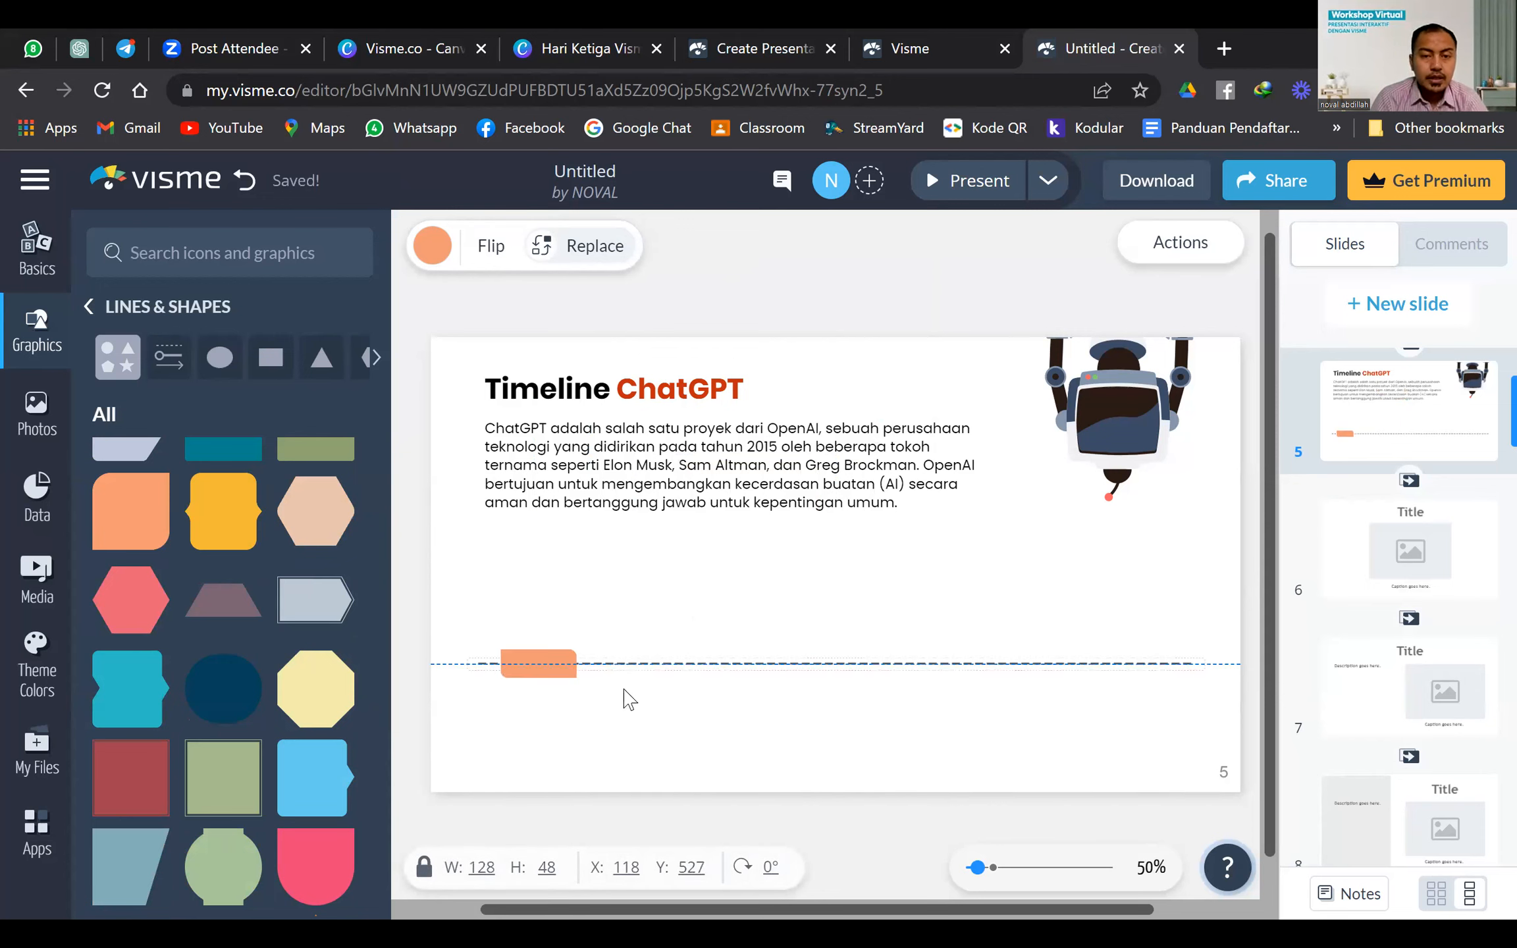
left_click(653, 737)
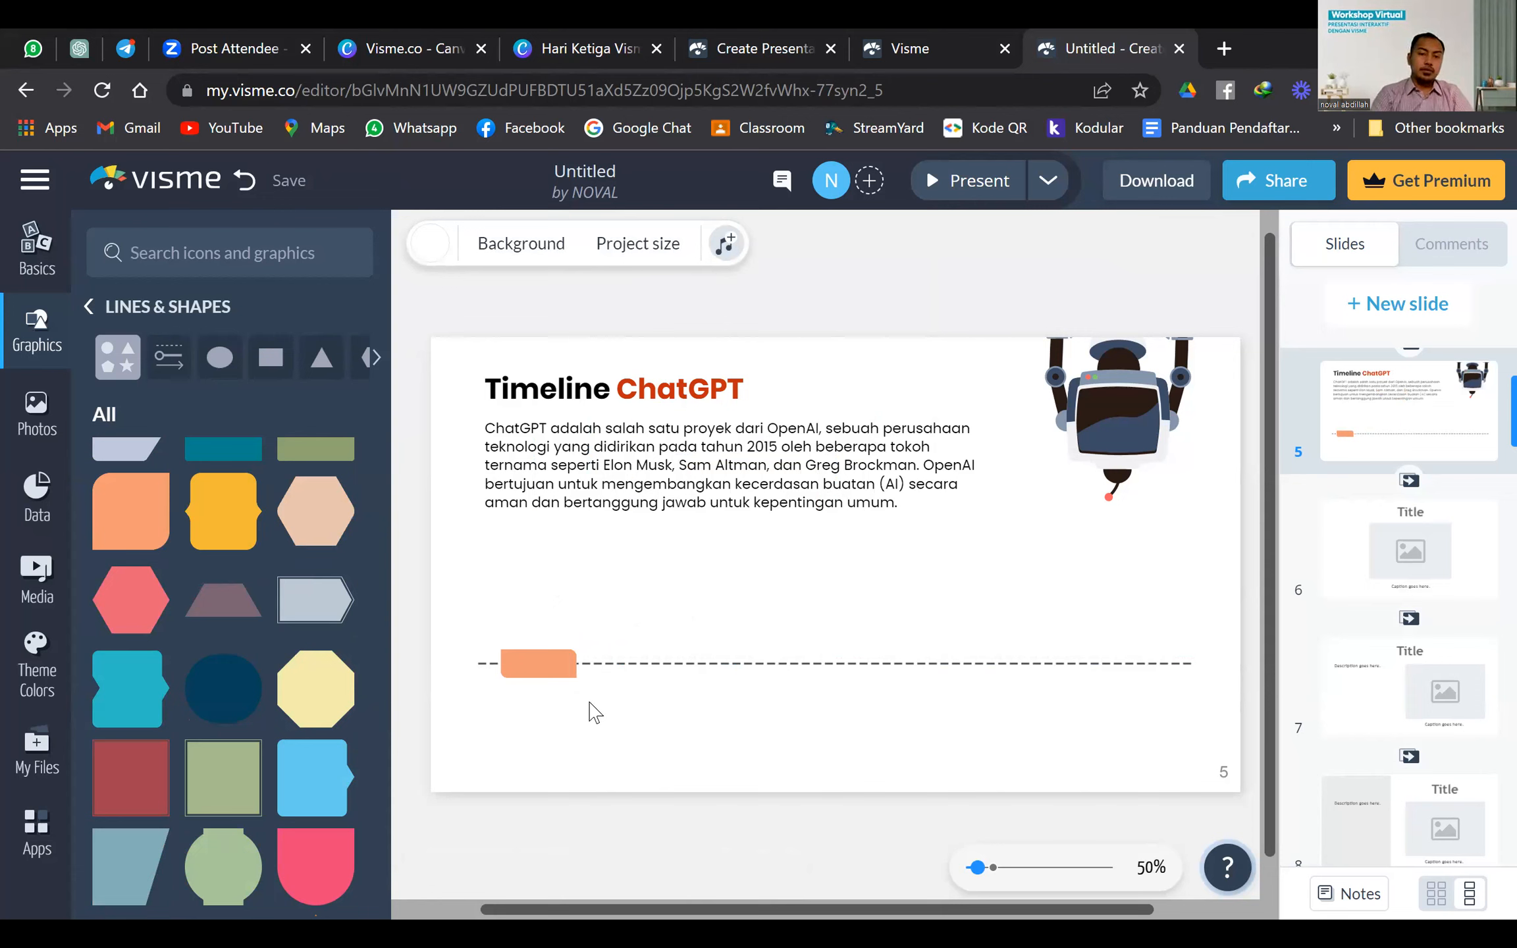
Duplicate the orange shape and place the copy beside it on the dashed line at about X 343, Y 527
left_click(553, 657)
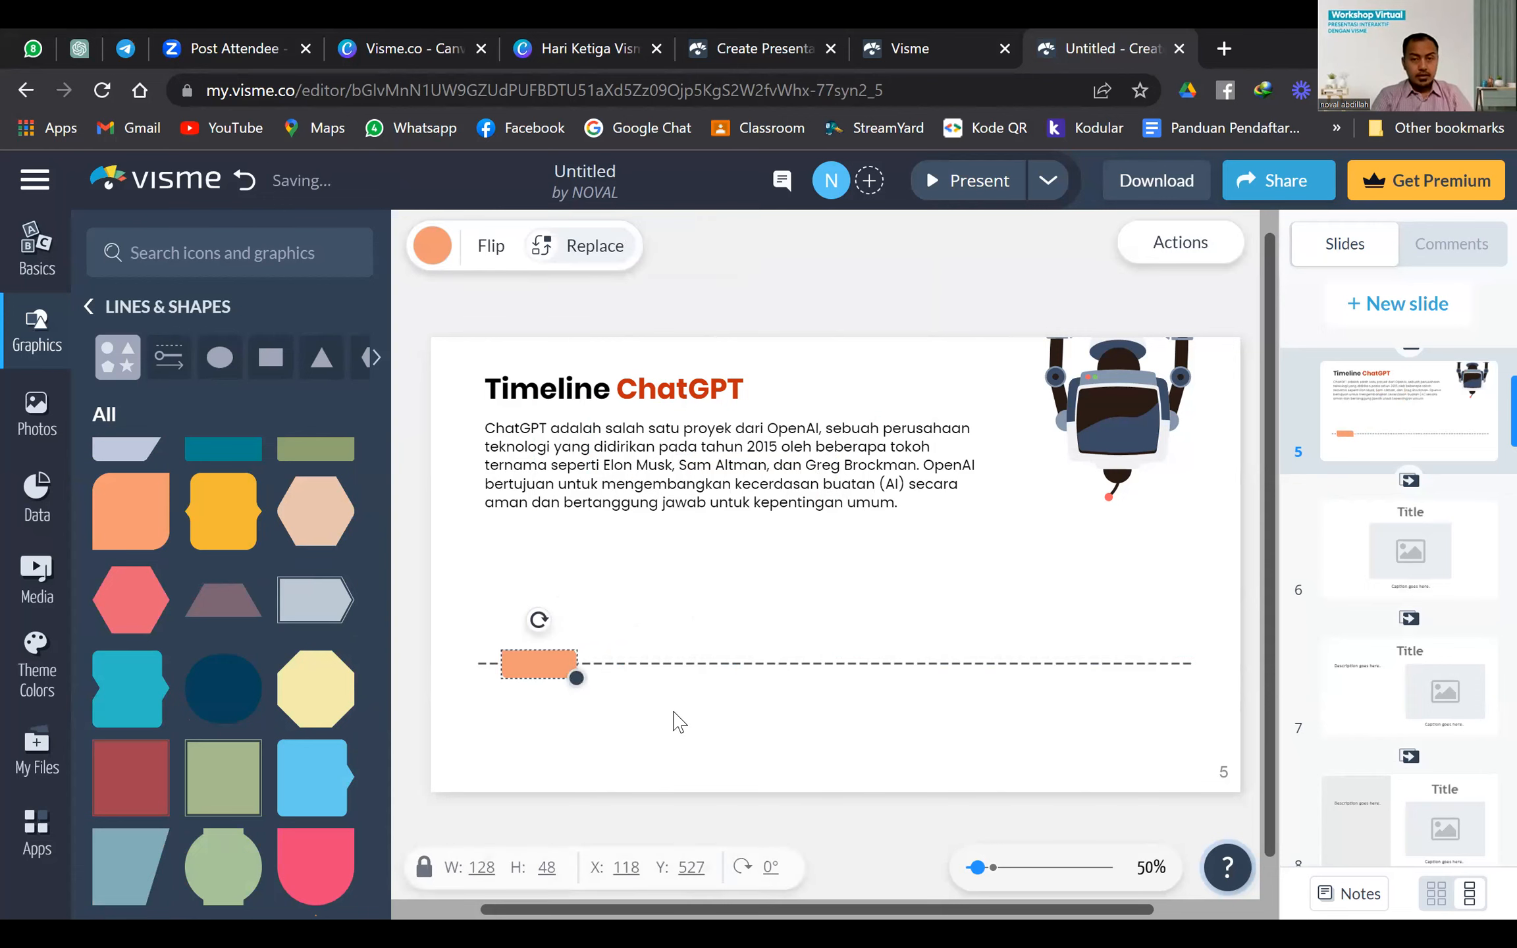
left_click(550, 704)
left_click(538, 665)
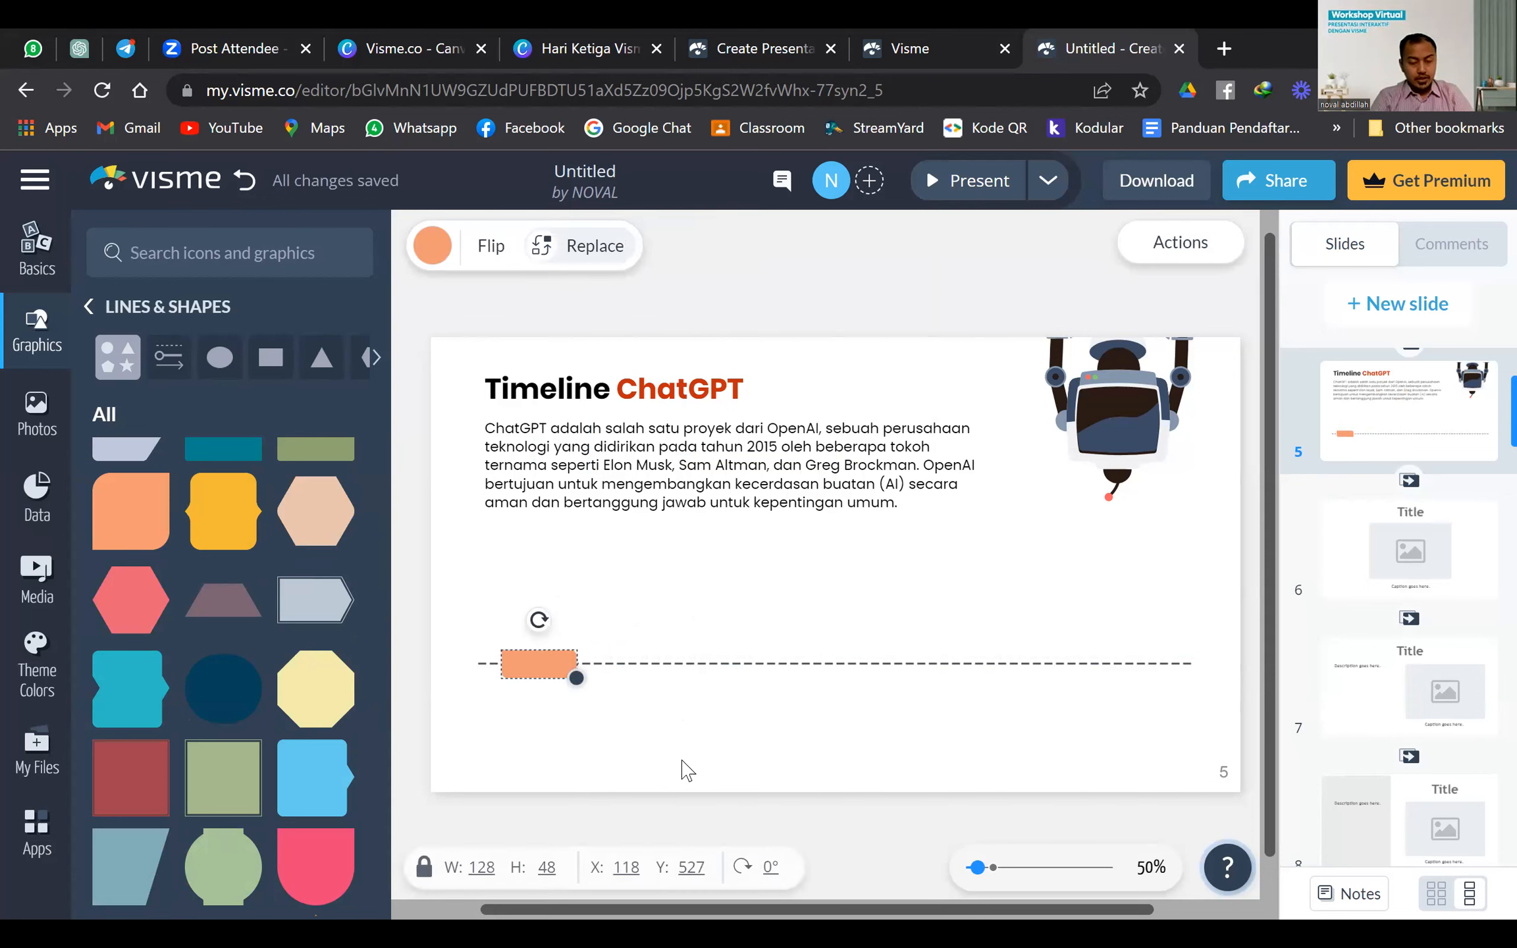
key("ctrl+d")
left_click_drag(576, 673, 671, 666)
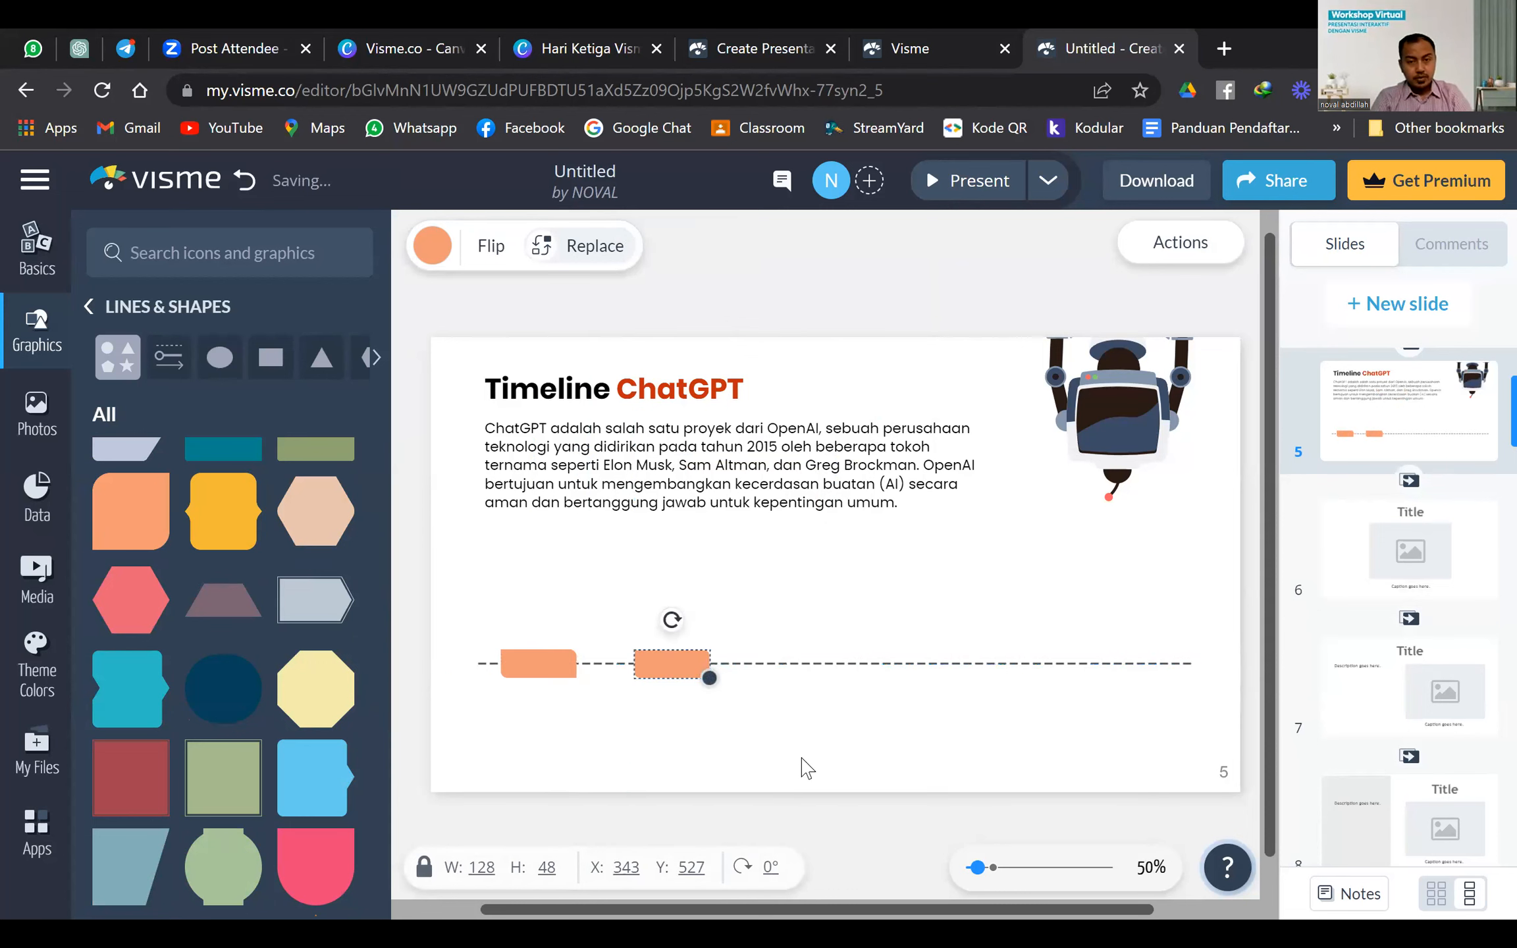
Add three more copies of the orange shape along the dashed line, with the last two at about X 928 and X 1135
left_click(567, 672)
key("ctrl+d")
left_click_drag(545, 667, 1021, 659)
left_click(551, 671)
key("ctrl+d")
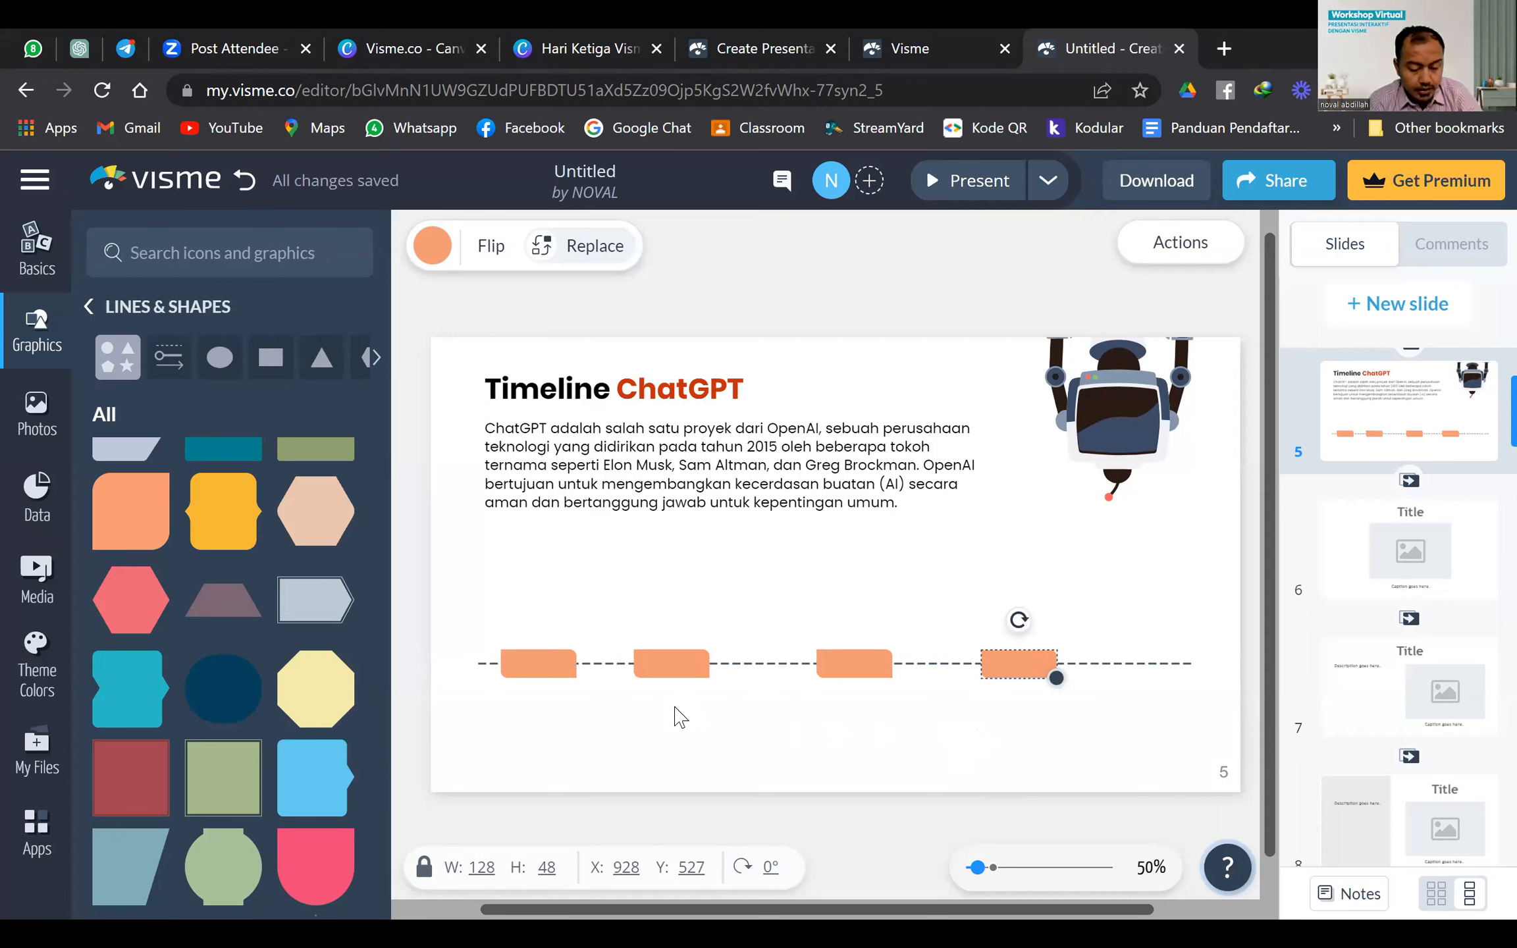
key("ctrl+v")
left_click_drag(540, 668, 1141, 663)
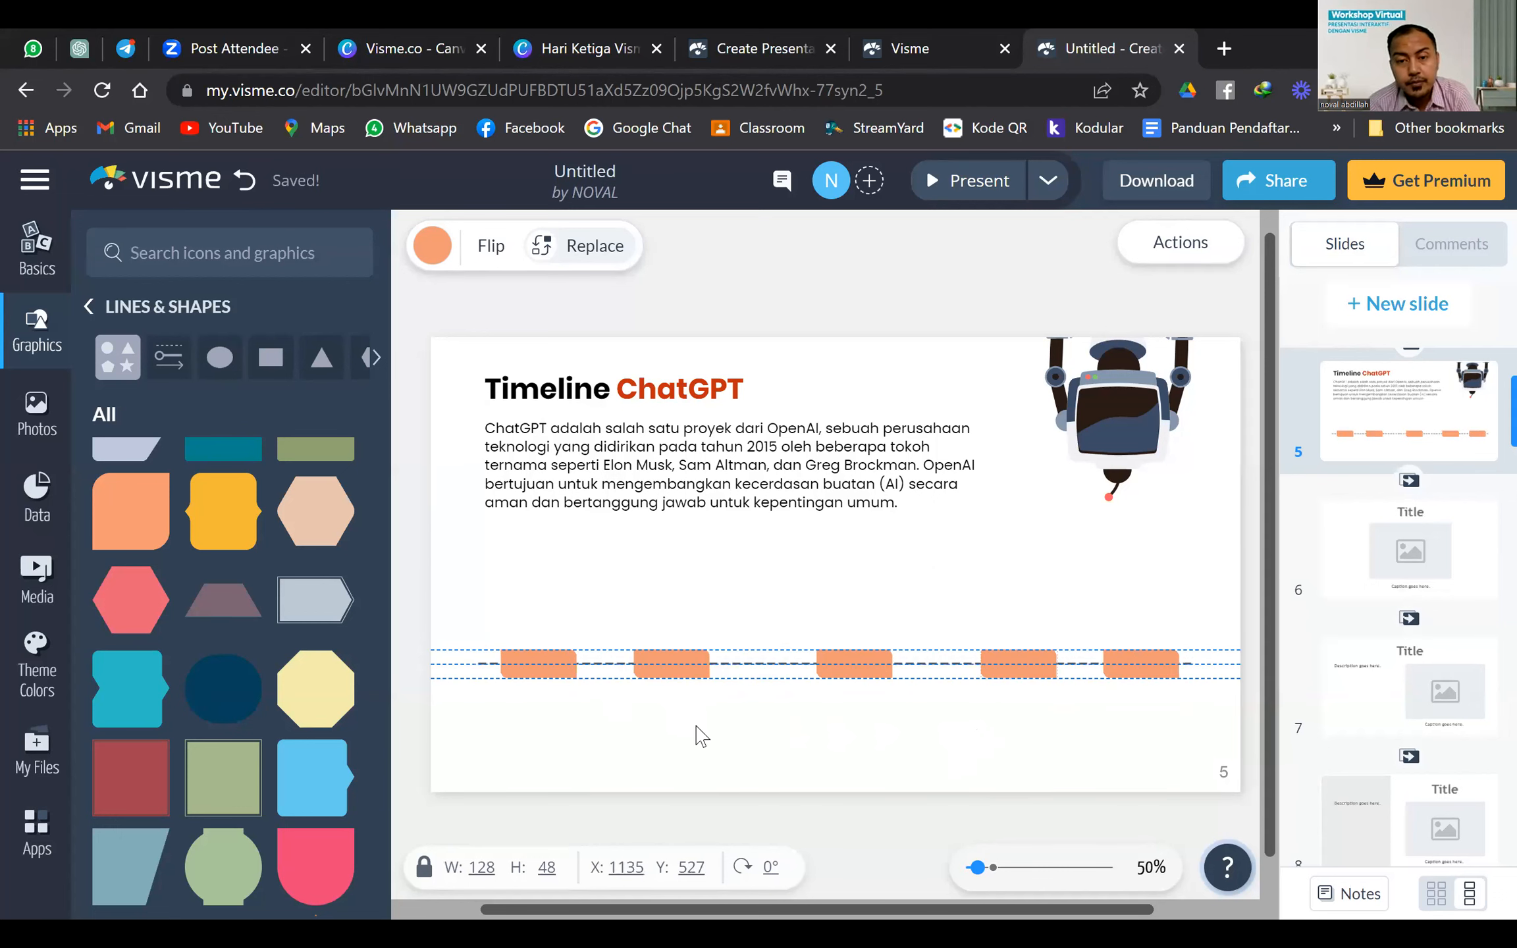
left_click(523, 690)
Select all five orange shapes on the dashed line and spread them evenly in the horizontal direction
left_click(532, 662)
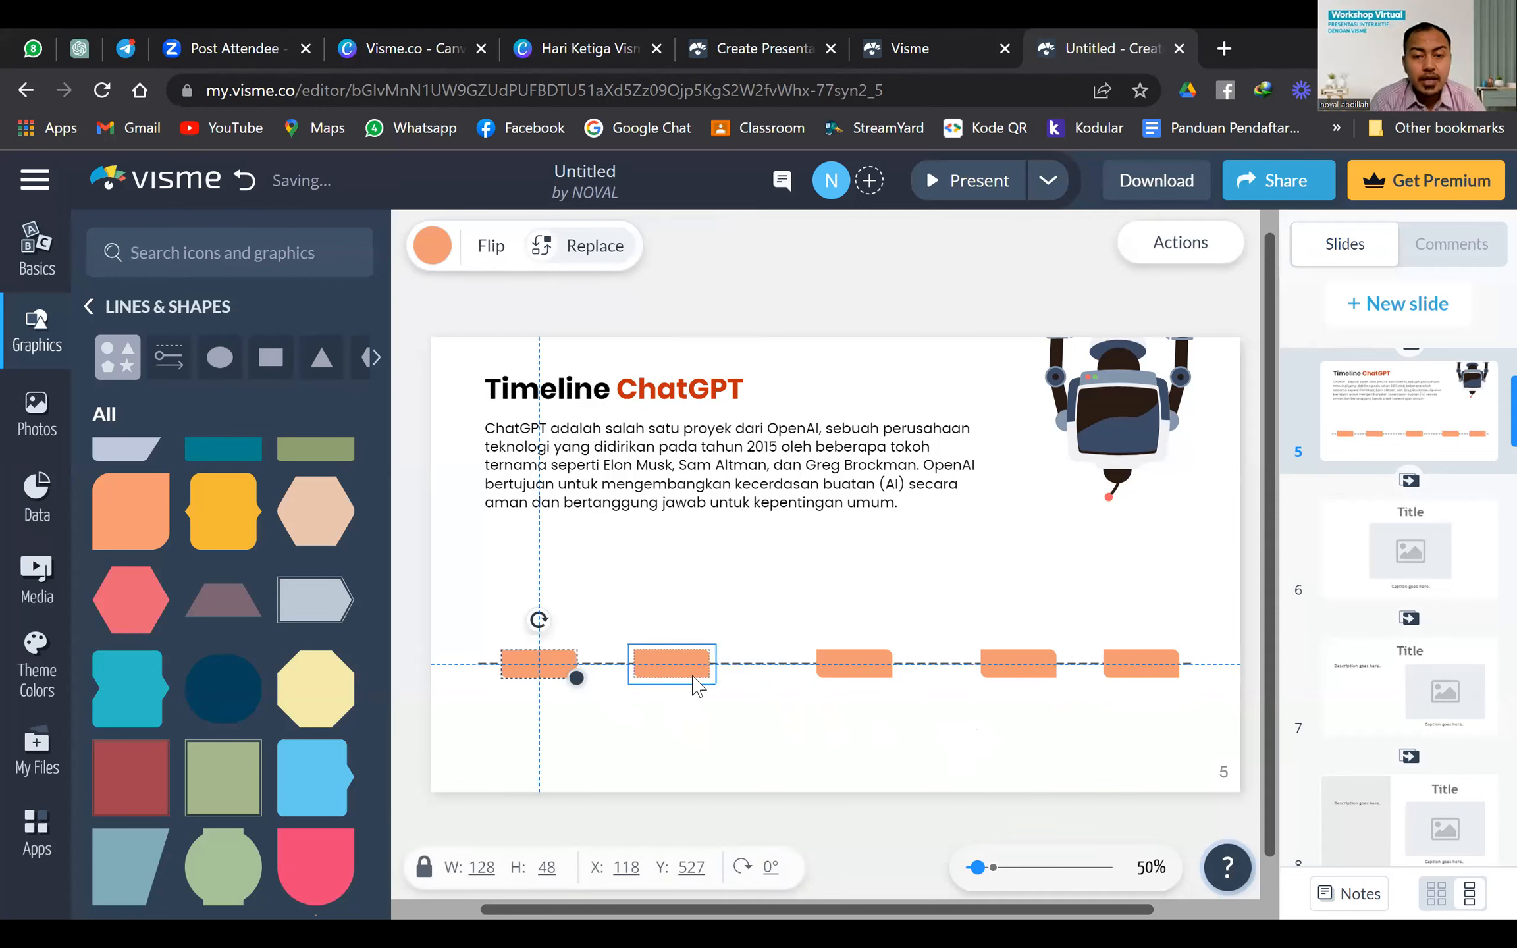
left_click(603, 724)
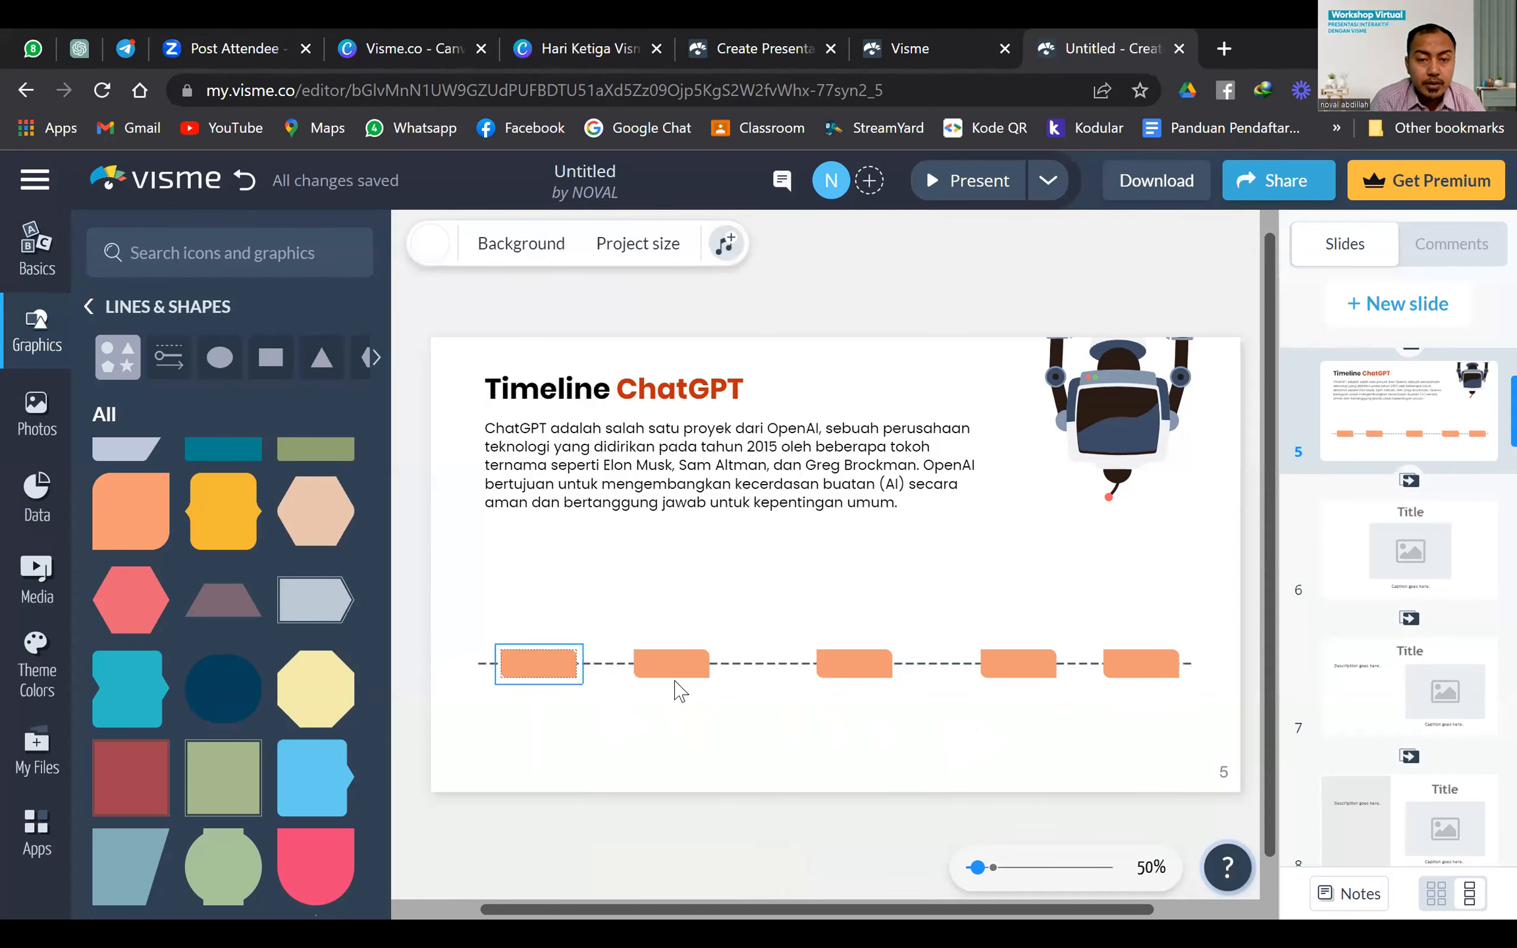
left_click(673, 673, "shift")
left_click(855, 672, "shift")
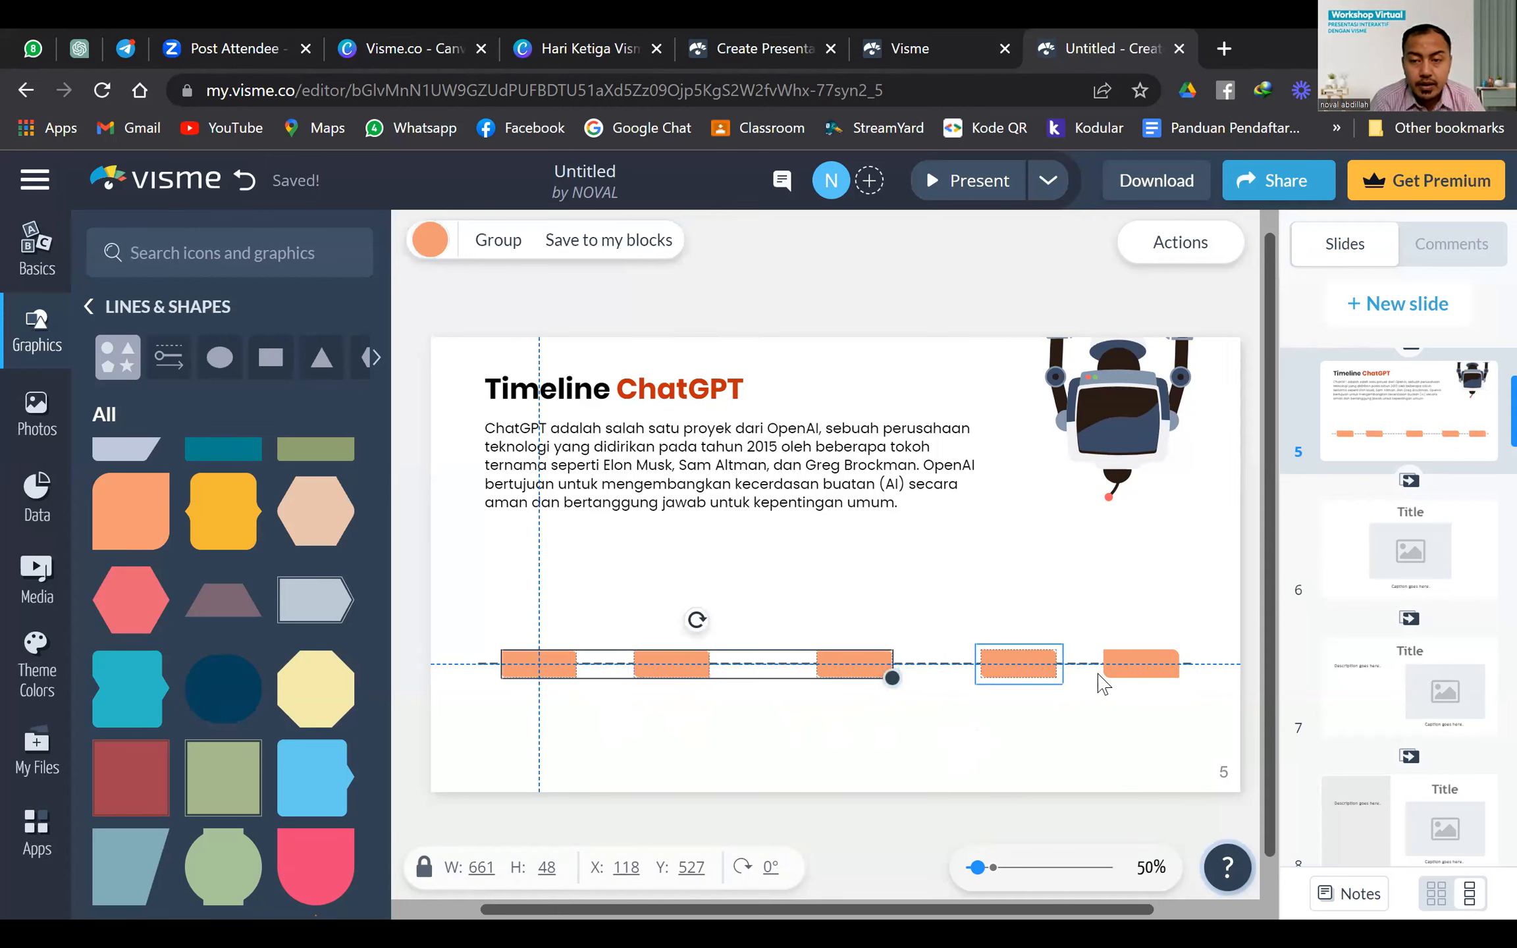
left_click(1019, 665, "shift")
left_click(1129, 671, "shift")
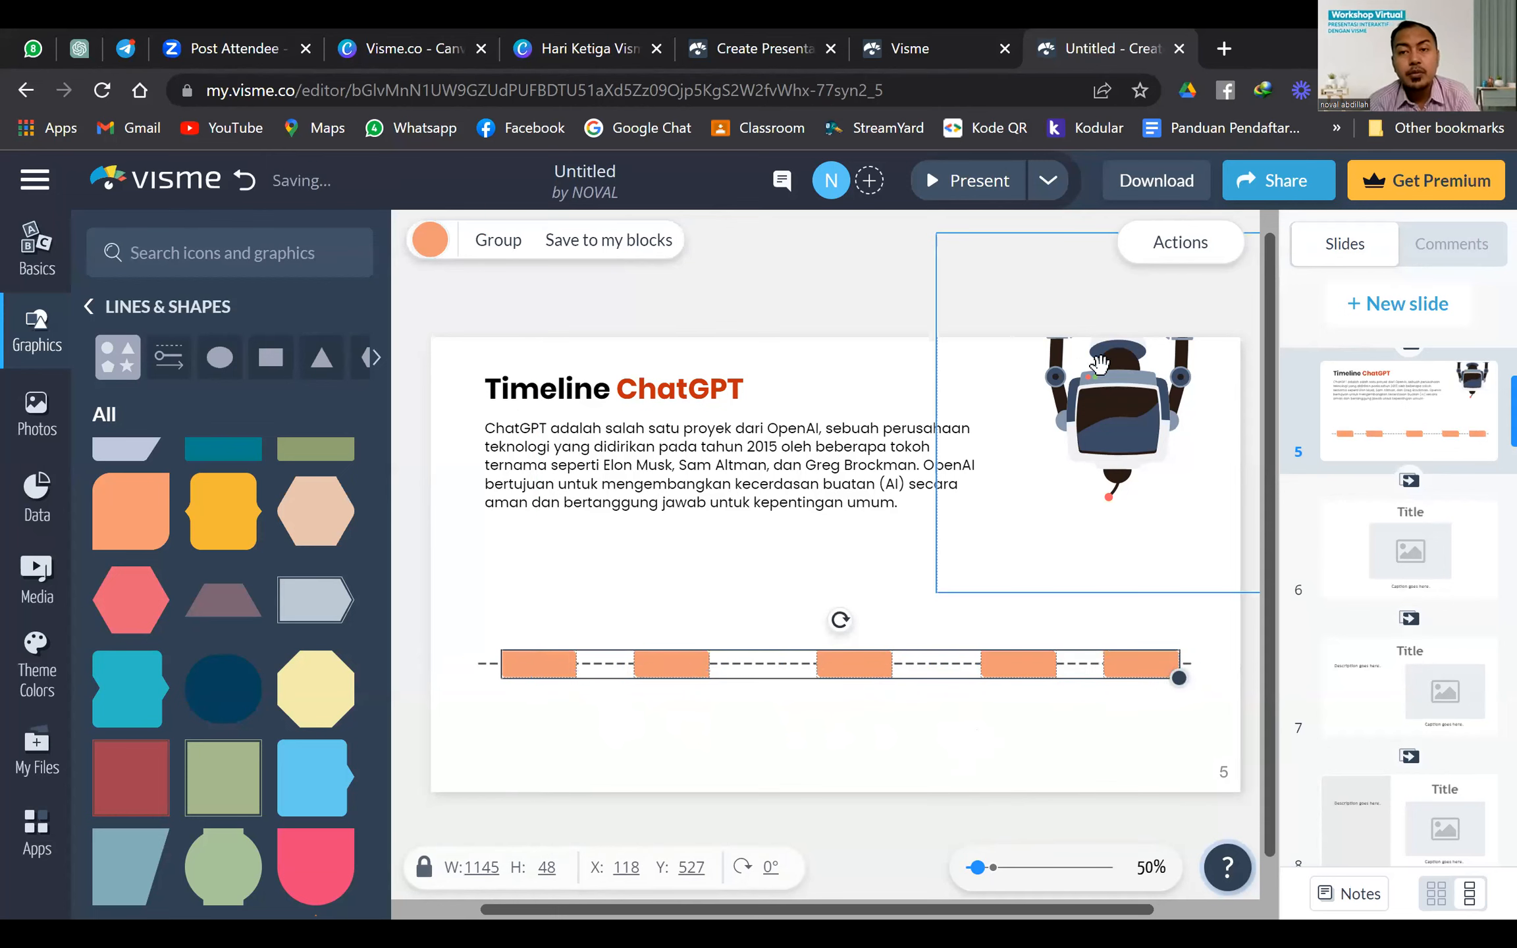
left_click(1189, 243)
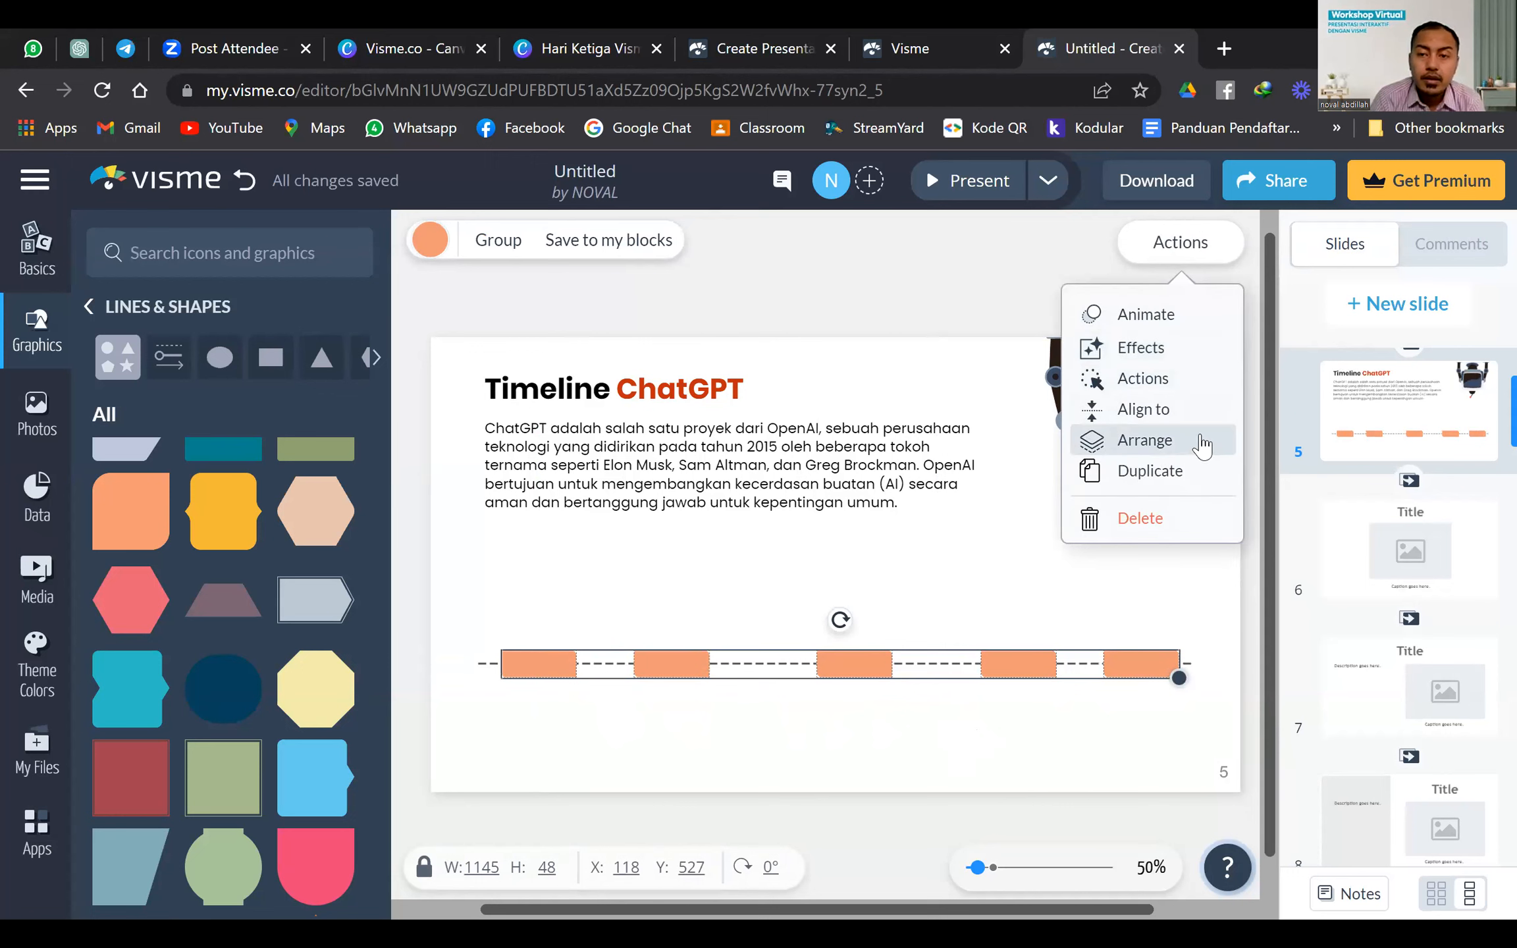
left_click(1148, 410)
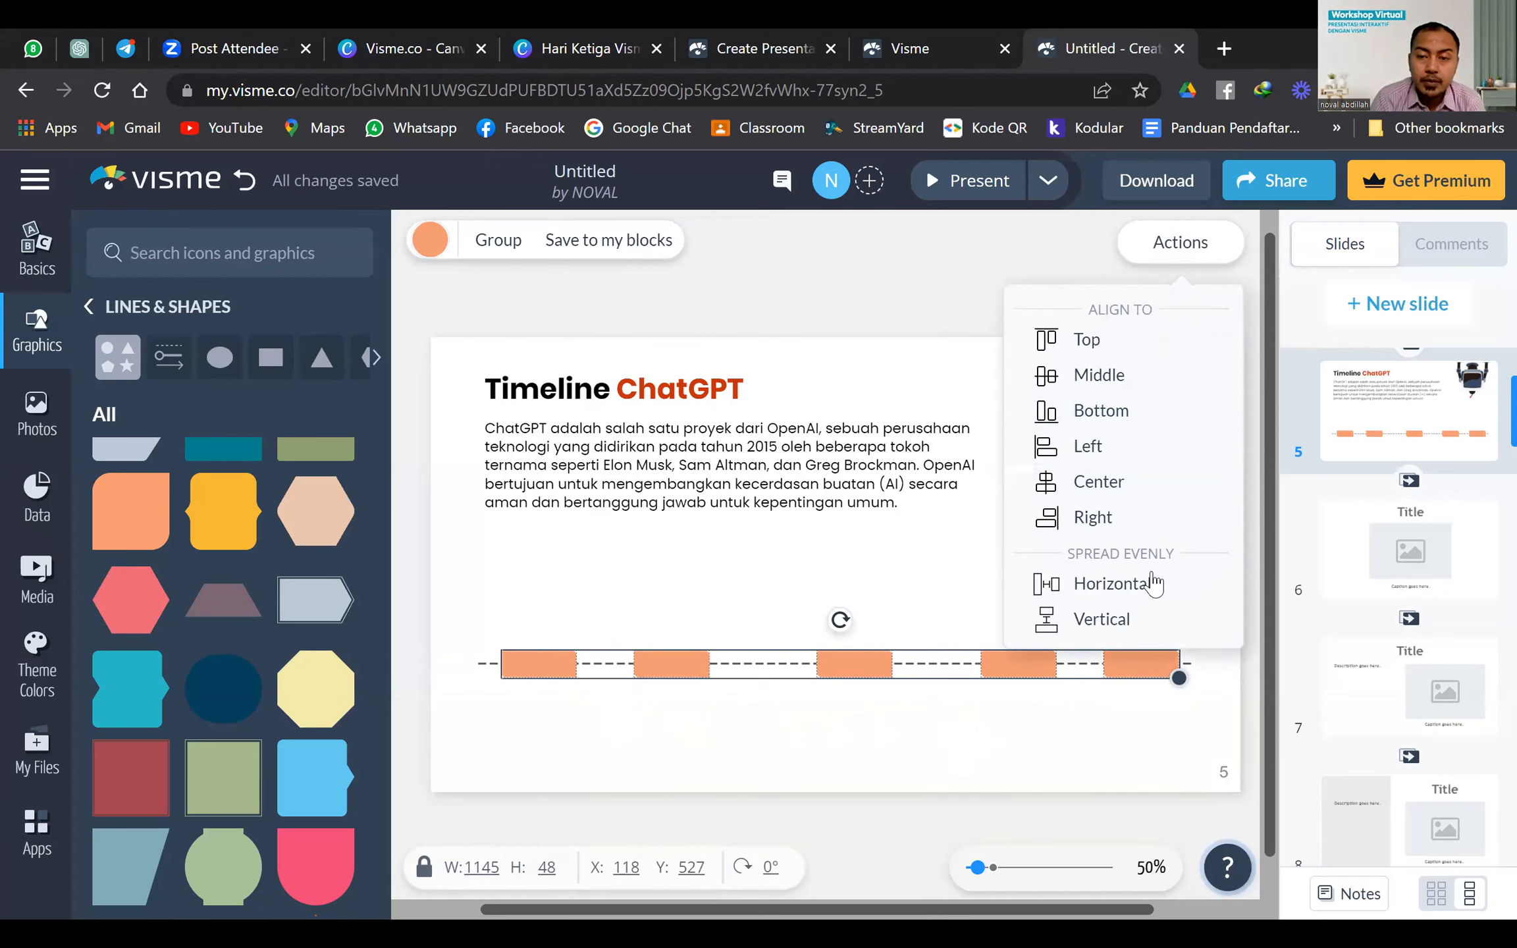
left_click(1111, 593)
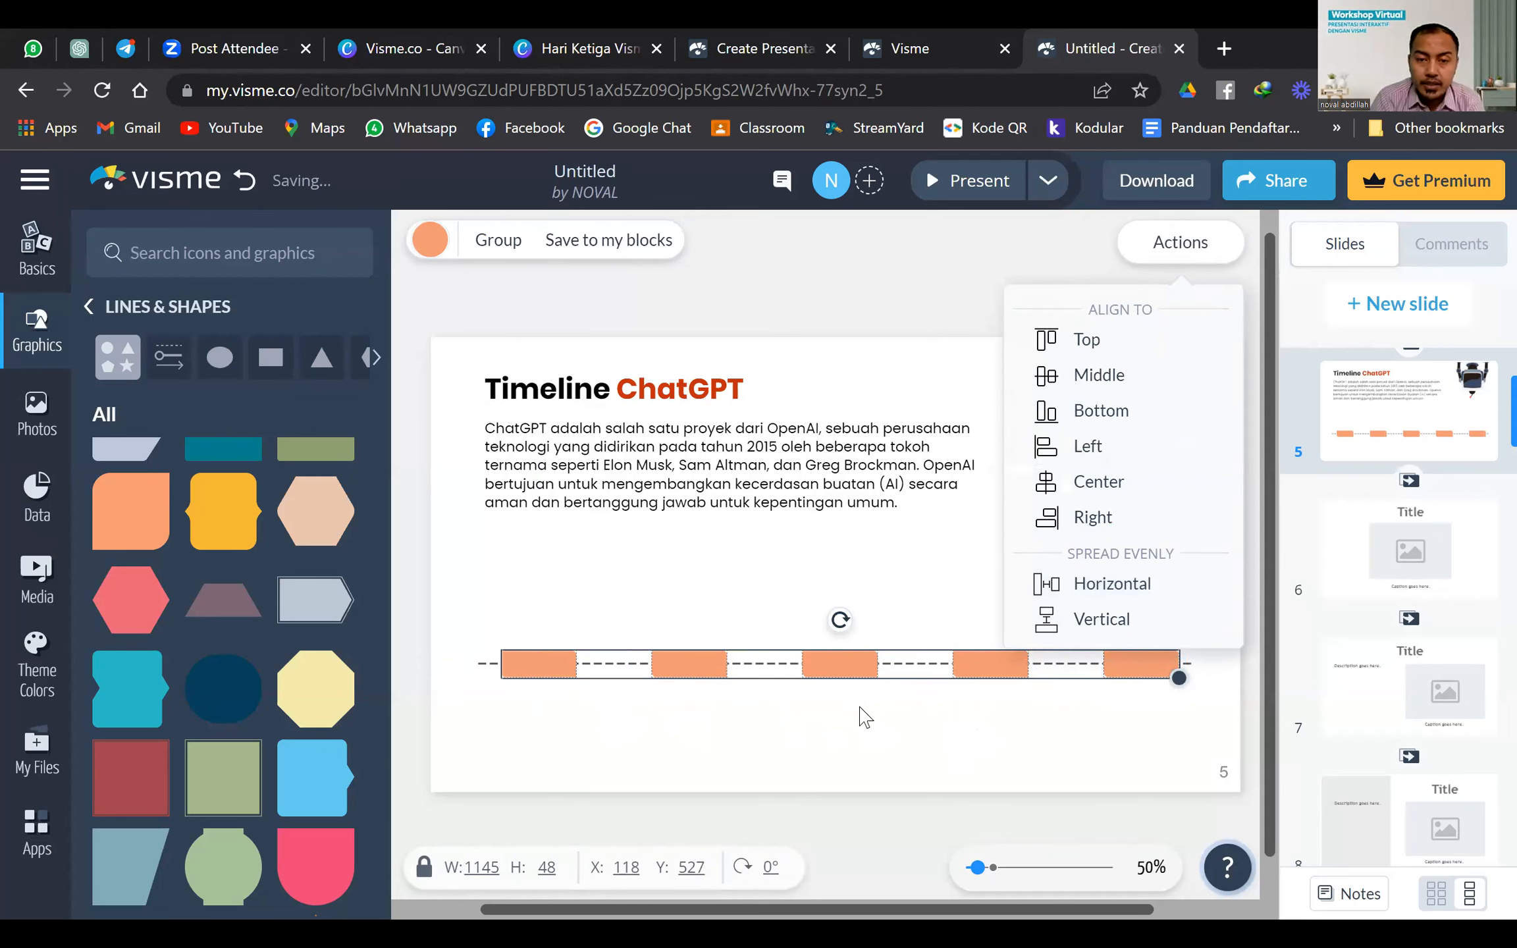
left_click(889, 715)
Move the five orange shapes together to the horizontal center of the slide at X 111, keeping them on the dashed line
left_click(517, 663)
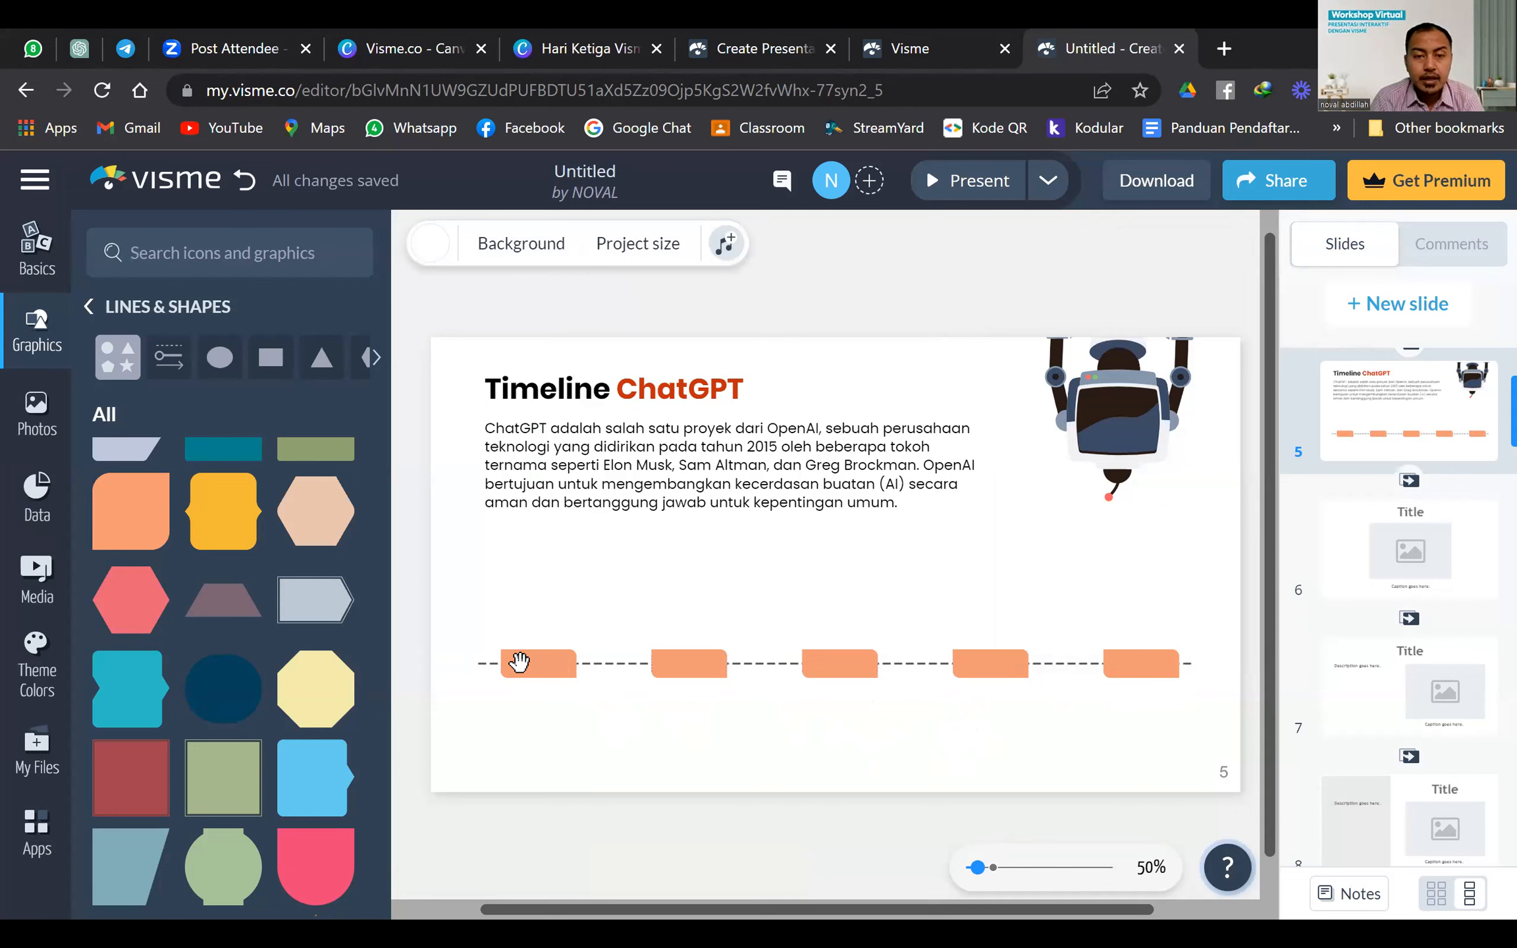
left_click(717, 664, "shift")
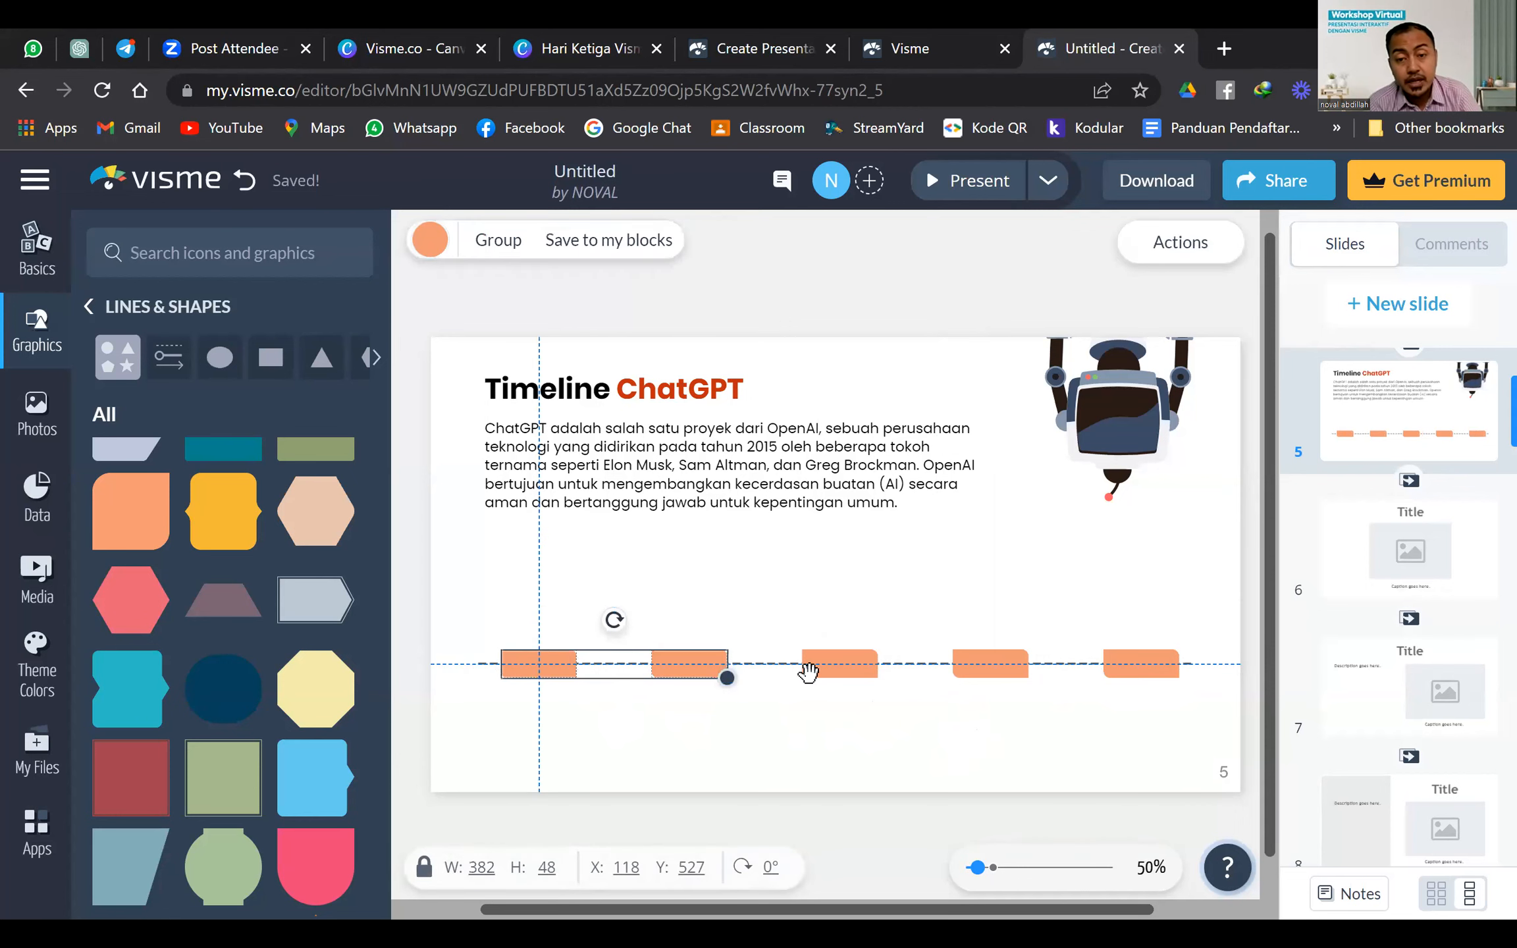
left_click(851, 664, "shift")
left_click(984, 663, "shift")
left_click(1120, 664, "shift")
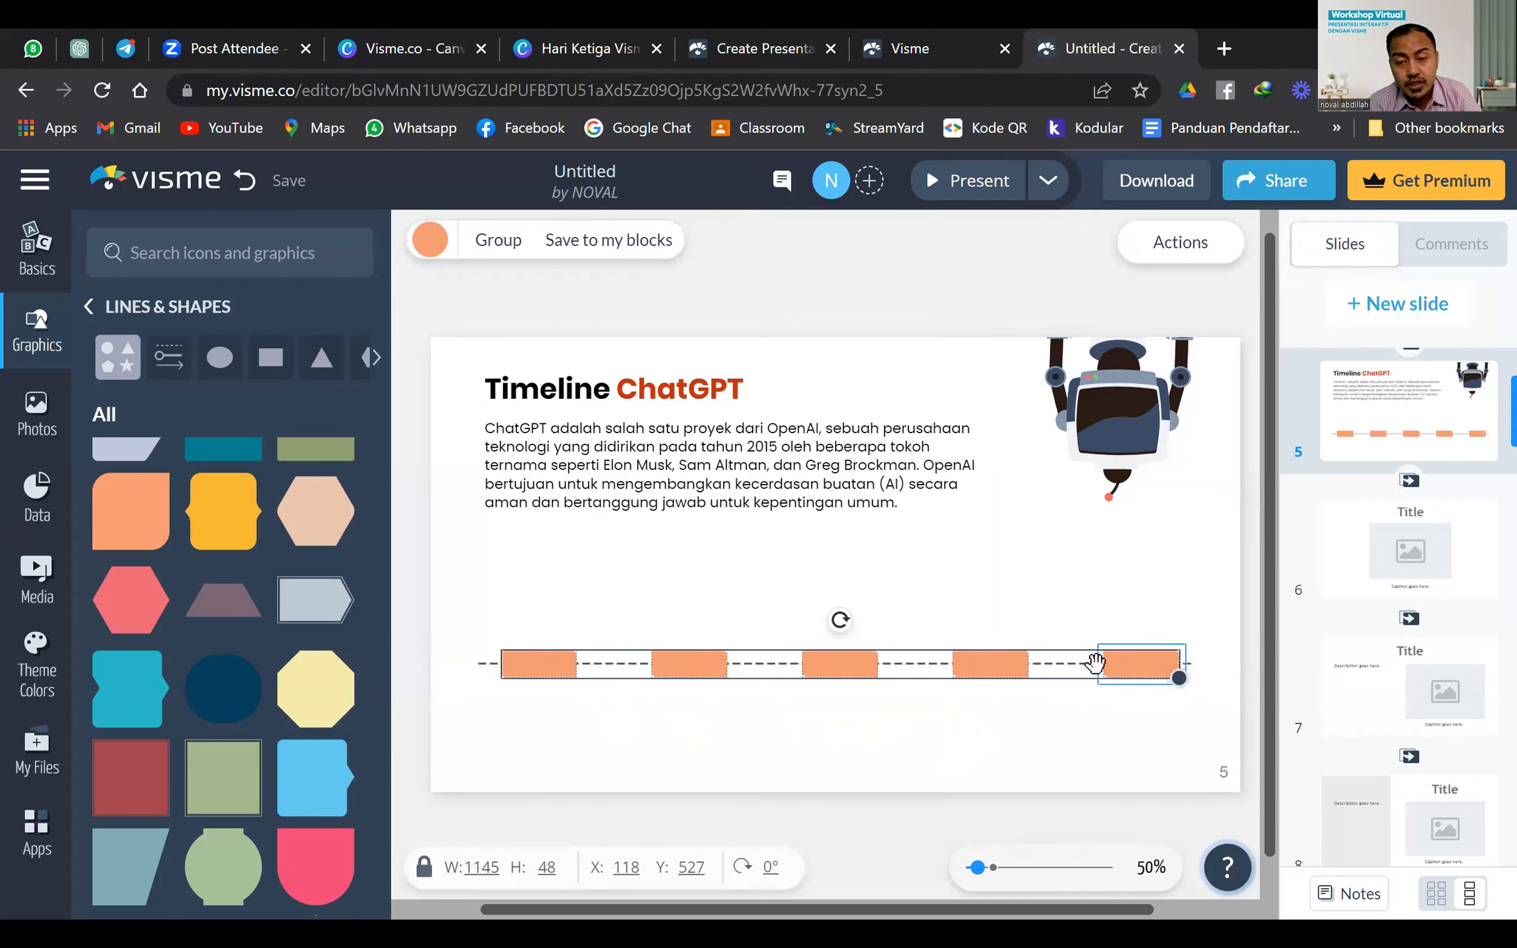
left_click_drag(843, 667, 880, 739)
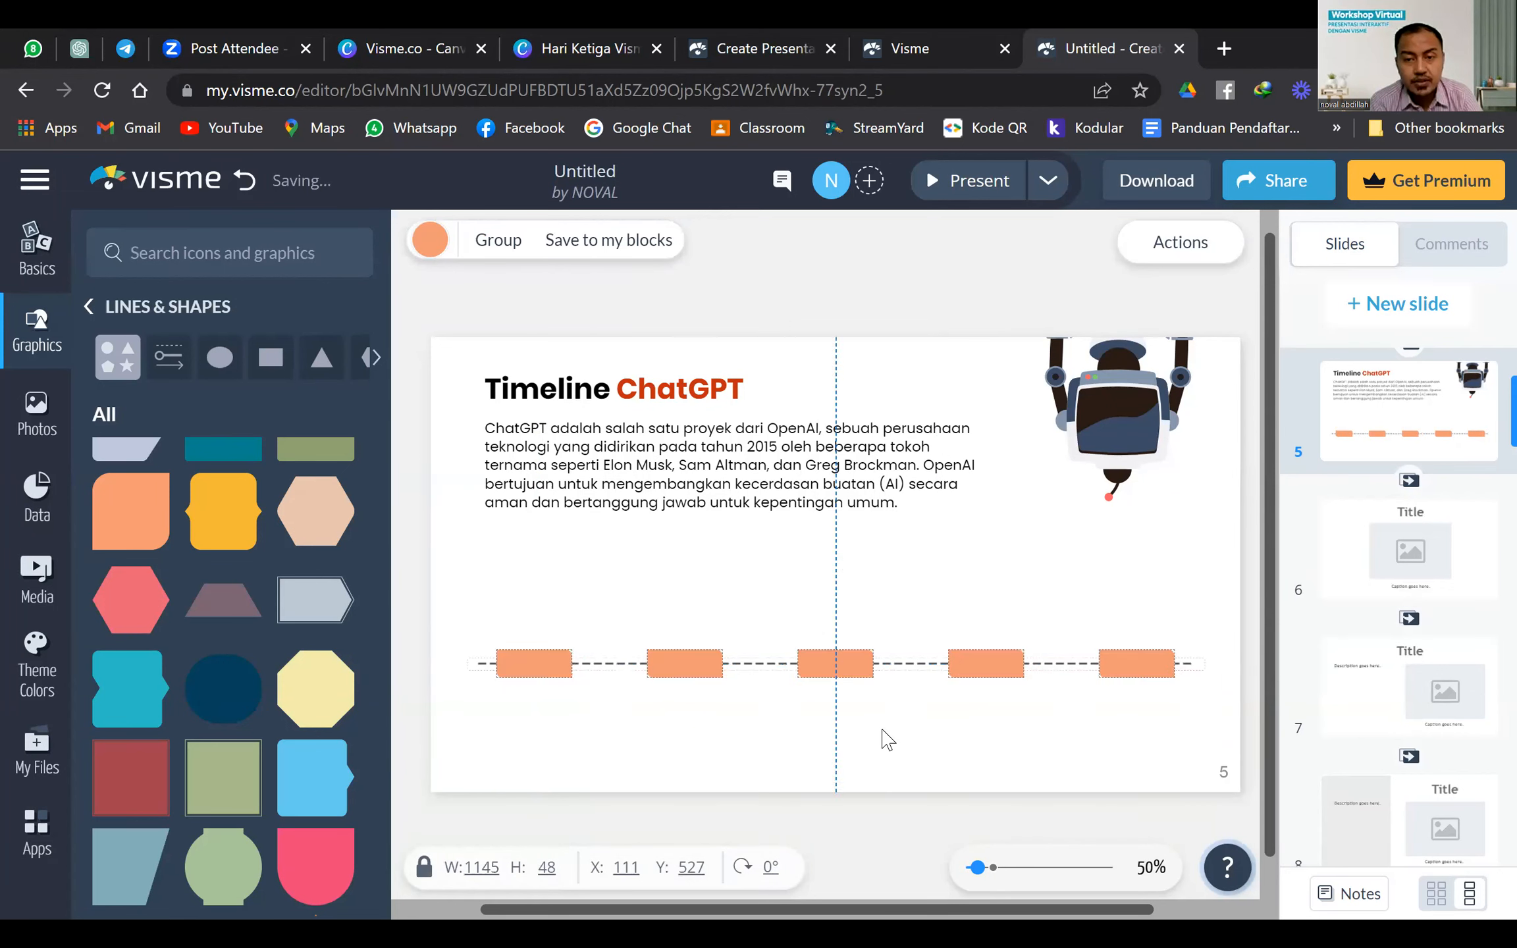
left_click(881, 738)
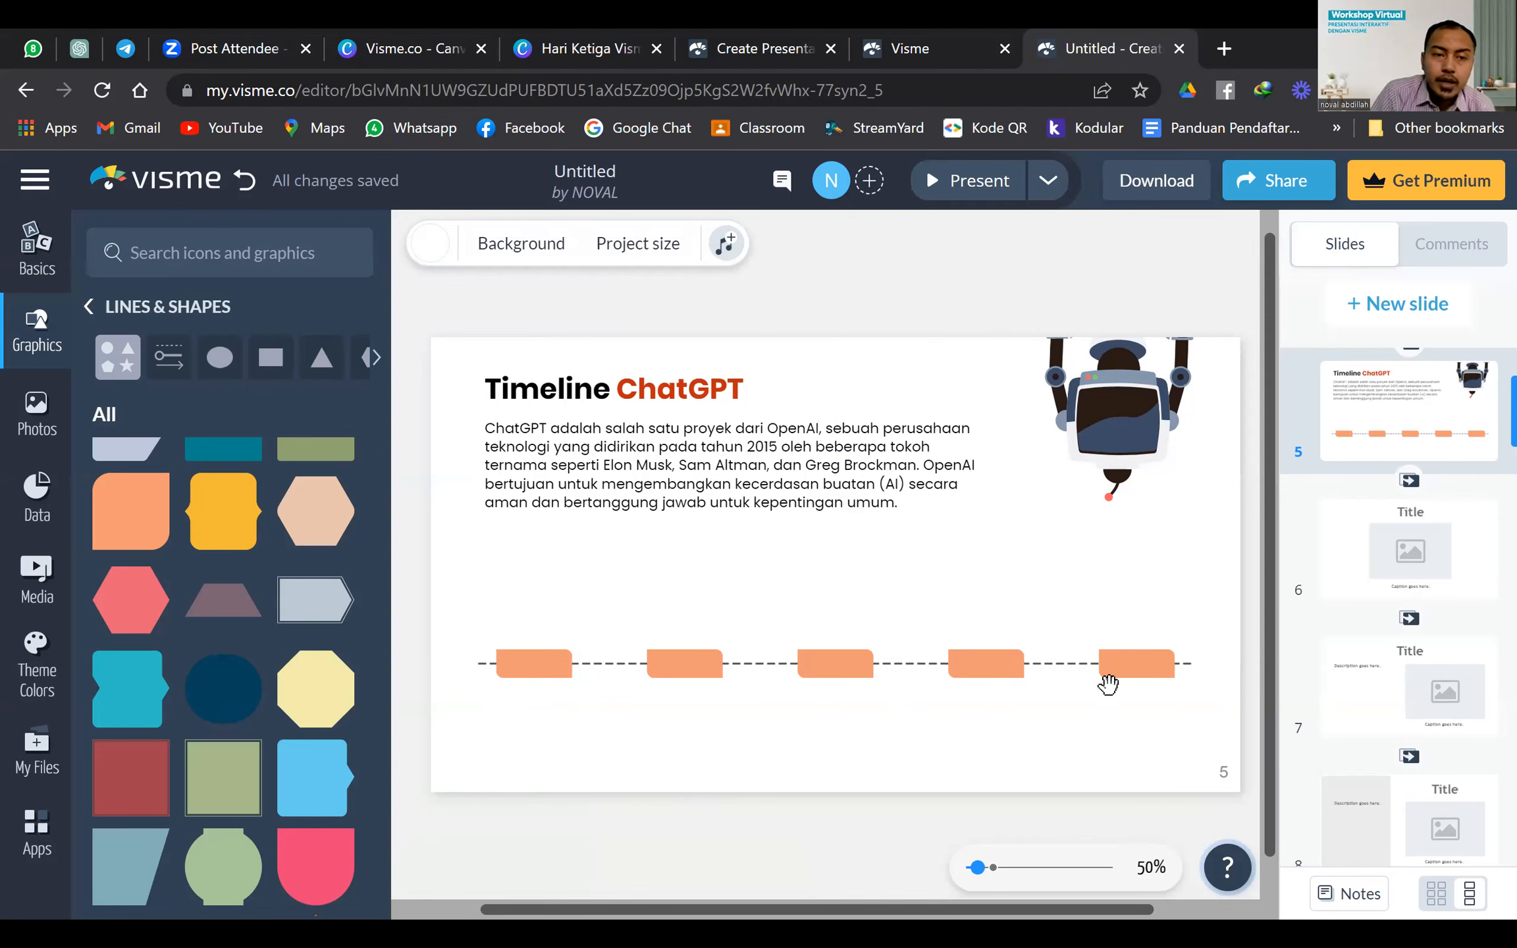
left_click(584, 732)
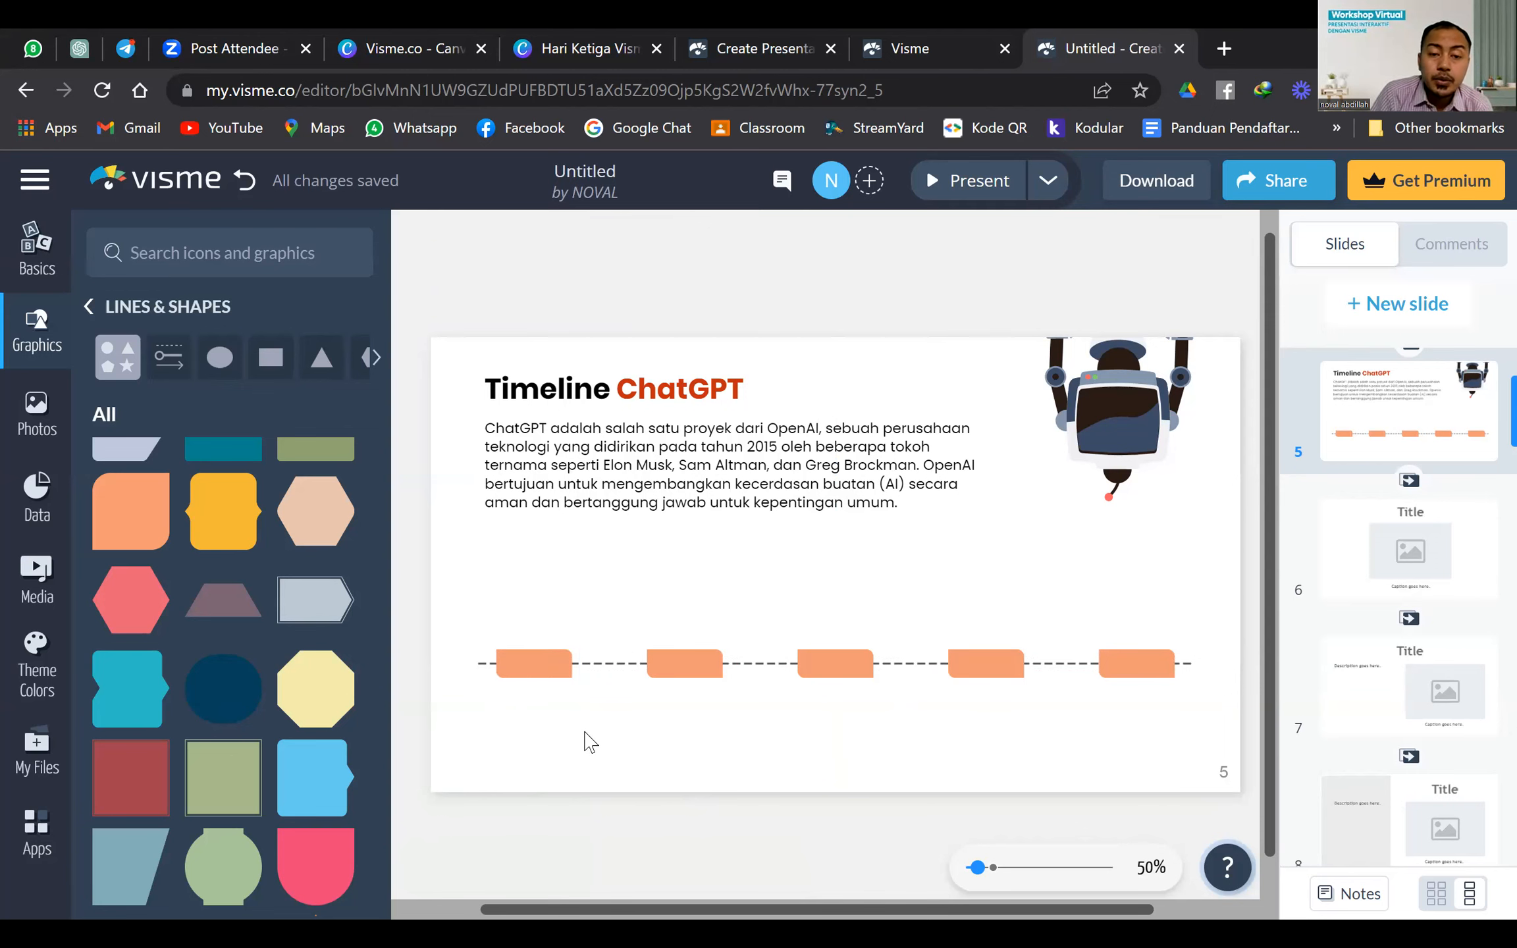
Fill the first shape on the timeline with the red used in the heading
left_click(534, 662)
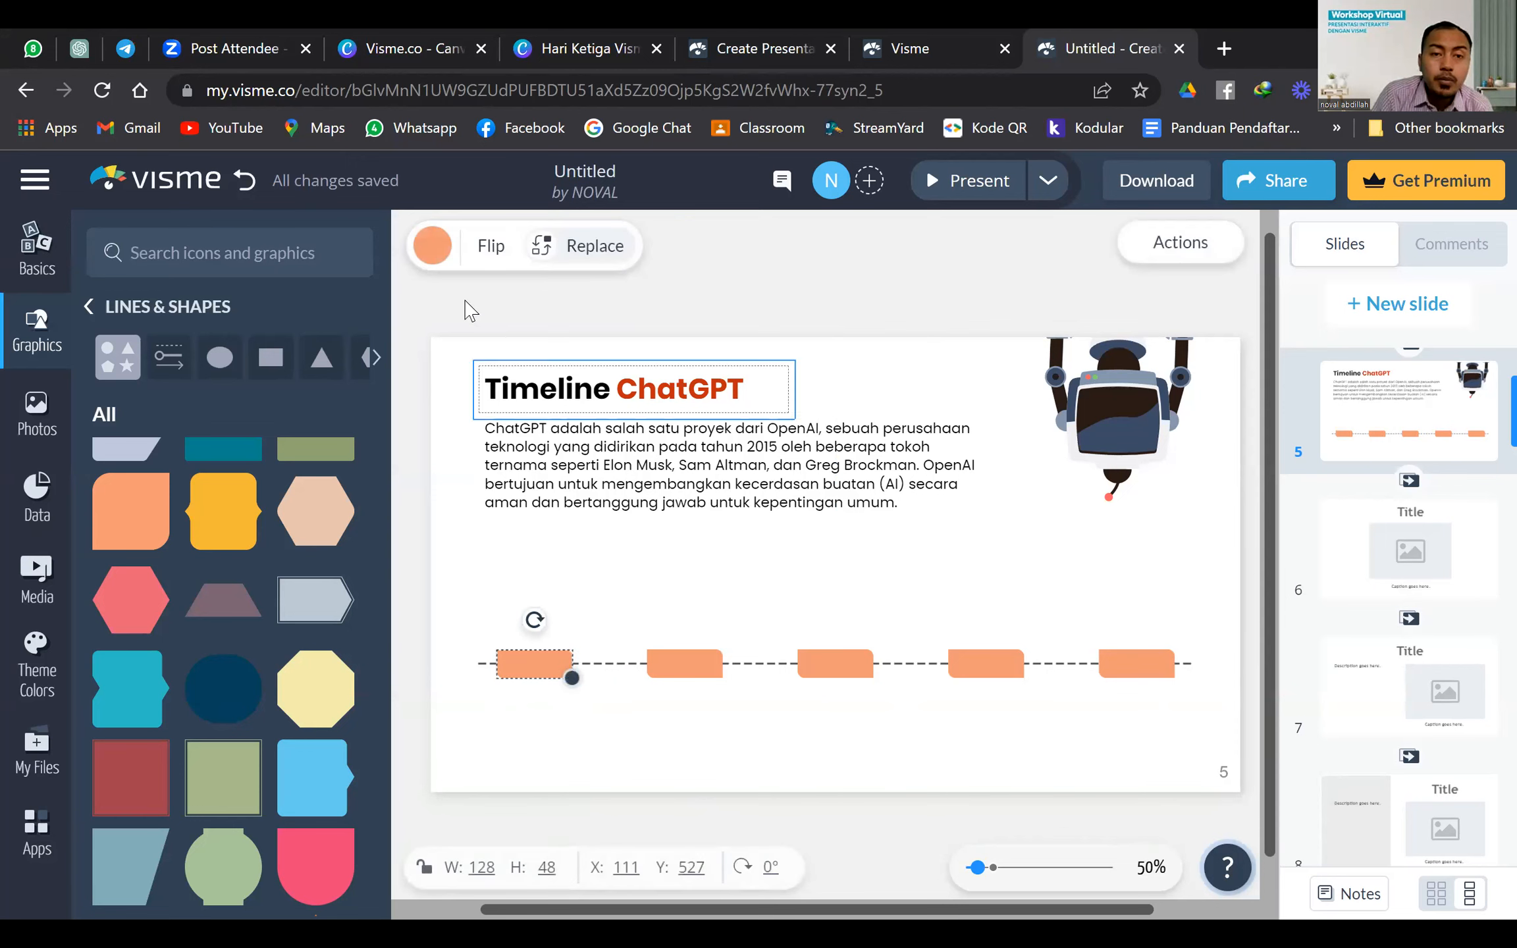
left_click(433, 255)
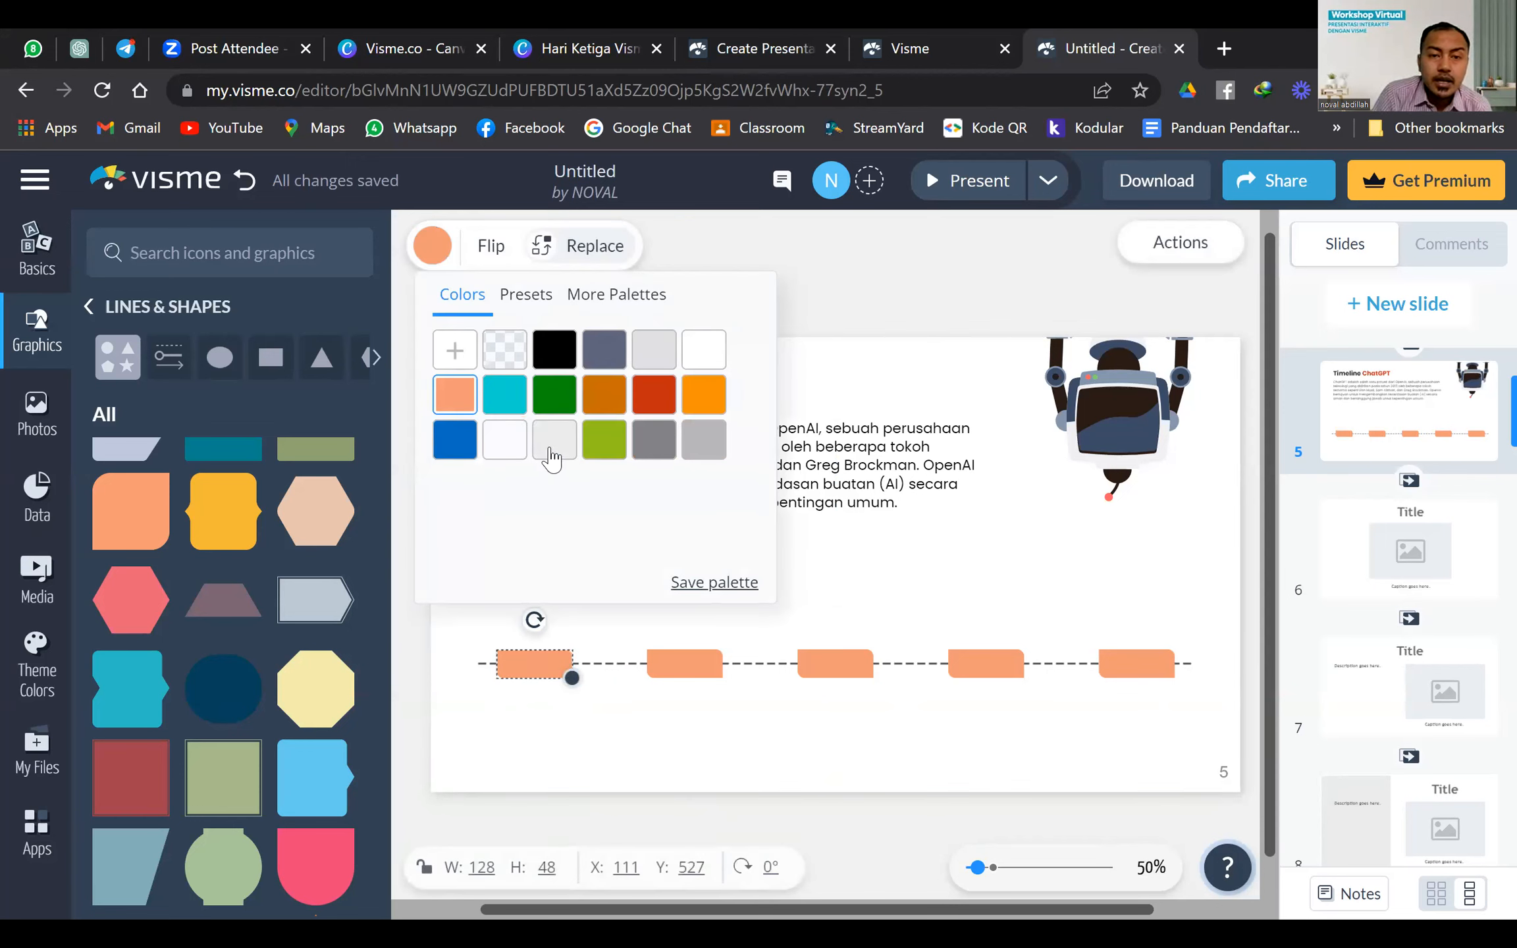
left_click(654, 393)
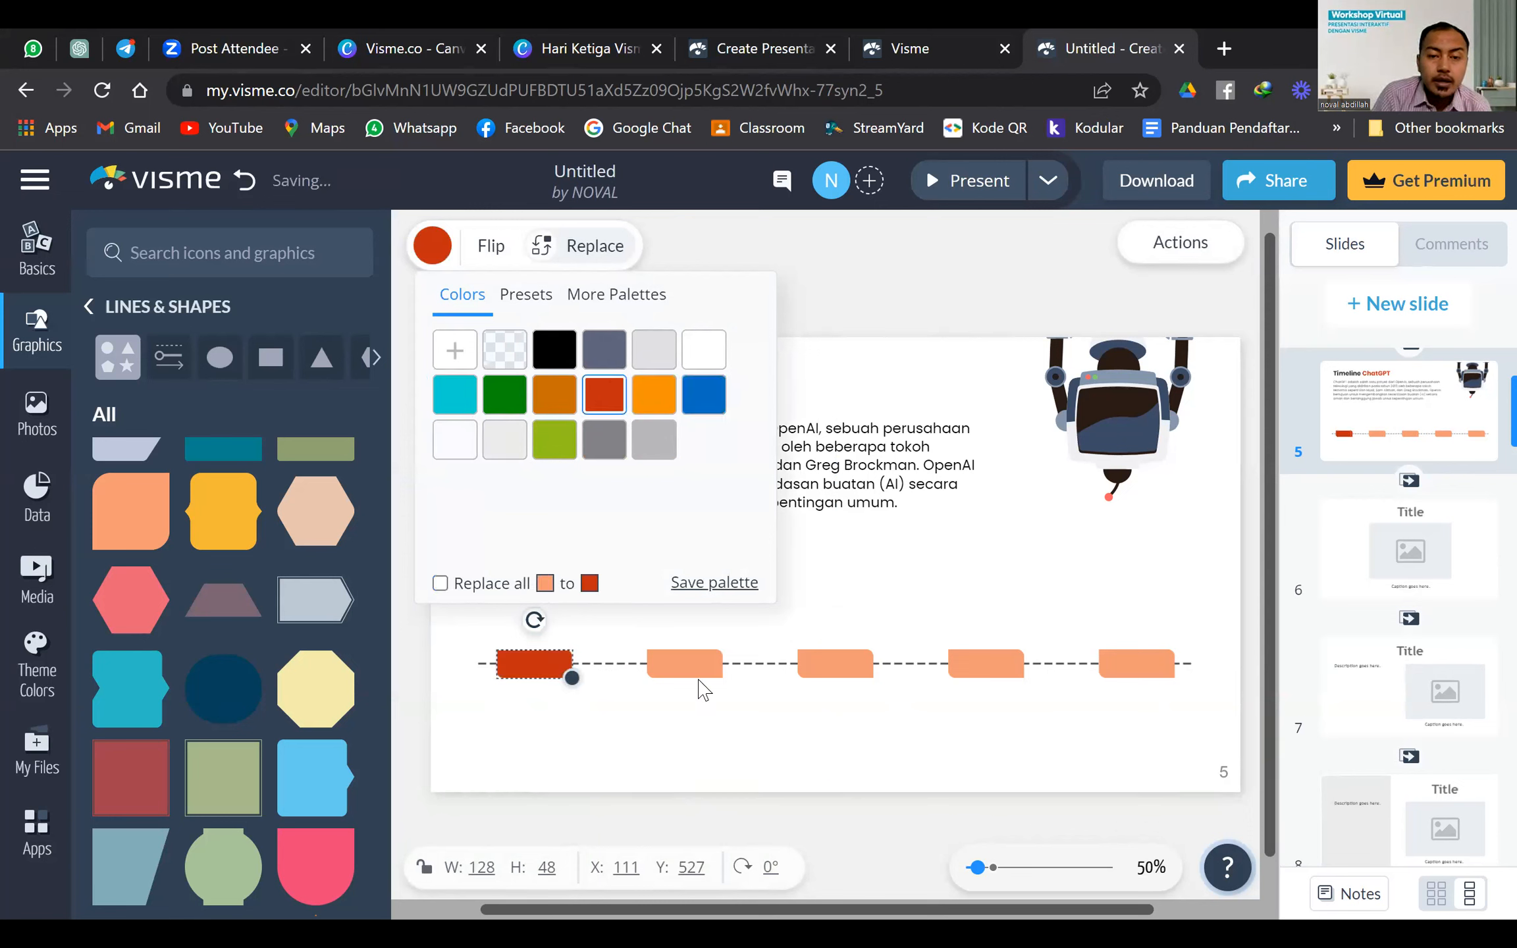
Leave the second timeline shape orange and fill the third shape with light green
left_click(696, 672)
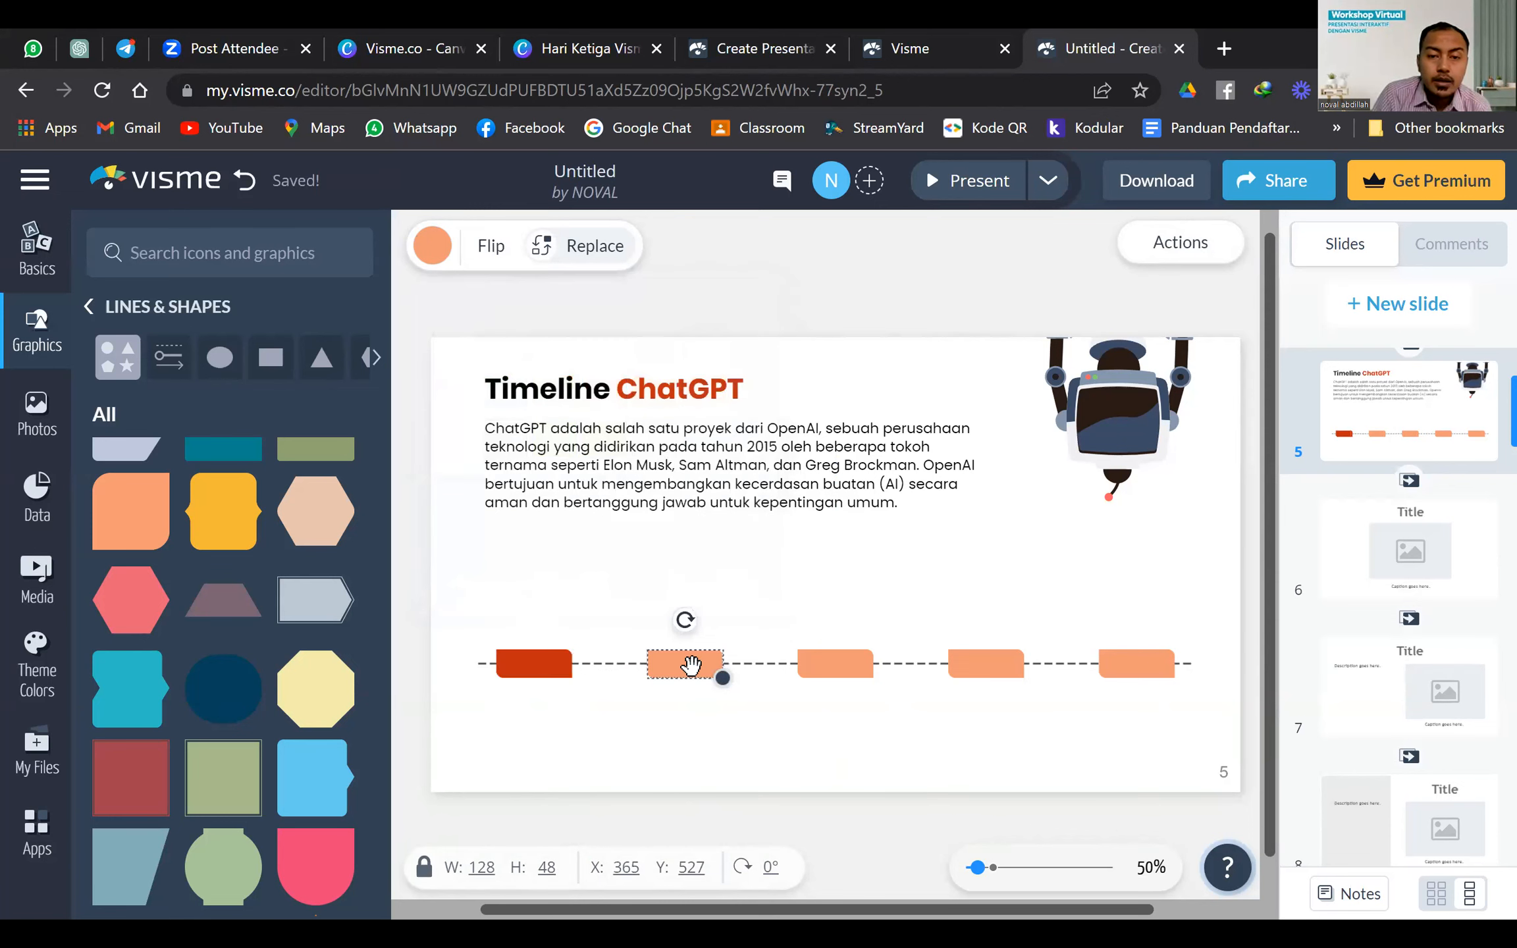
left_click(433, 249)
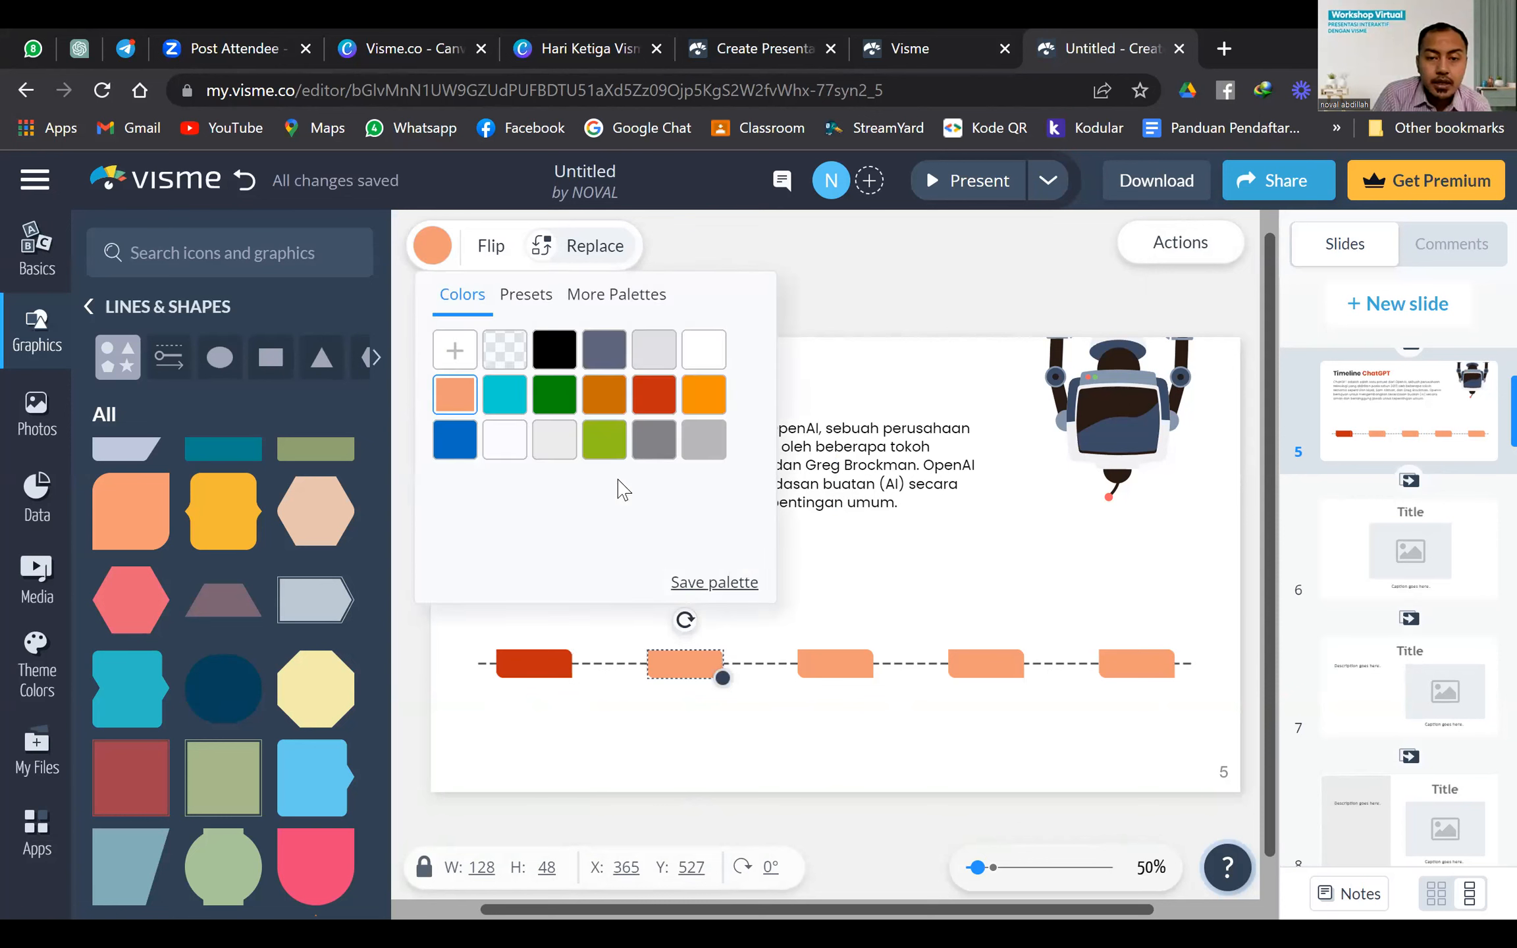
left_click(811, 655)
left_click(434, 249)
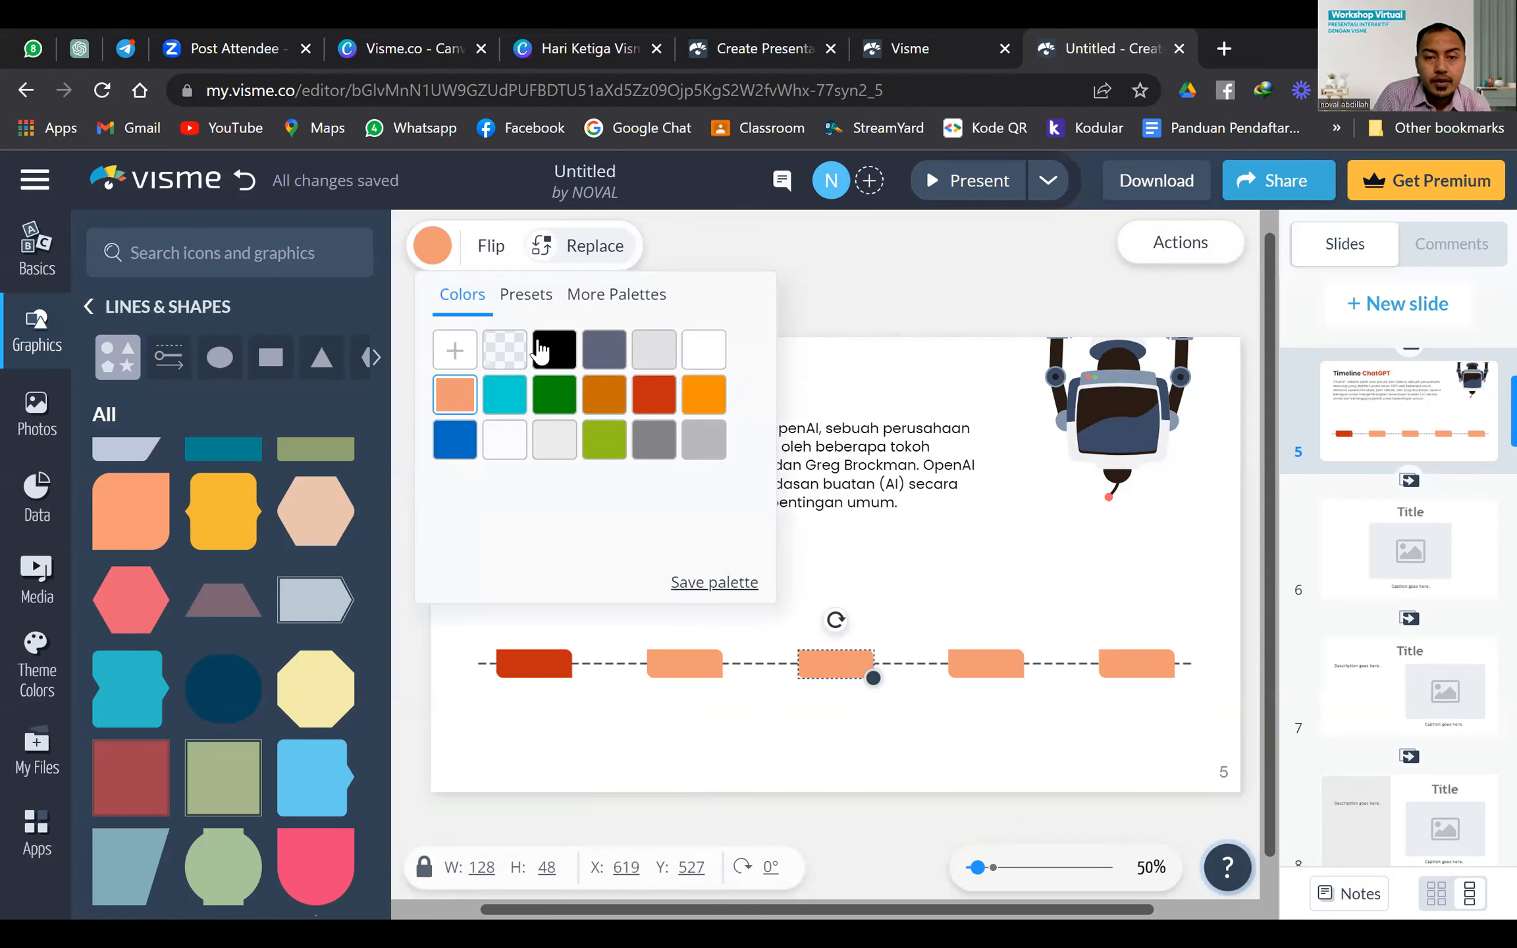
left_click(604, 440)
Fill the fourth shape on the timeline with blue
left_click(984, 661)
left_click(441, 262)
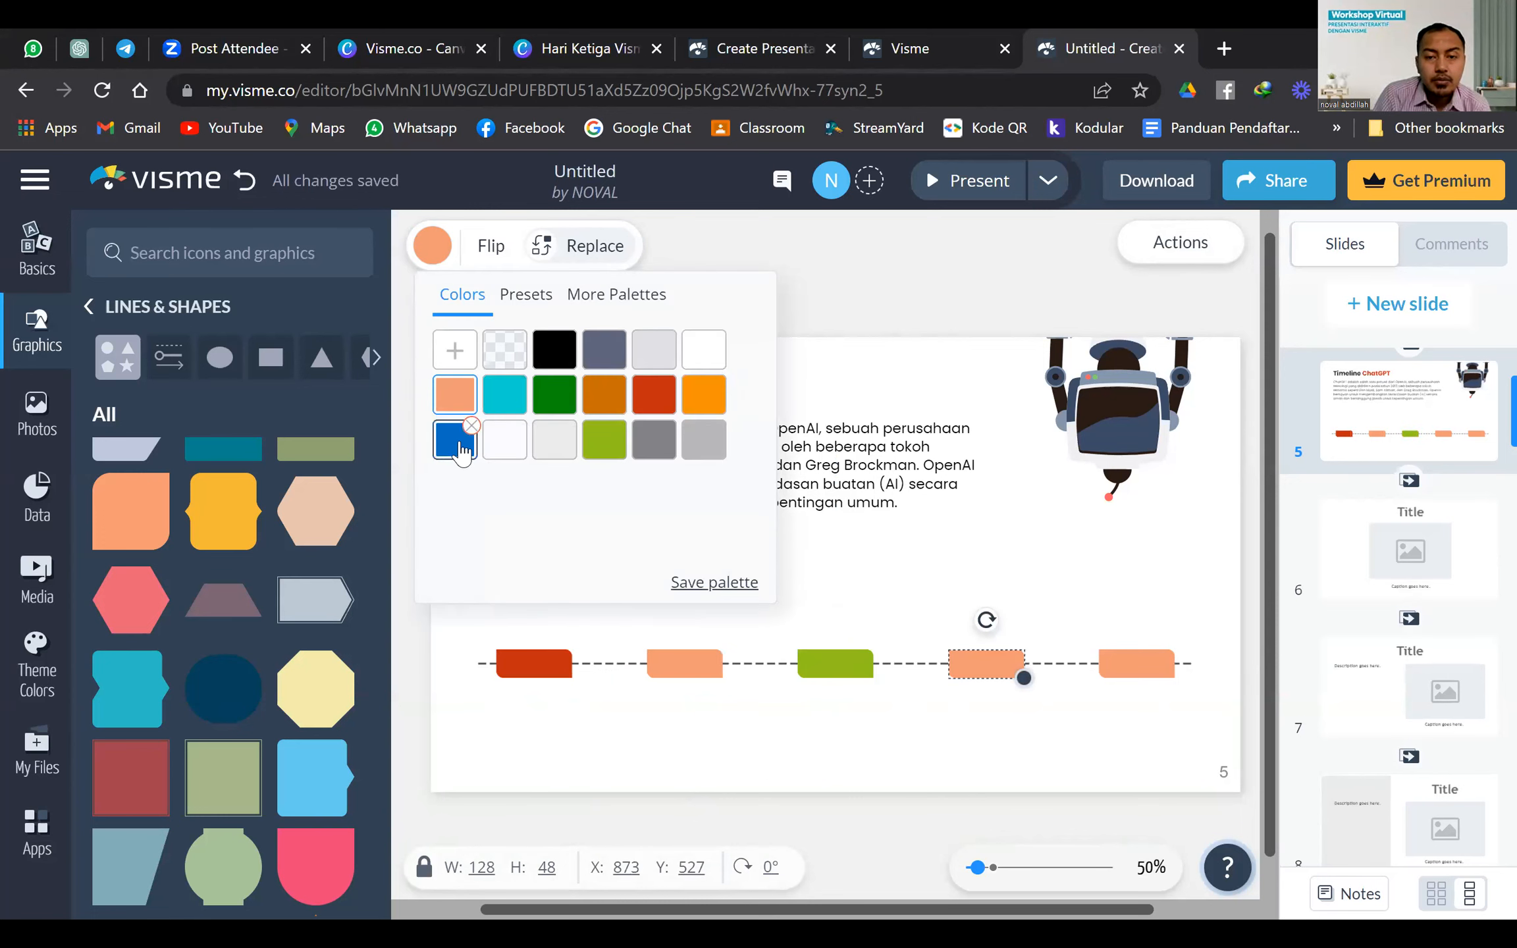
left_click(456, 451)
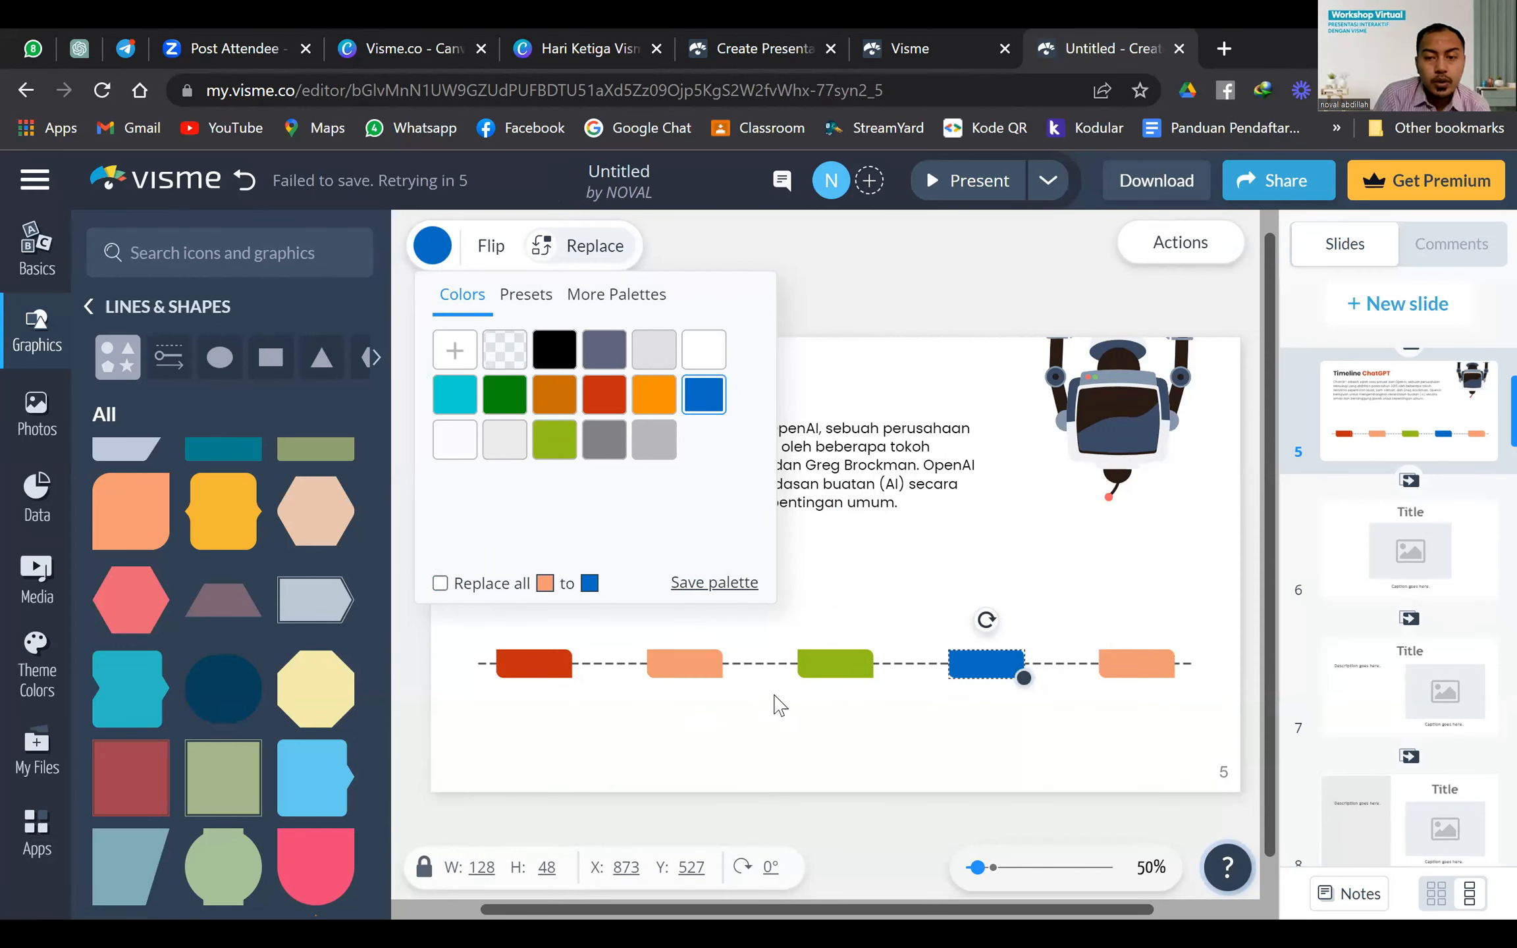
Fill the fifth shape on the timeline with dark green
left_click(1126, 667)
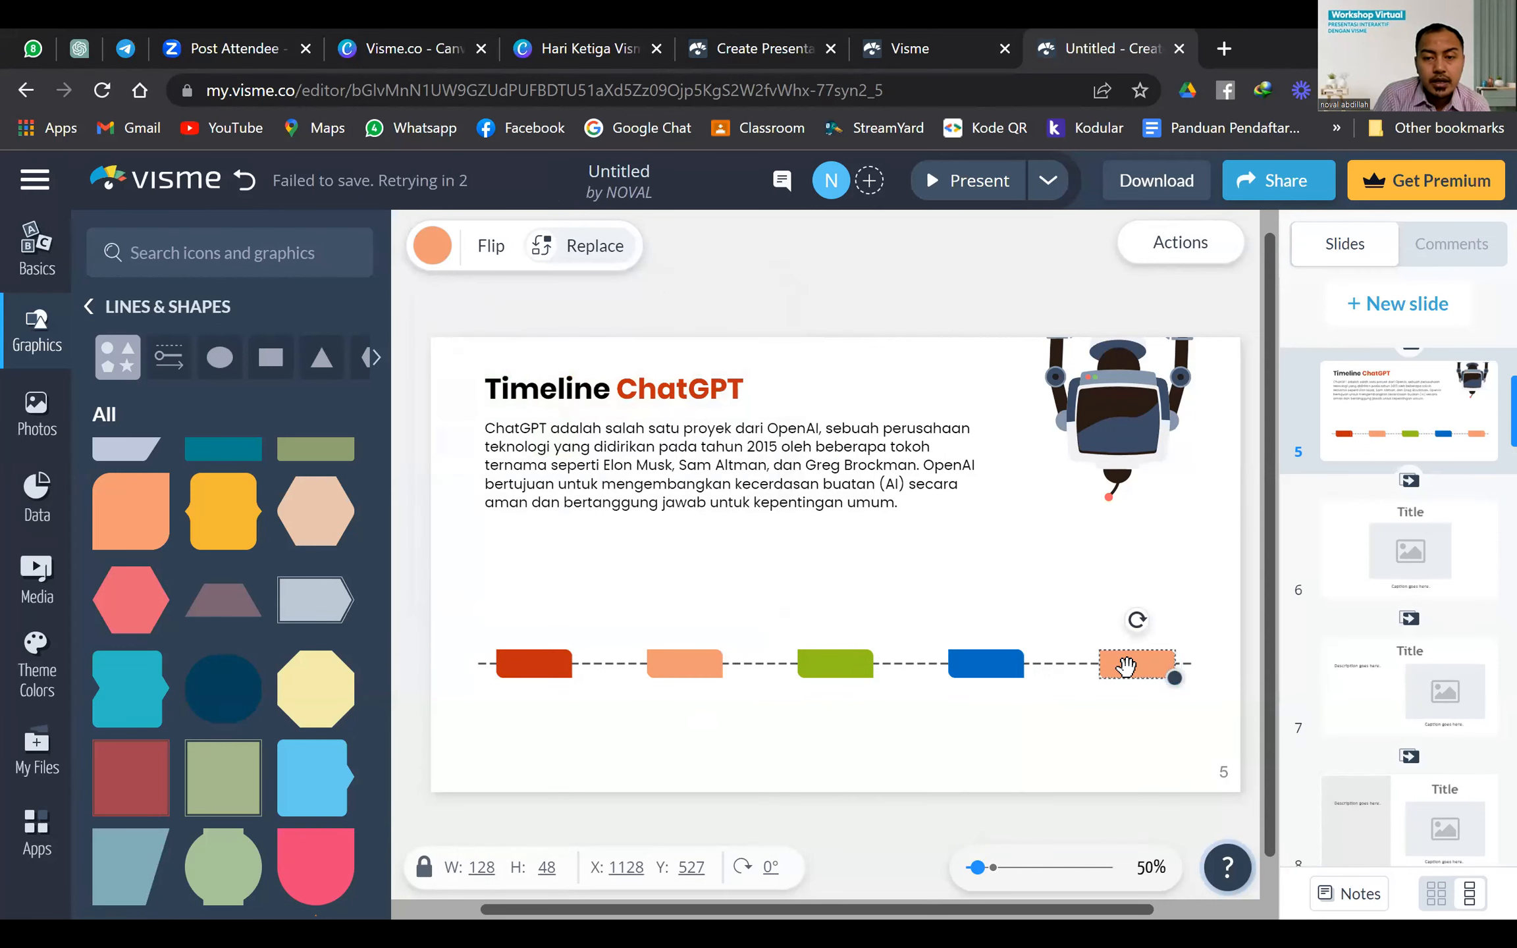
left_click(443, 258)
left_click(554, 404)
left_click(953, 728)
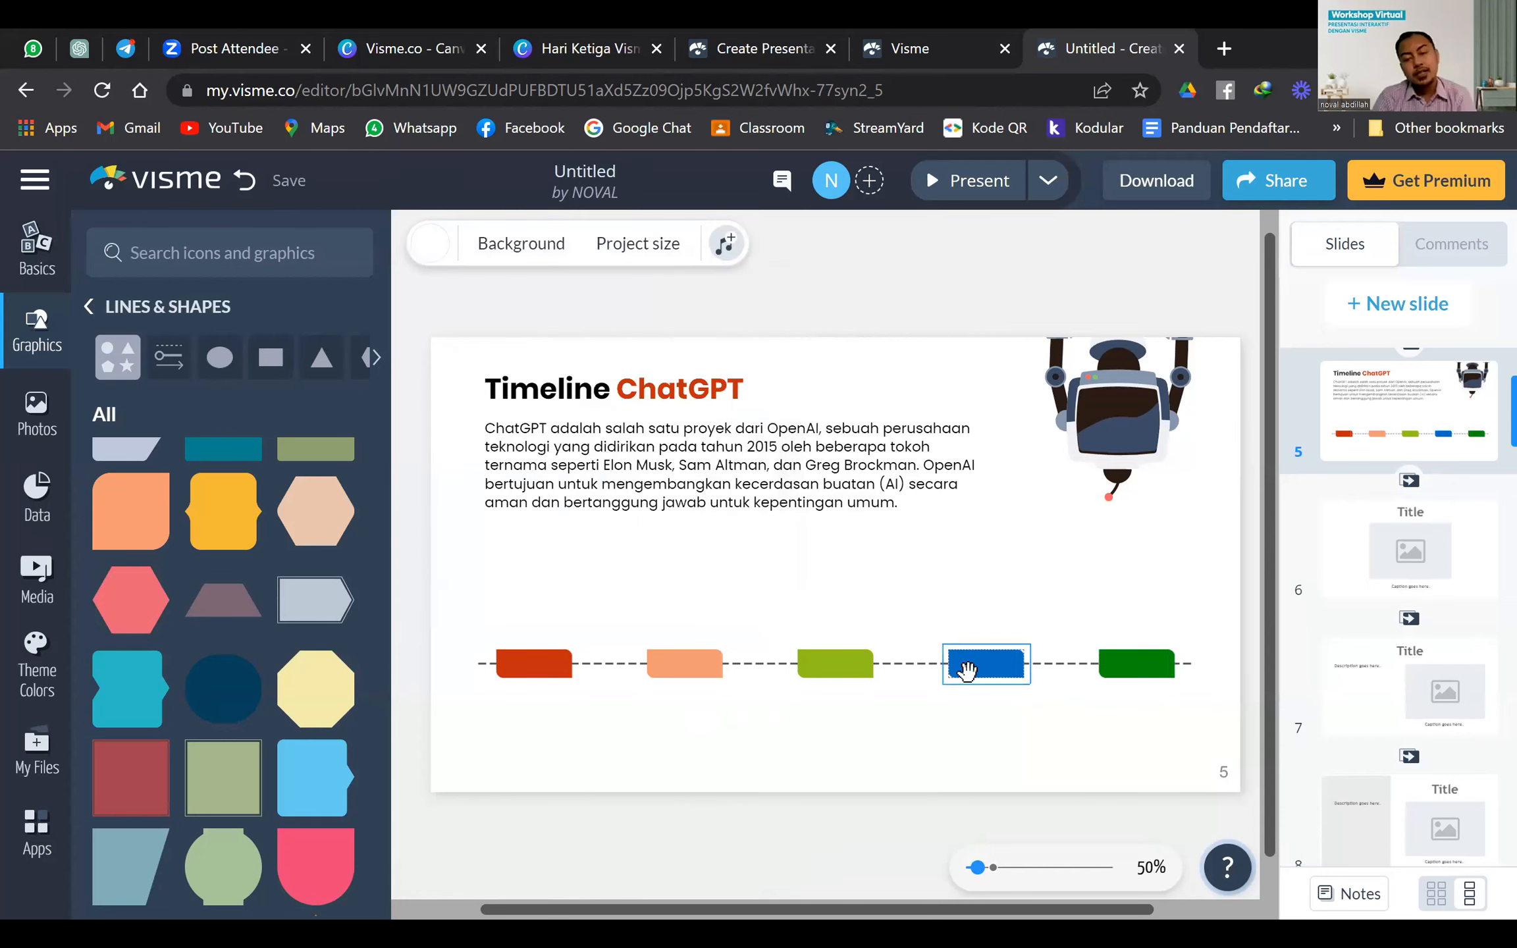
Change the fill of the fourth timeline shape to the red used in the heading
left_click(966, 671)
left_click(431, 257)
left_click(602, 398)
left_click(779, 748)
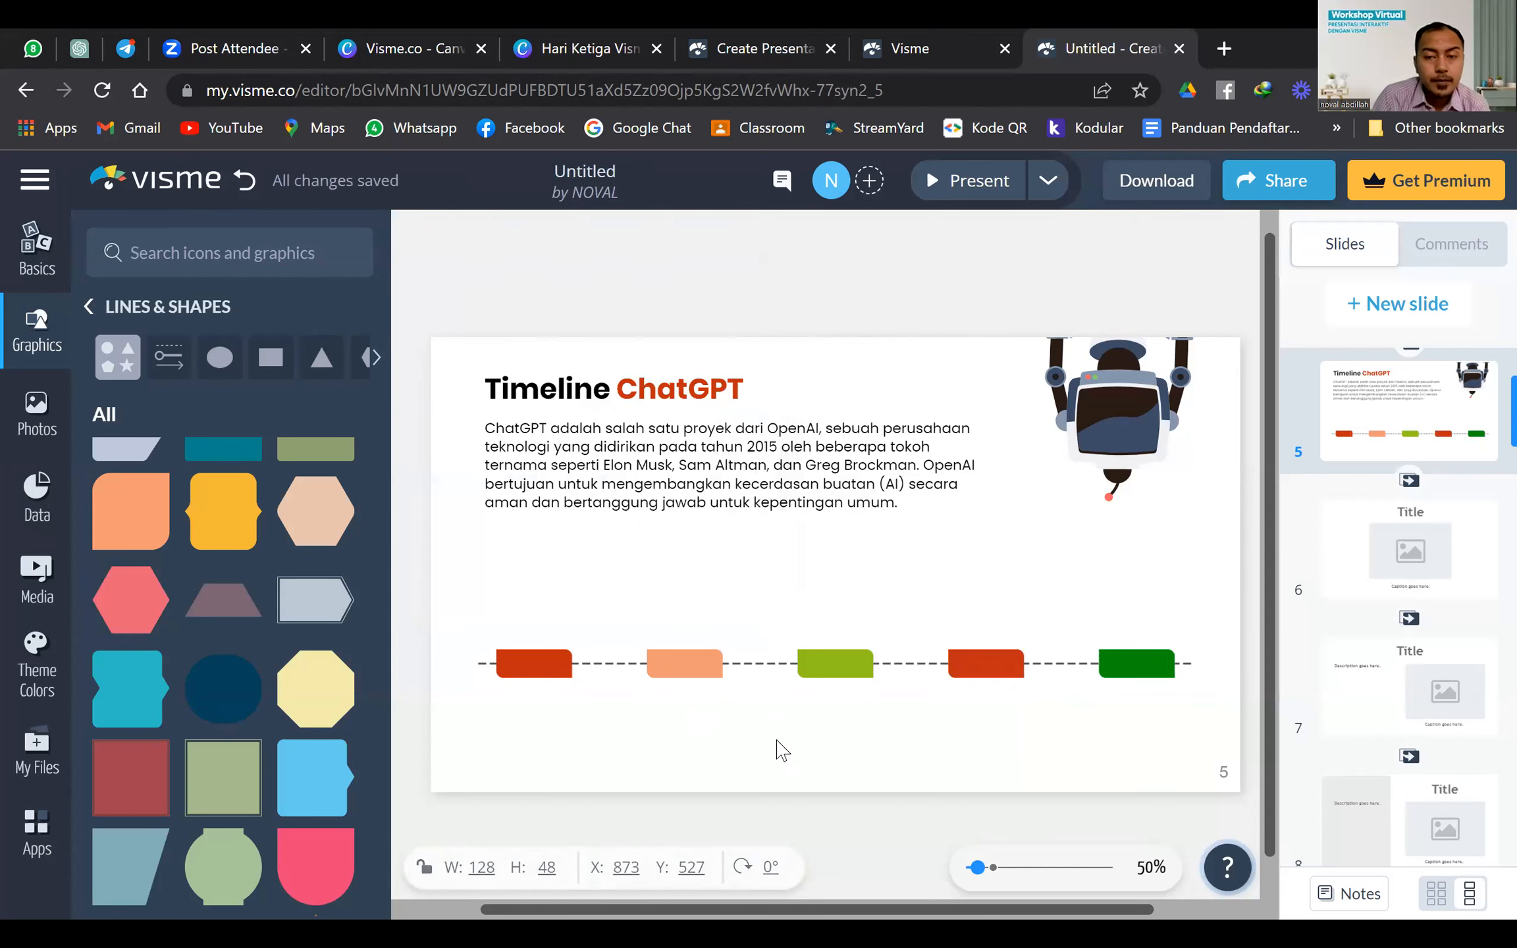
Fill the first shape on the timeline with turquoise
left_click(535, 666)
left_click(431, 260)
left_click(456, 390)
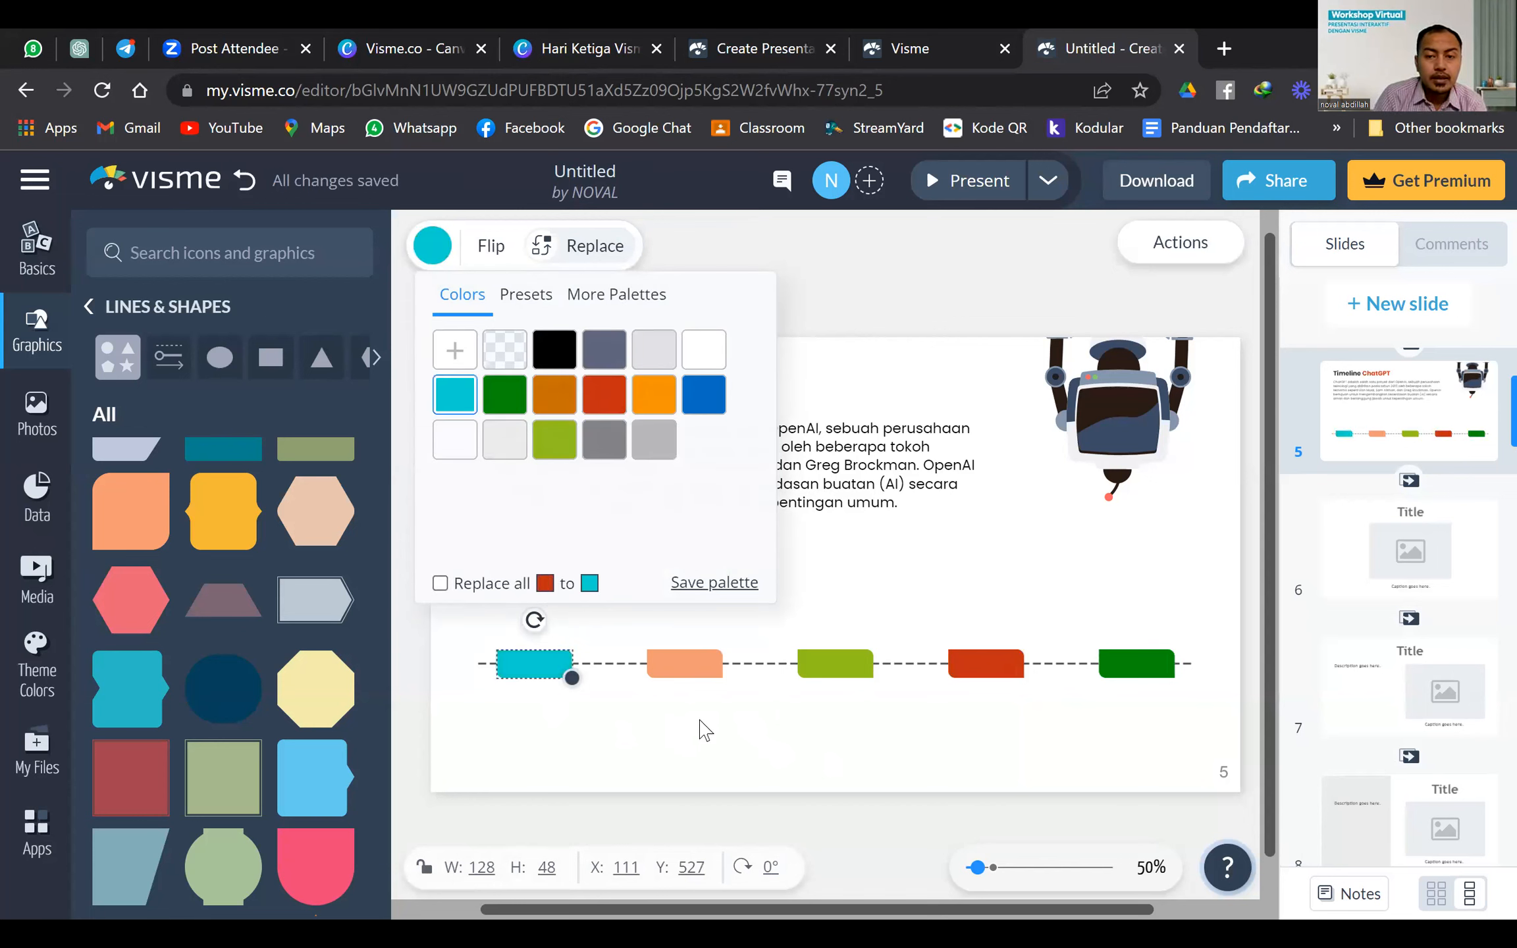
left_click(709, 735)
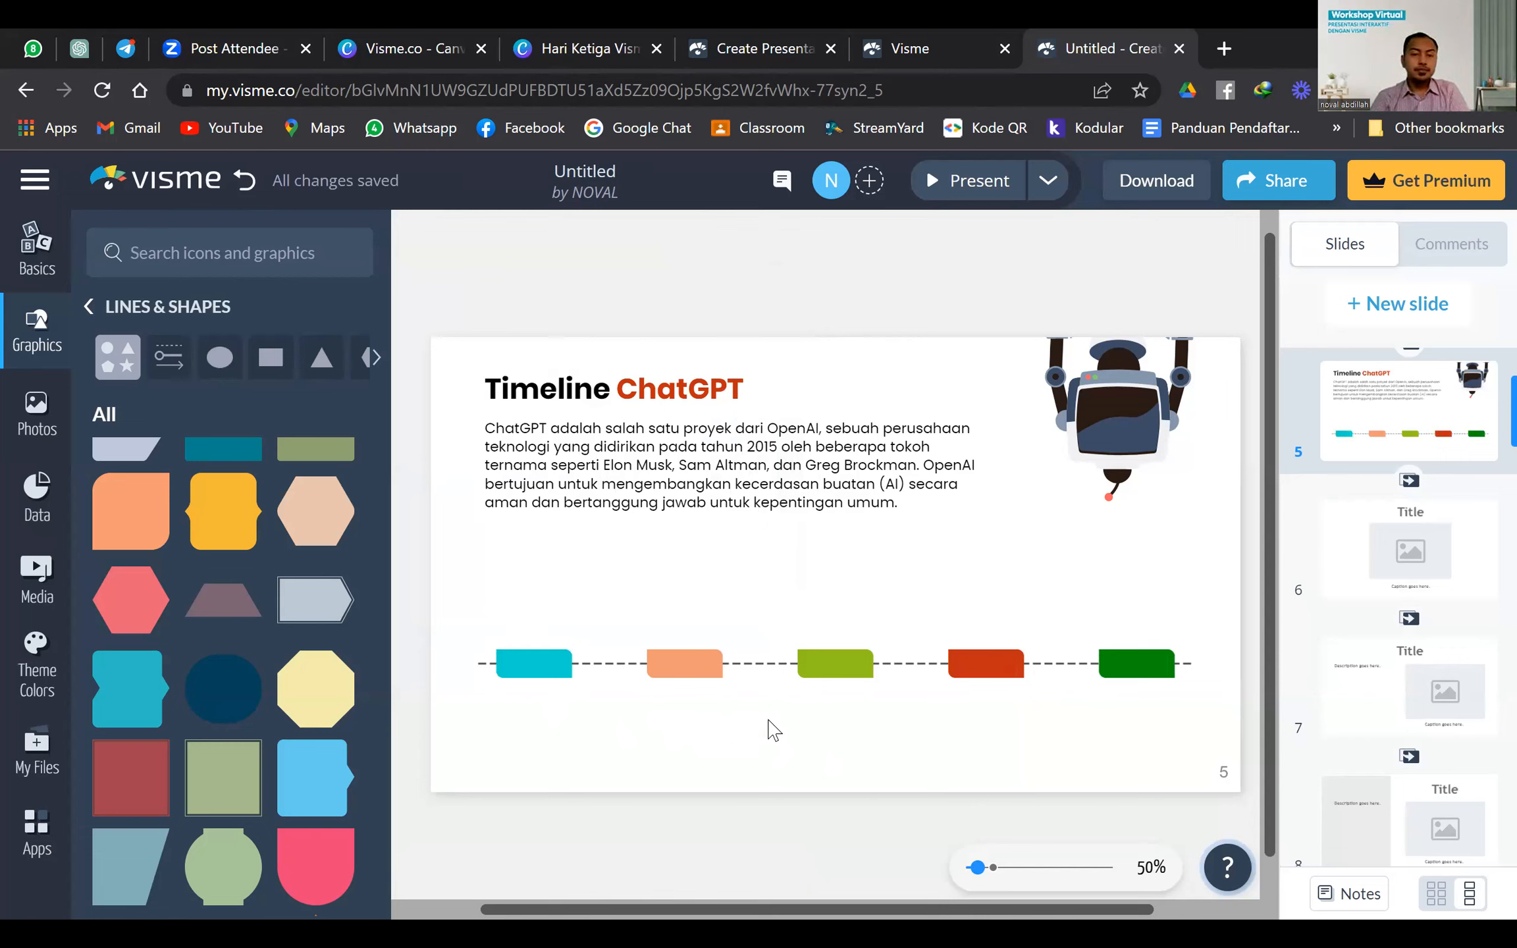
Change the fill of the first timeline shape to blue
left_click(554, 658)
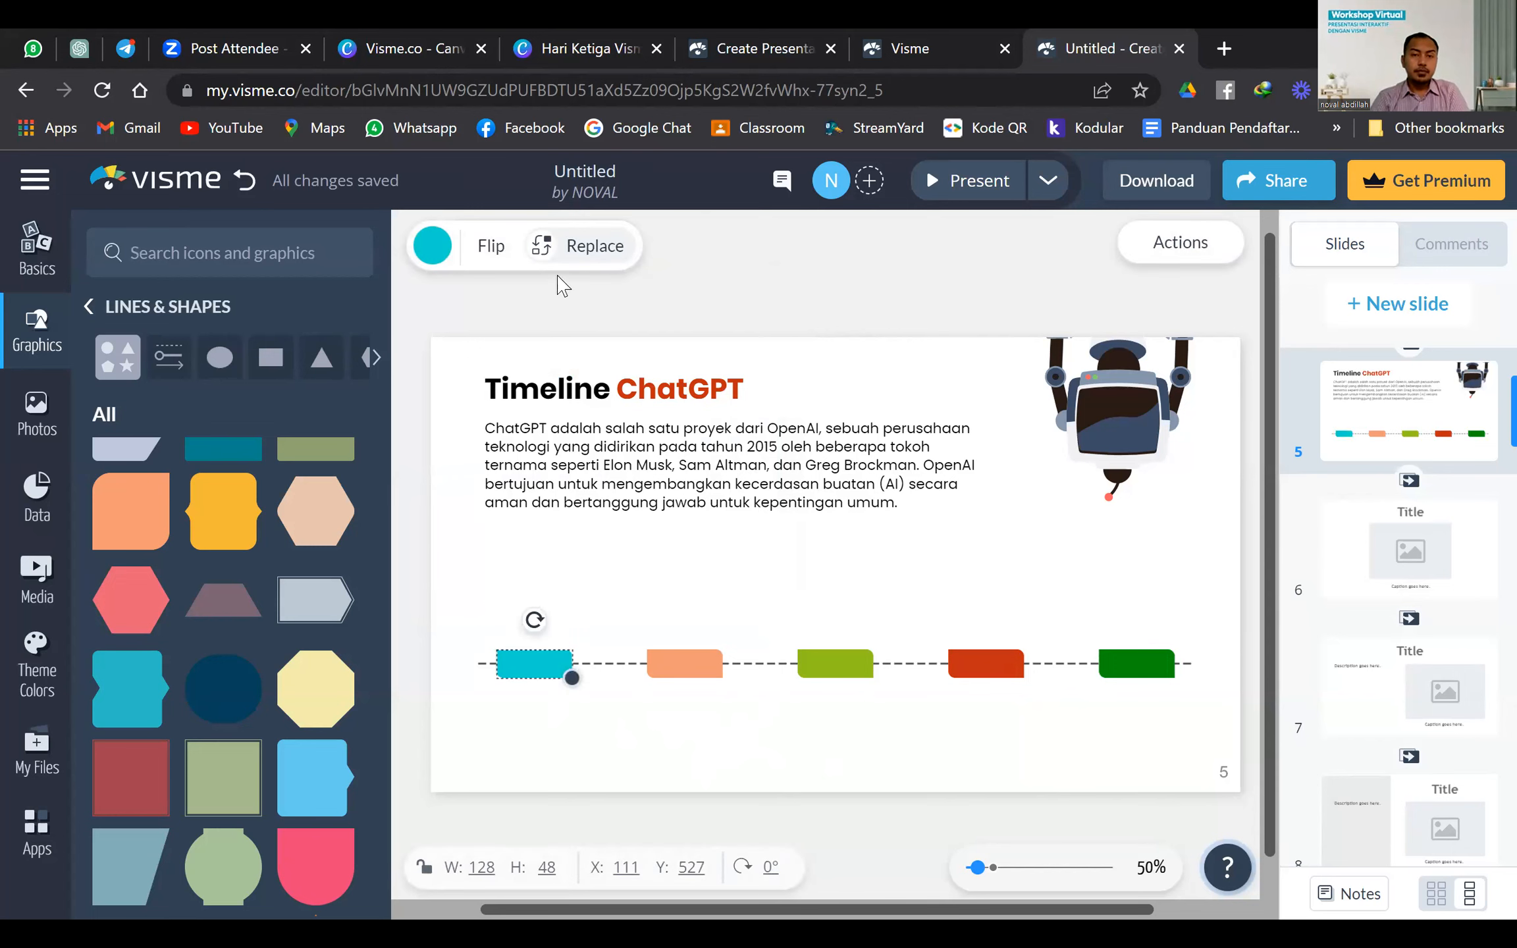
left_click(433, 246)
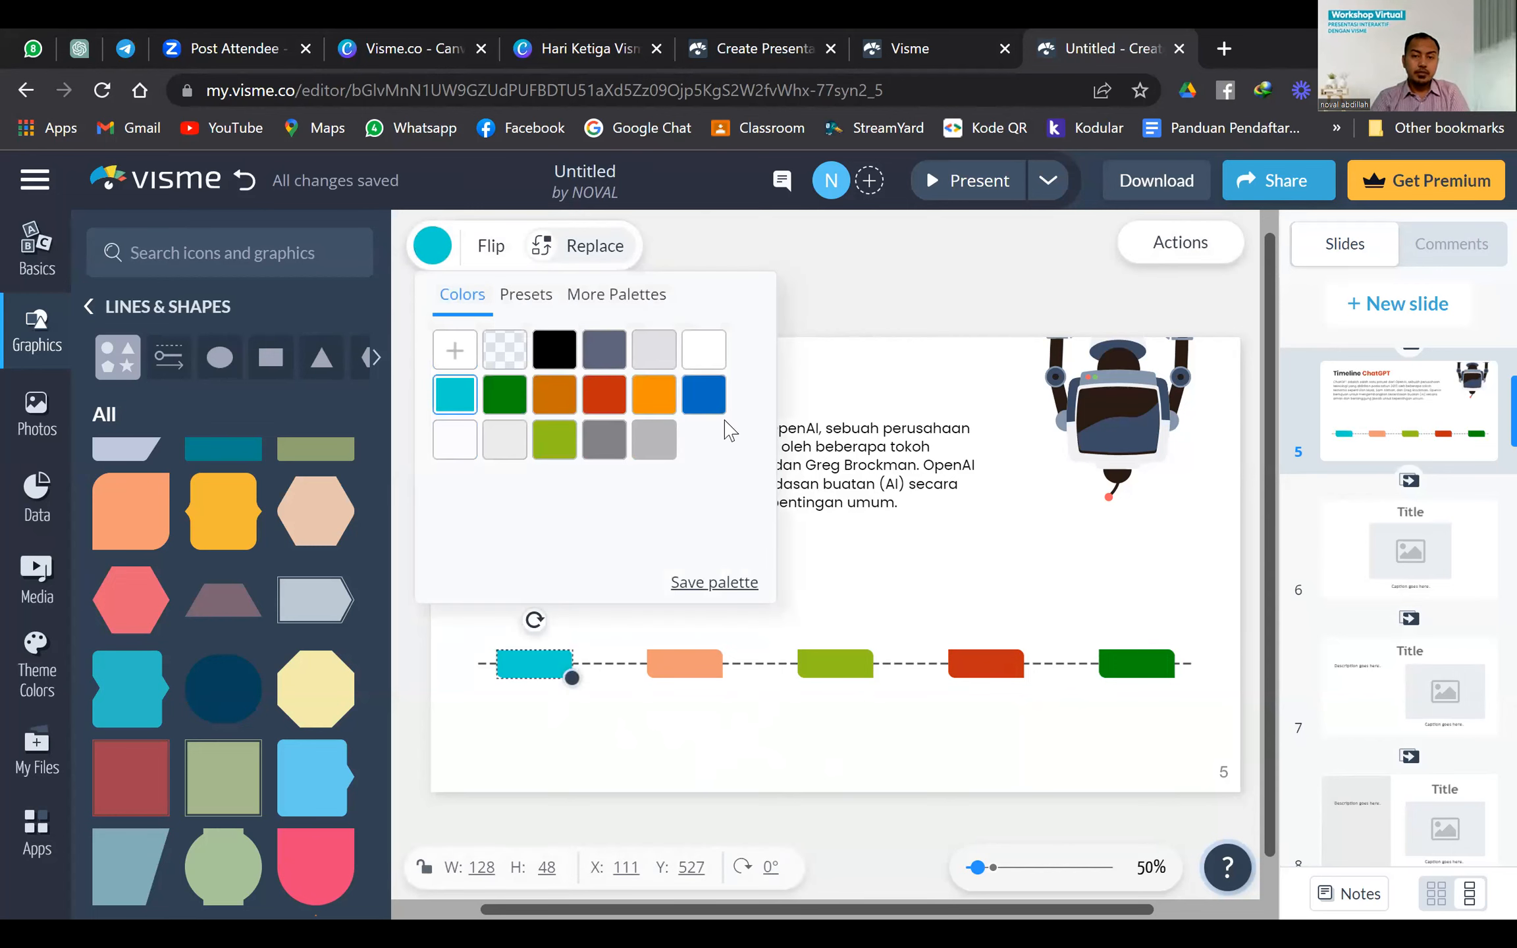
left_click(704, 395)
left_click(902, 741)
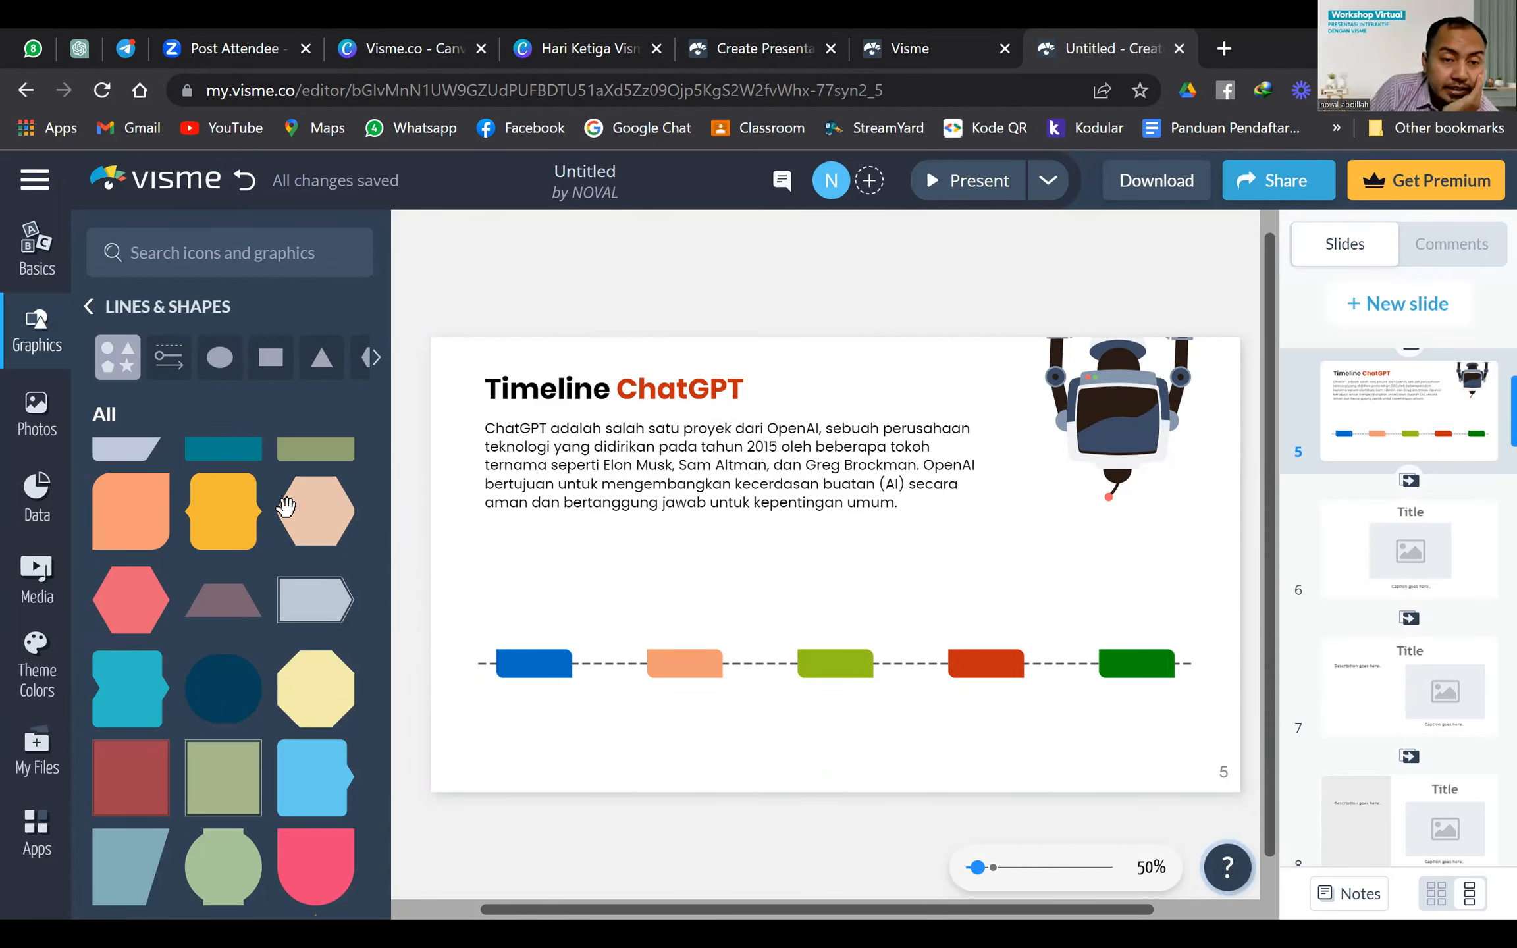
Insert a purple rectangle above the first timeline shape and resize it to about 229 by 177
scroll(298, 655, "up", 3)
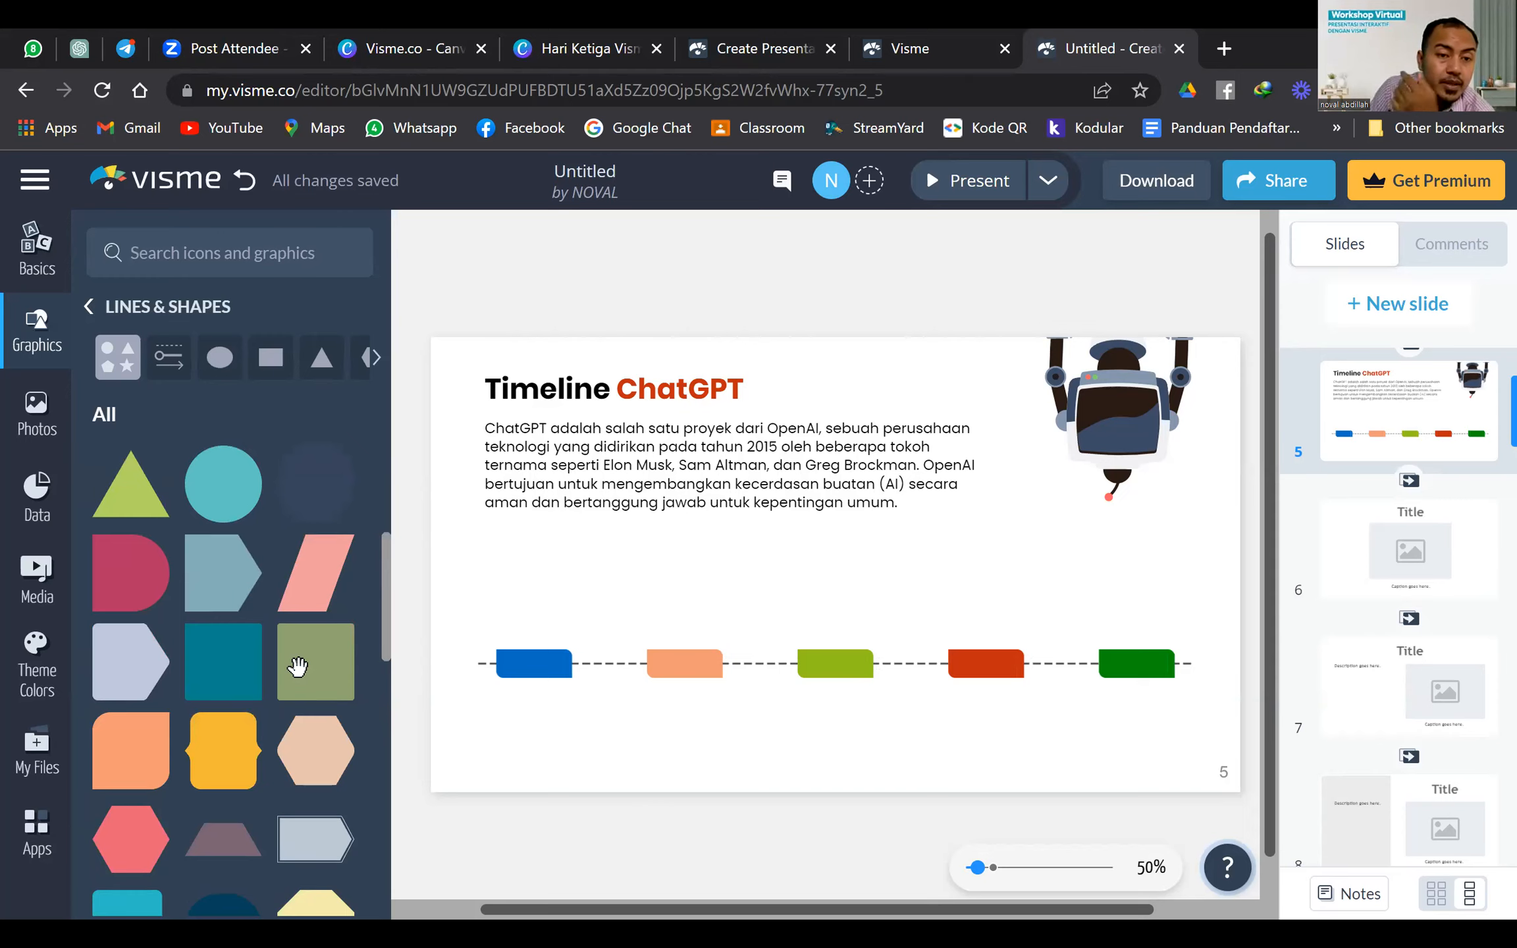
scroll(298, 666, "up", 5)
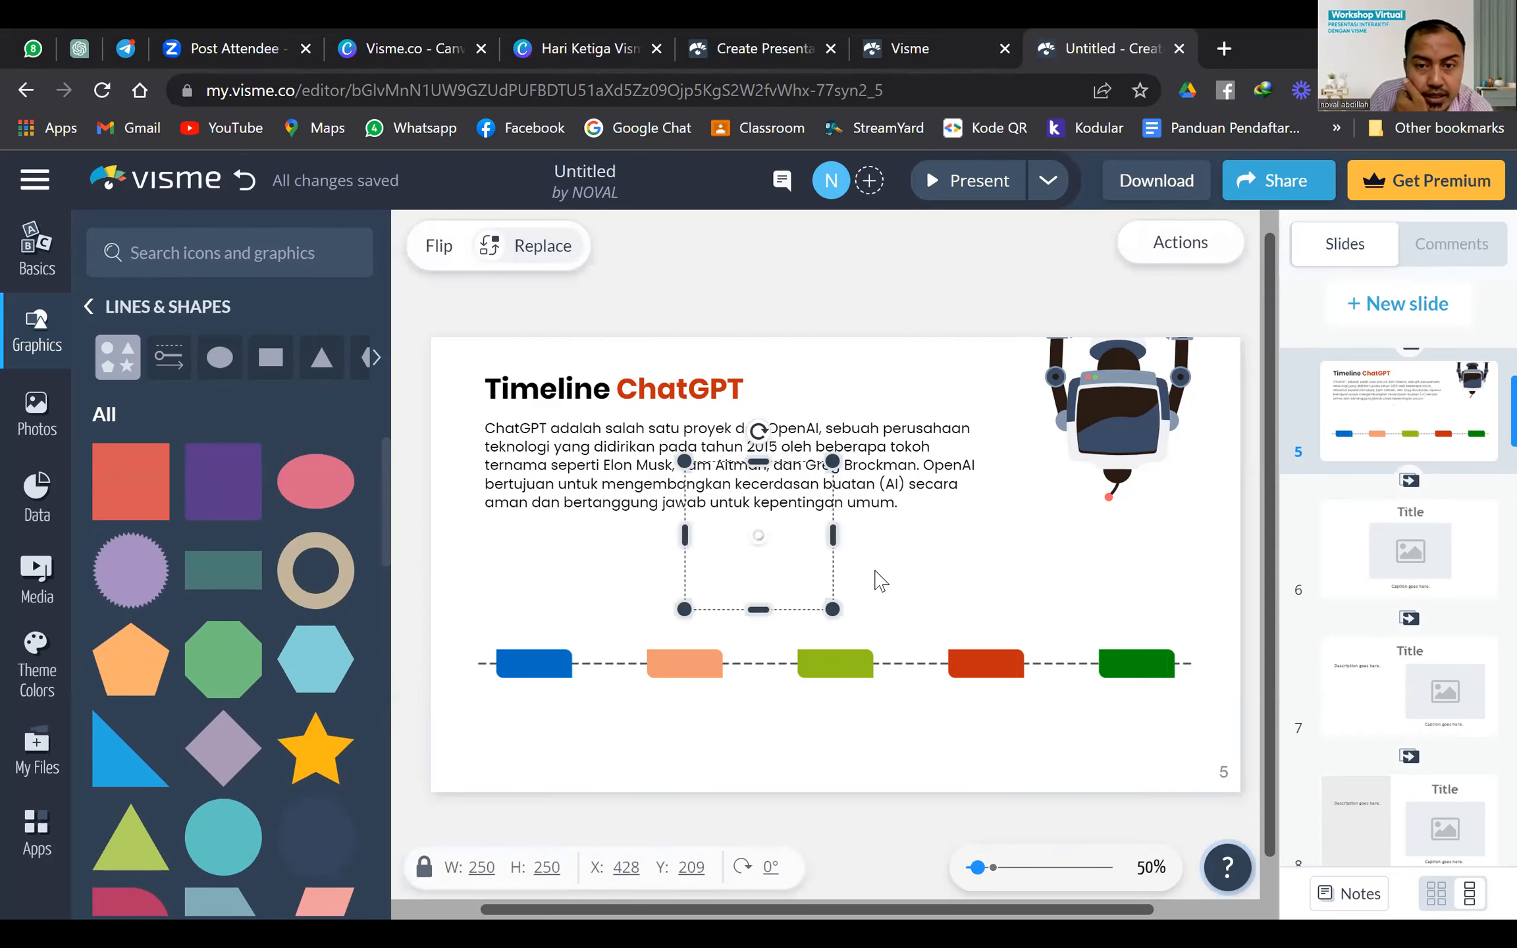
left_click(635, 563)
left_click_drag(587, 550, 552, 597)
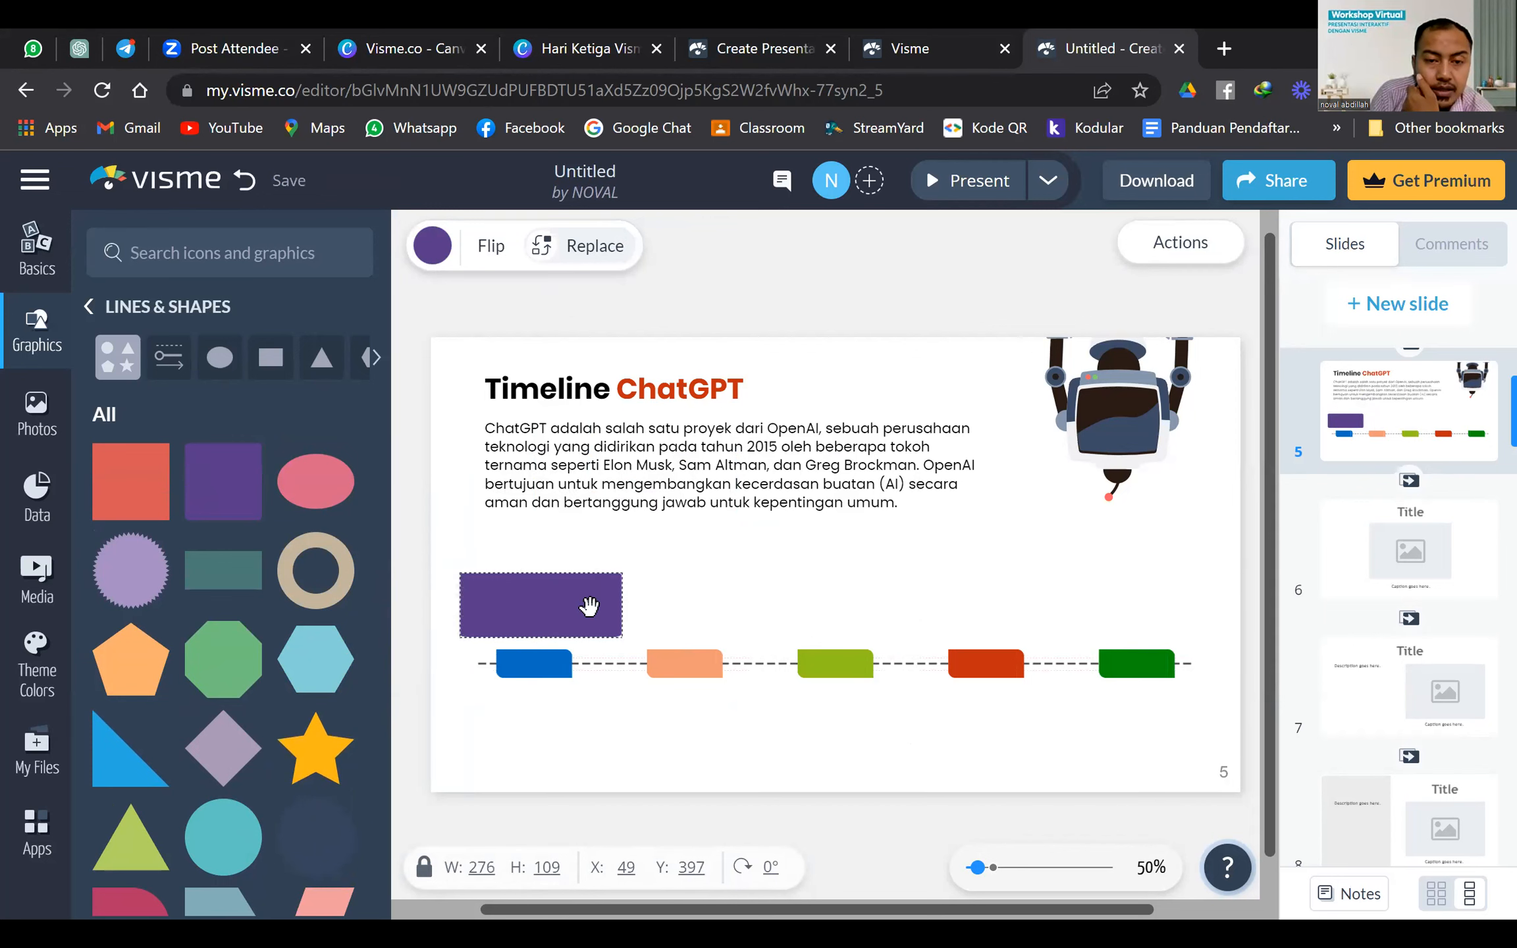
left_click_drag(570, 608, 484, 606)
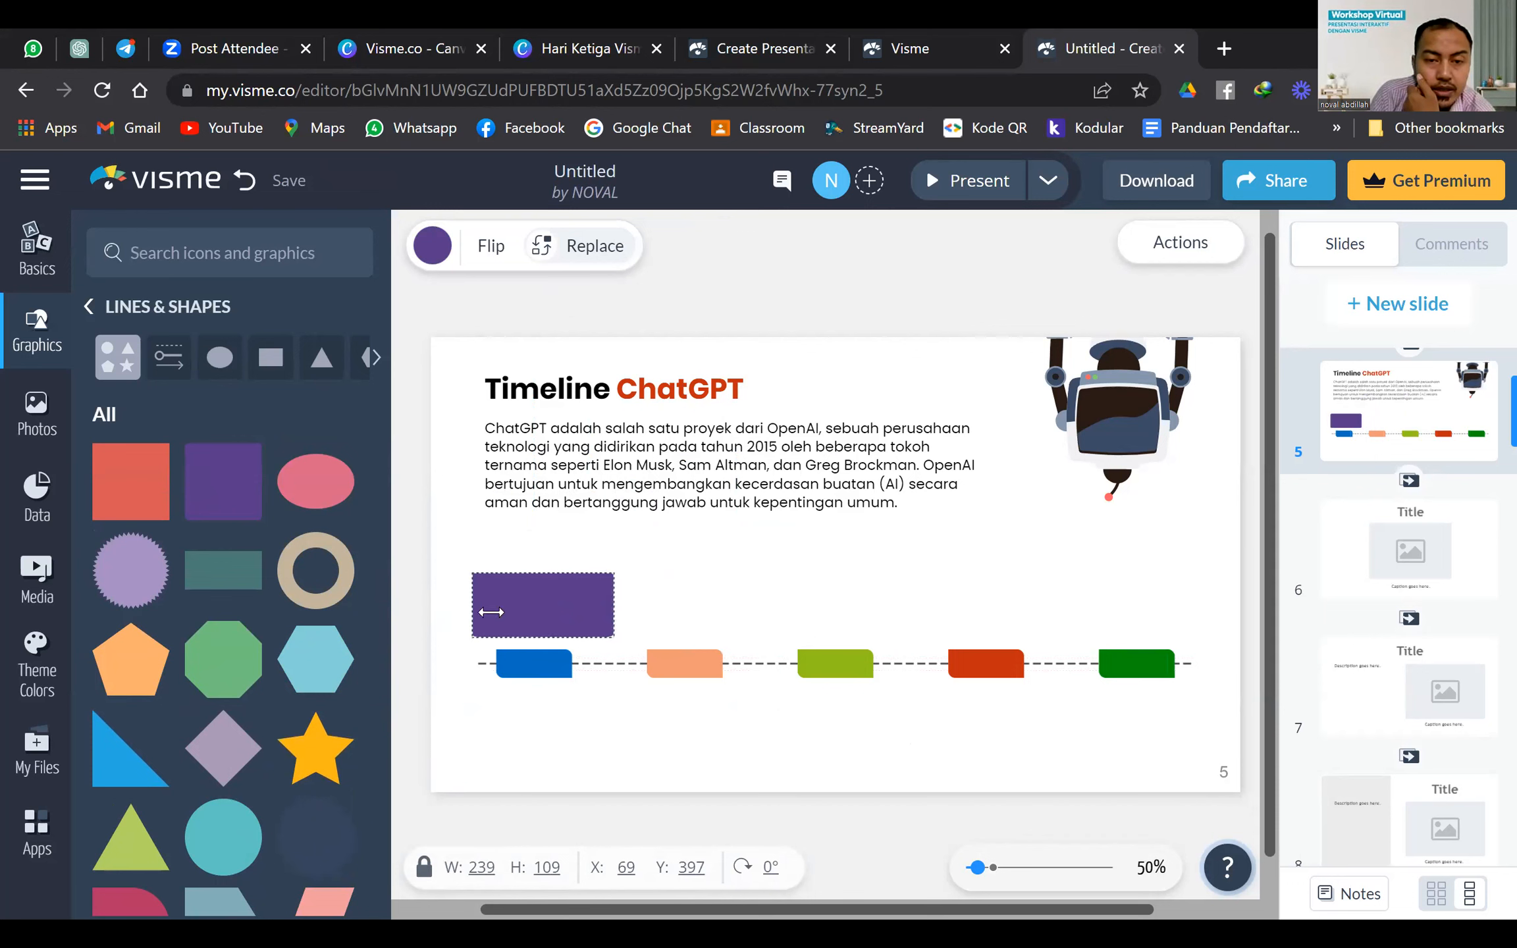
left_click_drag(606, 603, 543, 536)
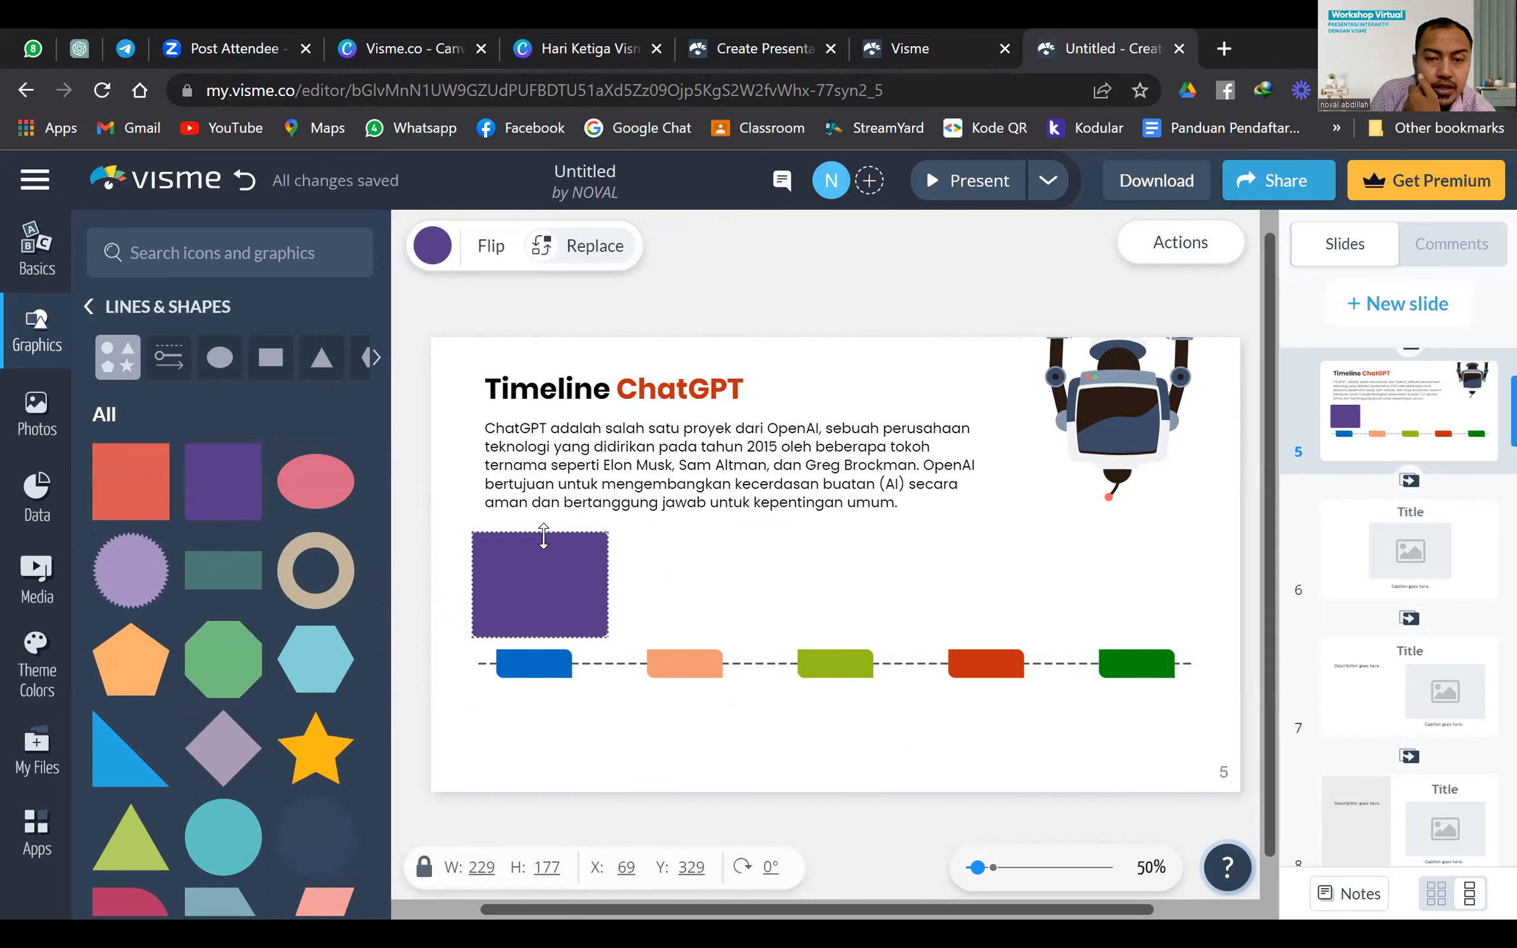
left_click(772, 637)
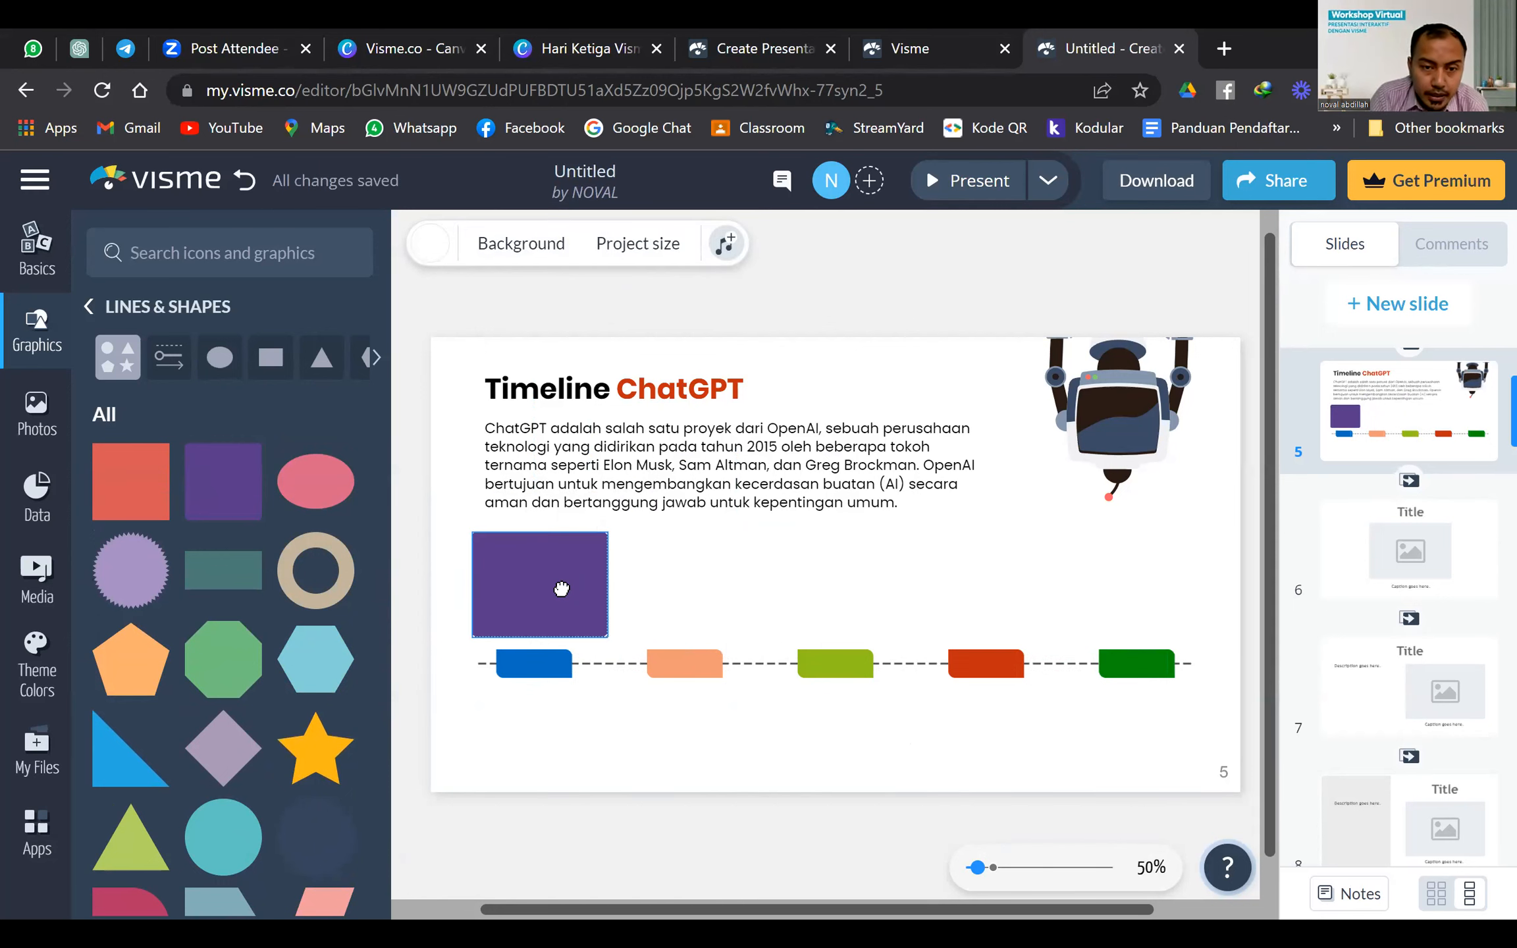
Shift the purple rectangle to X 62 so it is centered over the blue timeline shape
mouse_move(555, 587)
left_mouse_down()
mouse_move(573, 596)
mouse_move(556, 587)
left_mouse_up()
left_click(626, 779)
left_click(596, 636)
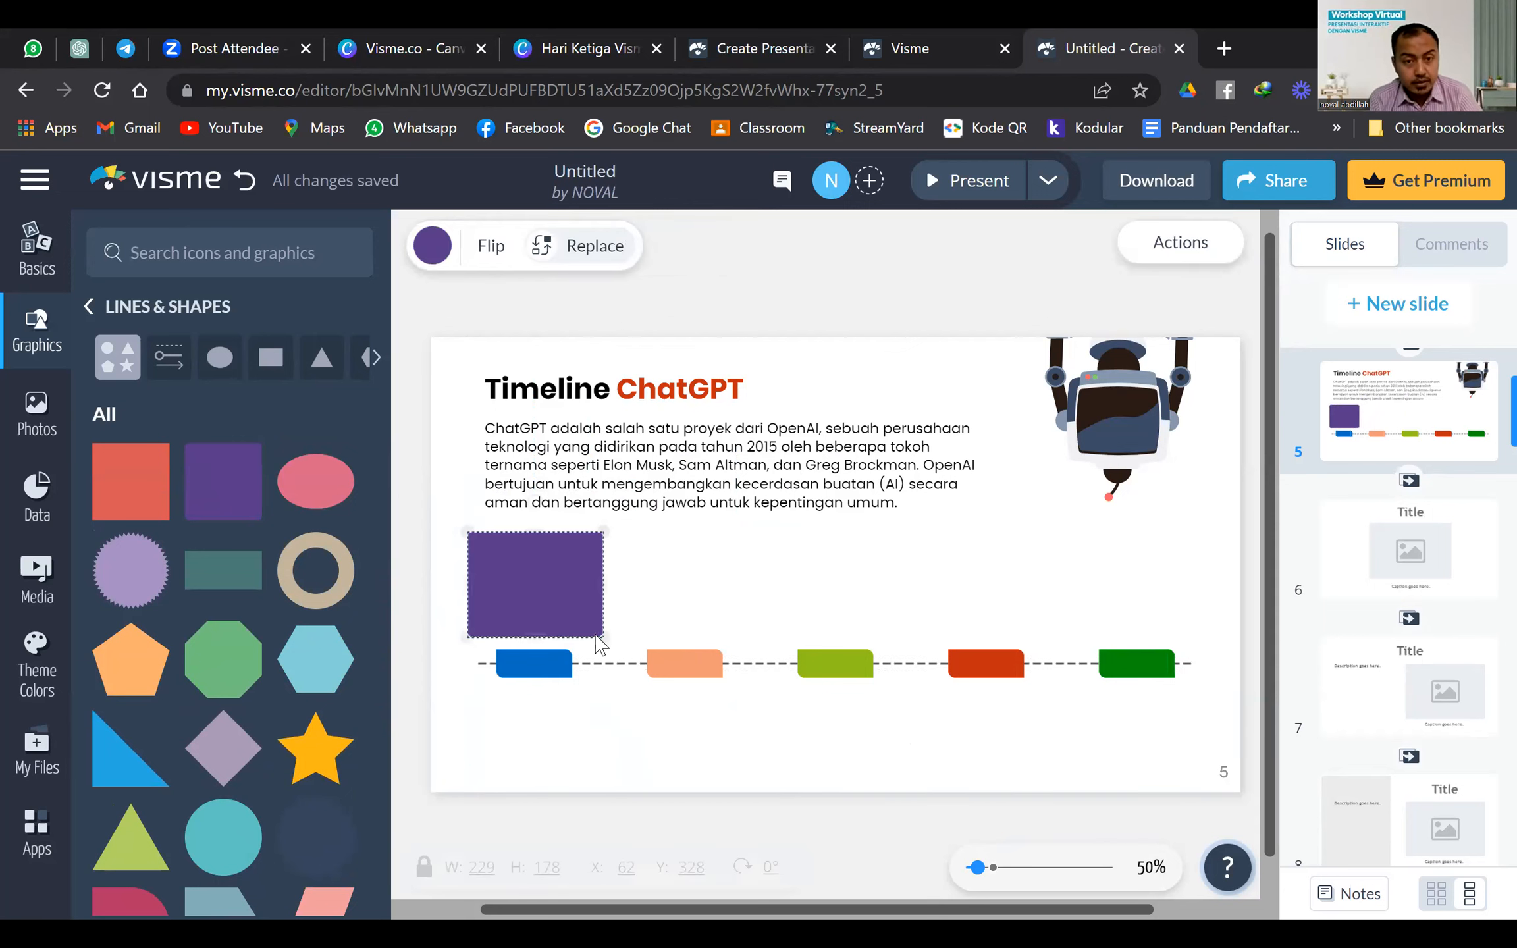
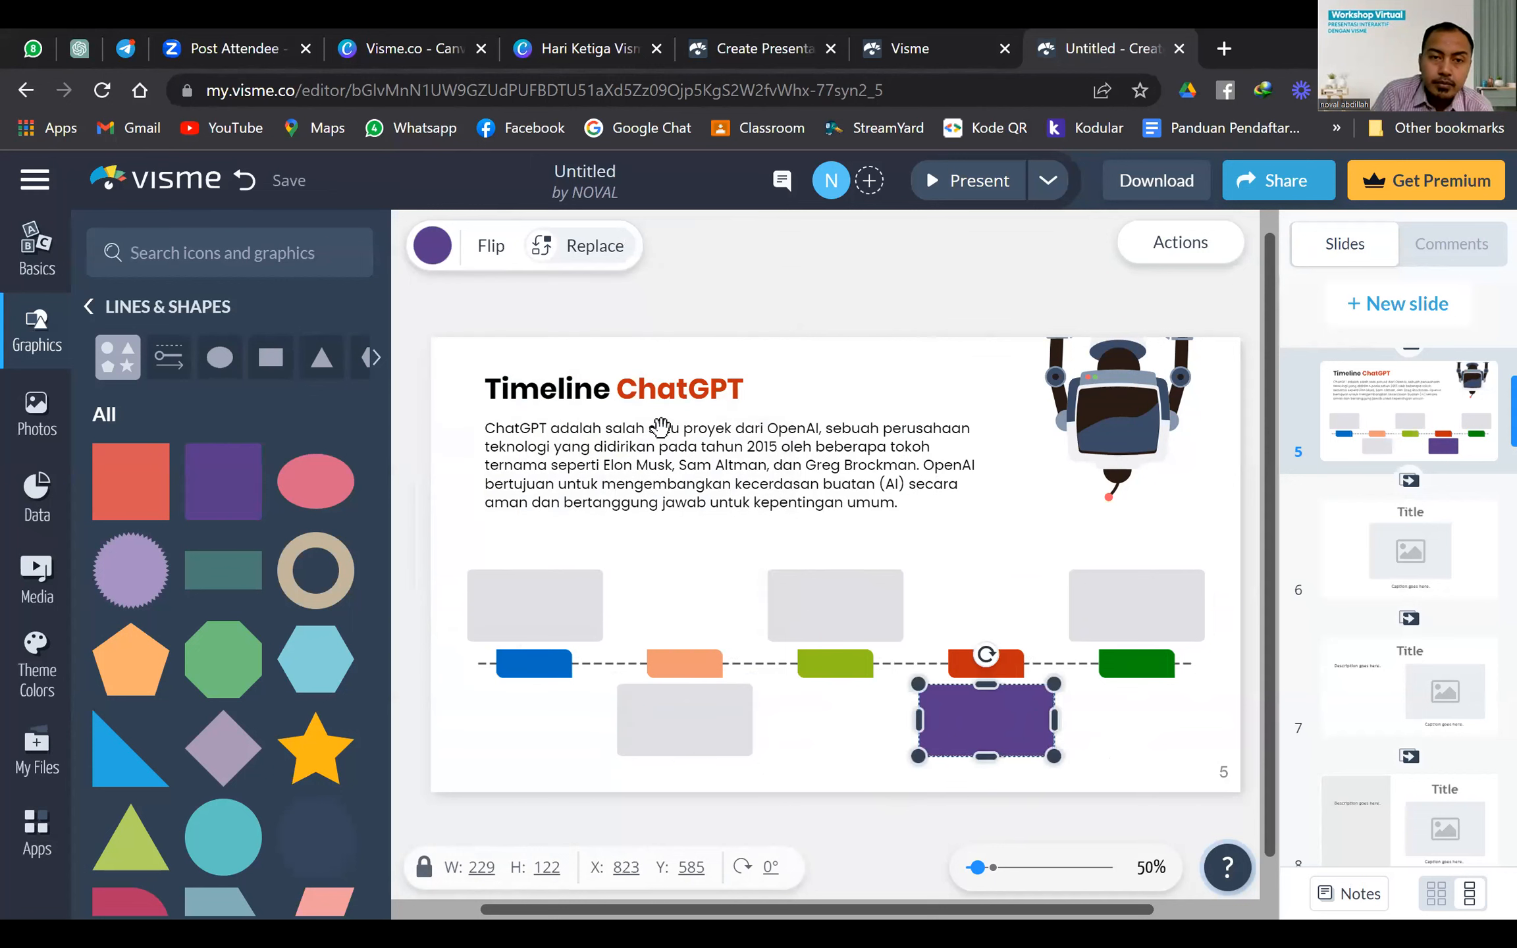
Fill the purple rectangle below the fourth timeline shape with the same light gray as the other boxes
left_click(434, 247)
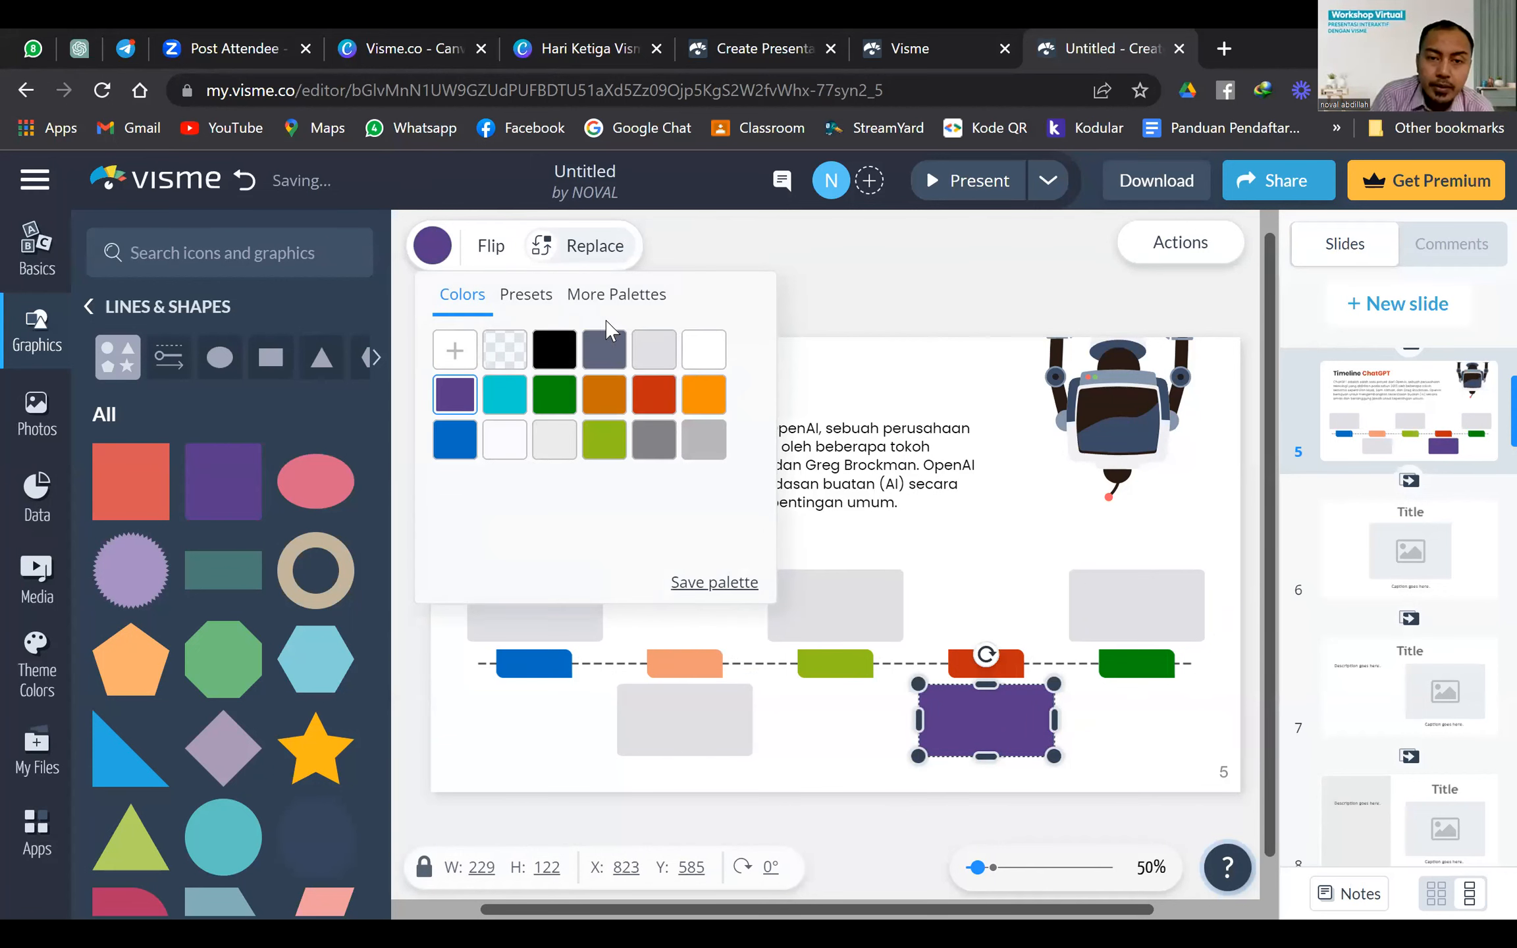
left_click(679, 369)
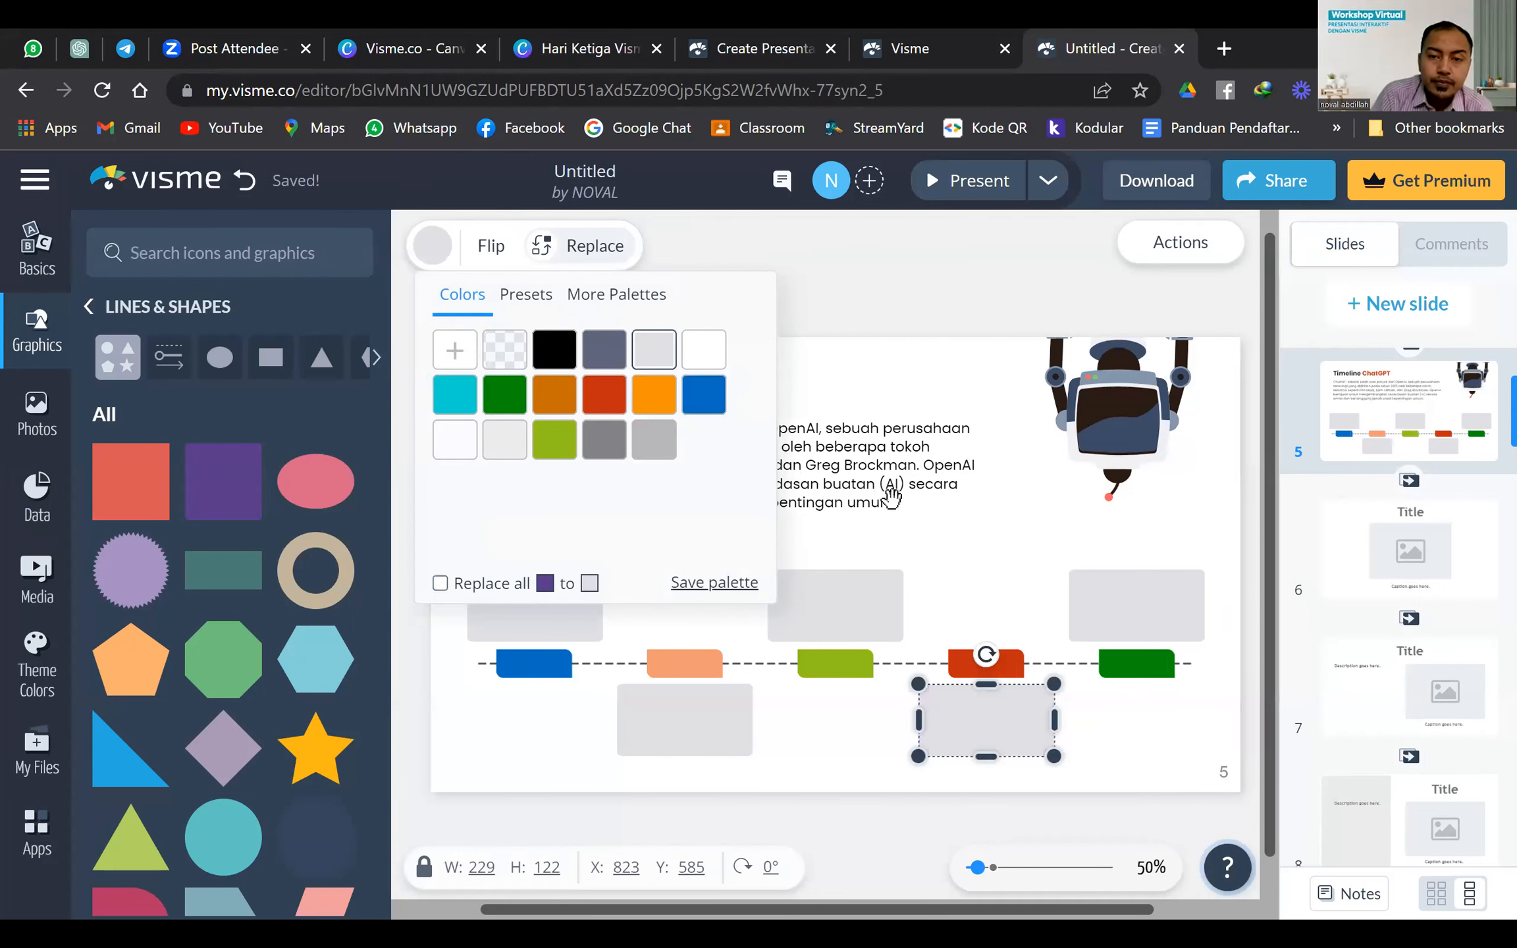
left_click(972, 609)
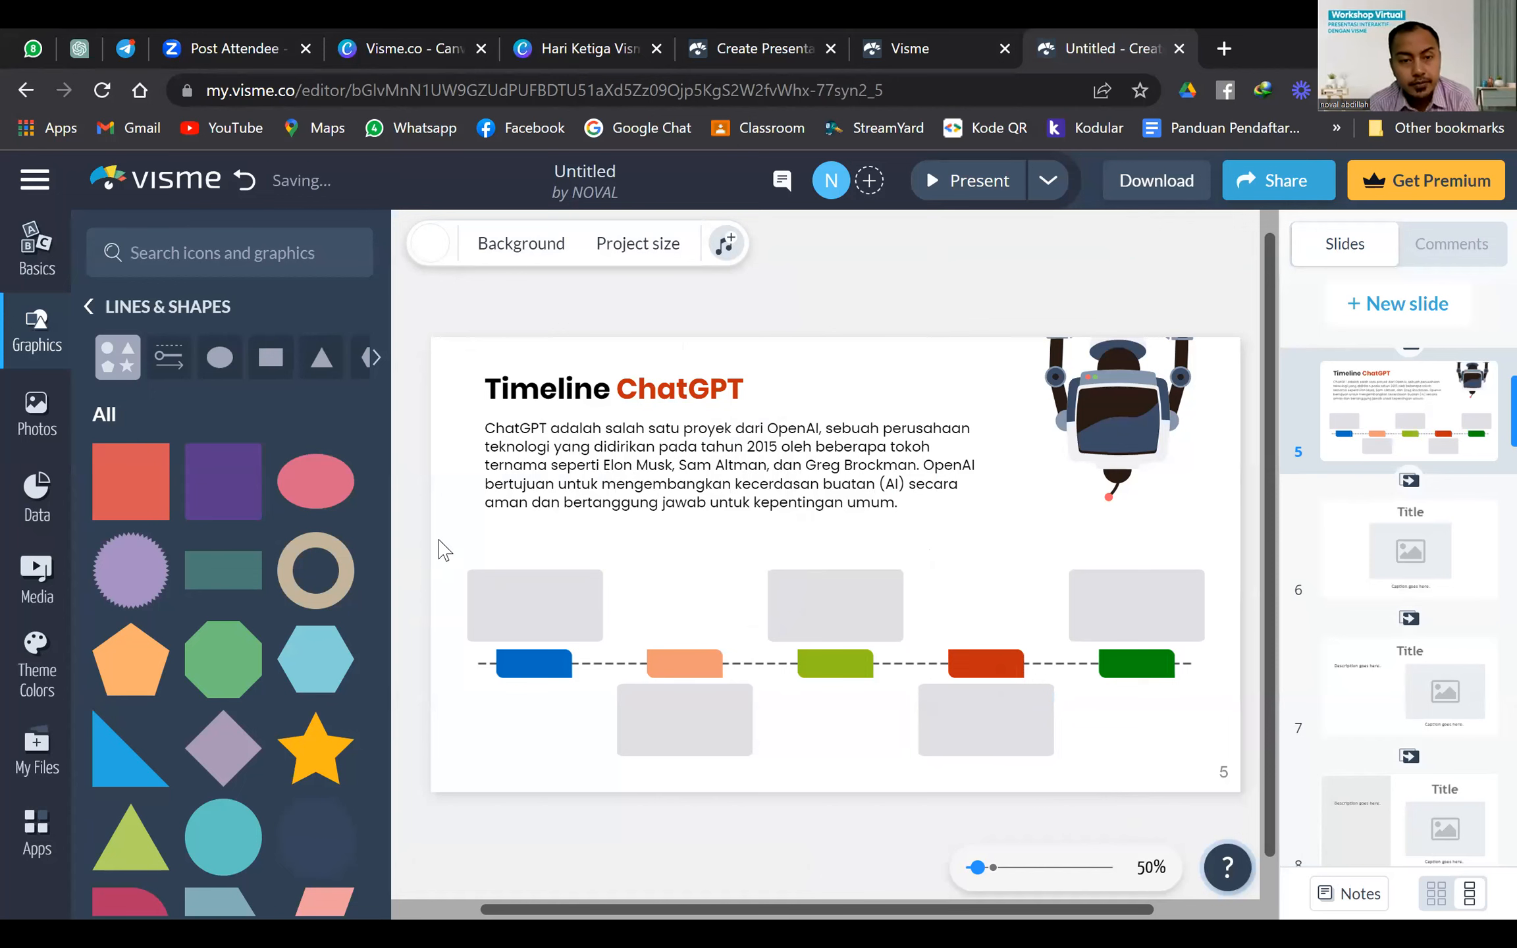
left_click_drag(399, 532, 1227, 779)
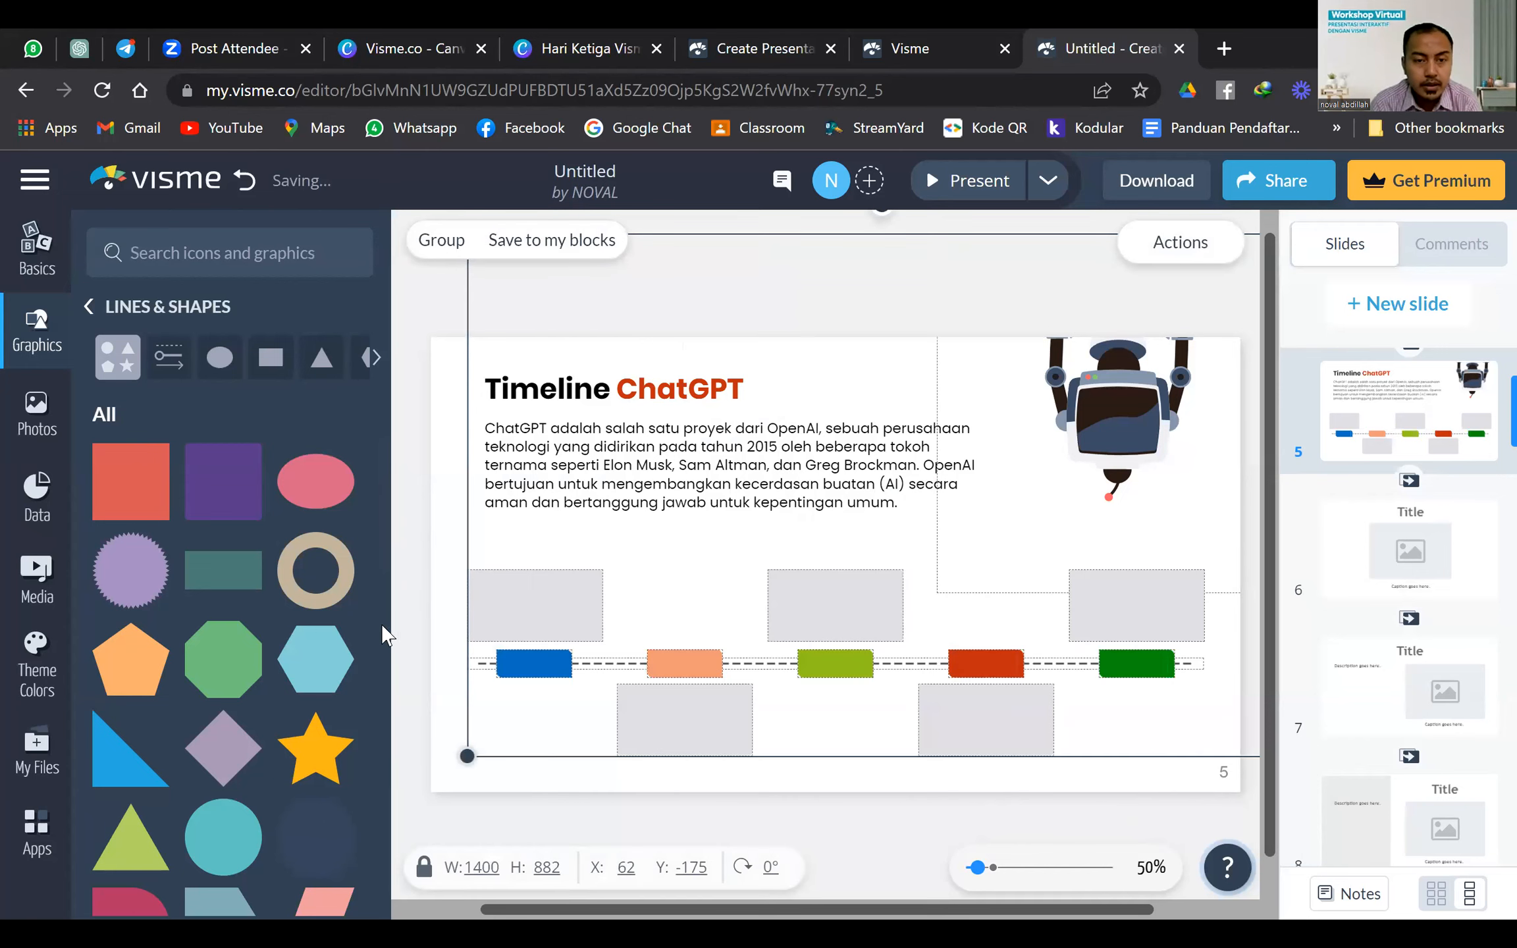
left_click_drag(420, 564, 1210, 773)
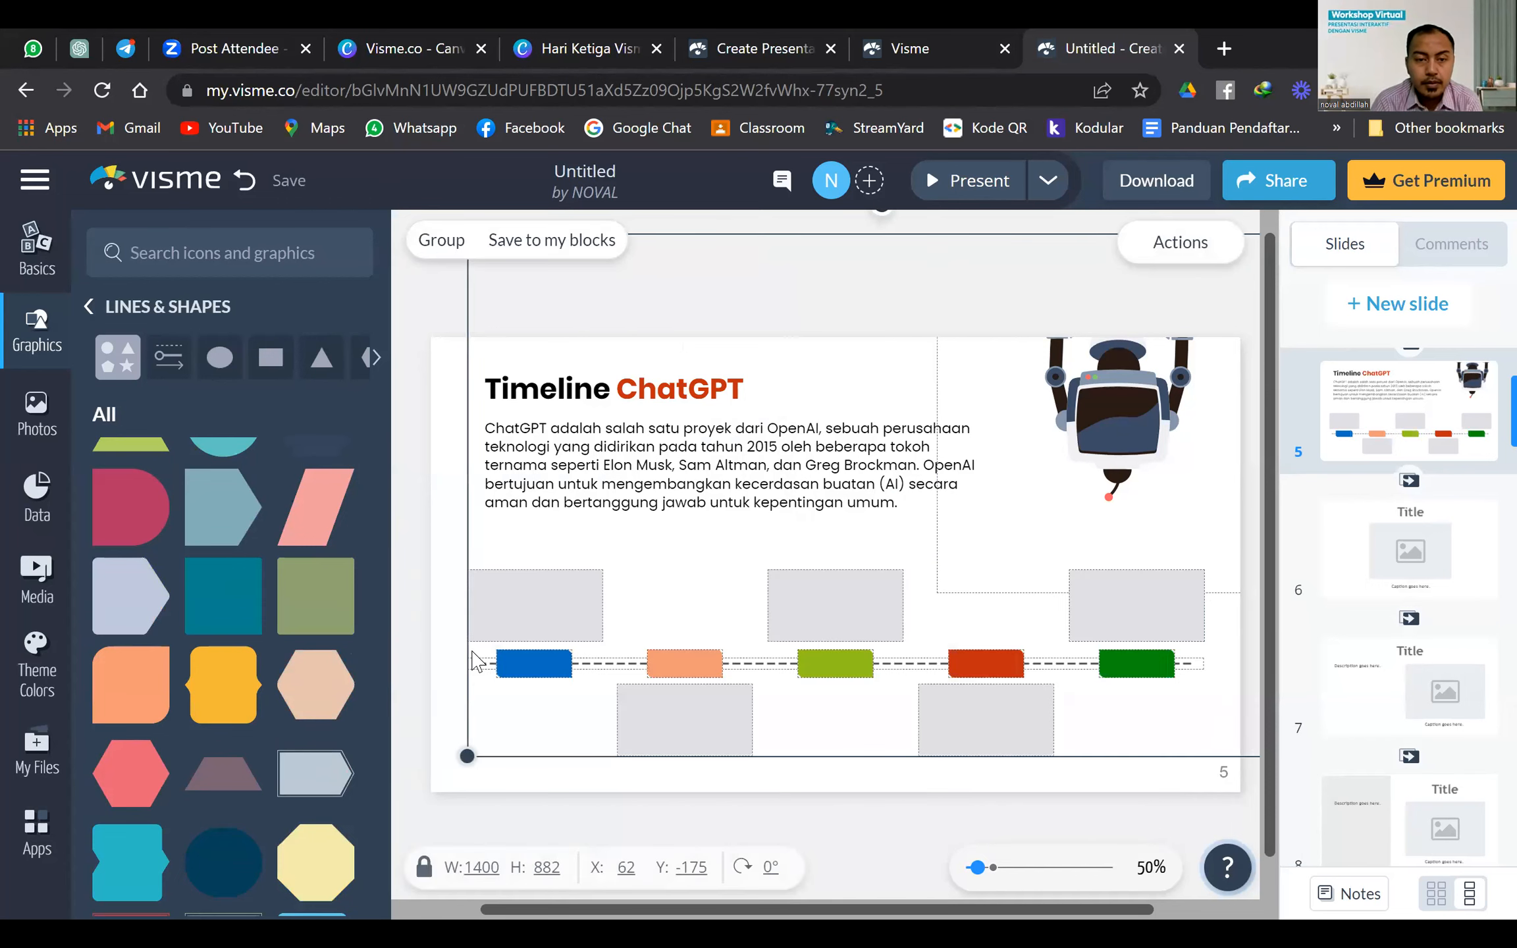
left_click(502, 741)
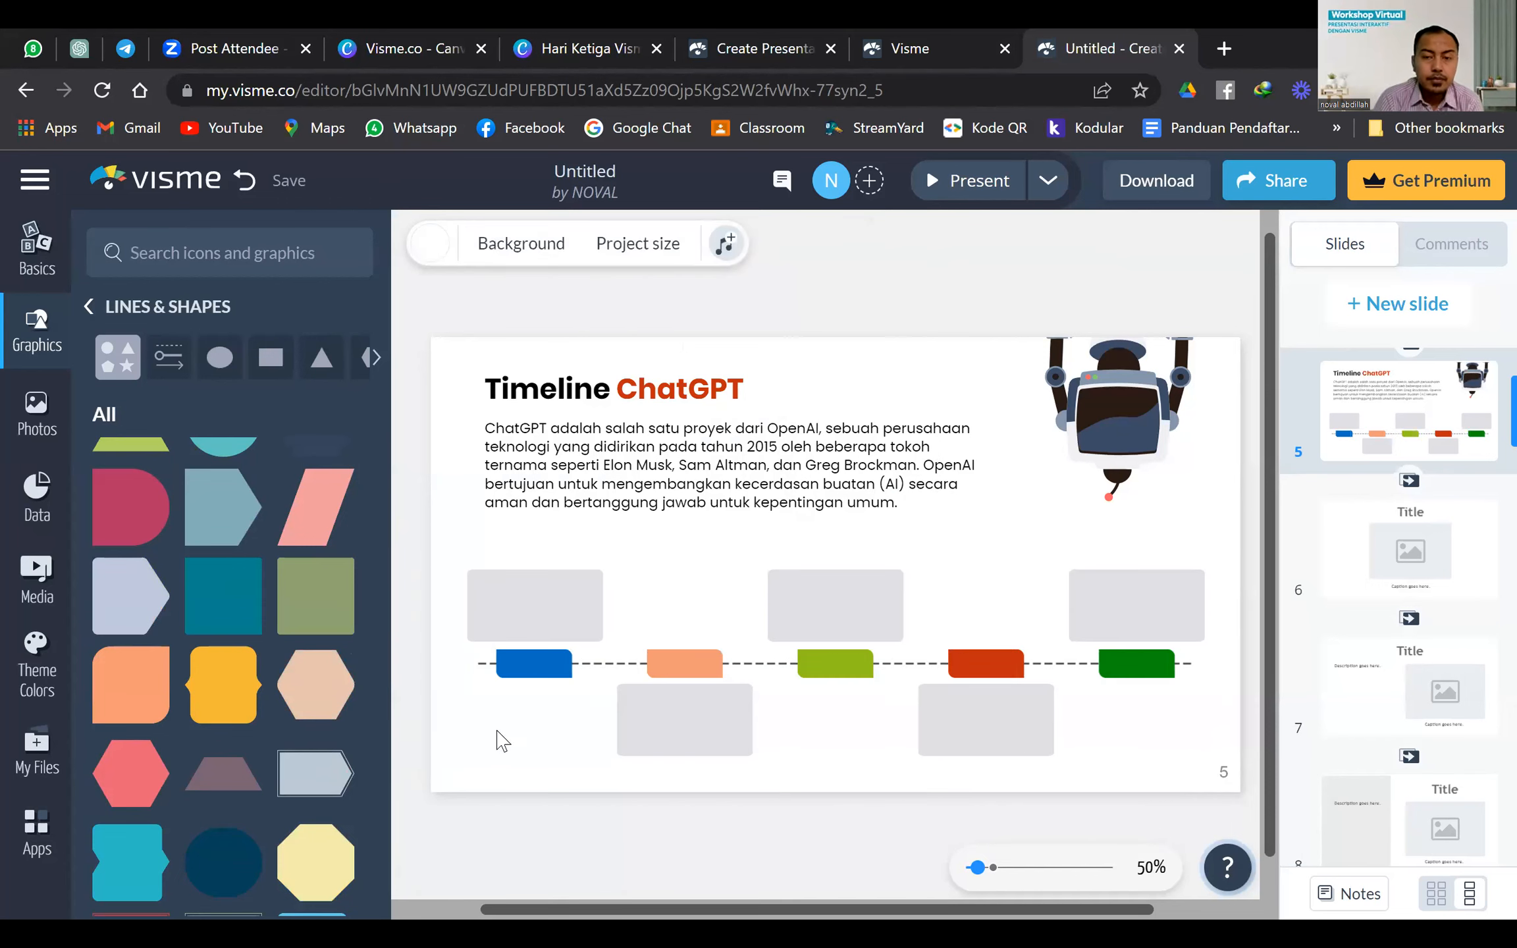
left_click(474, 593)
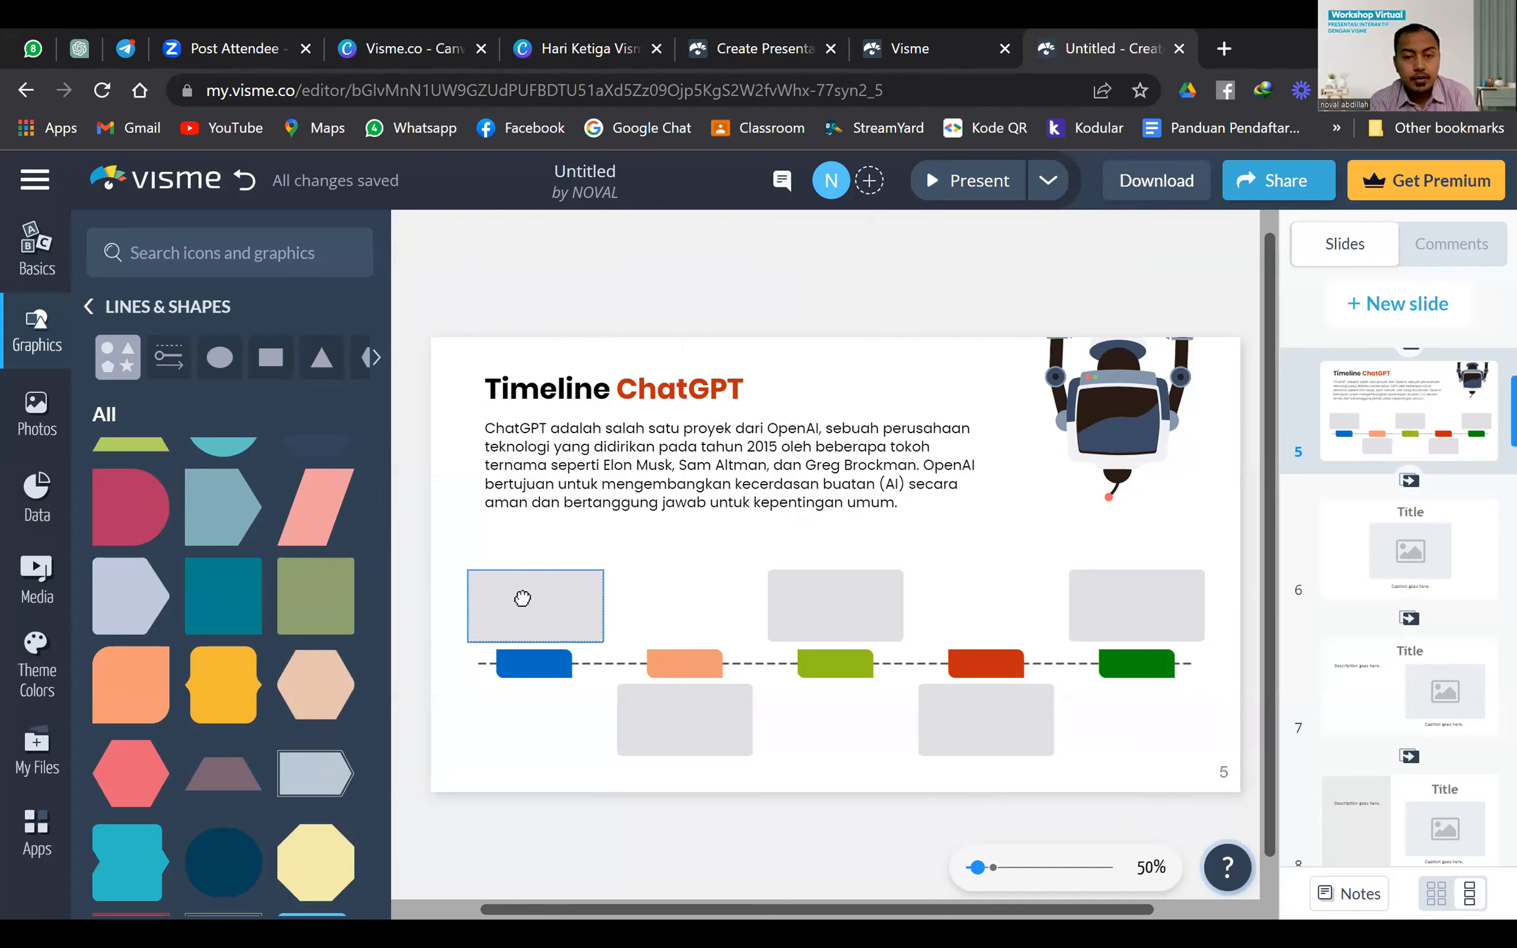
left_click(426, 596)
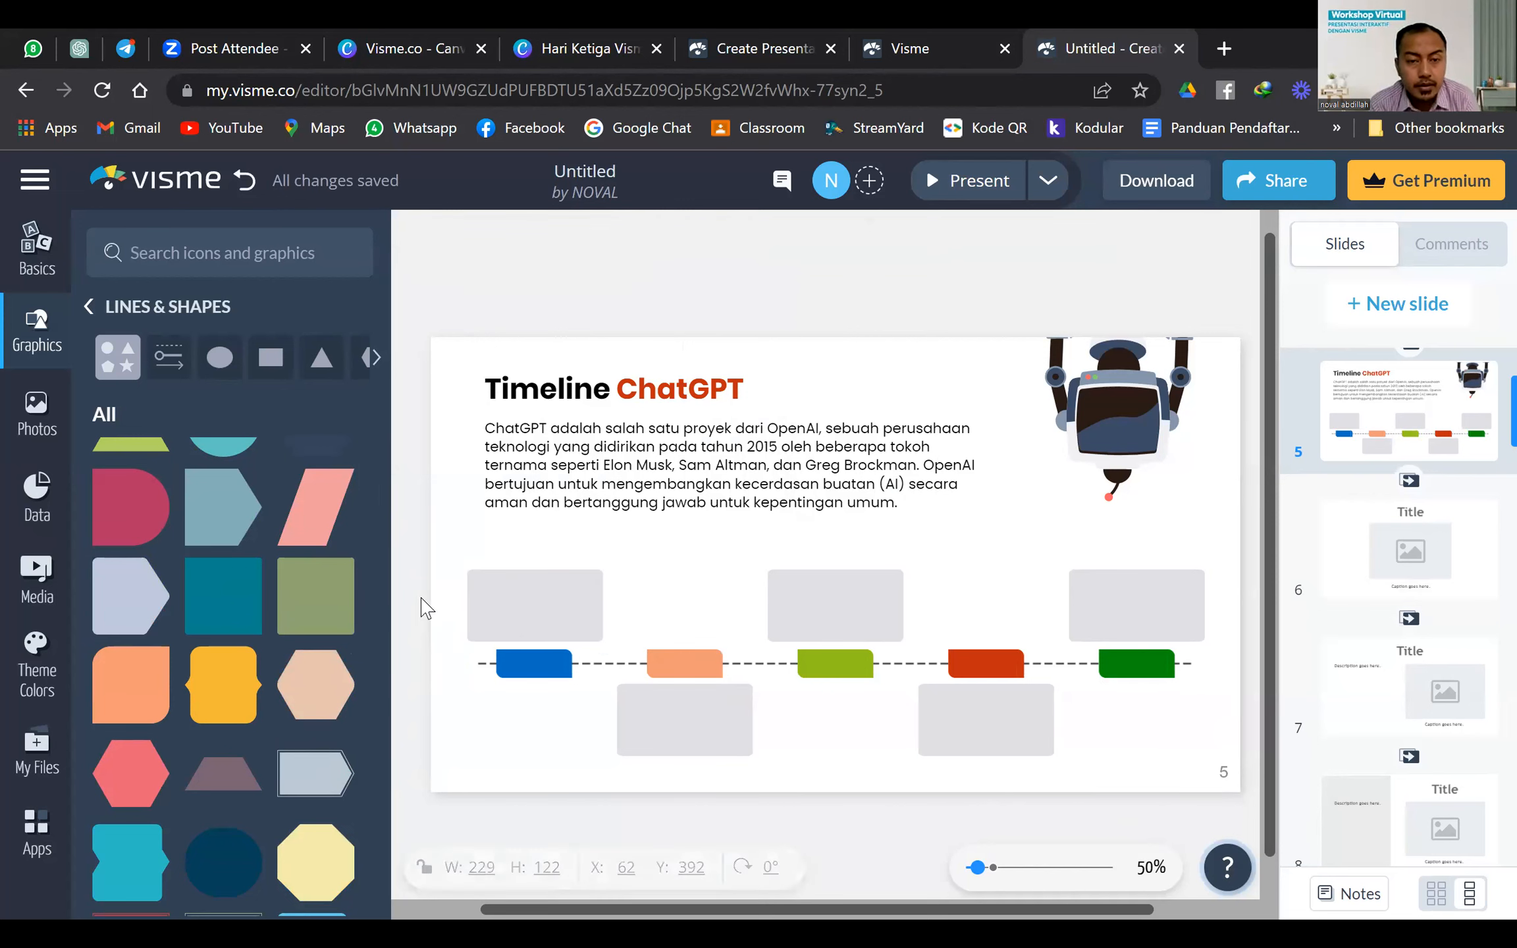
Select the dashed line, colored shapes, gray boxes and robot together and move them up by 25 to Y -200
left_click_drag(798, 733, 1147, 767)
key("Up")
key("Up")
key("Up")
key("Up")
key("Up")
key("Up")
key("Up")
key("Up")
key("Up")
key("Up")
key("Up")
key("Up")
key("Up")
key("Up")
key("Up")
key("Up")
key("Up")
key("Up")
key("Up")
key("Up")
key("Up")
key("Up")
key("Up")
key("Up")
key("Up")
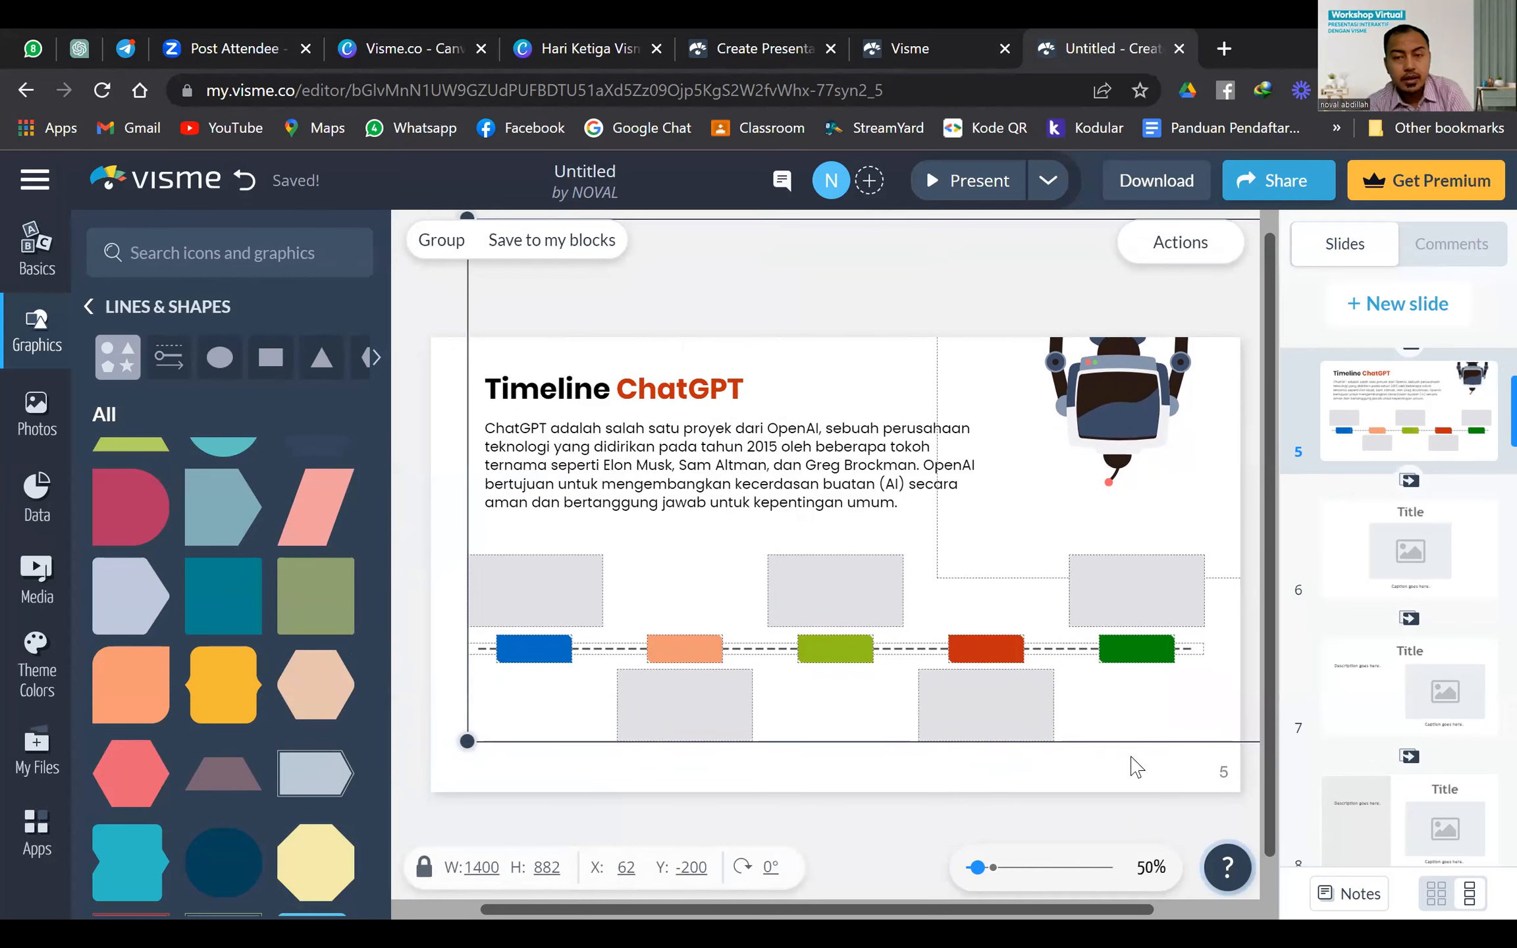
Move only the robot character back down slightly beside the description at the slide's upper edge
left_click(428, 428)
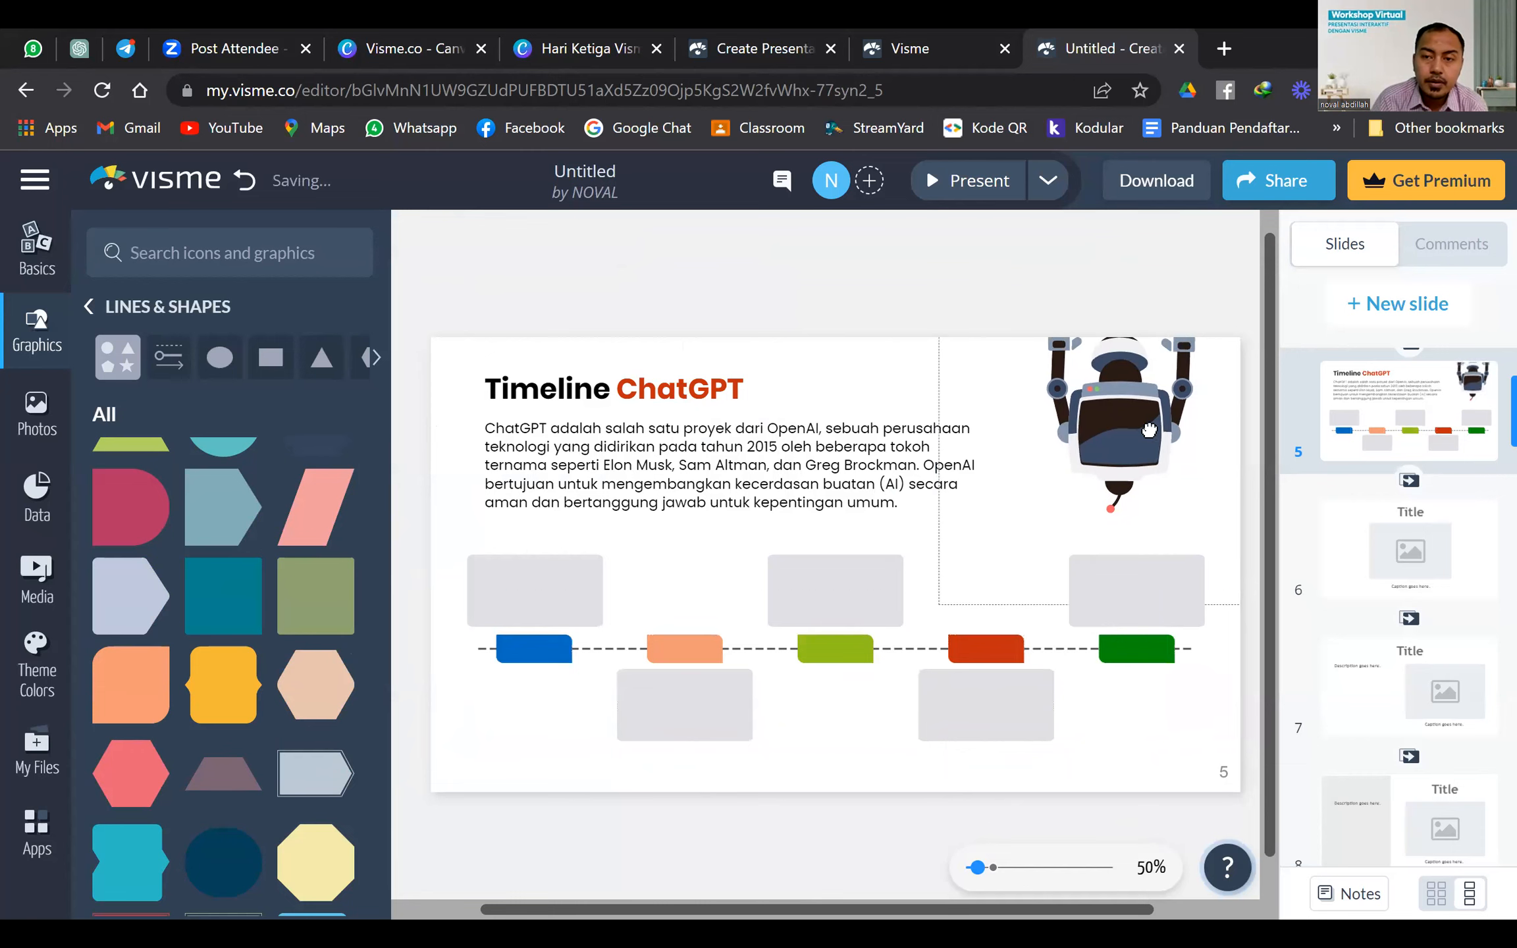
left_click_drag(1150, 429, 1139, 801)
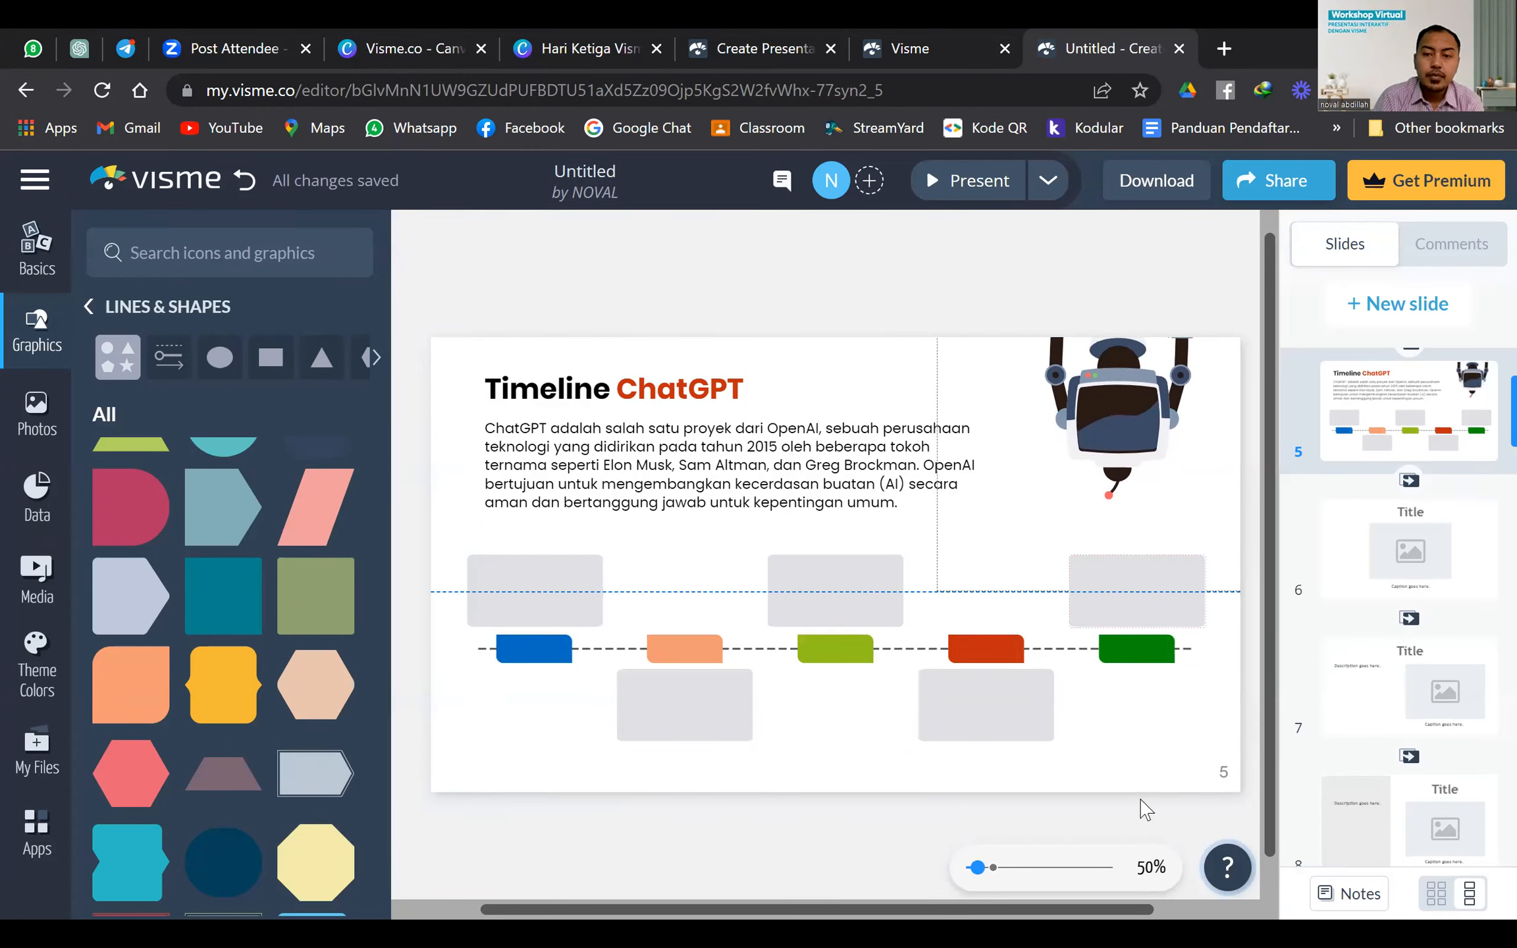
left_click(1113, 773)
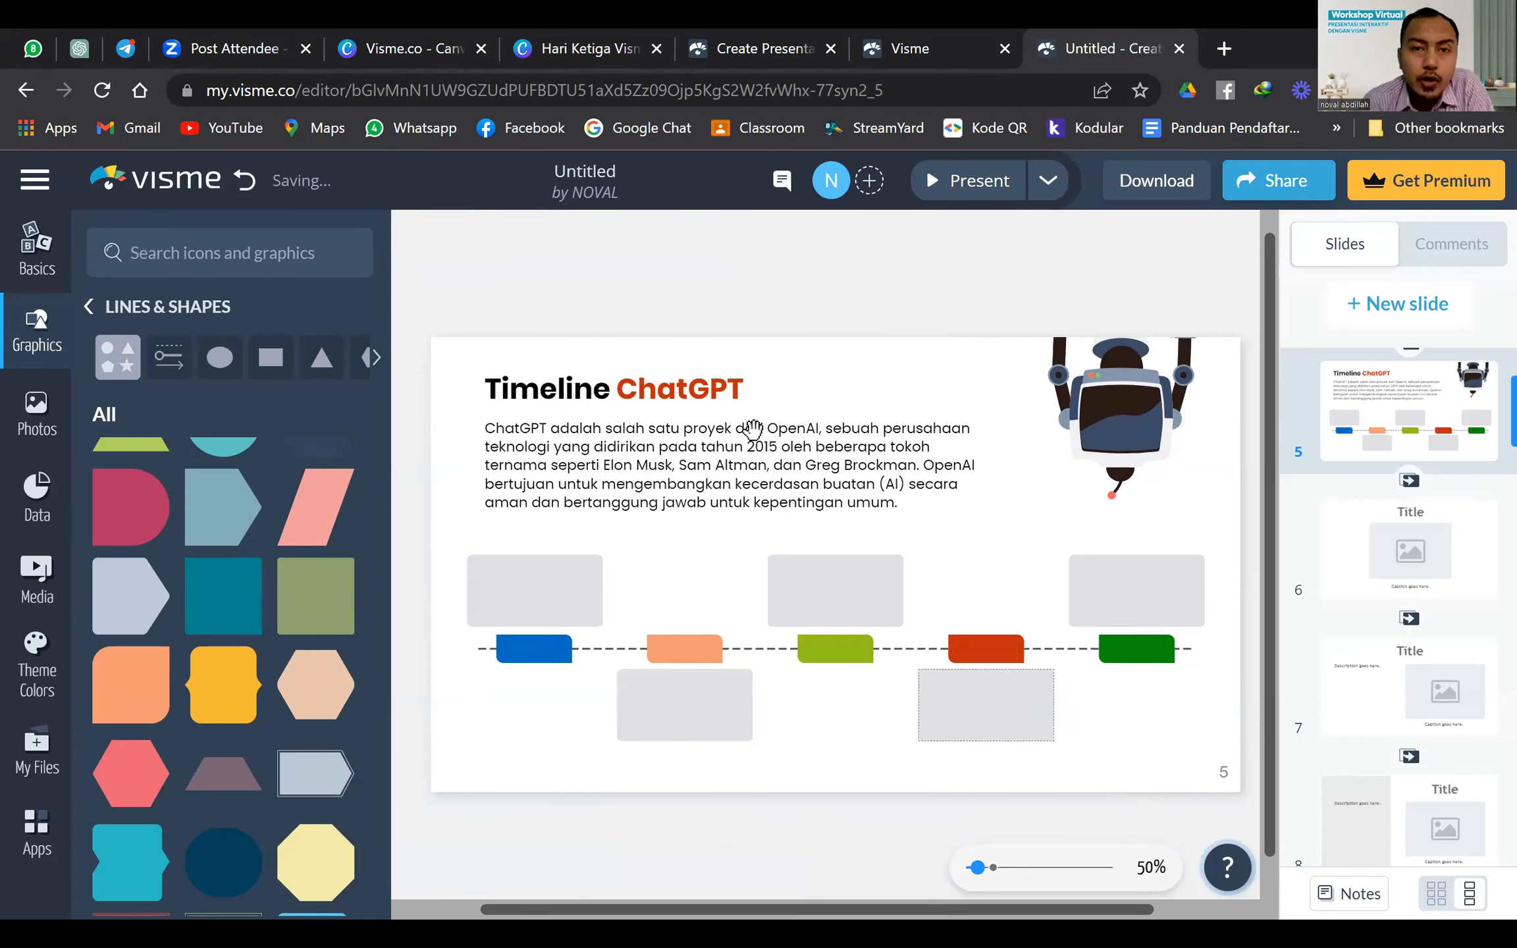
Add a text box below the description and replace its content with 2015
left_click(33, 247)
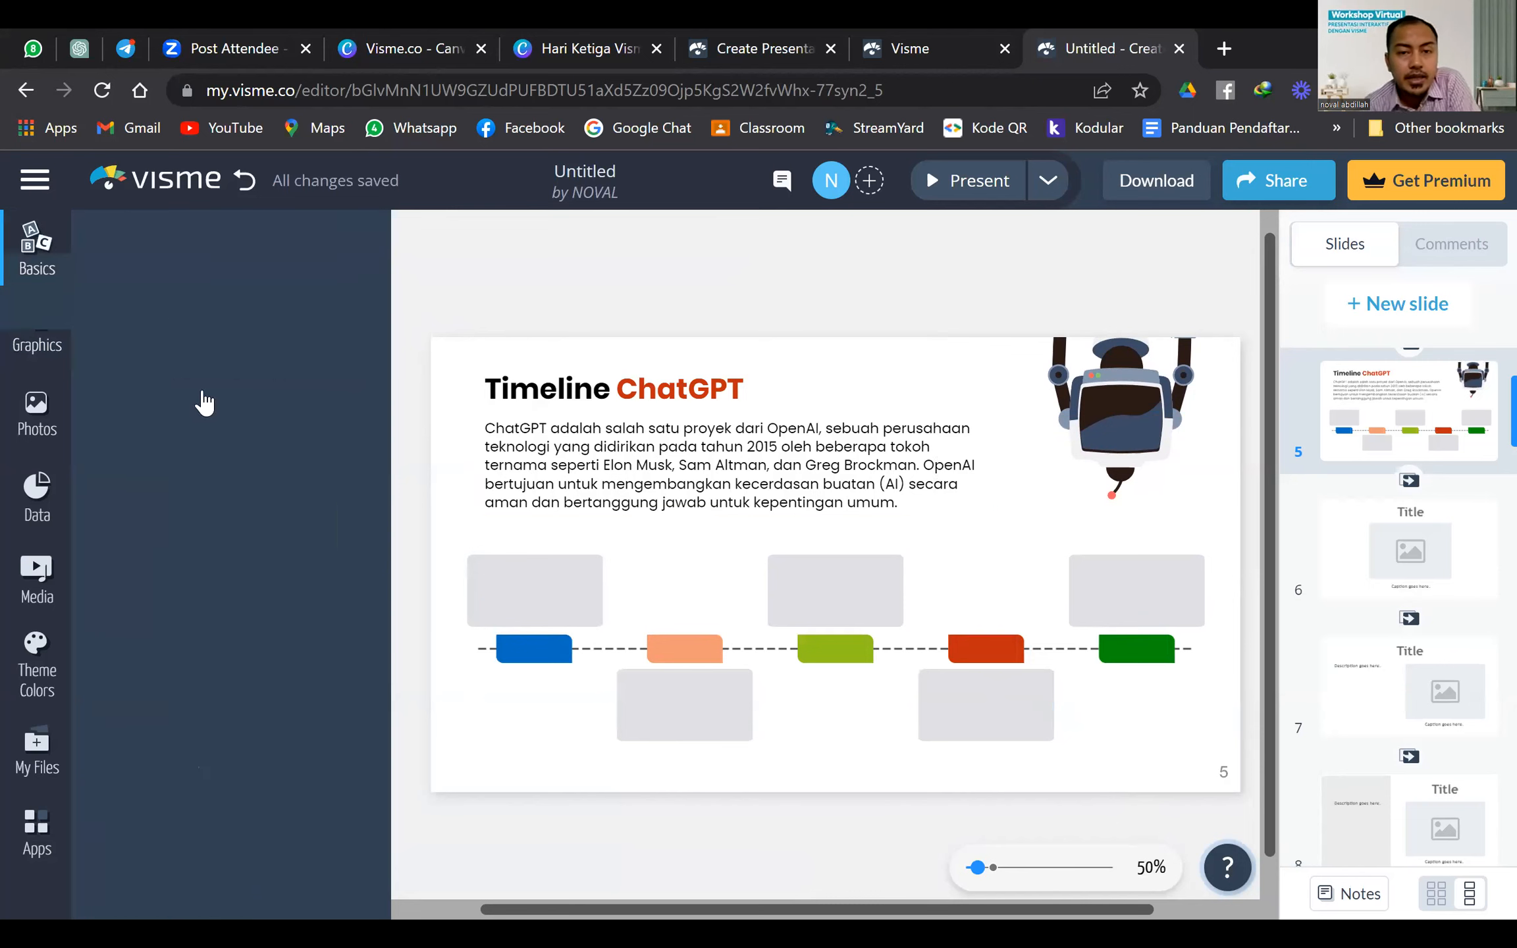
left_click_drag(113, 253, 764, 553)
double_click(742, 541)
key("ctrl+a")
type("202")
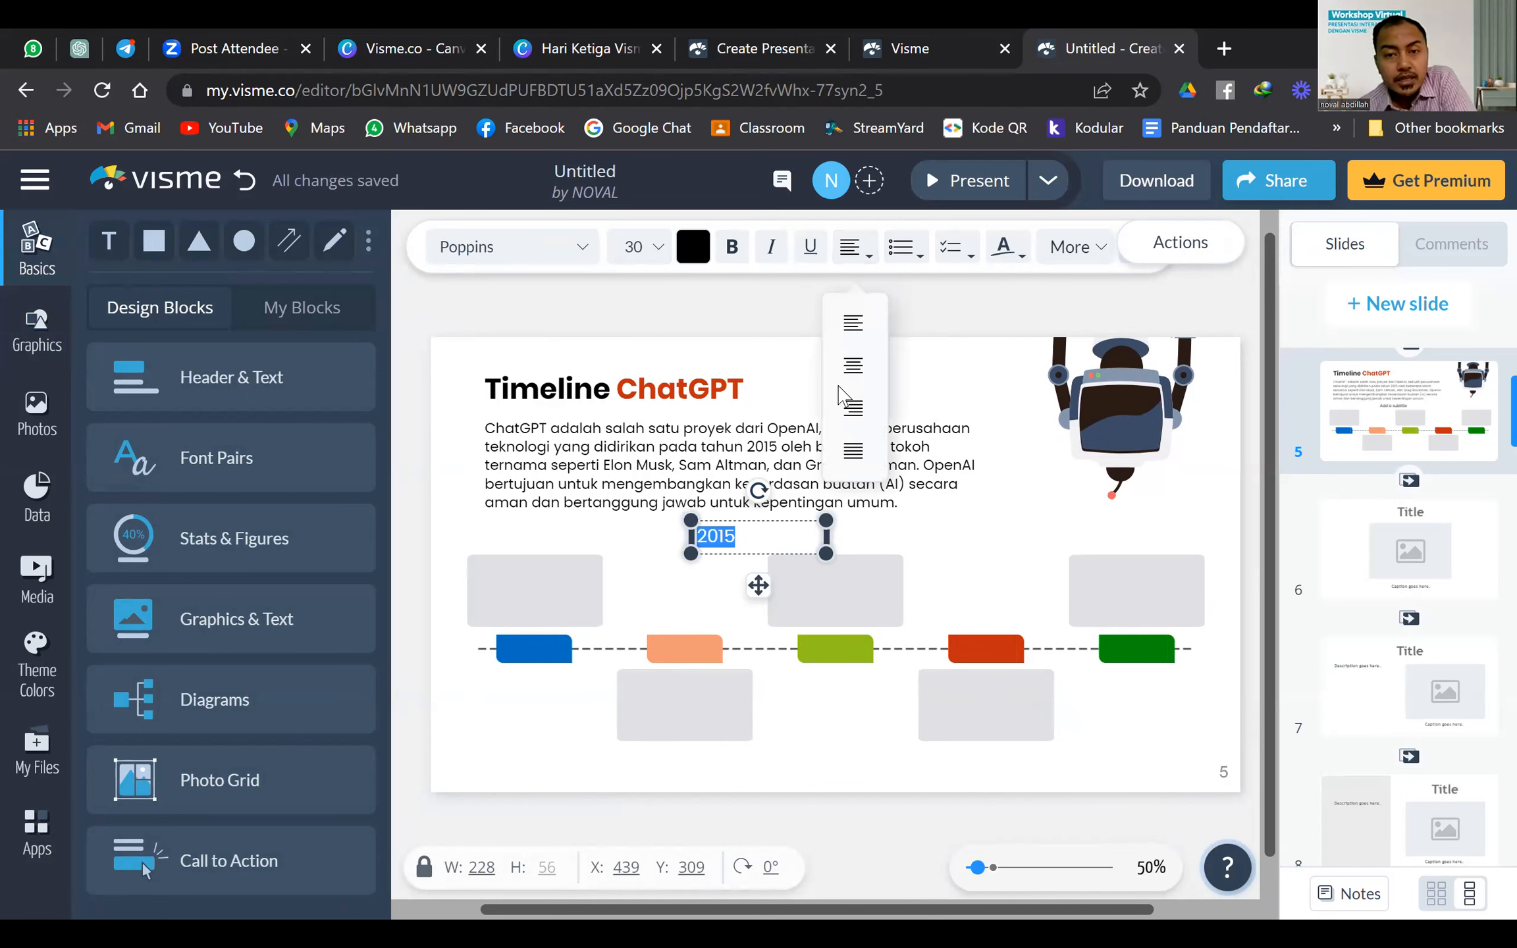
Format the 2015 text as bold, centered and white
left_click(735, 260)
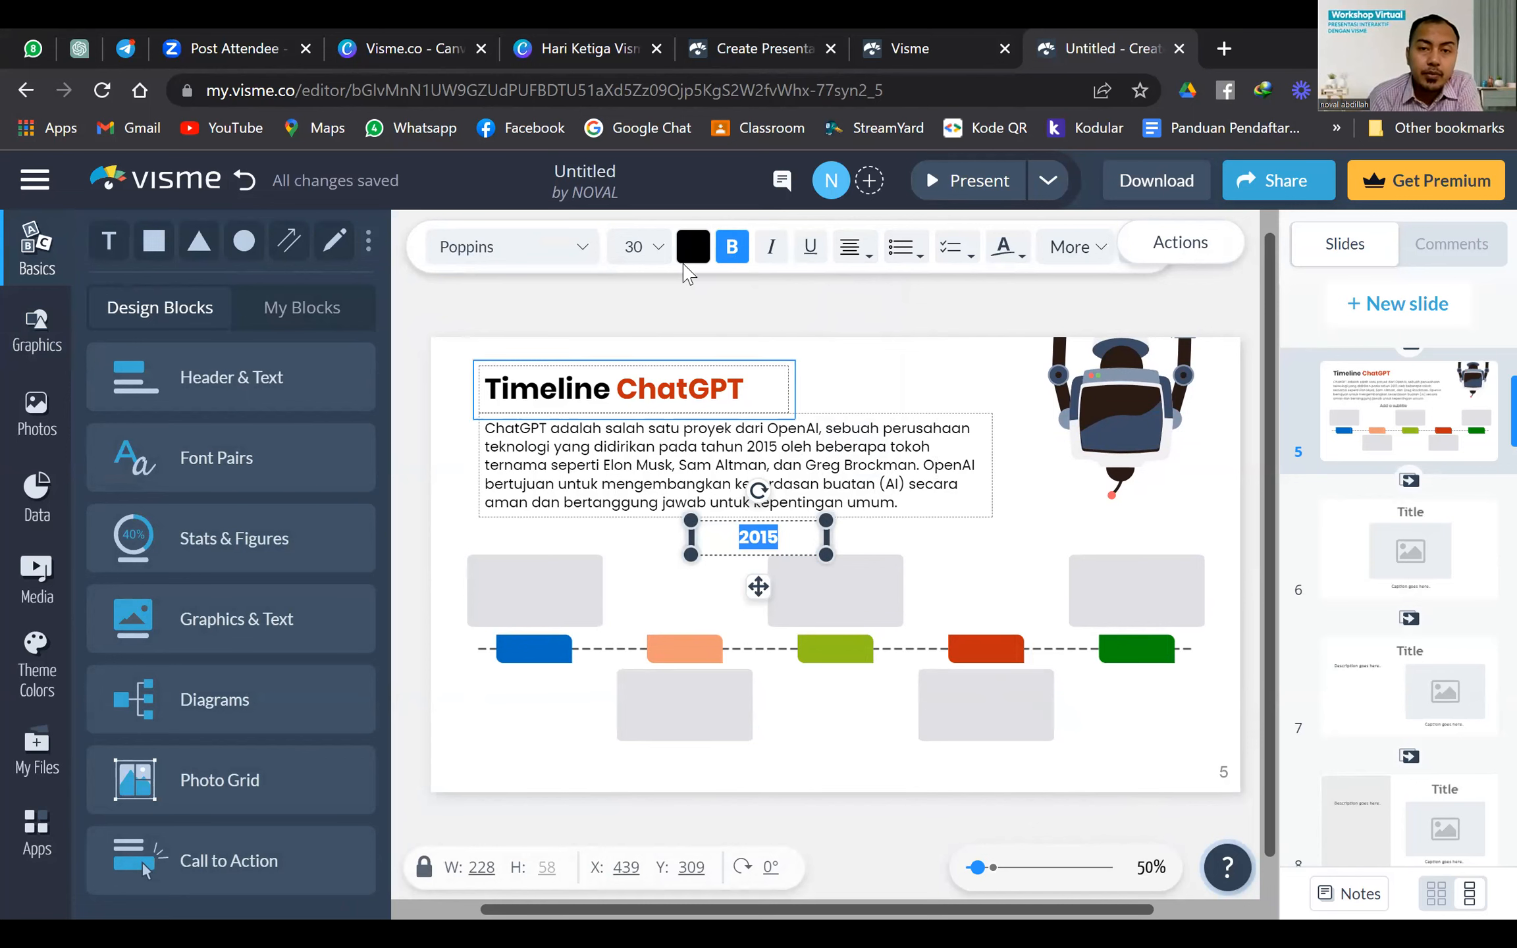
left_click(693, 246)
left_click(965, 349)
left_click(1050, 489)
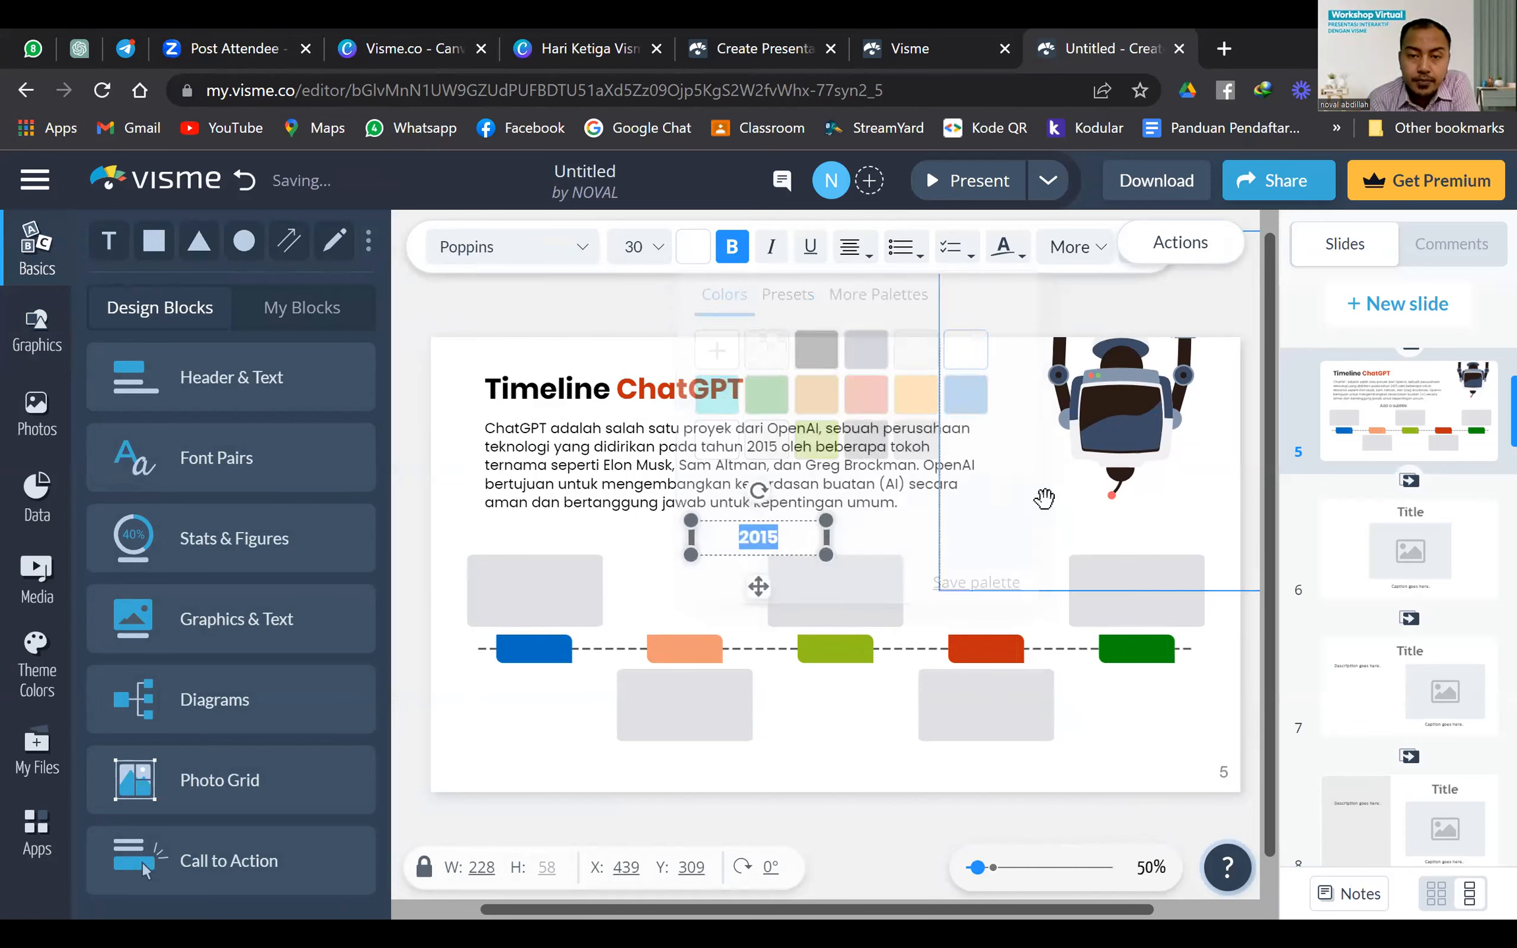
Narrow the 2015 text box to about 112 and center it on the blue timeline shape at X 119, Y 499
left_click(761, 547)
left_click_drag(758, 538, 552, 651)
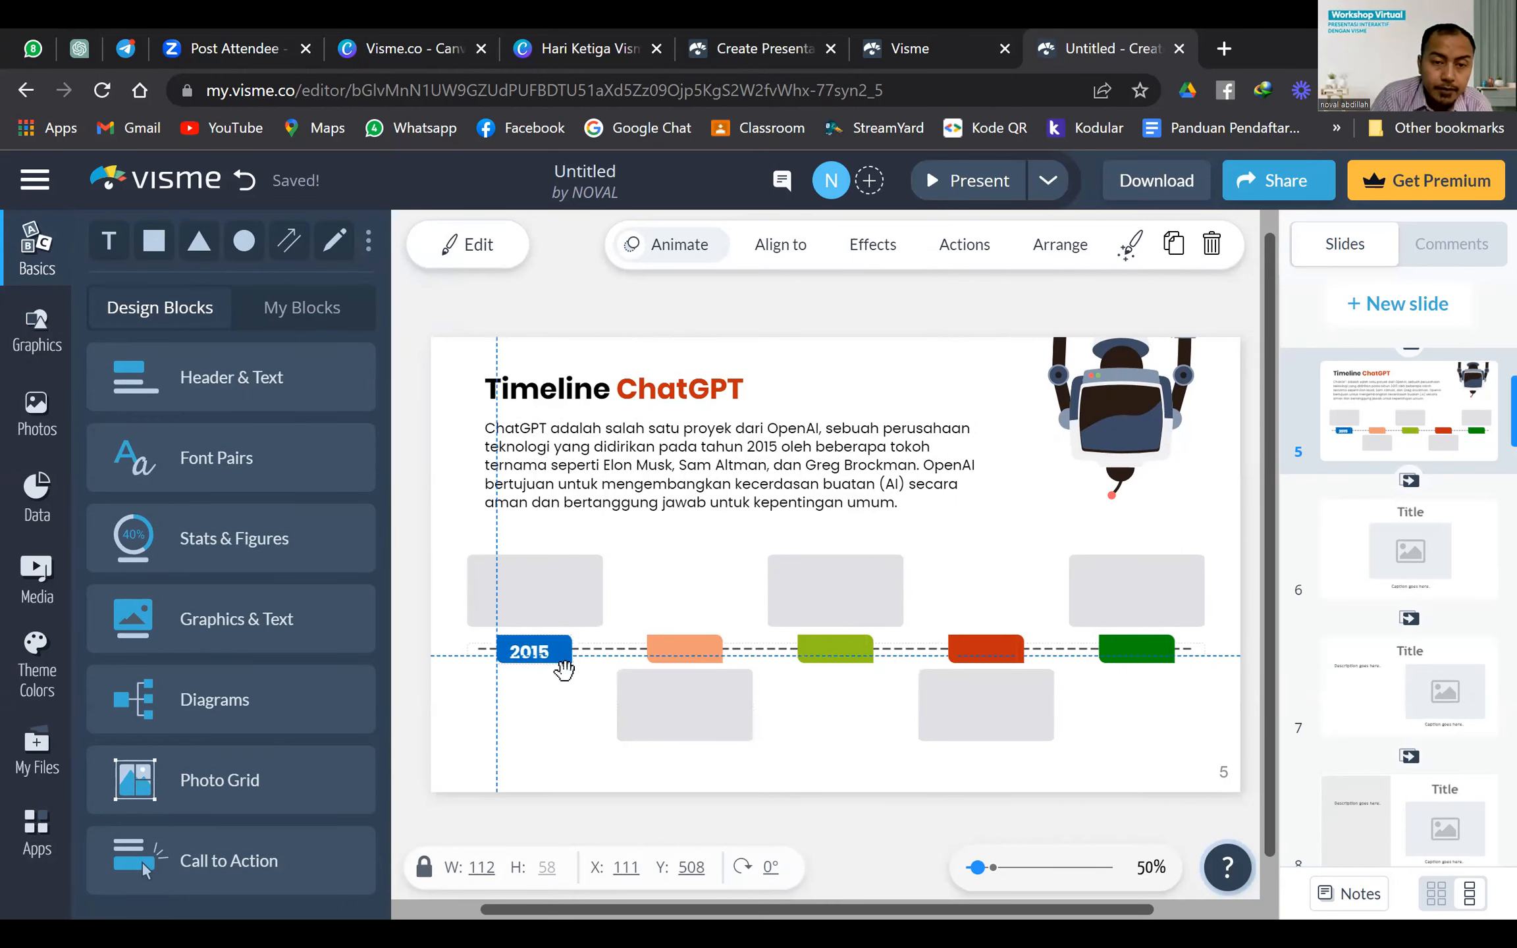
key("Up")
key("Up")
key("Up")
key("Up")
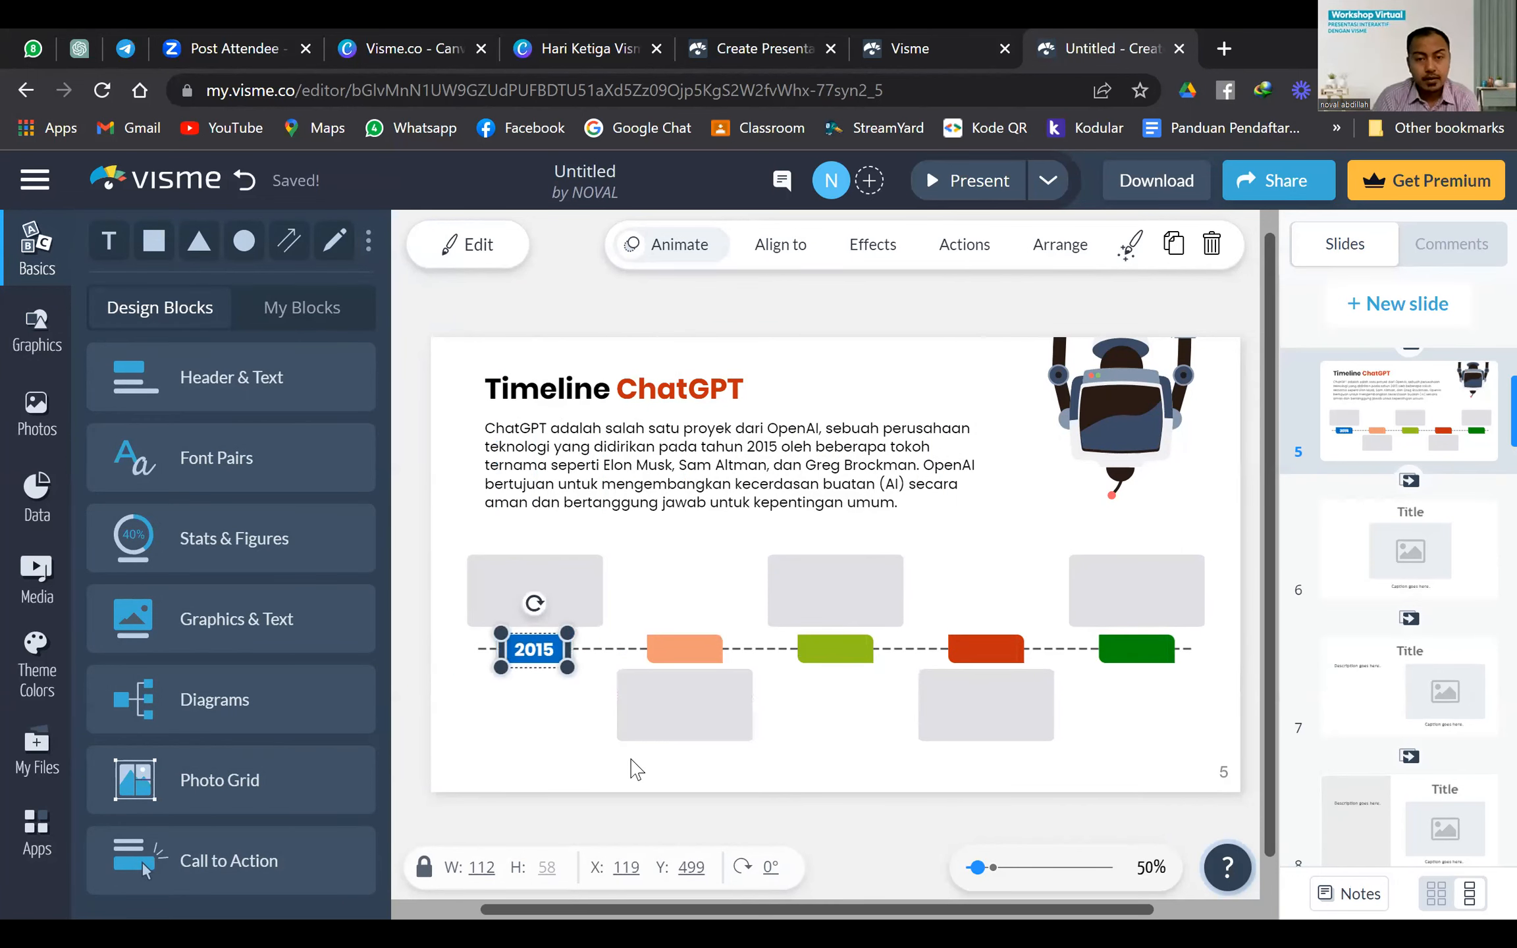
left_click(572, 719)
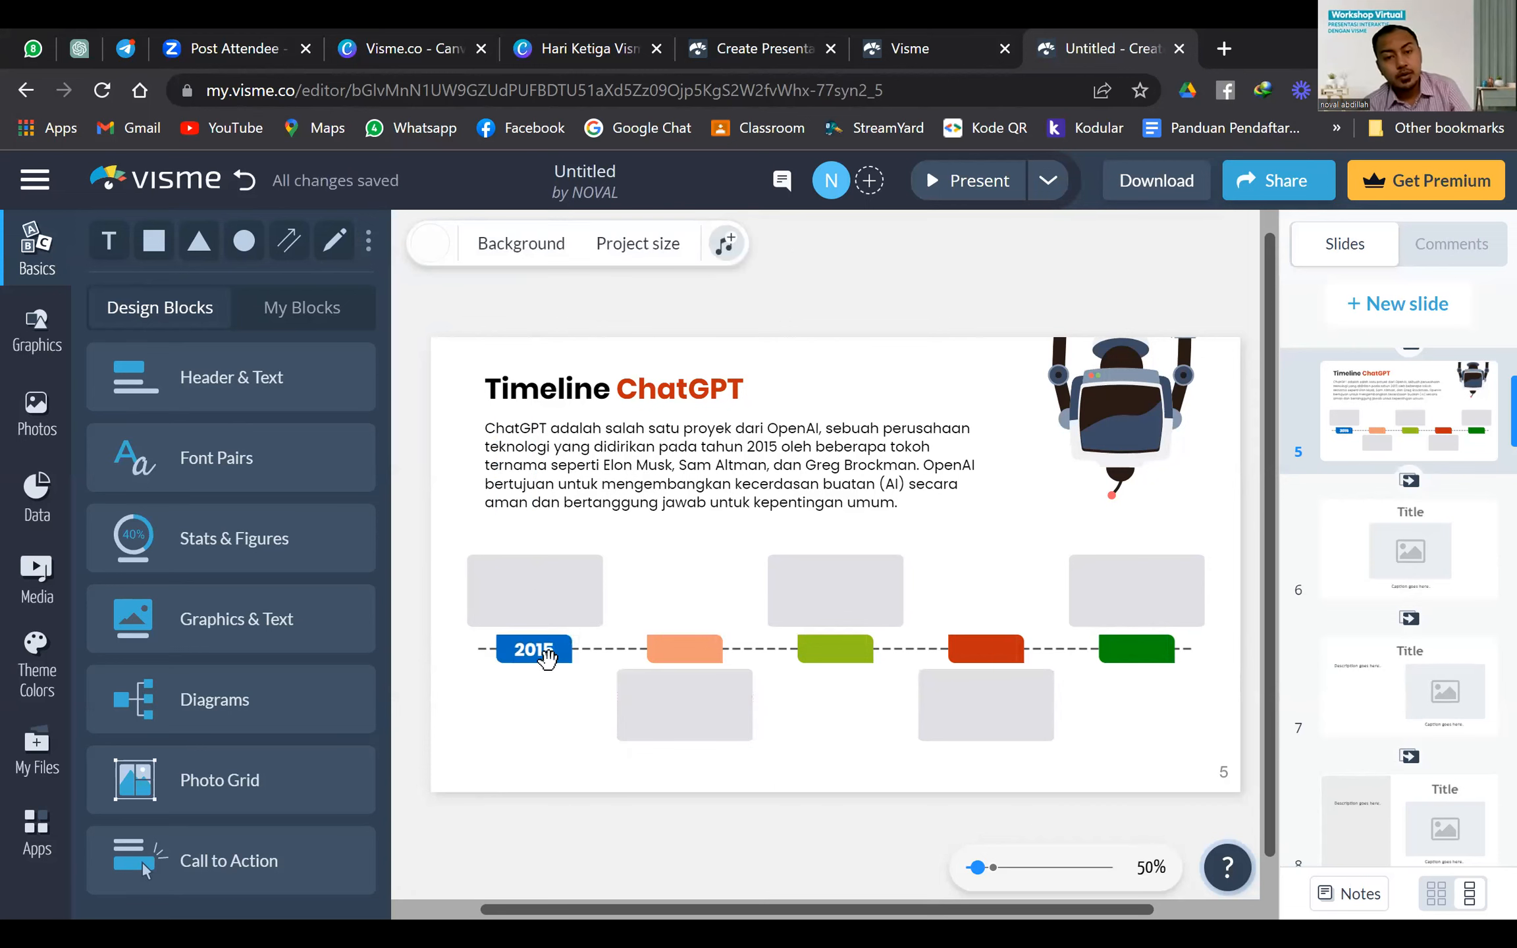
Place copies of the white 2015 label on the orange and lime green timeline shapes
key("ctrl+z")
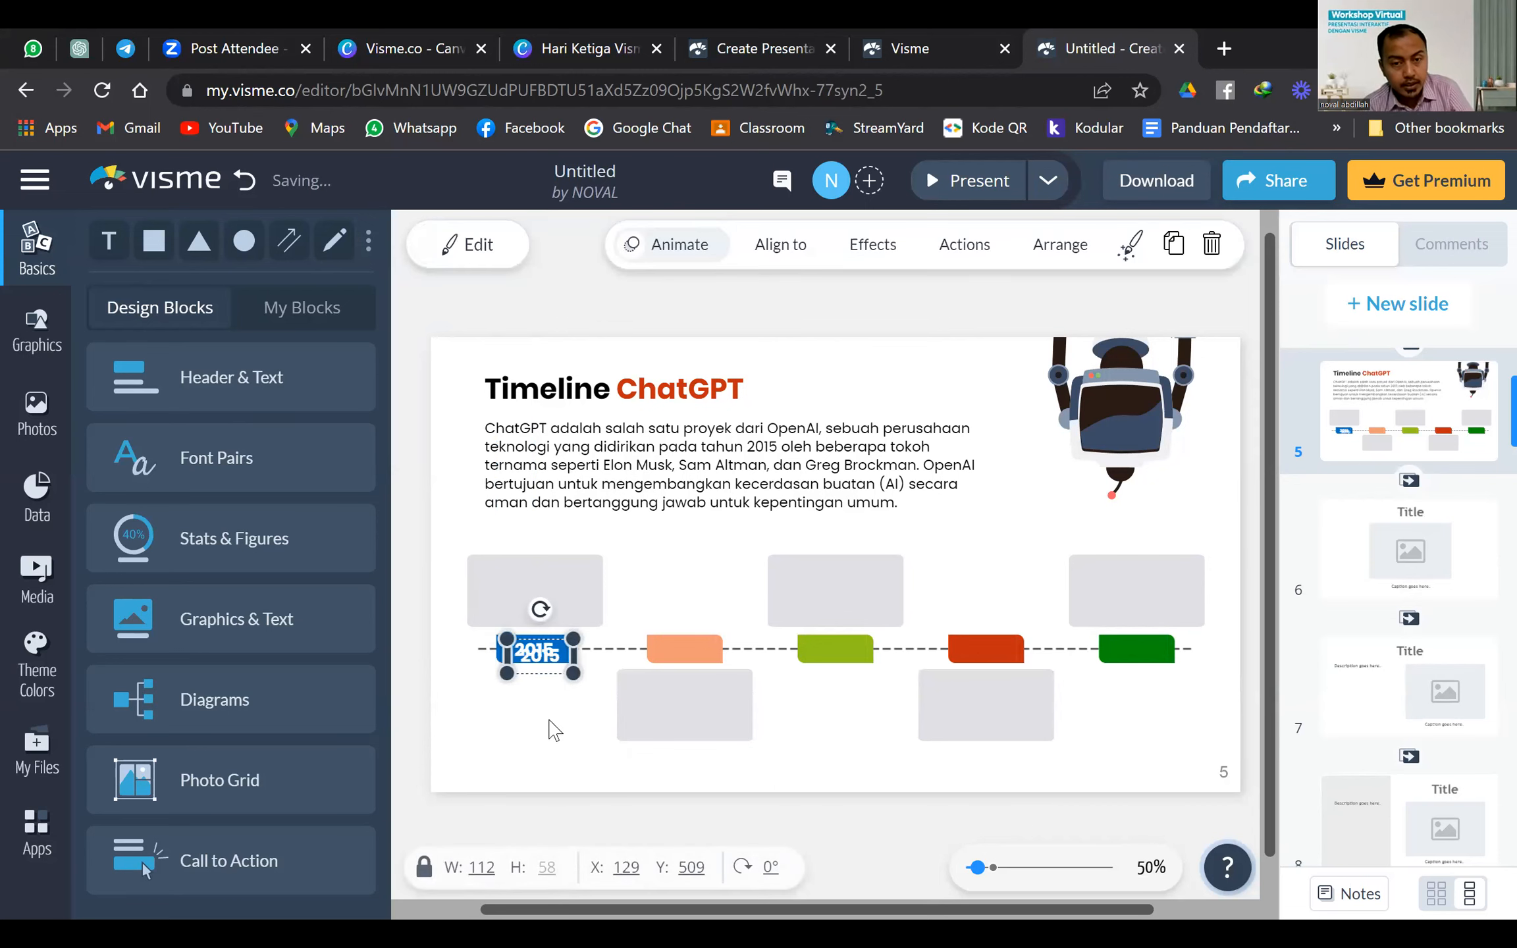
left_click_drag(669, 658, 687, 648)
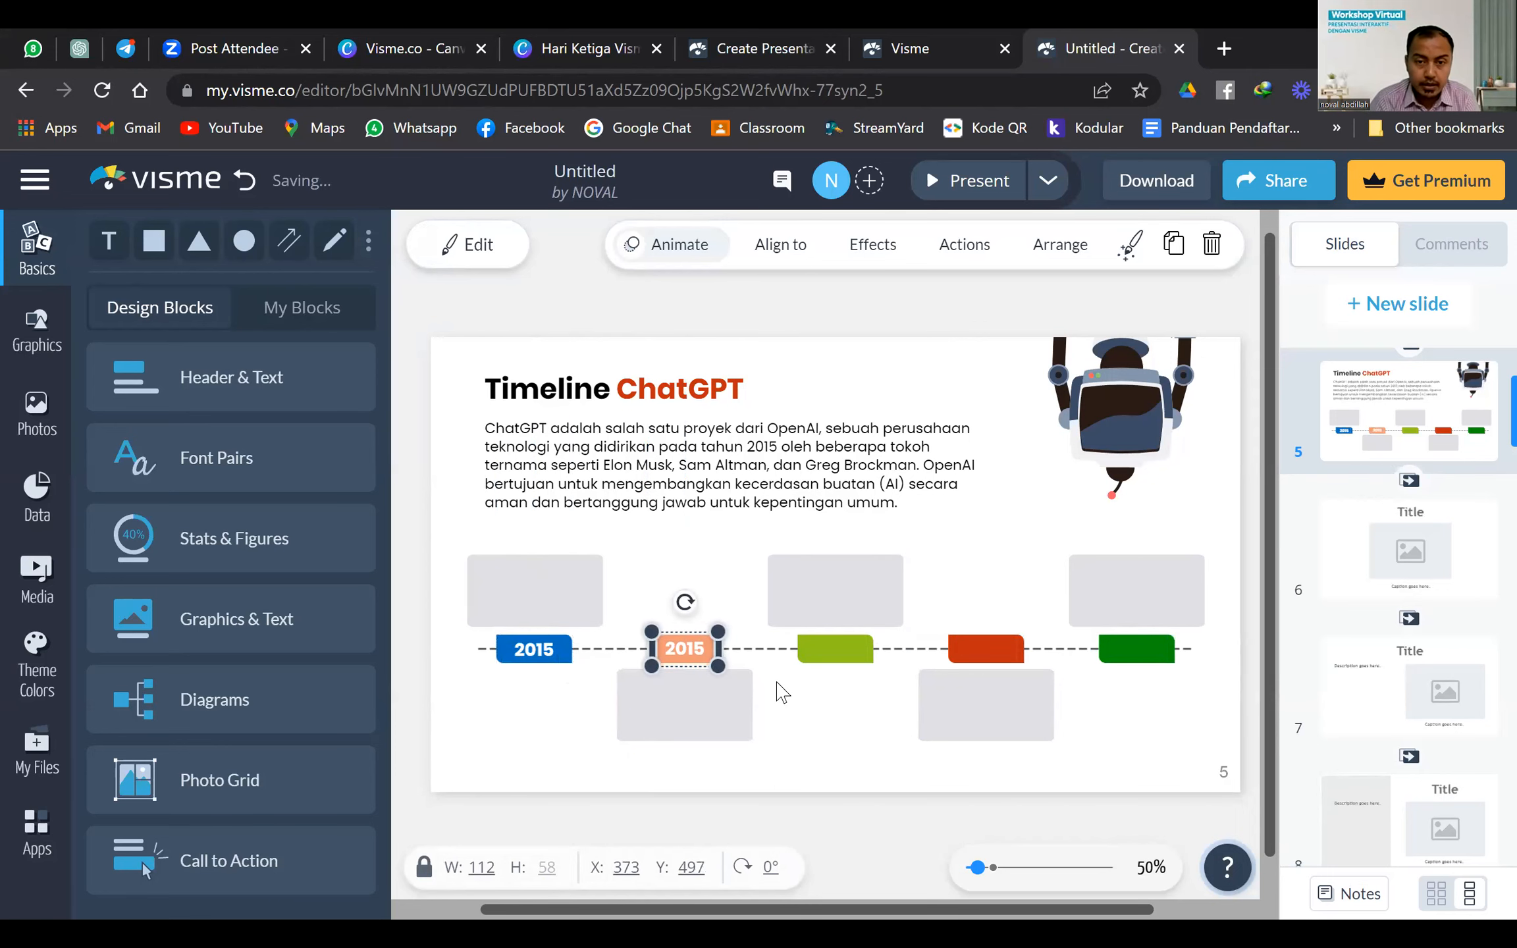
key("ctrl+z")
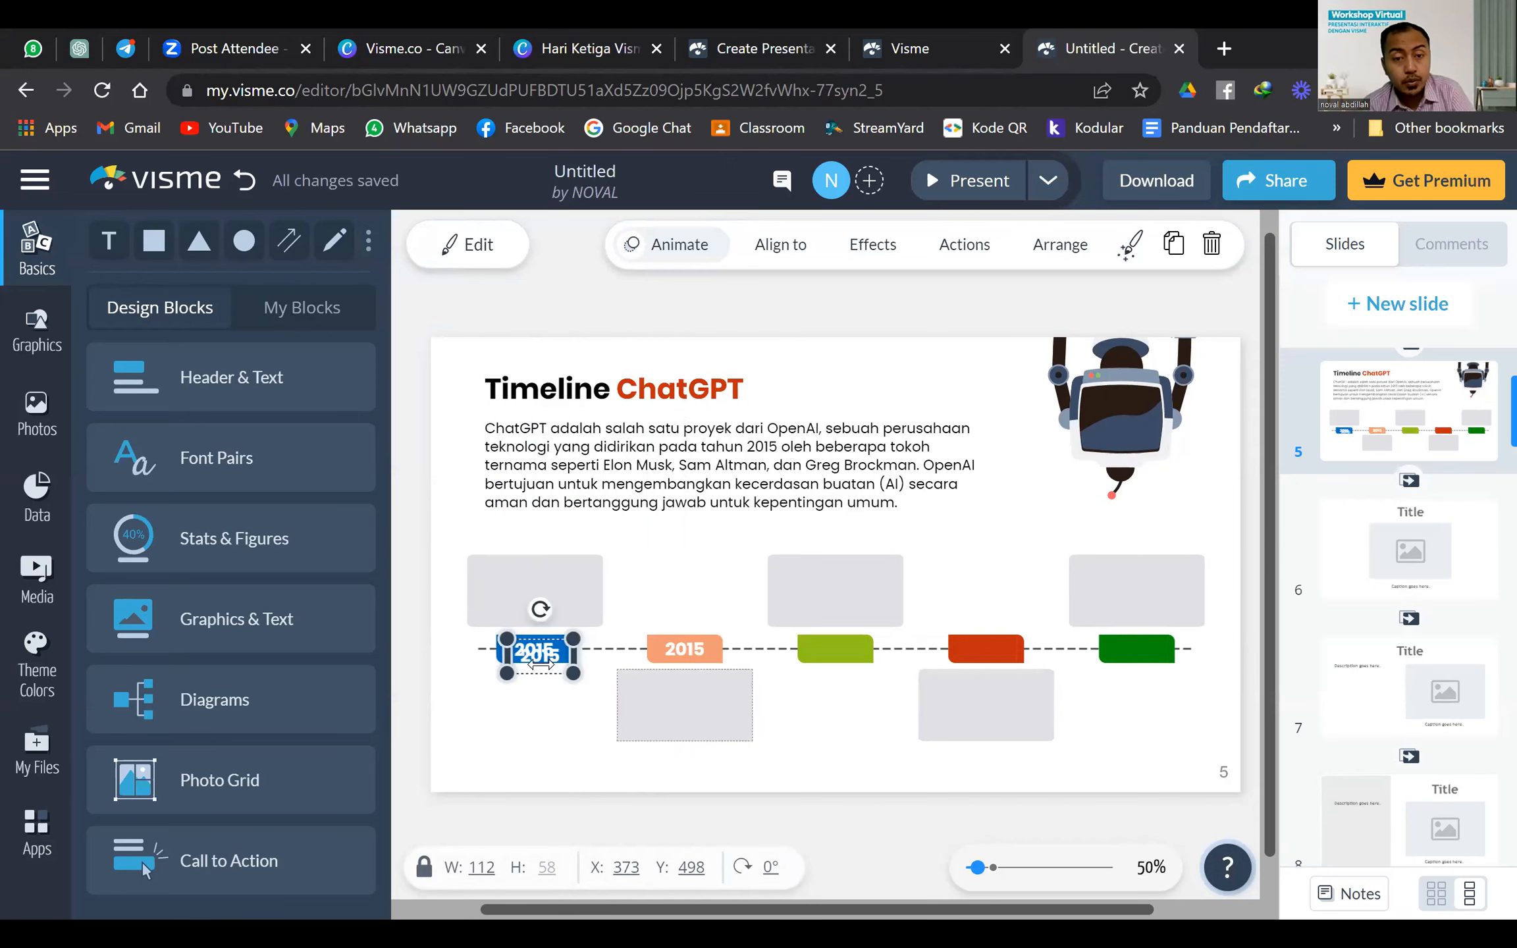
left_click_drag(534, 650, 828, 652)
left_click(860, 731)
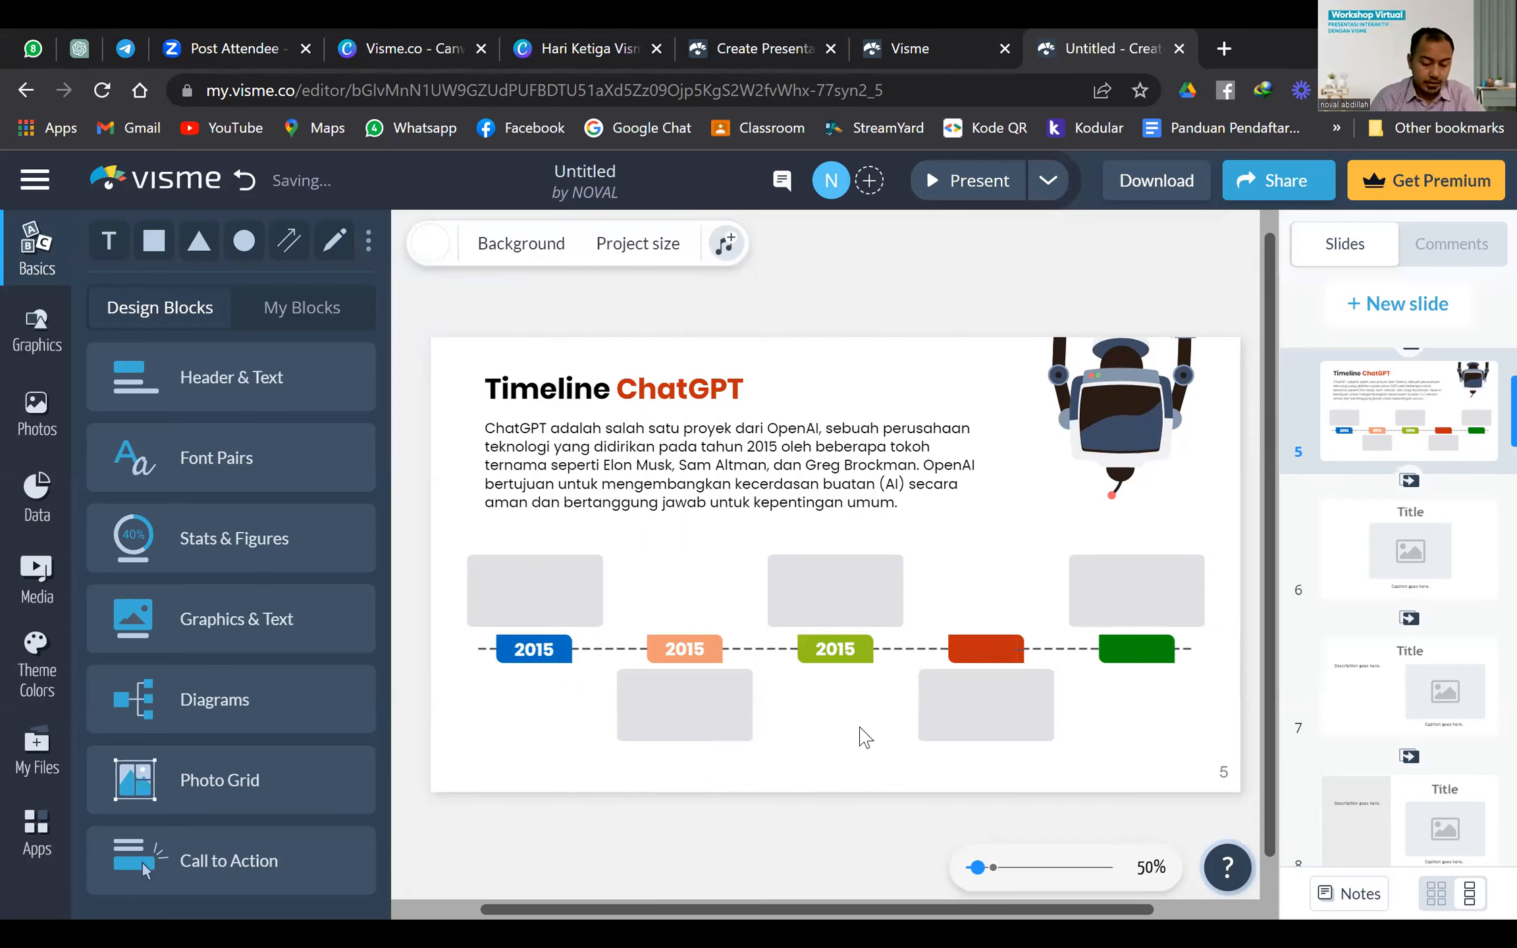
Place copies of the white 2015 label on the red and dark green timeline shapes
left_click_drag(537, 659, 986, 653)
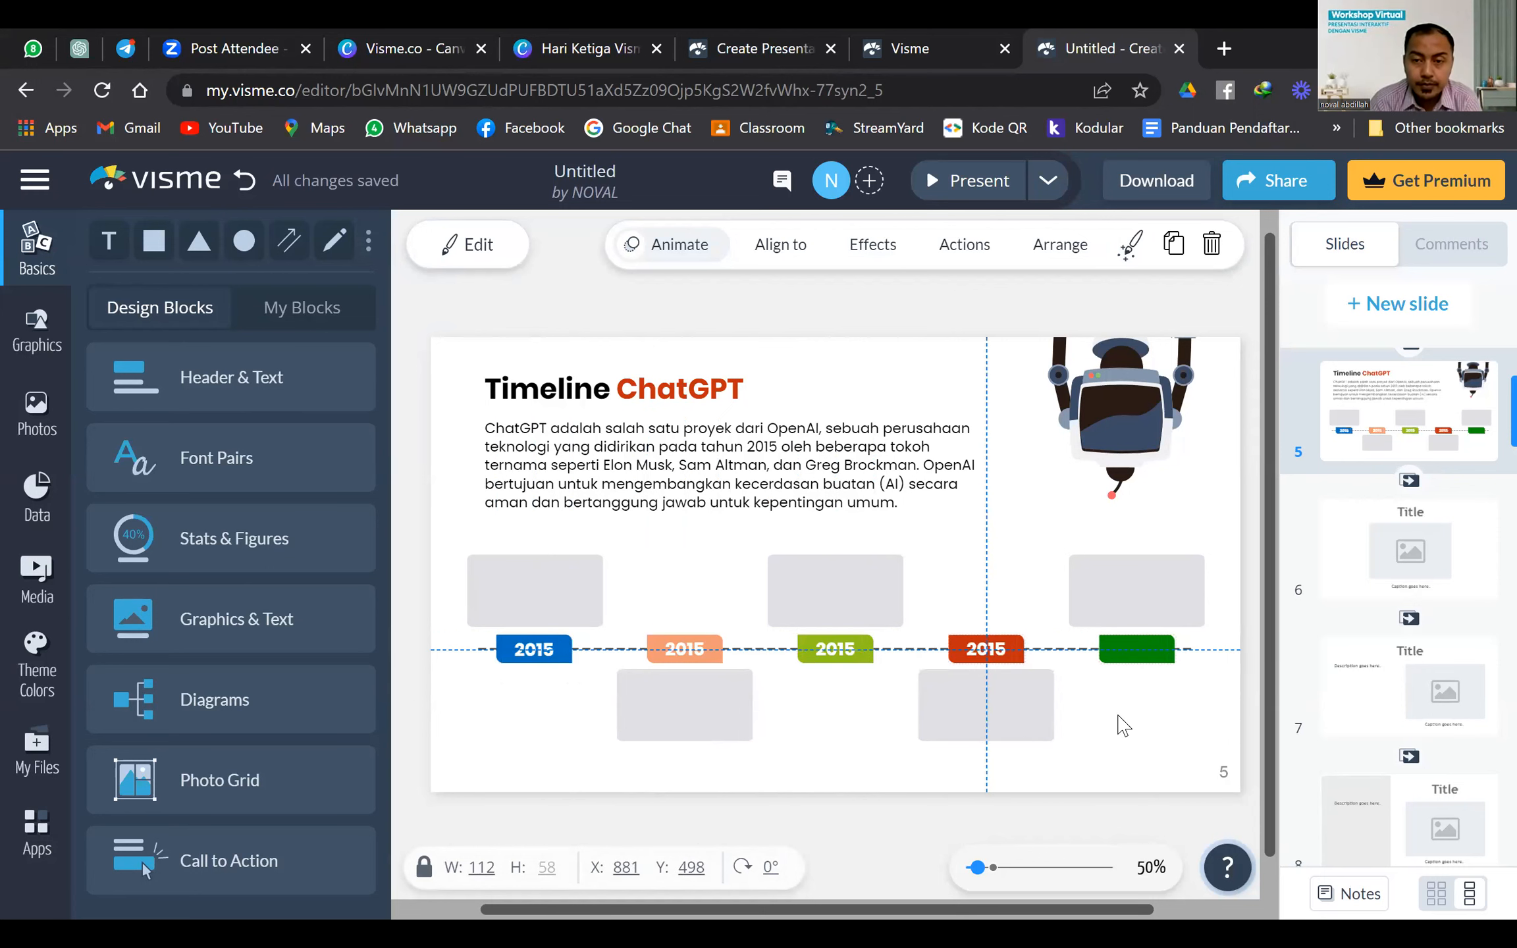
left_click(1125, 721)
key("ctrl+v")
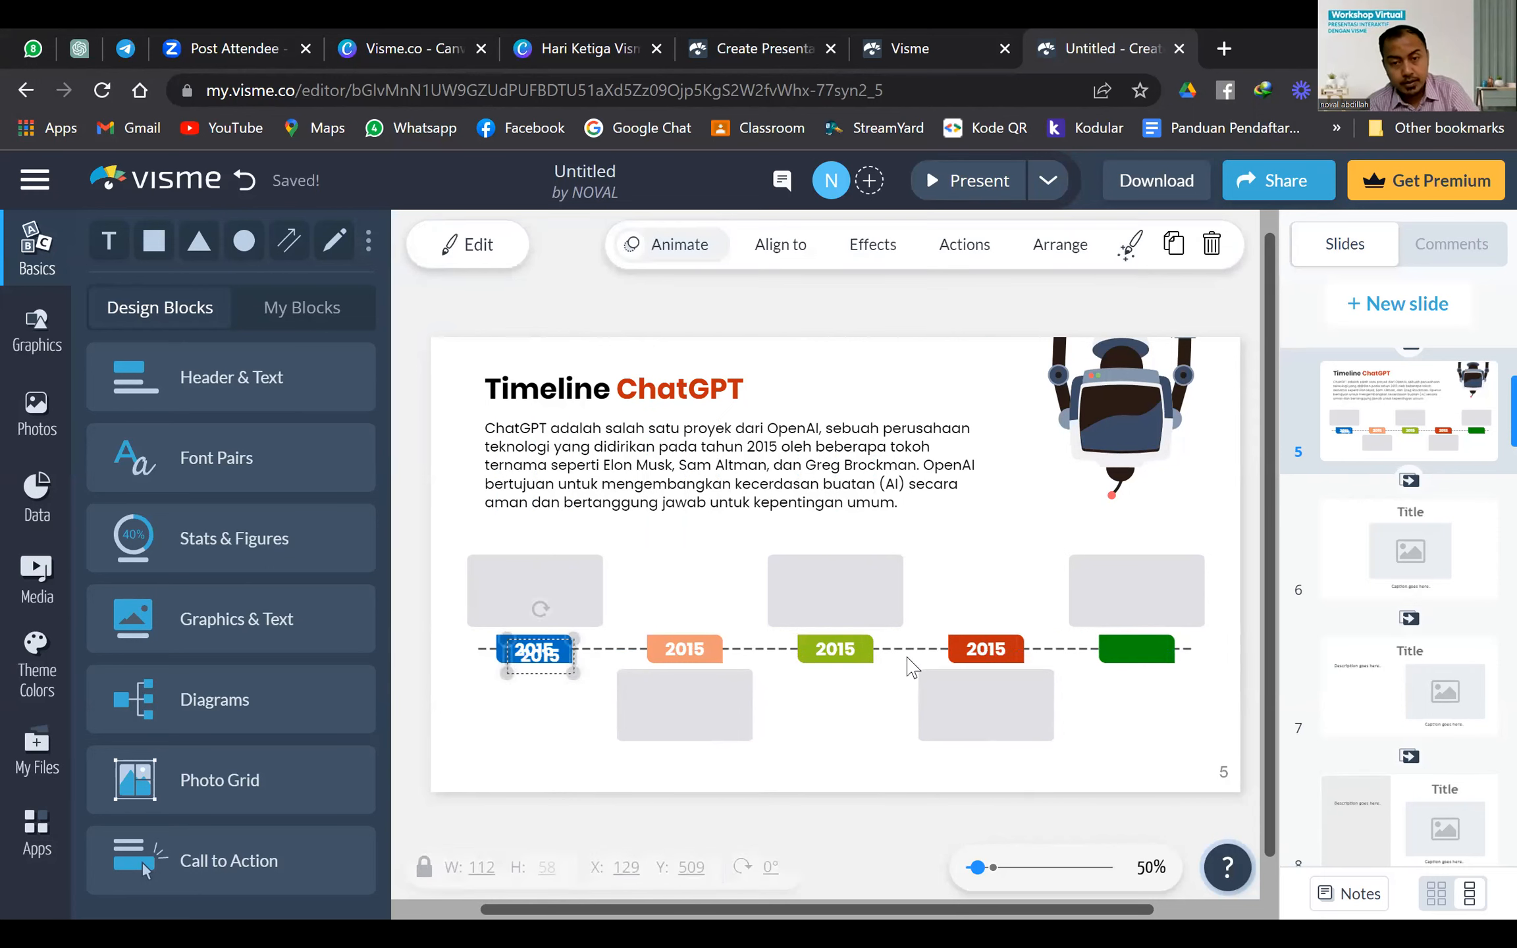
left_click_drag(1115, 636, 1118, 677)
left_click(1114, 705)
Add a paragraph text block to the timeline slide and format its text as black and not bold
left_click(231, 377)
left_click(206, 564)
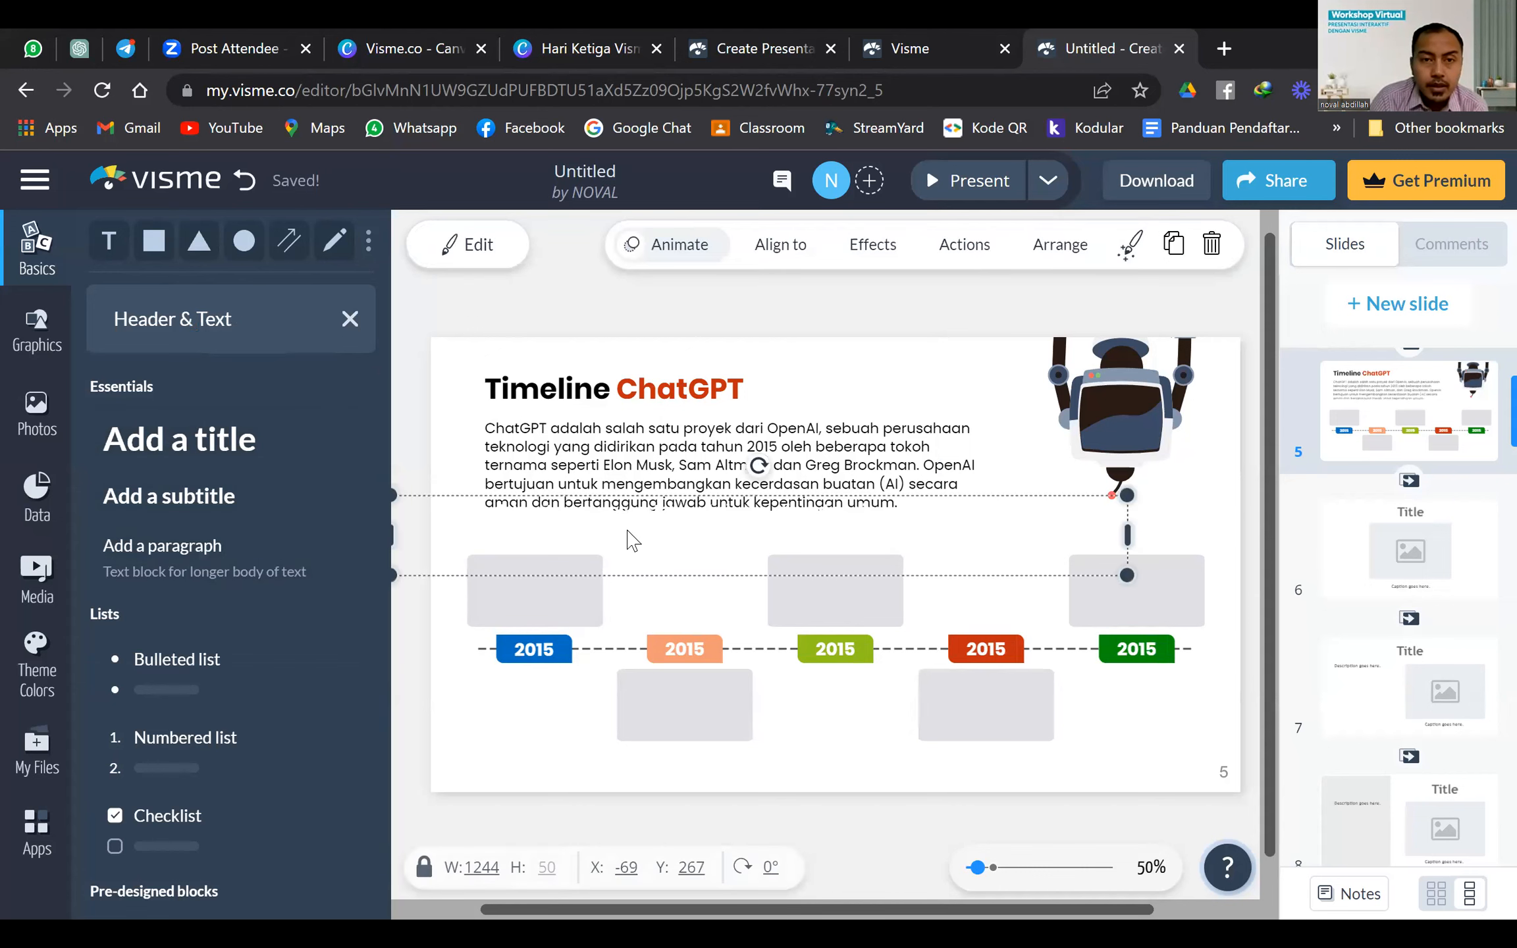
left_click(473, 245)
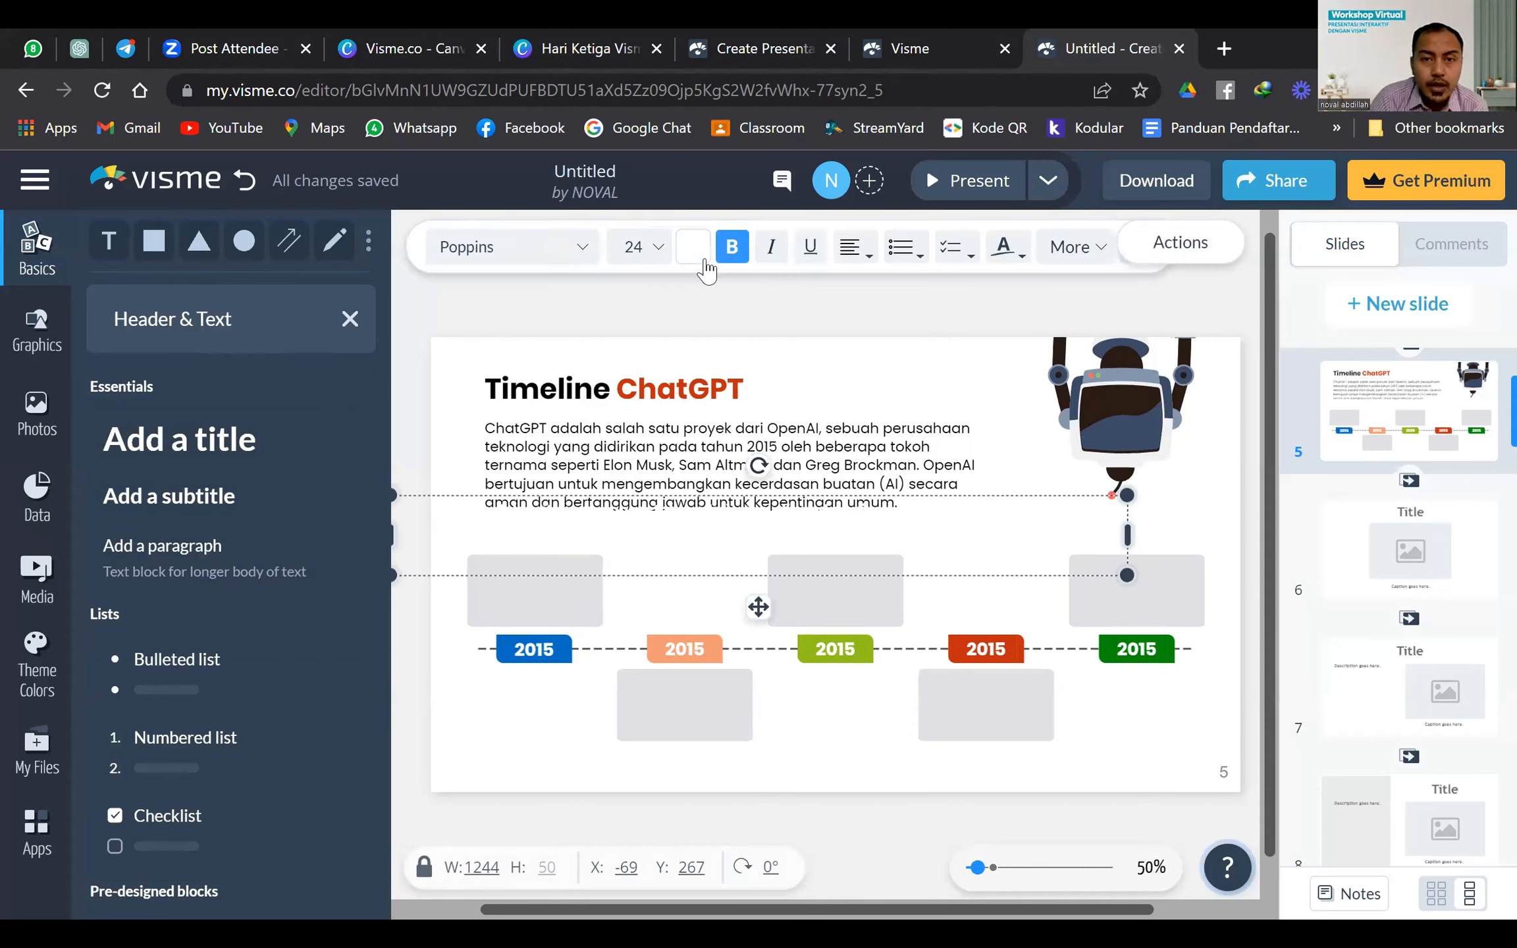
left_click(693, 247)
left_click(817, 352)
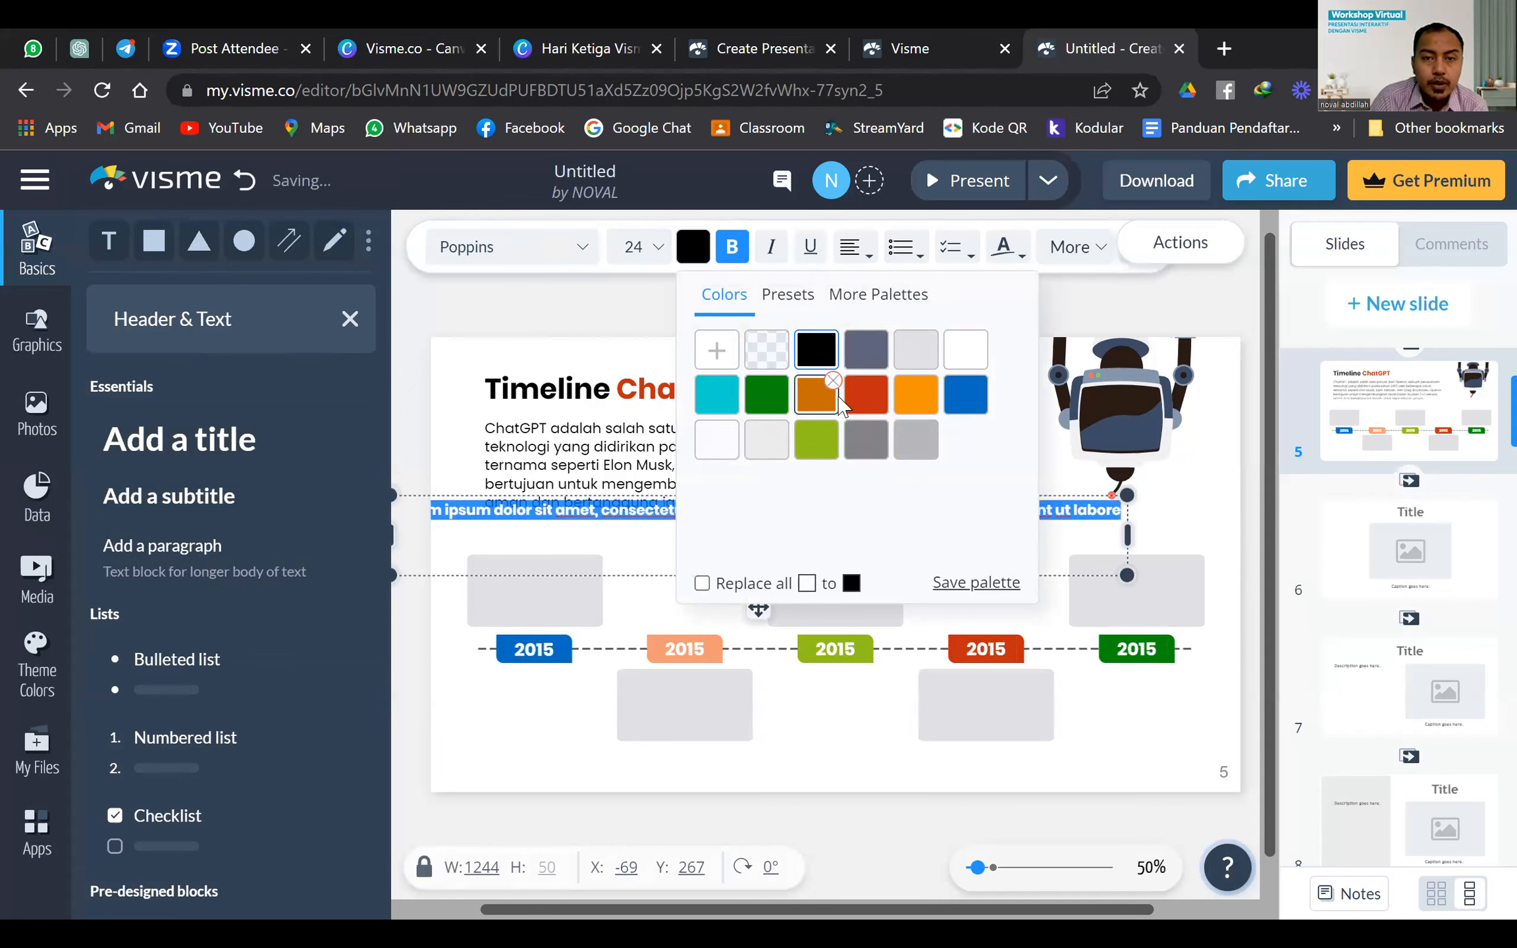
left_click(732, 249)
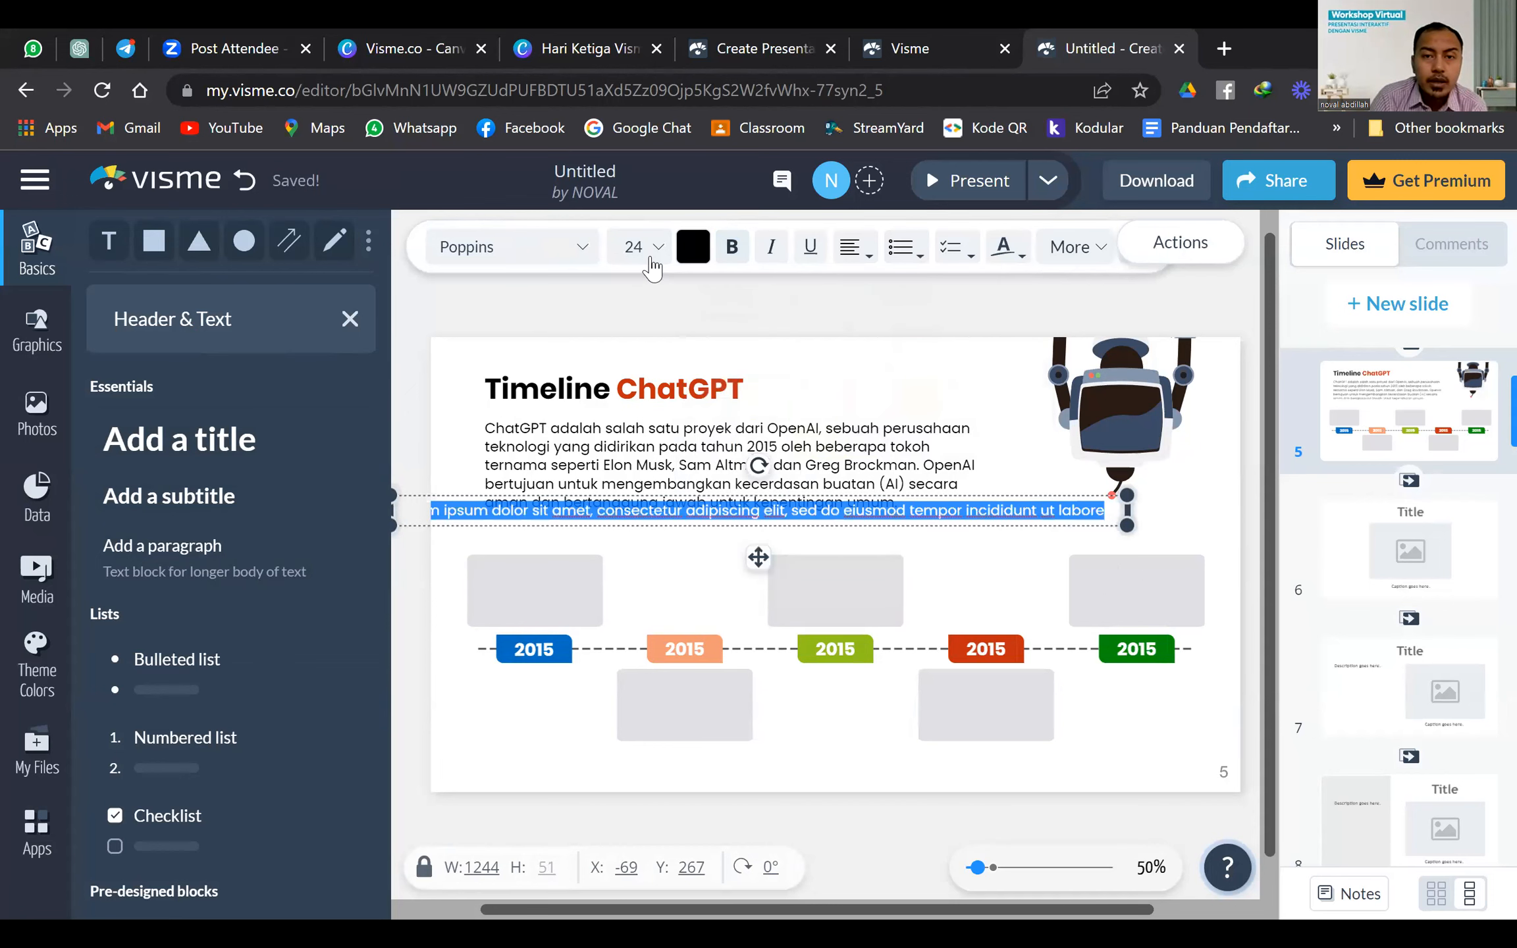
Set the paragraph's font size to 16 and move it just below the description at X 62, Y 308
left_click(642, 250)
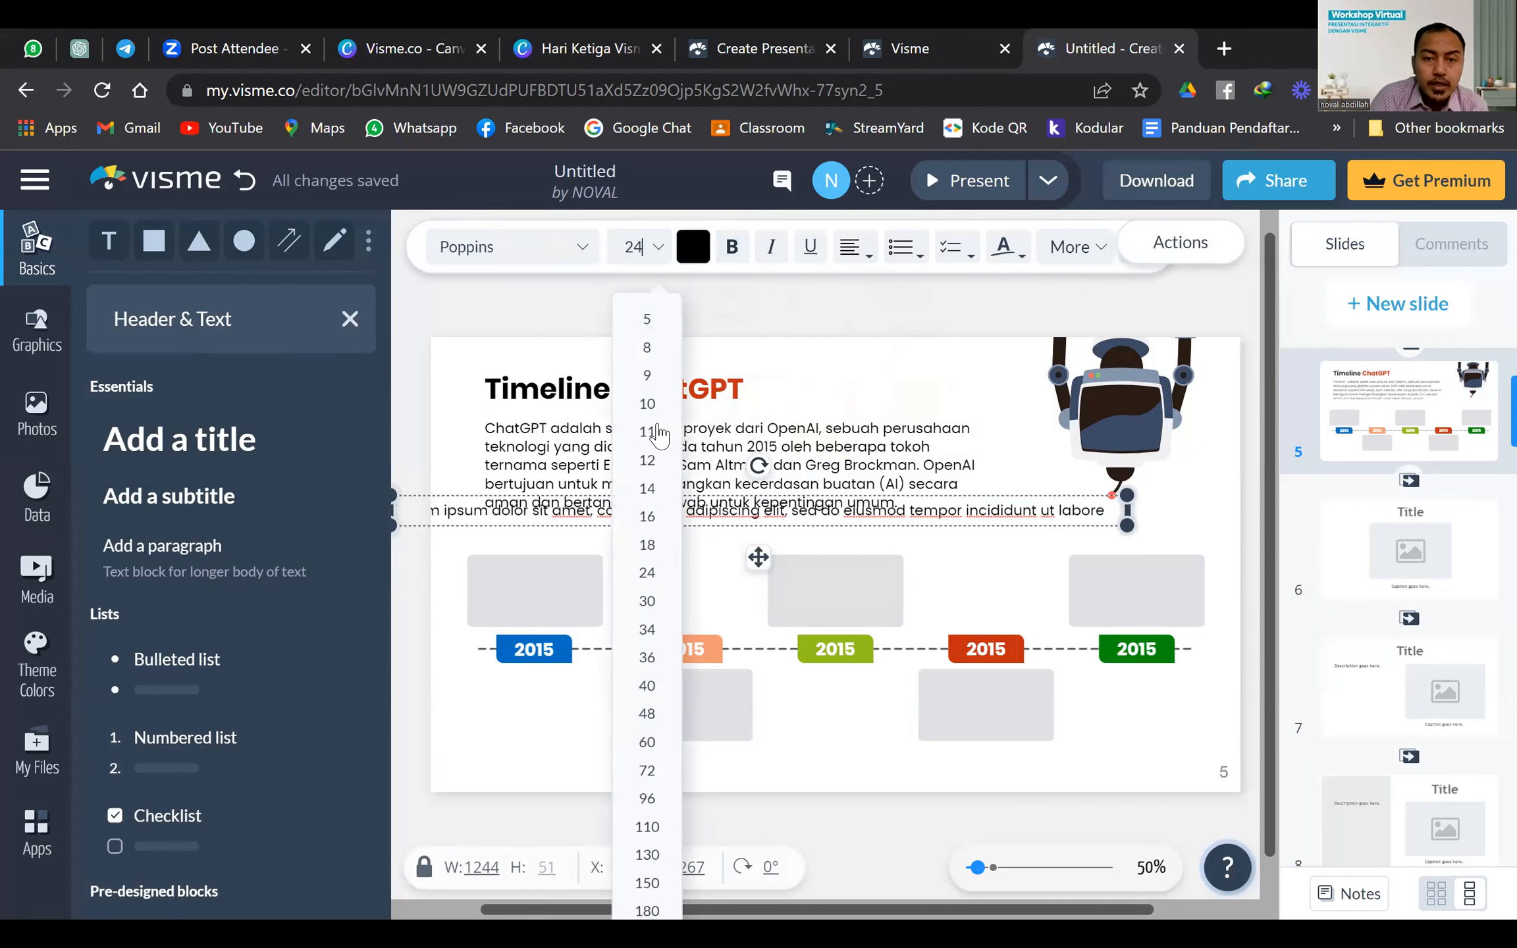
left_click(648, 461)
left_click(650, 255)
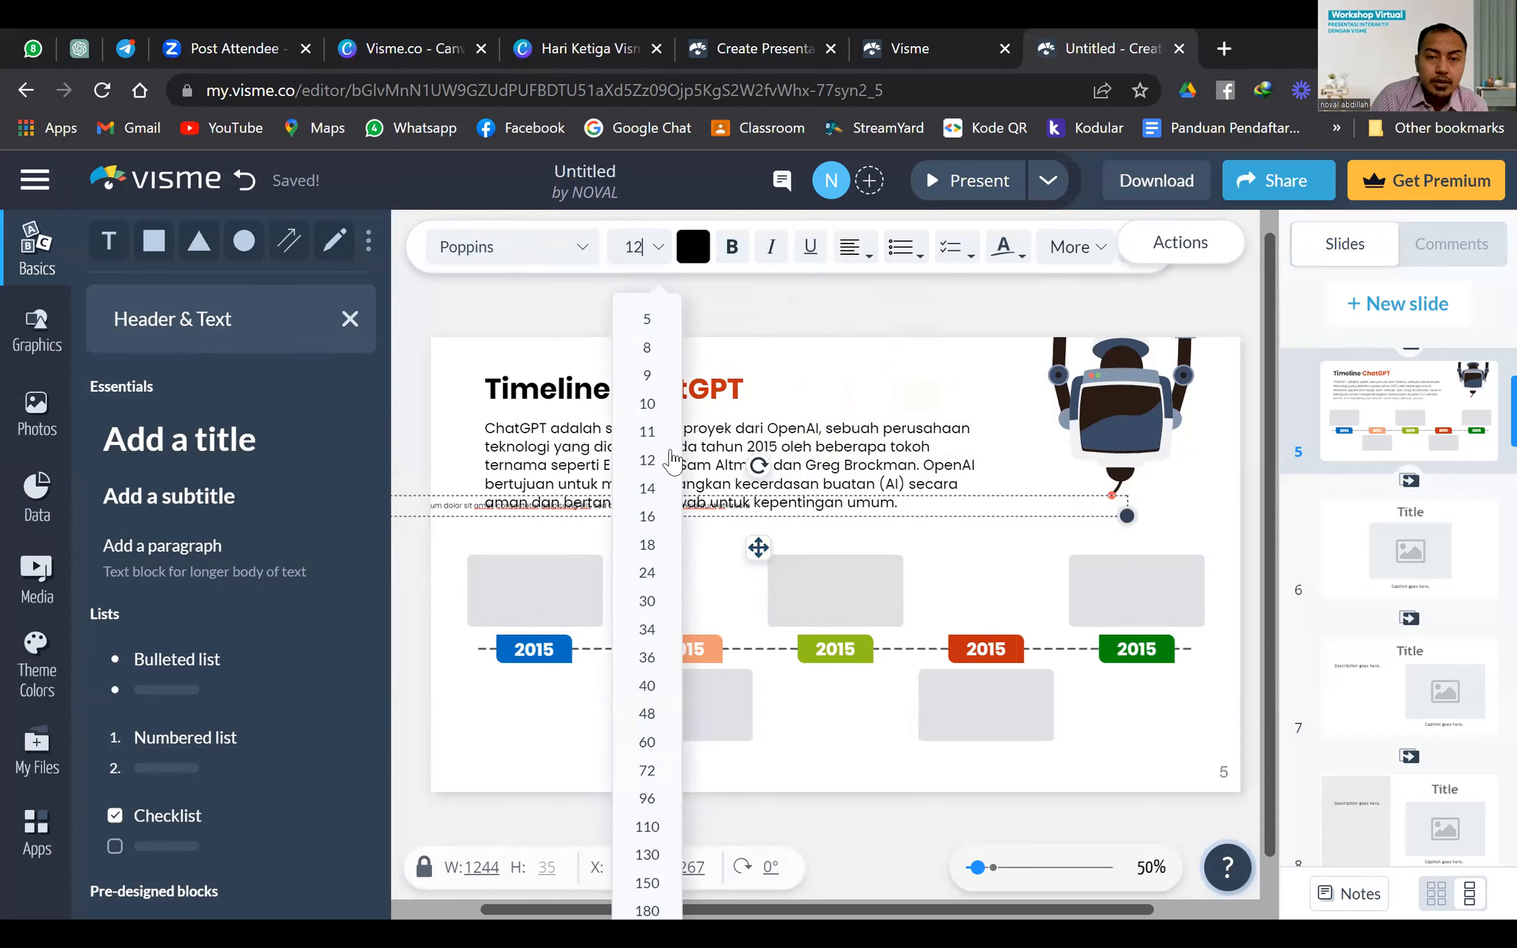
left_click(677, 521)
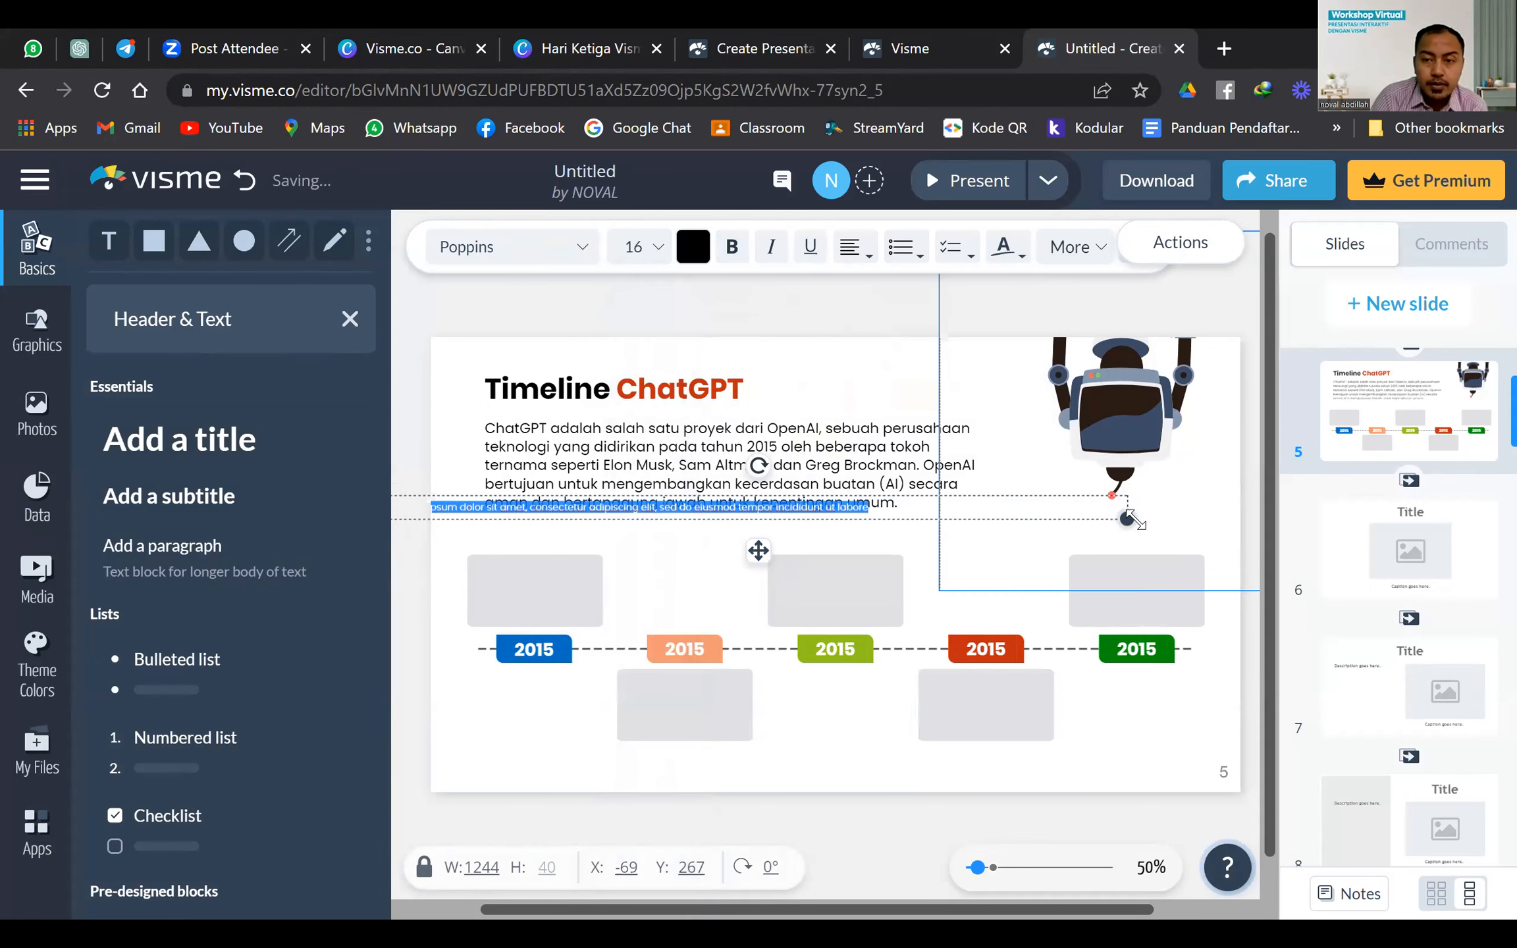
left_click(562, 495)
left_click(455, 509)
left_click_drag(455, 509, 532, 533)
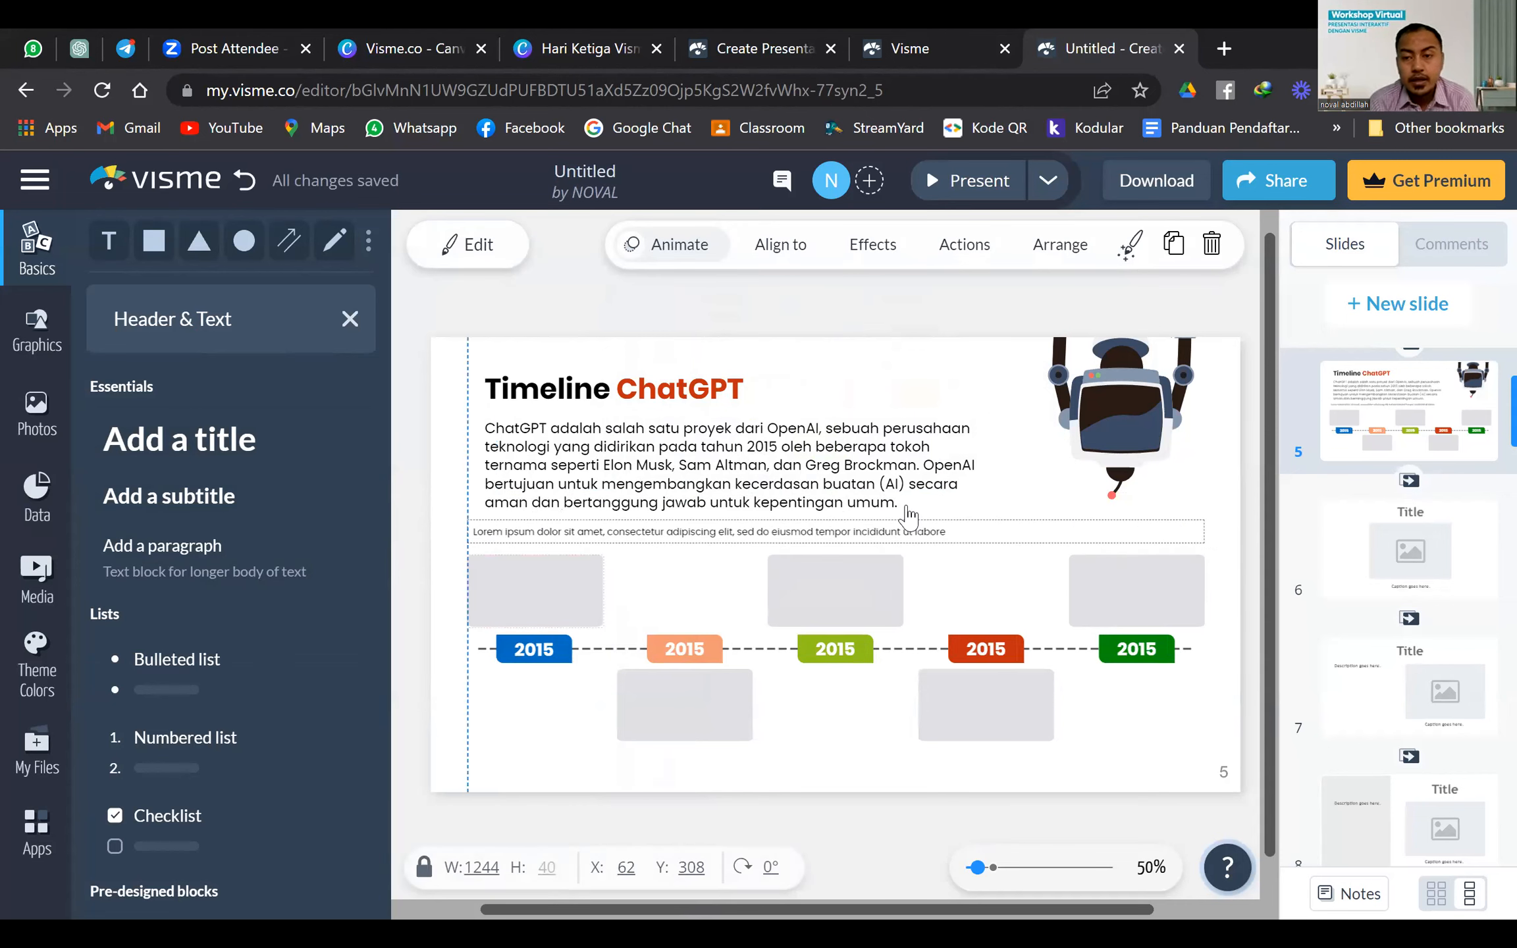
Set the lorem ipsum paragraph's font size to 18
left_click(1170, 505)
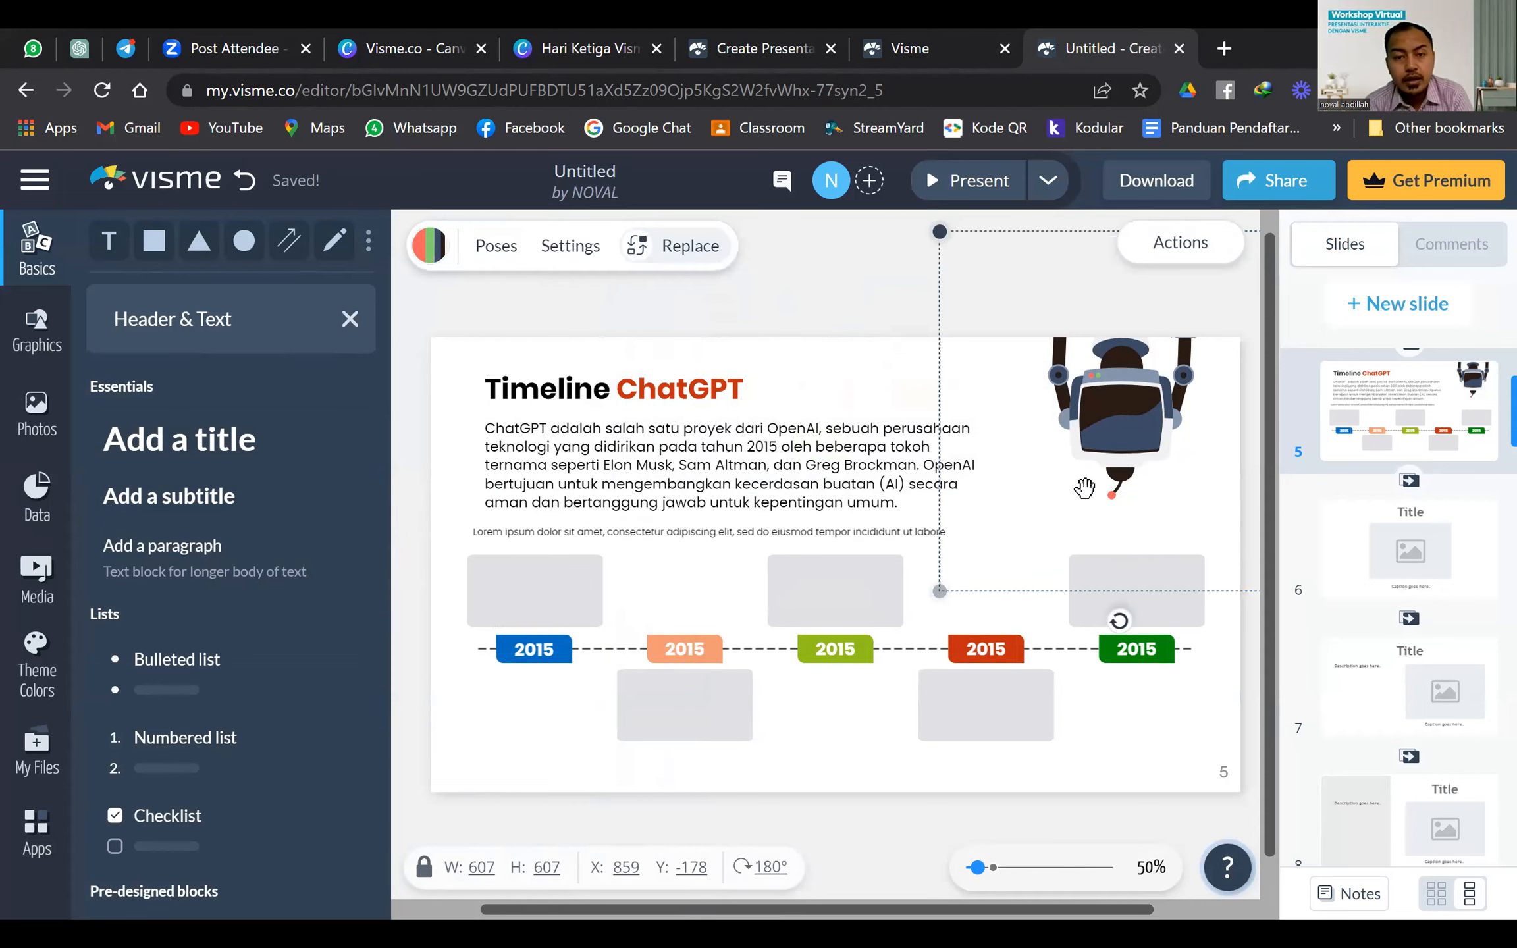
left_click(935, 535)
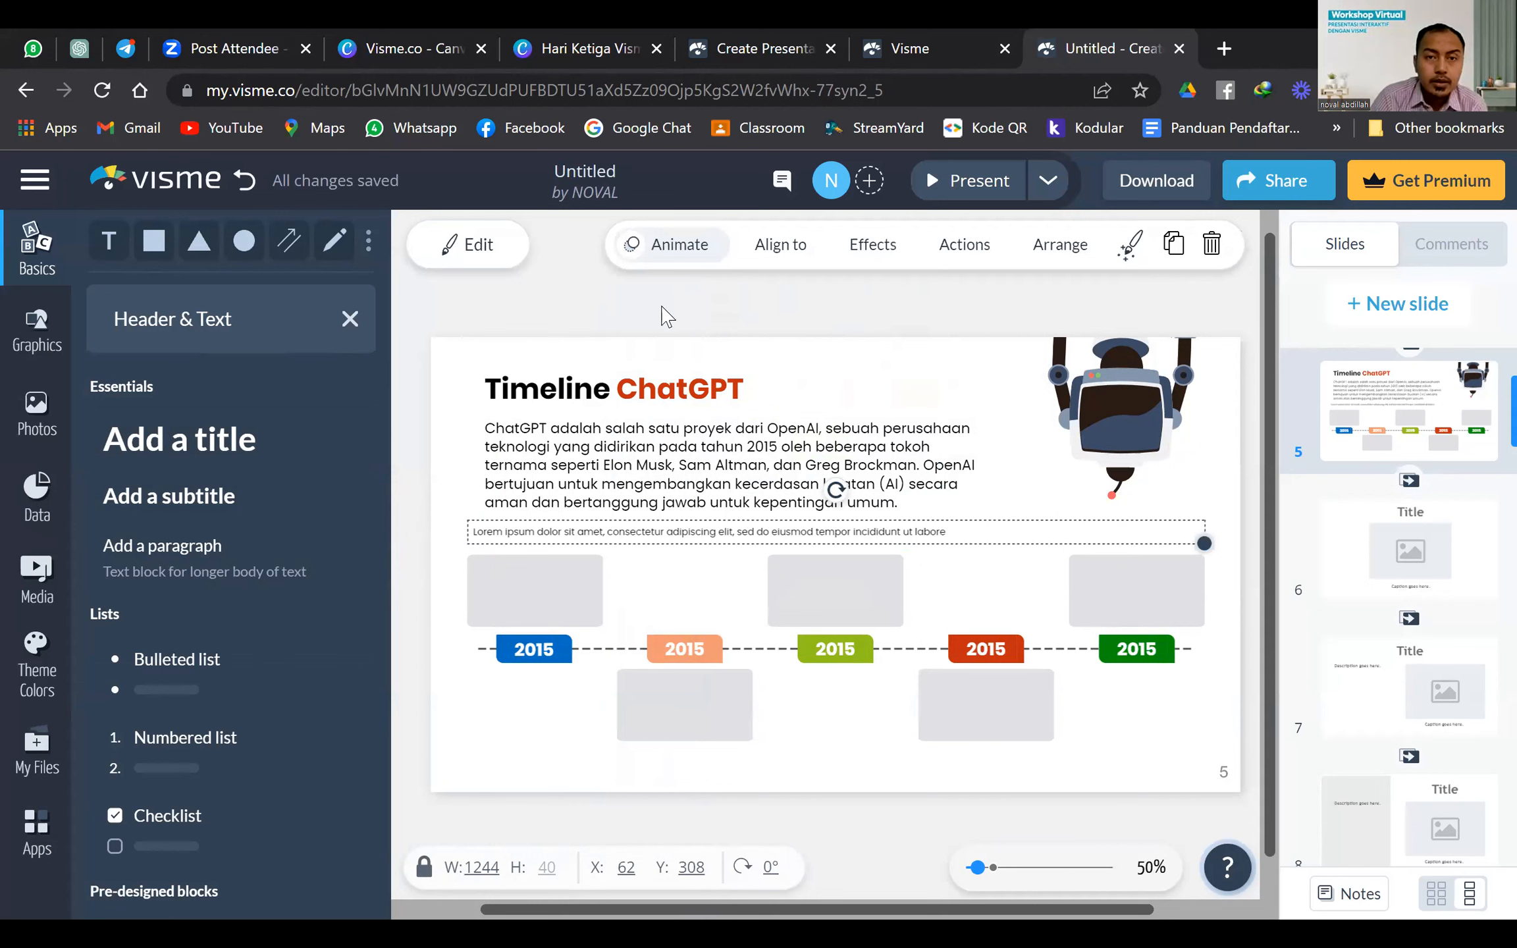
left_click(479, 244)
left_click(634, 247)
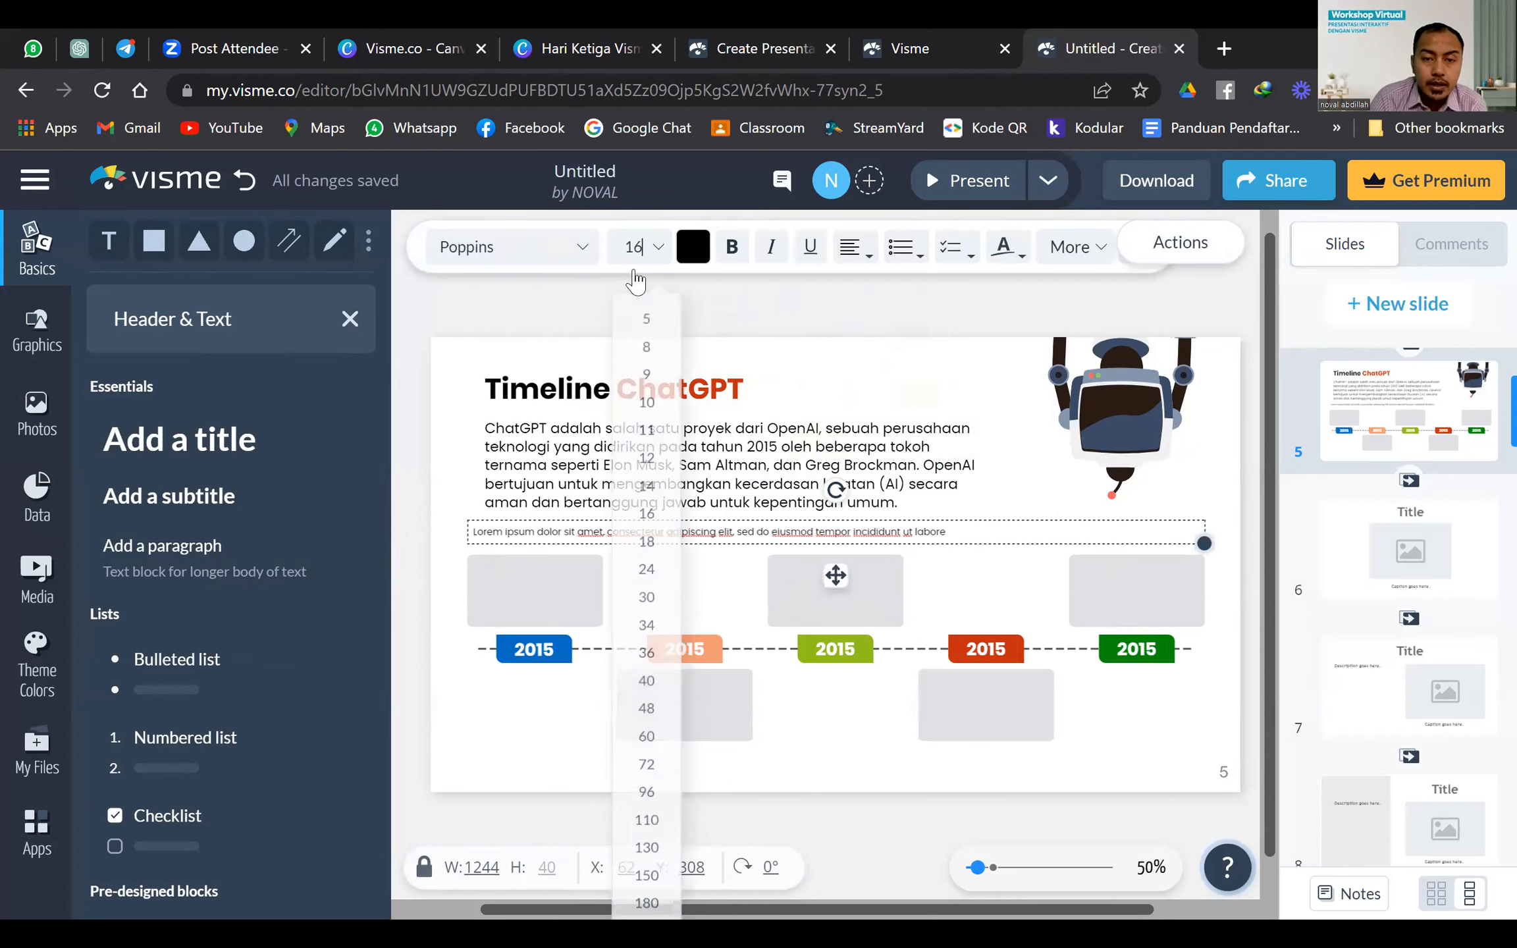
left_click(677, 546)
left_click(923, 769)
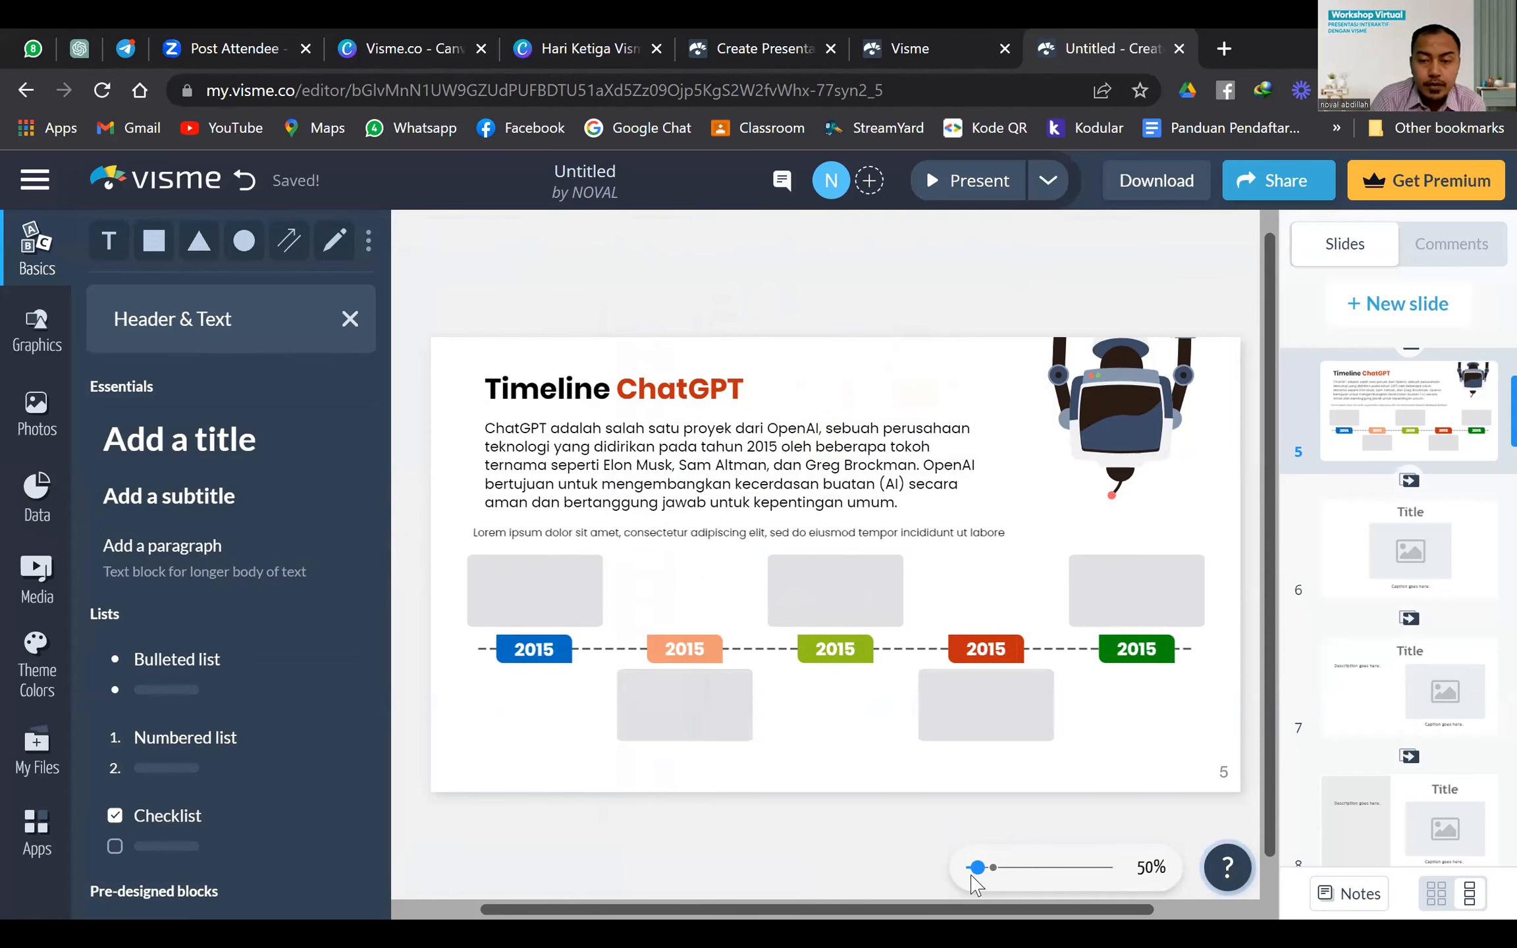
Narrow the paragraph text box to about 229 so it matches the width of the first gray box
left_click(1014, 869)
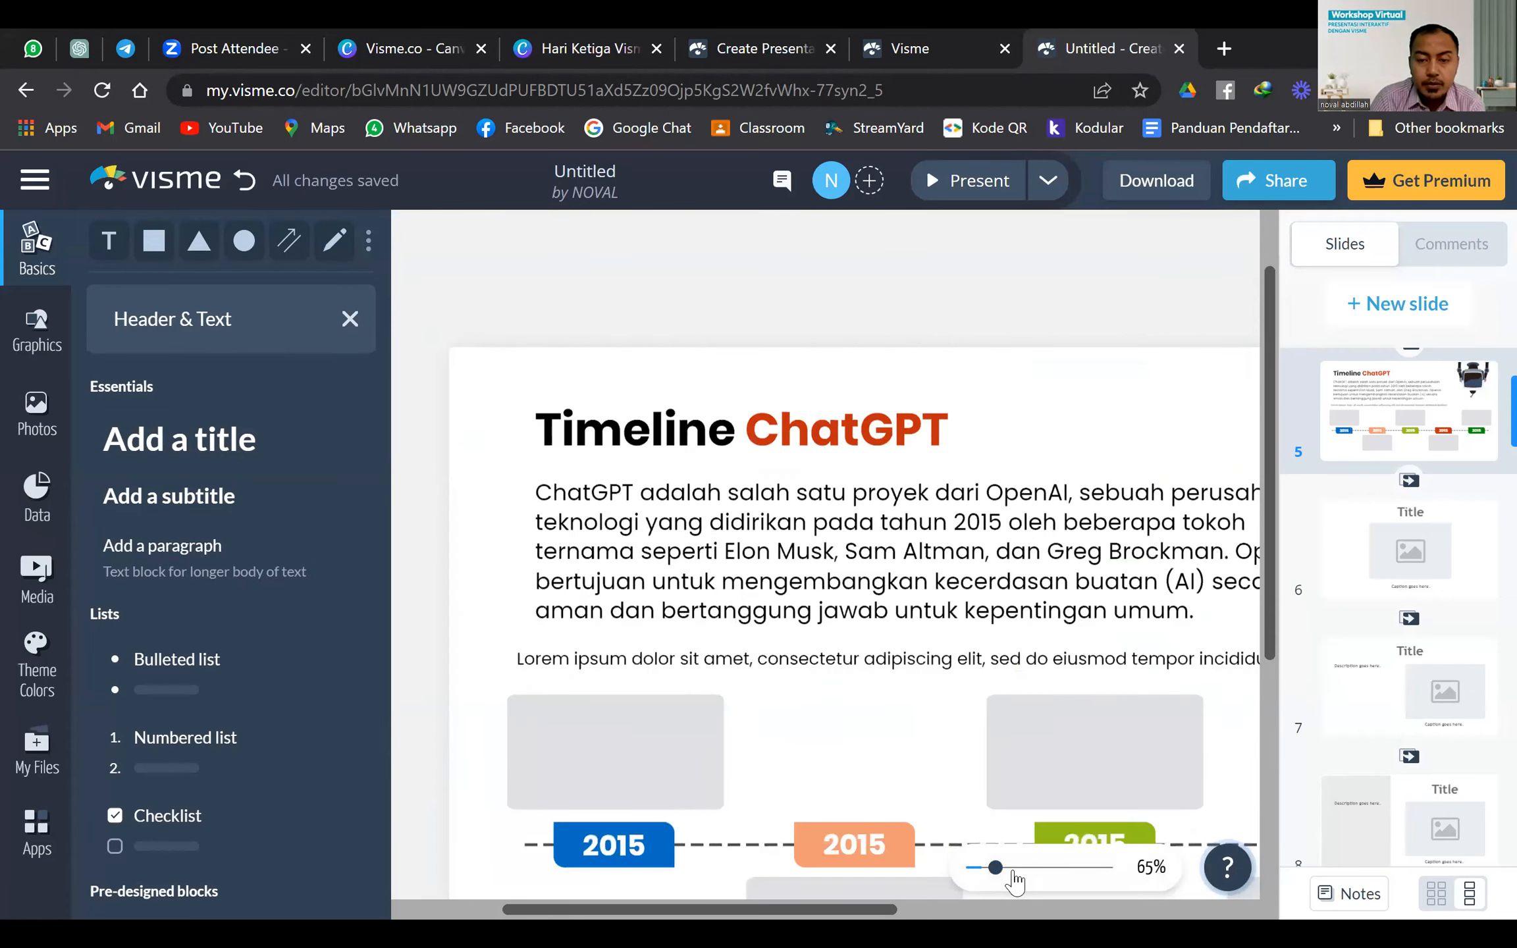
left_click_drag(1015, 868, 1008, 868)
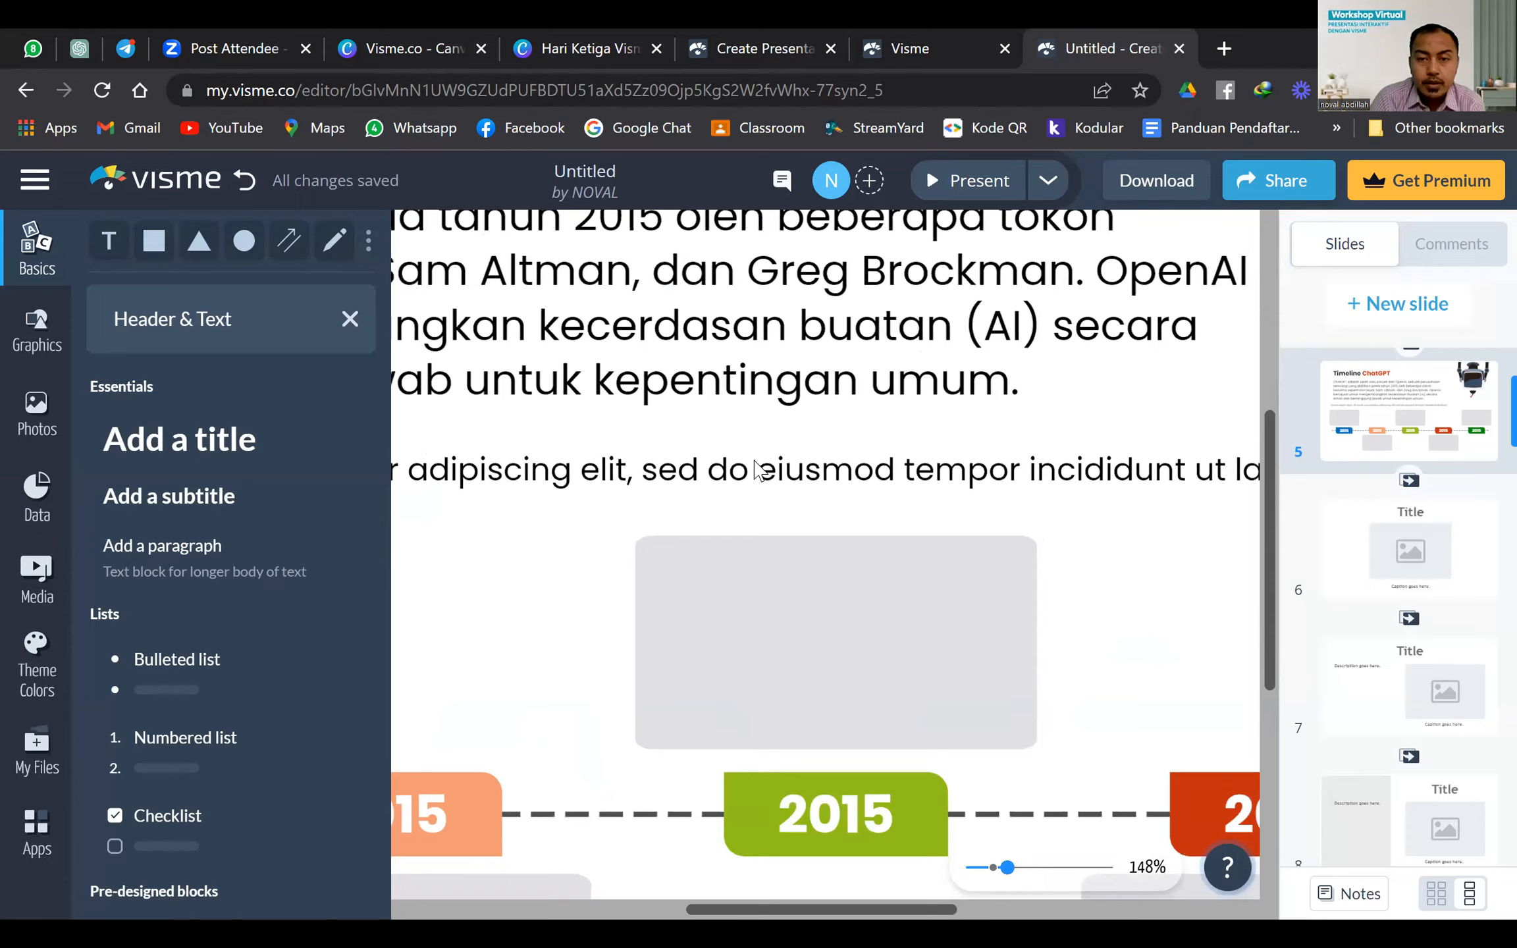
scroll(757, 454, "right", 7)
left_click(897, 493)
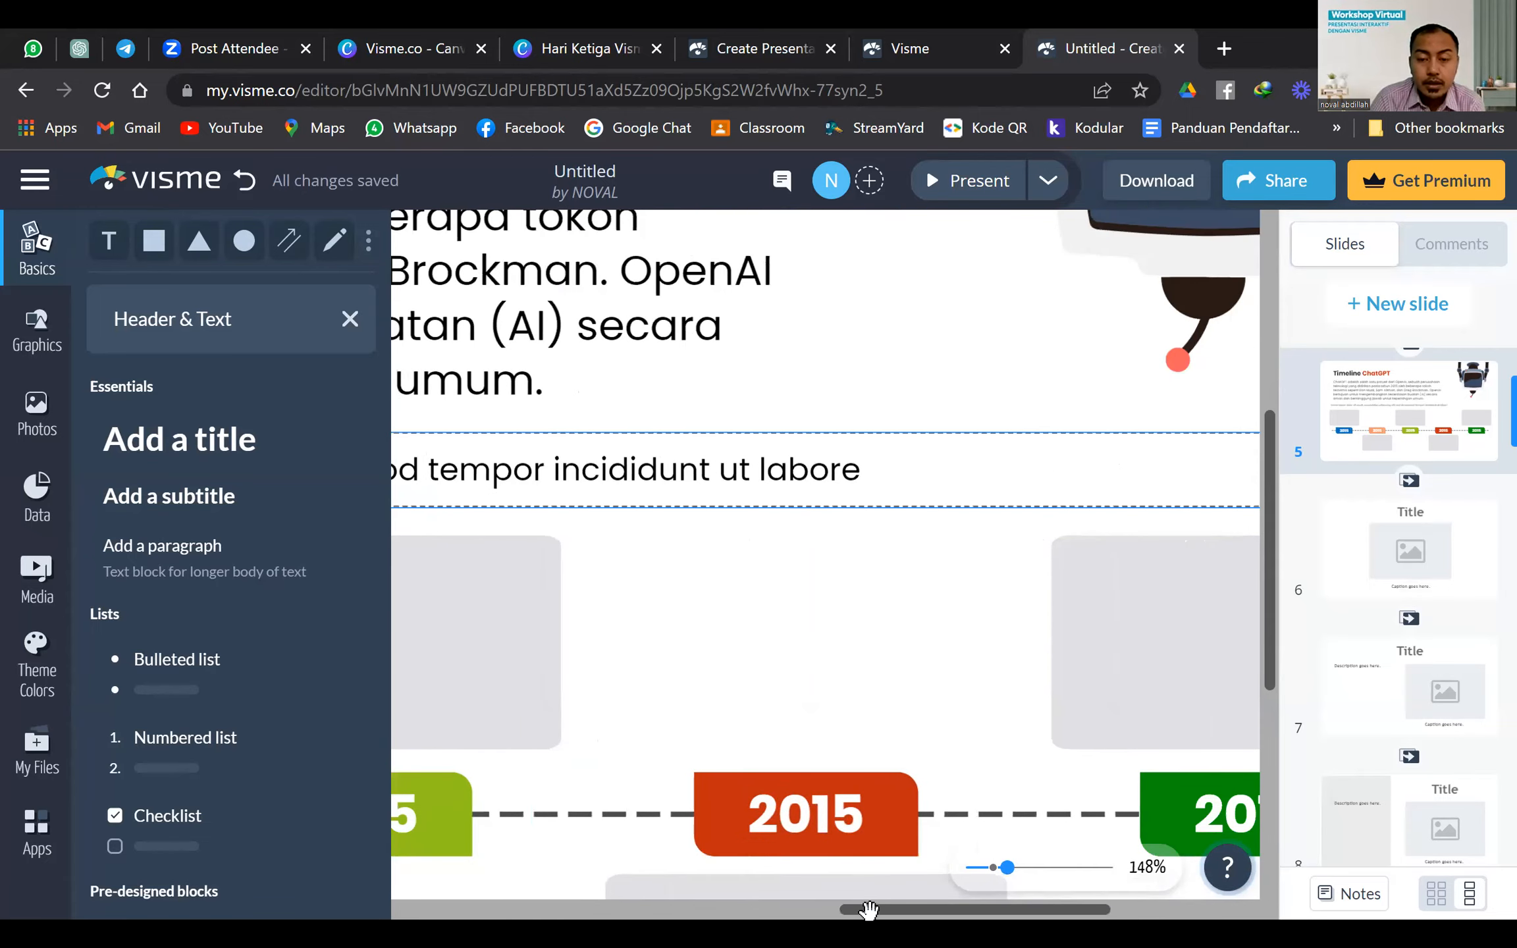
scroll(977, 453, "right", 5)
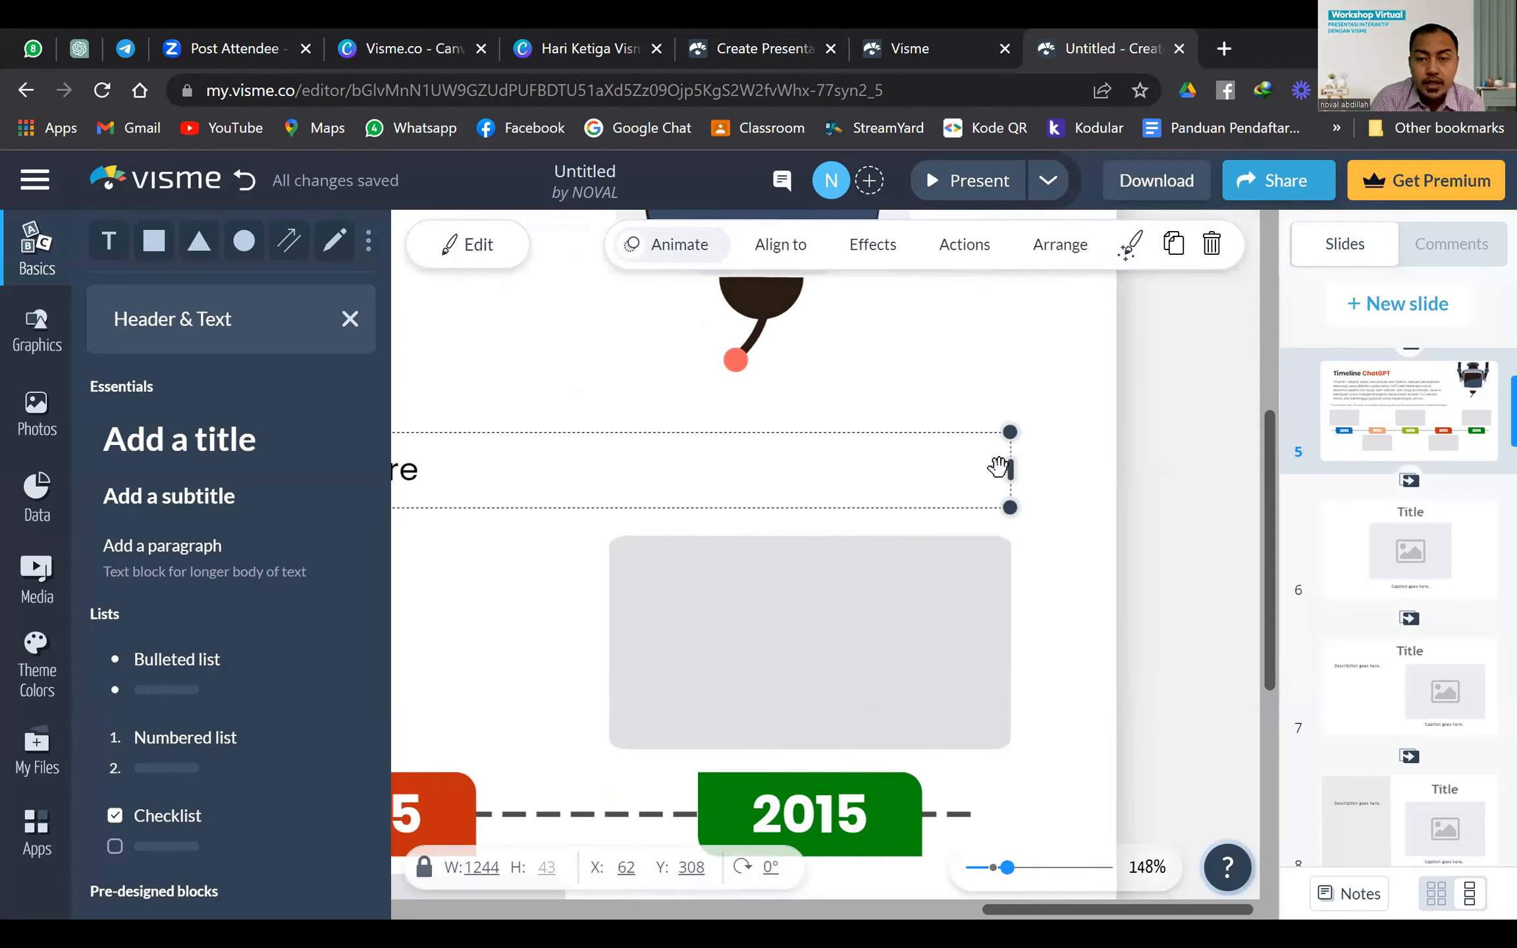
left_click_drag(597, 475, 400, 476)
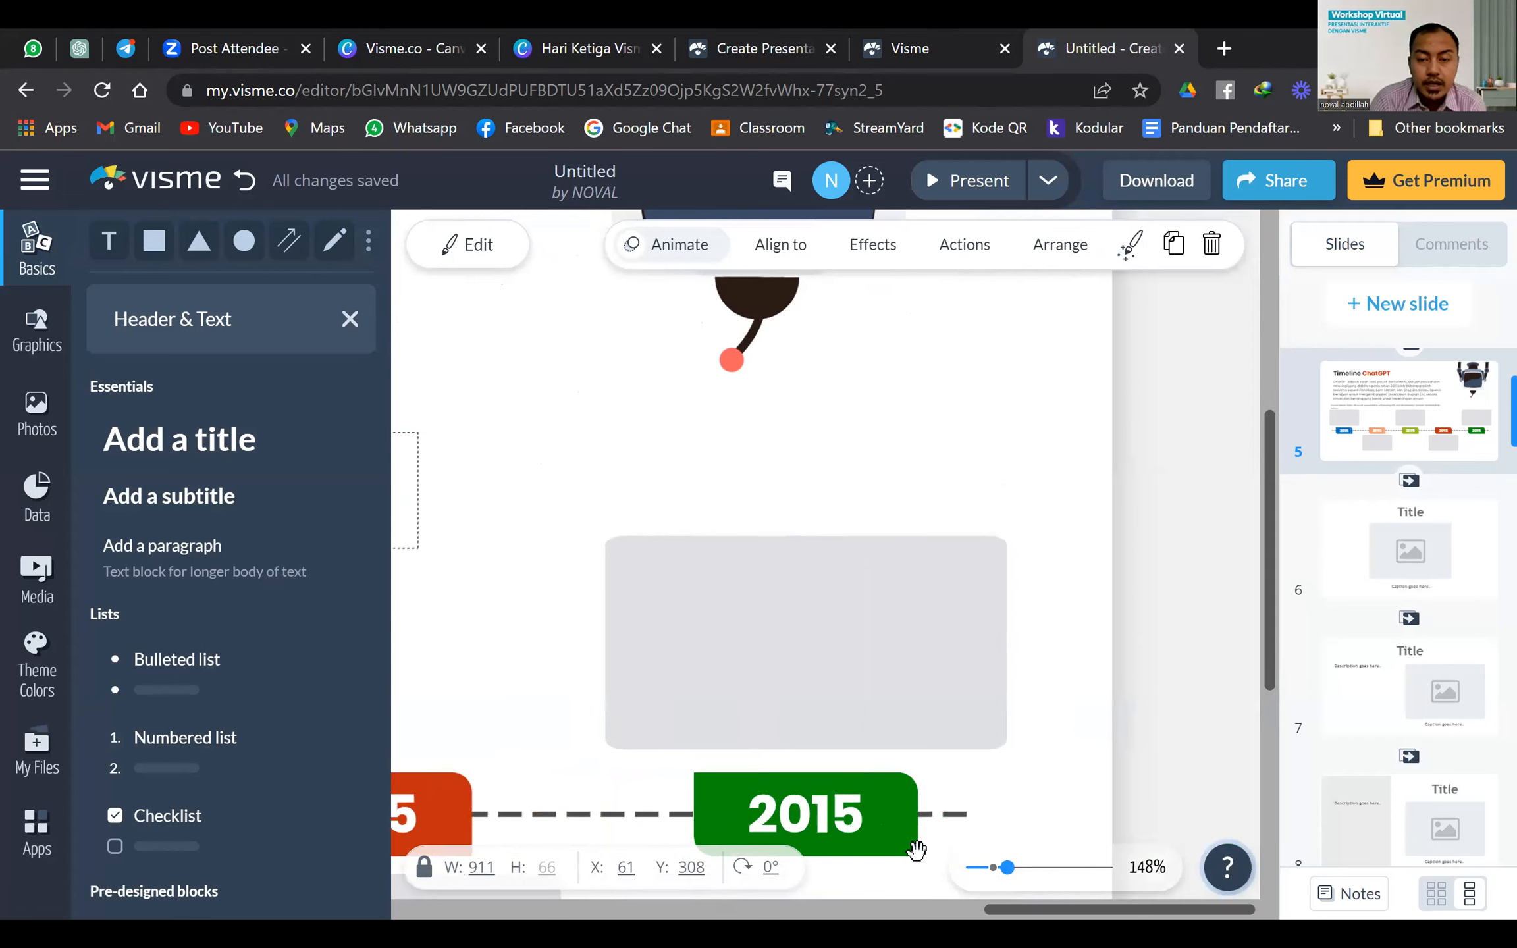
left_click_drag(995, 878, 978, 879)
scroll(992, 708, "up", 2)
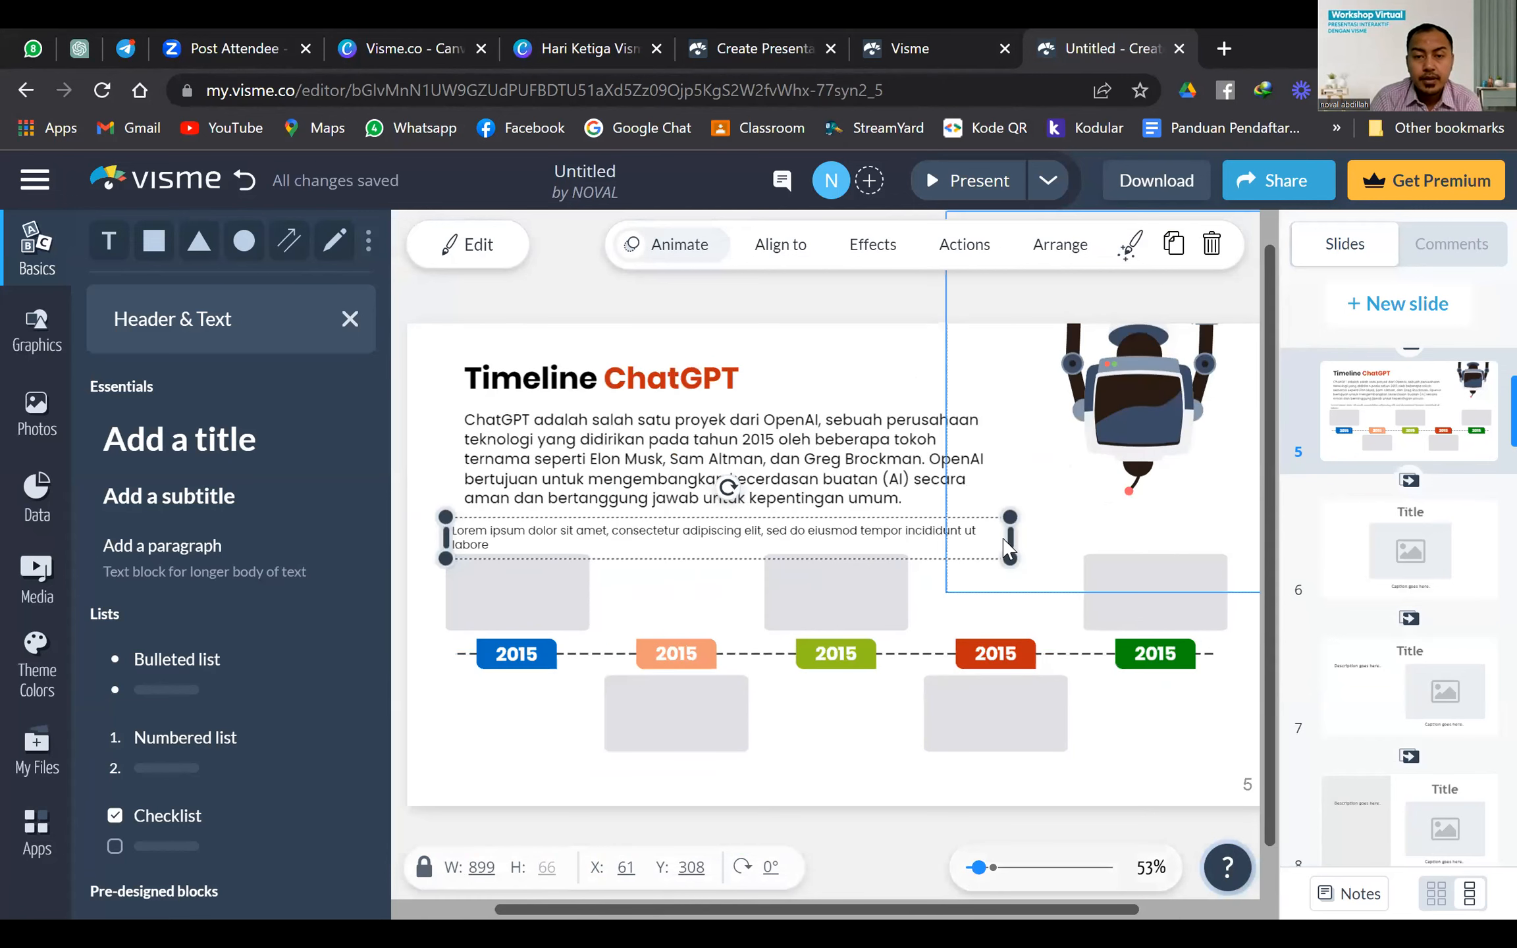
left_click_drag(611, 536, 590, 537)
Set the narrowed paragraph's font size to 16 and place it on the first gray box at X 62, Y 369
left_click(461, 245)
left_click(633, 248)
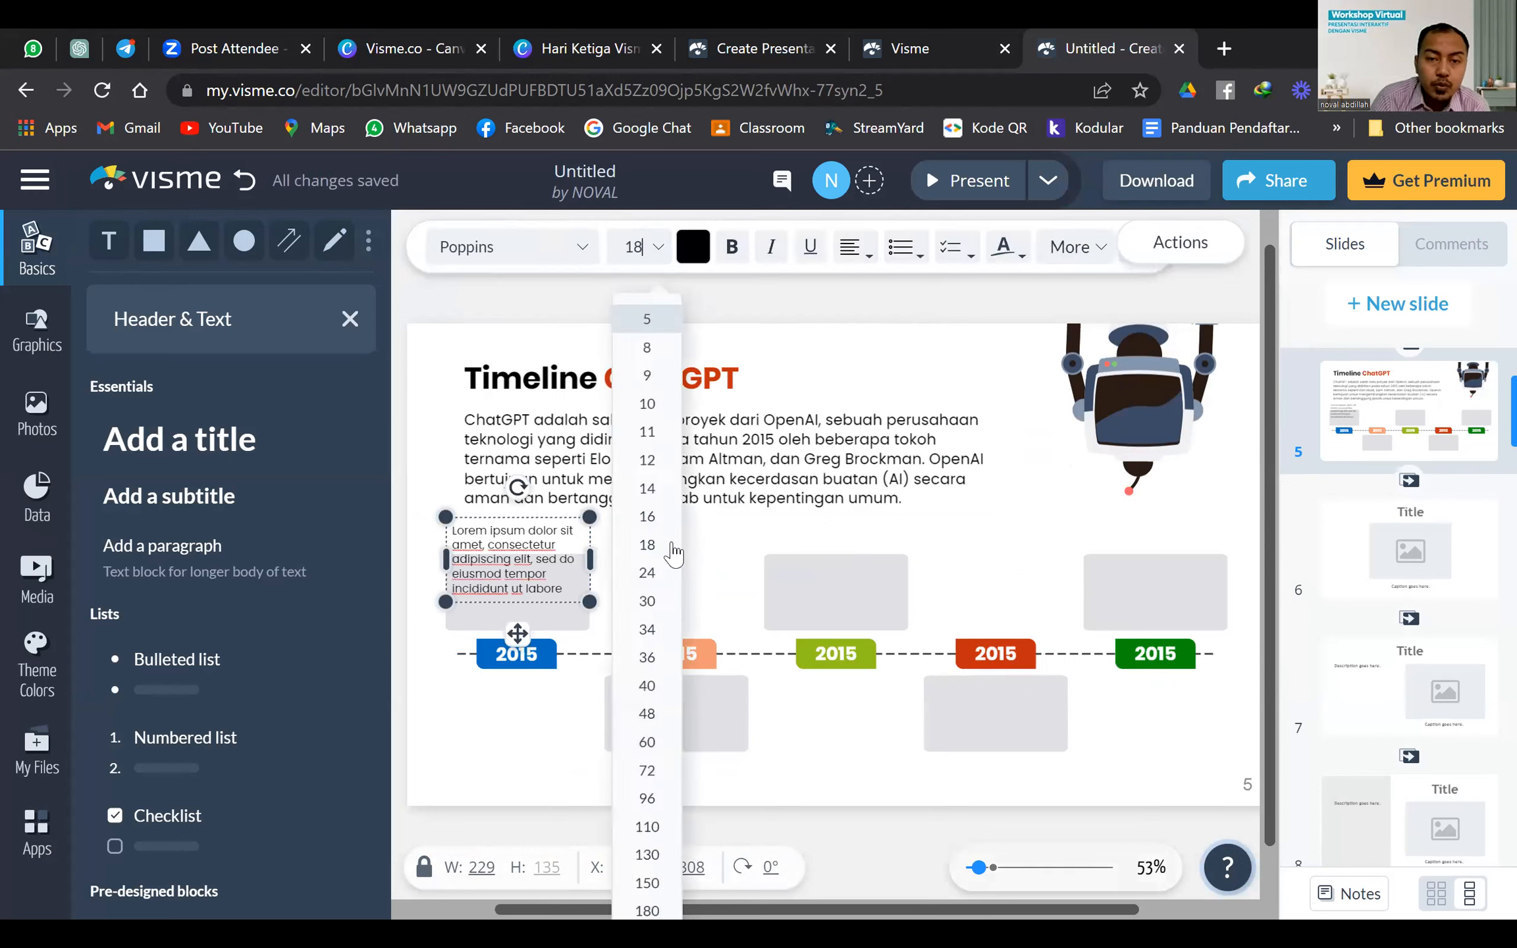
left_click(648, 516)
left_click_drag(485, 580, 571, 578)
left_click(685, 566)
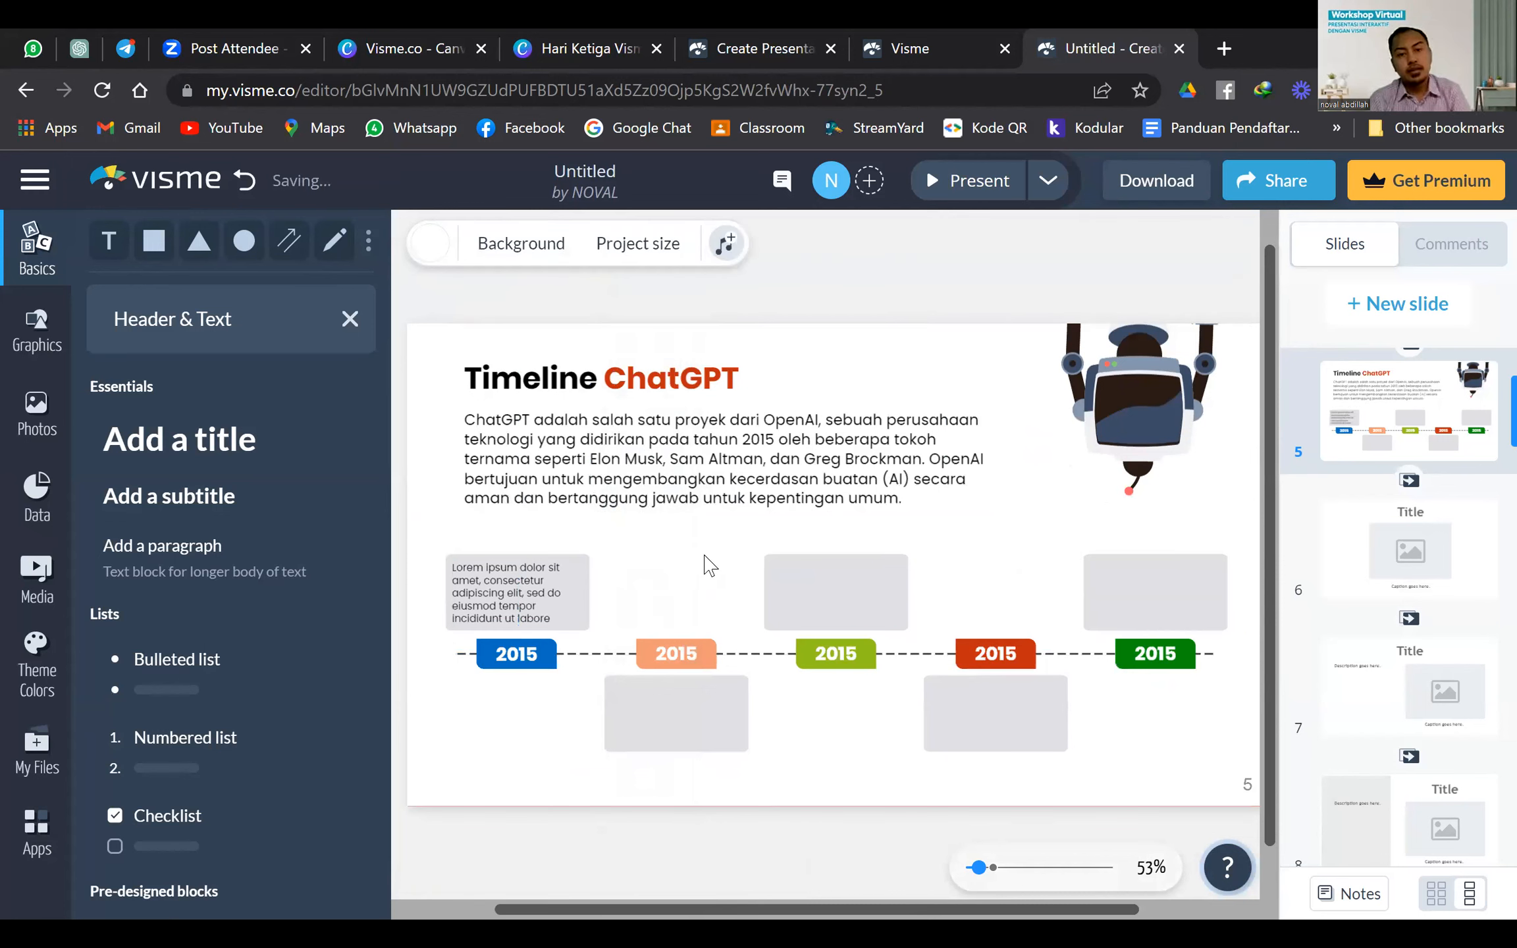
Center the paragraph's text and place a copy of it on the gray box below the orange label
left_click(537, 601)
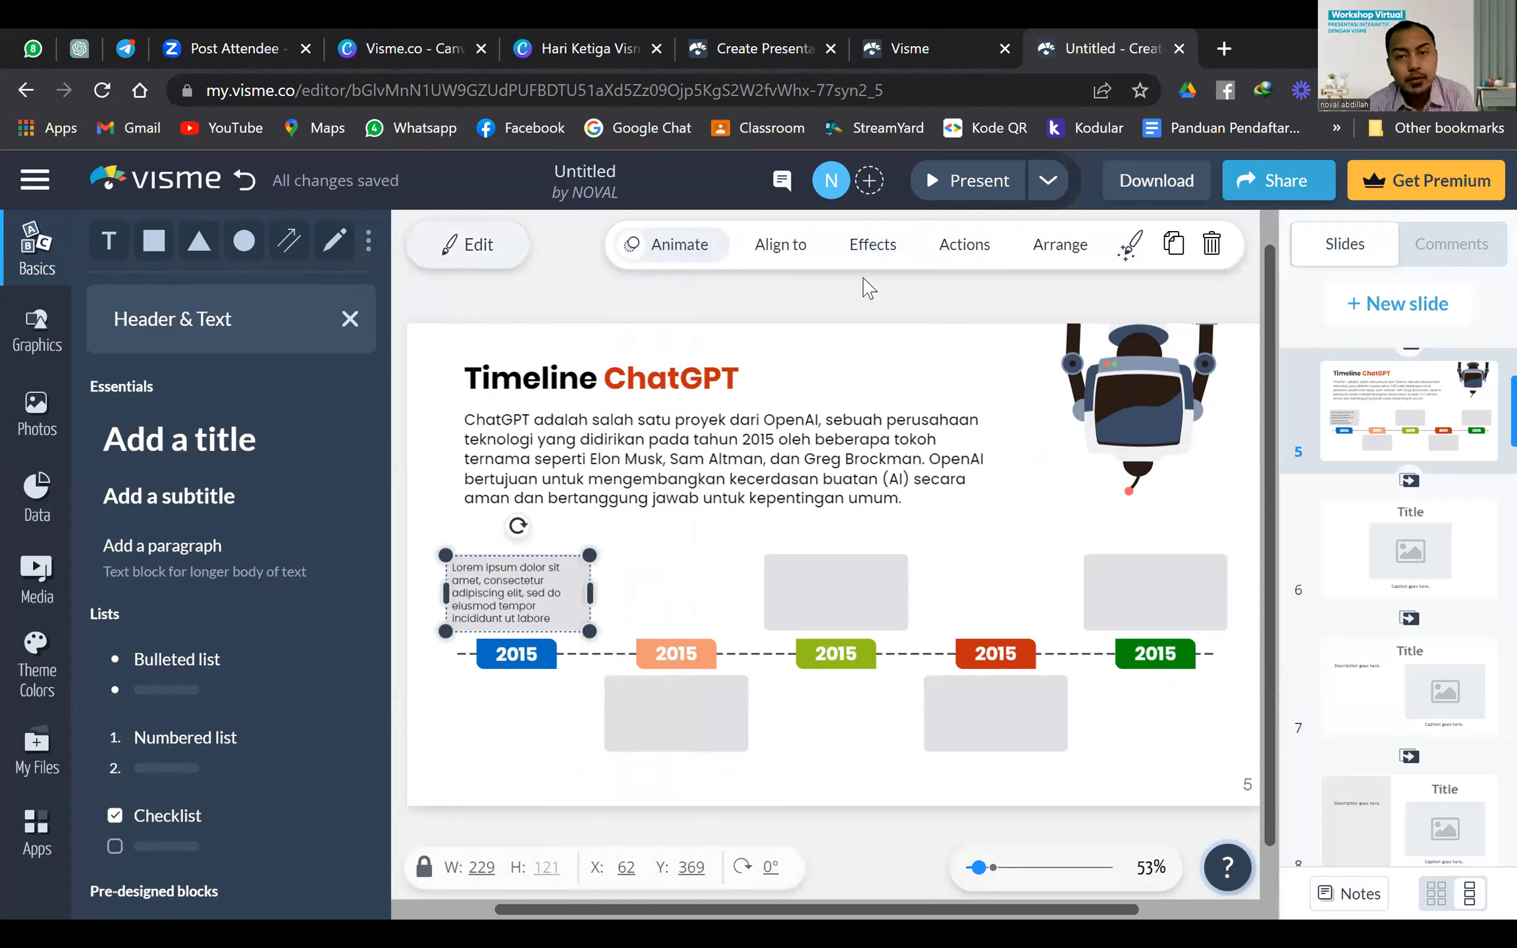
left_click(864, 255)
left_click(855, 374)
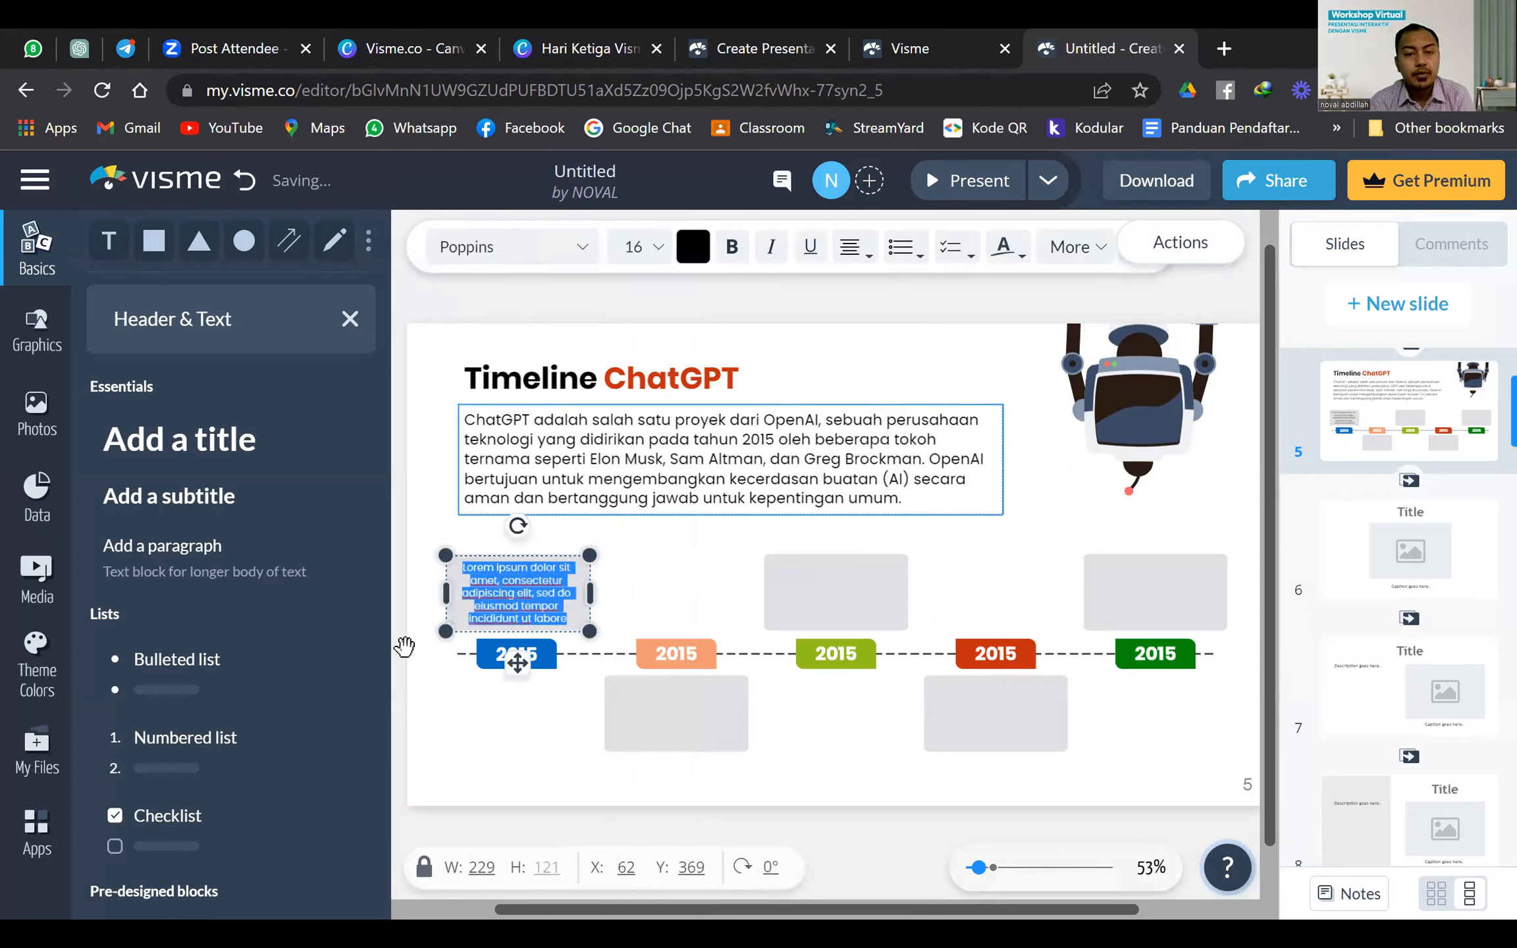
left_click(516, 658)
key("ctrl+d")
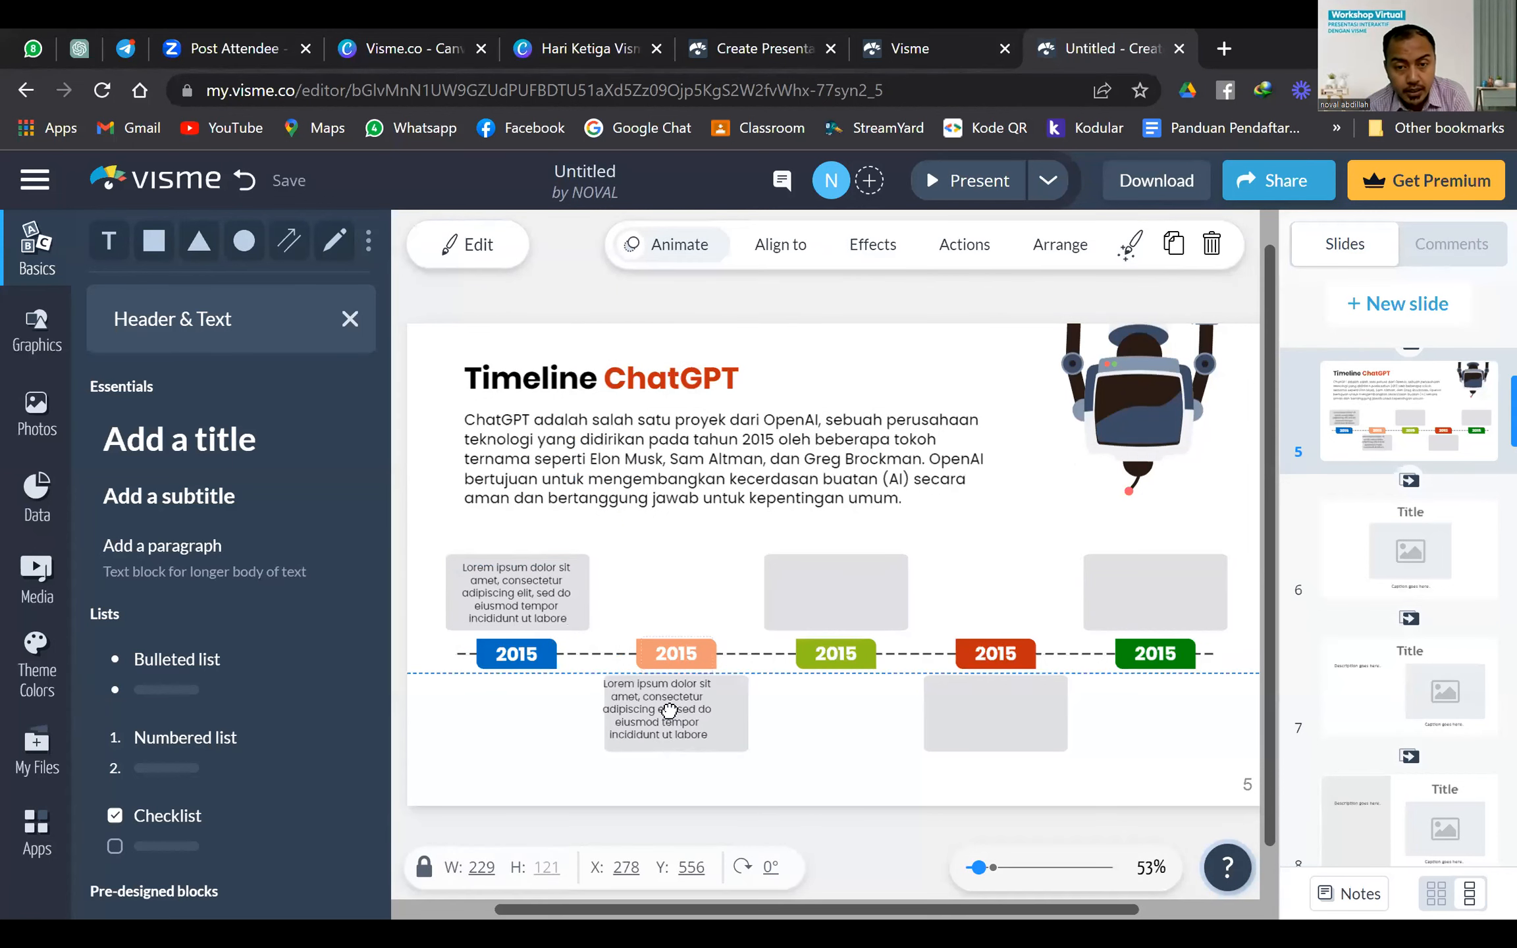
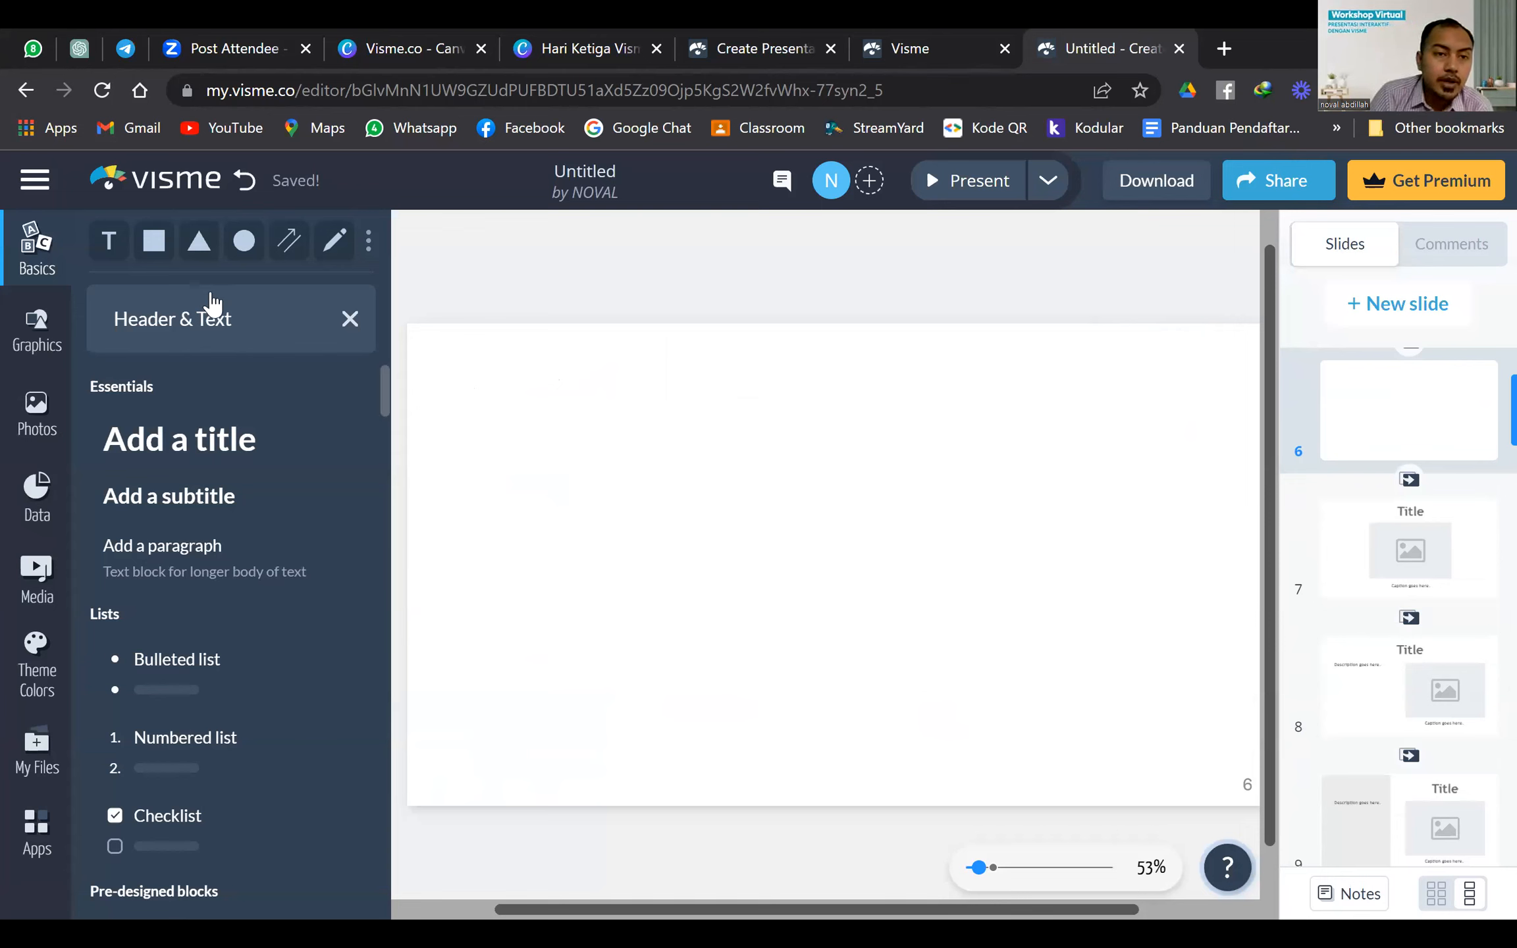
Add a subtitle text box to blank slide 6, with larger black text, and place it at X 65, Y 43
left_click(121, 254)
left_click(784, 568)
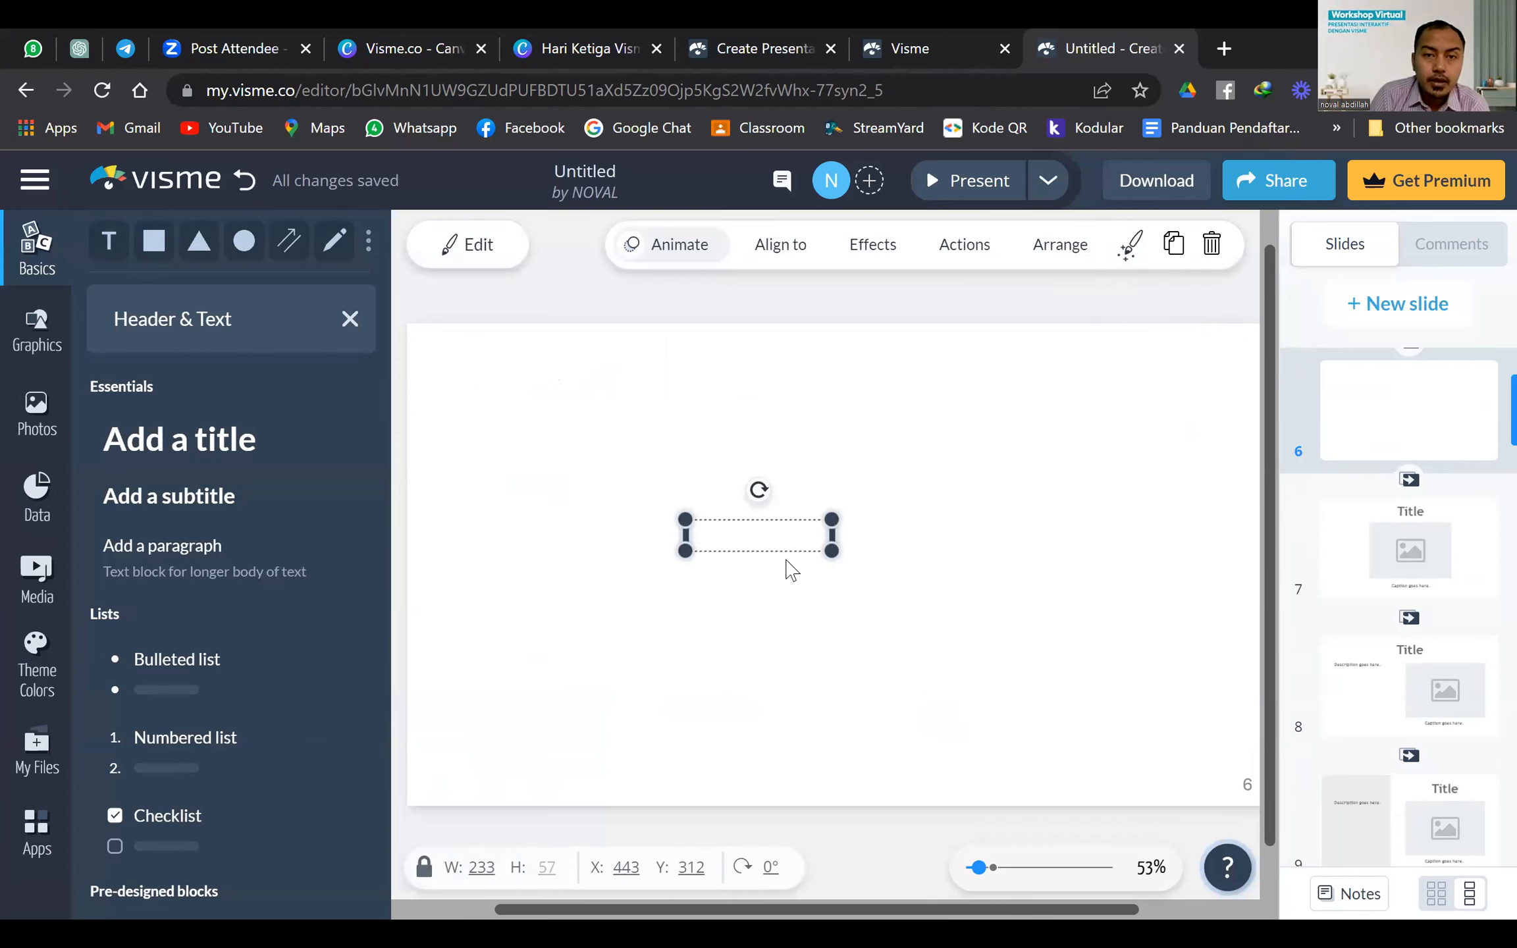
left_click(702, 248)
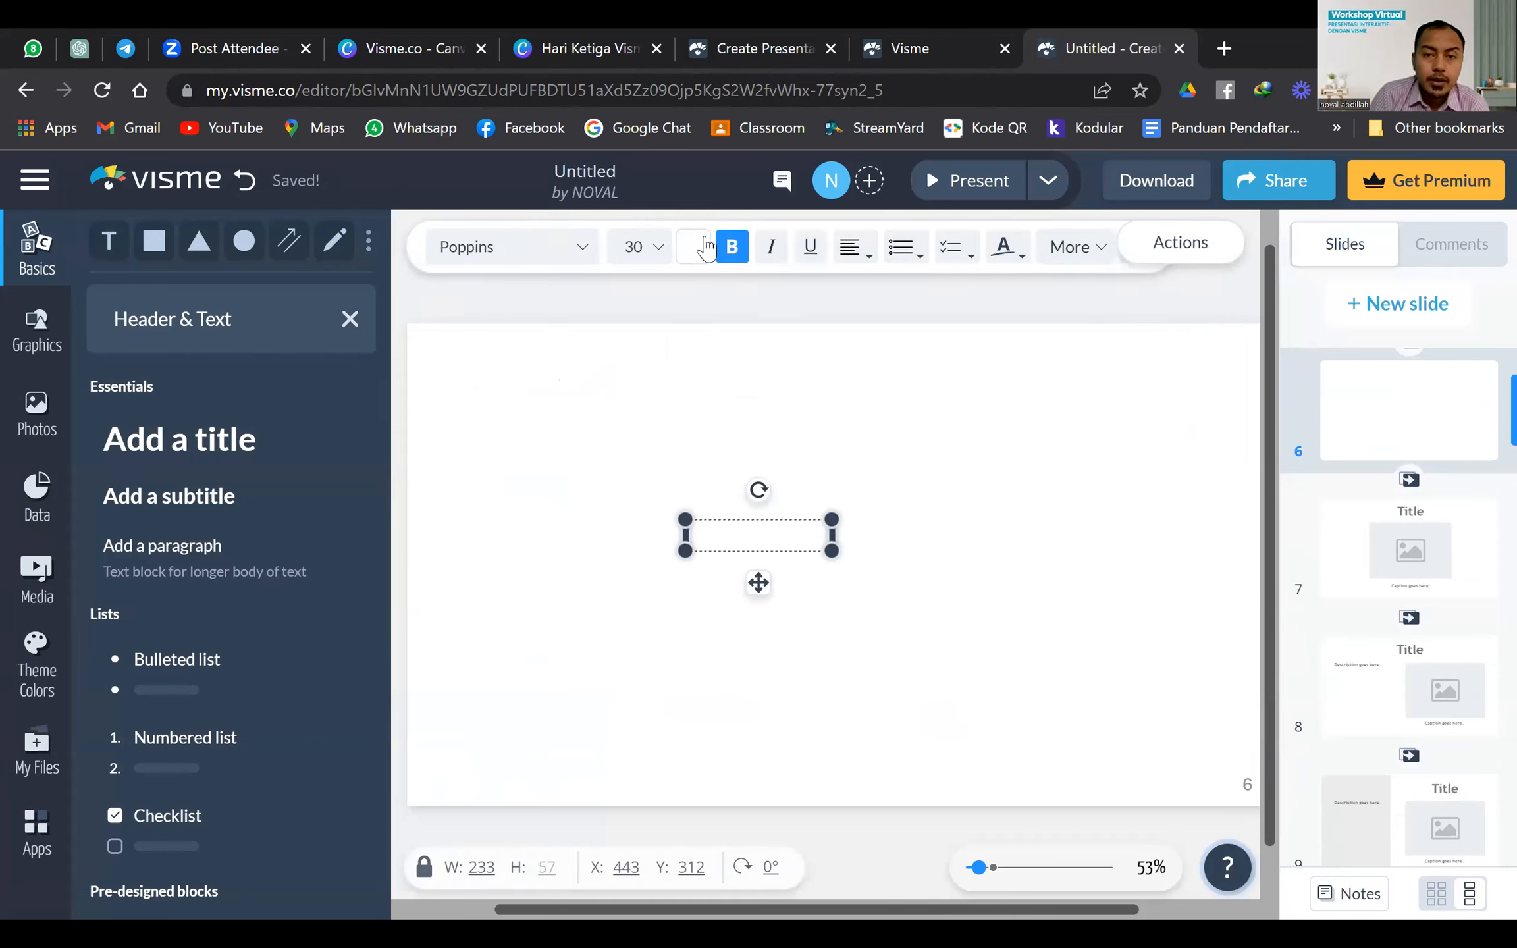
left_click(817, 359)
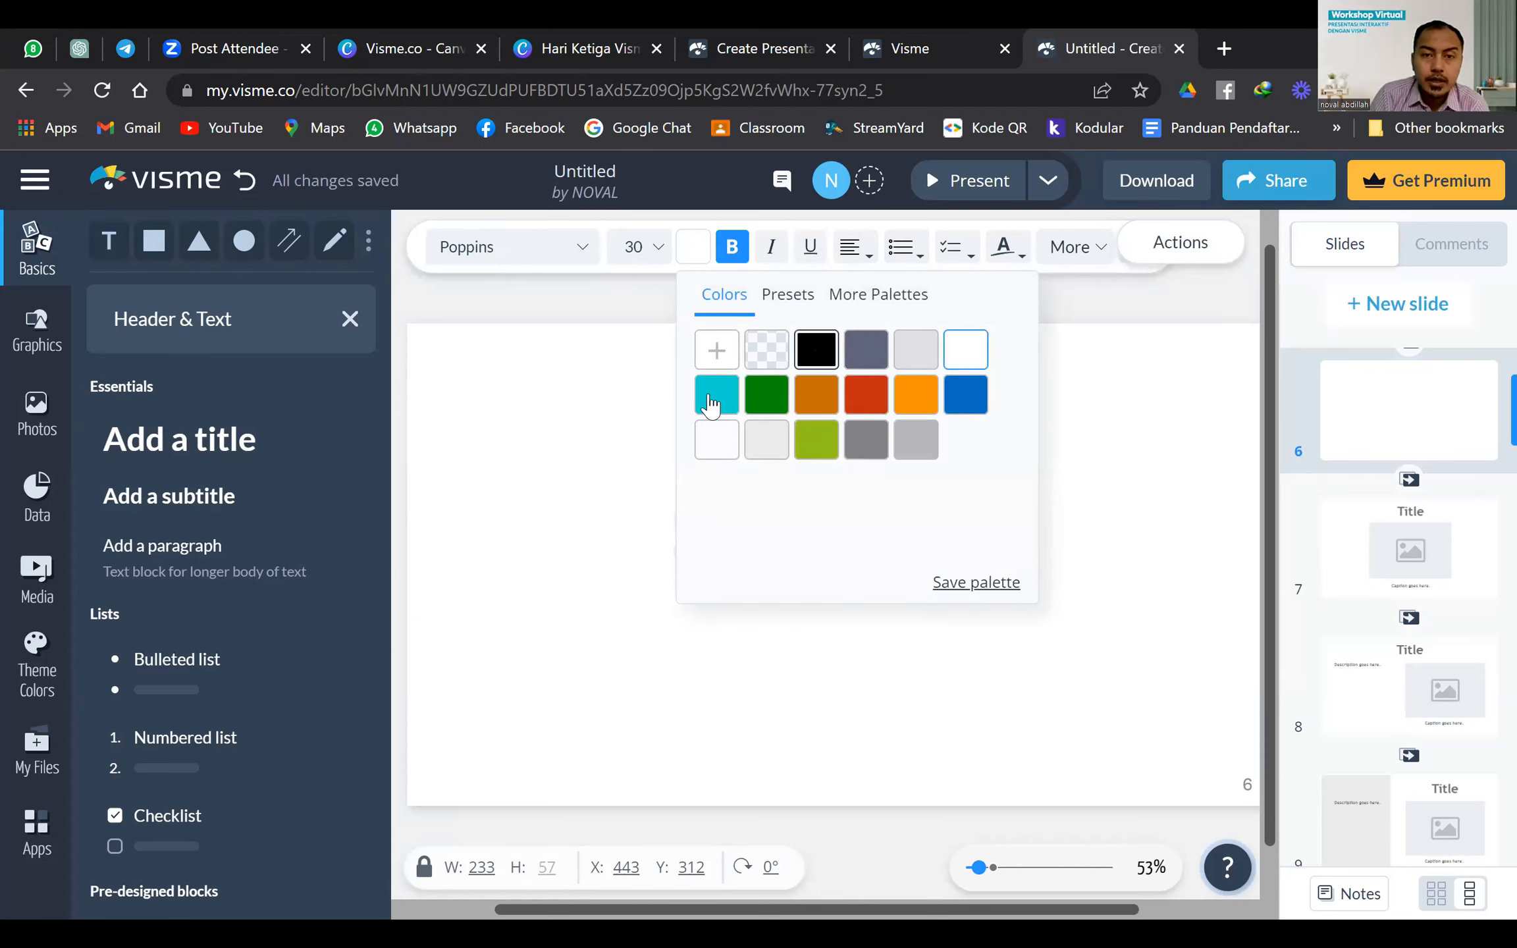
left_click(658, 248)
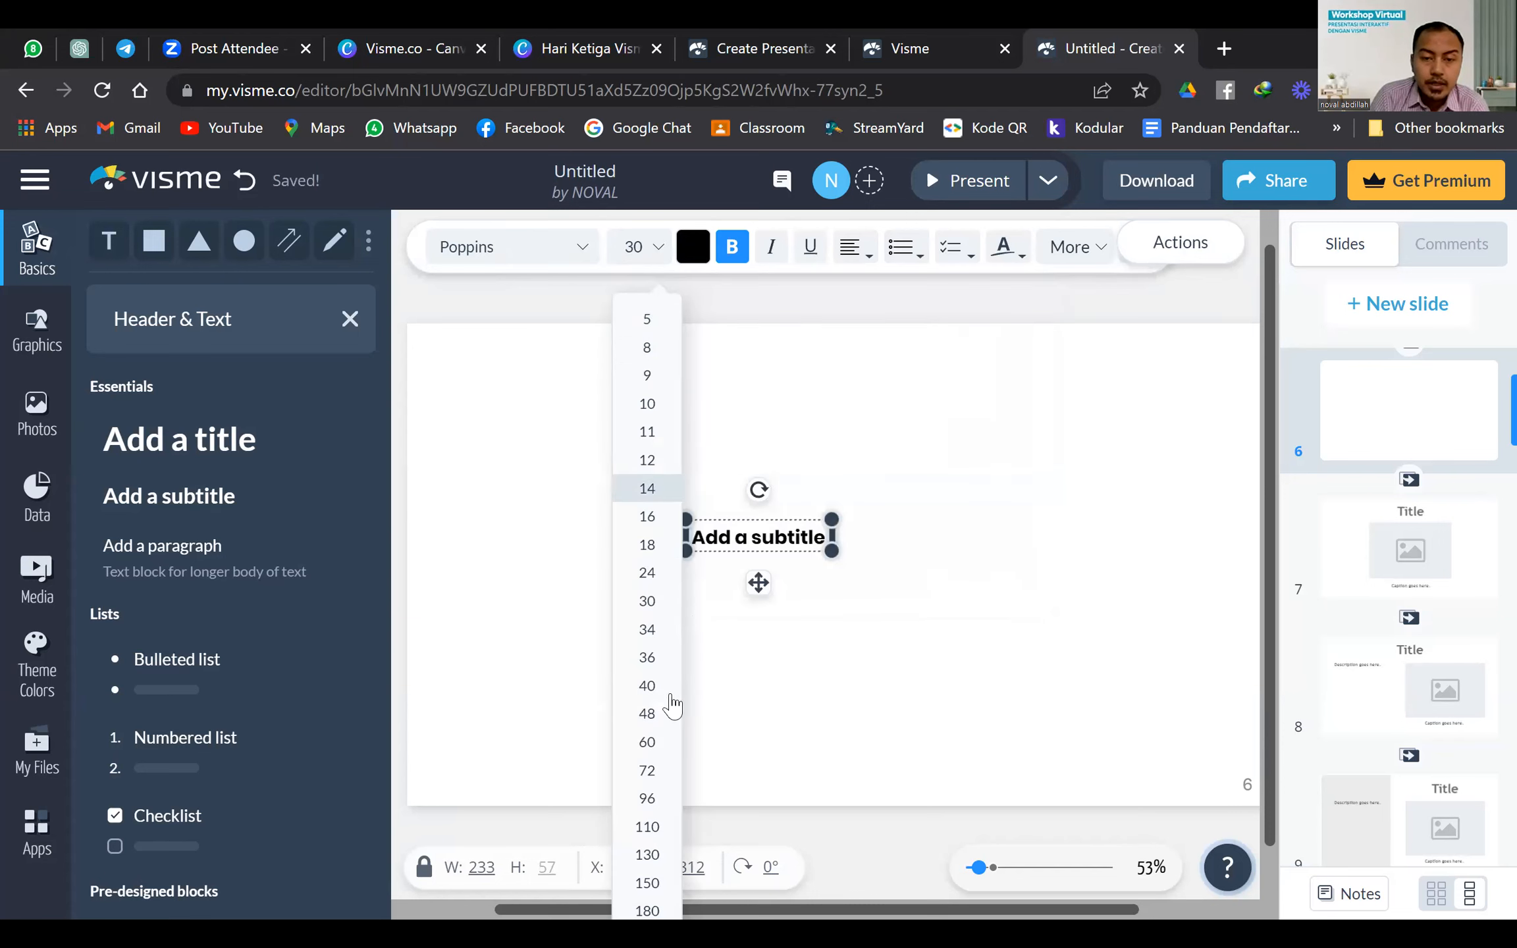
left_click_drag(833, 563, 602, 376)
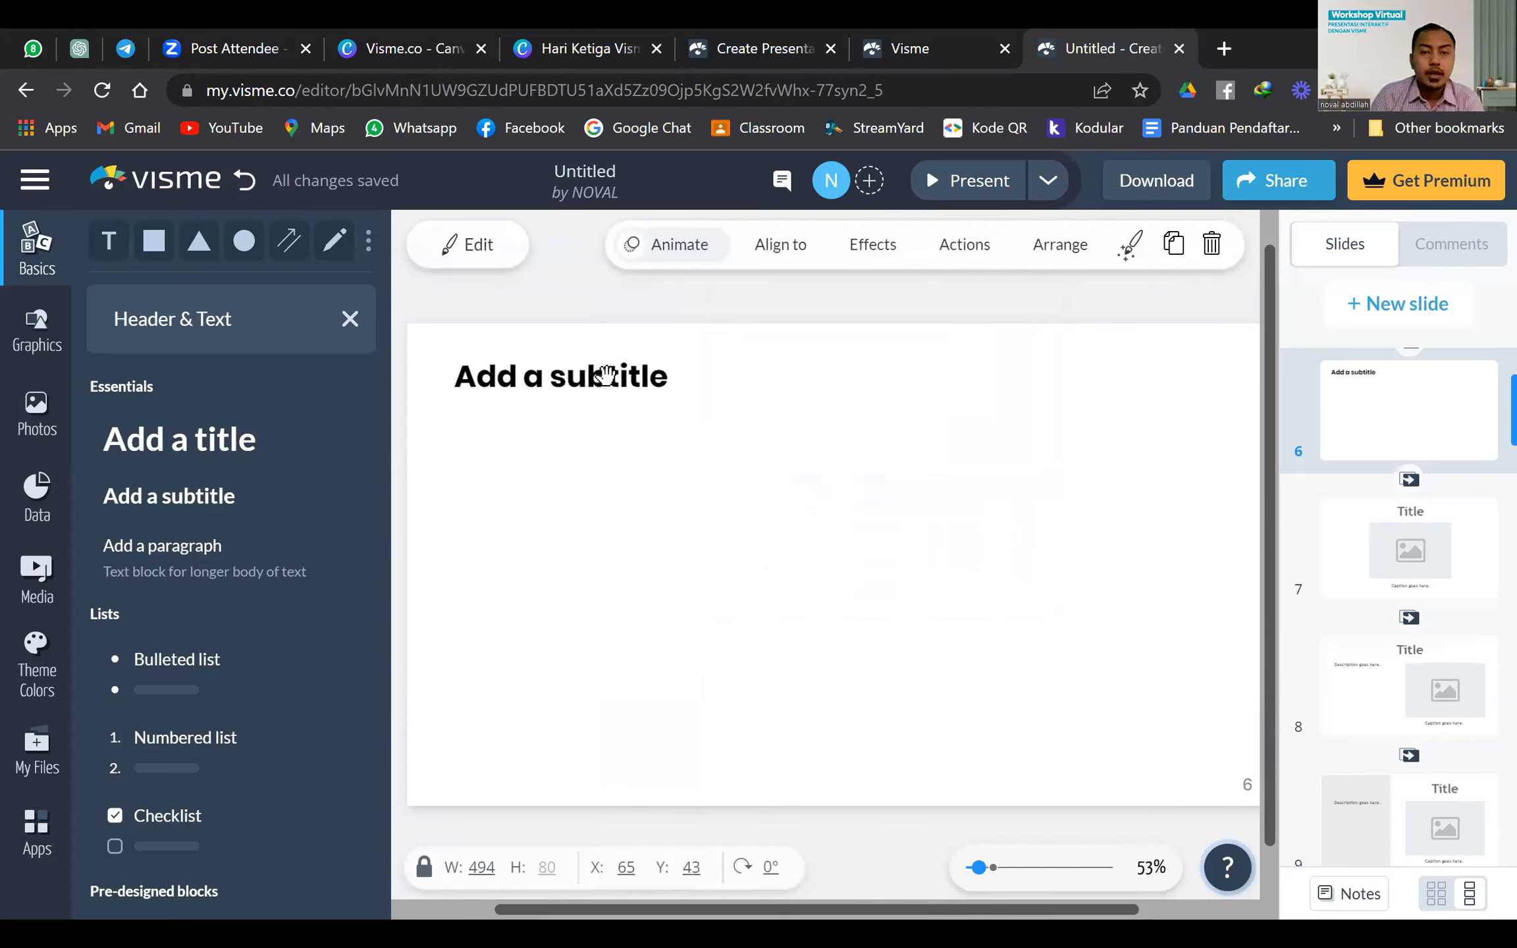
Replace the subtitle placeholder on slide 6 with the heading "Perbedaan Fitur ChatGPT"
left_click(707, 586)
key("ctrl+a")
type("Perbeda")
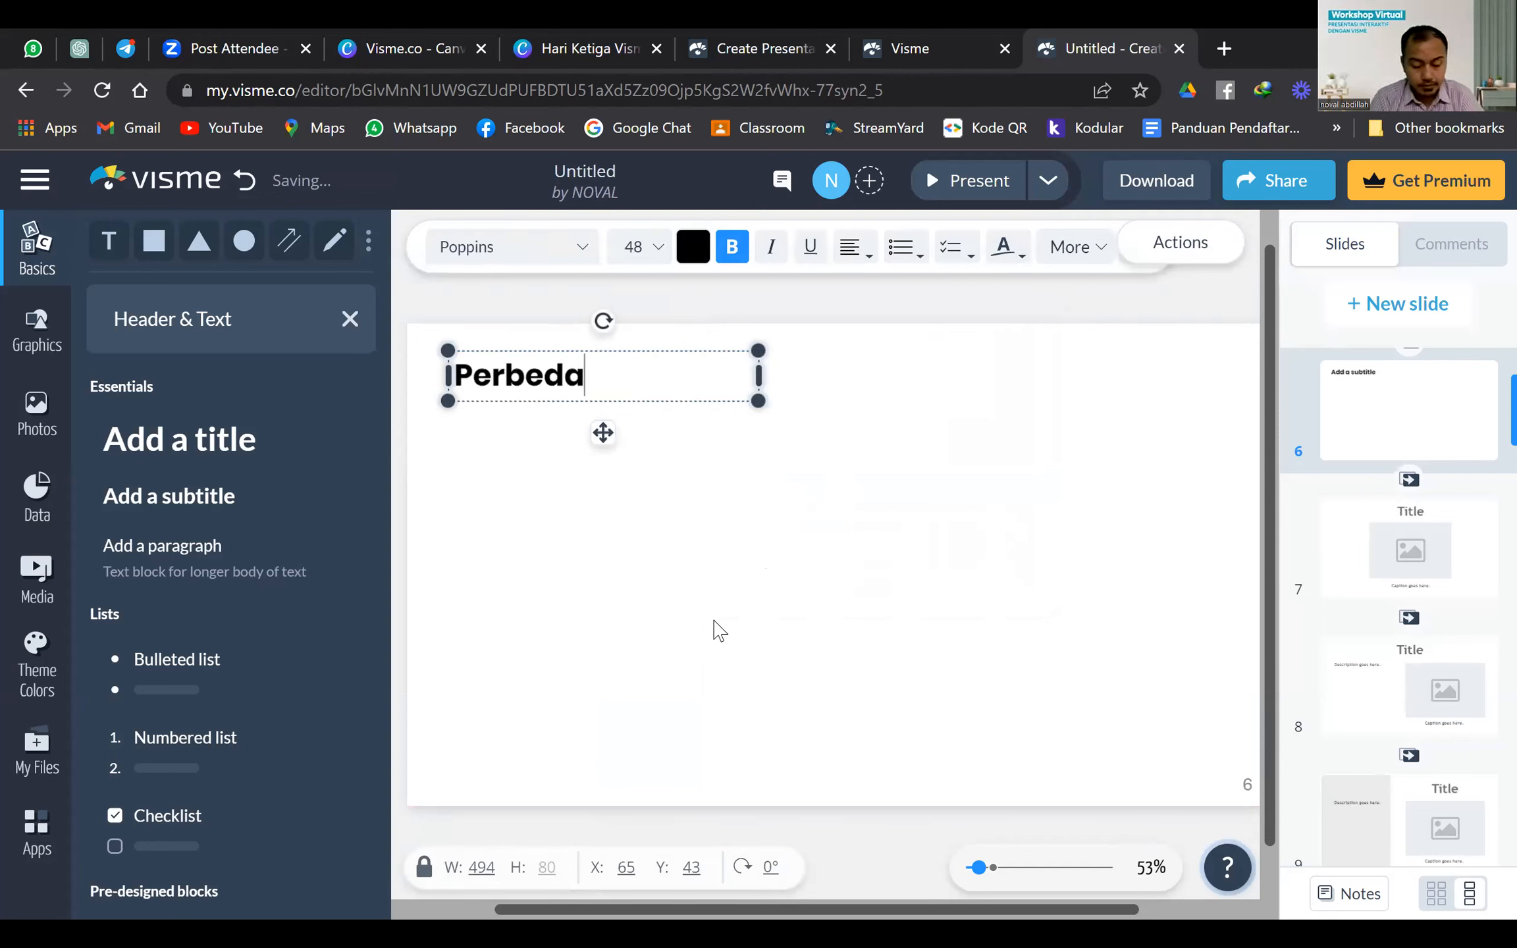
type("an Fitur")
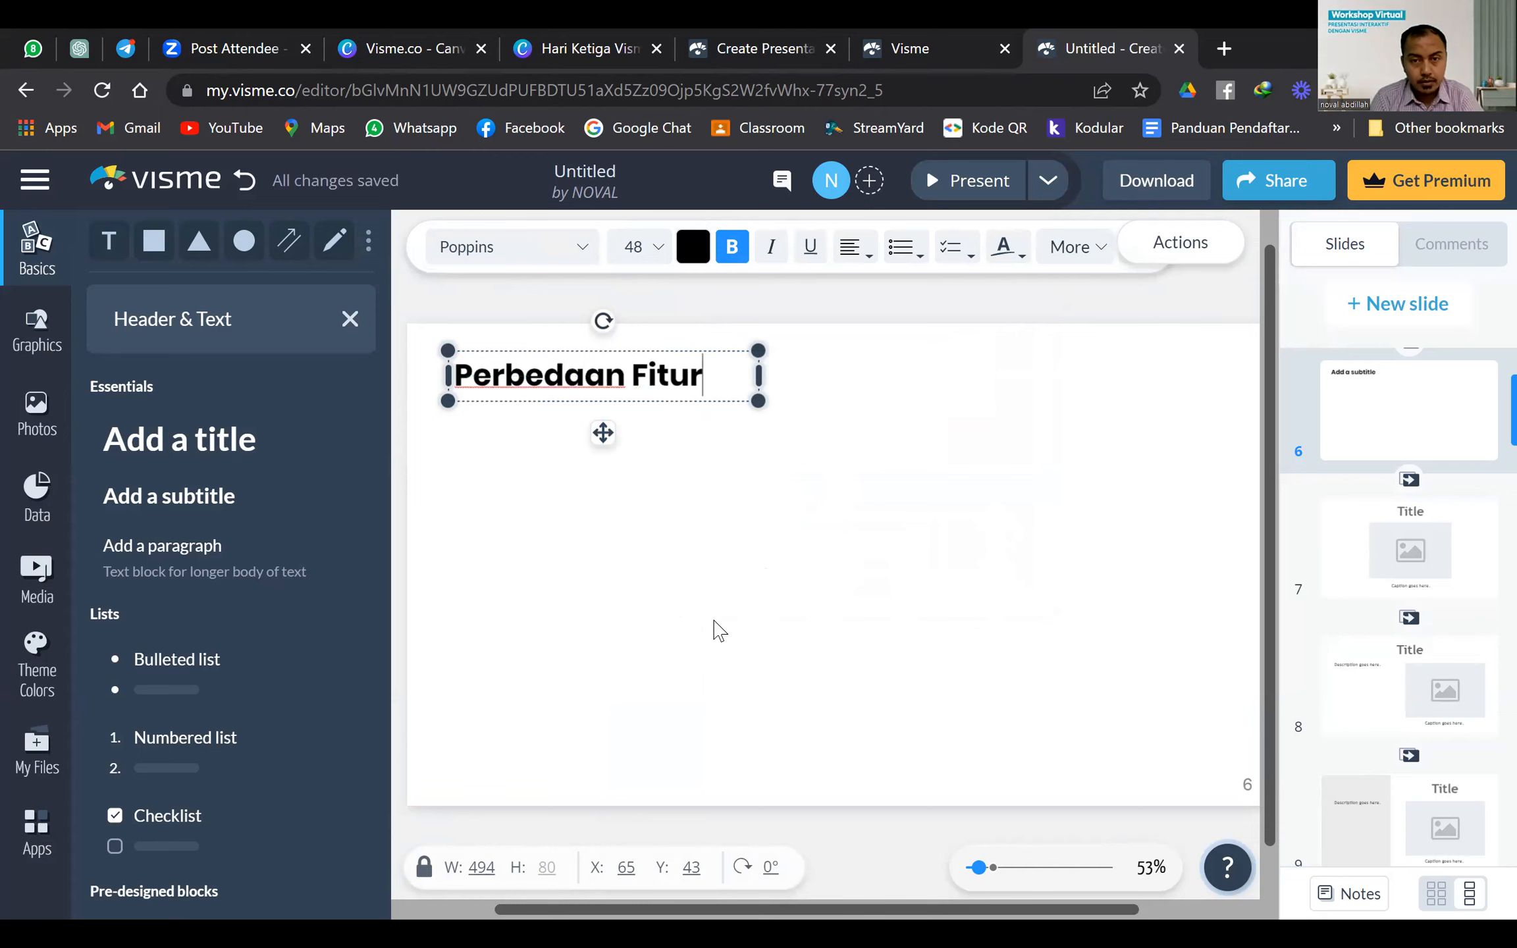
type(" ChatG")
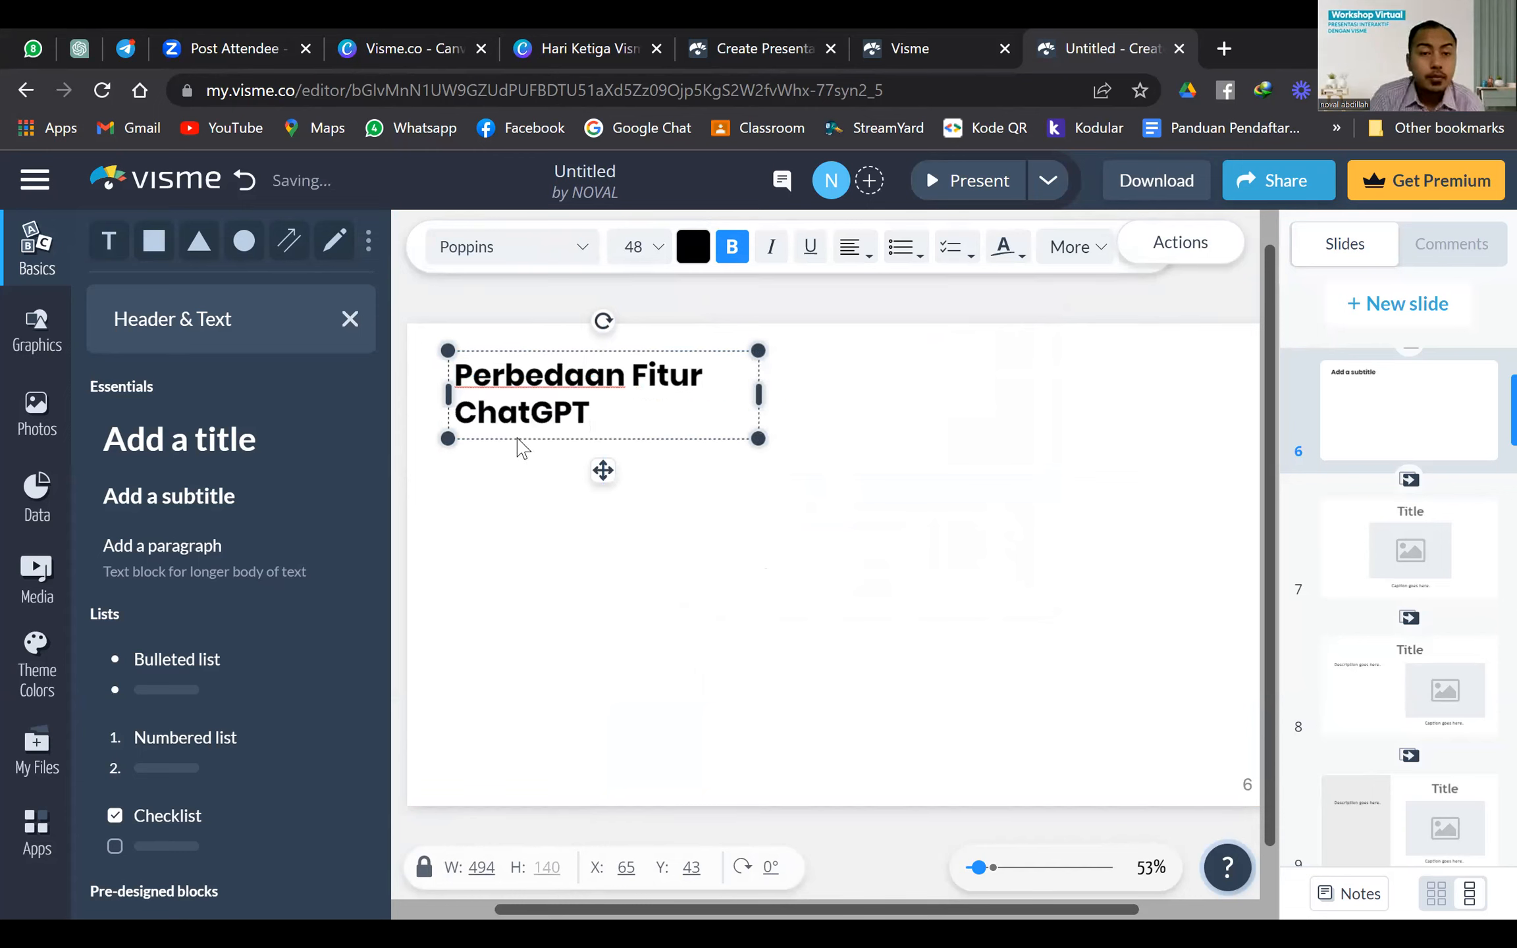
type("PT")
Color the word "ChatGPT" in the heading dark red and widen its text box so the heading fits on one line
left_click_drag(455, 413, 591, 412)
left_click(692, 246)
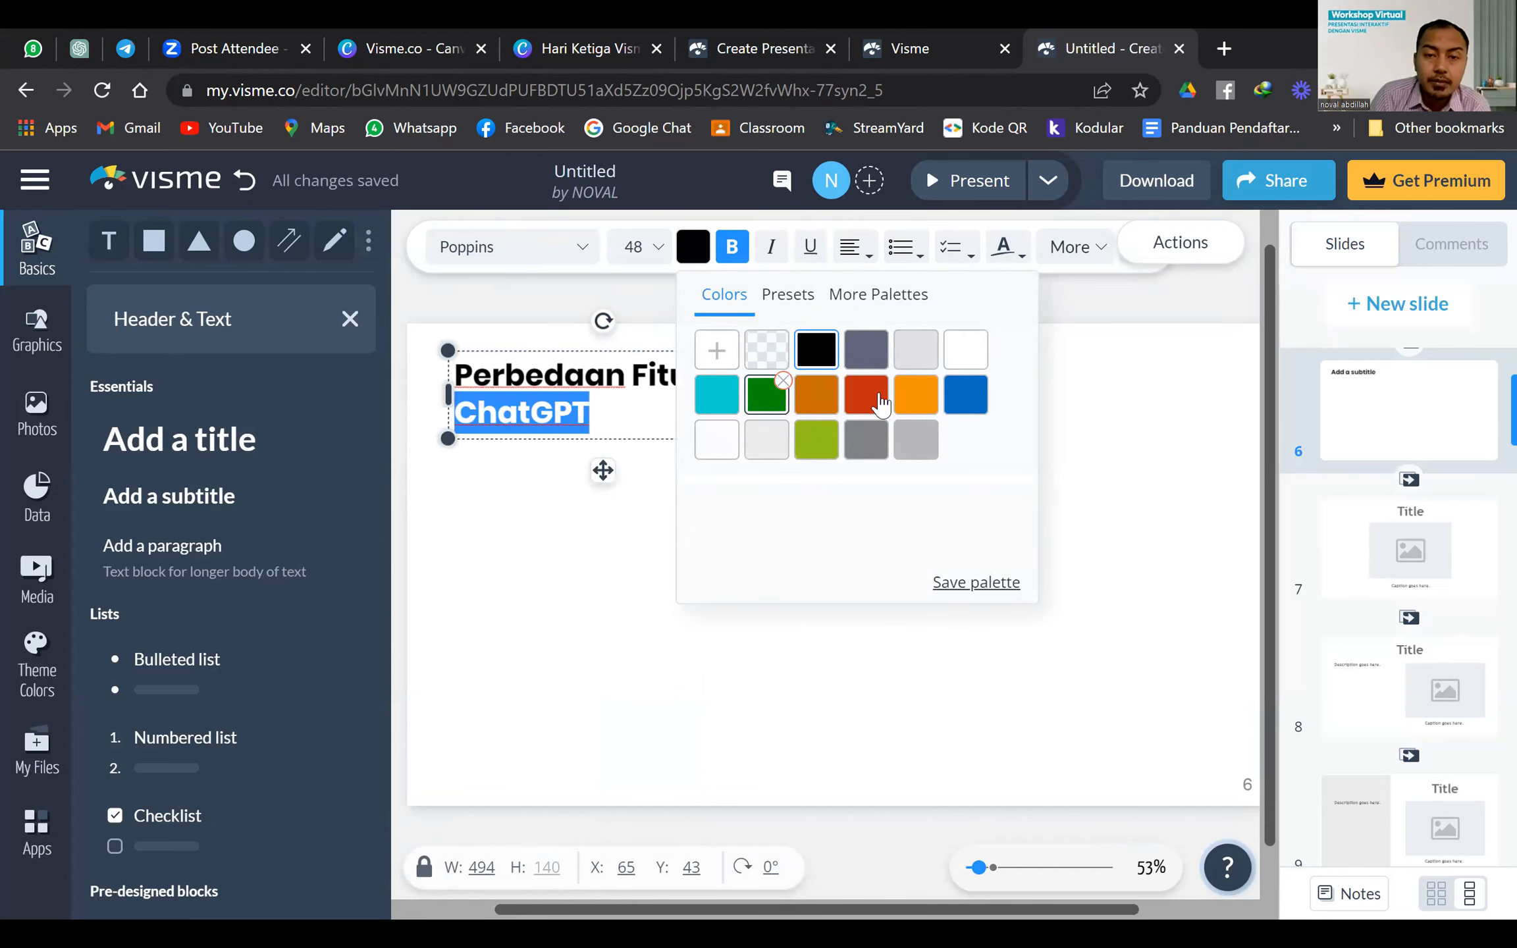
left_click(866, 394)
left_click(745, 403)
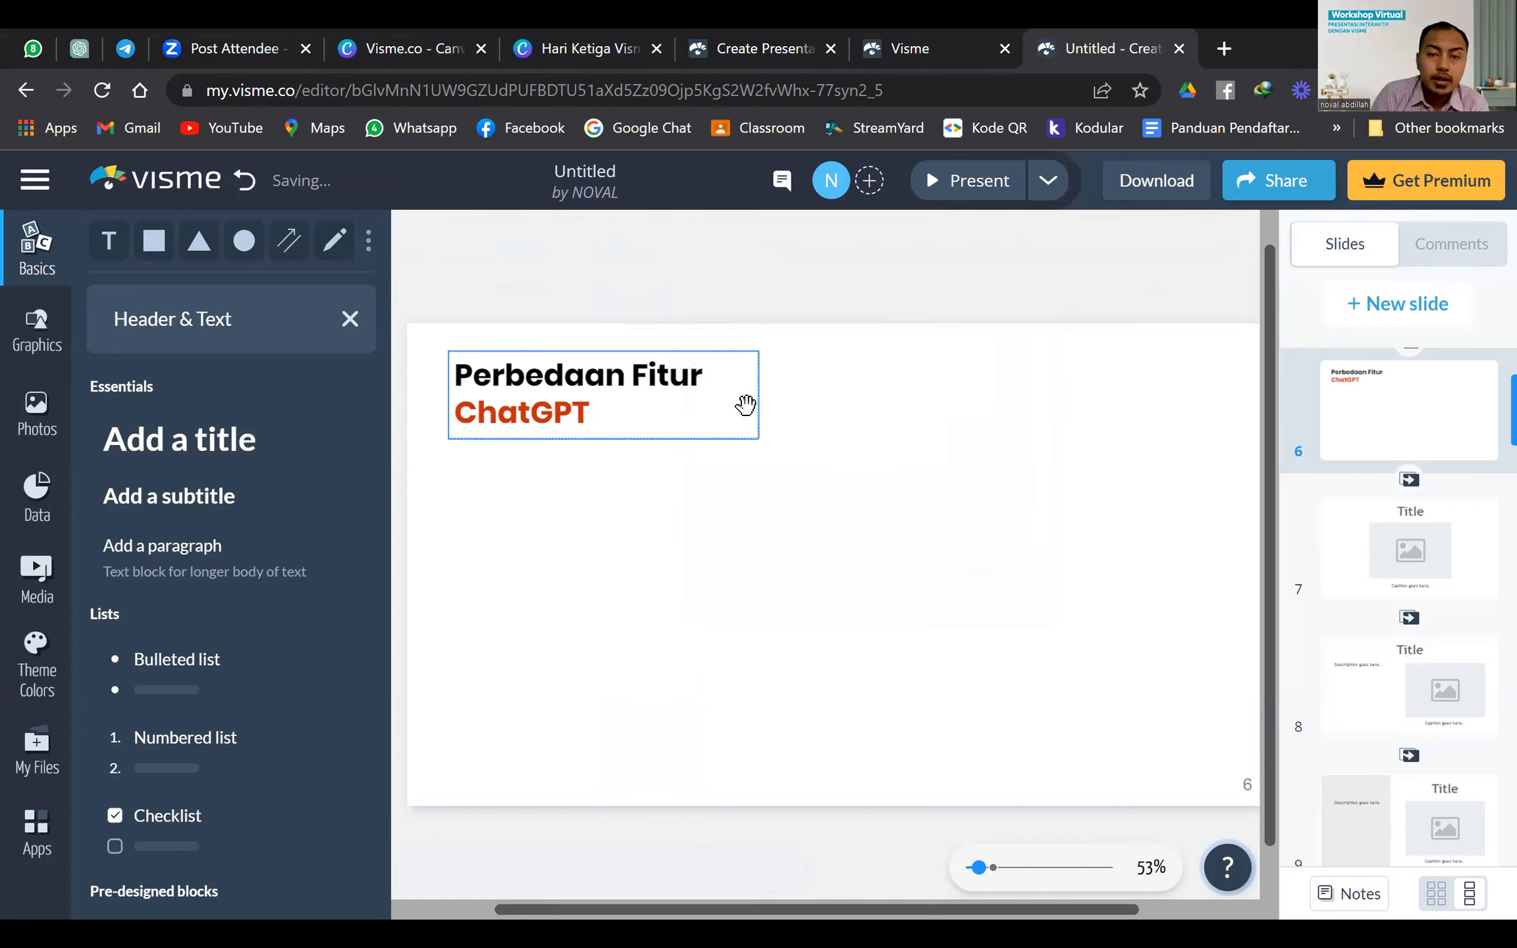
left_click_drag(759, 394, 869, 435)
left_click(886, 466)
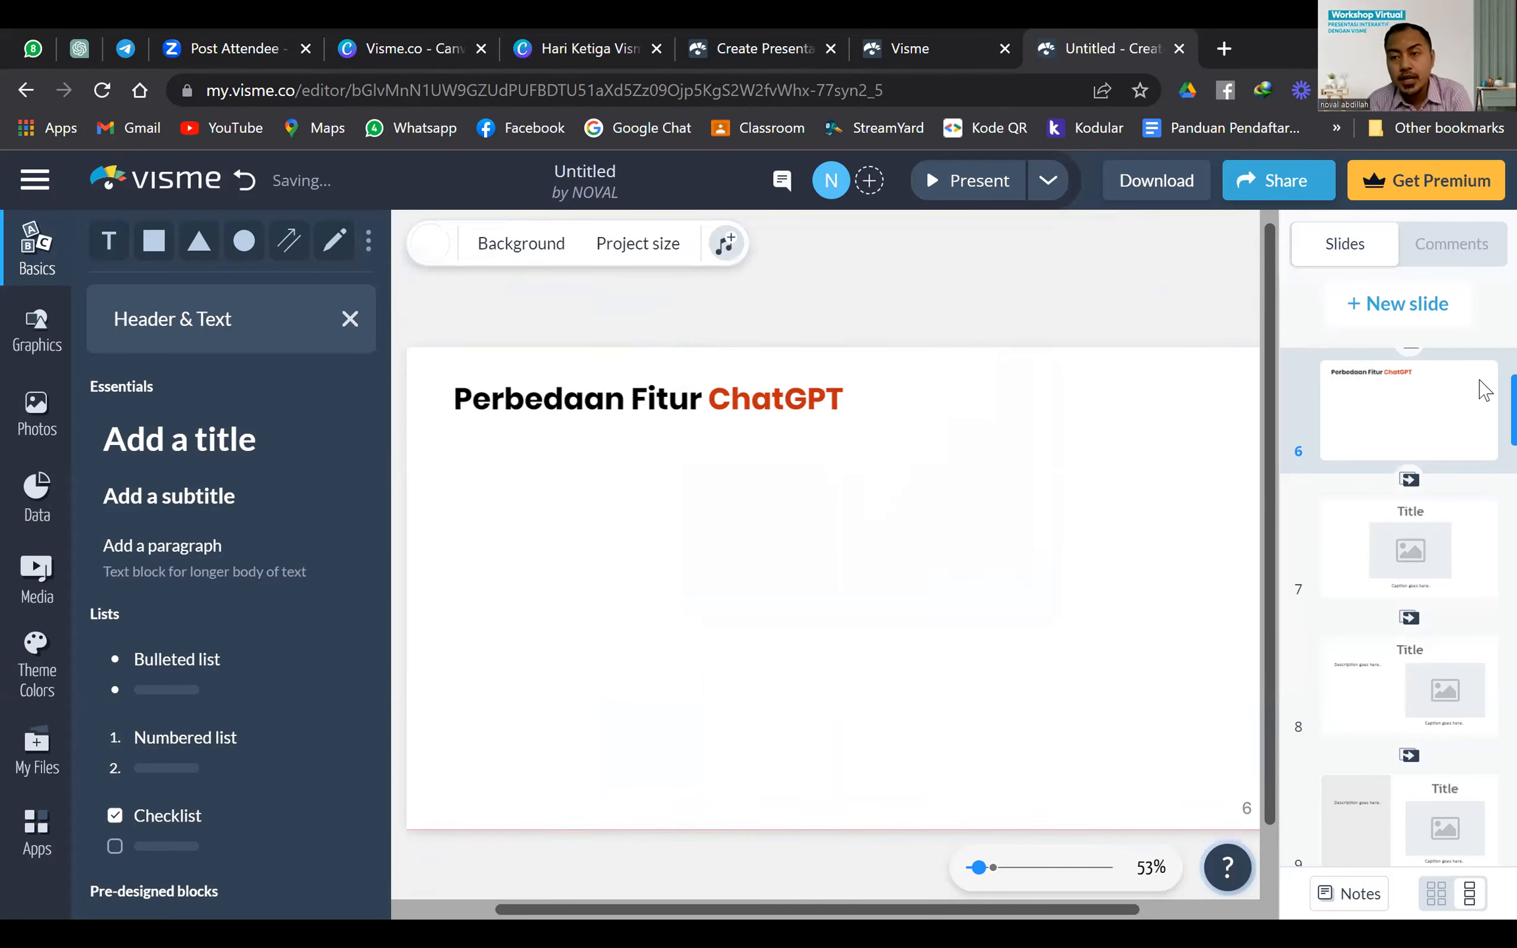
Copy the intro paragraph from the Timeline ChatGPT slide and paste it onto slide 6
scroll(1469, 416, "up", 3)
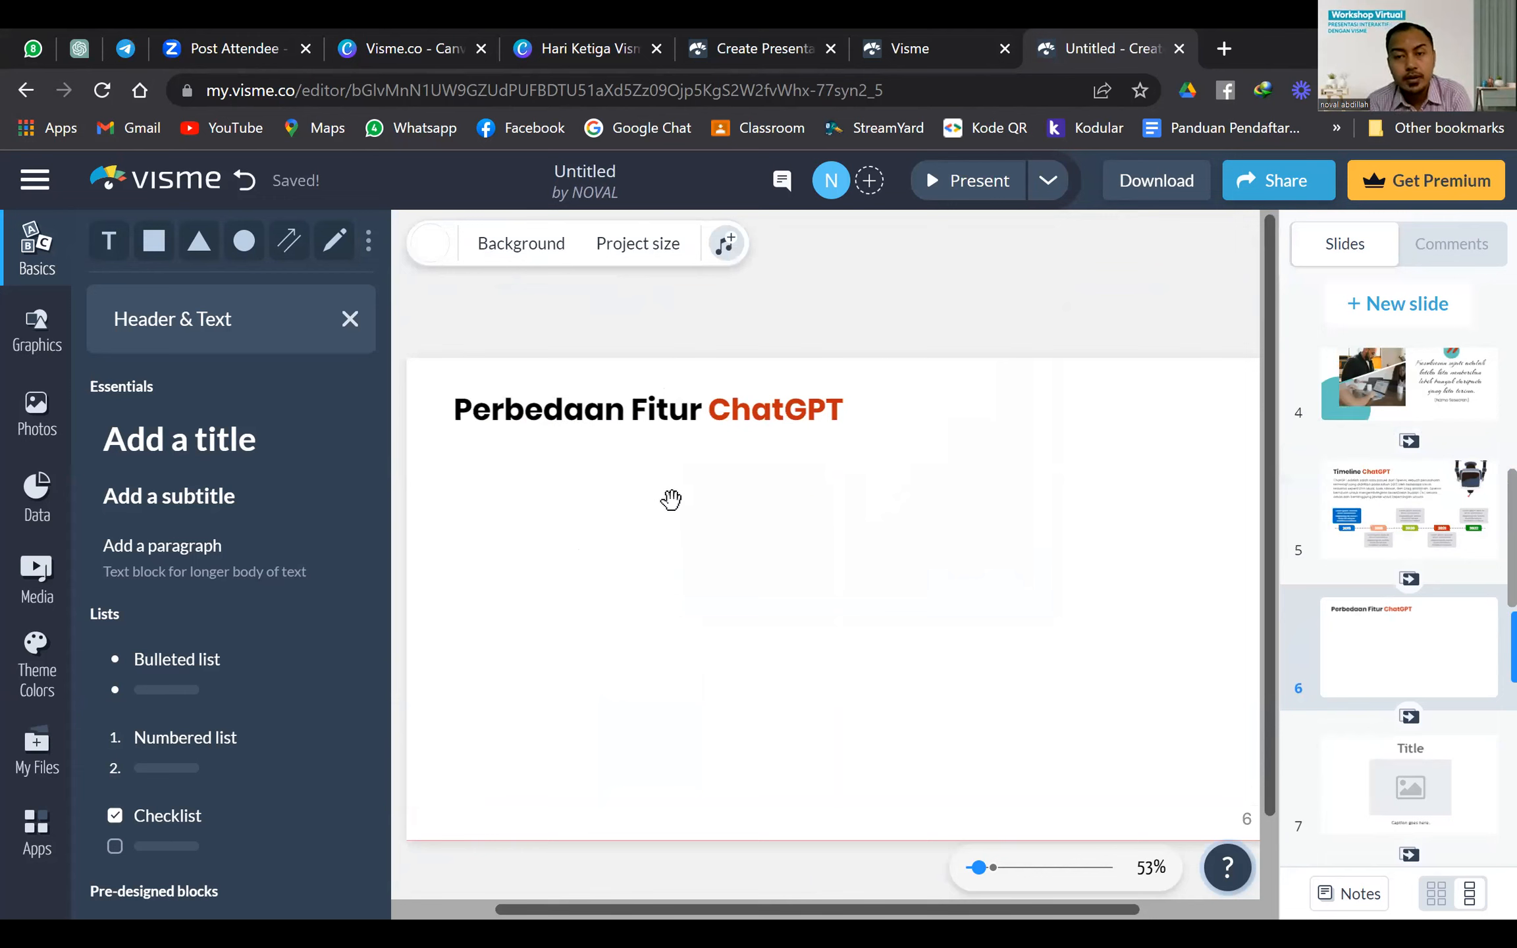
left_click(1337, 475)
right_click(857, 486)
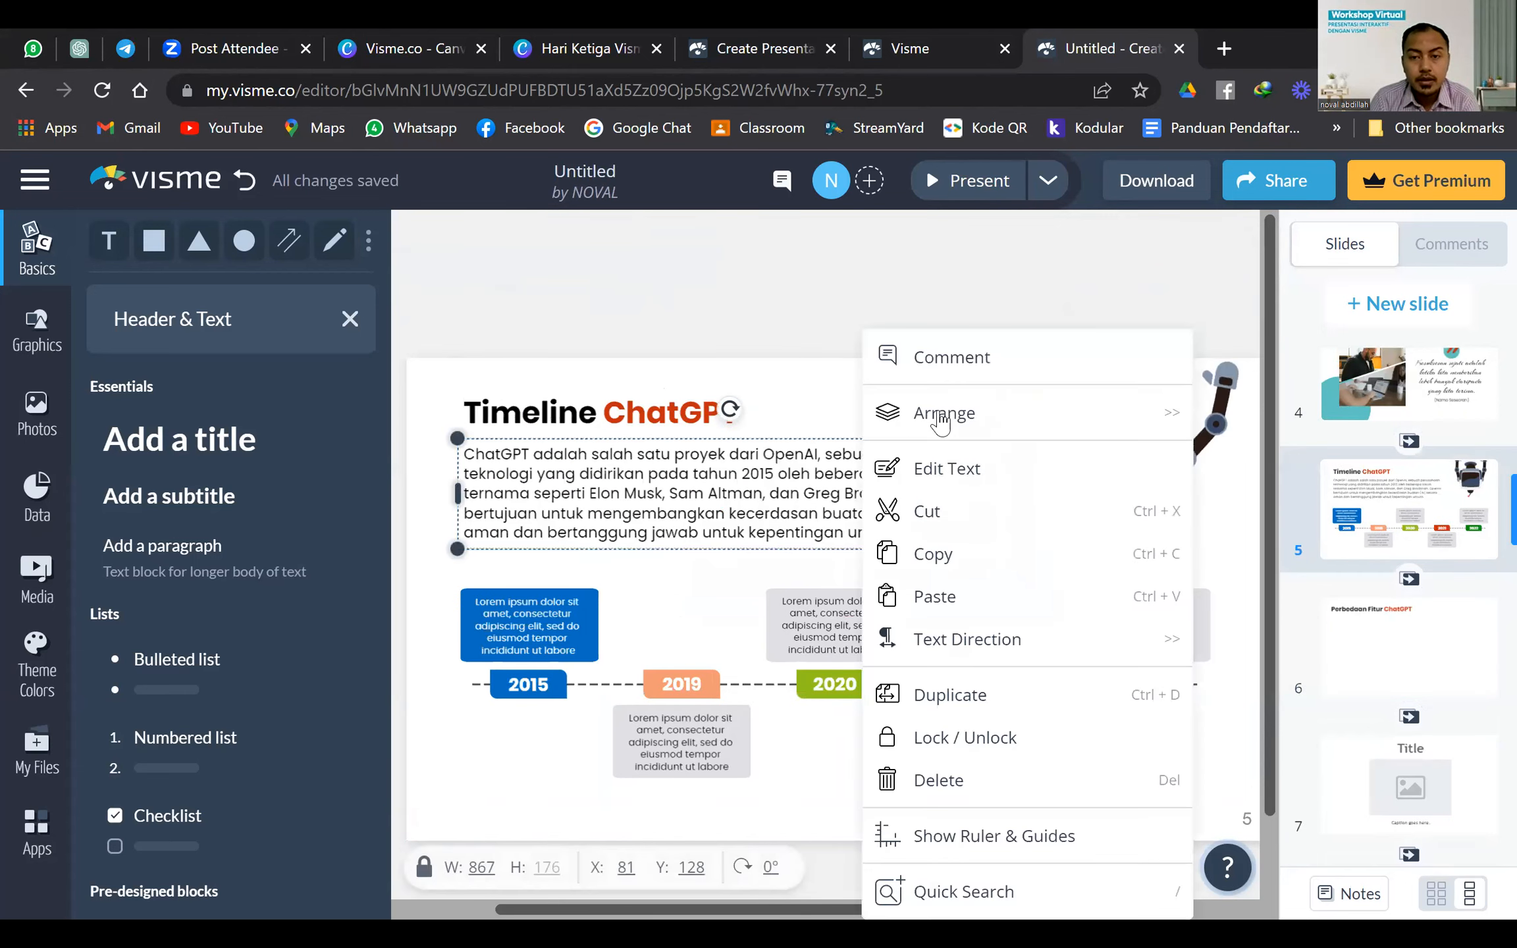
left_click(933, 553)
scroll(1437, 573, "down", 1)
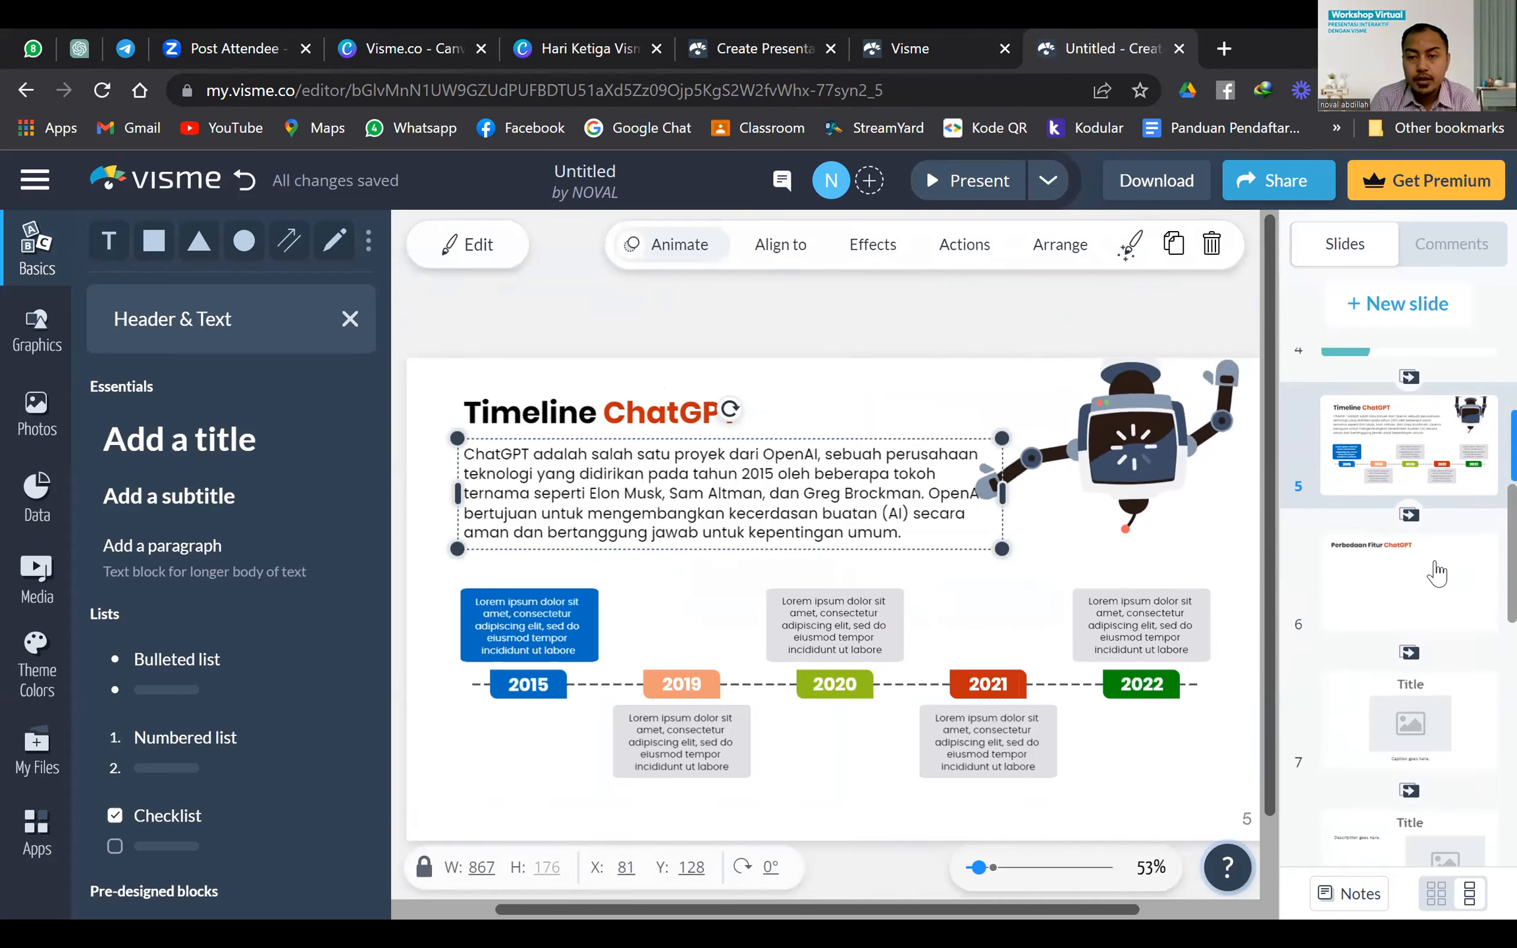
left_click(1437, 573)
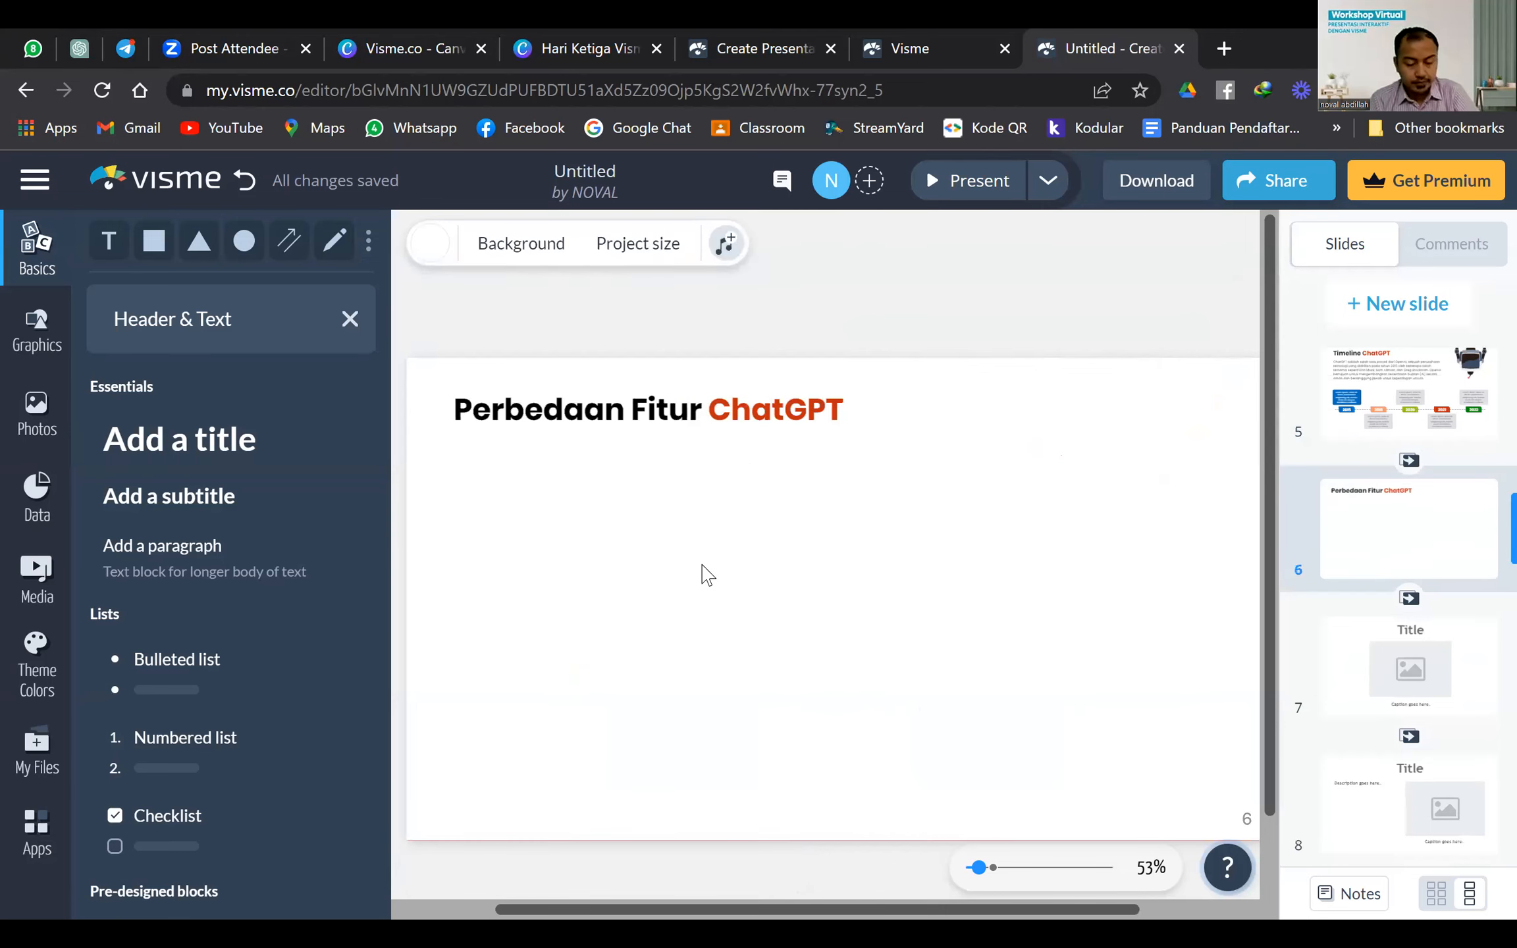
key("ctrl+v")
left_click(735, 630)
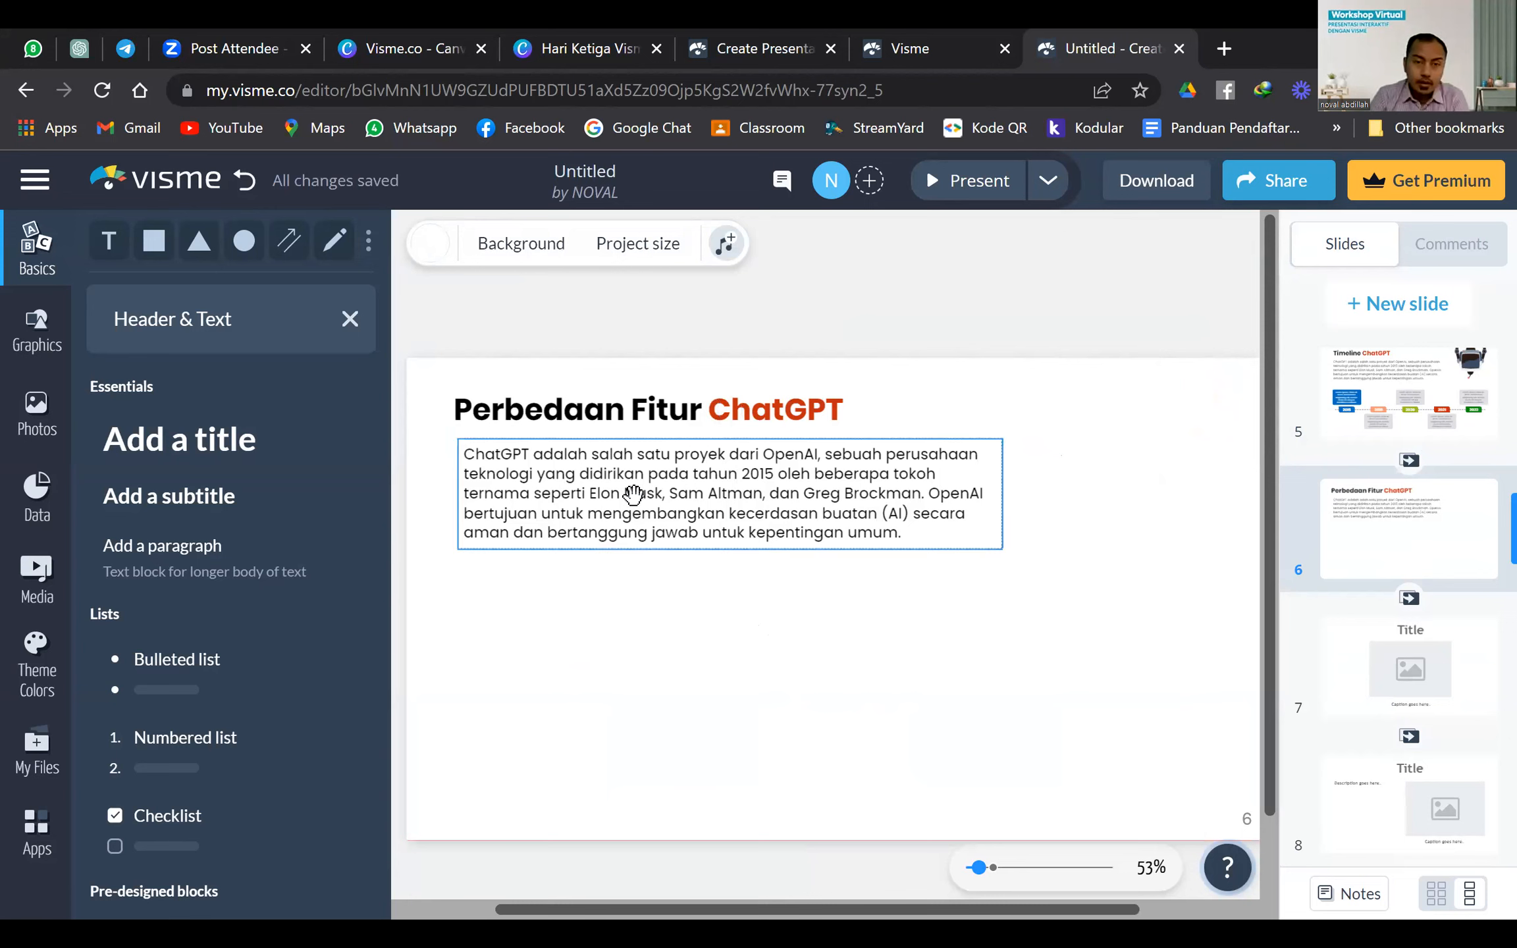
Widen the pasted paragraph to about 1234 and align it under the heading at X 65, Y 123
left_click(908, 495)
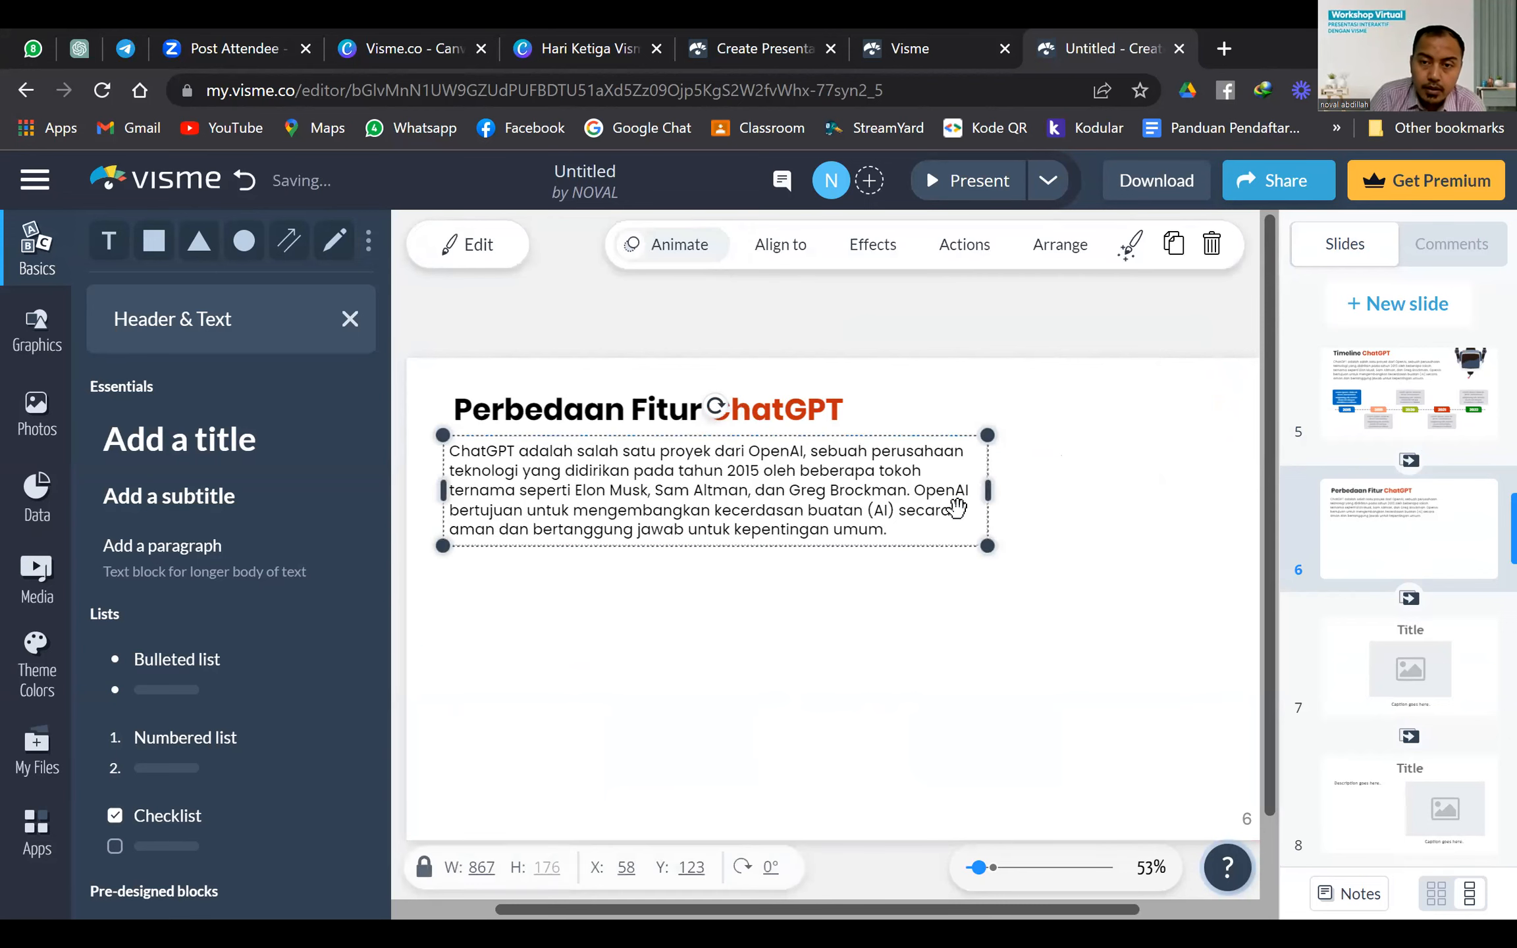
left_click_drag(1238, 520, 1219, 511)
left_click(1084, 596)
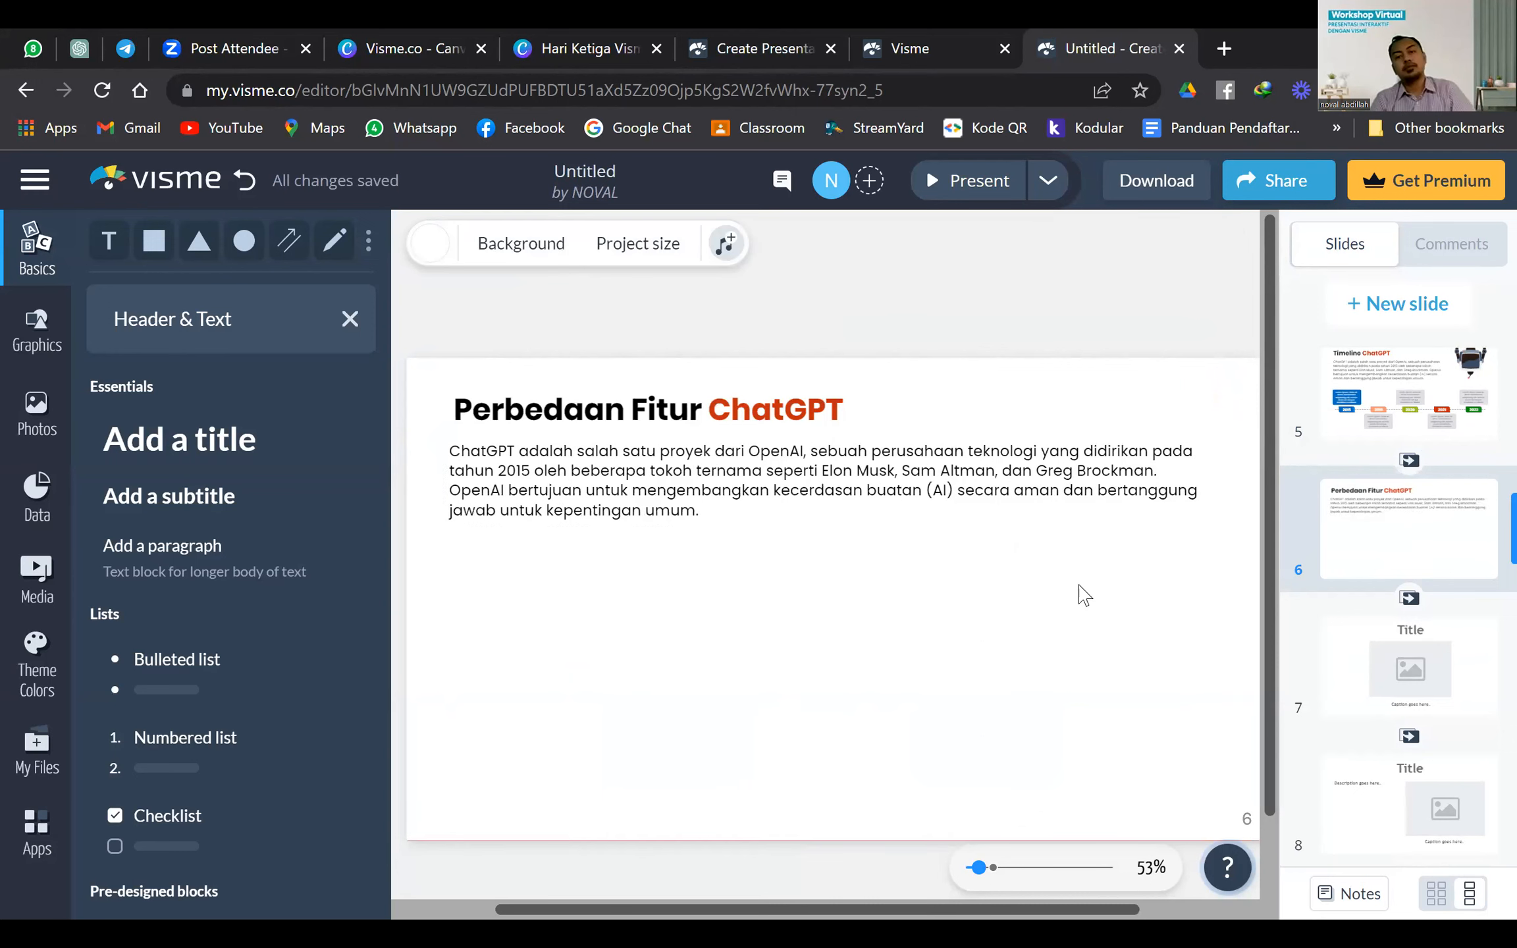
scroll(1085, 596, "down", 2)
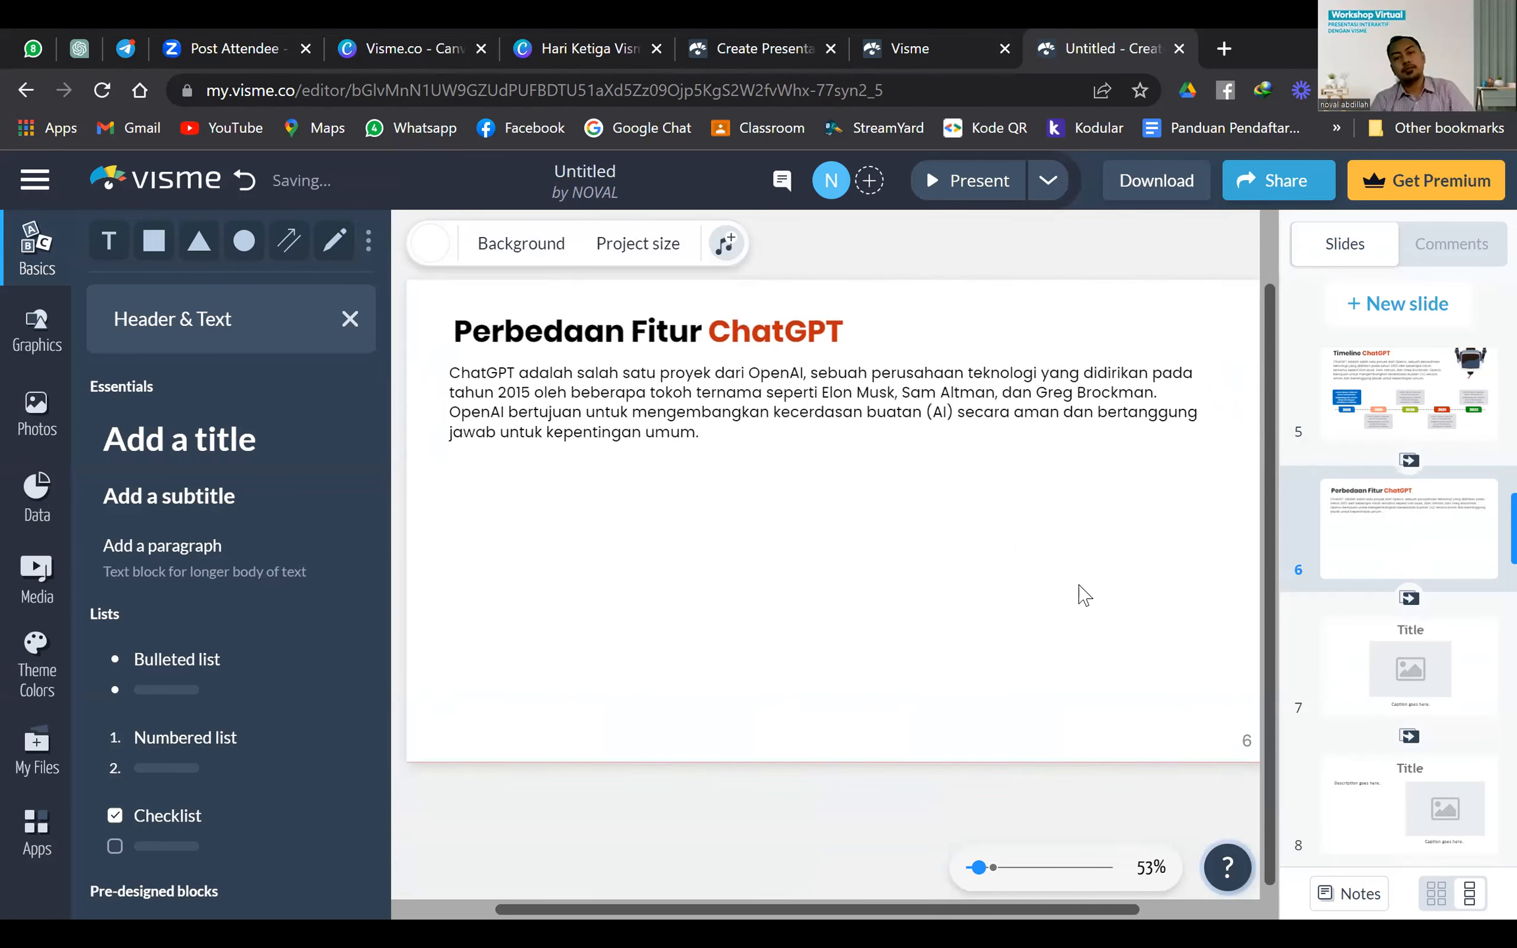
left_click(625, 394)
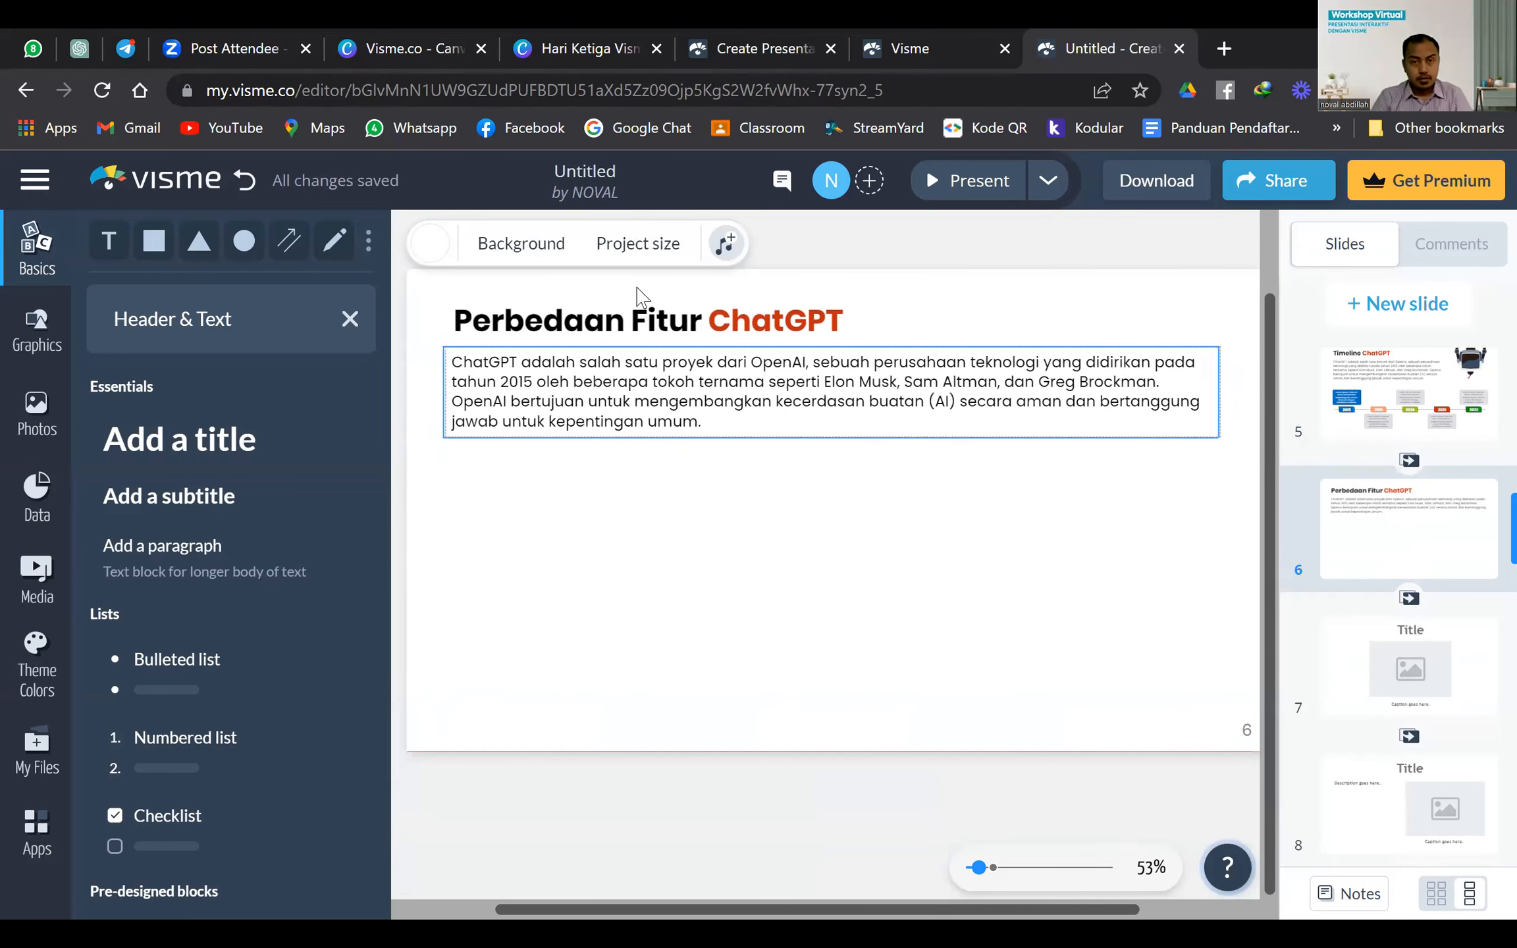
left_click(668, 321)
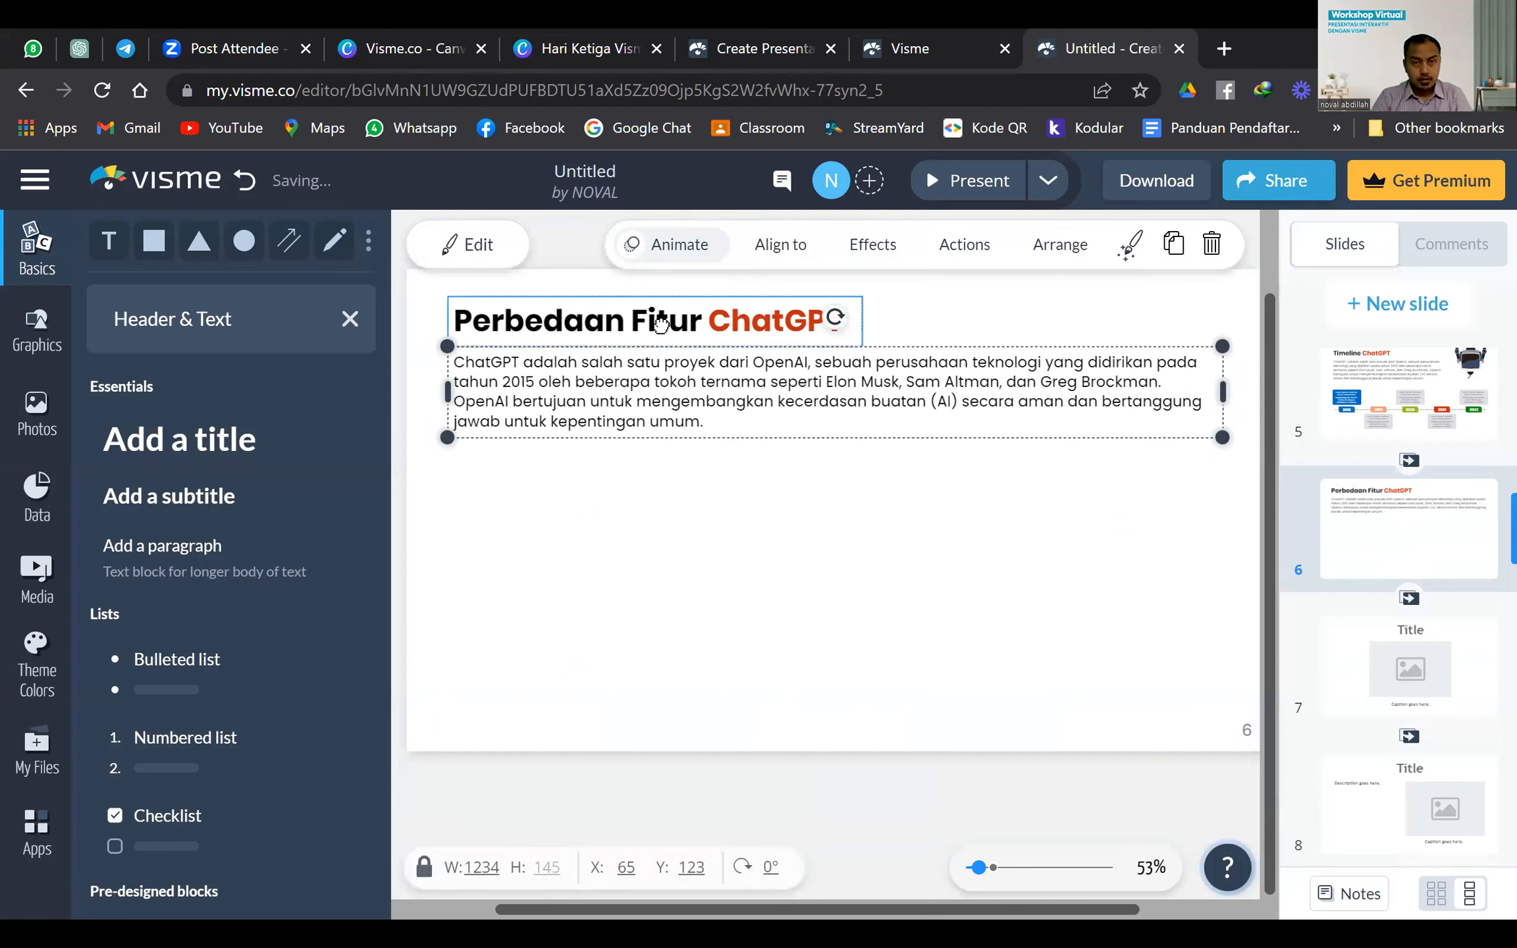
left_click(682, 536)
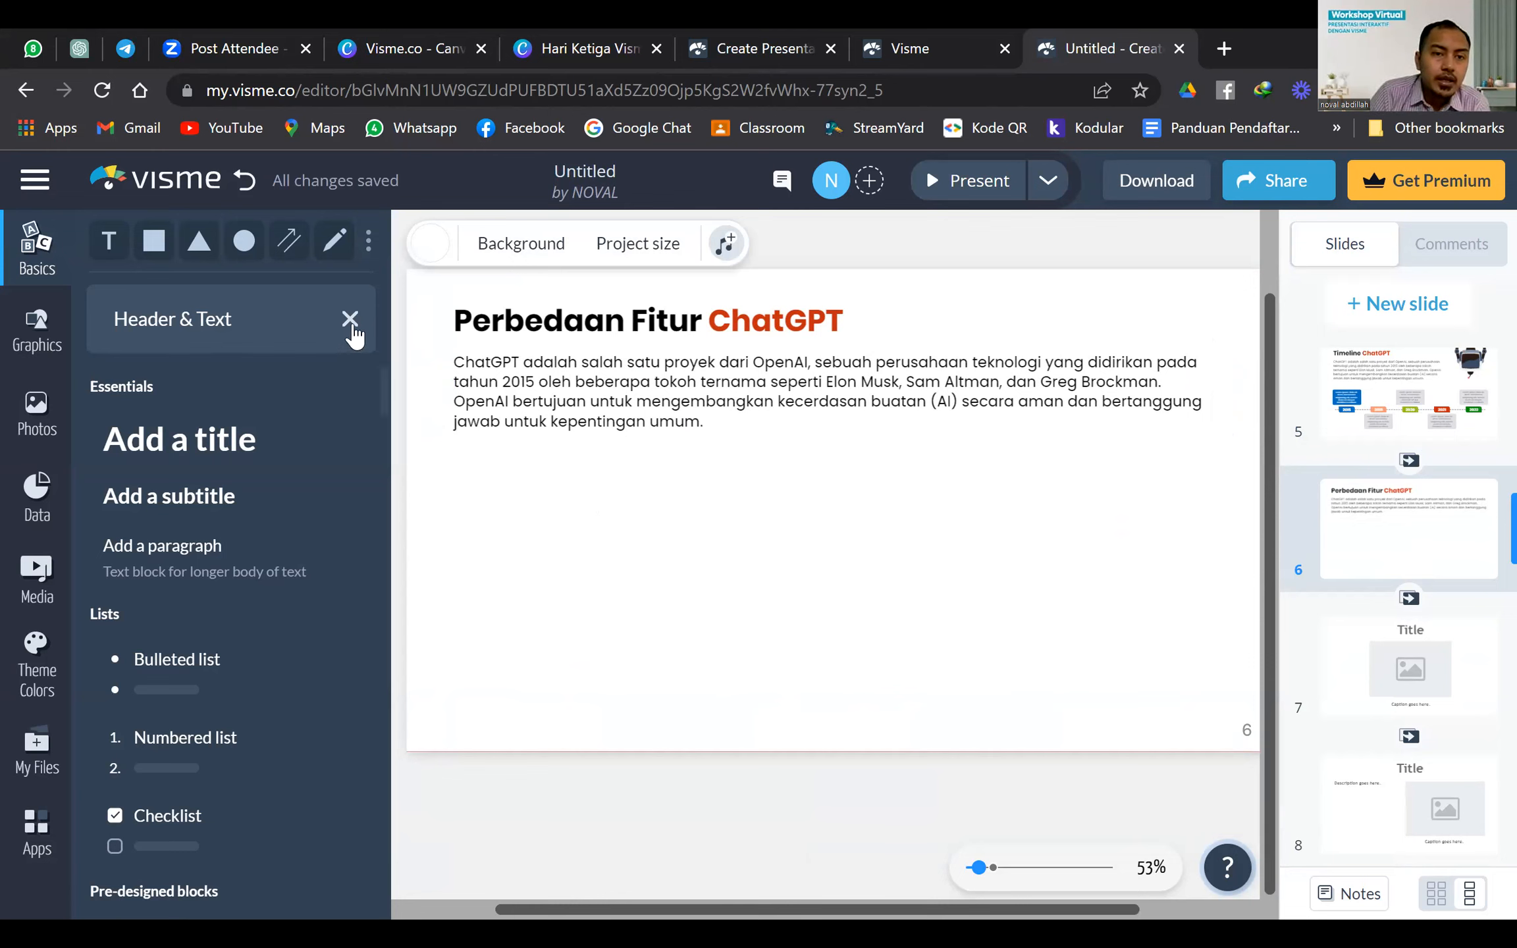
Add the orange shape with two opposite rounded corners below the paragraph, about 294 by 250 at X 79, Y 291
left_click(378, 319)
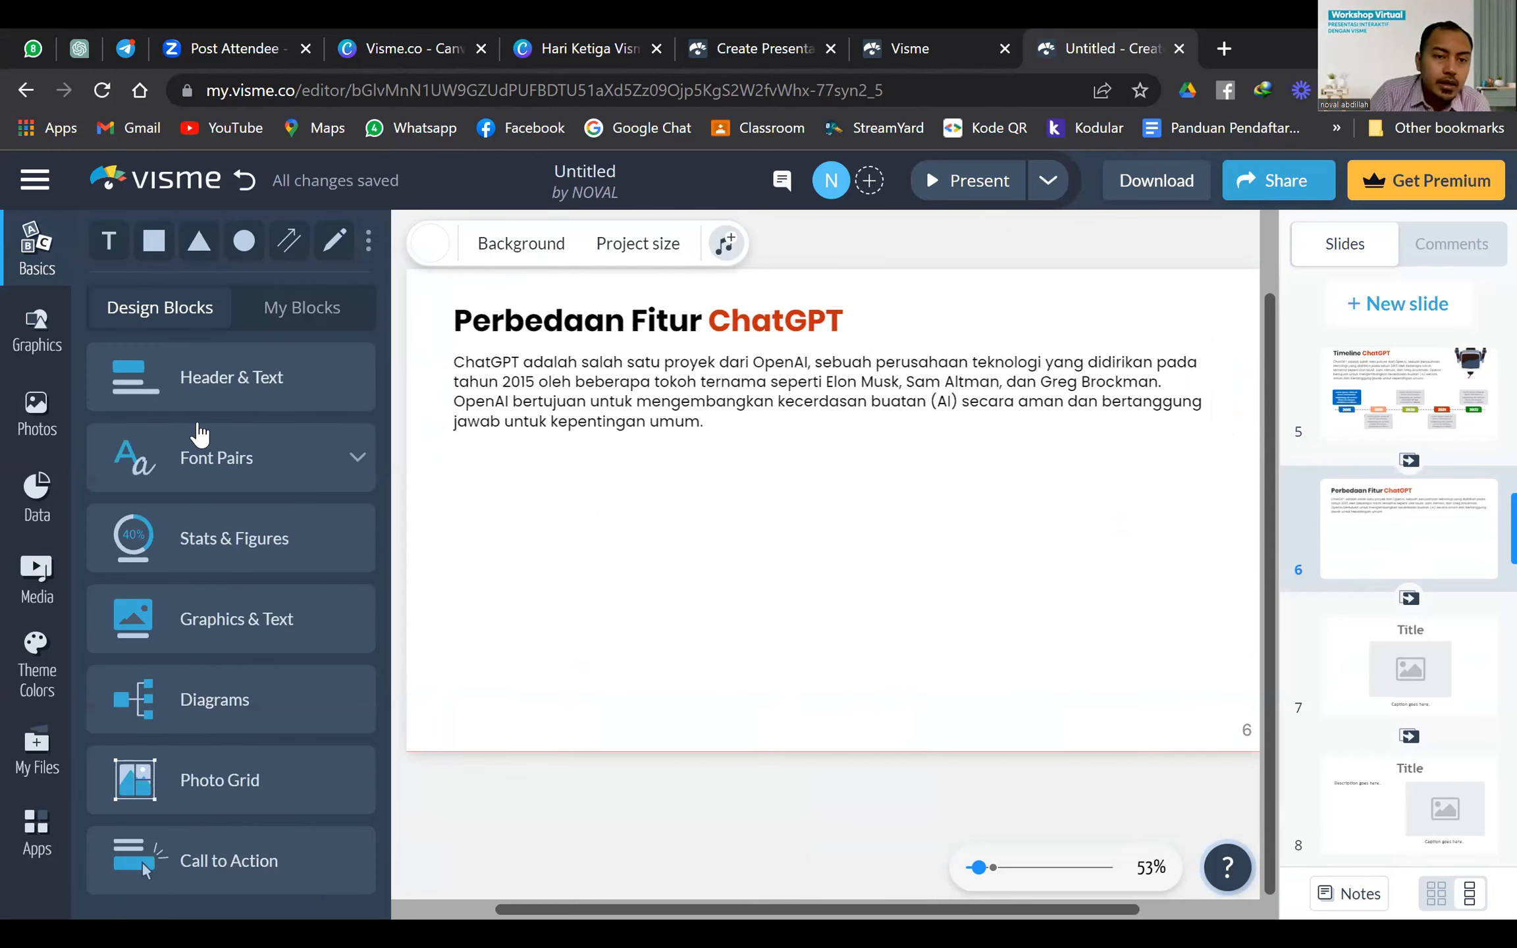
left_click(36, 331)
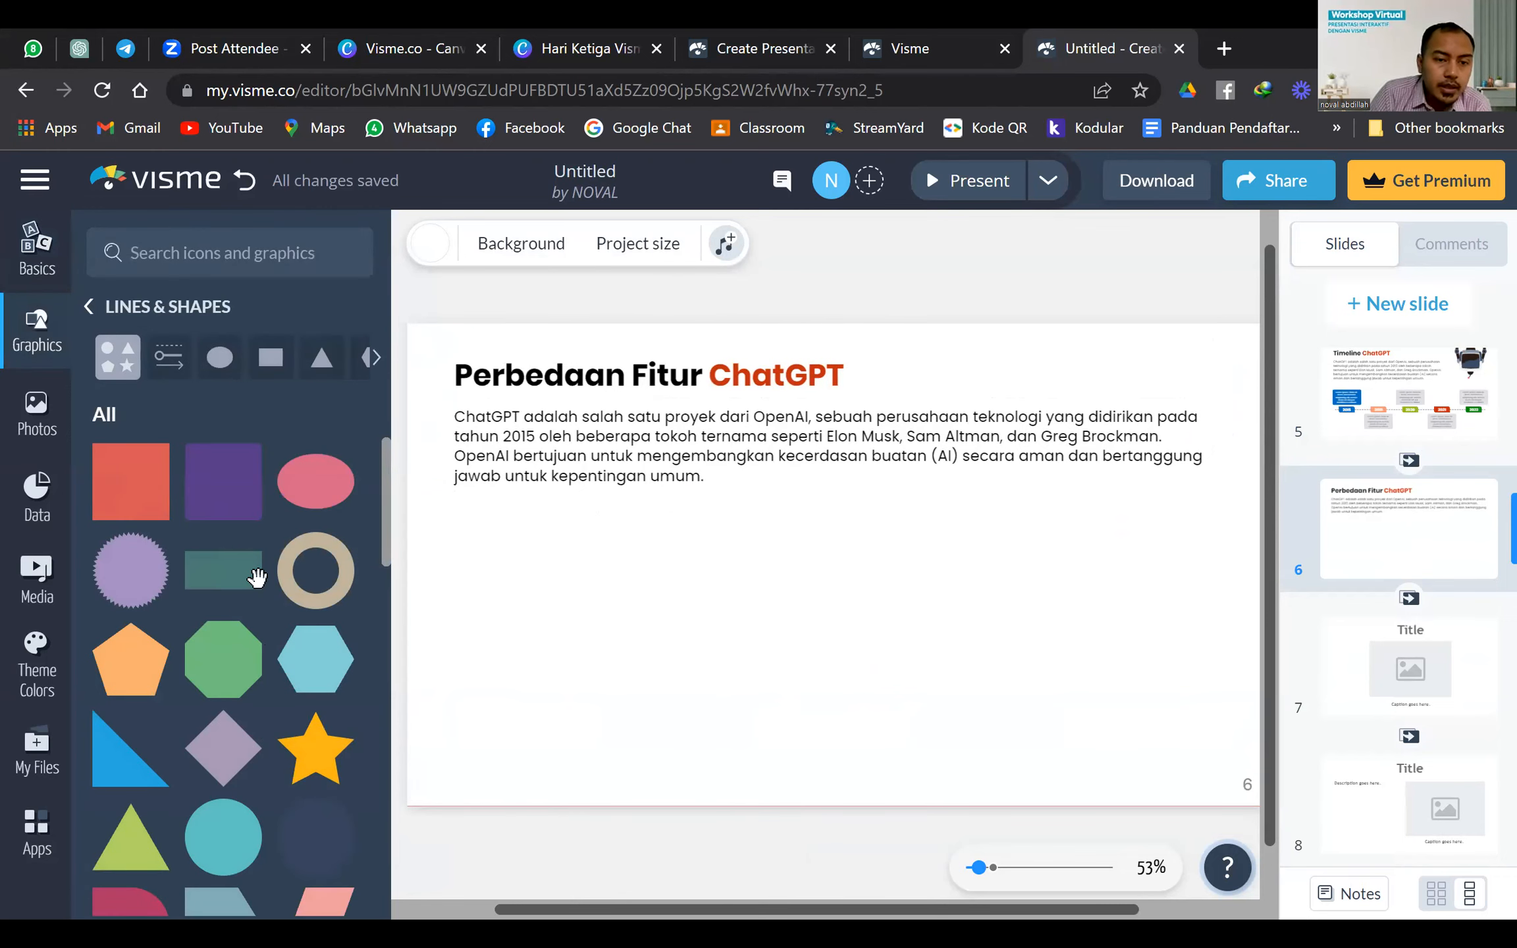
scroll(262, 596, "down", 10)
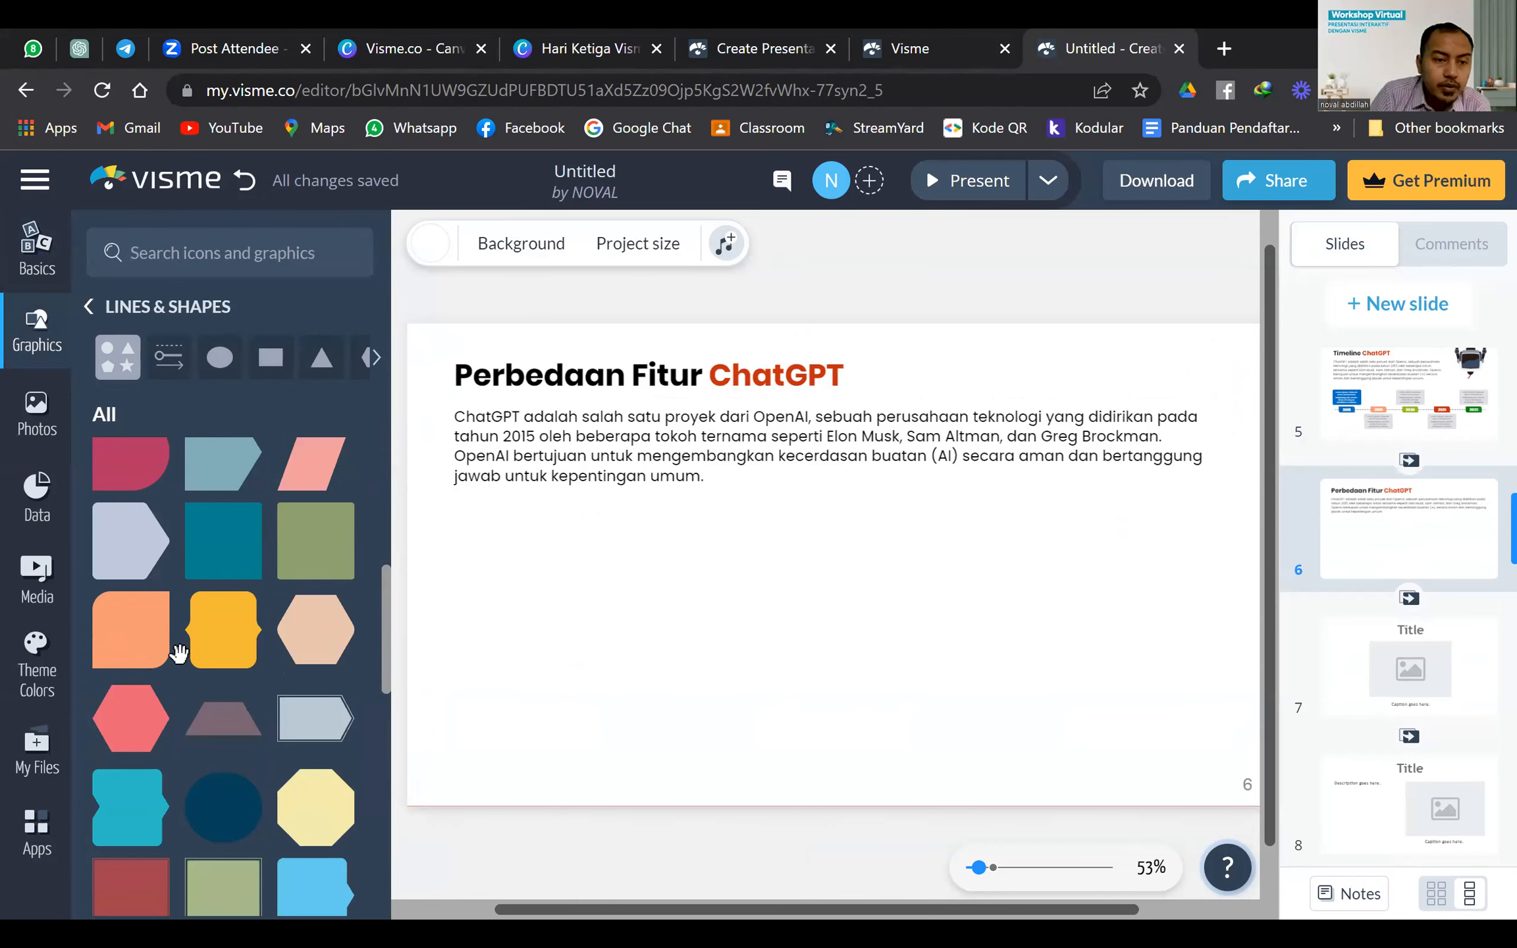
left_click_drag(147, 646, 748, 599)
left_click_drag(535, 593, 649, 602)
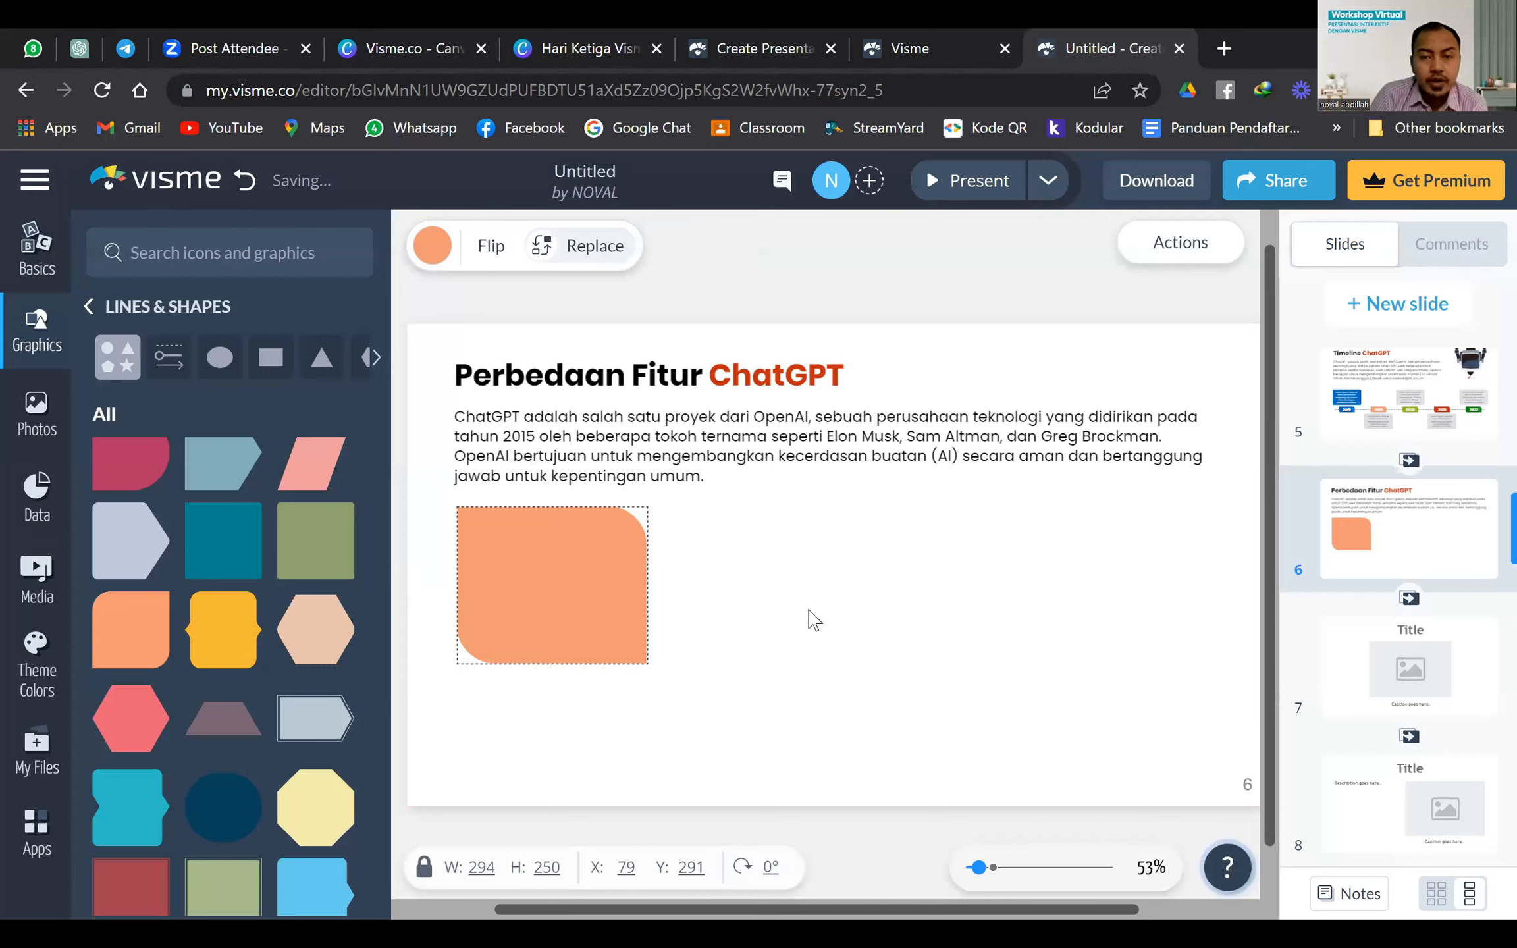
Resize the orange shape into a flat bar about 603 wide and 121 high
left_click_drag(815, 619, 803, 603)
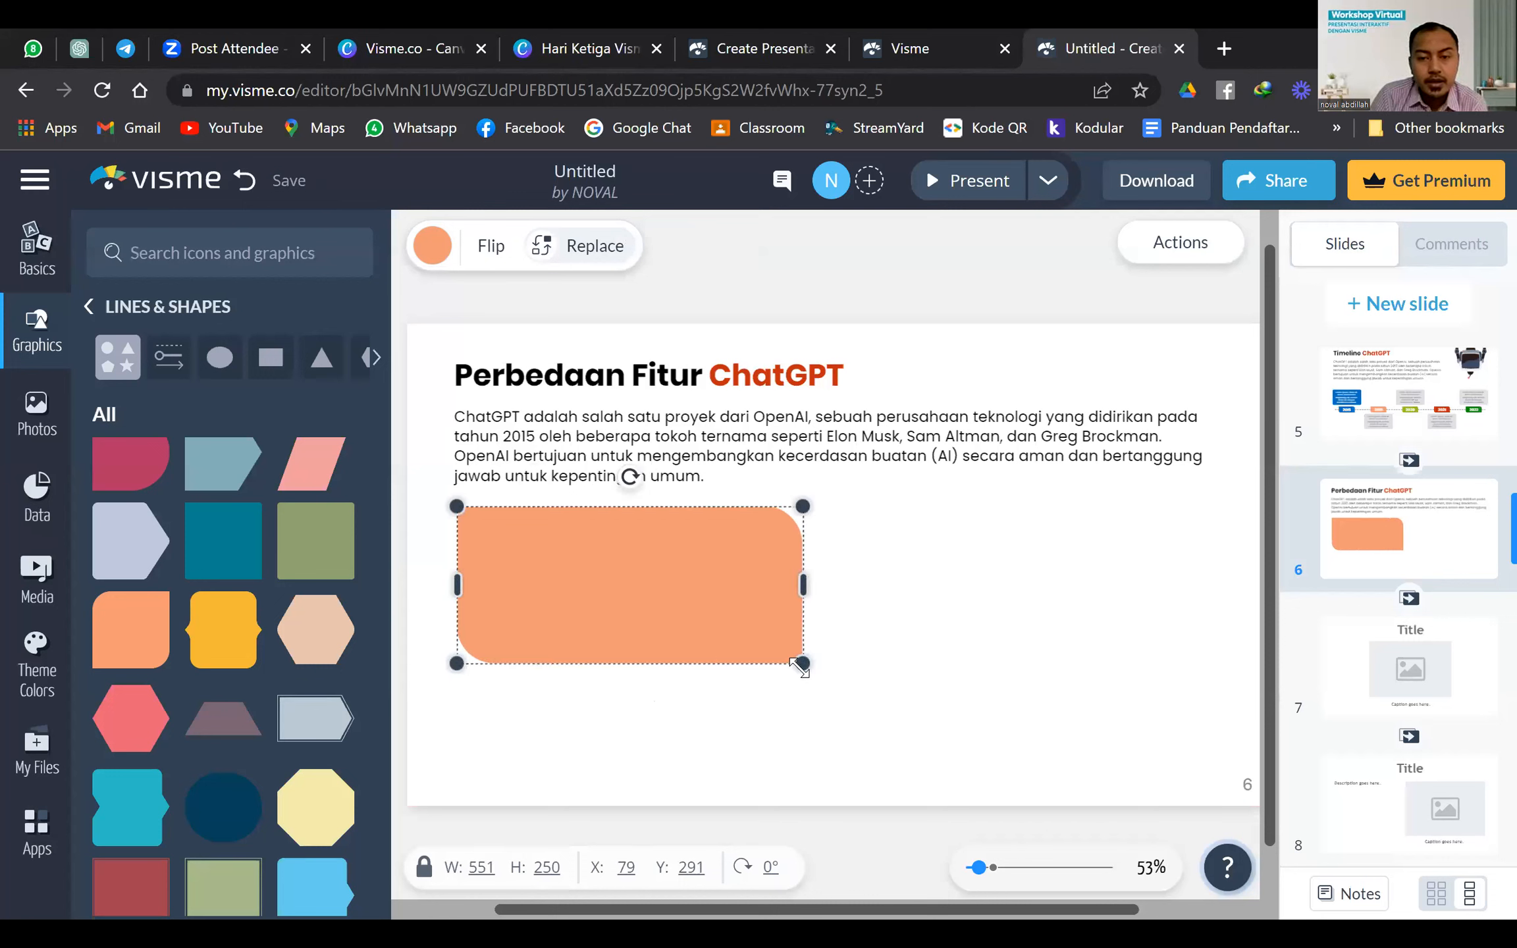
left_click_drag(803, 663, 626, 545)
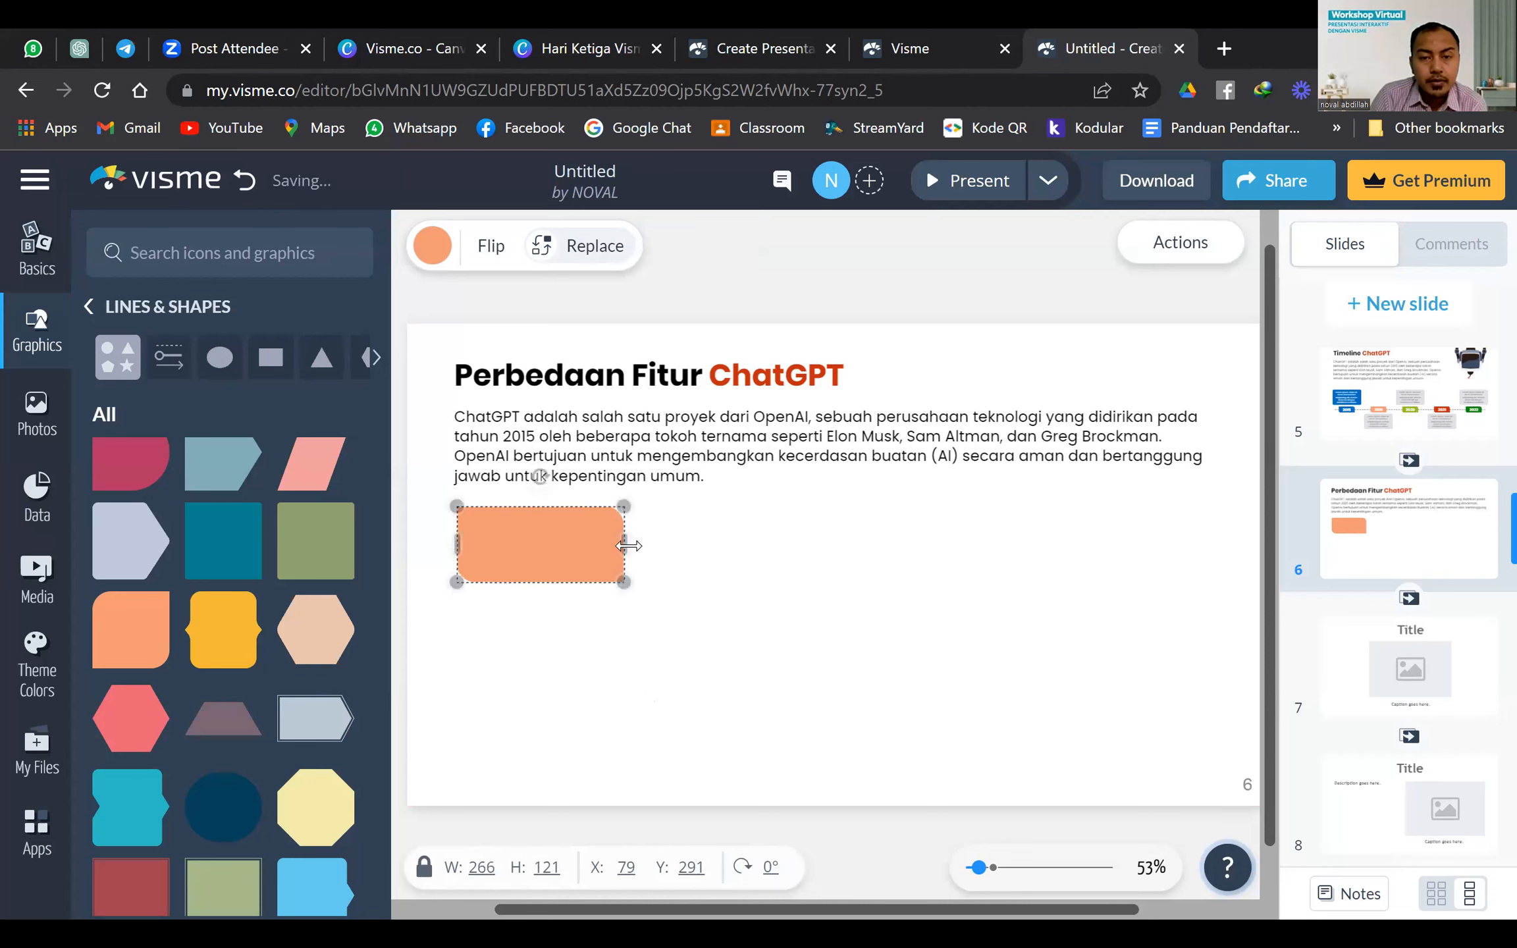
left_click_drag(838, 592, 838, 586)
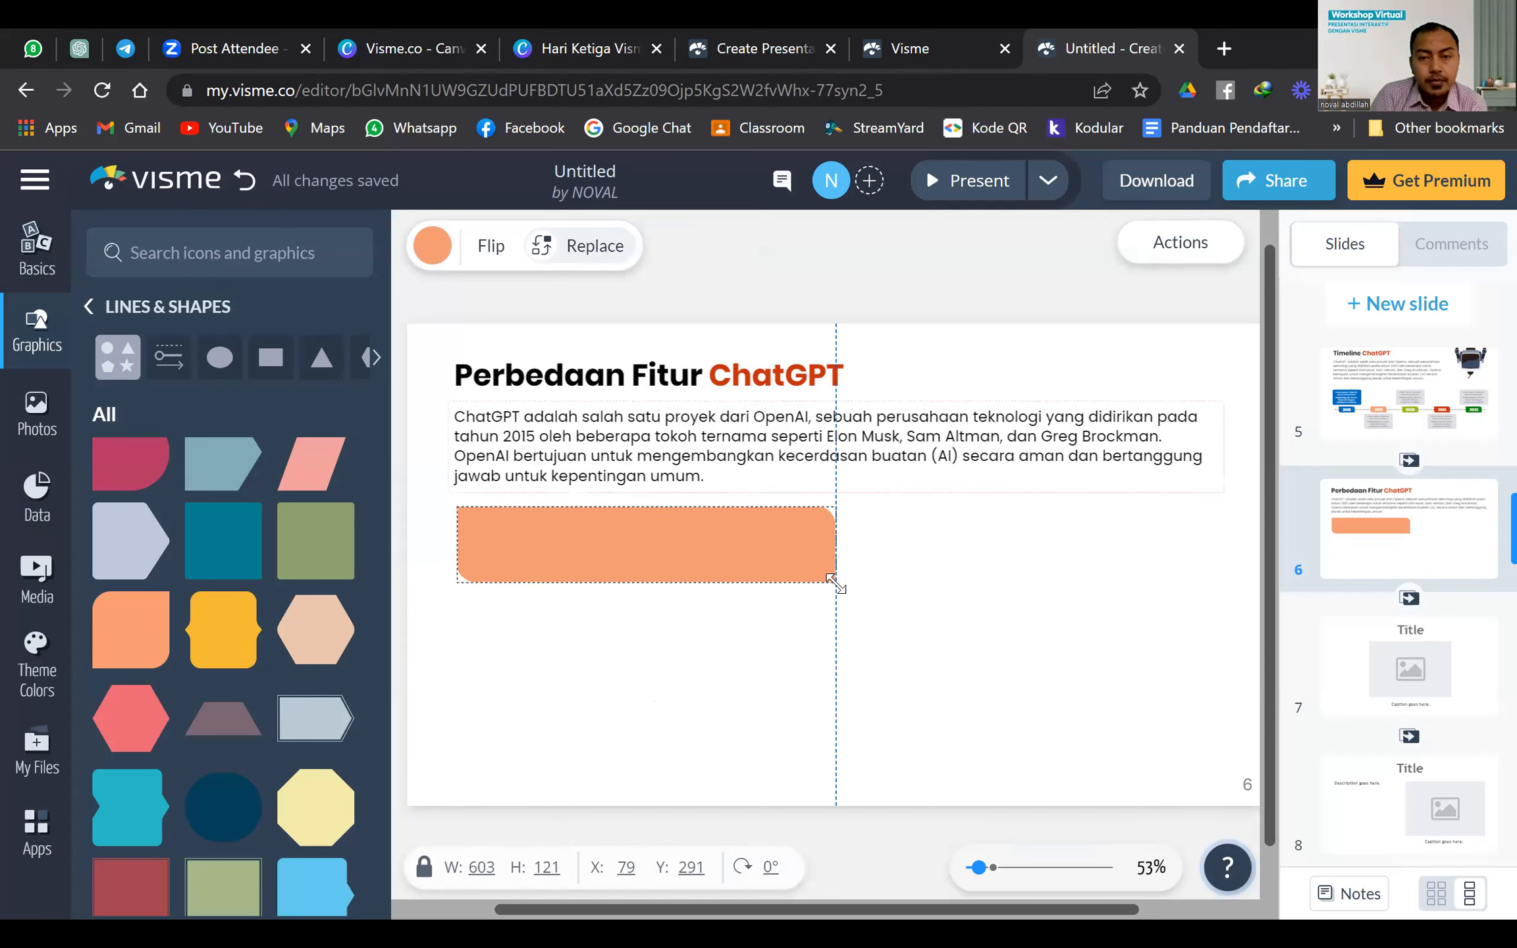
left_click(903, 627)
Duplicate the orange bar beside the original and shift both bars so the copy sits at X 682, Y 291
left_click(718, 534)
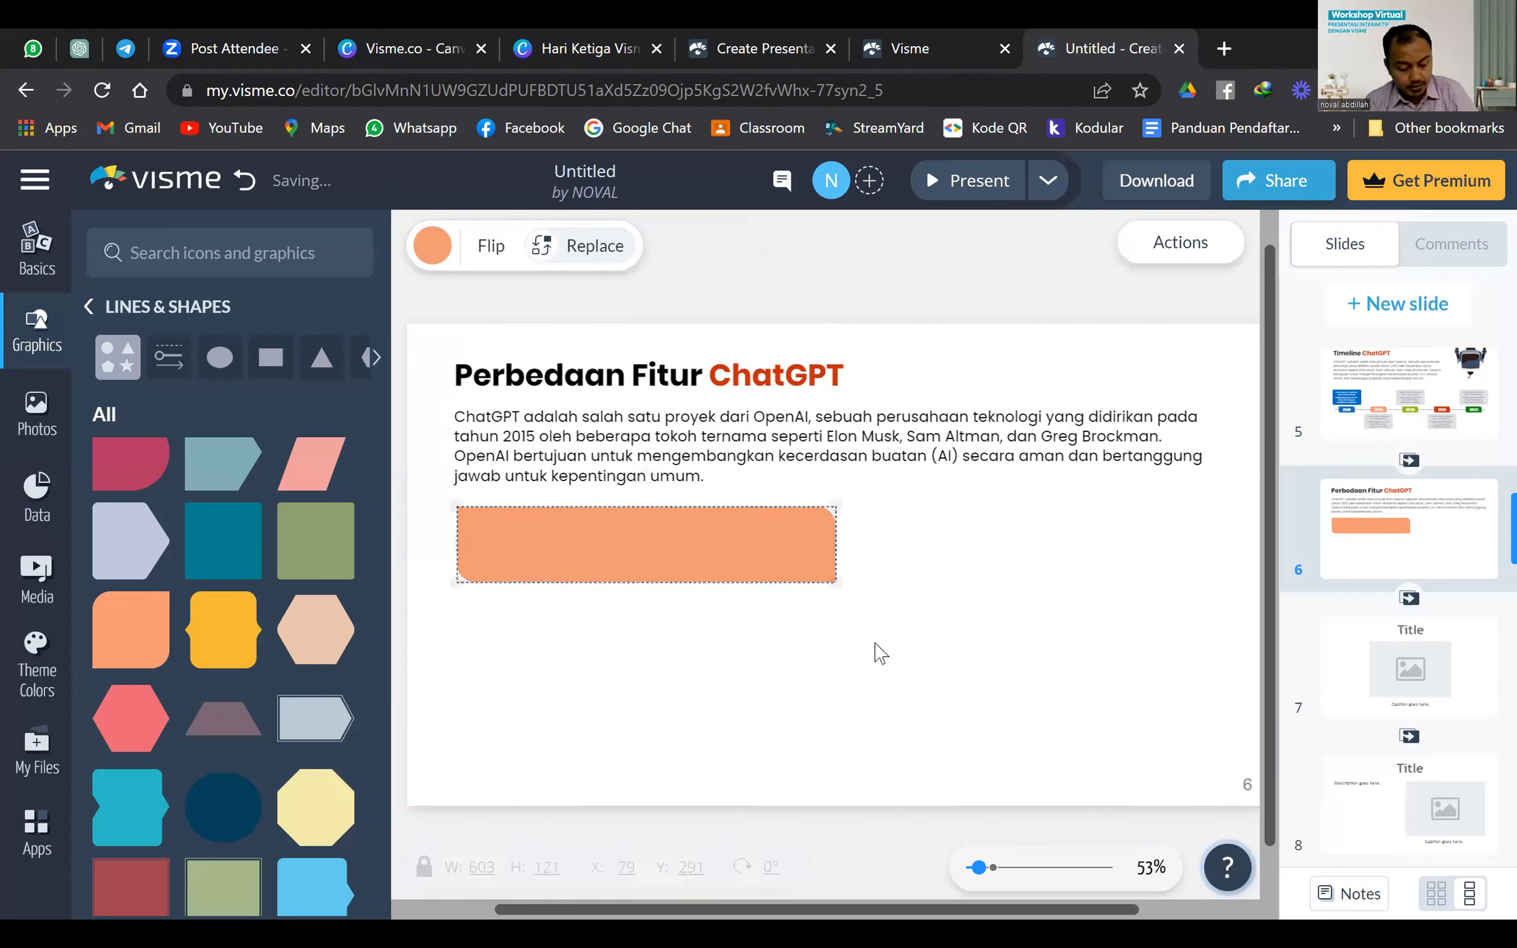
left_click_drag(701, 552, 1070, 550)
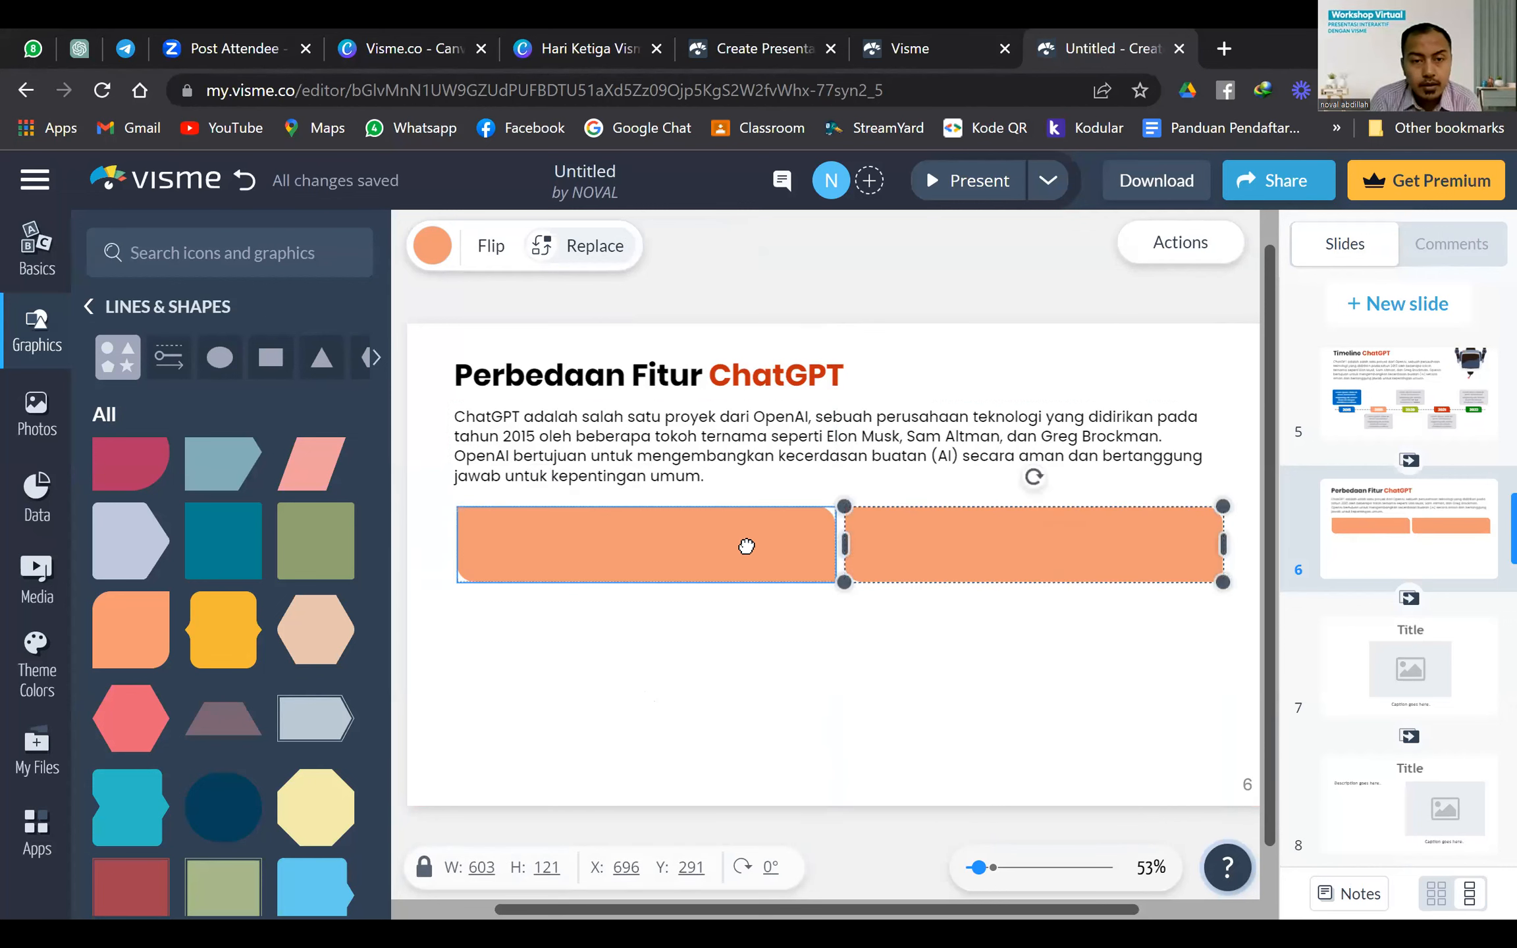
left_click_drag(744, 546, 735, 547)
left_click_drag(1033, 552, 1028, 550)
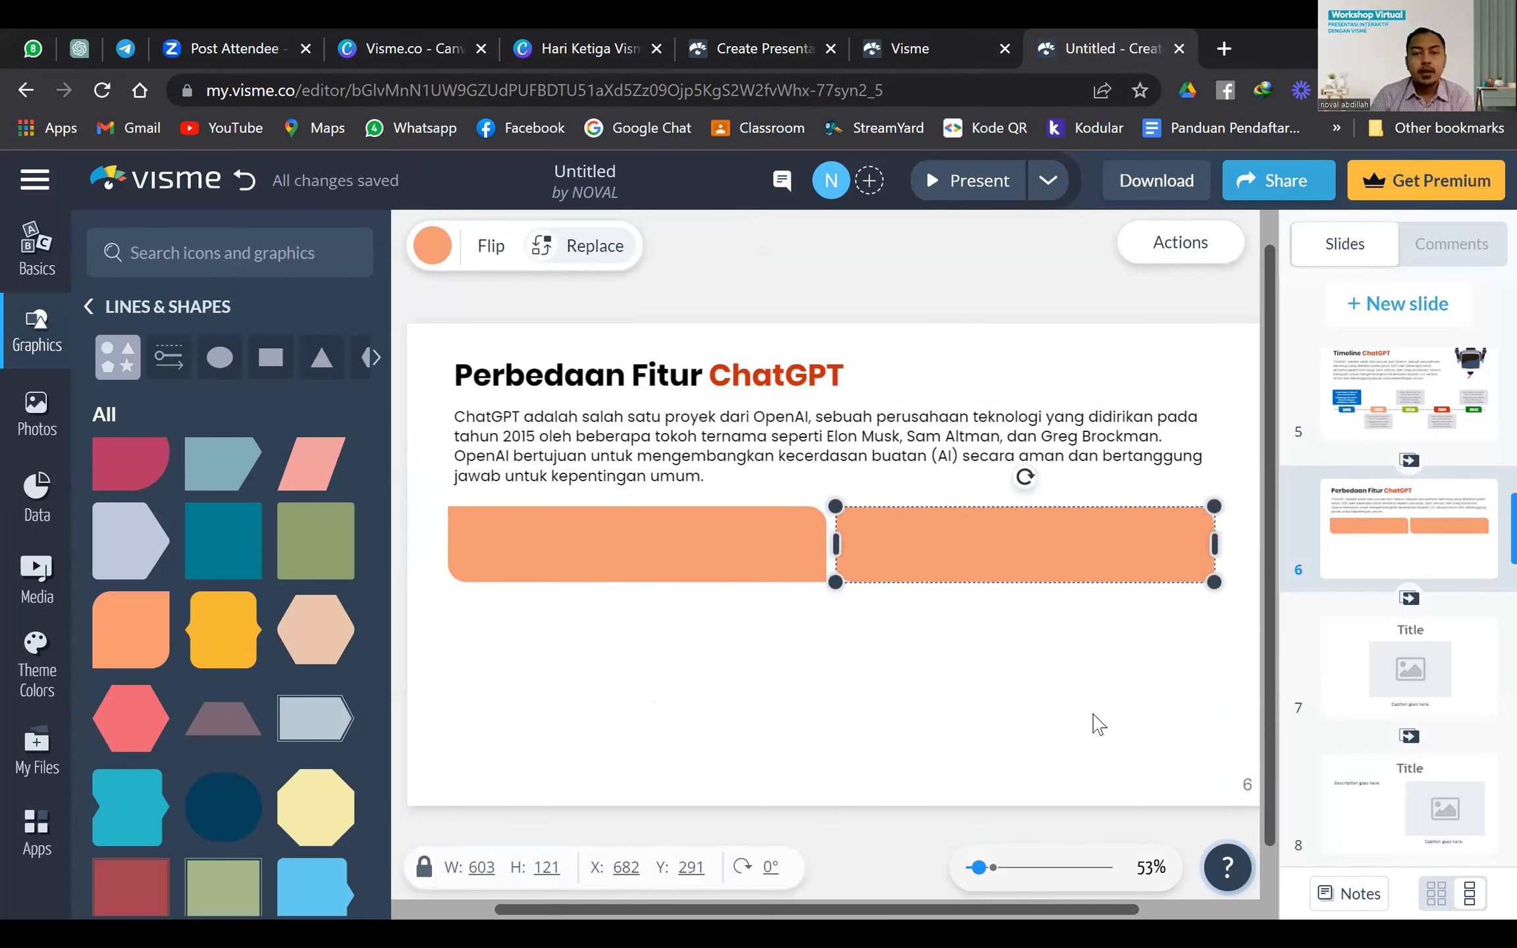
left_click(663, 704)
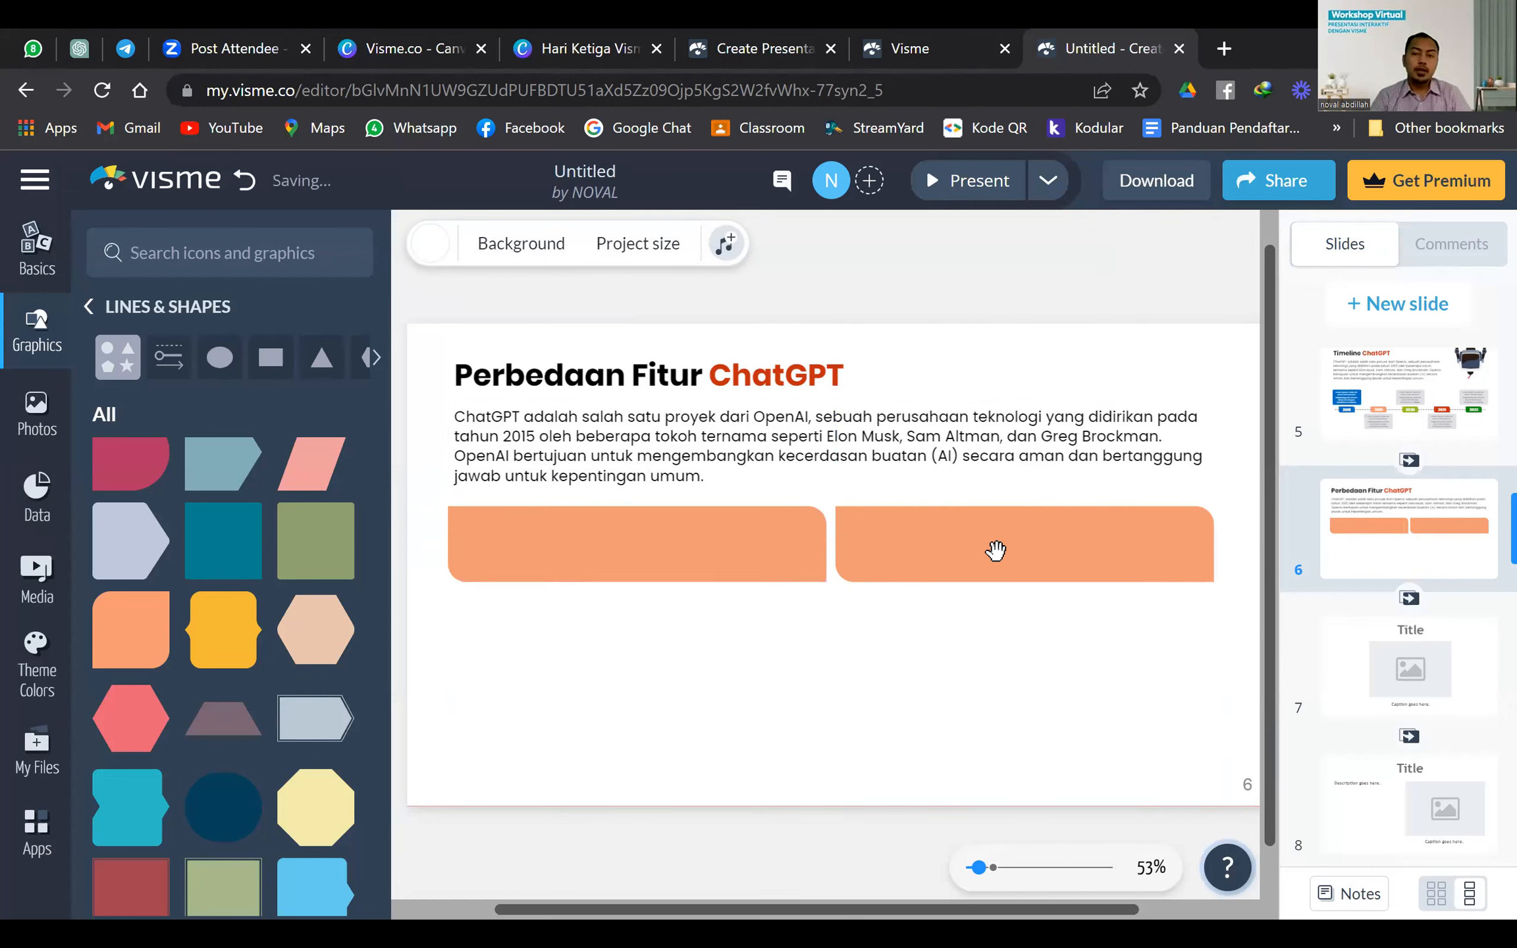
Select both orange bars and nudge them together so they sit centered beneath the paragraph
left_click(741, 552)
left_click(1028, 565, "shift")
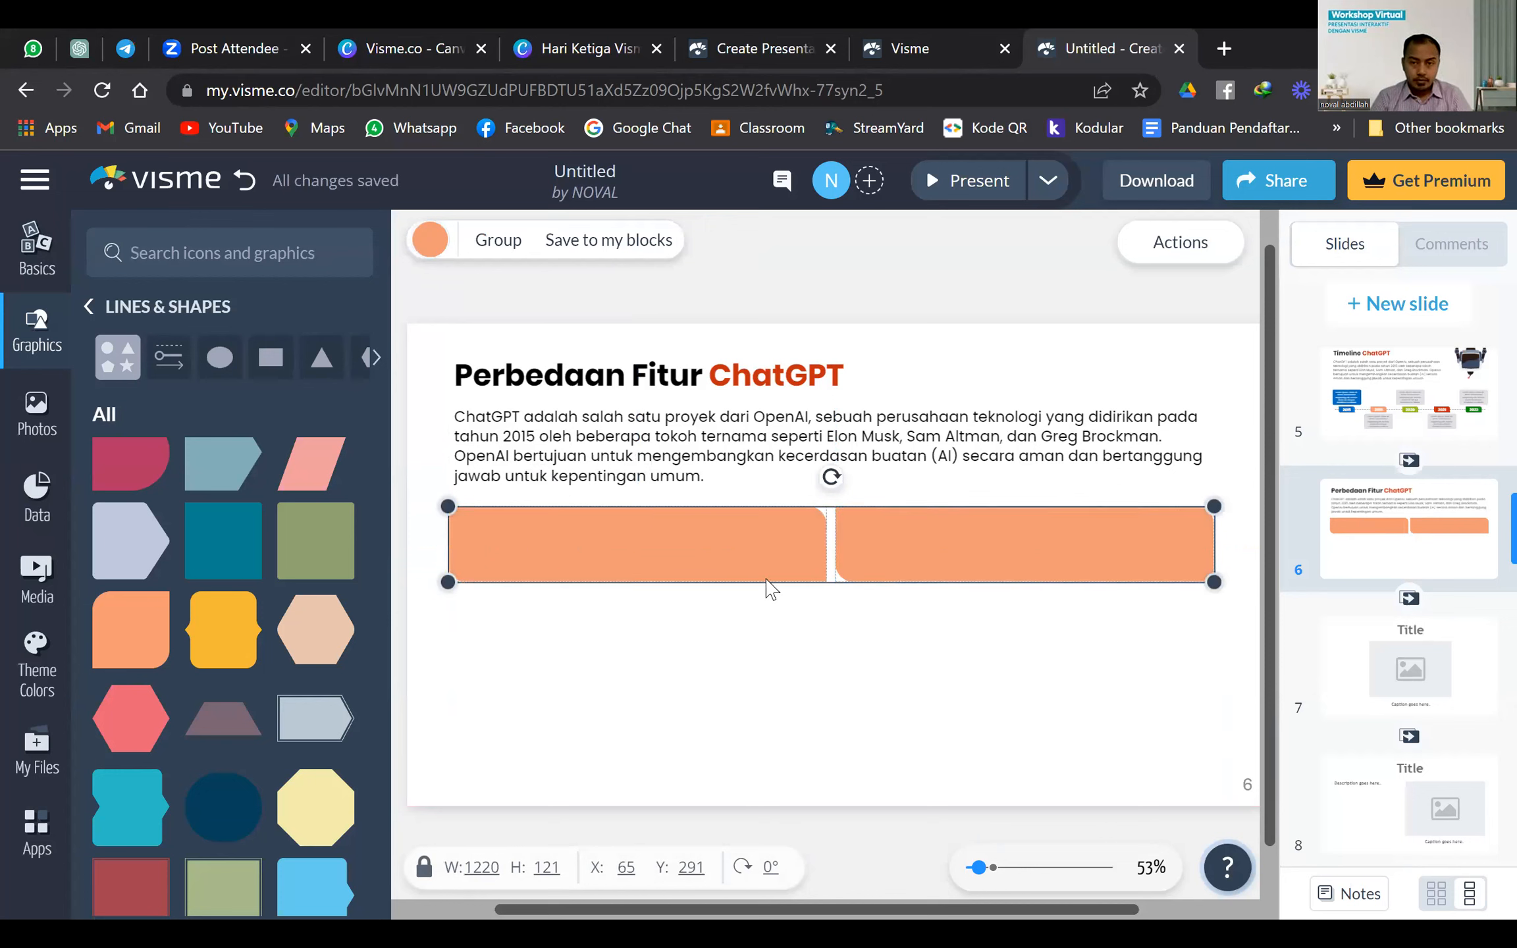
left_click_drag(932, 550, 928, 547)
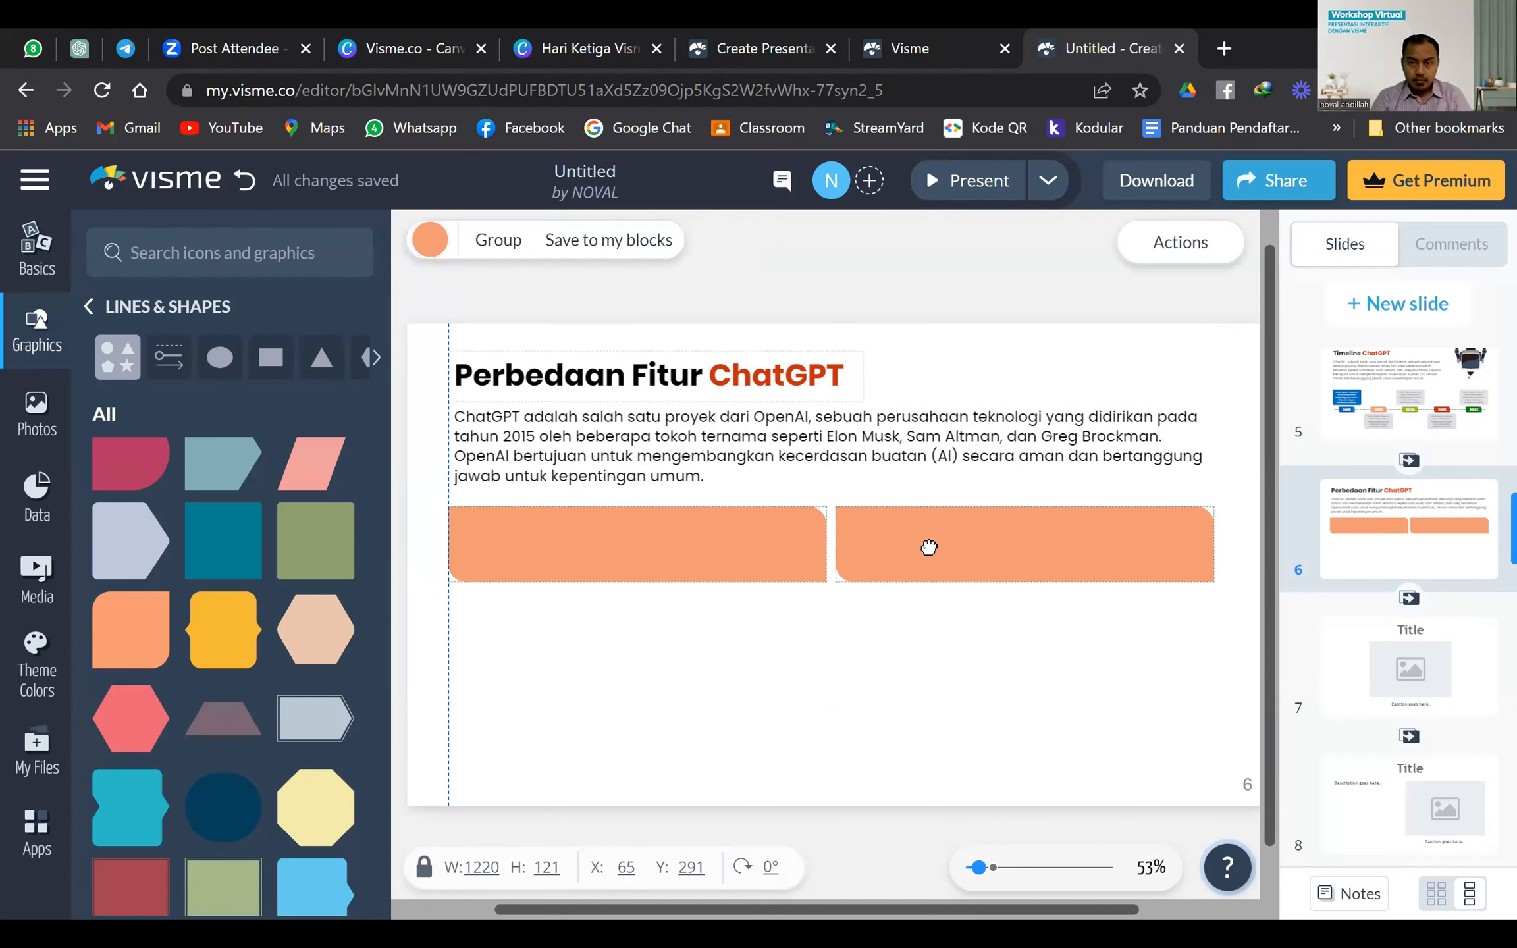
left_click_drag(917, 617, 908, 643)
left_click(908, 643)
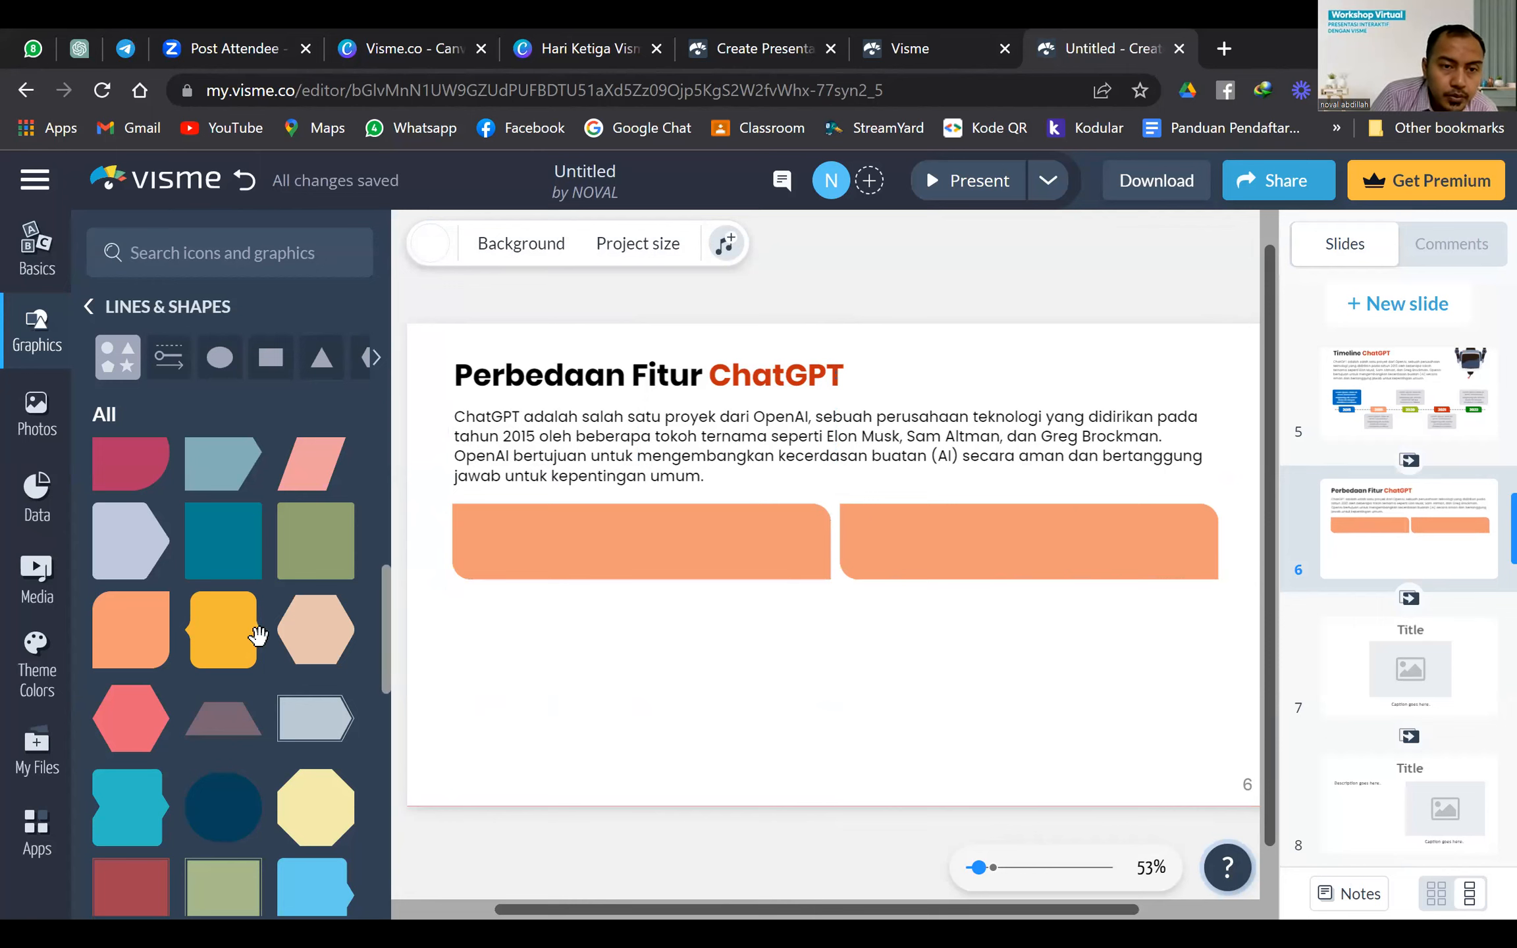
Add the purple rounded square below the first orange bar at X 72, Y 417, widened to about 610 by 250
scroll(257, 634, "up", 5)
scroll(279, 681, "down", 4)
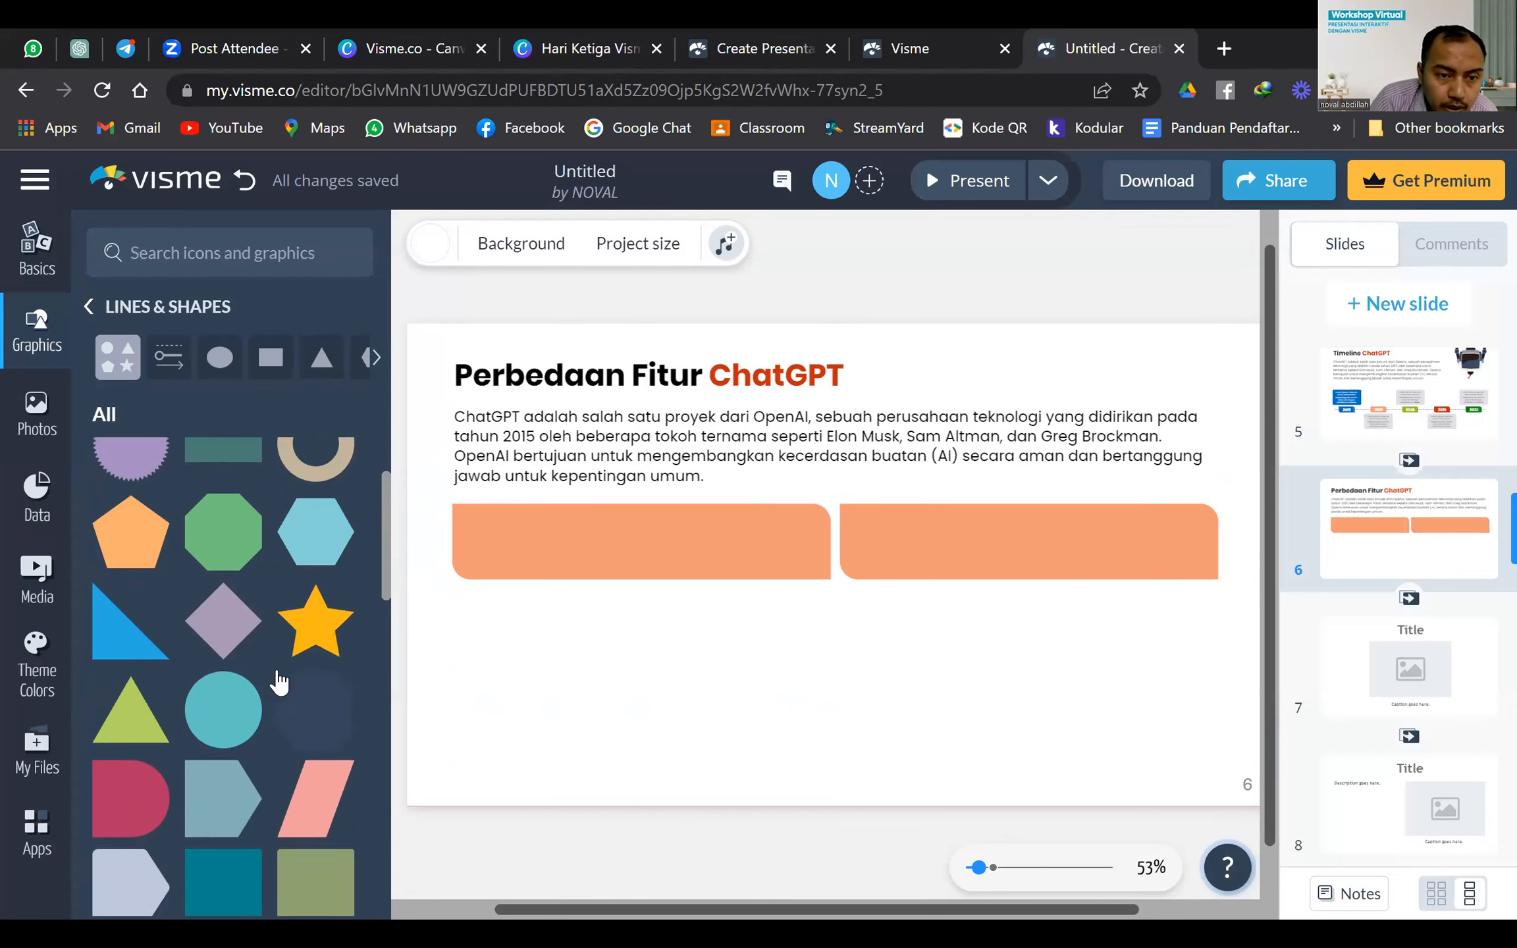
scroll(284, 734, "down", 4)
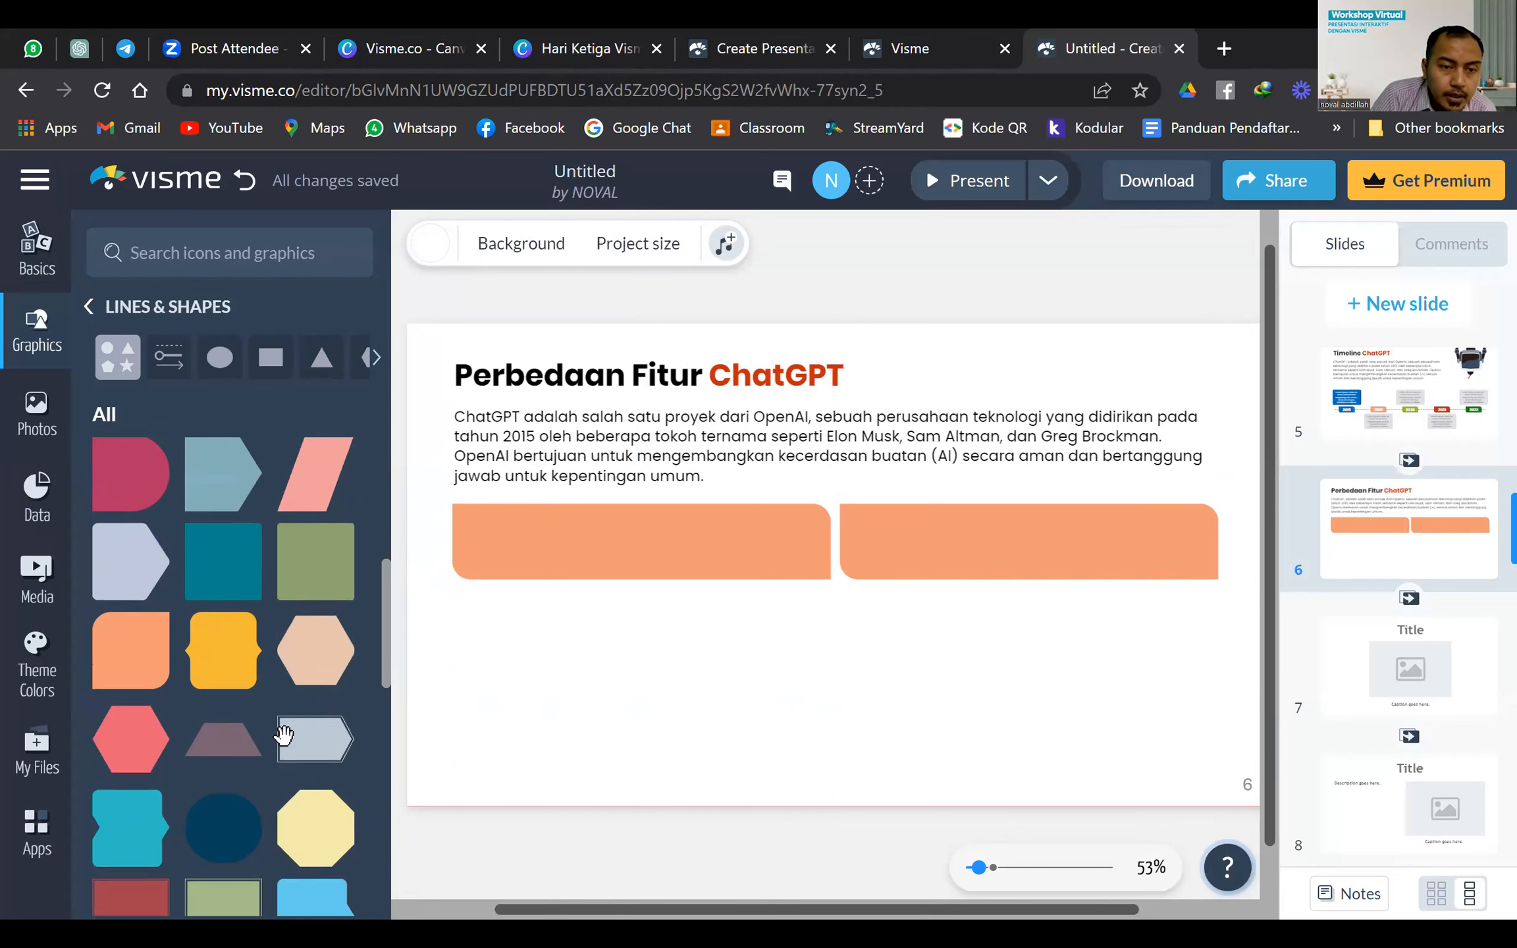
scroll(277, 683, "up", 8)
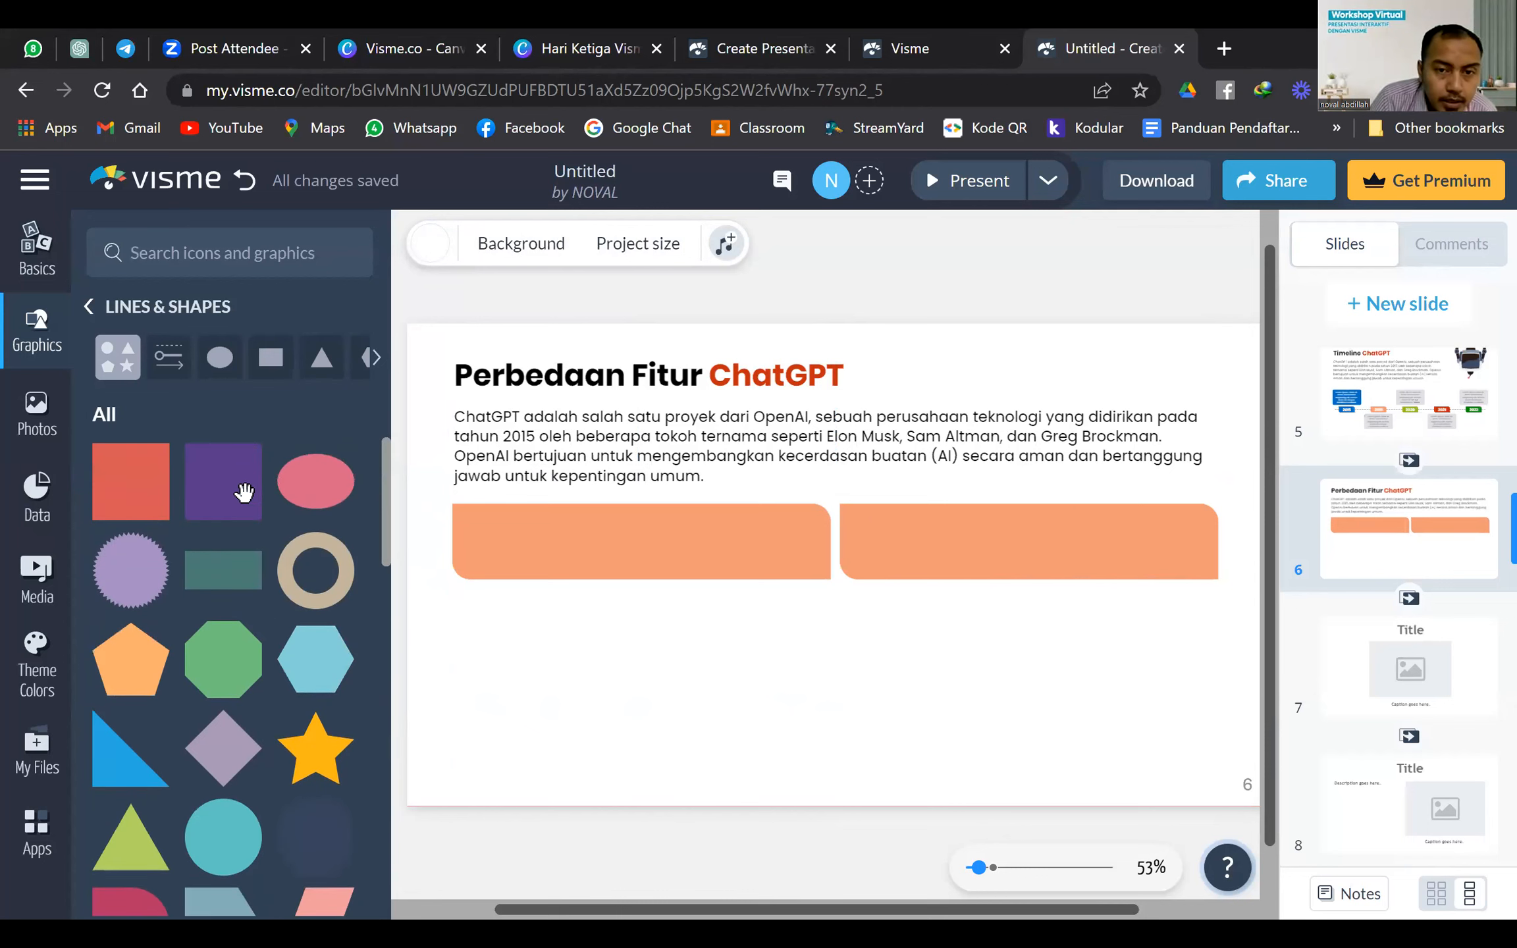
left_click_drag(742, 562, 829, 705)
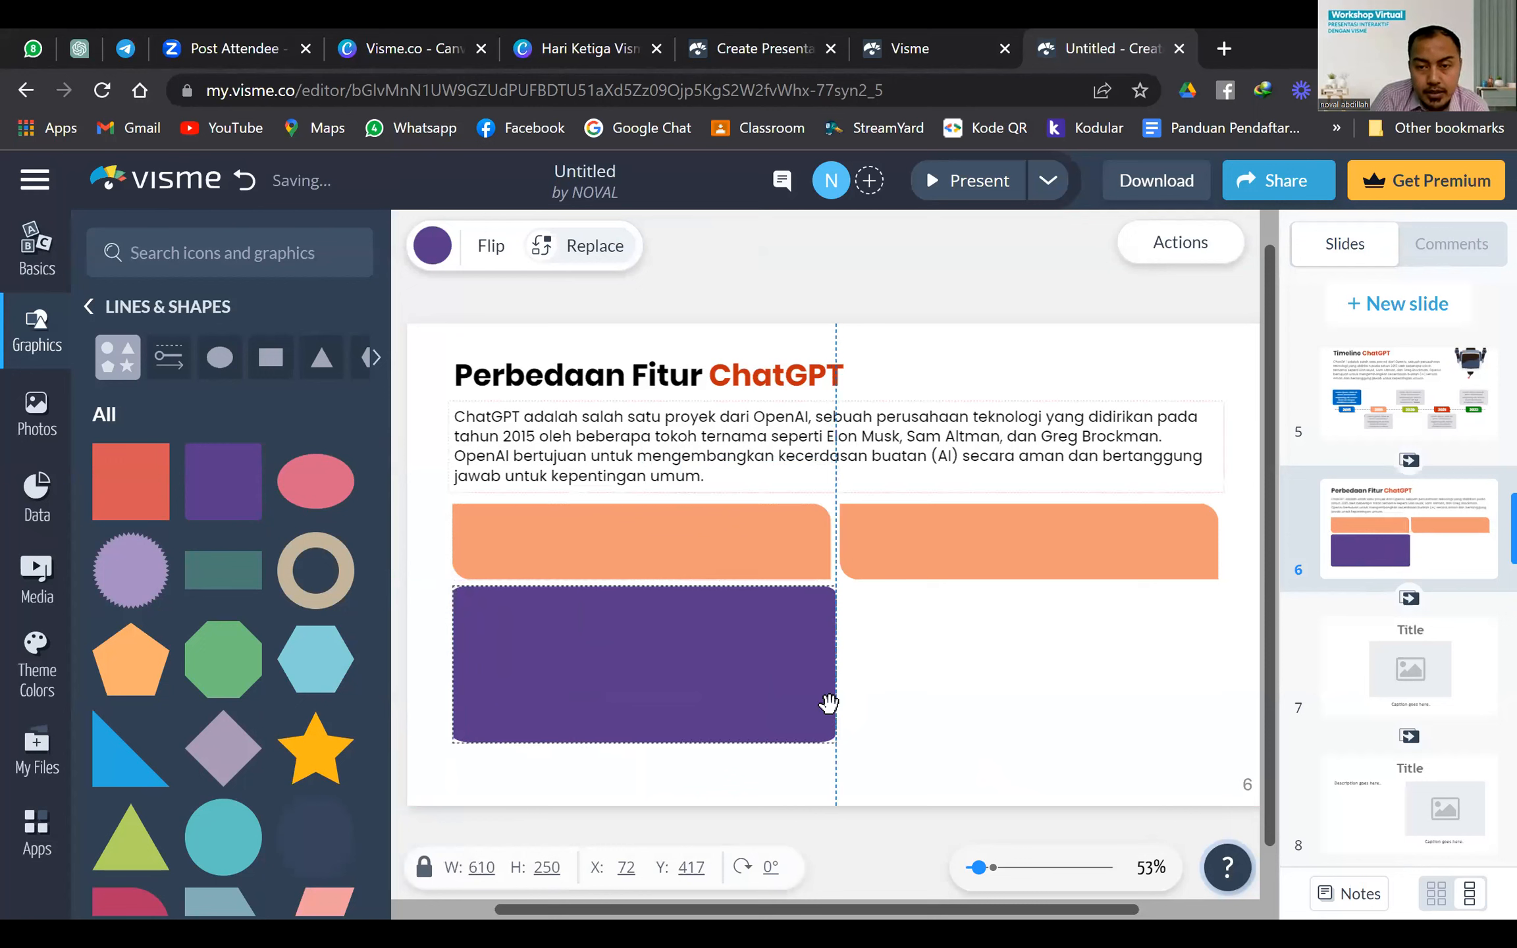
left_click(946, 756)
left_click(613, 696)
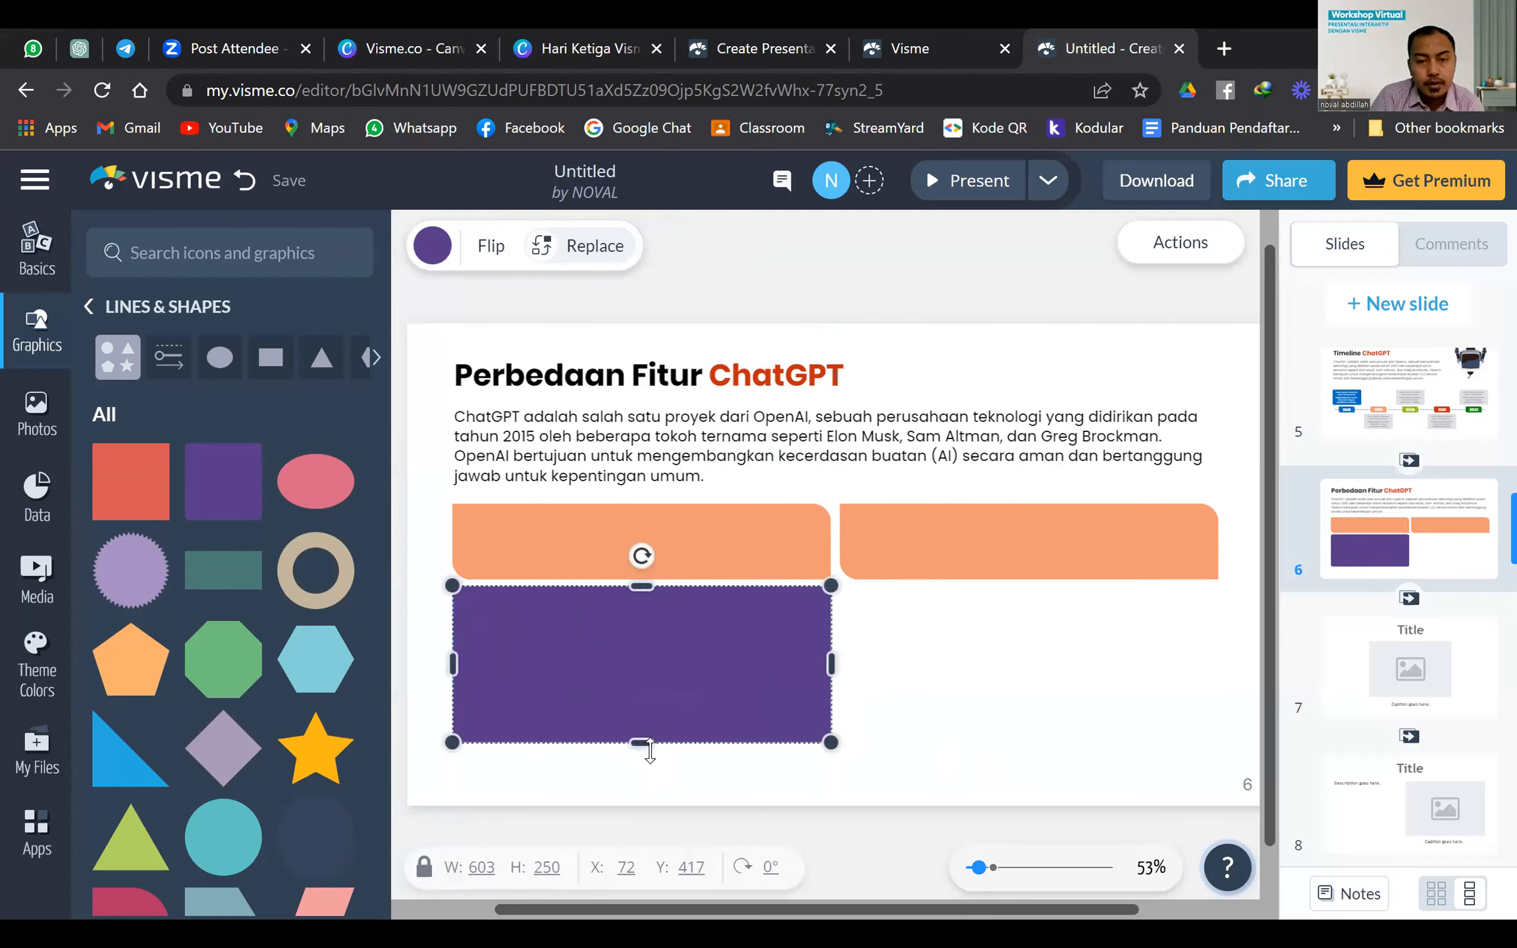
left_click_drag(650, 785, 652, 797)
left_click(862, 735)
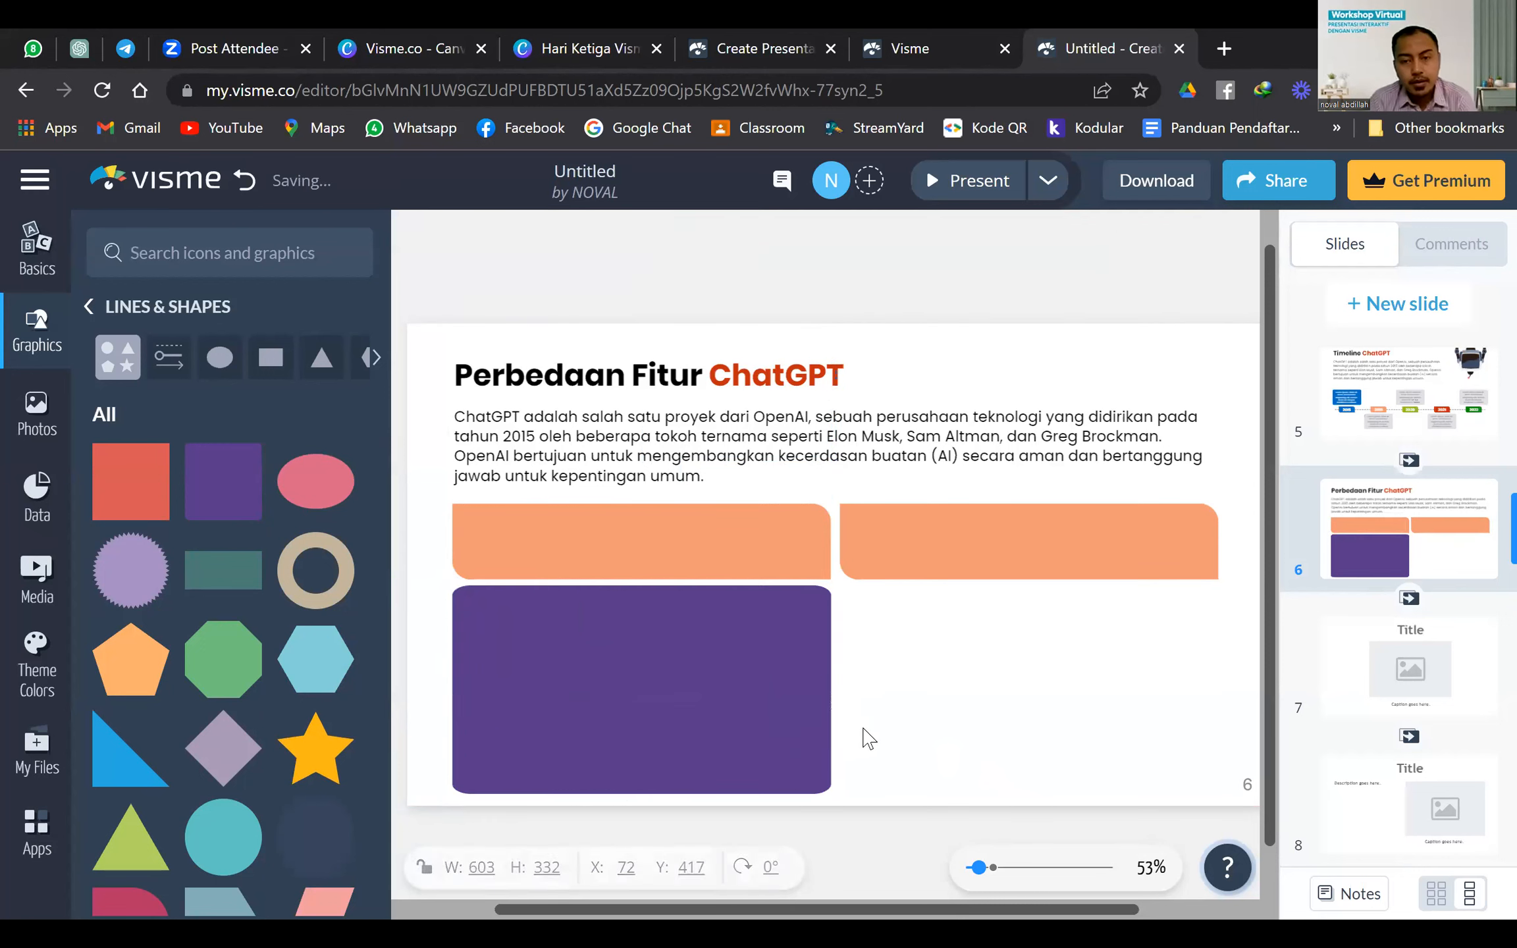
key("ctrl+z")
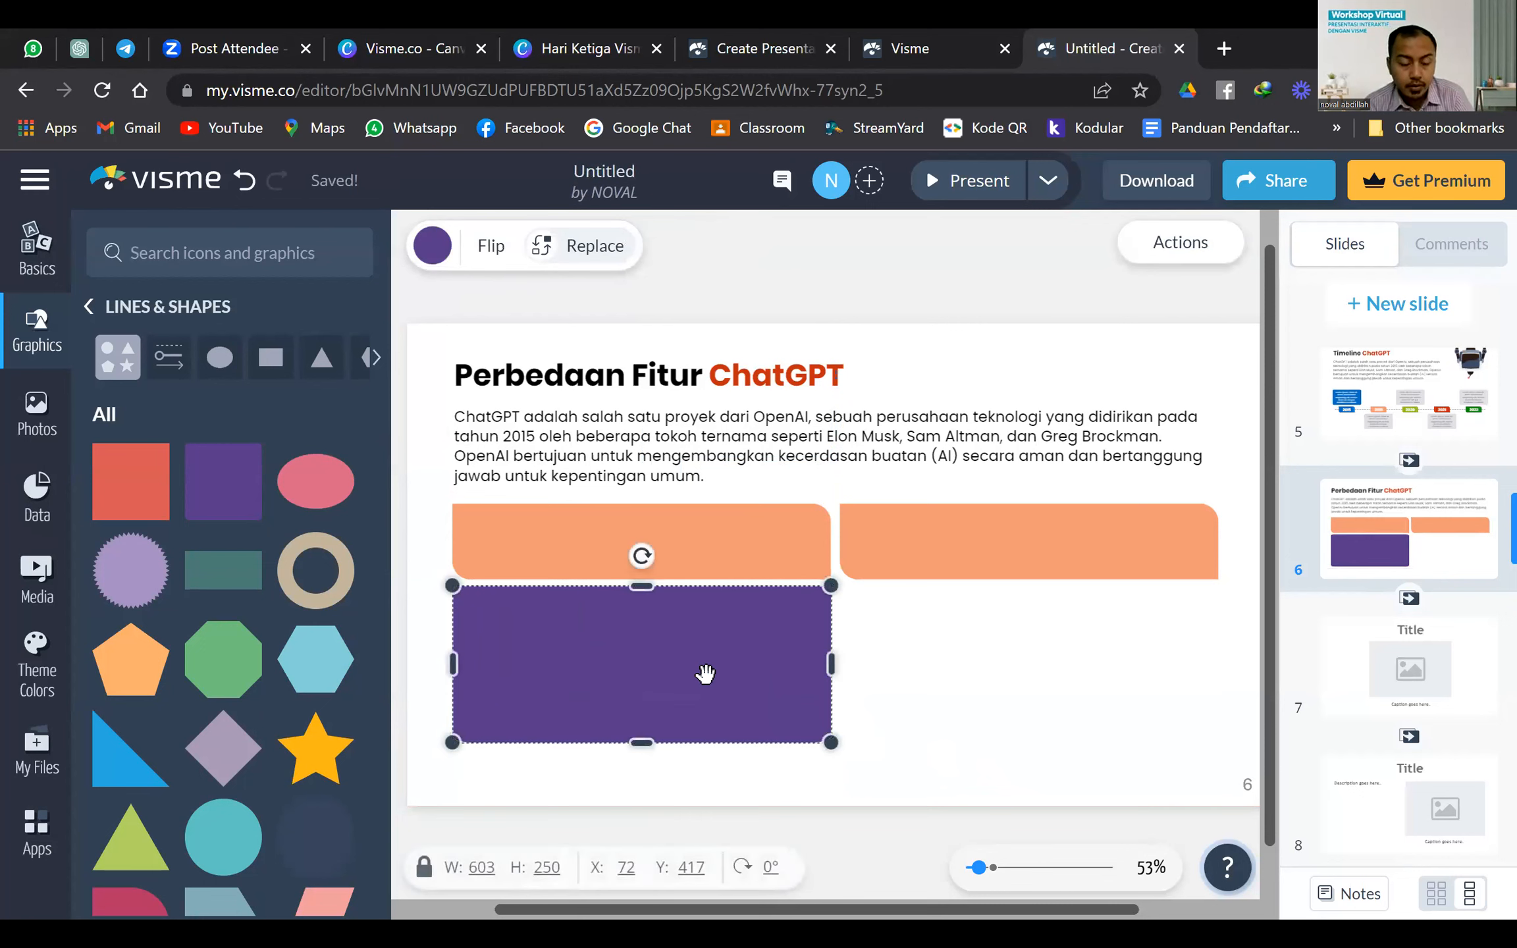
key("ctrl+z")
Resize the purple box to about 599 by 150 and move it to X 65, Y 415 under the first orange bar
left_click_drag(609, 742, 830, 945)
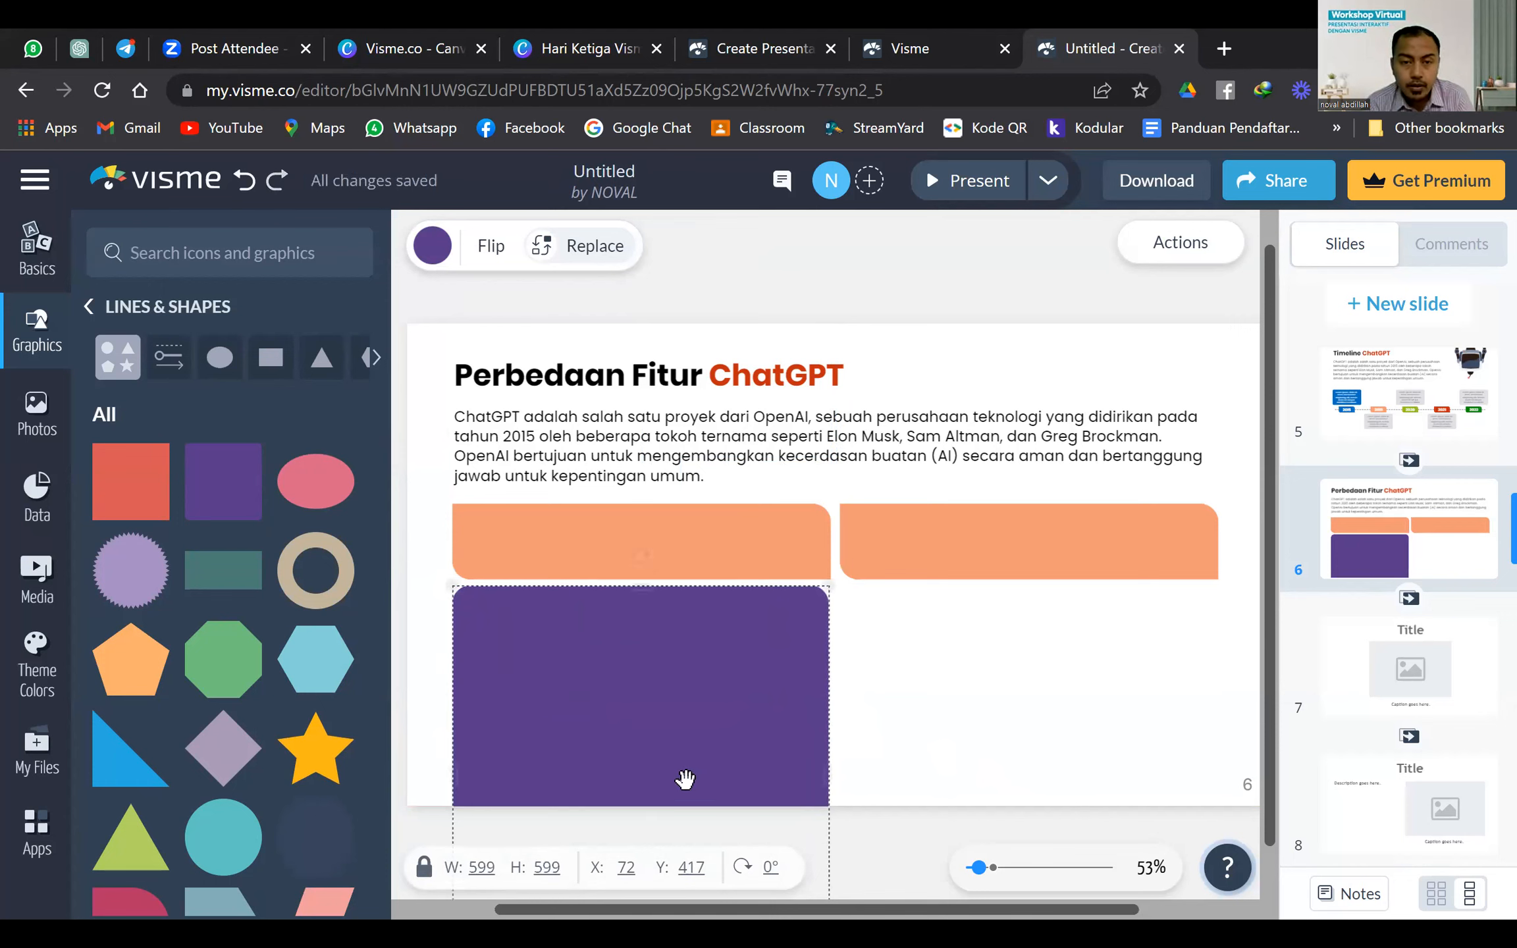
left_click_drag(640, 585, 663, 628)
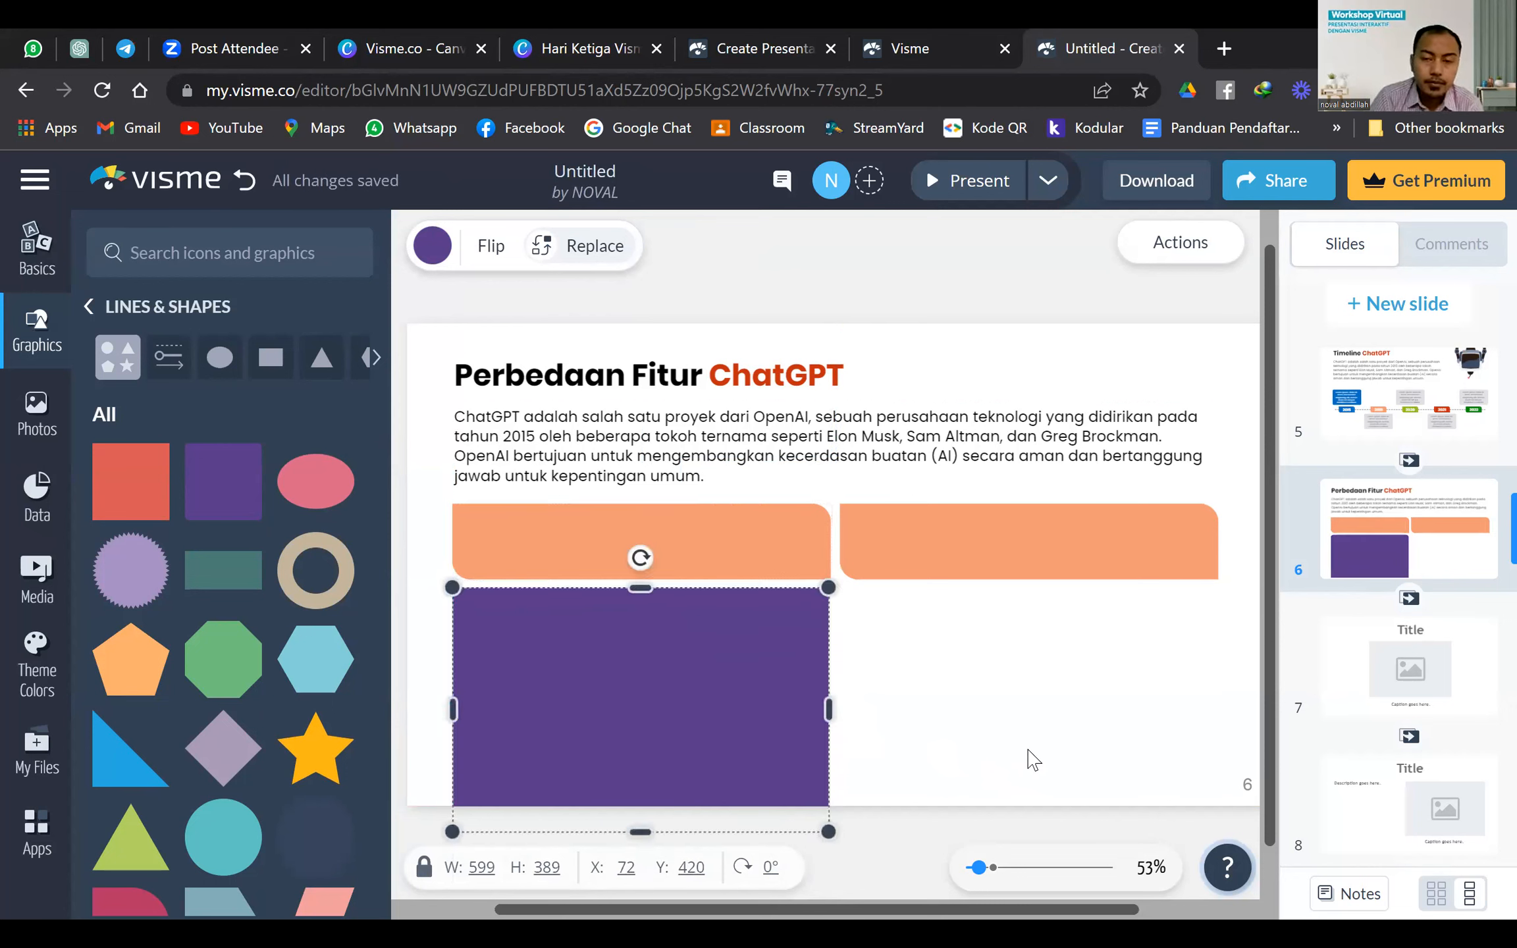
left_click_drag(640, 587, 677, 637)
key("Up")
key("Up")
key("Up")
key("Up")
key("Up")
key("Up")
key("Up")
key("Up")
key("Up")
key("Up")
key("Up")
key("Up")
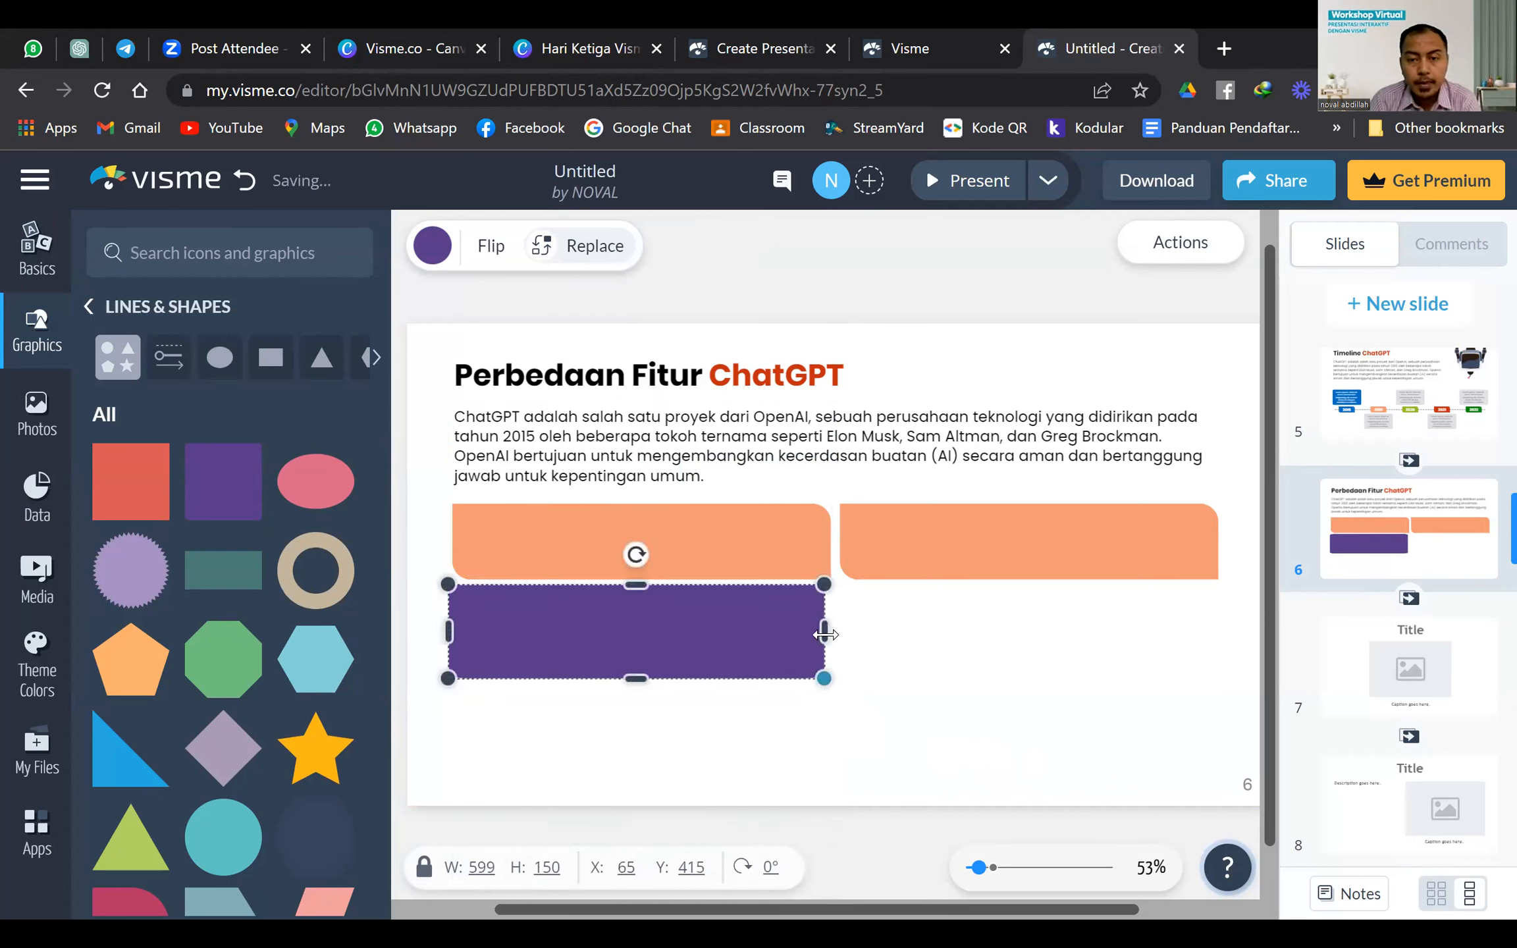
Enlarge the purple box to about 603 by 269, matching its side edges to the orange bar above
left_click_drag(826, 631, 828, 628)
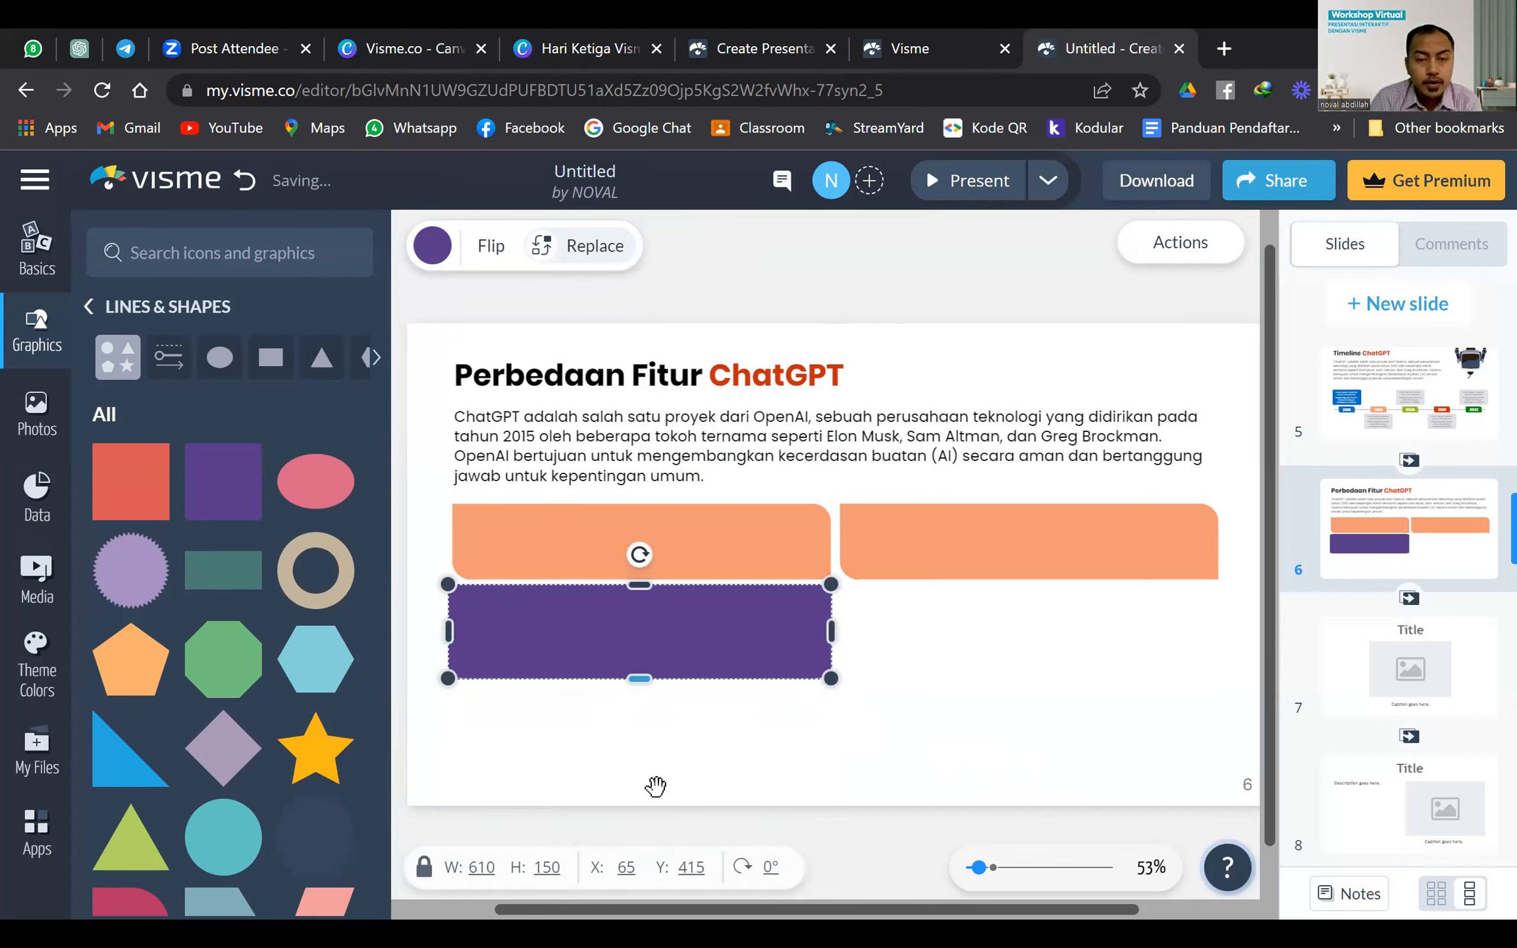
left_click_drag(655, 786, 657, 752)
left_click(988, 701)
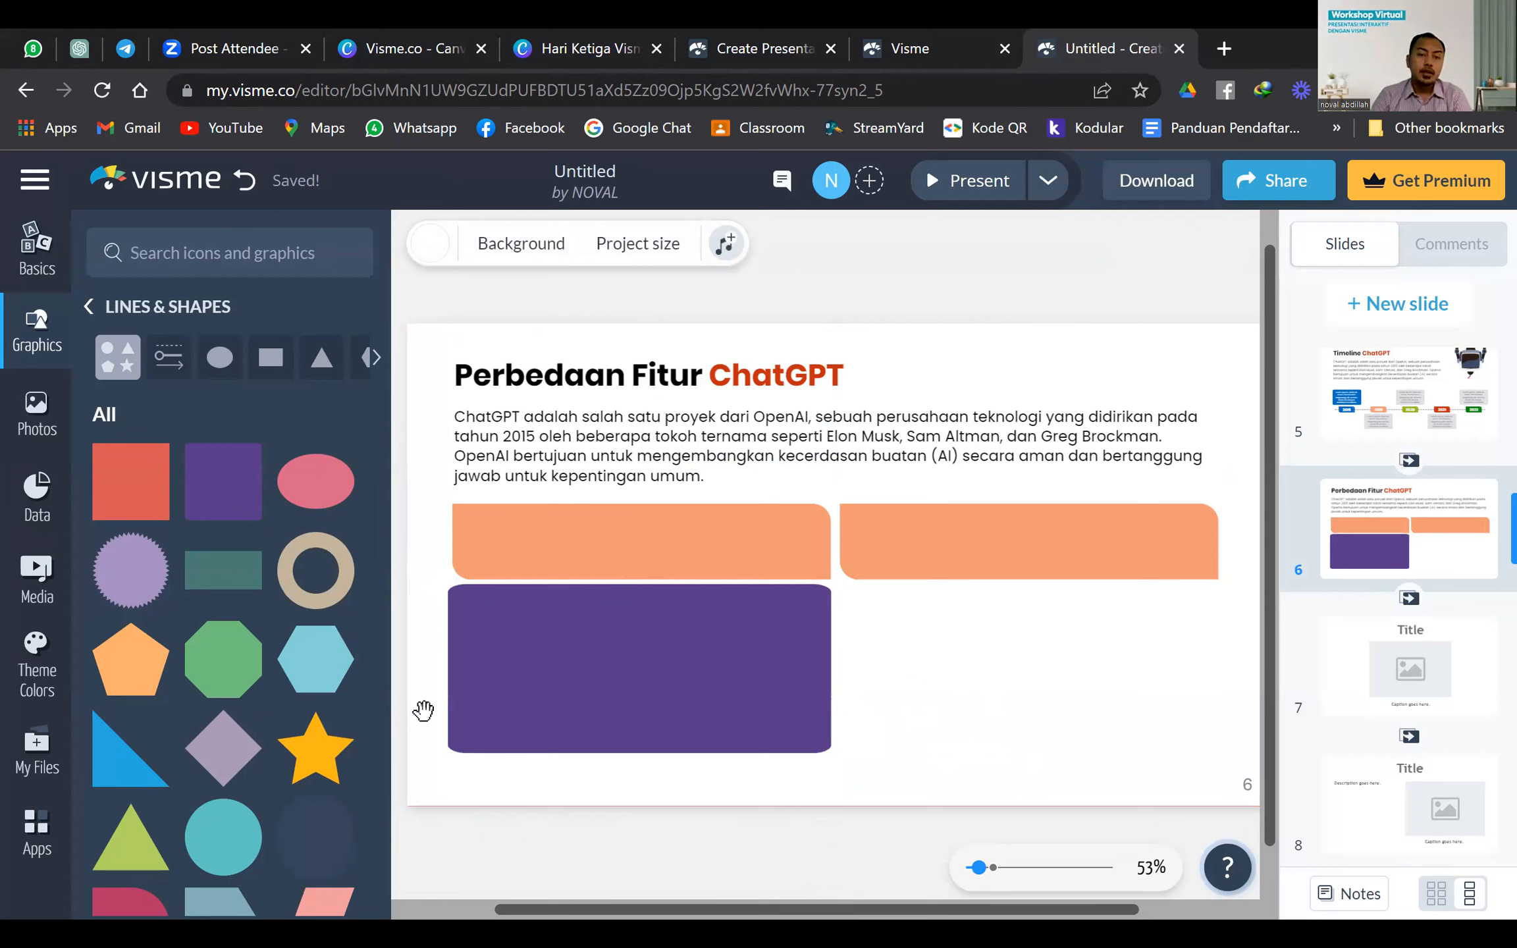
left_click(528, 644)
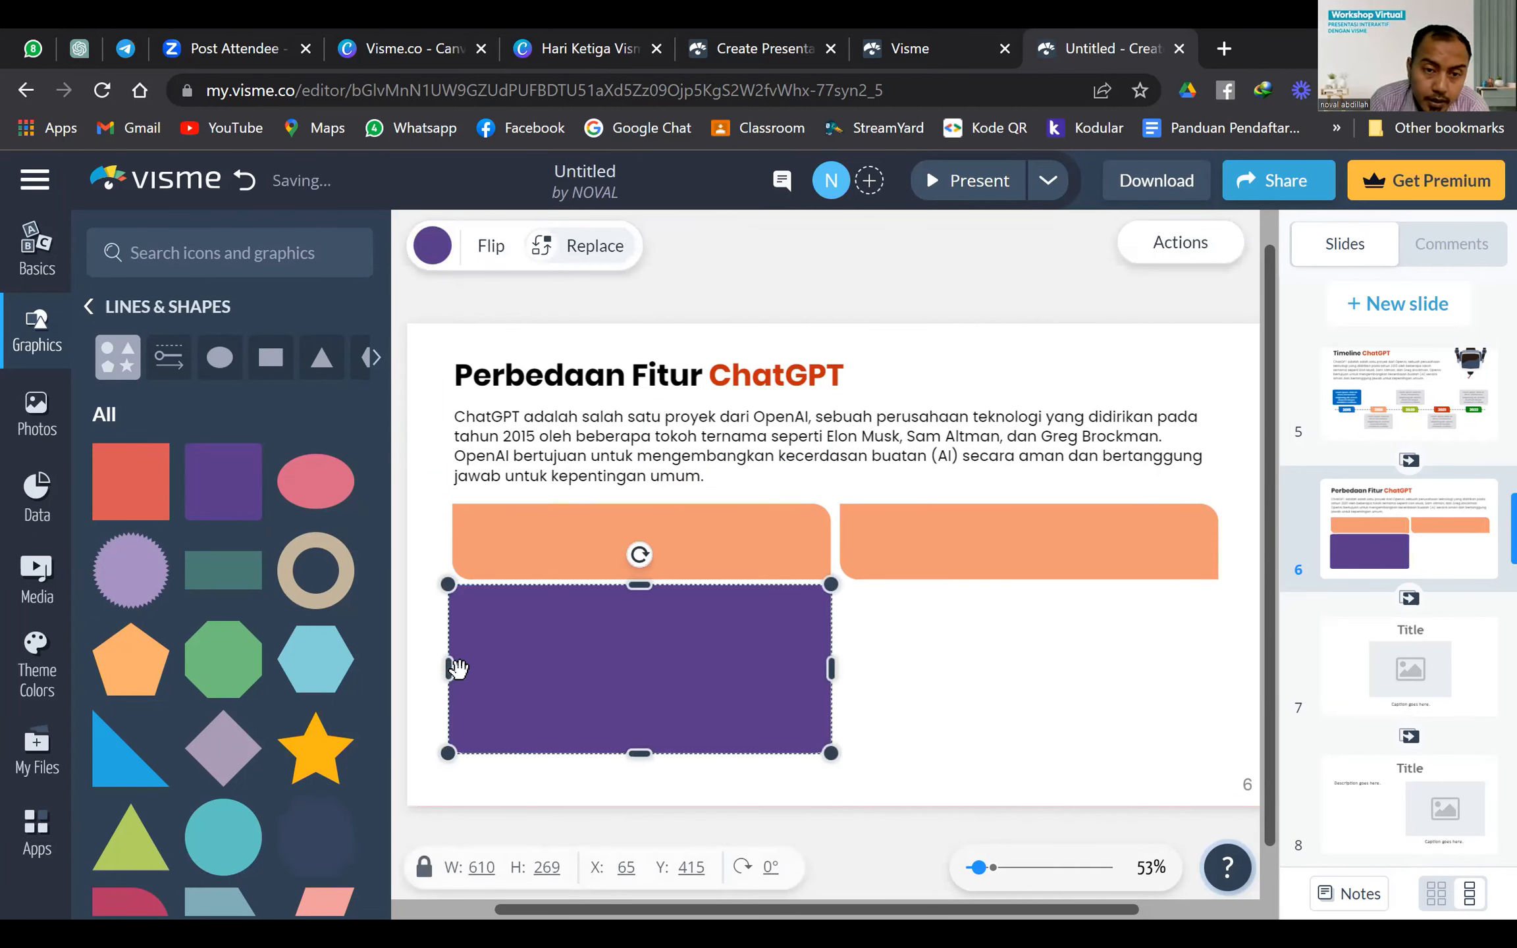
left_click_drag(459, 681, 448, 664)
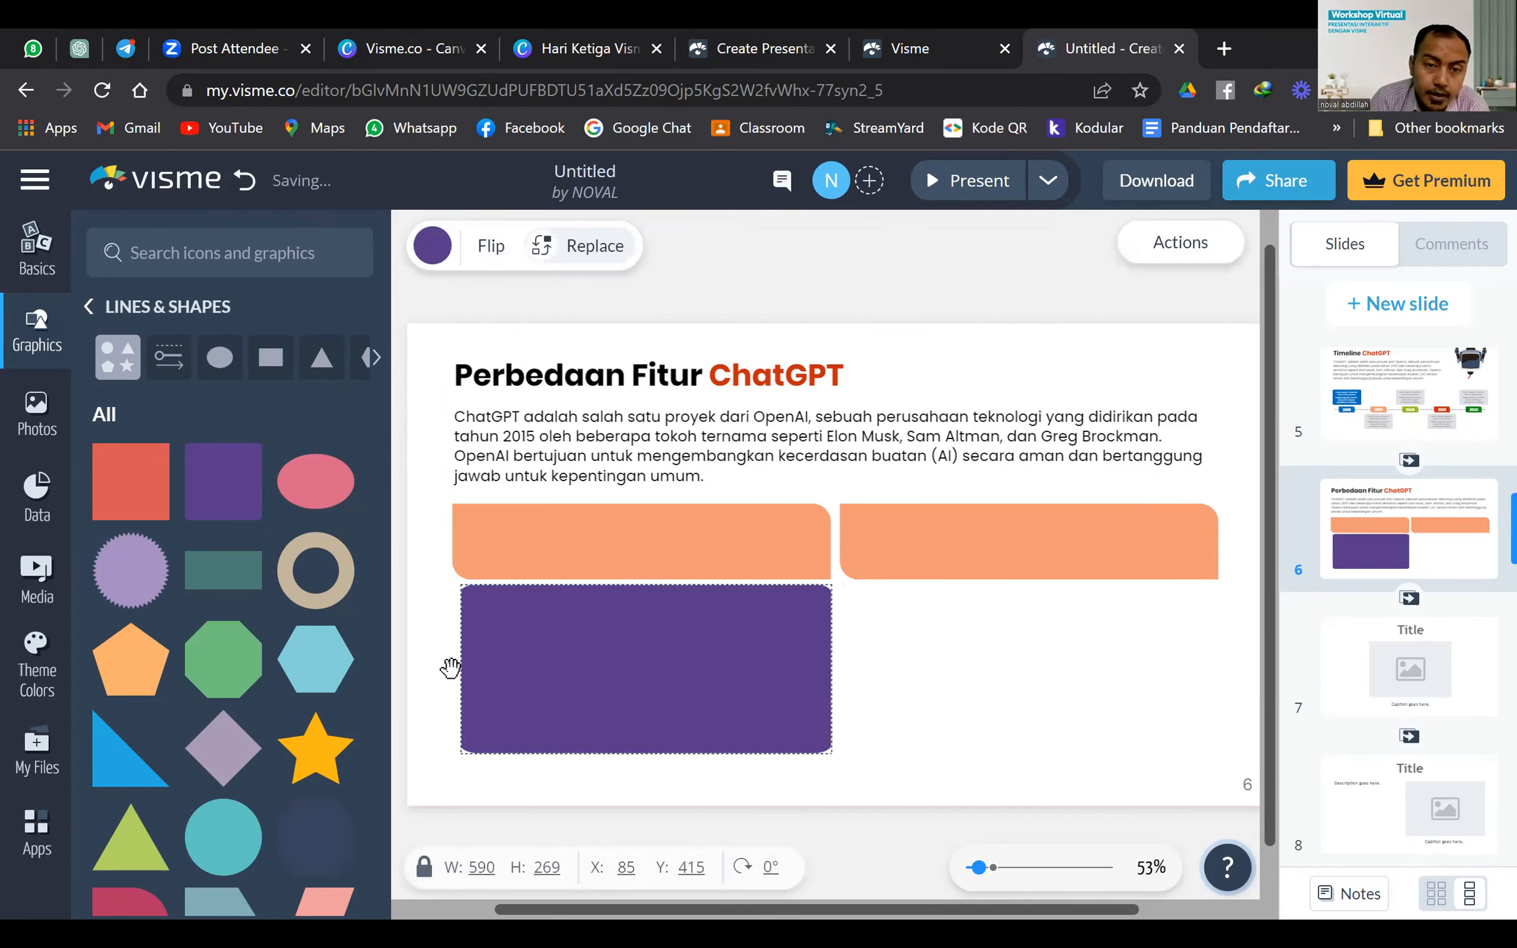
Nudge the purple box down to Y 420, leaving a narrow gap beneath the first orange bar
left_click(920, 716)
left_click(702, 659)
key("Down")
key("Down")
key("Down")
key("Down")
key("Down")
key("Down")
key("Down")
key("Down")
key("Down")
key("Down")
key("Down")
key("Up")
key("Up")
key("Up")
key("Up")
key("Up")
key("Up")
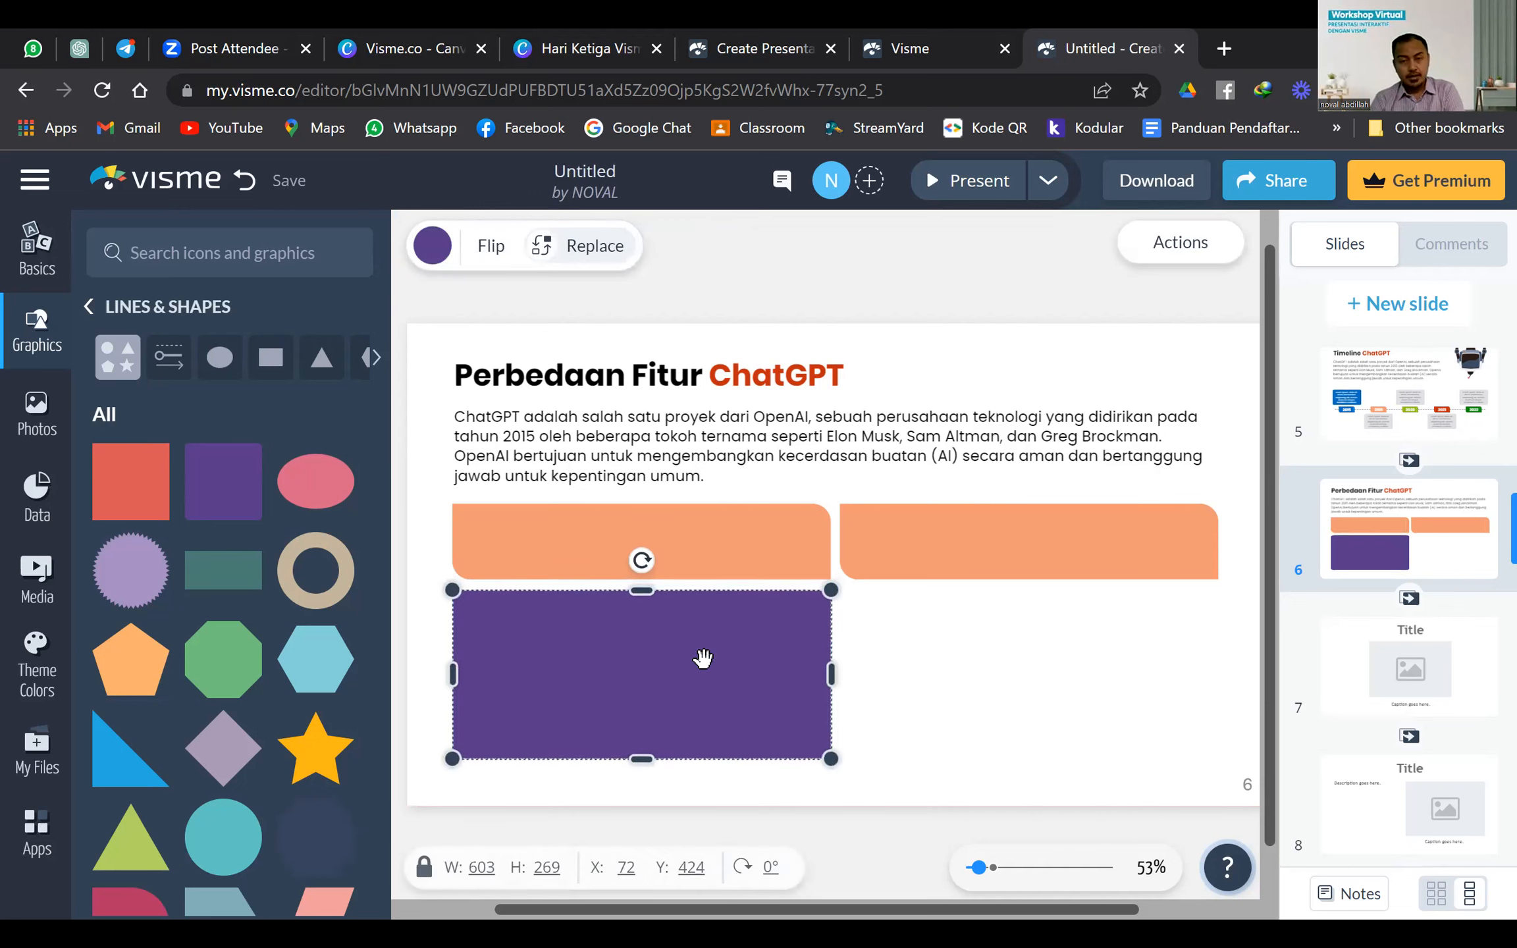
Duplicate the purple box and place the copy under the second orange bar at X 689, Y 420
left_click(835, 656)
key("ctrl+v")
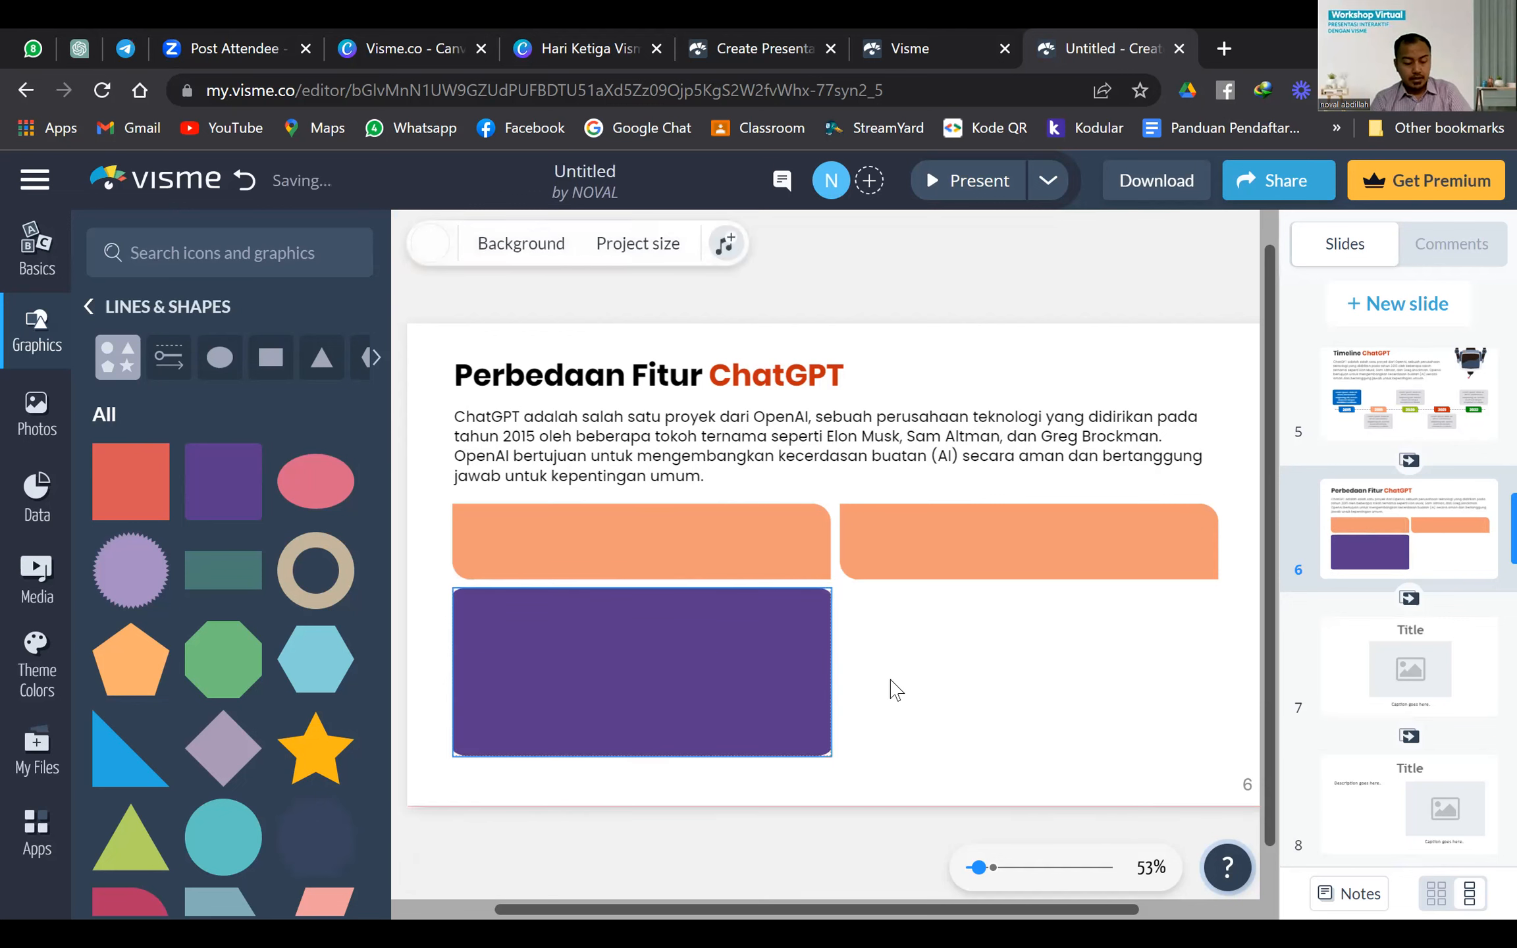
left_click_drag(728, 718, 1076, 725)
left_click(810, 781)
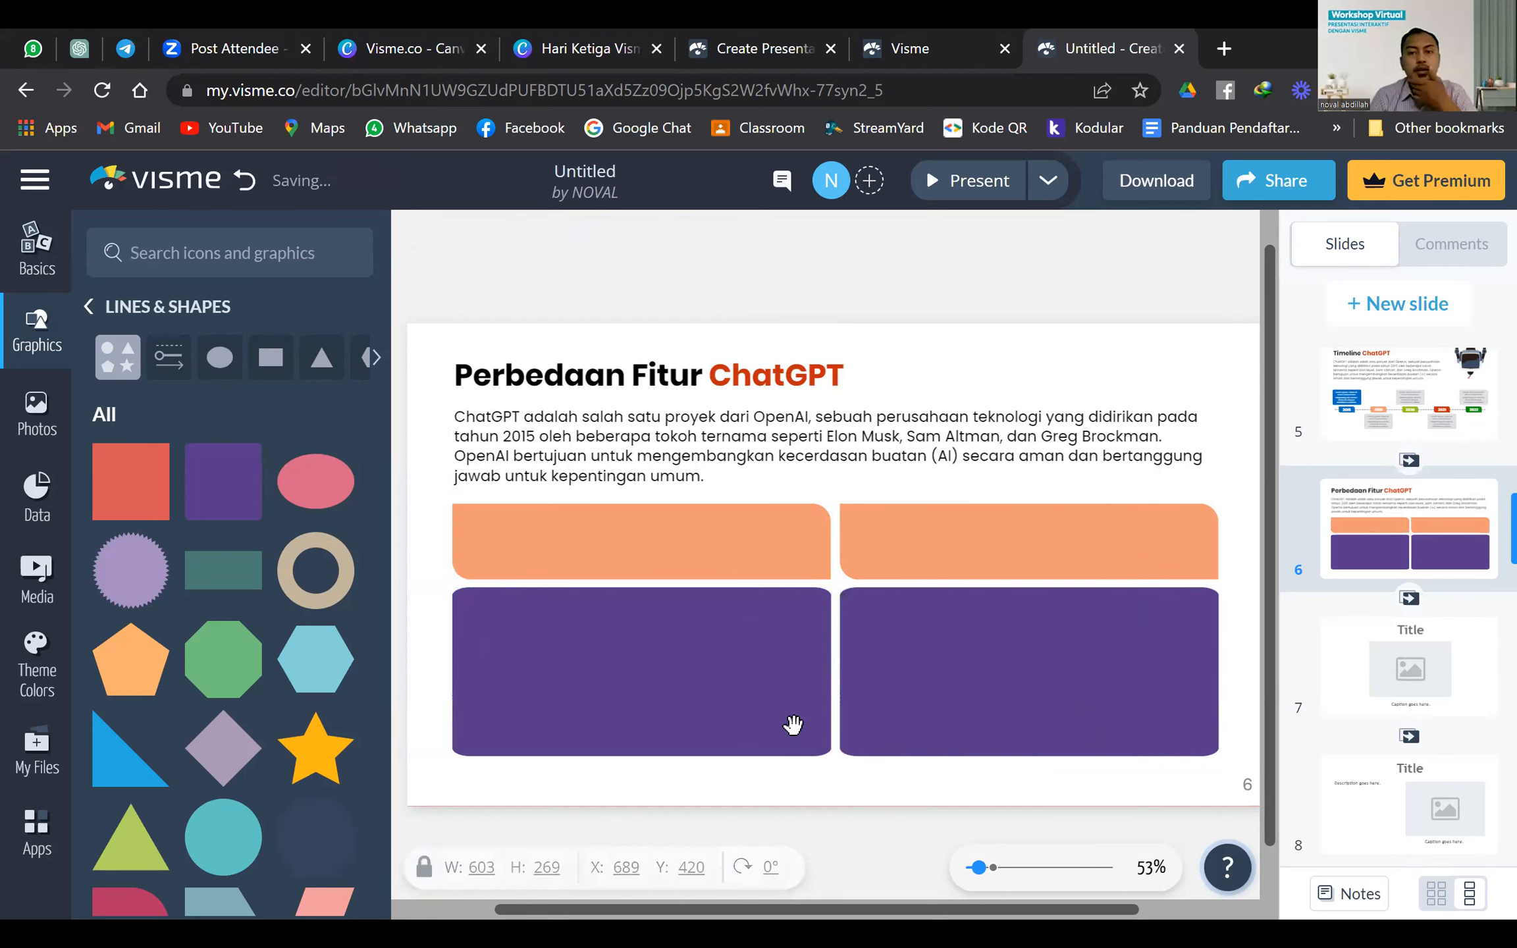
Recolor the first orange bar with the custom blue #133ff1
left_click(702, 549)
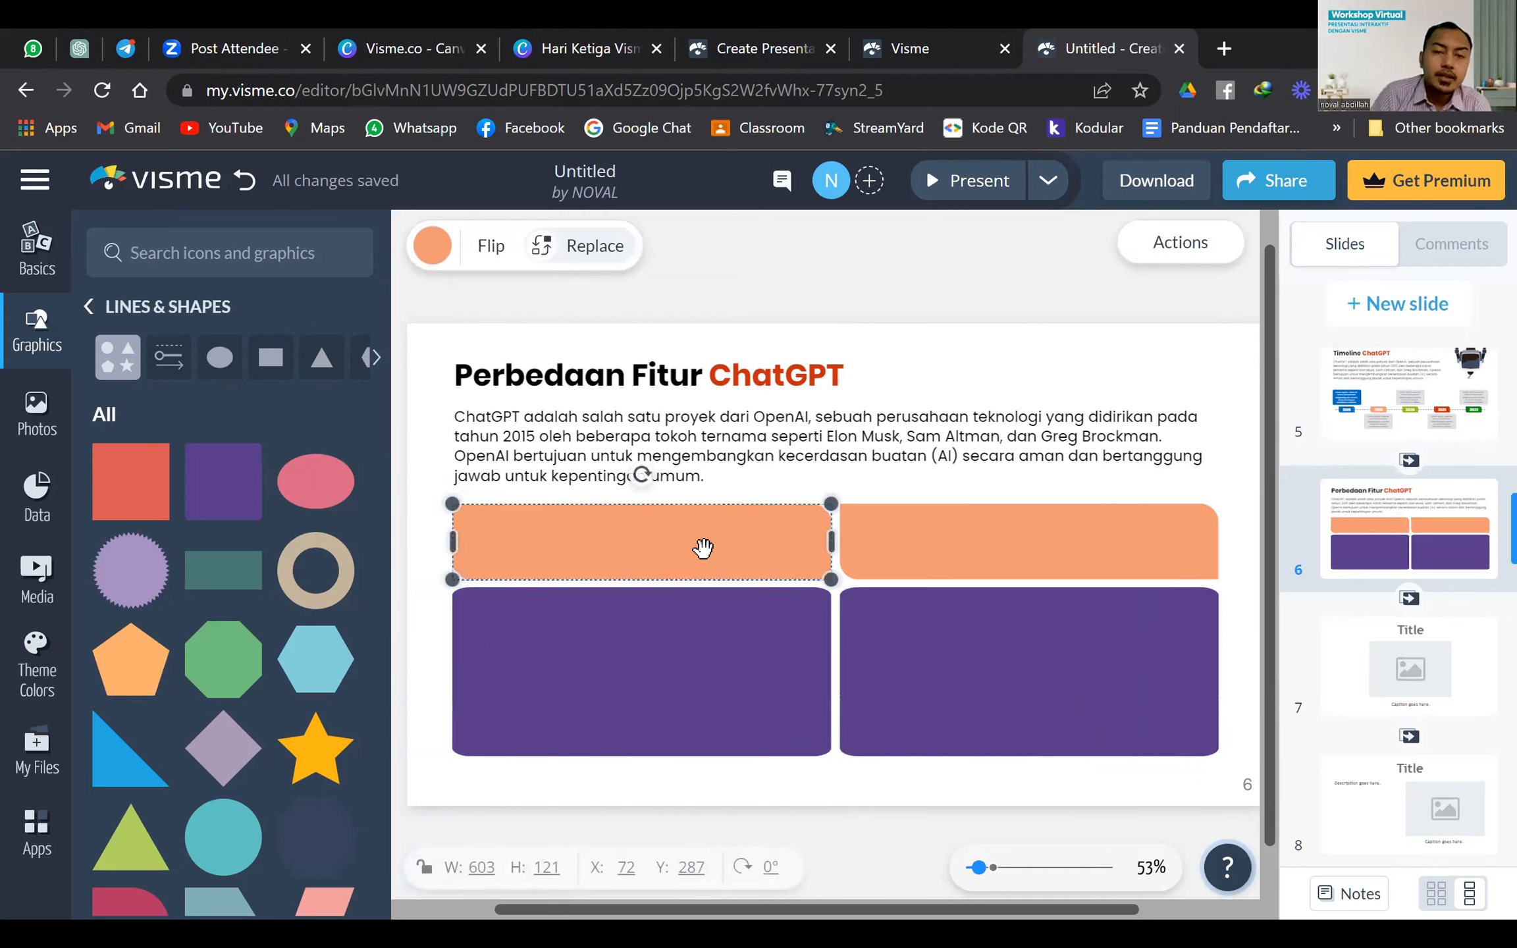
left_click(432, 245)
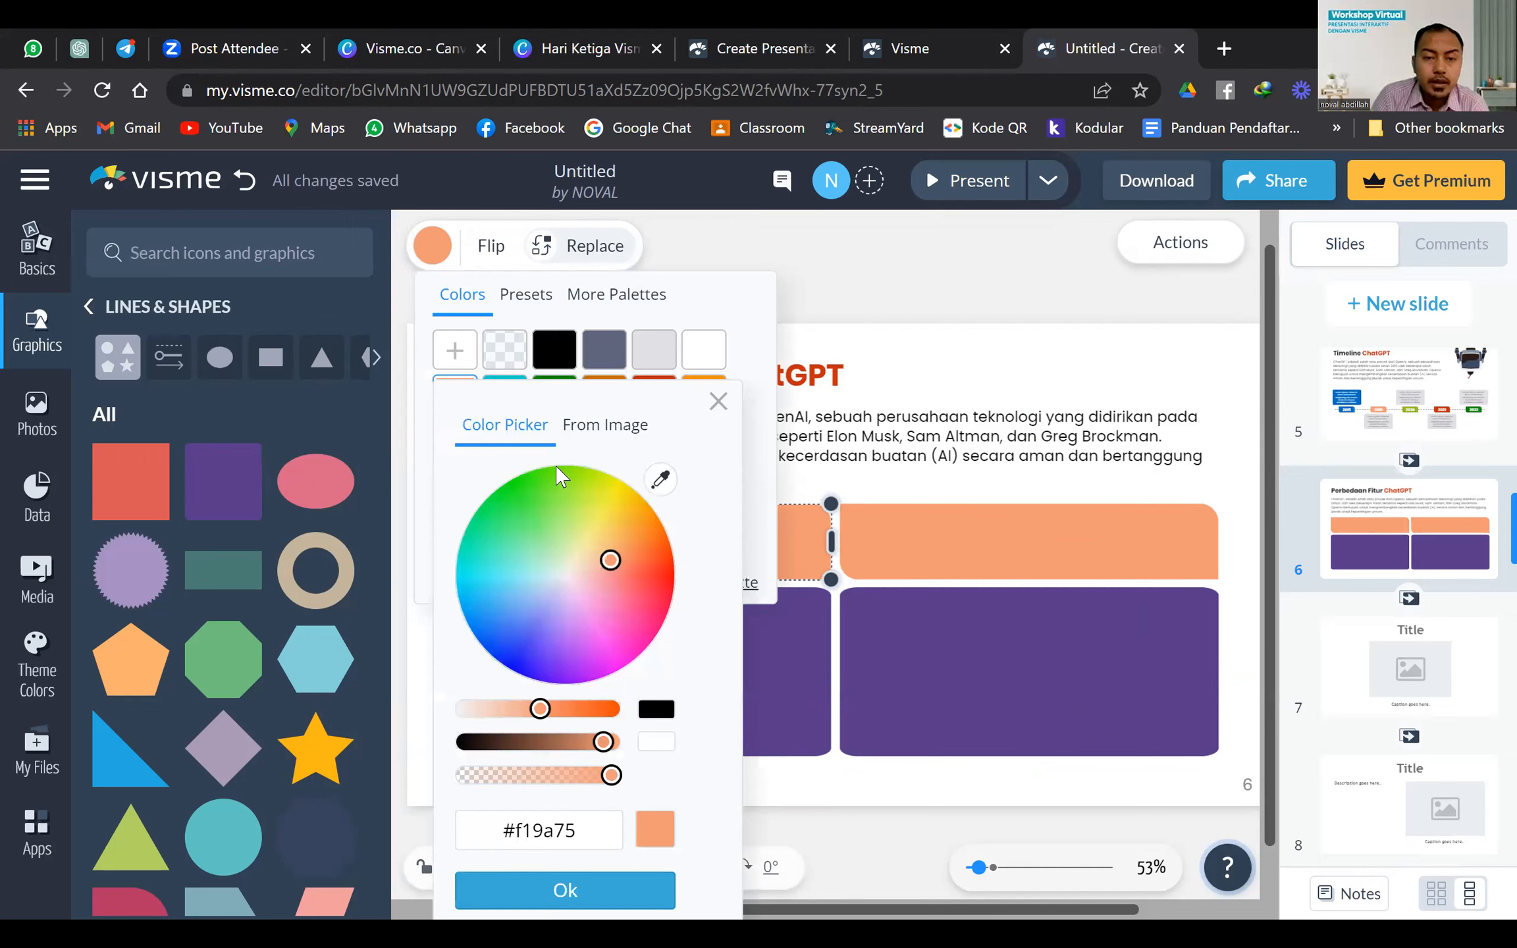
left_click(522, 620)
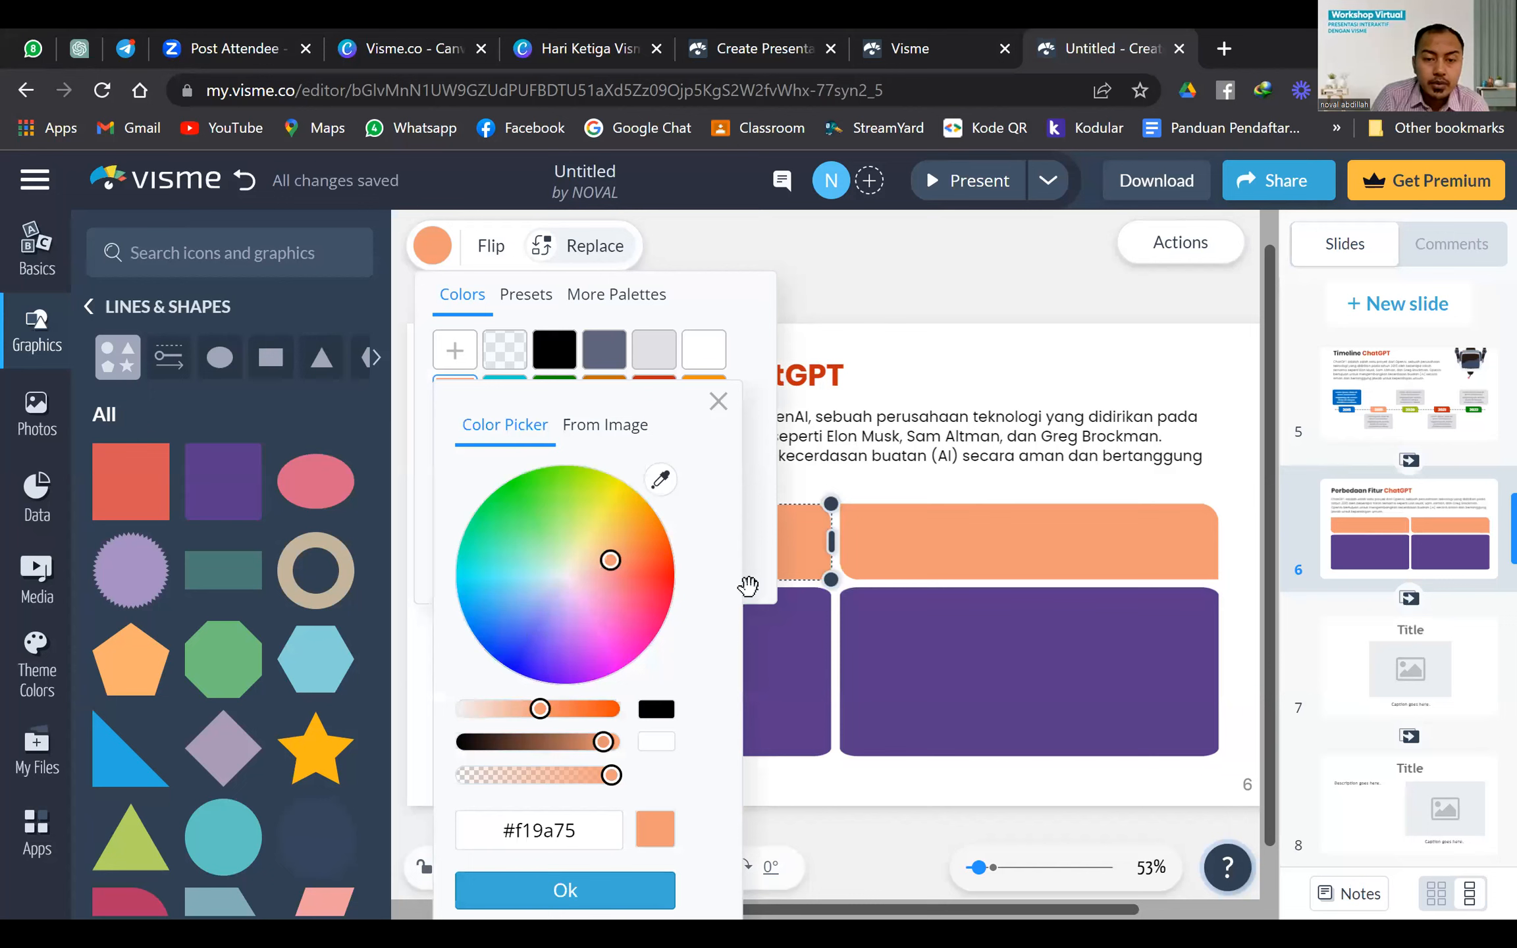
left_click_drag(522, 620, 507, 637)
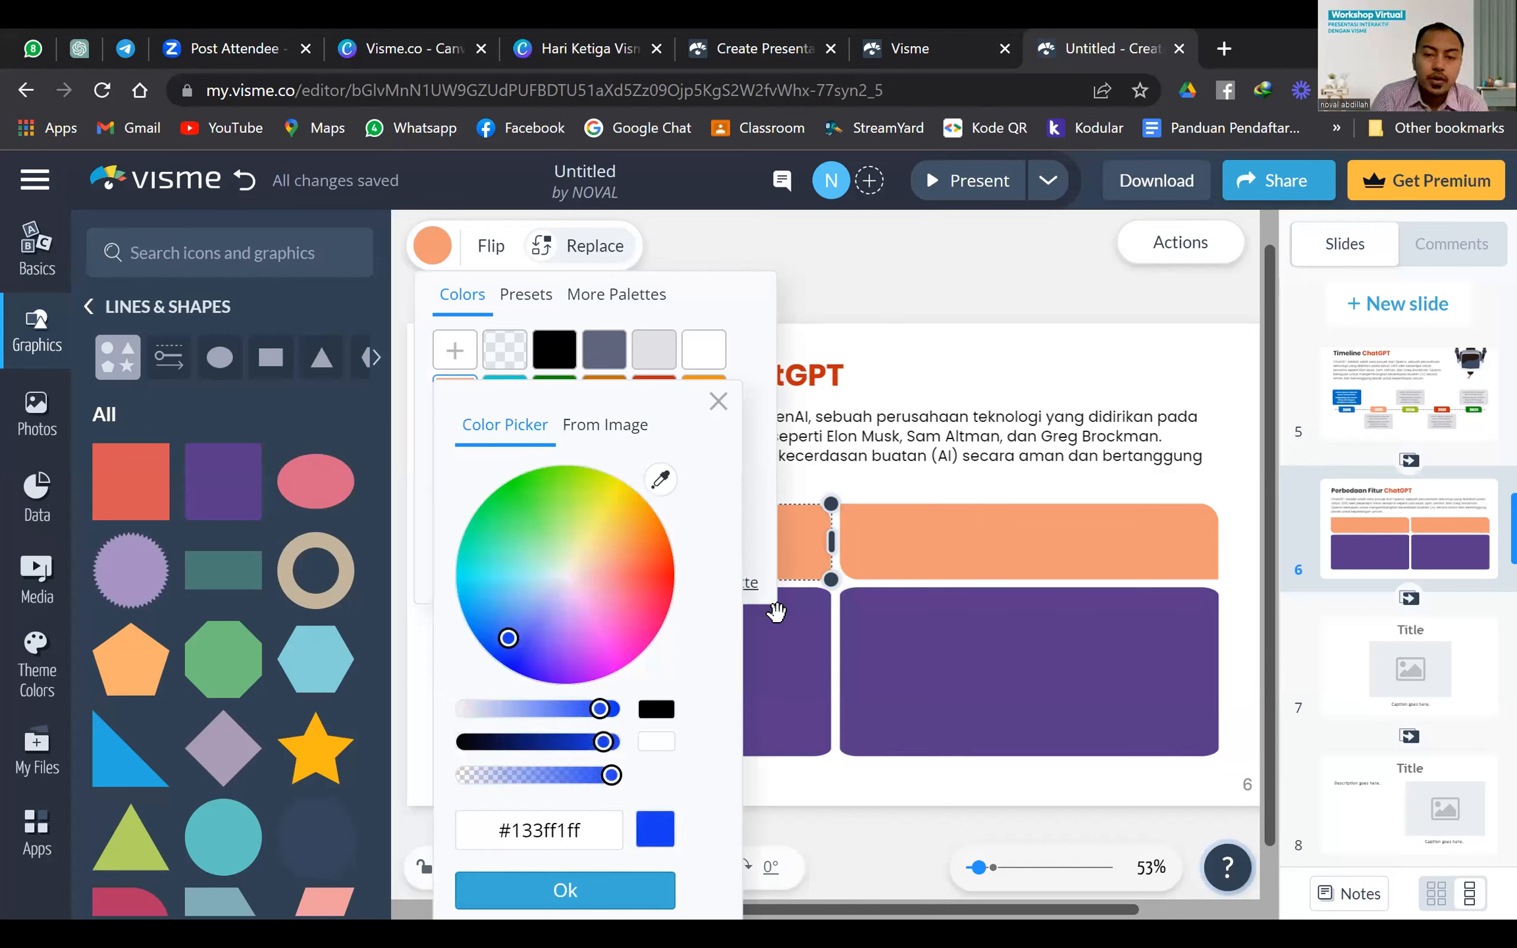
left_click(565, 890)
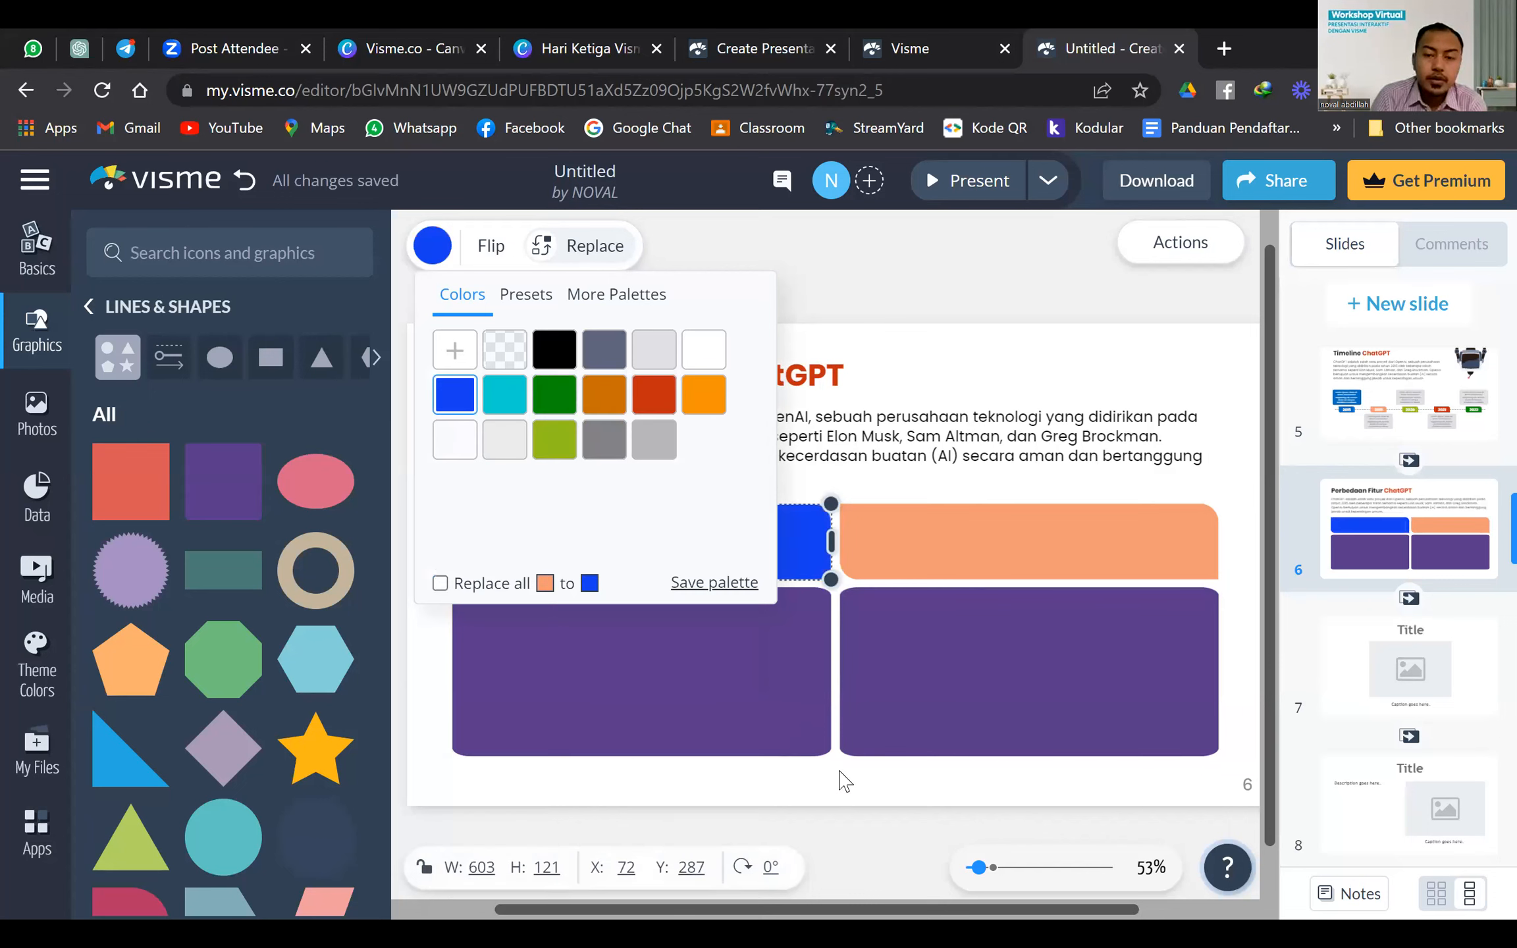
left_click(735, 694)
Recolor the first bar with the brighter blue #0c77f1 and fill the second bar with the palette's dark green
left_click(632, 520)
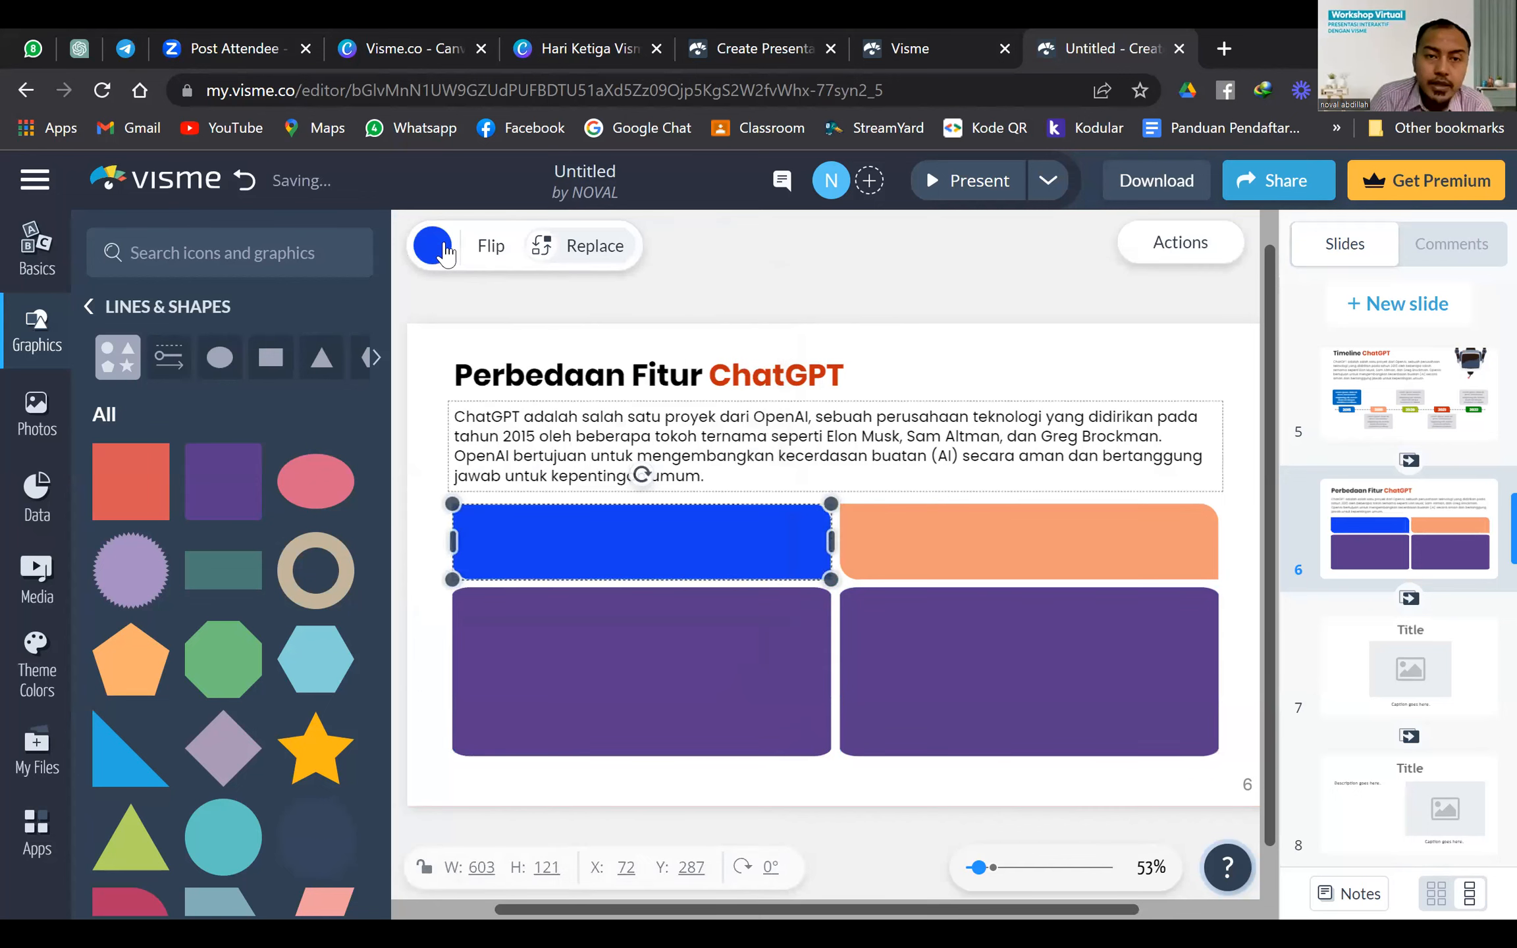
left_click(432, 245)
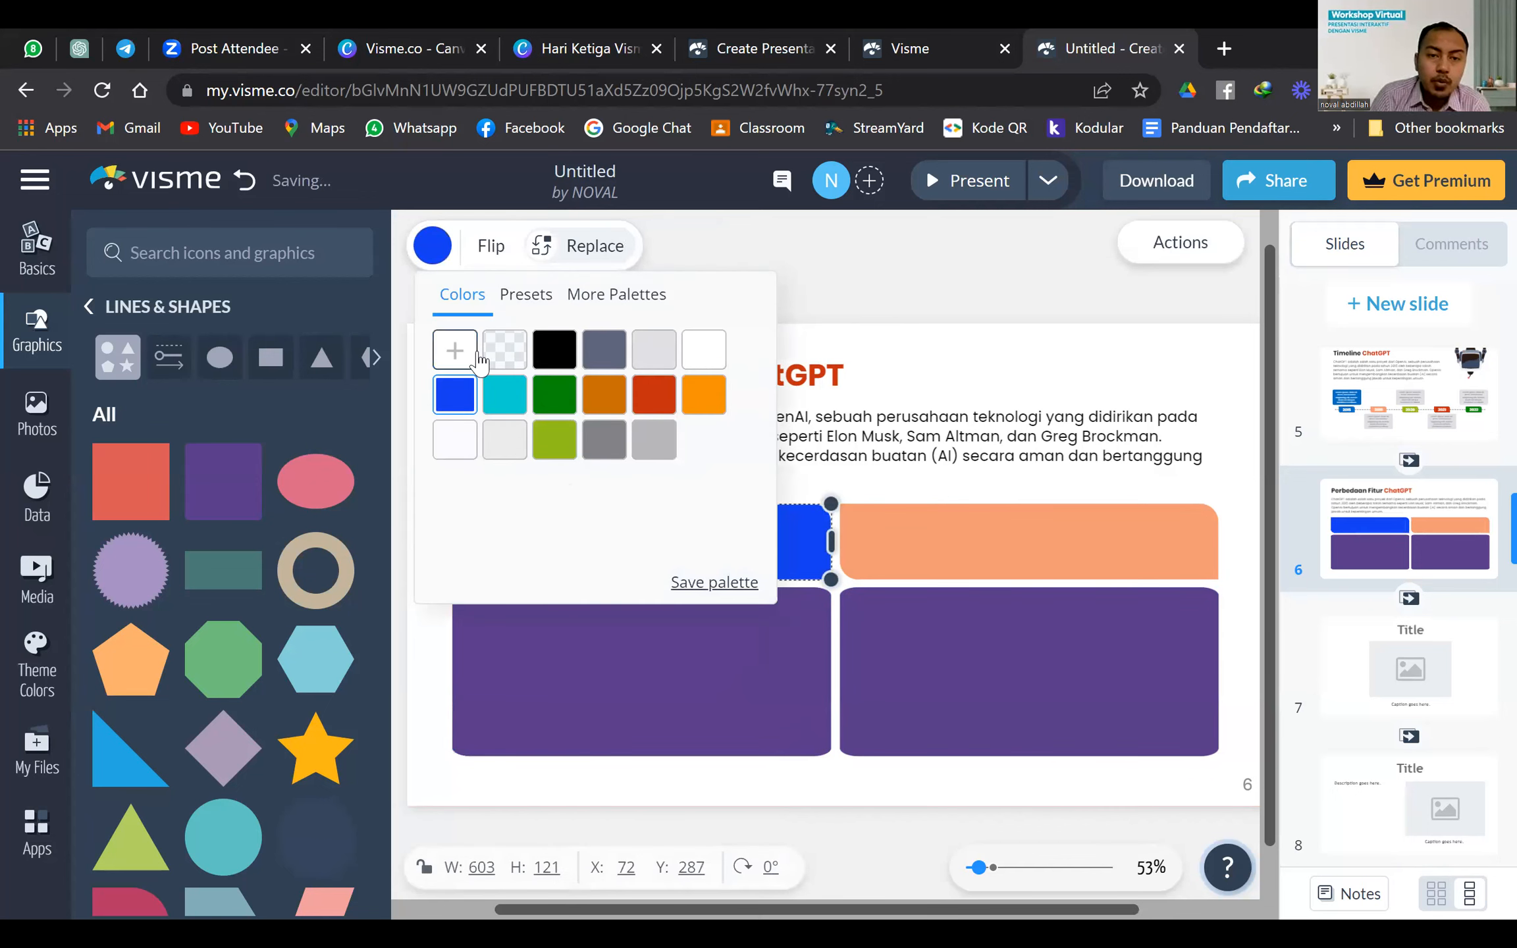
left_click(455, 351)
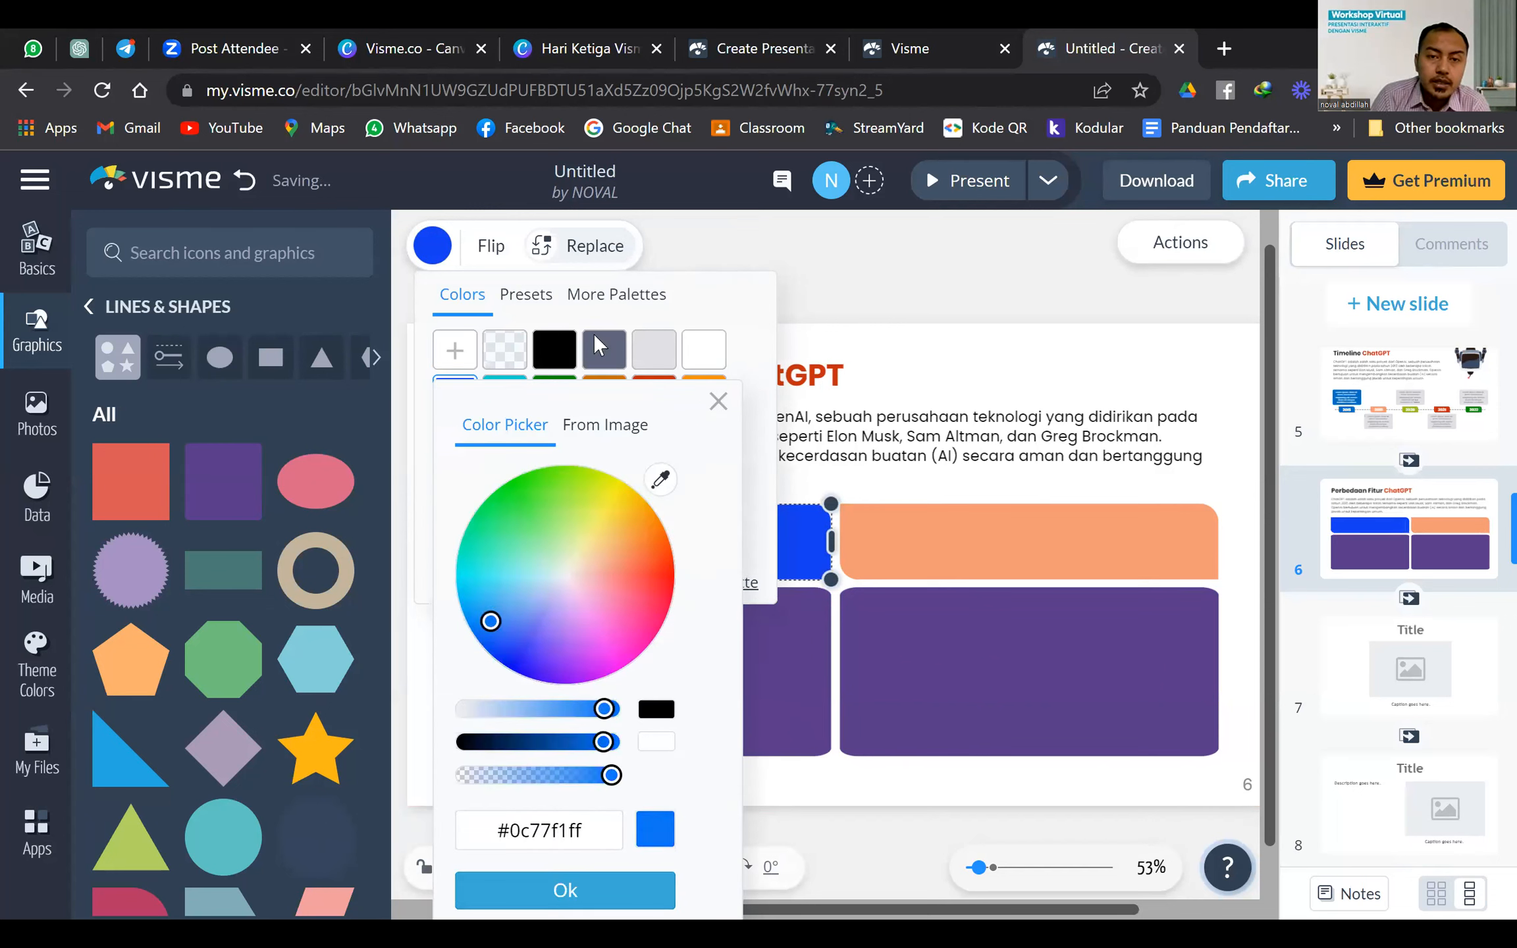
left_click(723, 349)
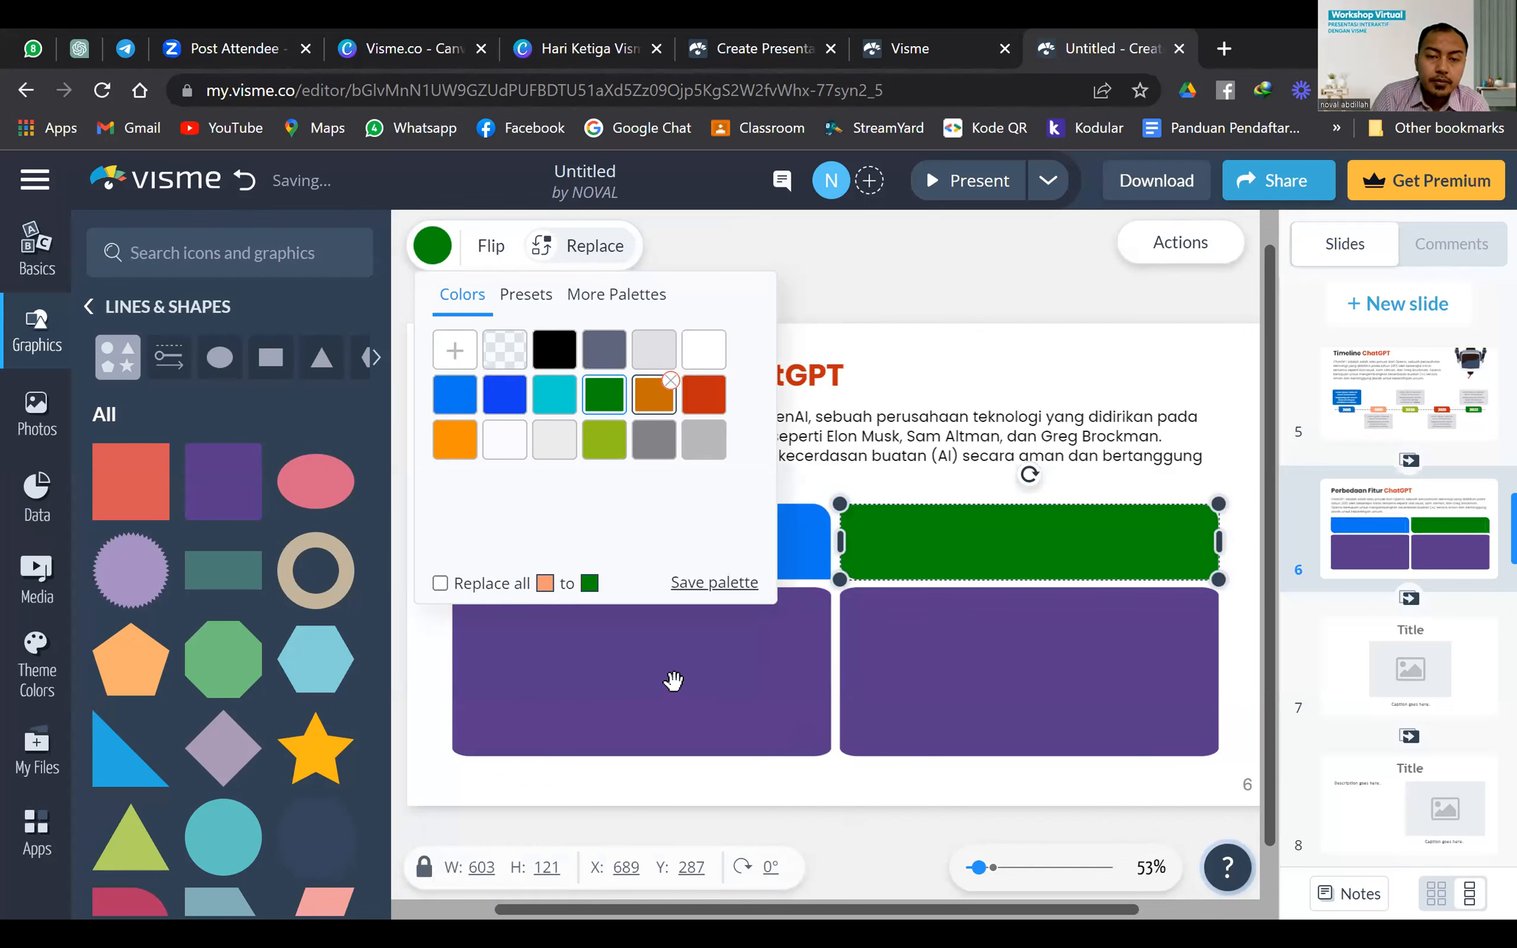
Fill the purple box beneath the blue bar with the same bright blue
left_click(434, 256)
left_click(456, 395)
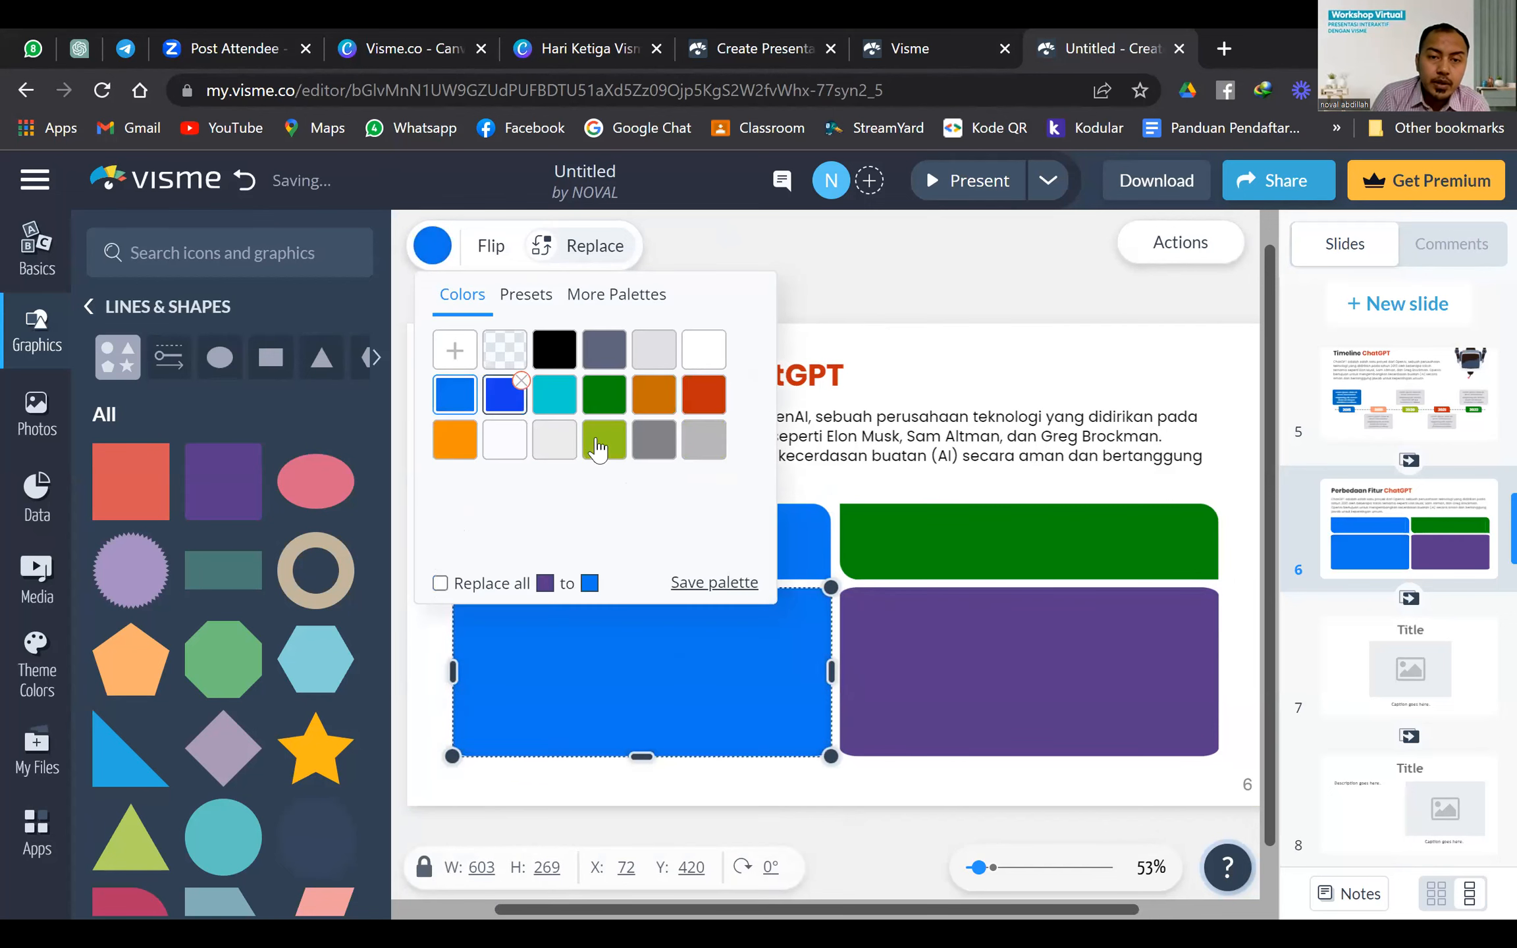
left_click(687, 691)
Lighten the box beneath the blue bar to the pale blue custom color #d2e5f1
left_click(432, 251)
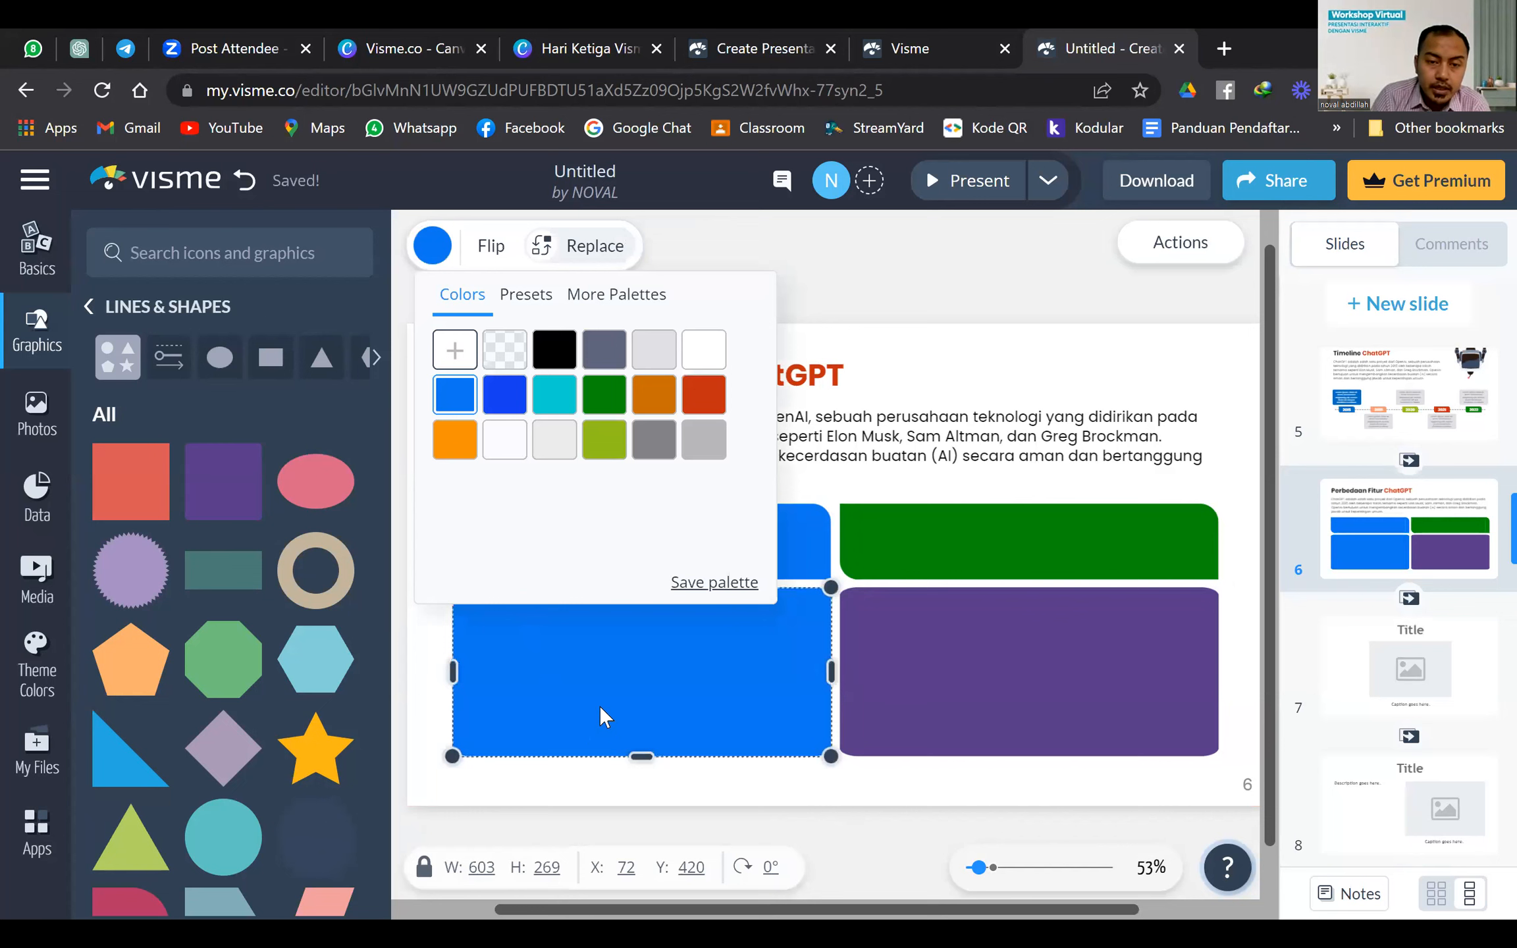
left_click_drag(482, 710, 626, 727)
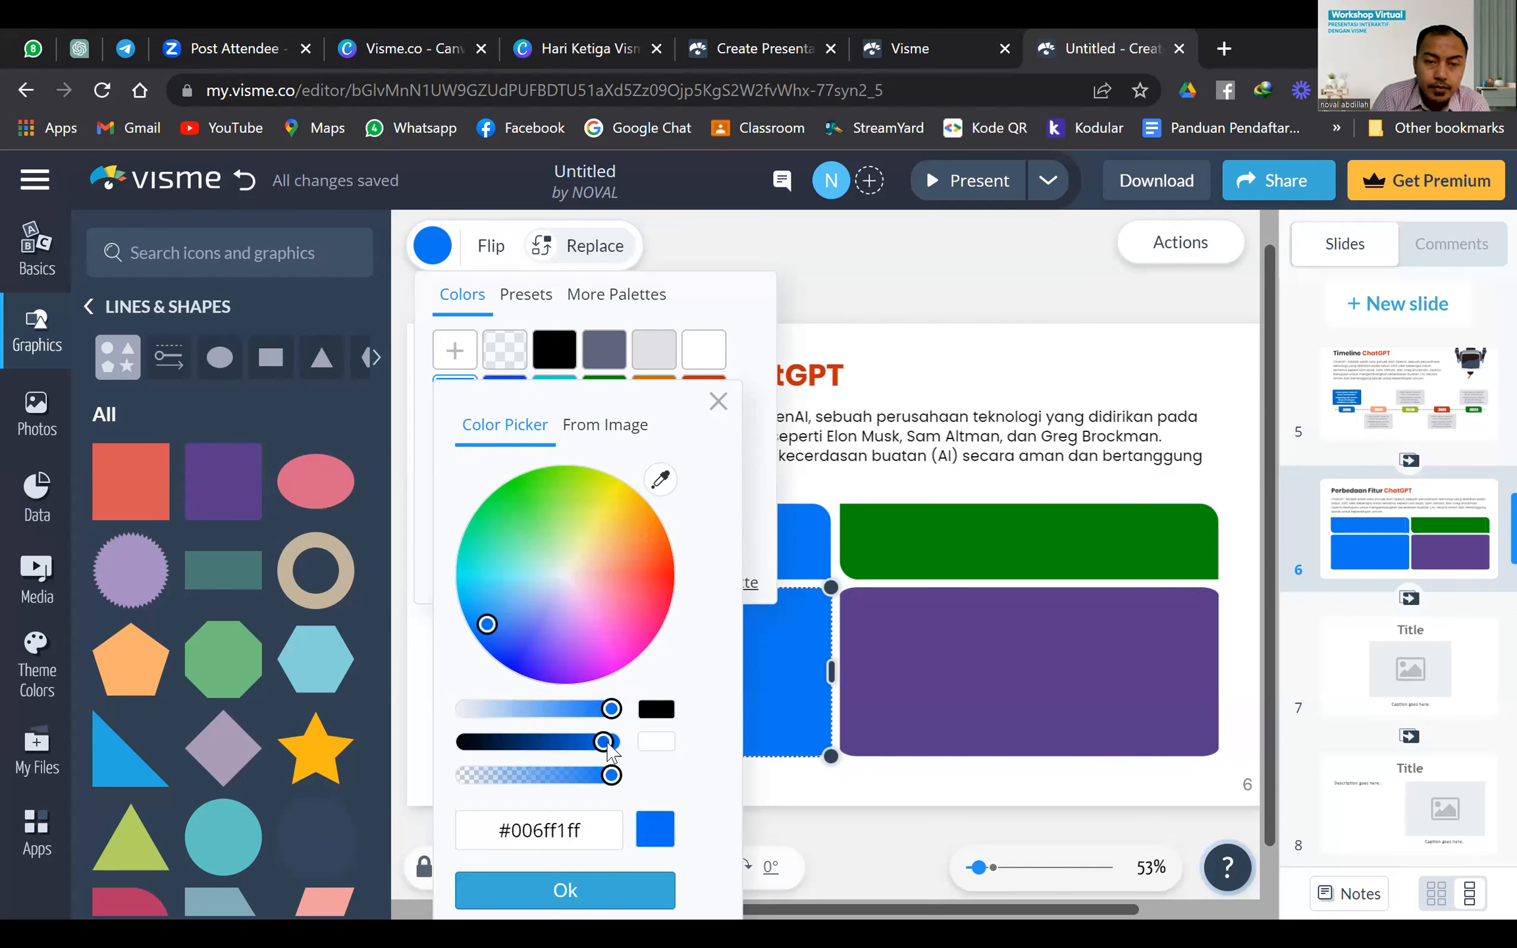
left_click(564, 589)
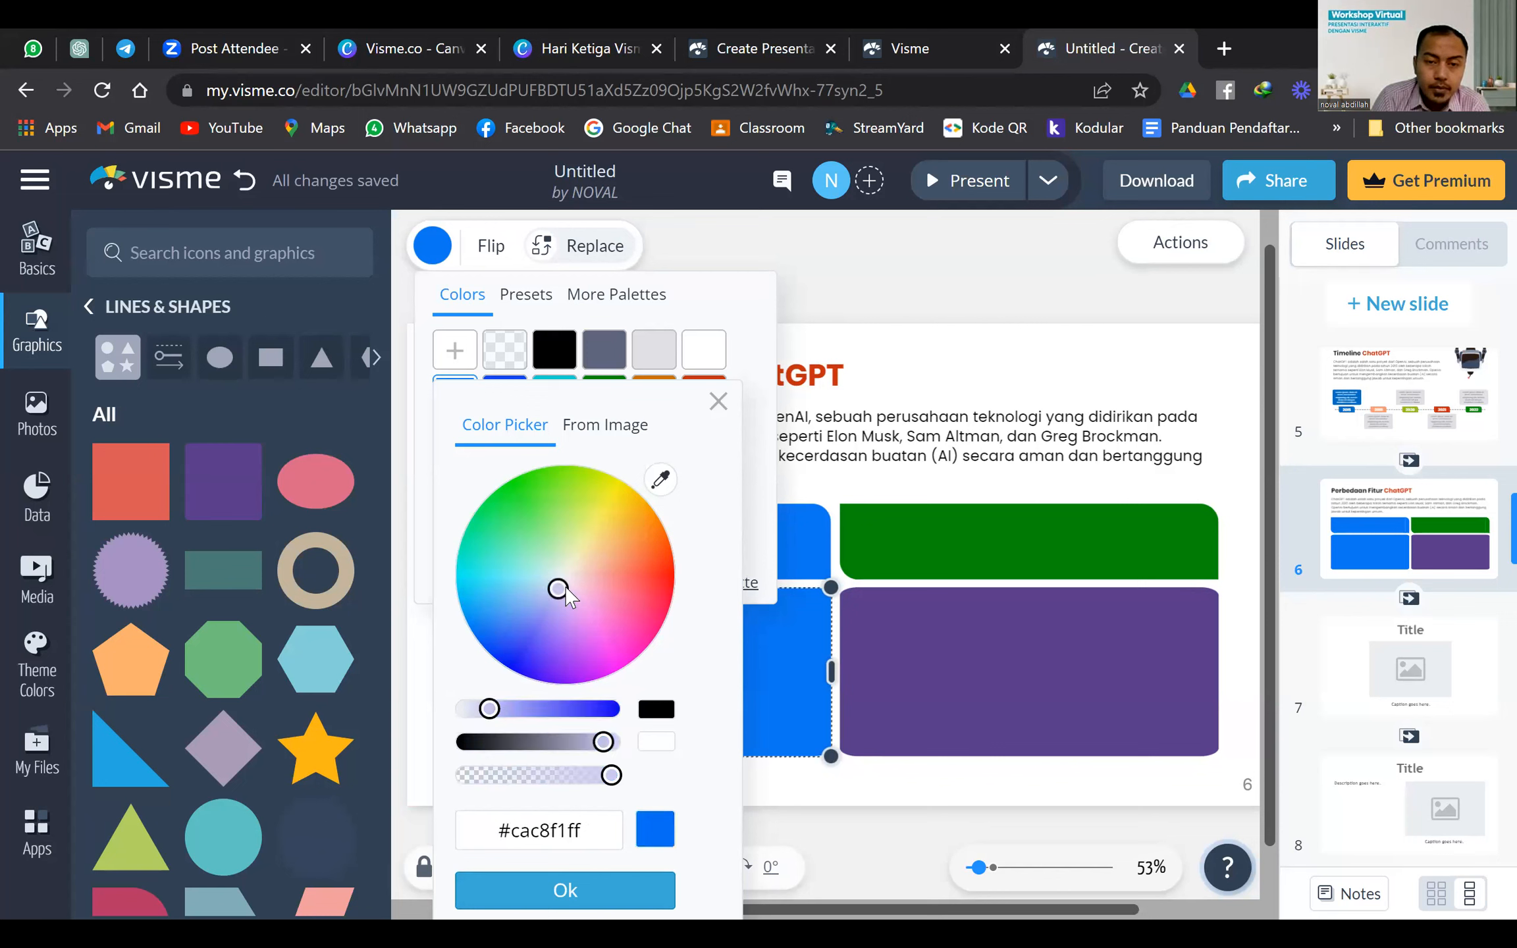
left_click(564, 587)
left_click(500, 631)
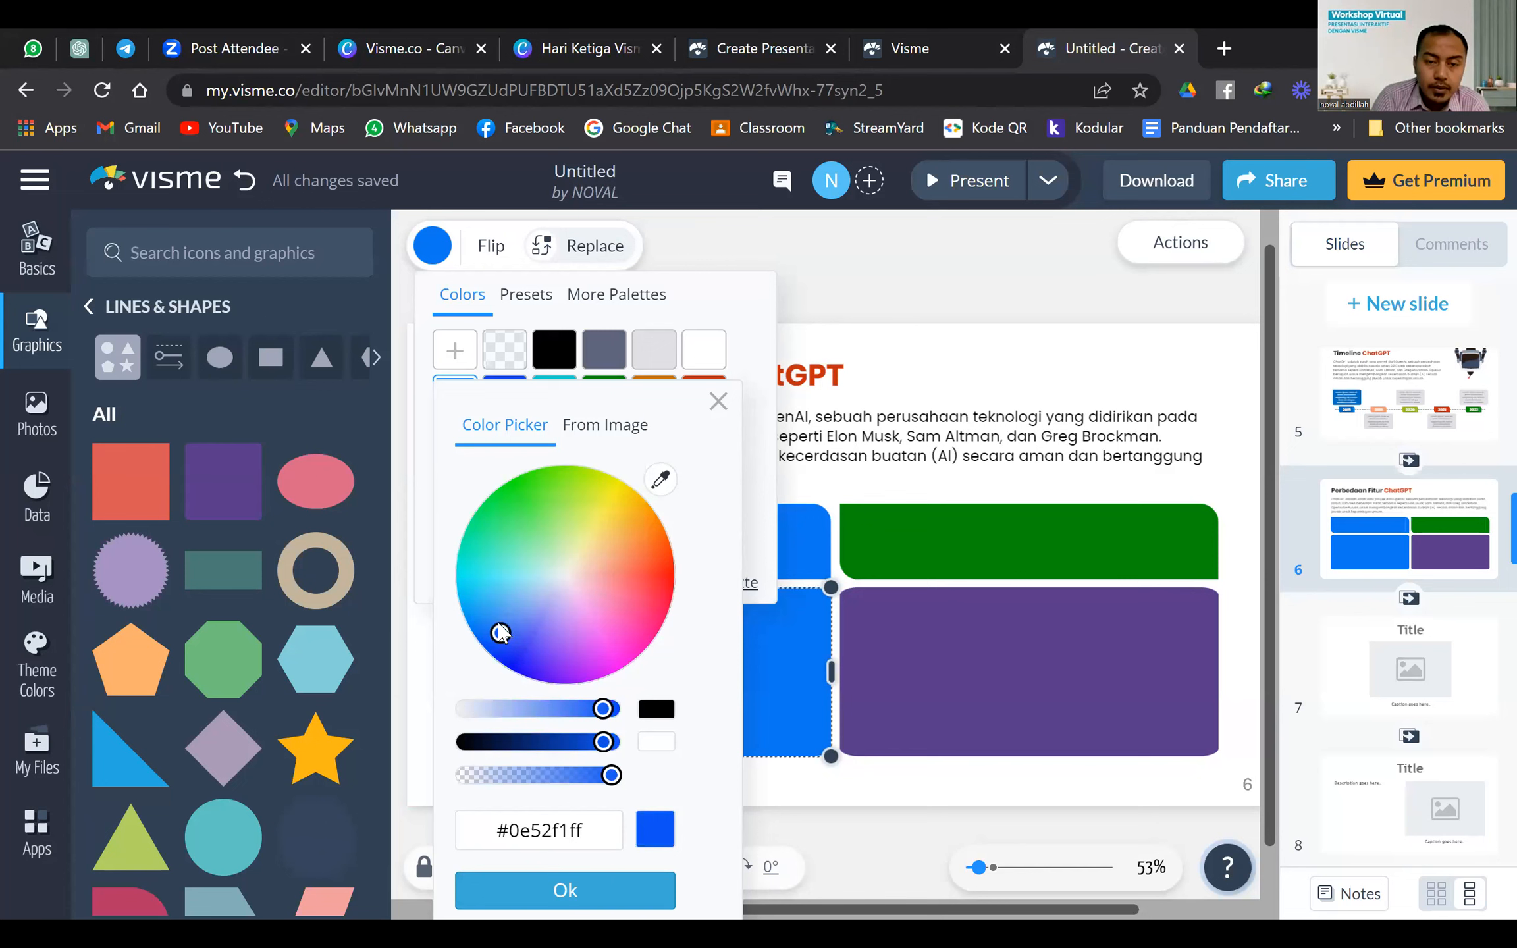
left_click(499, 622)
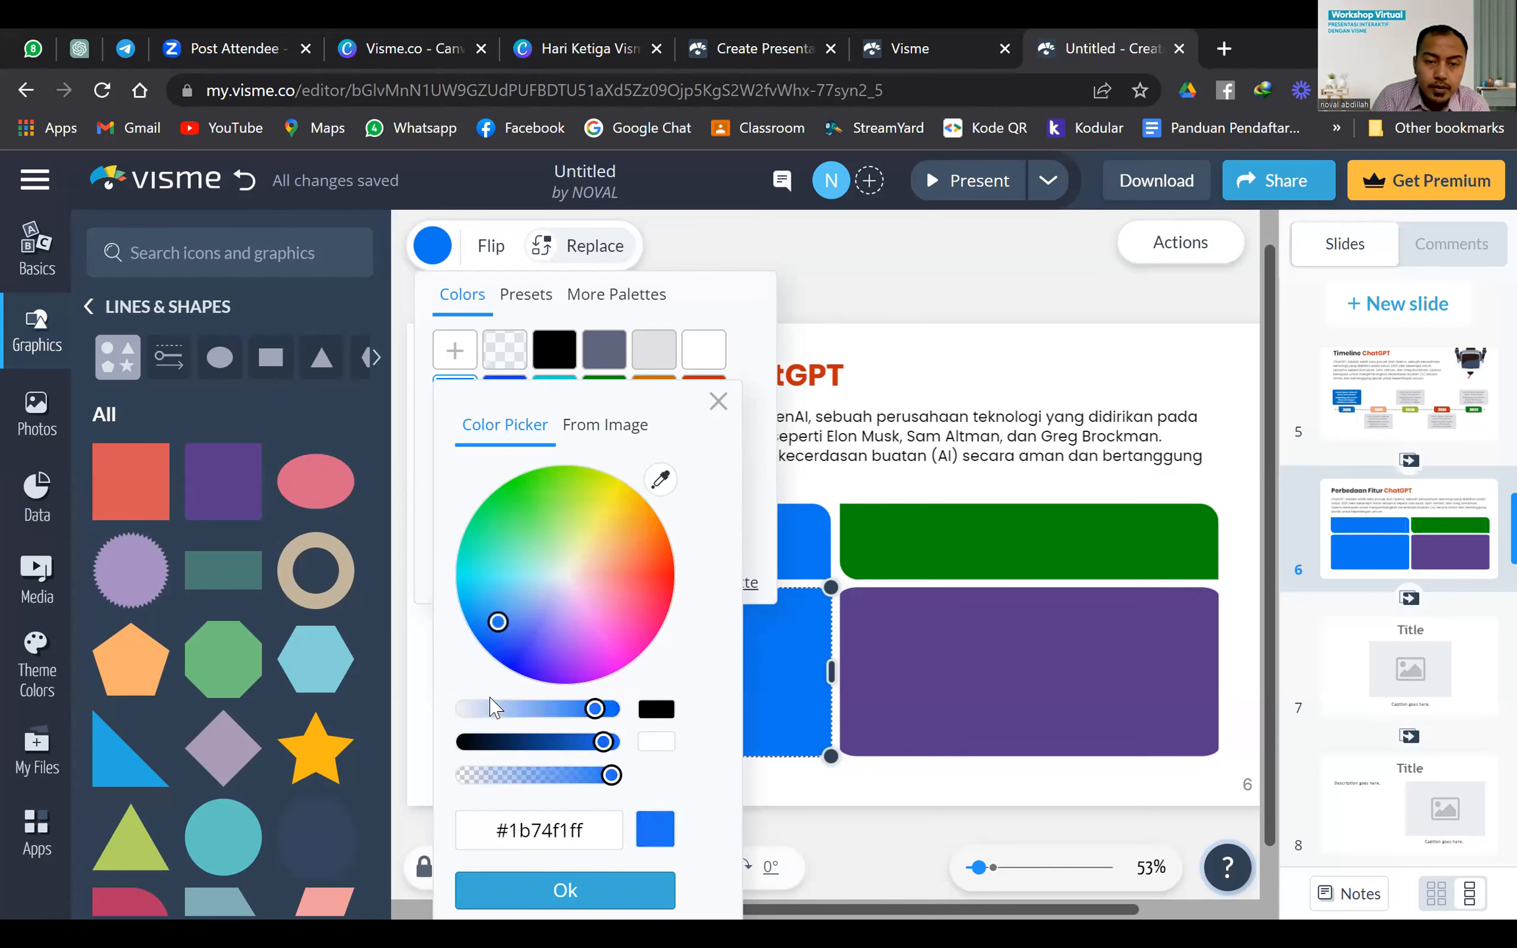
left_click_drag(593, 712, 493, 710)
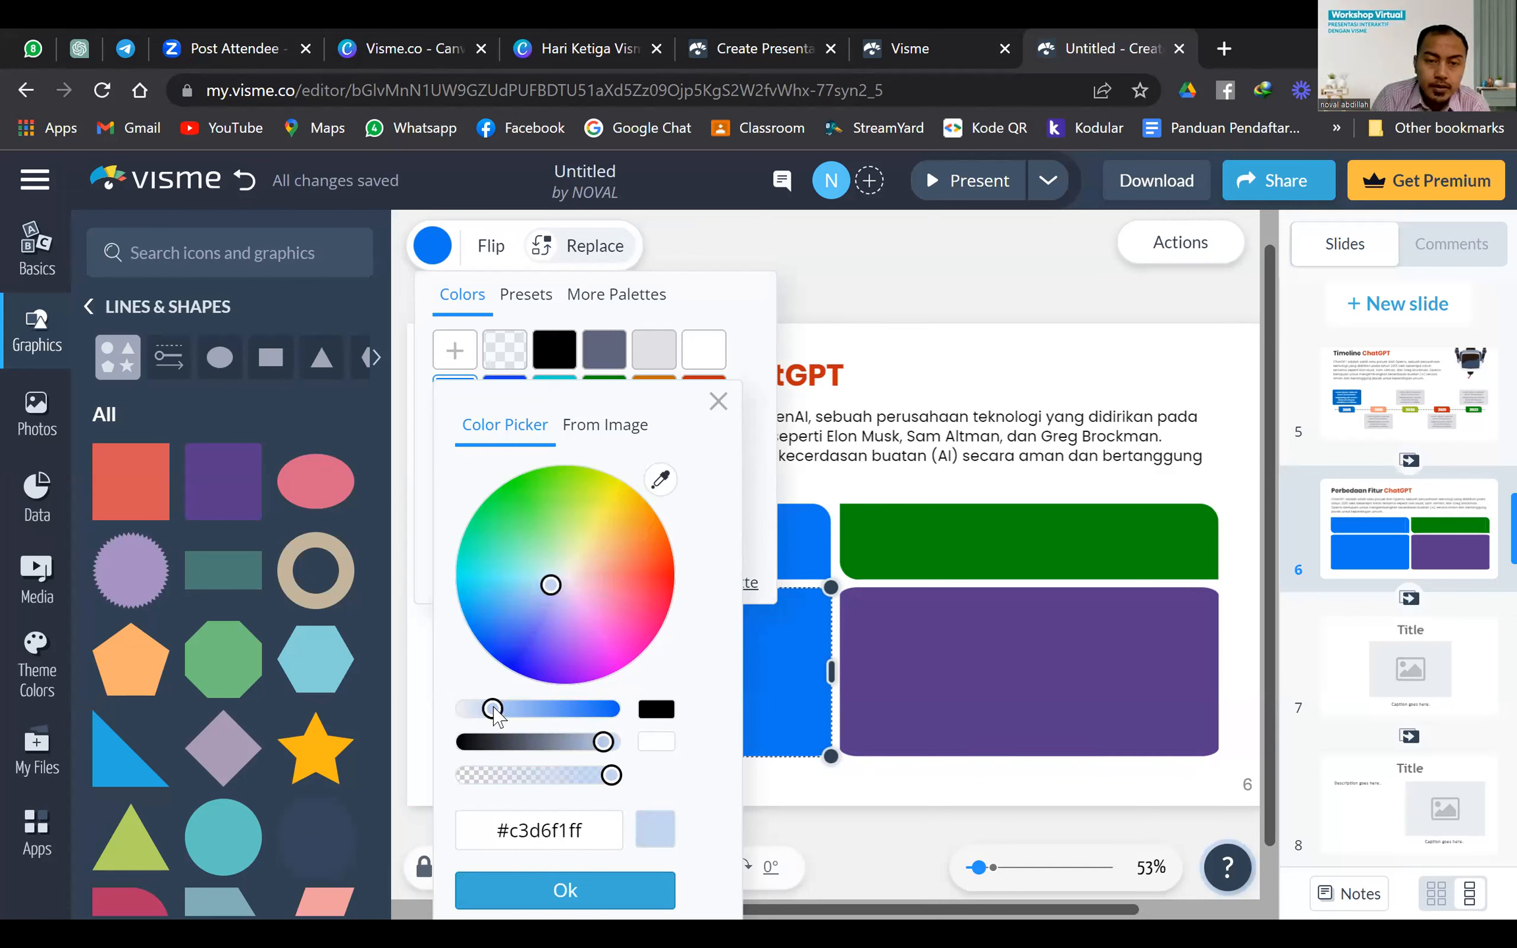
mouse_move(548, 590)
left_mouse_down()
mouse_move(550, 606)
mouse_move(522, 611)
mouse_move(549, 578)
mouse_move(543, 591)
left_mouse_up()
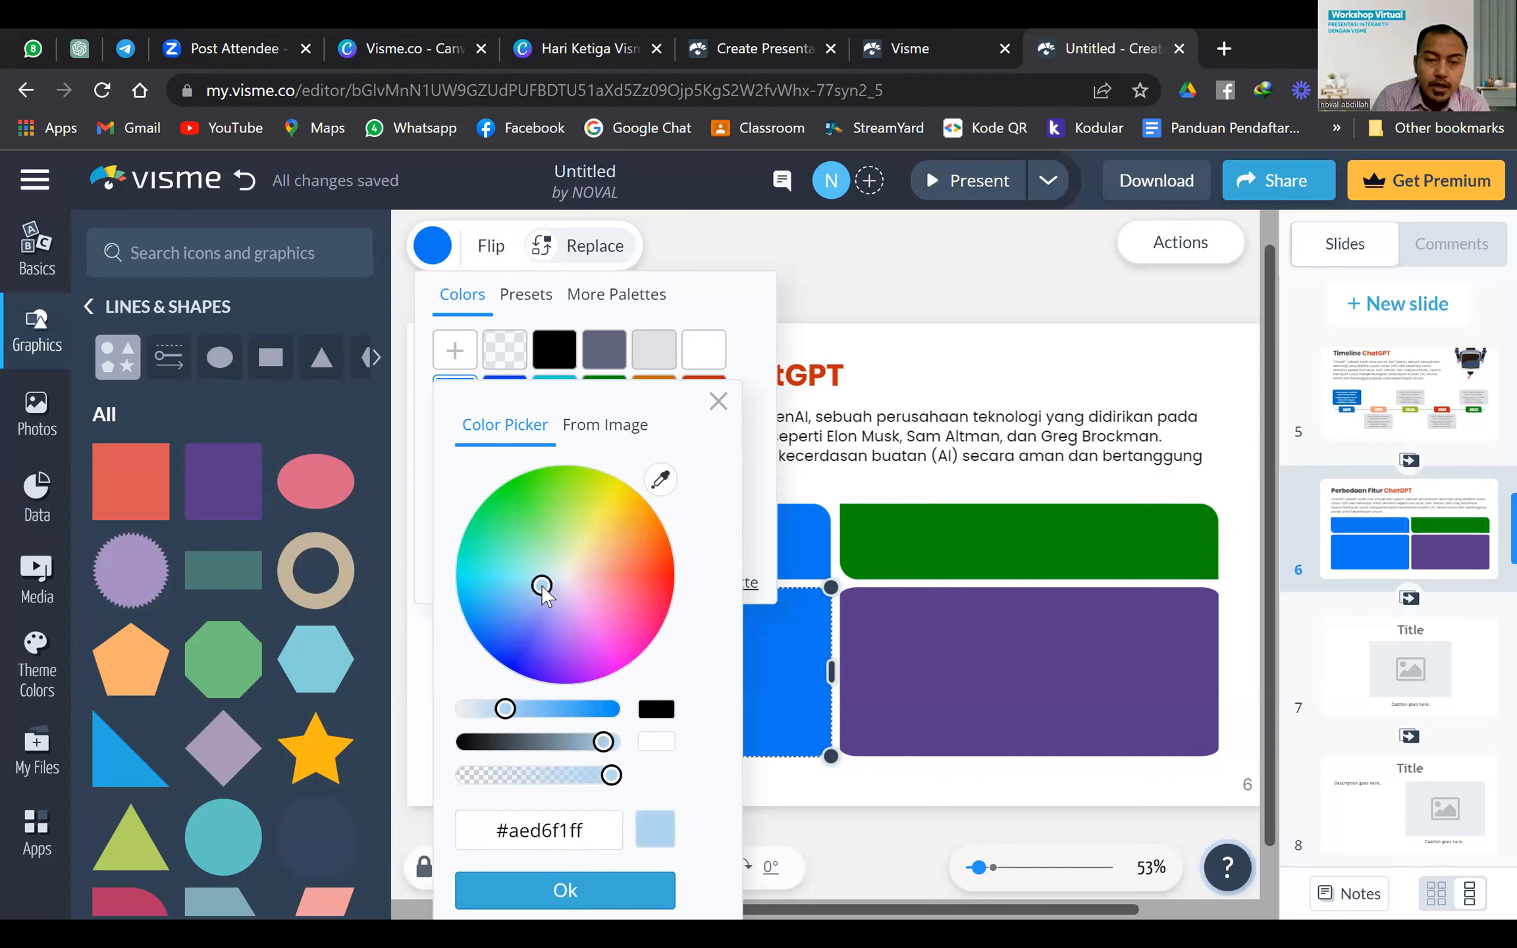
left_click_drag(504, 710, 484, 710)
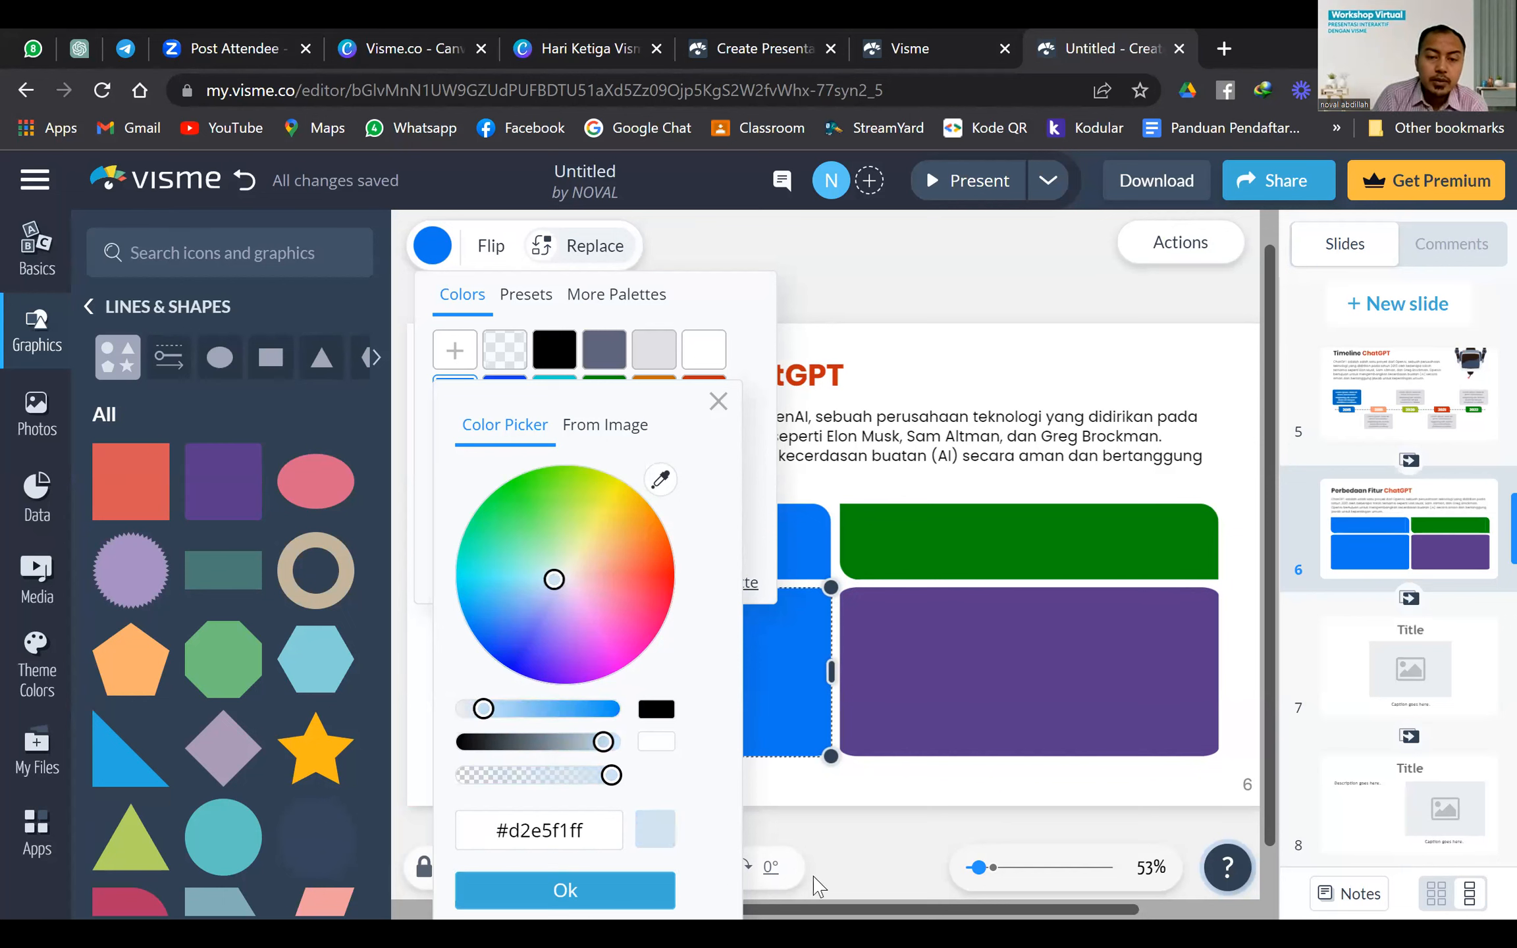
left_click(639, 896)
left_click(809, 803)
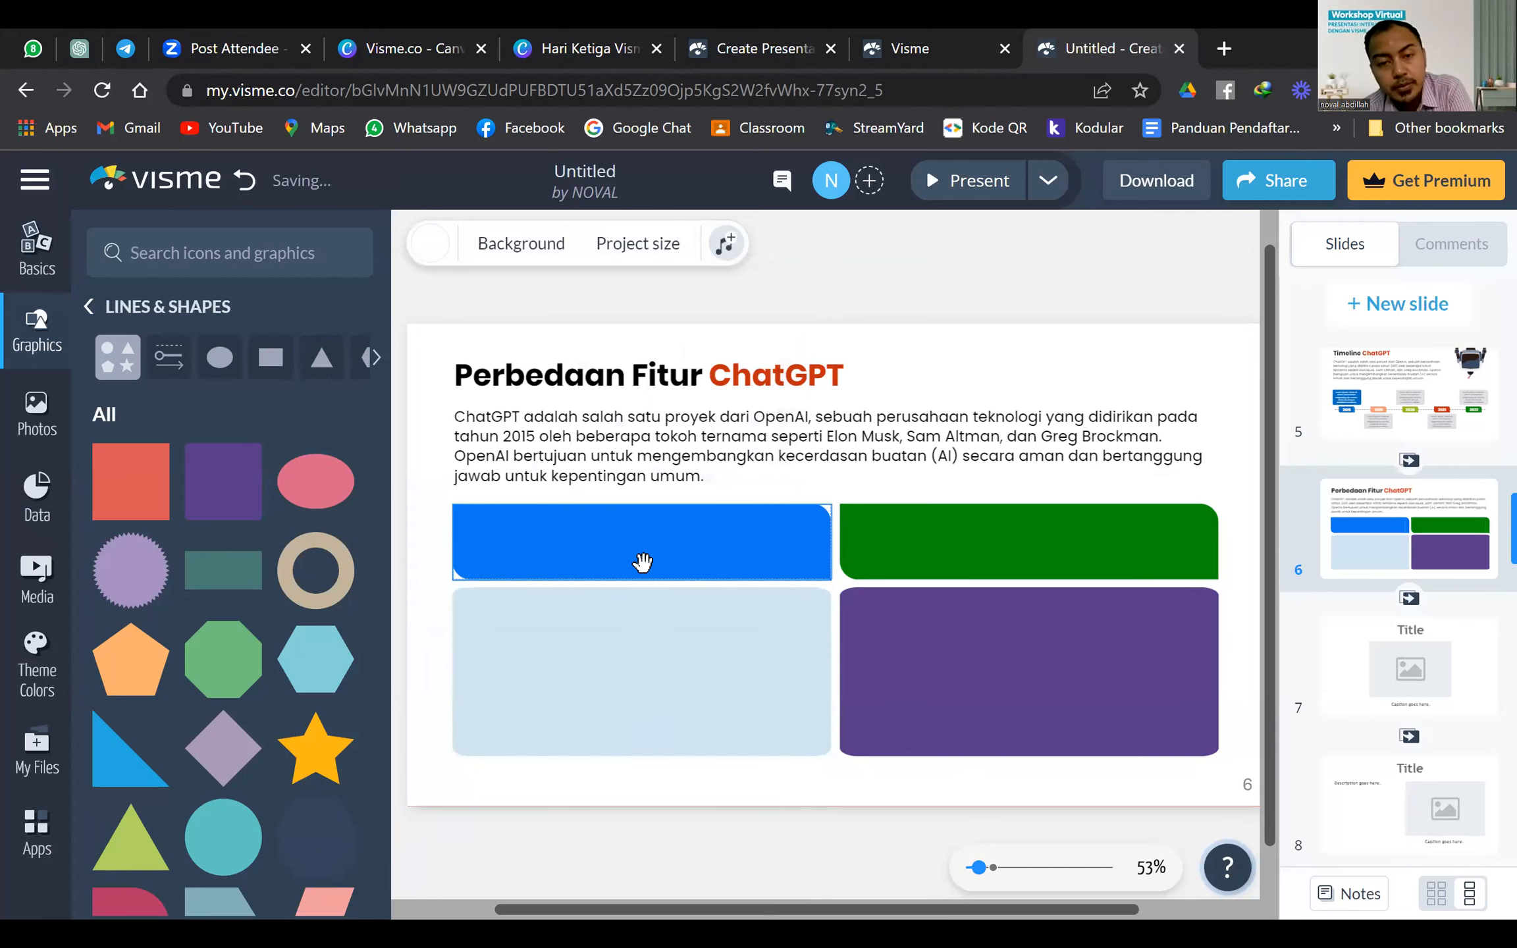
Fill the purple box beneath the green bar with the palette's olive green
left_click(1175, 654)
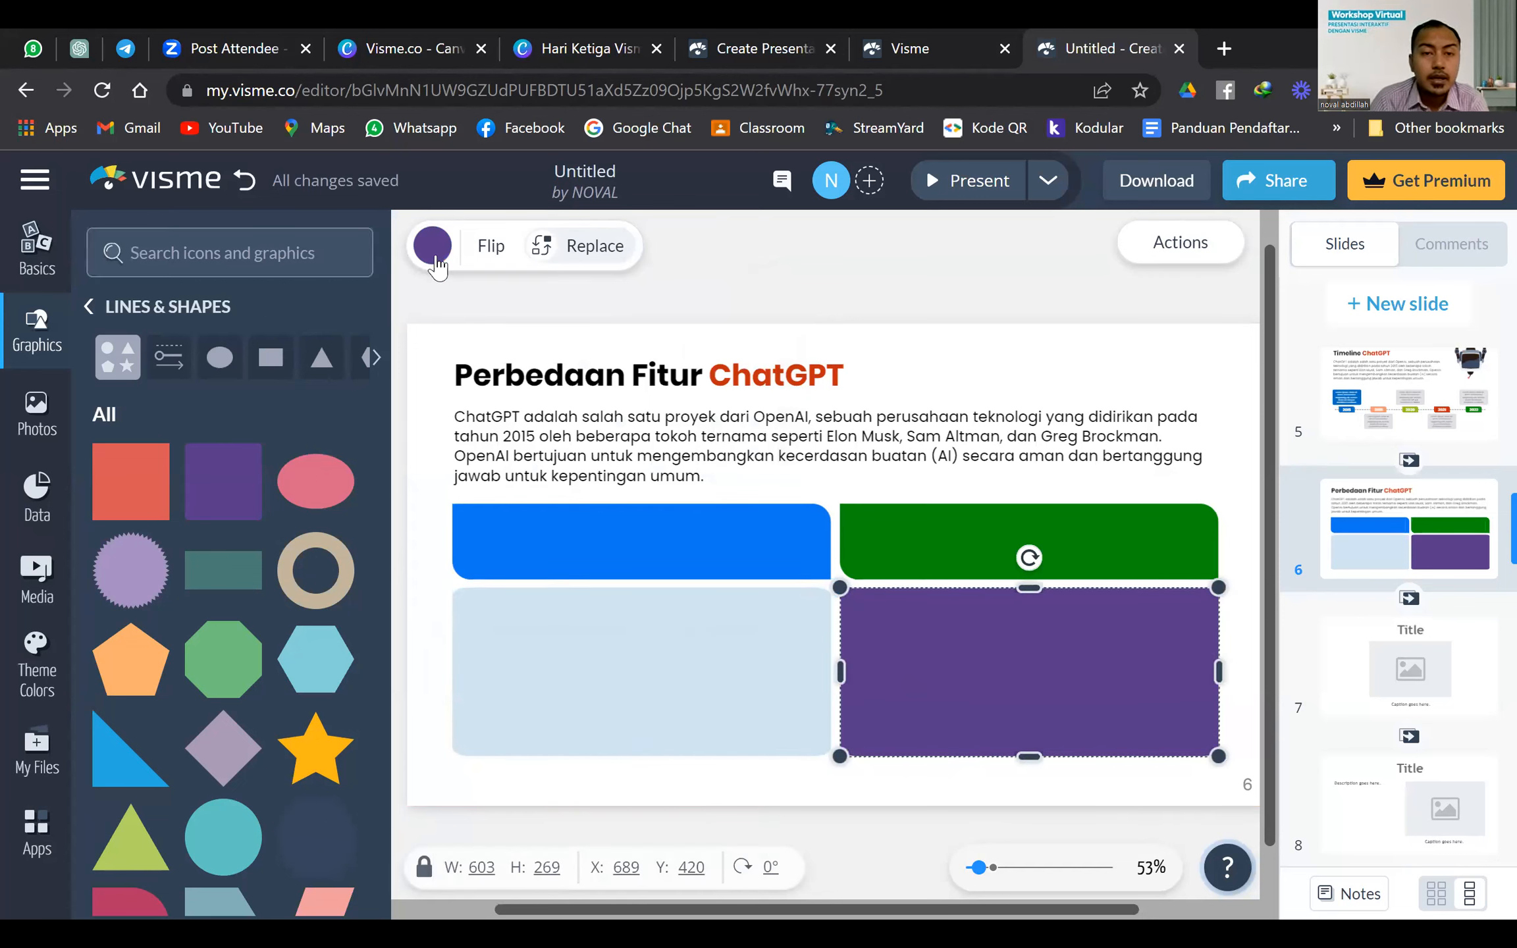
left_click(432, 246)
left_click(715, 453)
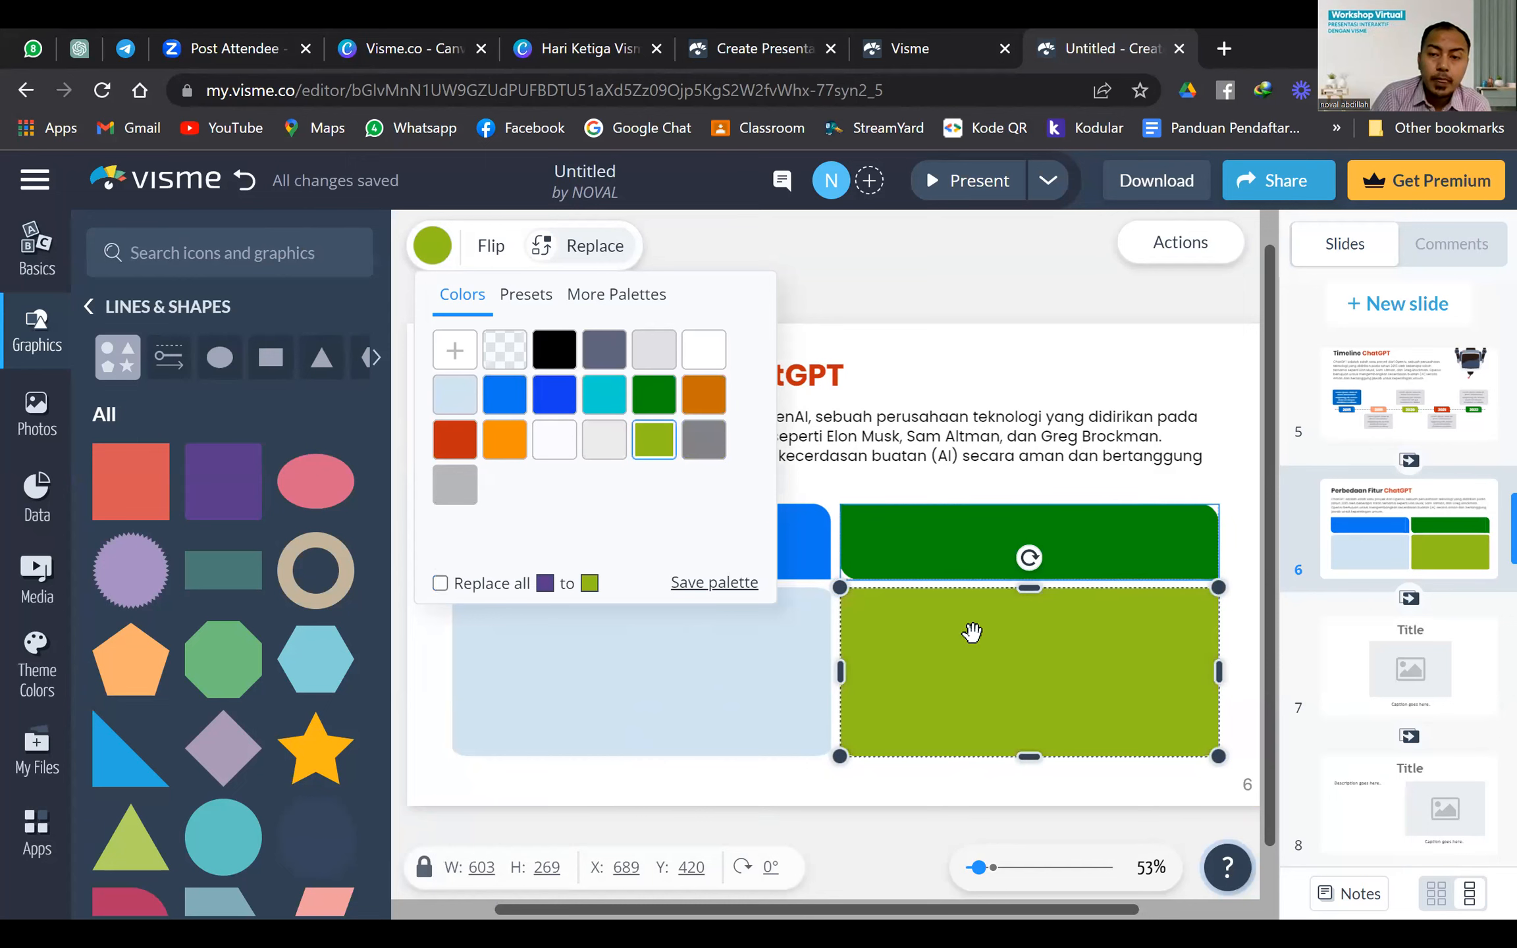
left_click(1083, 405)
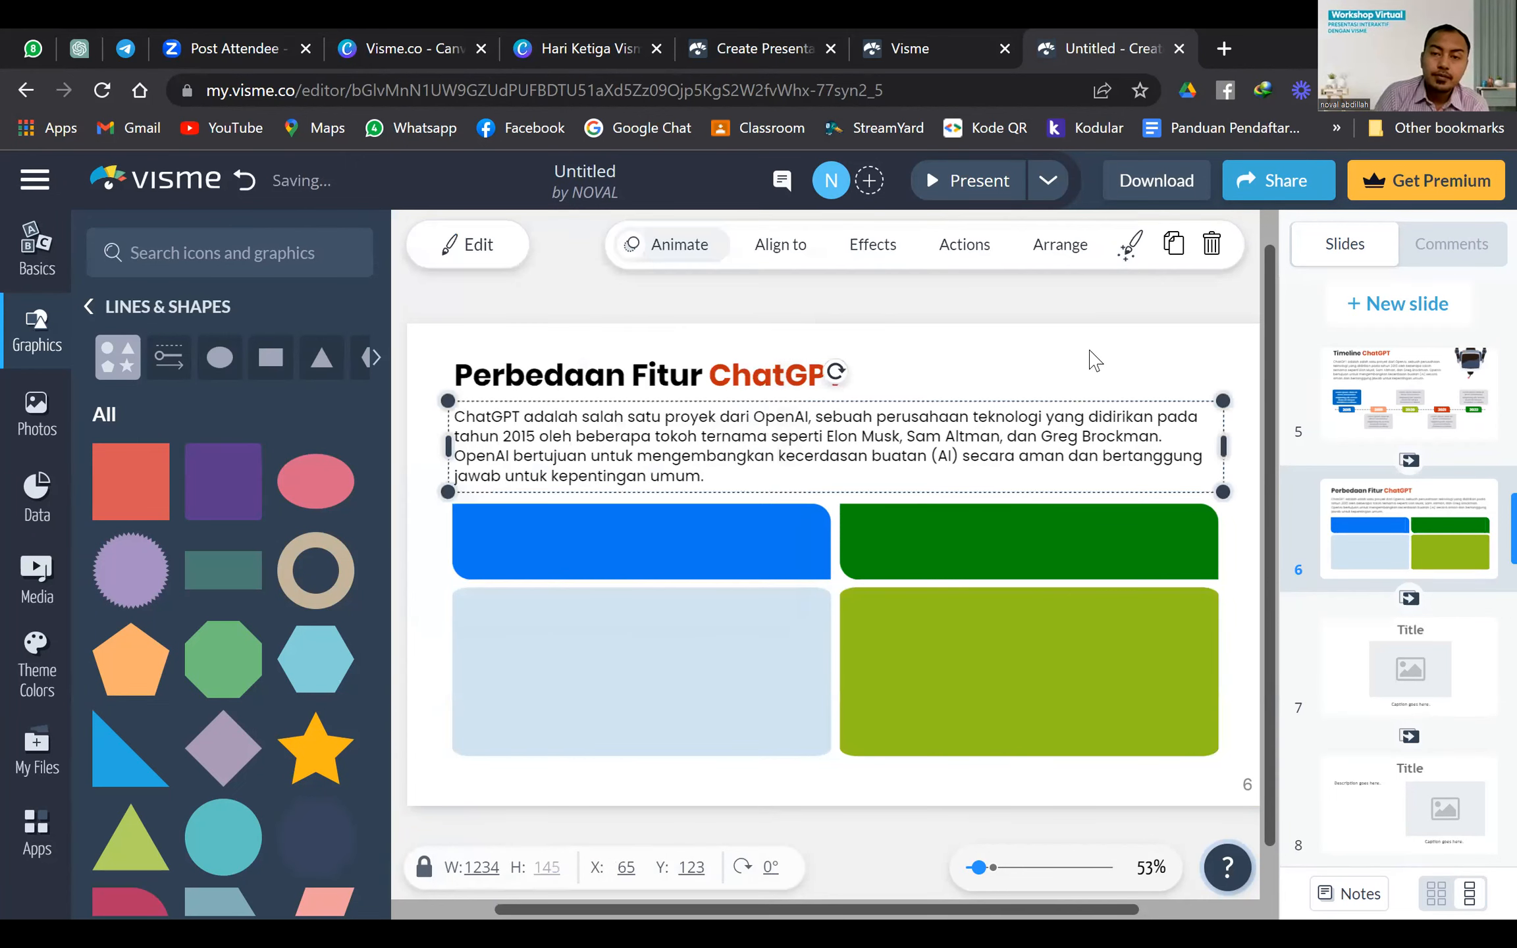
Recolor the box beneath the green bar with the pale green custom color #caf0ca
left_click(1087, 356)
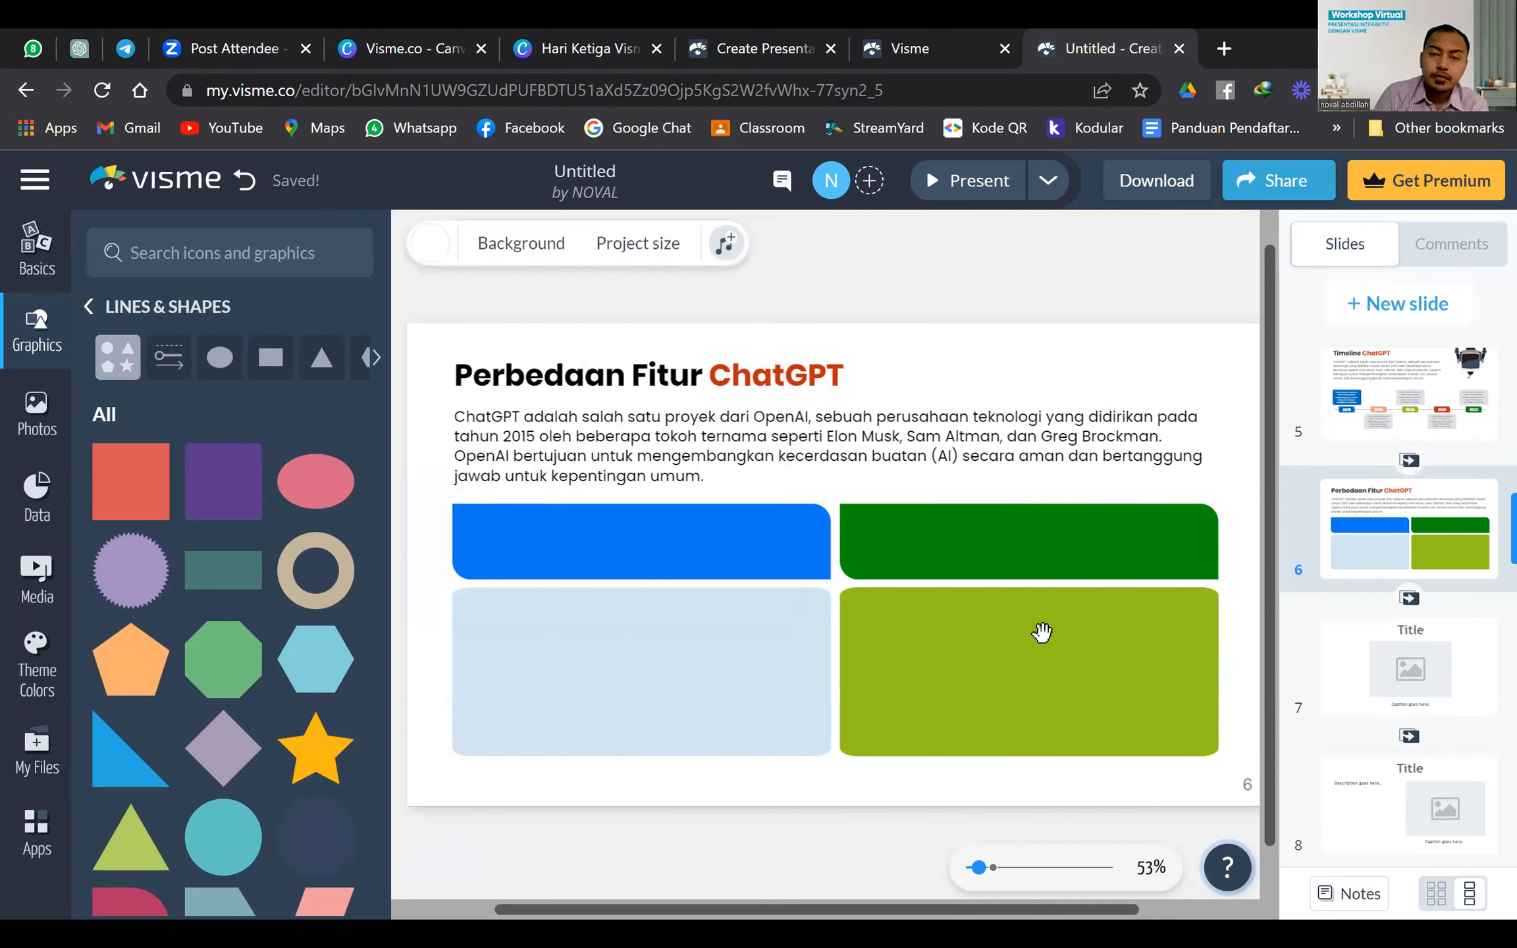
left_click(432, 247)
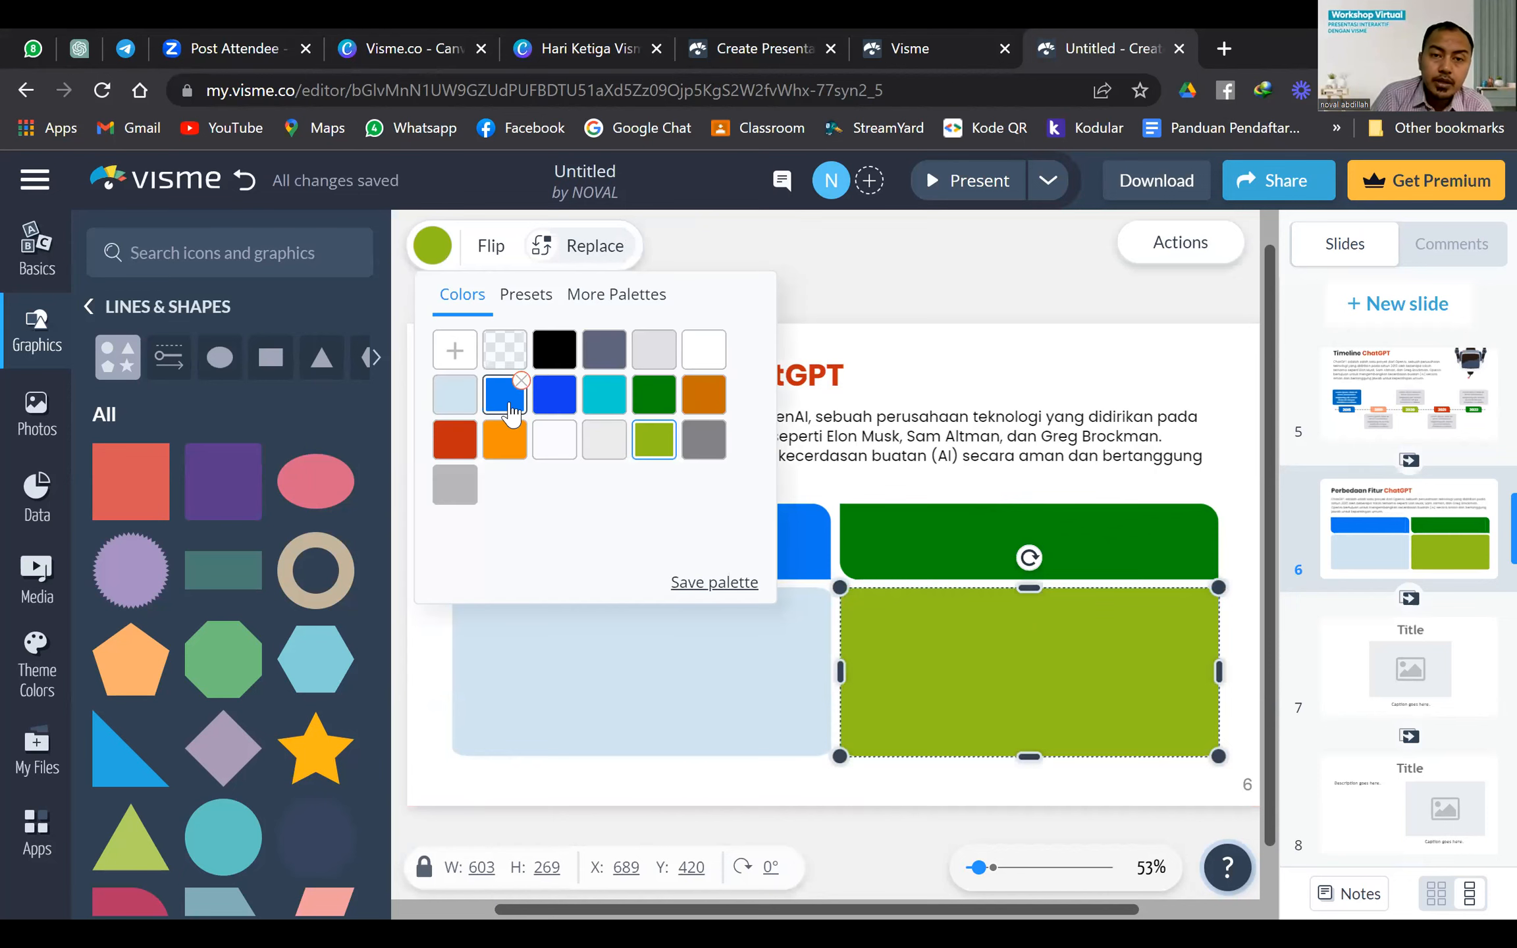
left_click(652, 395)
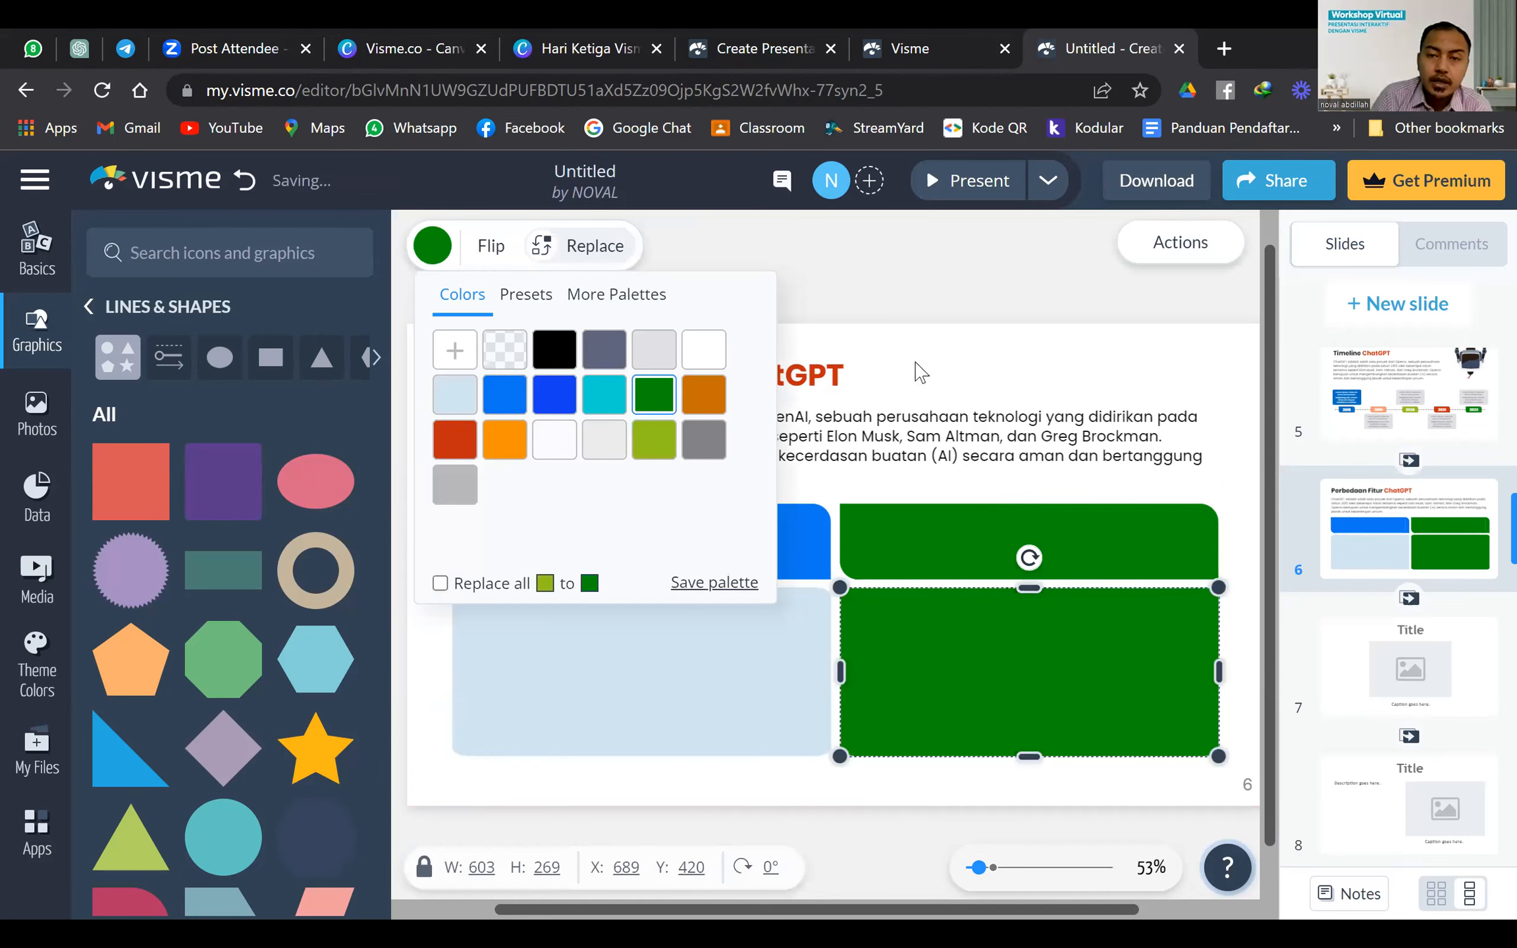
left_click(921, 372)
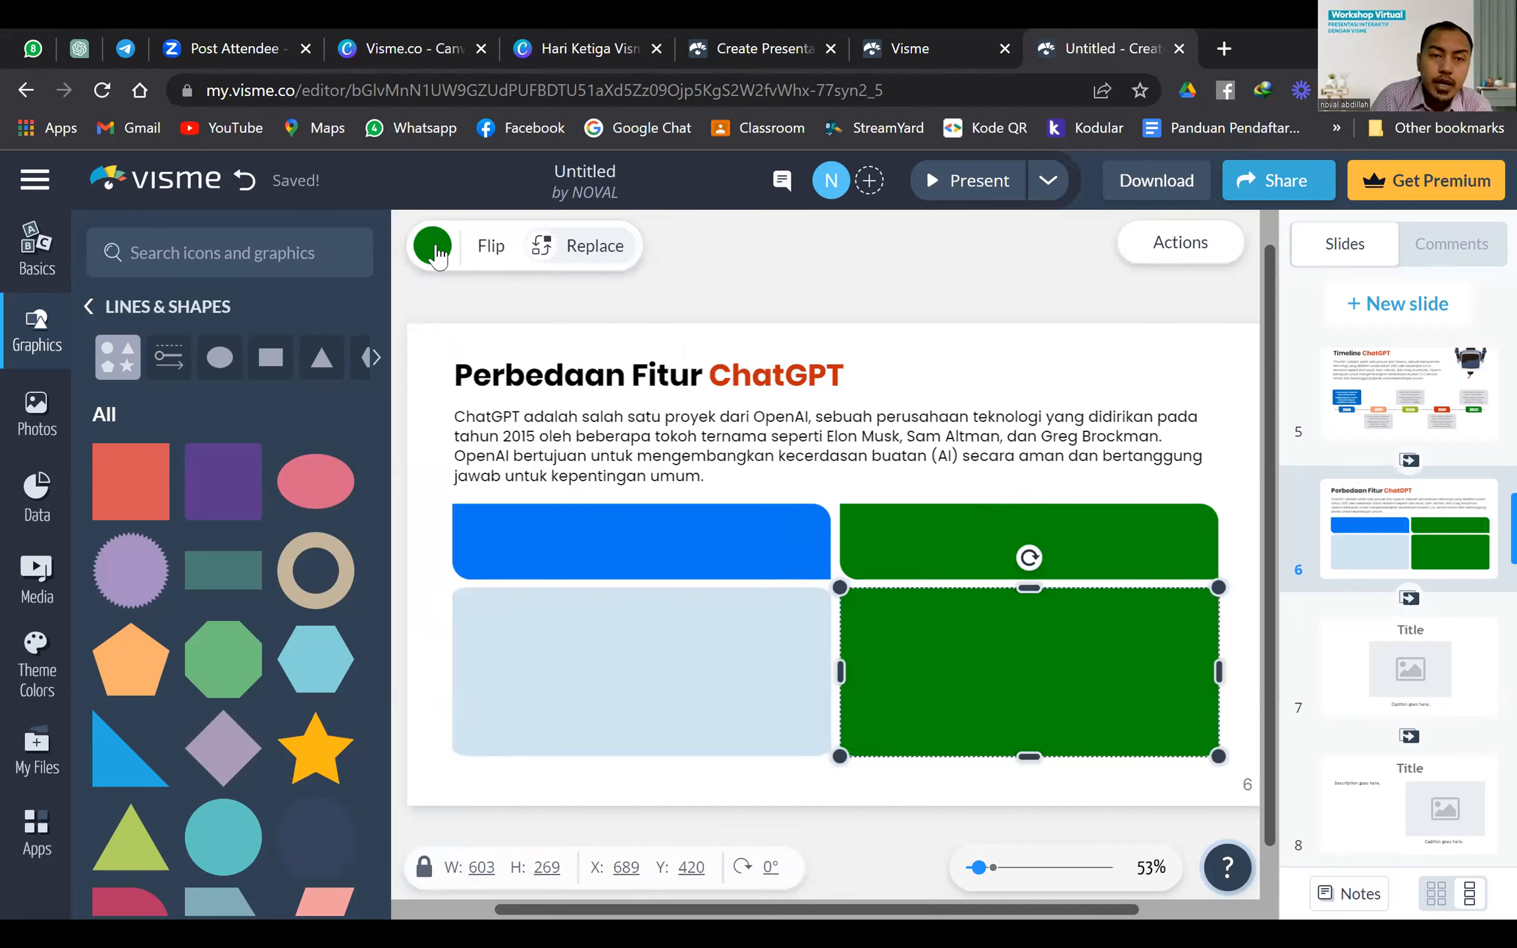
left_click(454, 353)
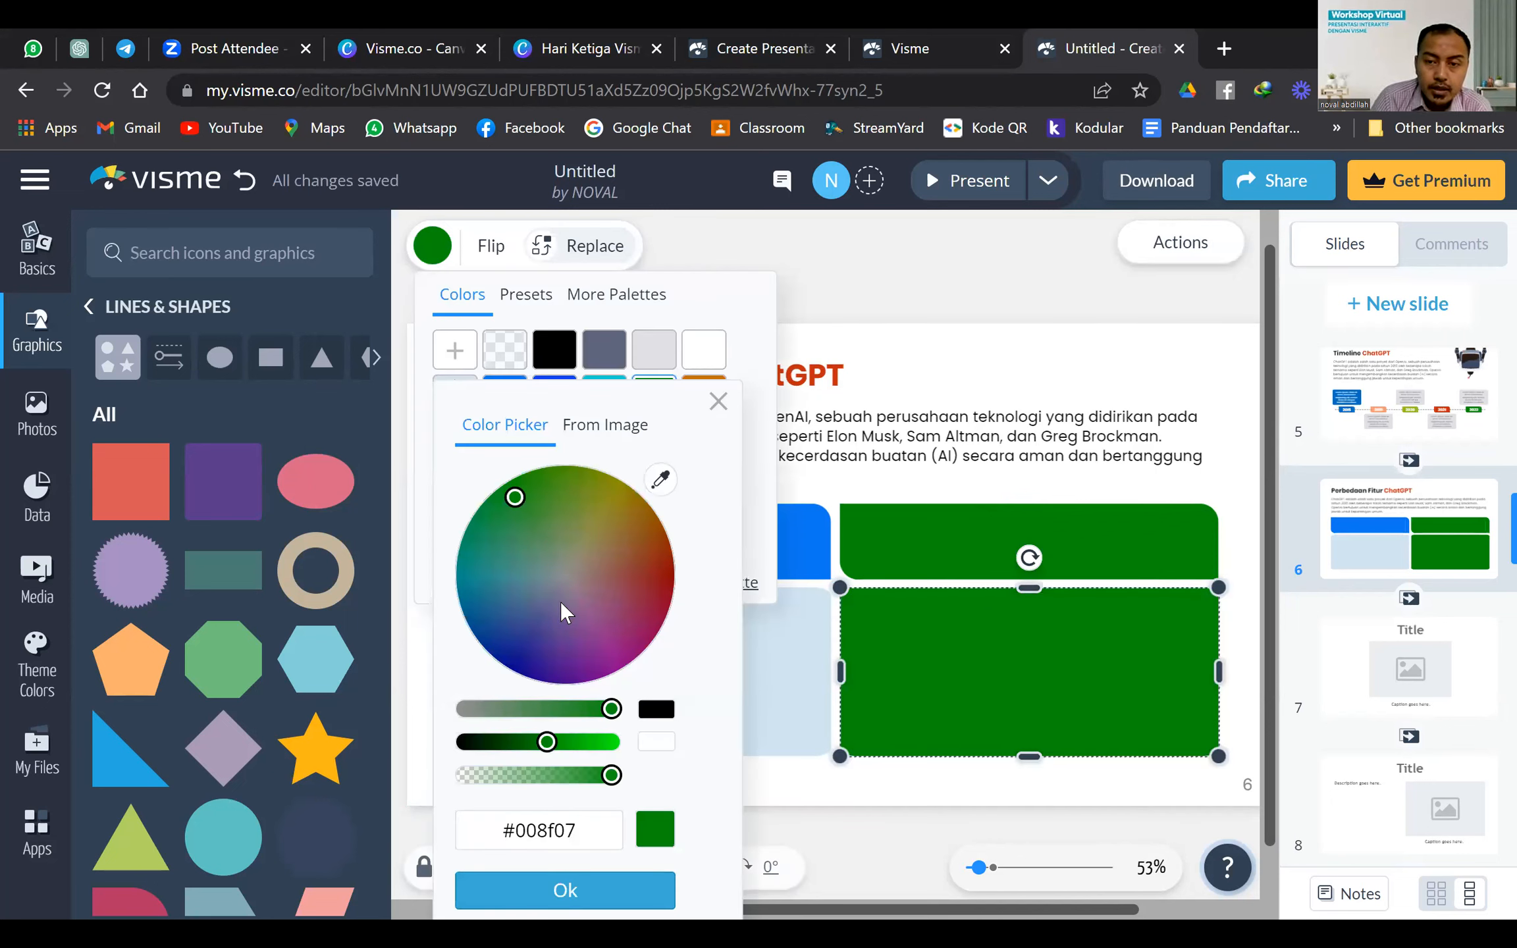
left_click_drag(600, 751, 607, 755)
left_click(603, 742)
mouse_move(488, 729)
left_mouse_down()
mouse_move(470, 727)
mouse_move(488, 731)
left_mouse_up()
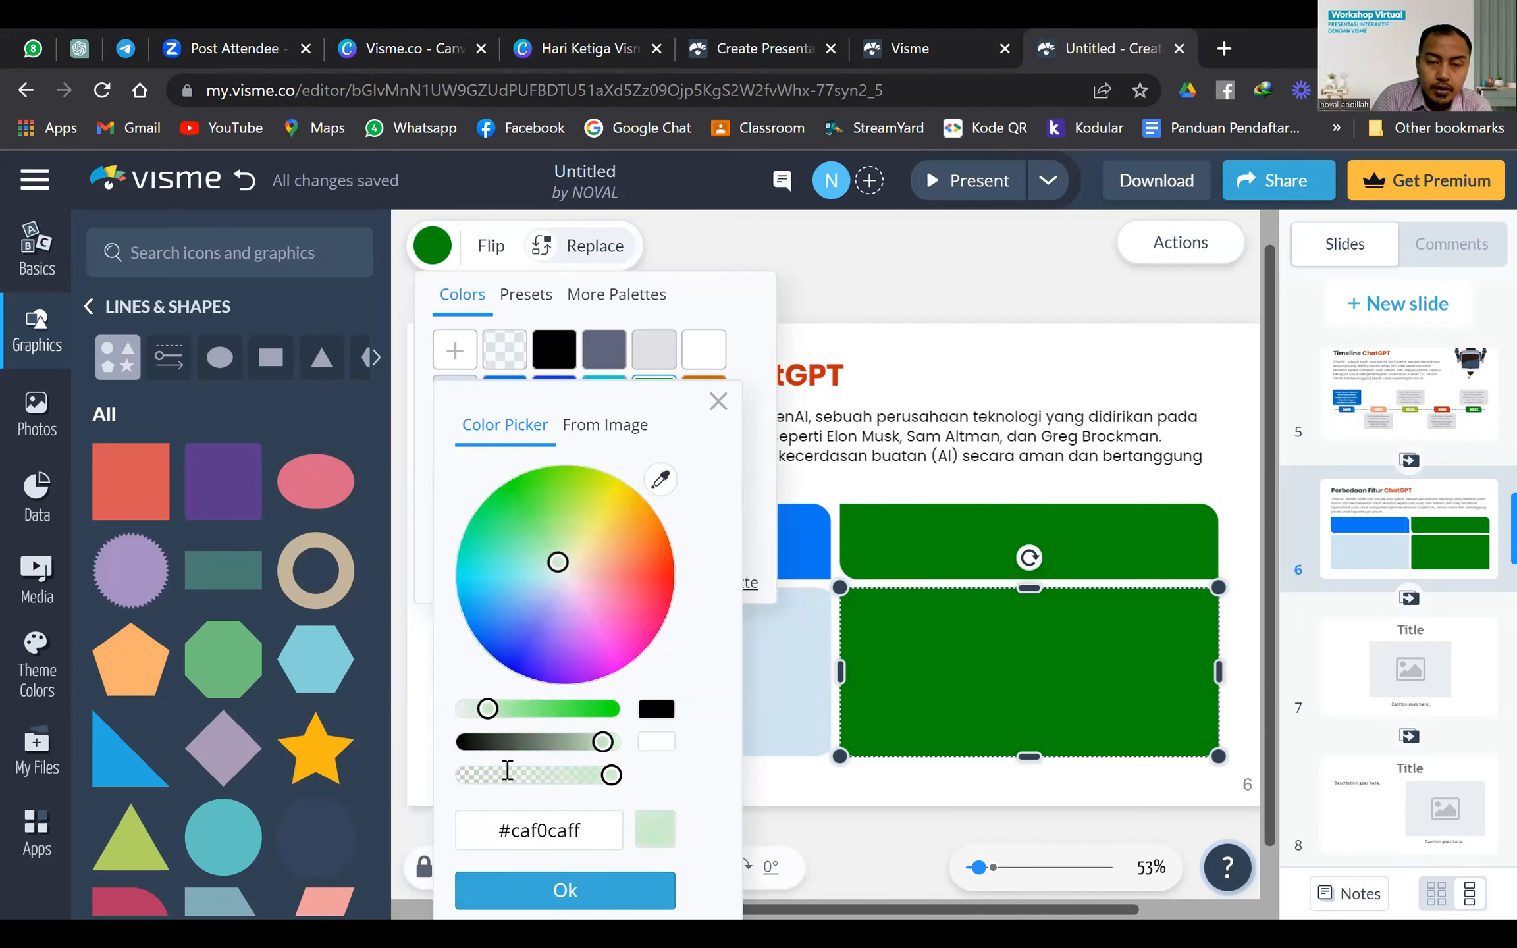
left_click(560, 891)
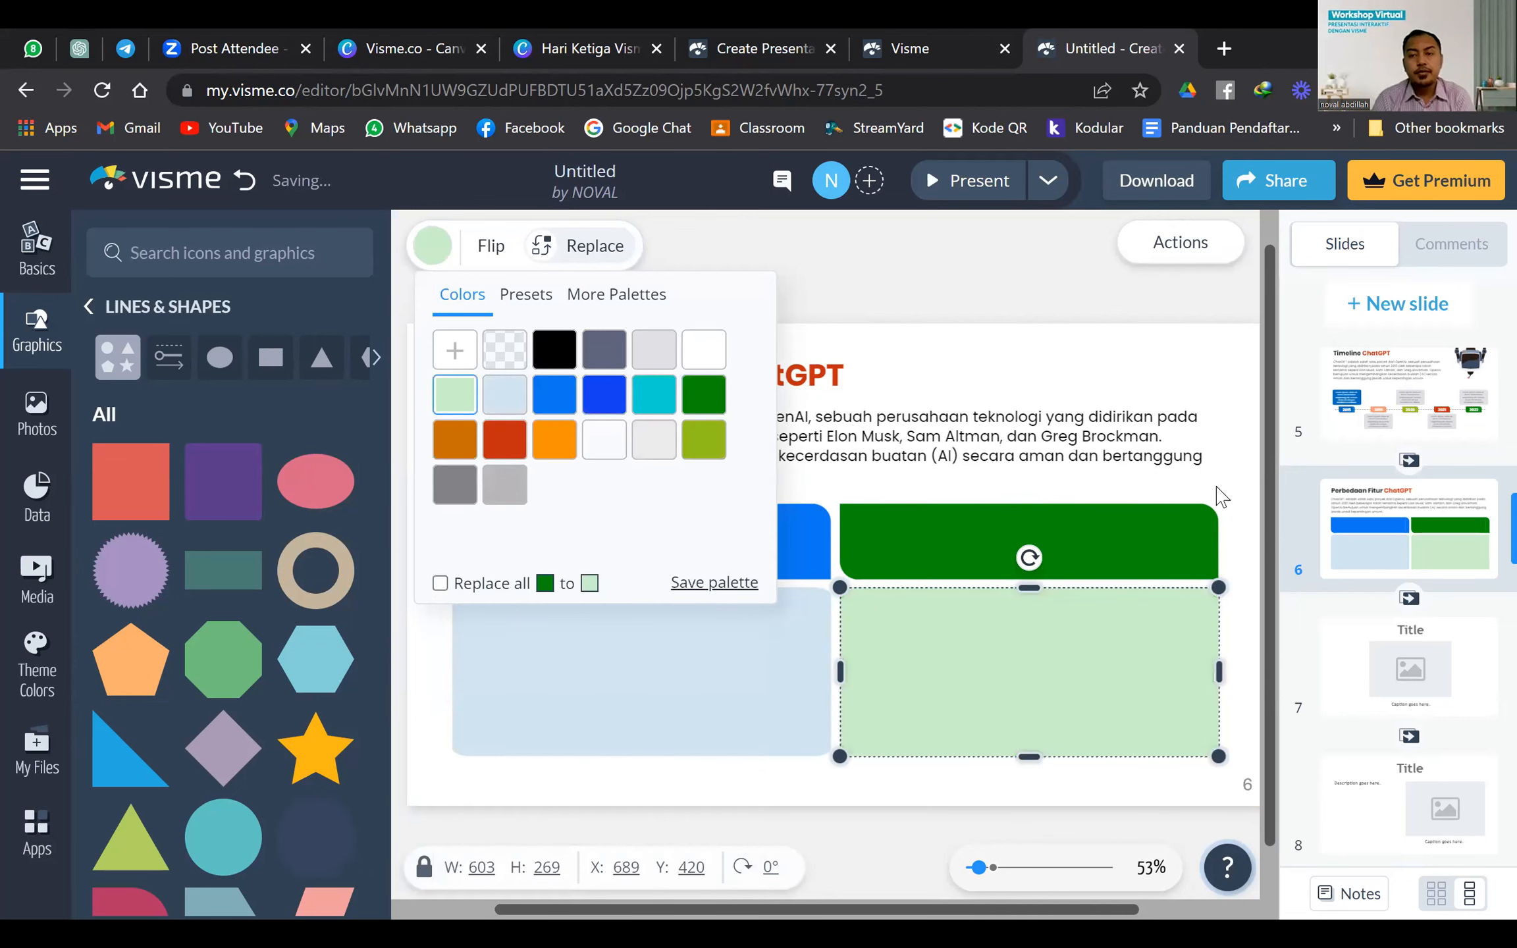
left_click(1240, 502)
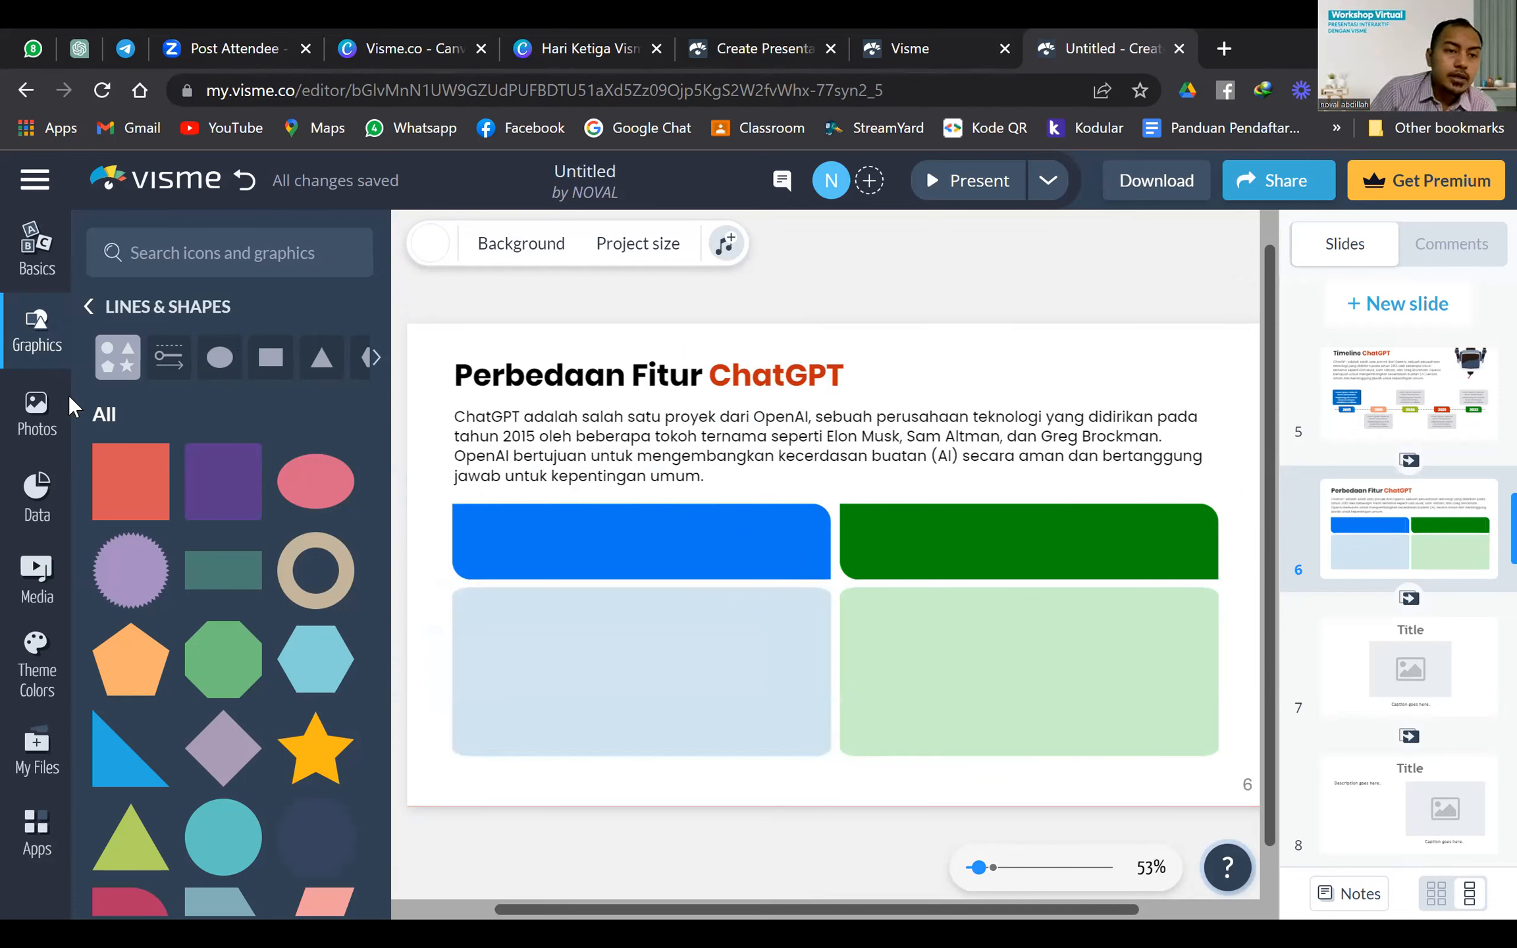
Open the Emotions icon set within the Icons collection of the graphics library
left_click(37, 422)
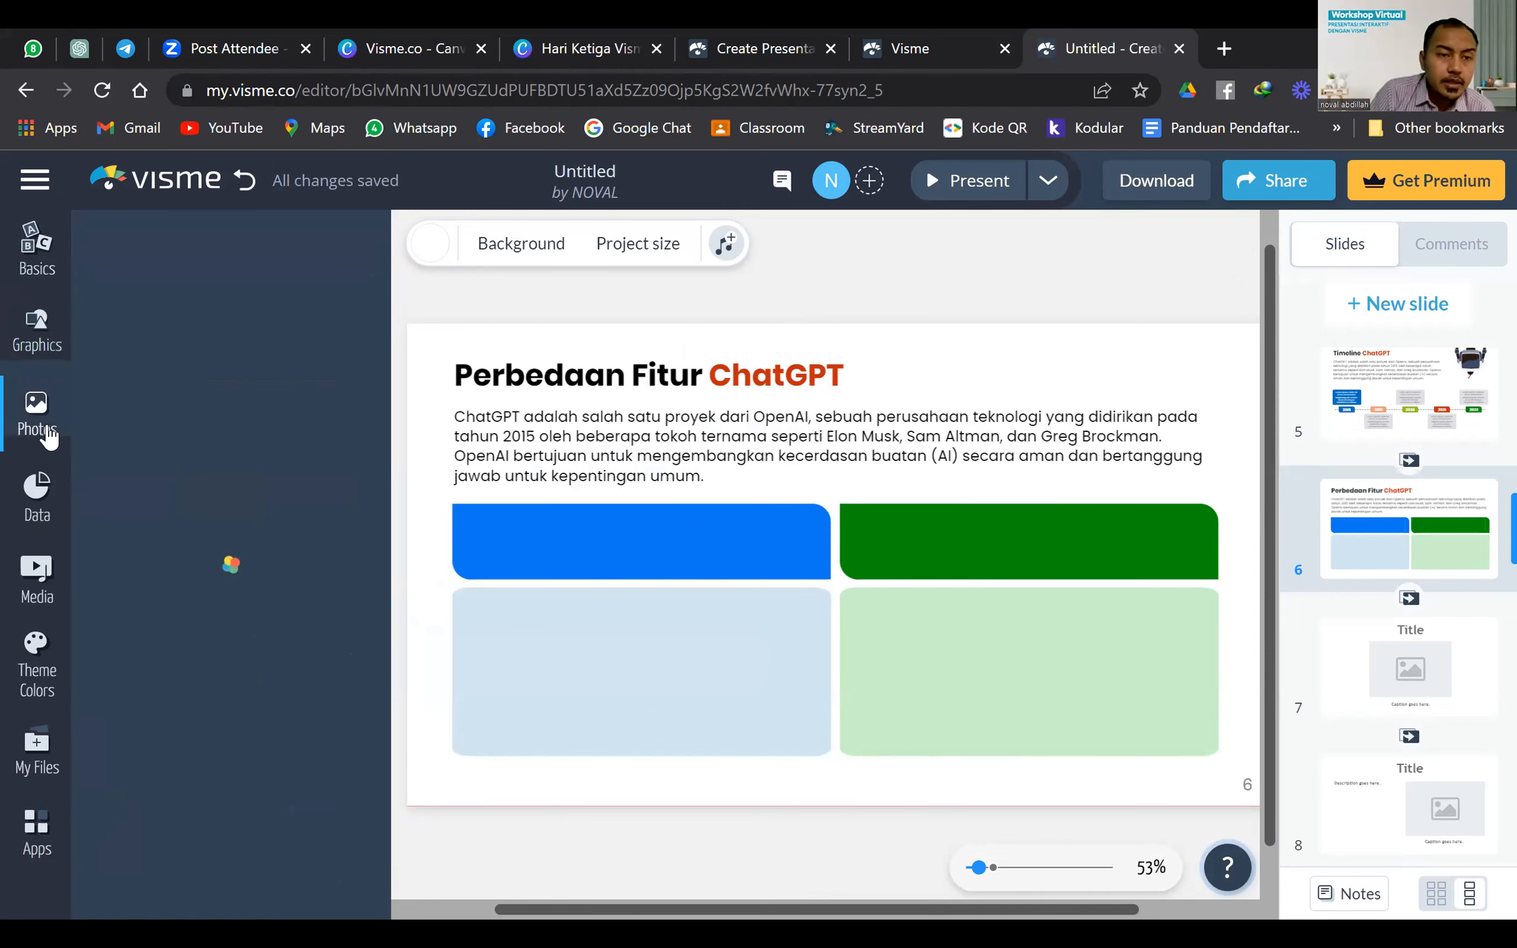
left_click(40, 330)
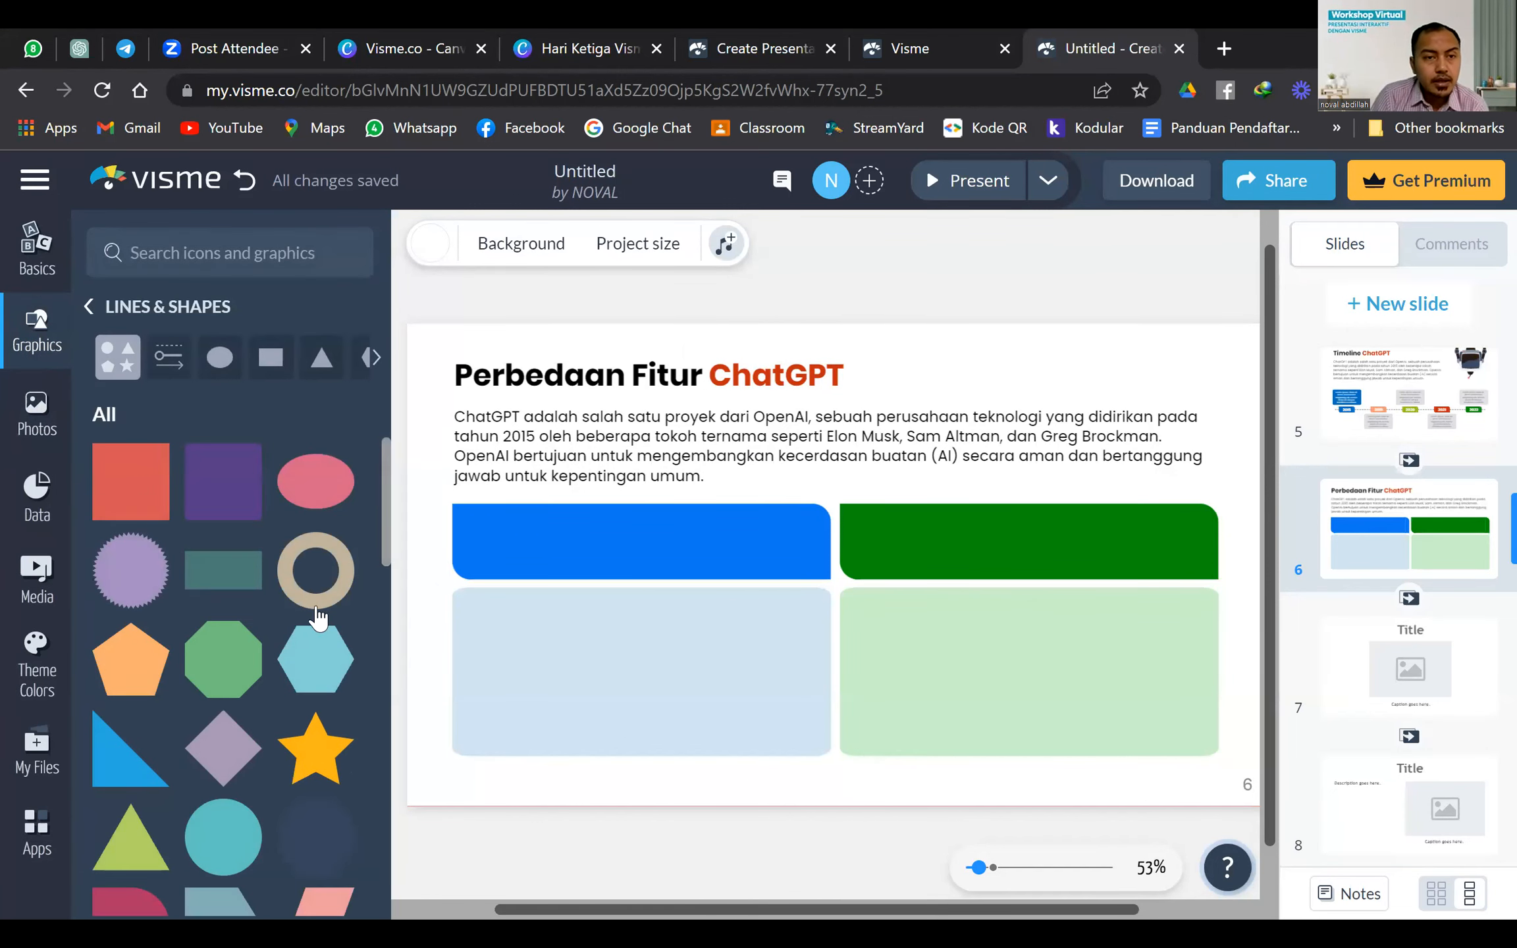
left_click(115, 306)
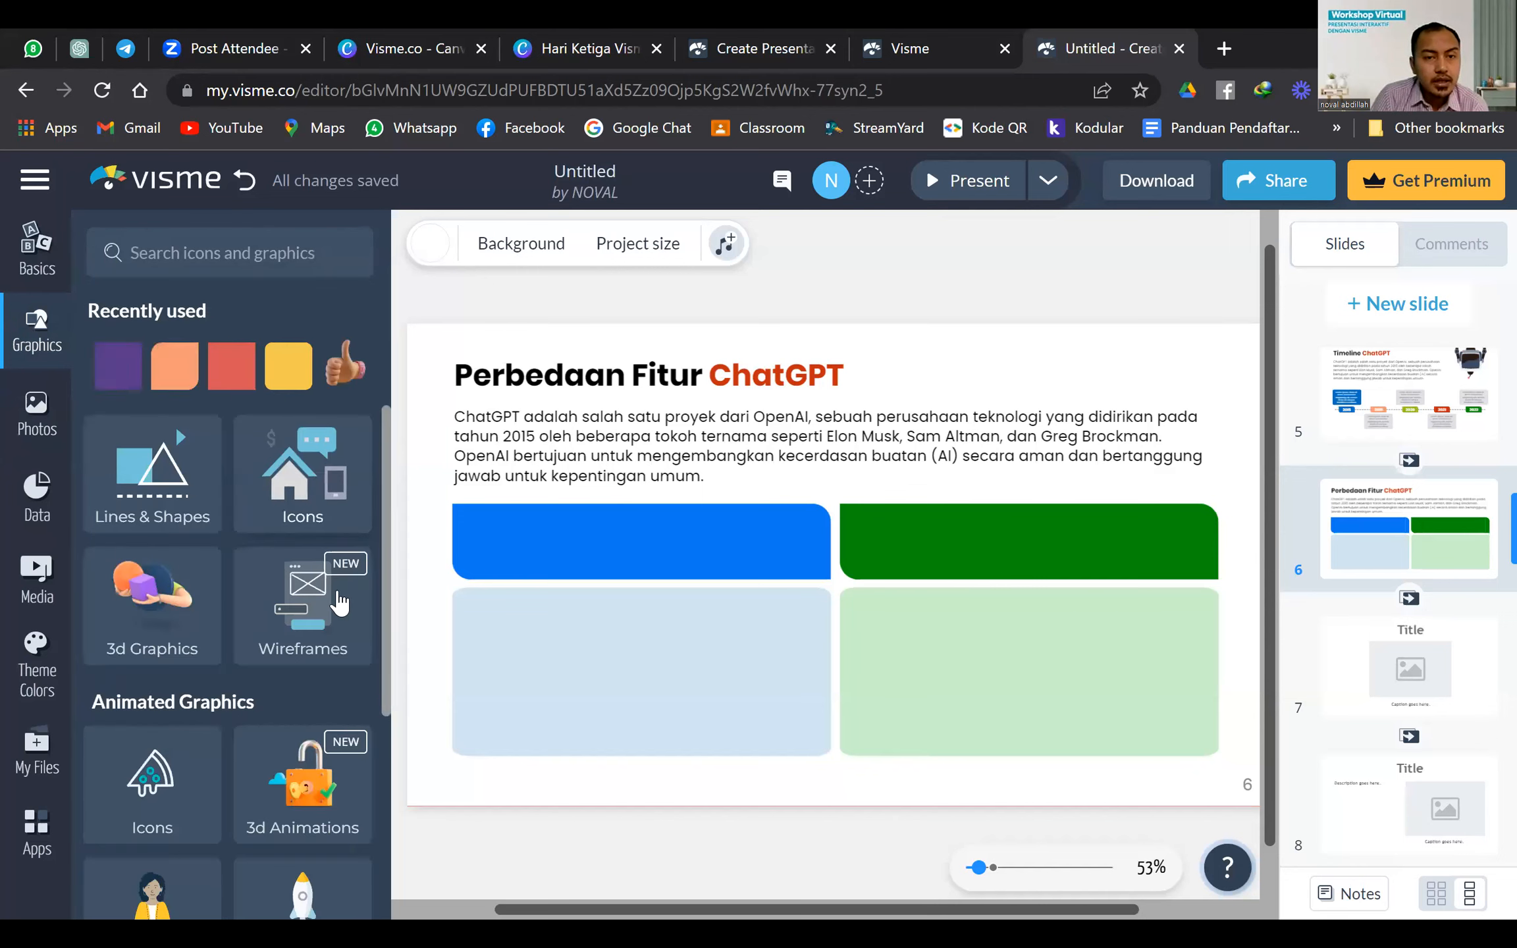
left_click(328, 489)
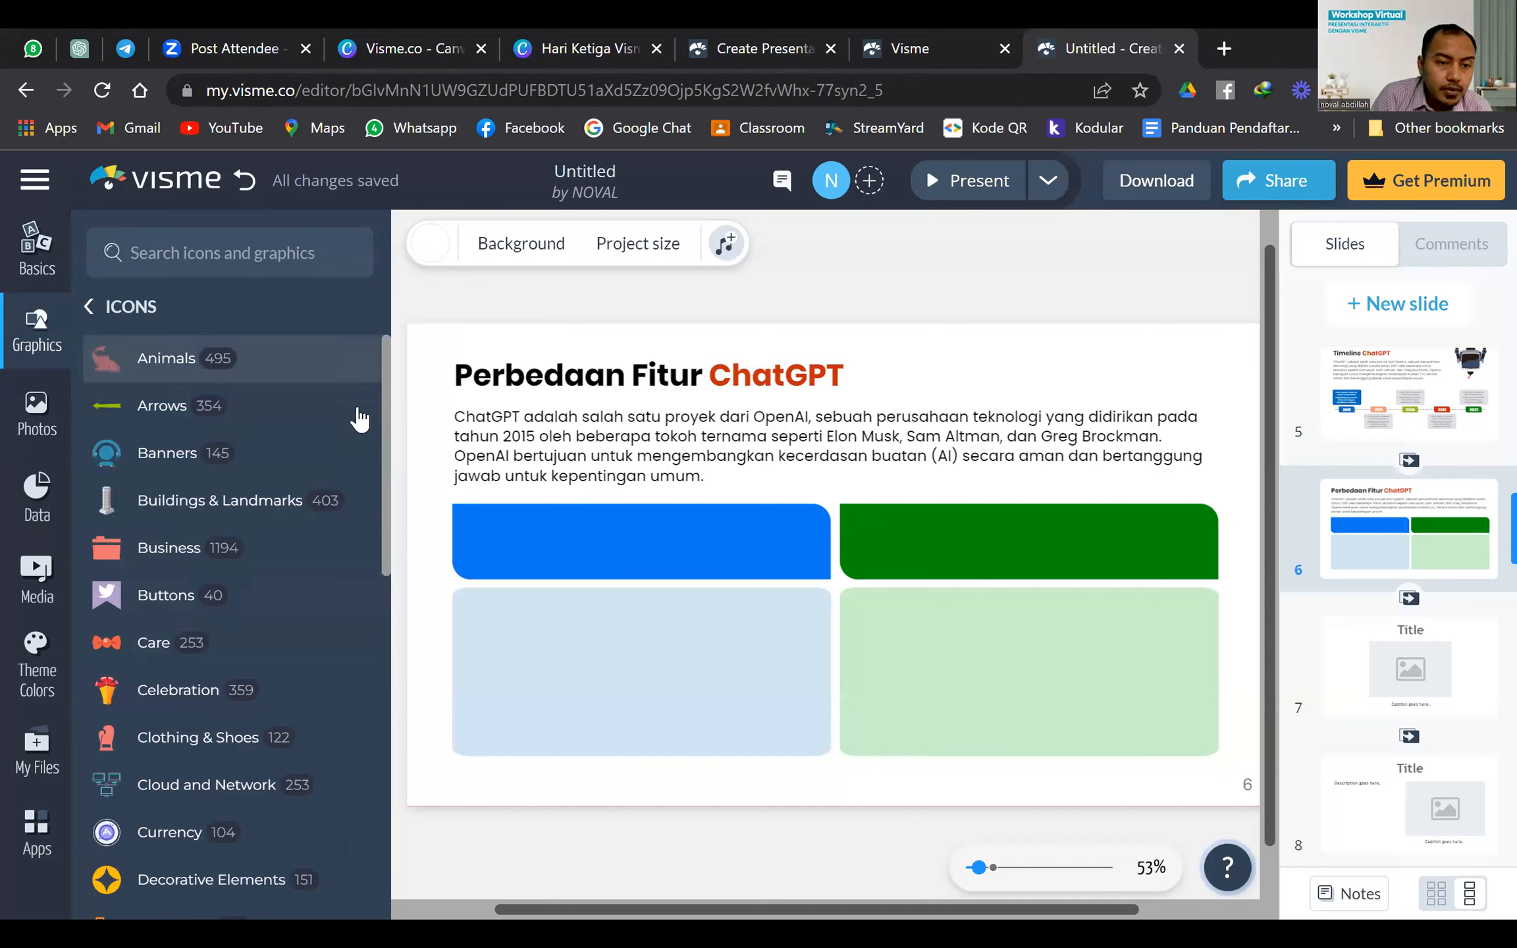
scroll(342, 547, "down", 1)
scroll(342, 547, "down", 5)
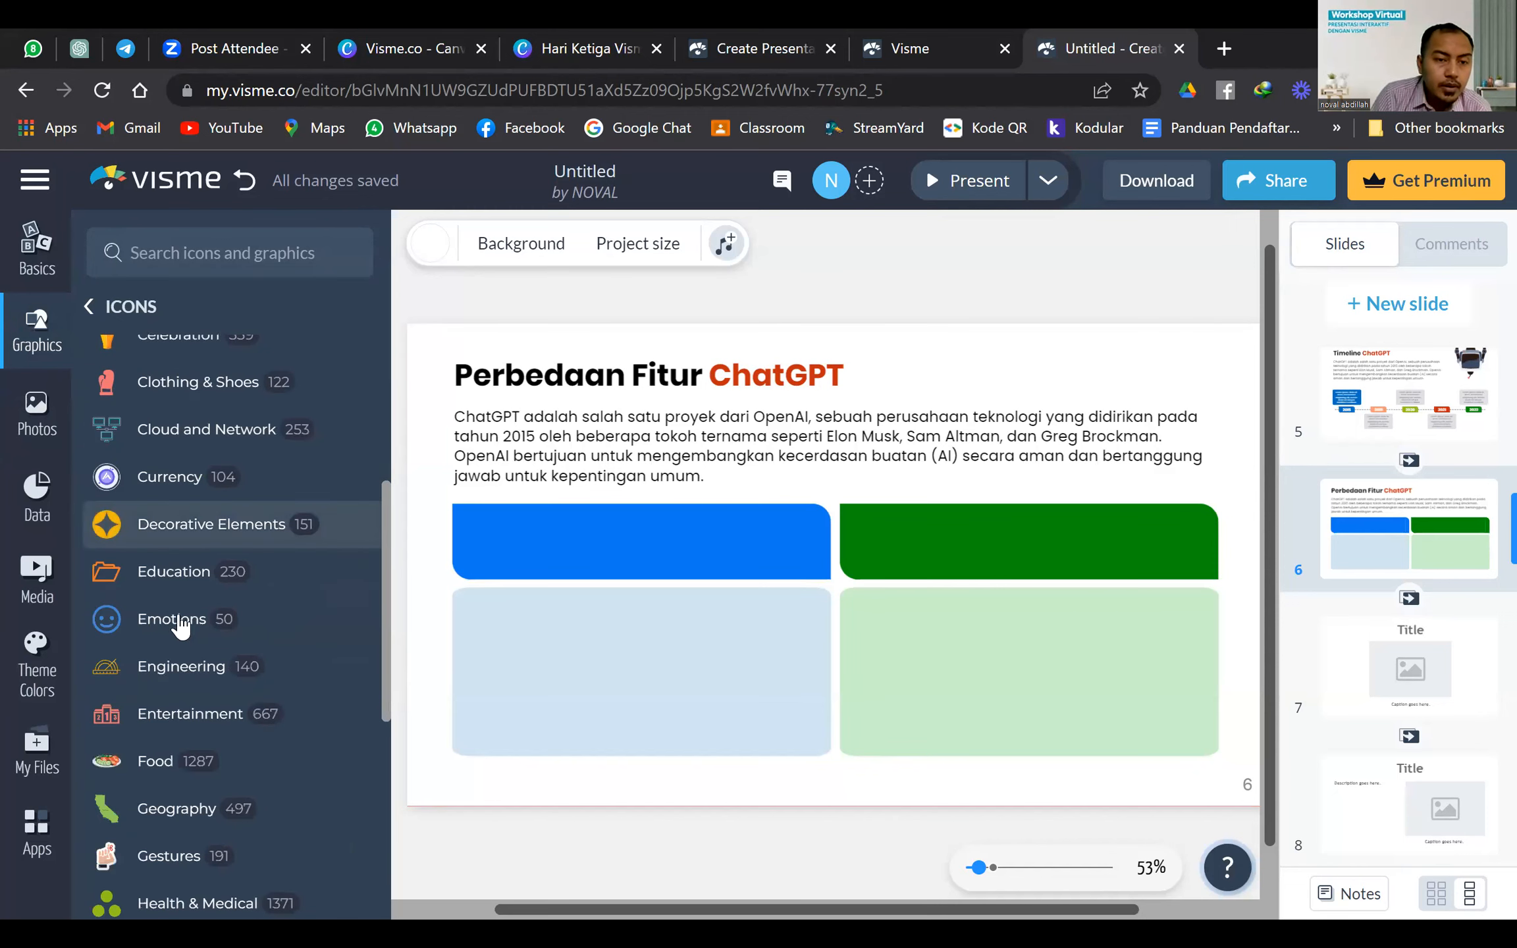
left_click(313, 602)
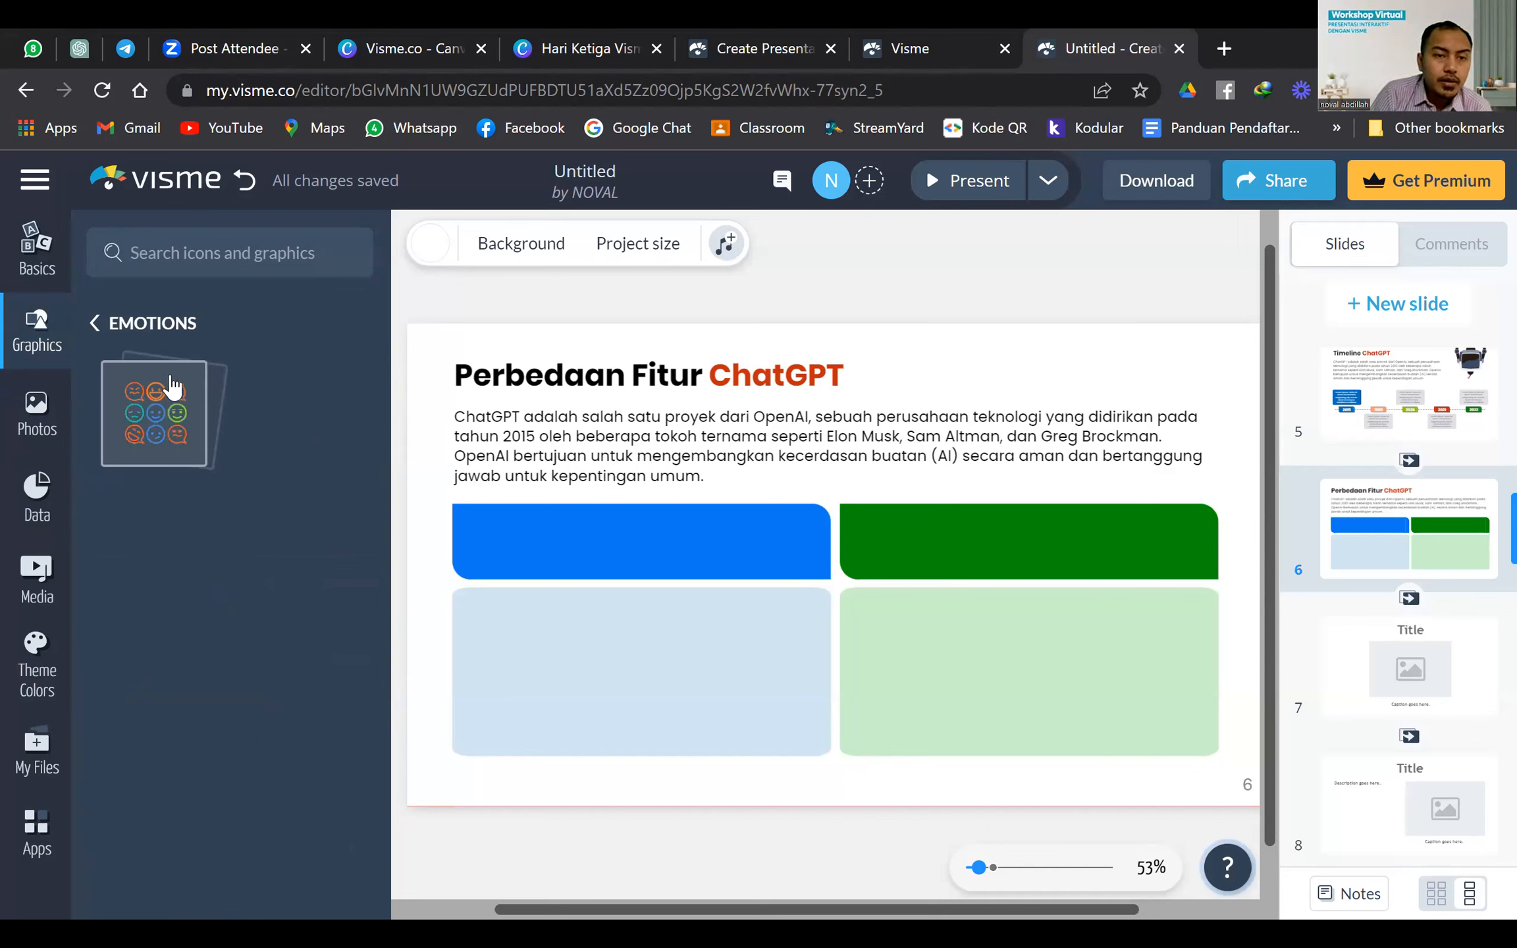
left_click(169, 425)
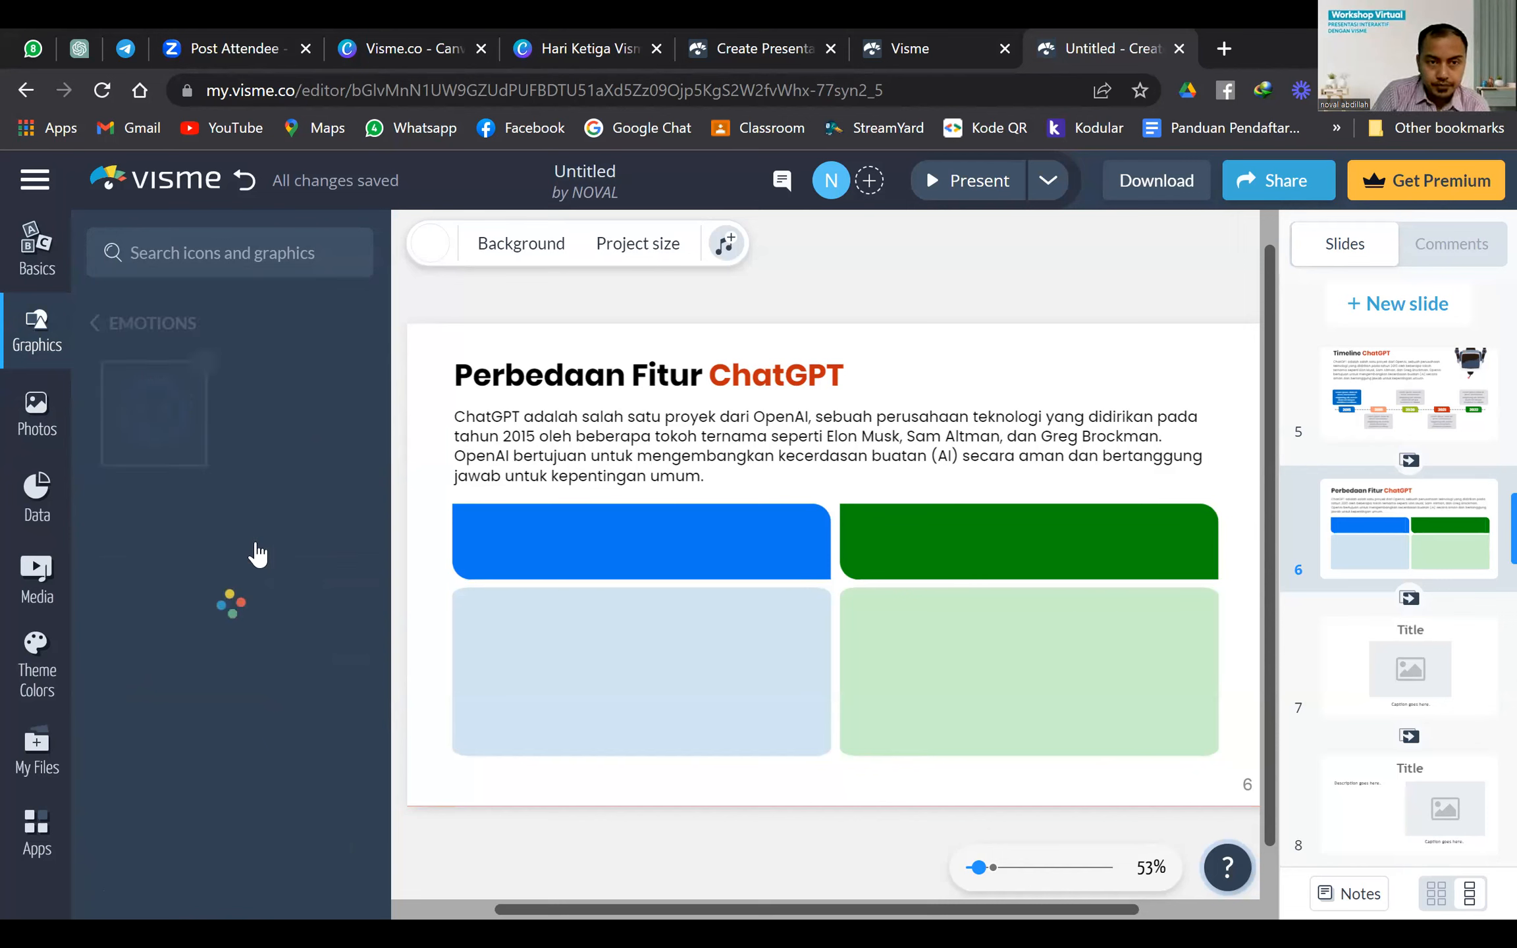
scroll(265, 604, "down", 10)
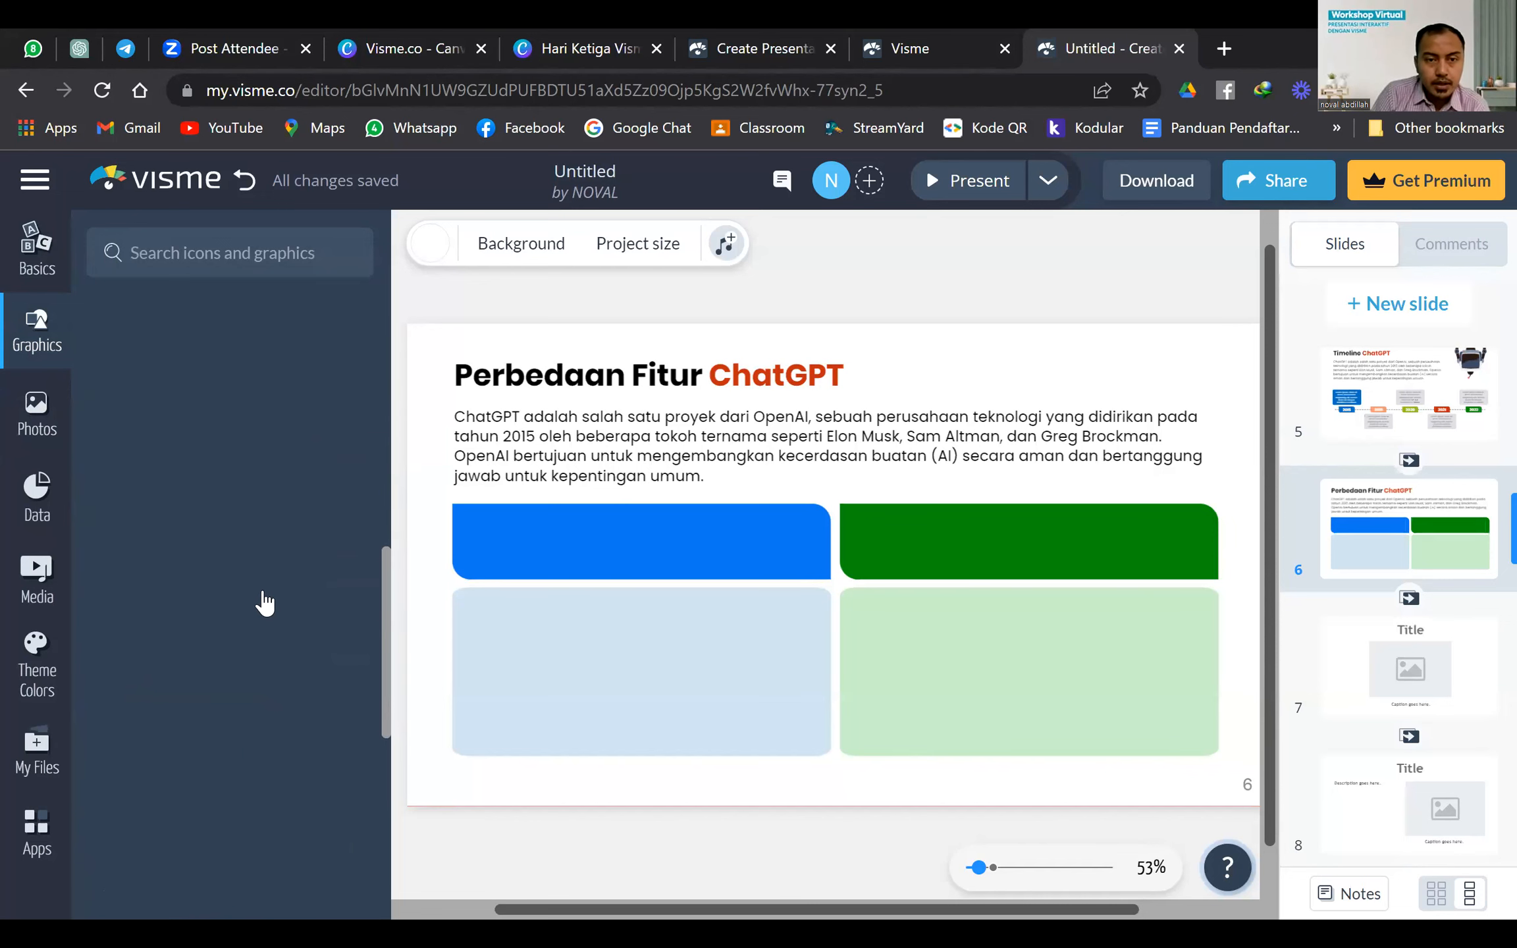
scroll(265, 601, "up", 6)
scroll(262, 586, "up", 5)
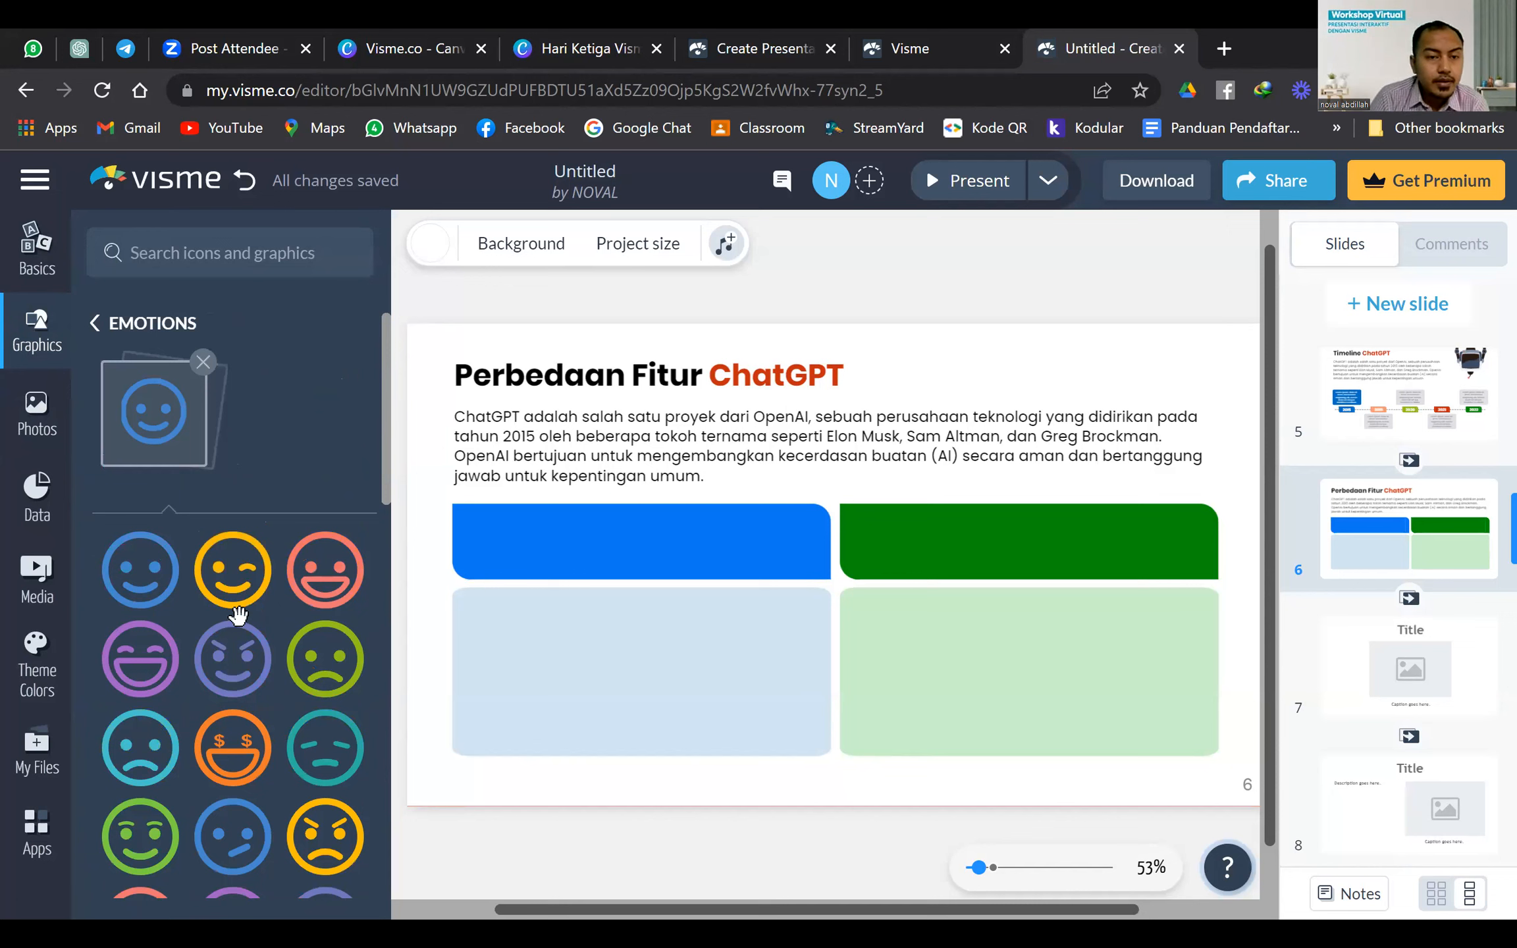
Insert the blue smiling face icon, enlarge it to about 243 × 243, and place it at the right end of the pale blue box
left_click(761, 537)
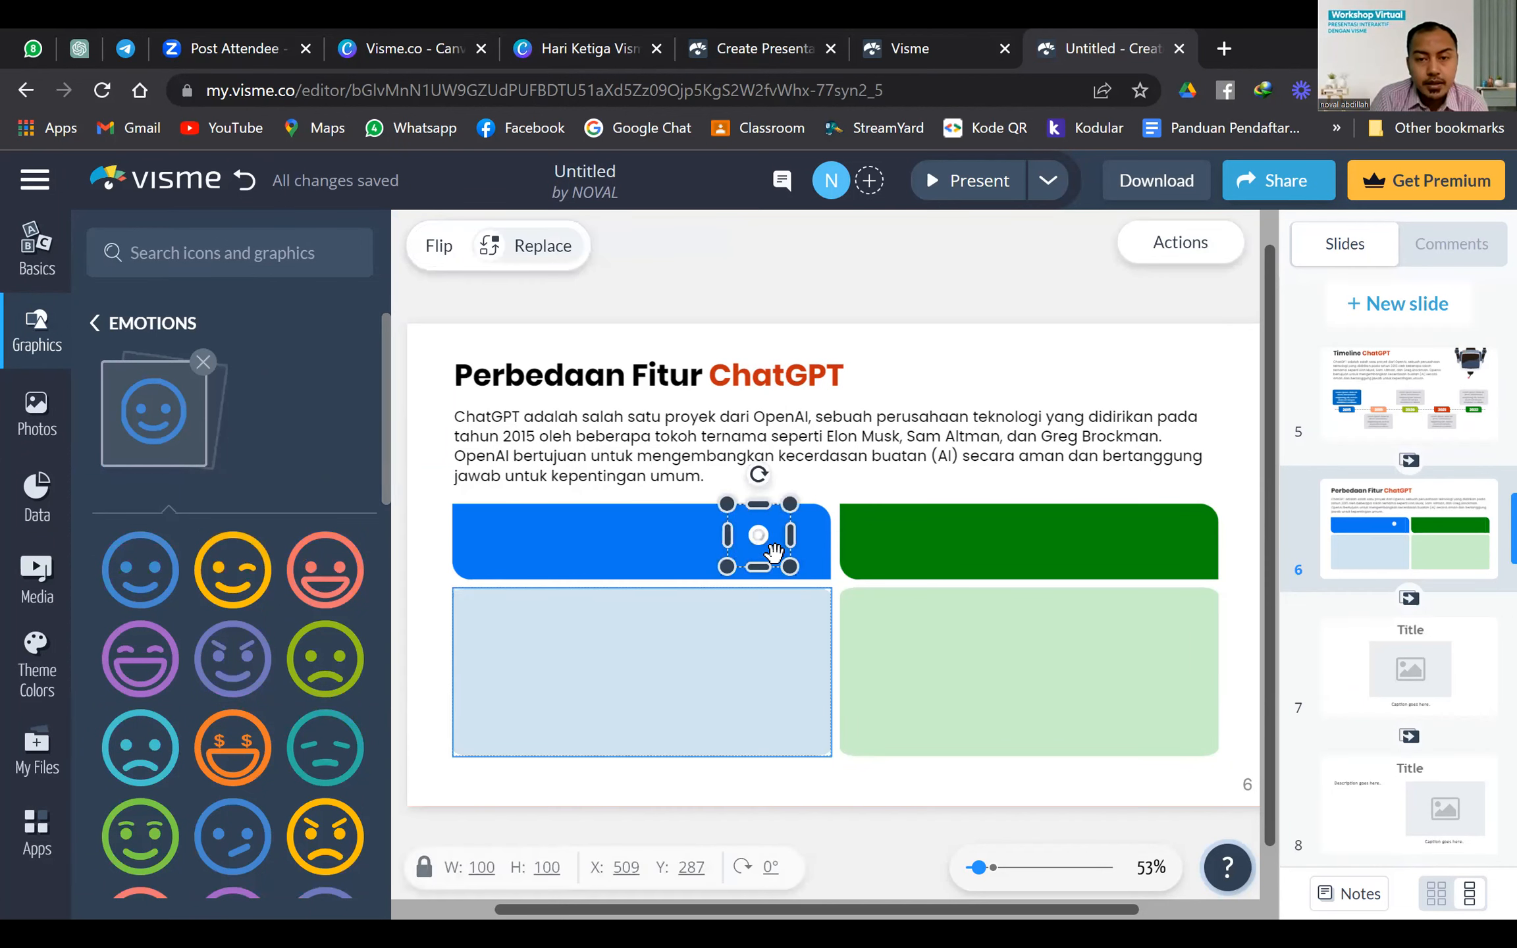
left_click_drag(742, 662, 650, 573)
left_click_drag(735, 669, 752, 693)
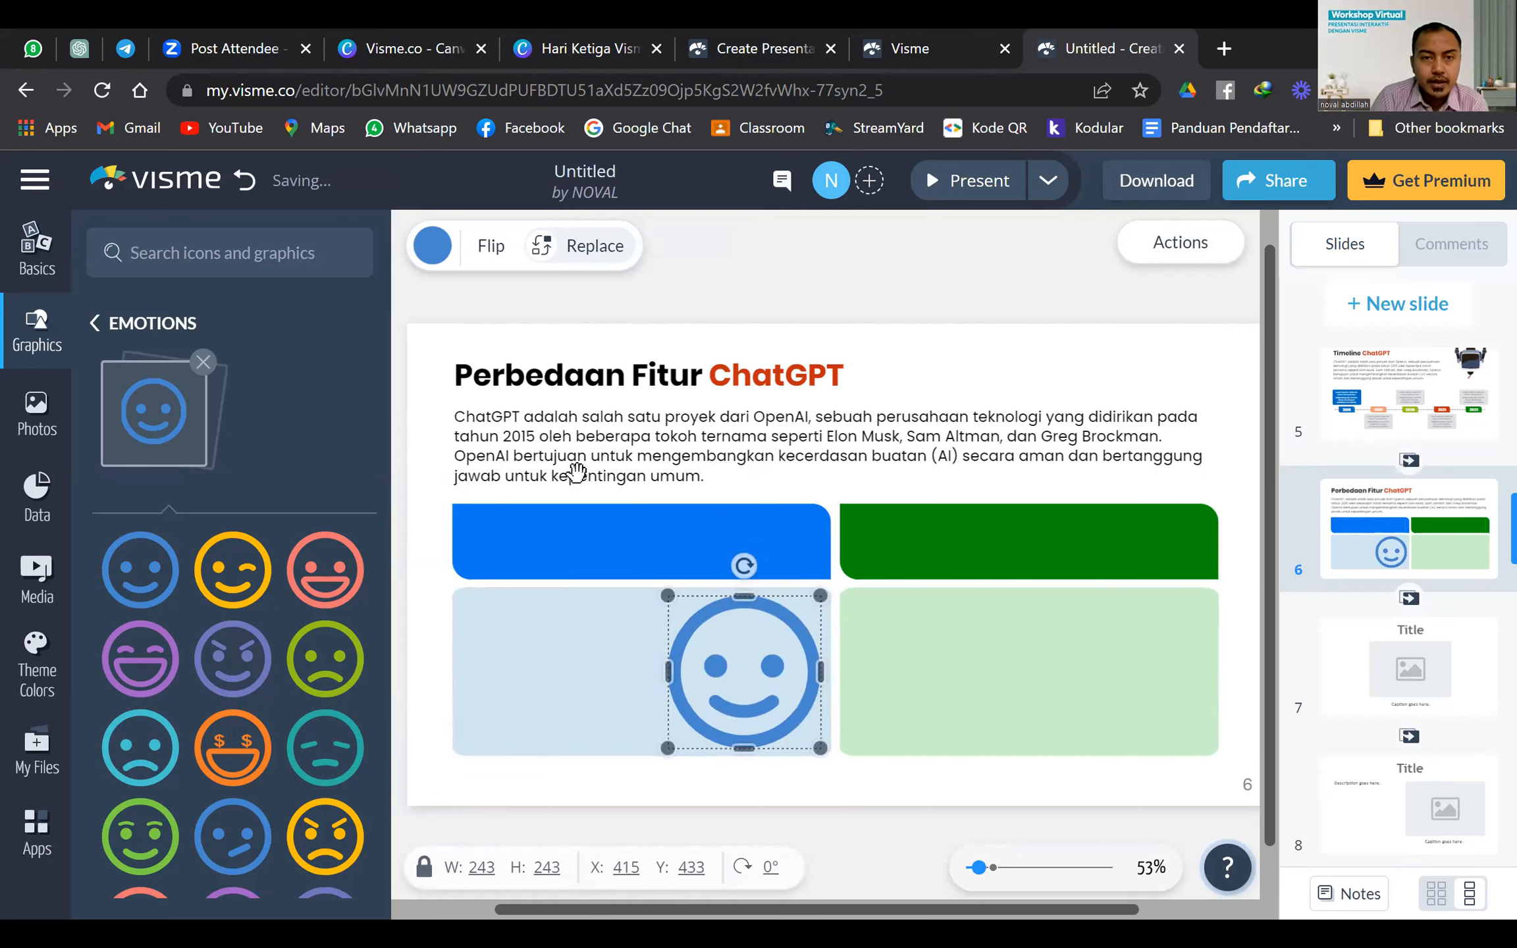
Make the smiling face semi-transparent using the custom color #4586ce66
left_click(440, 255)
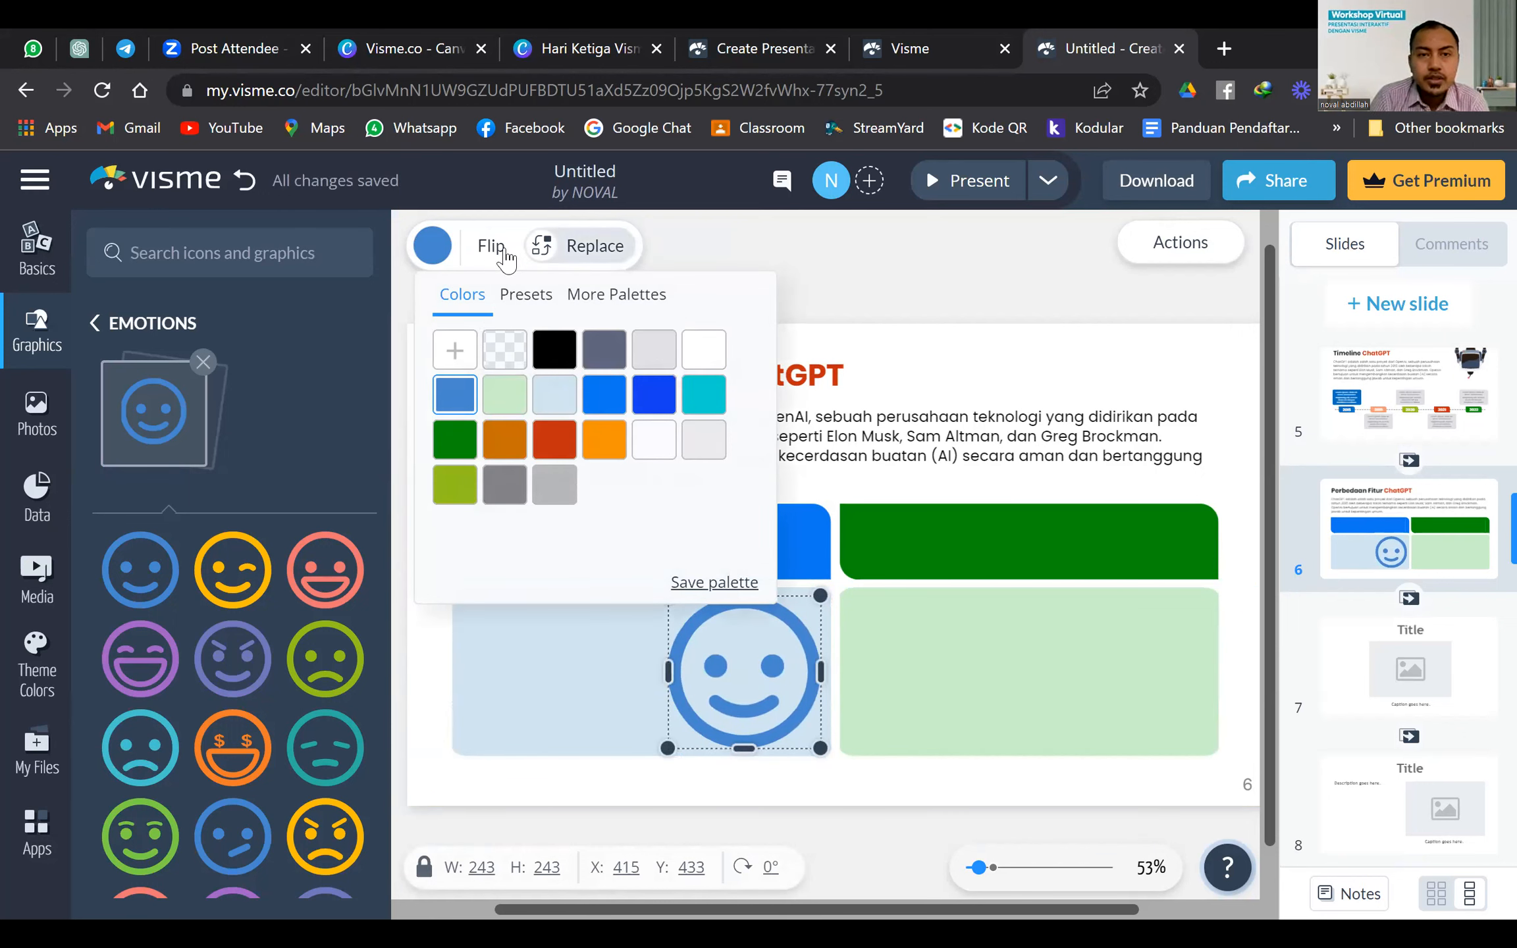
left_click(1055, 435)
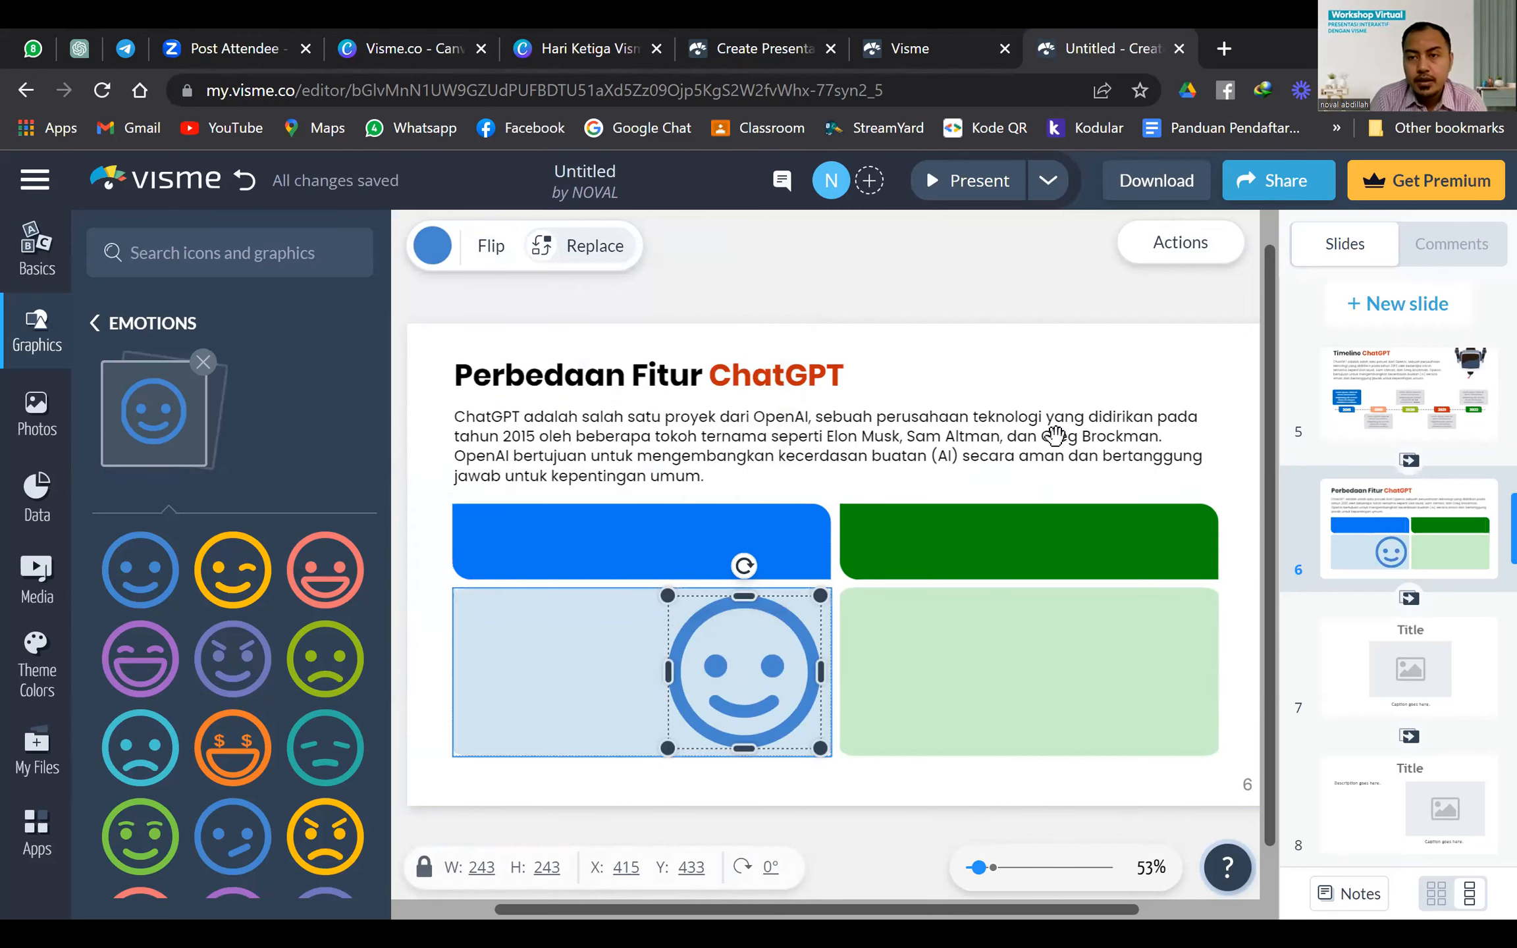
left_click(1147, 265)
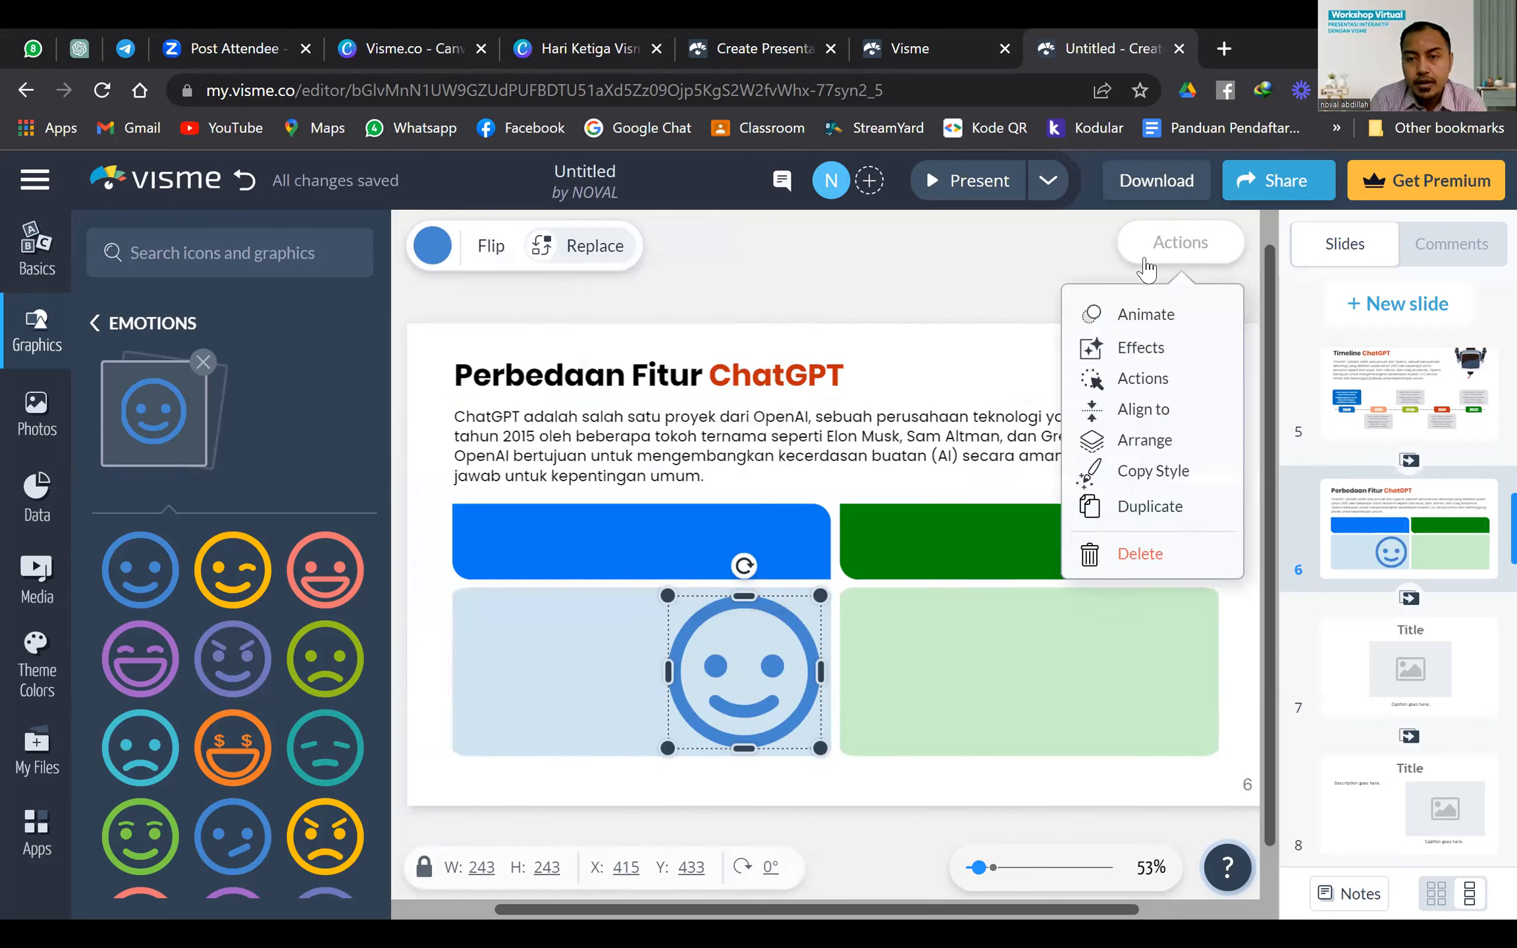
left_click(434, 251)
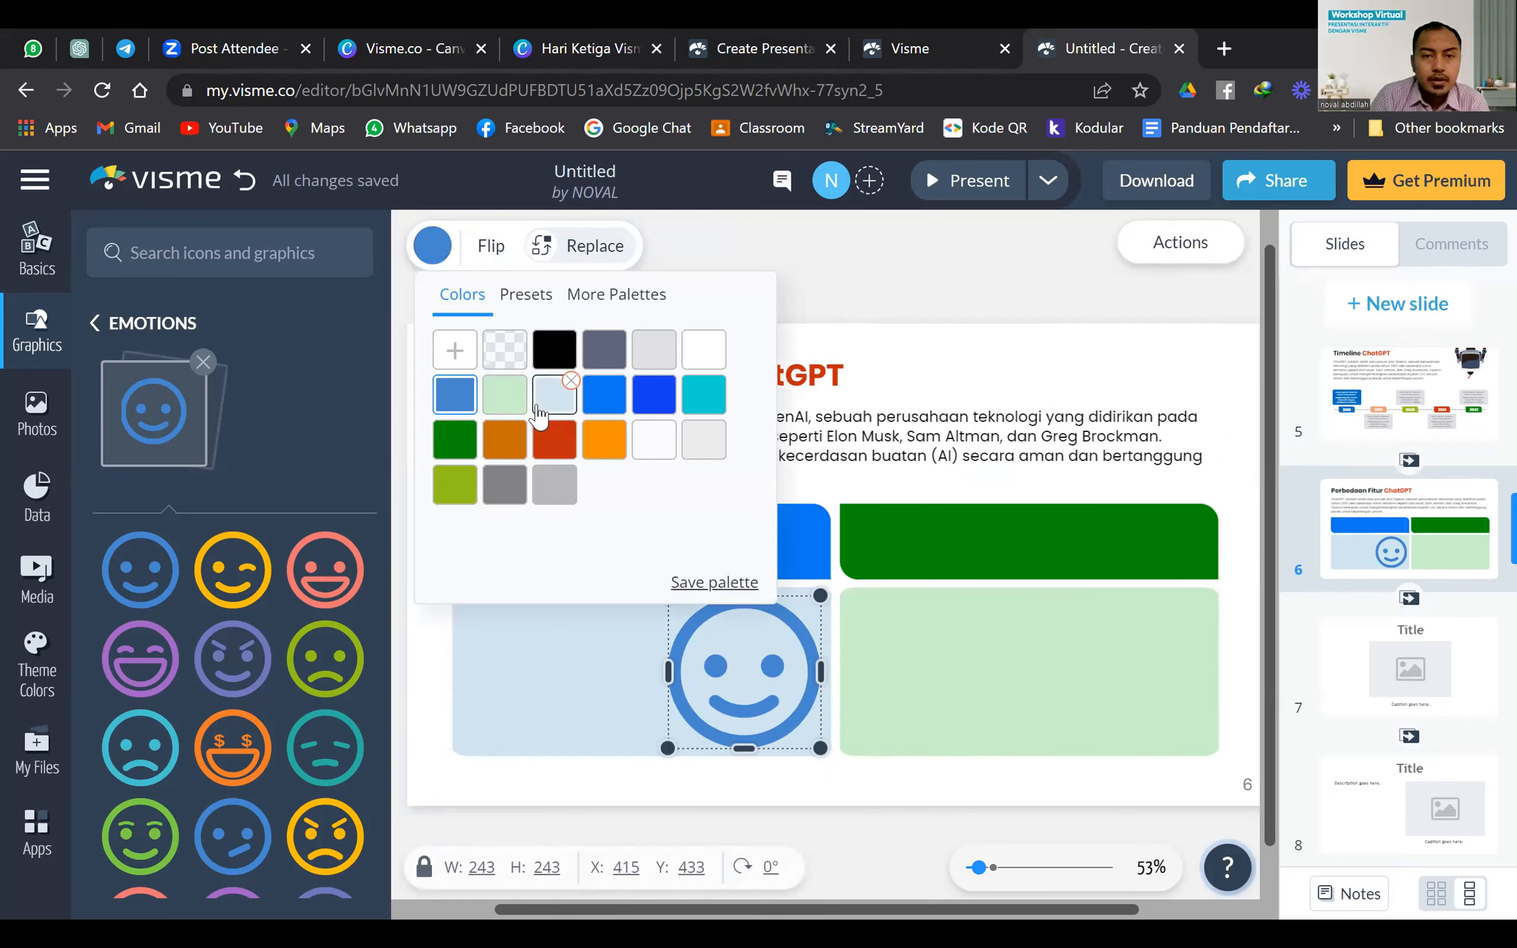
left_click(454, 350)
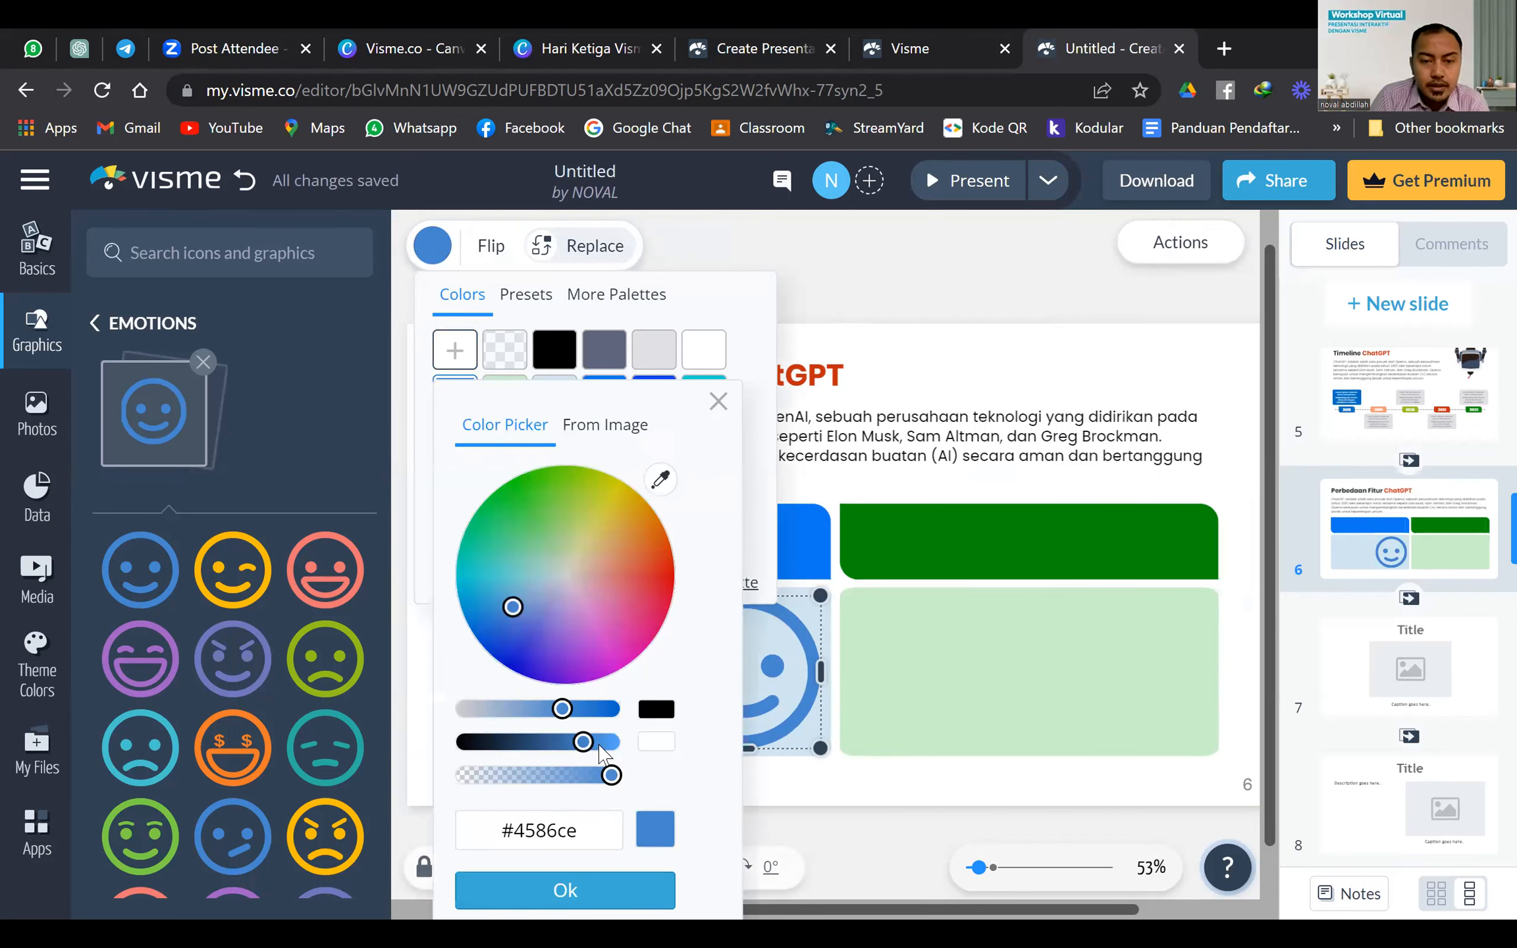
left_click(536, 787)
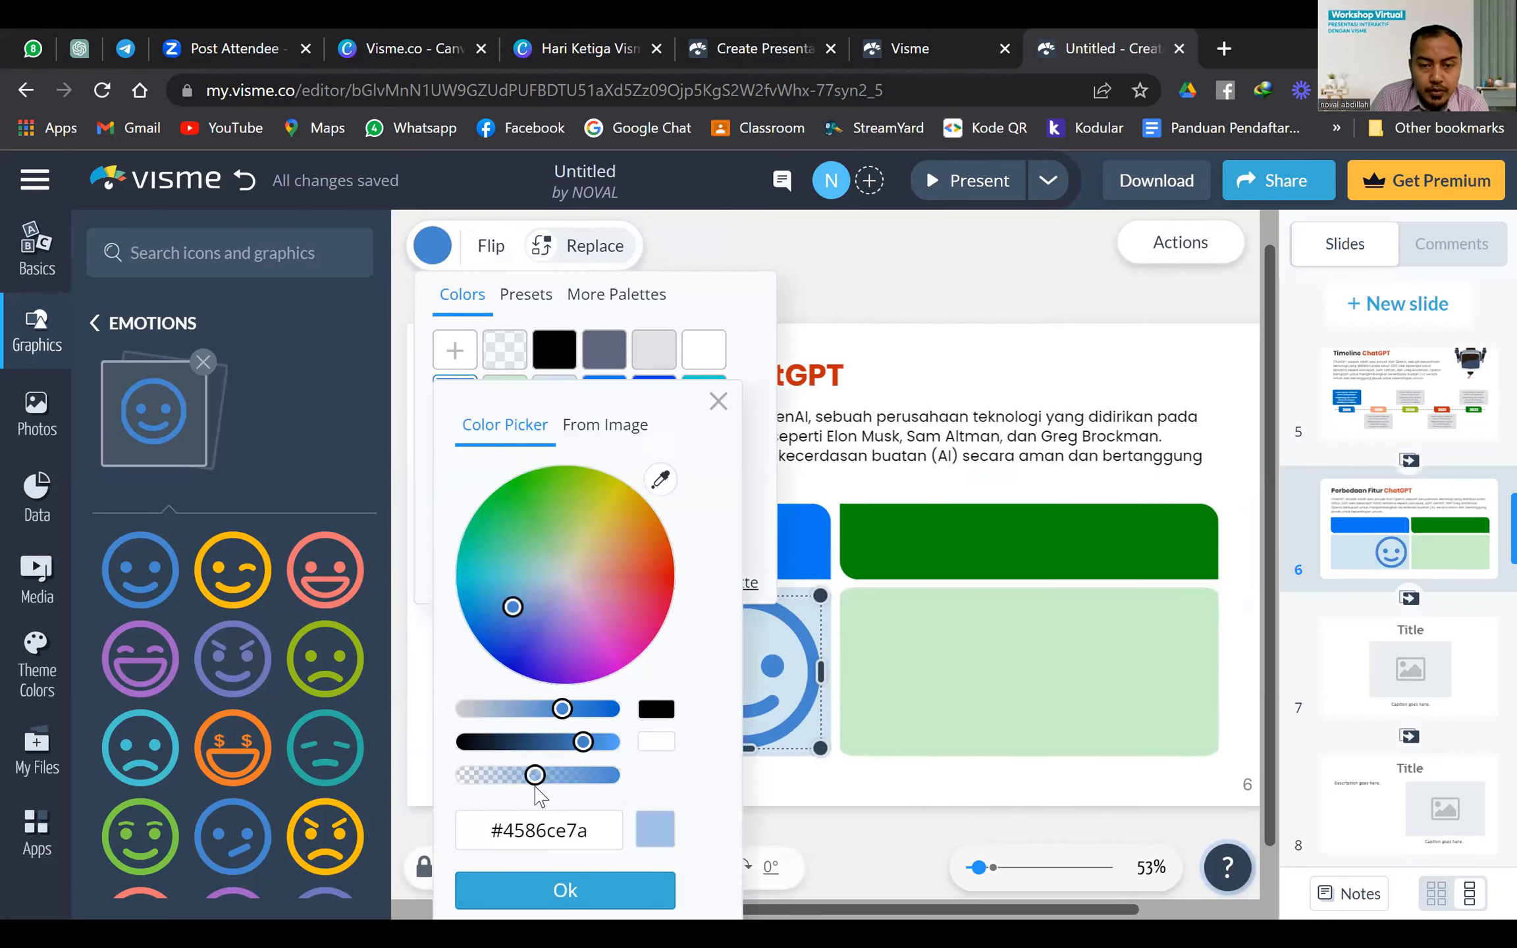
left_click(524, 778)
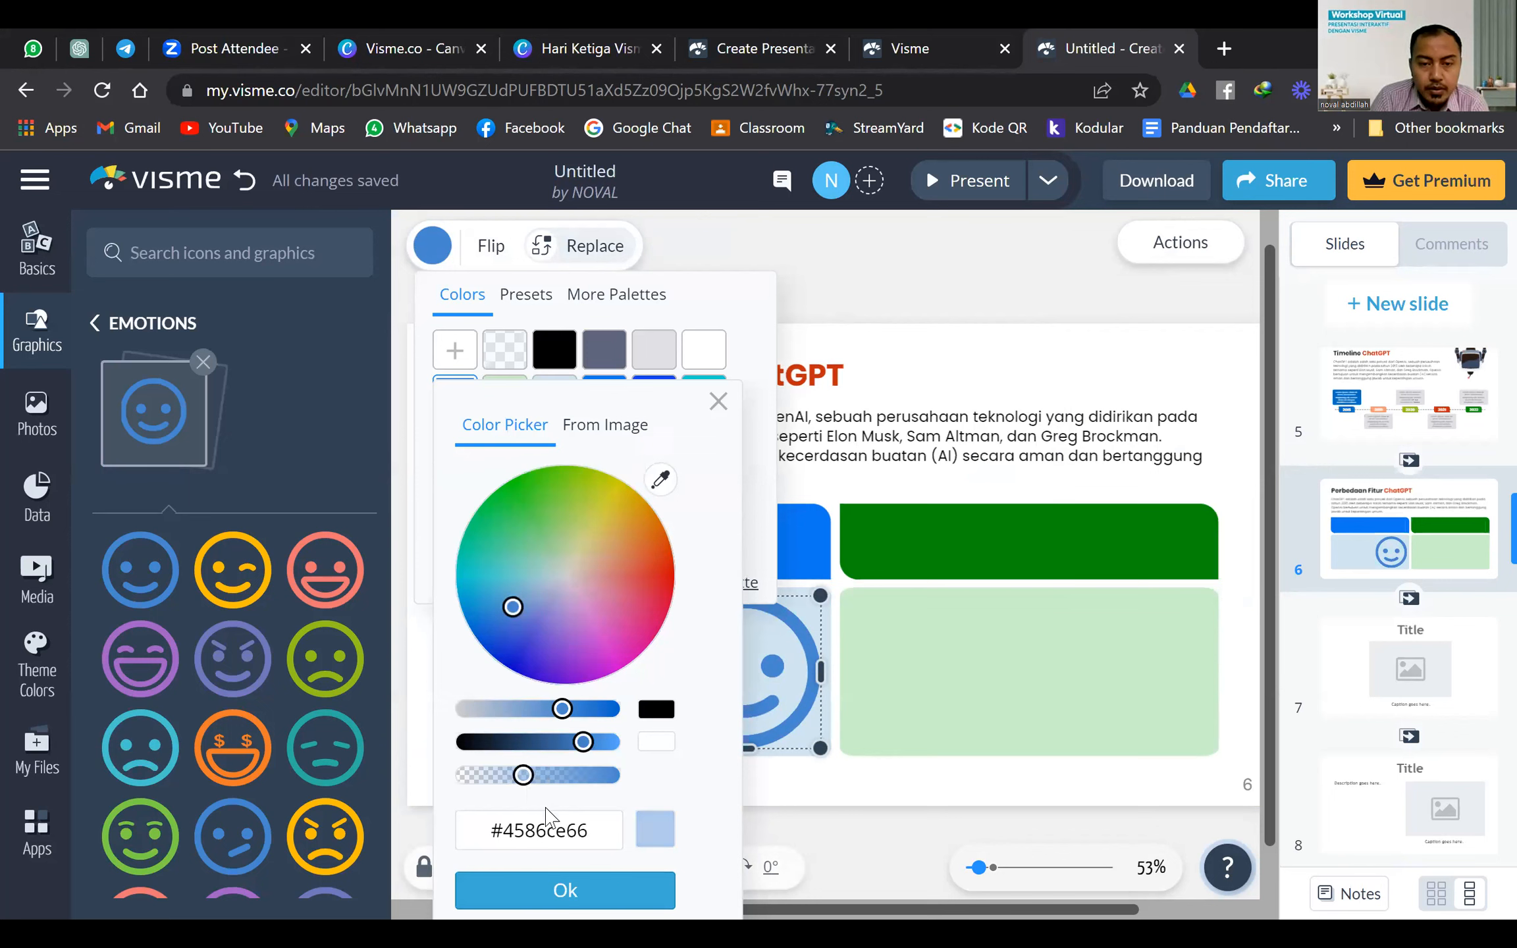
left_click(1078, 697)
Insert the olive green sad face icon, enlarge it to about 244 × 244, and place it at the right end of the pale green box
left_click(1019, 657)
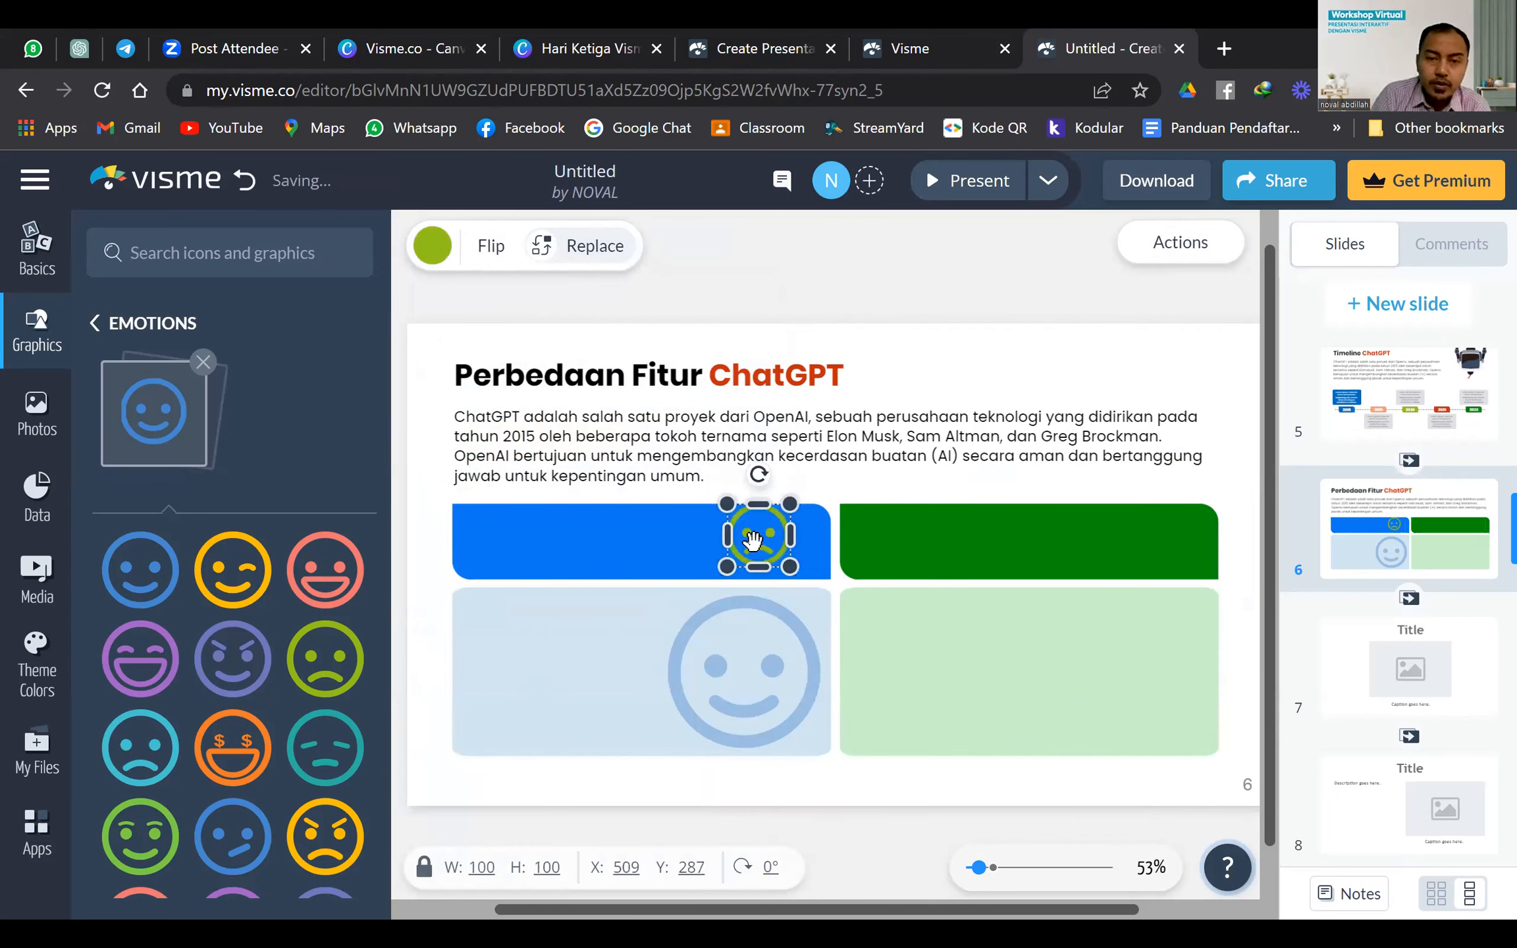
left_click_drag(1008, 624, 781, 772)
left_click_drag(717, 672, 1125, 669)
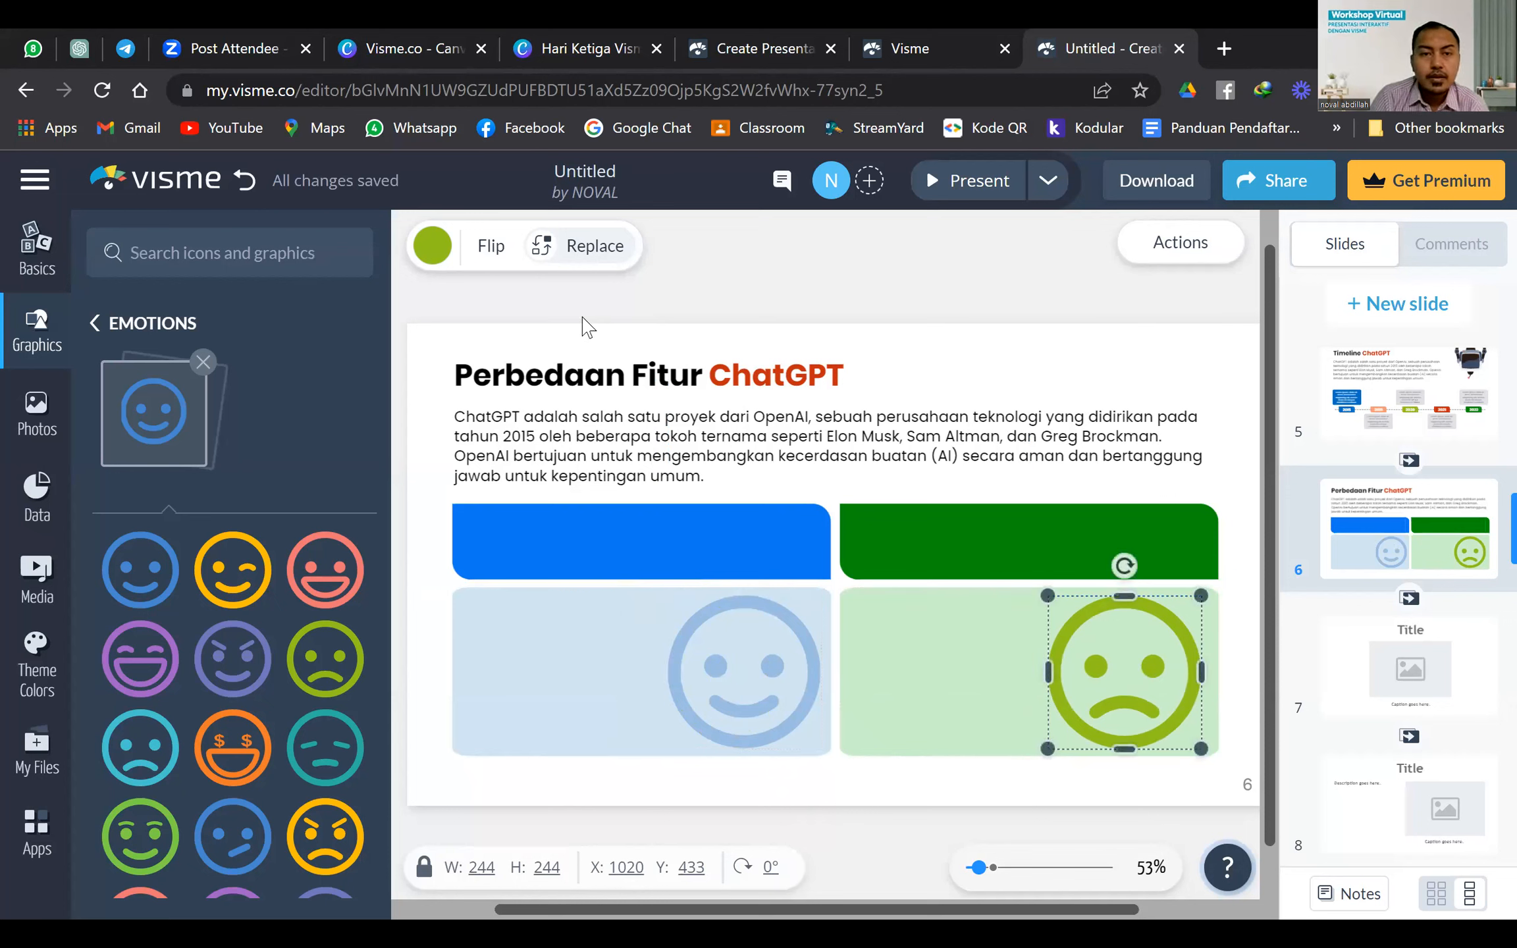
Lower the opacity of the sad face's olive green color to make the icon semi-transparent
left_click(433, 245)
left_click(454, 351)
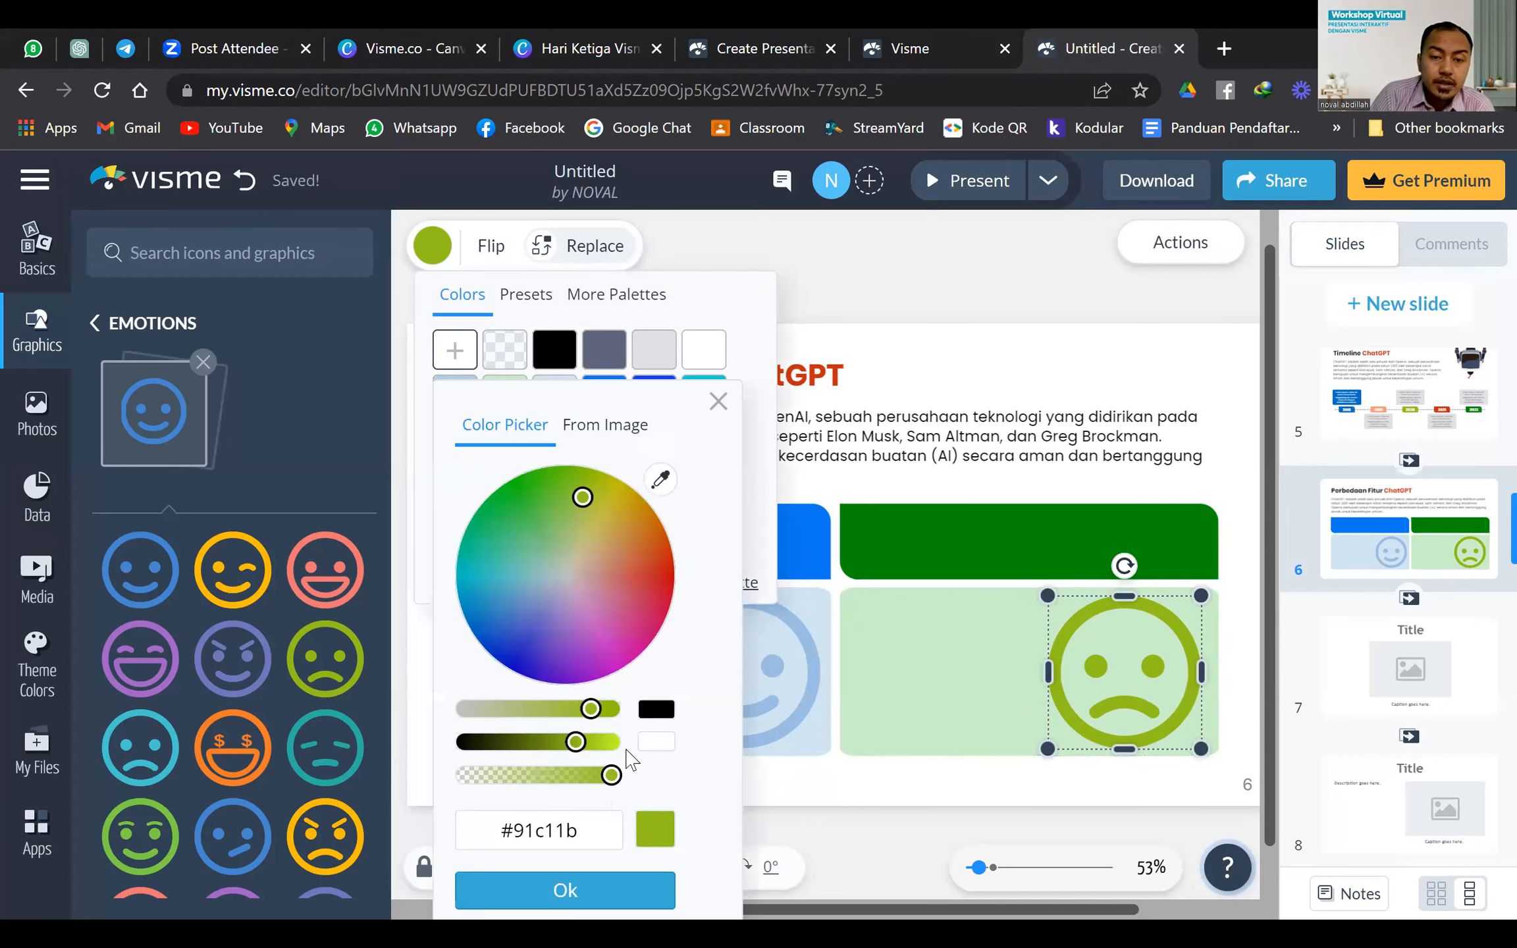
left_click_drag(612, 775, 535, 775)
left_click(585, 907)
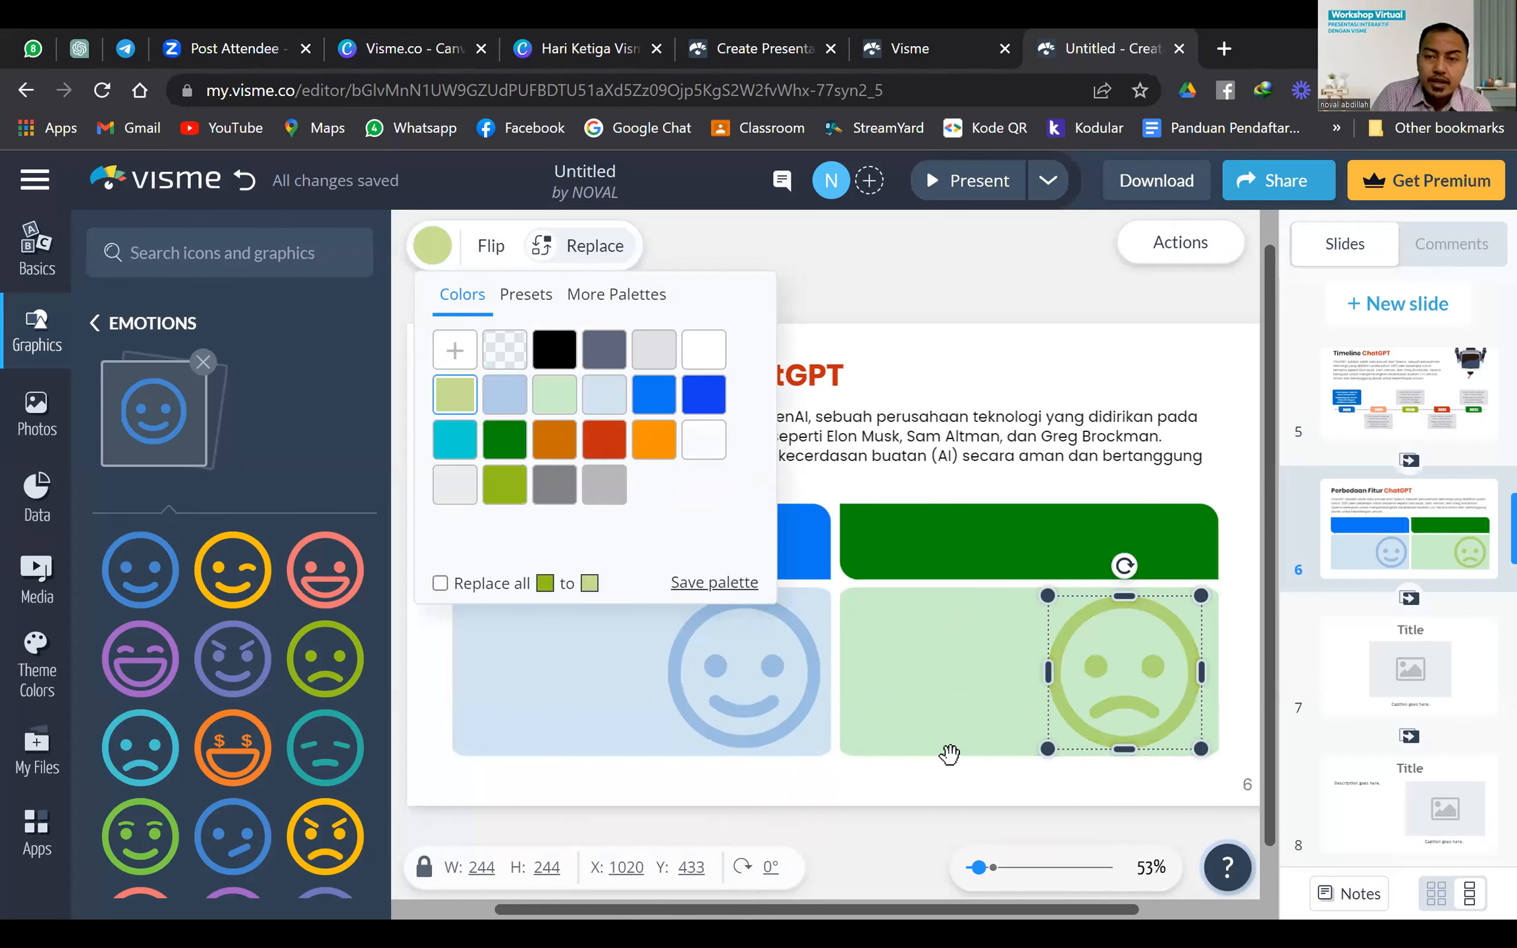
left_click(1142, 356)
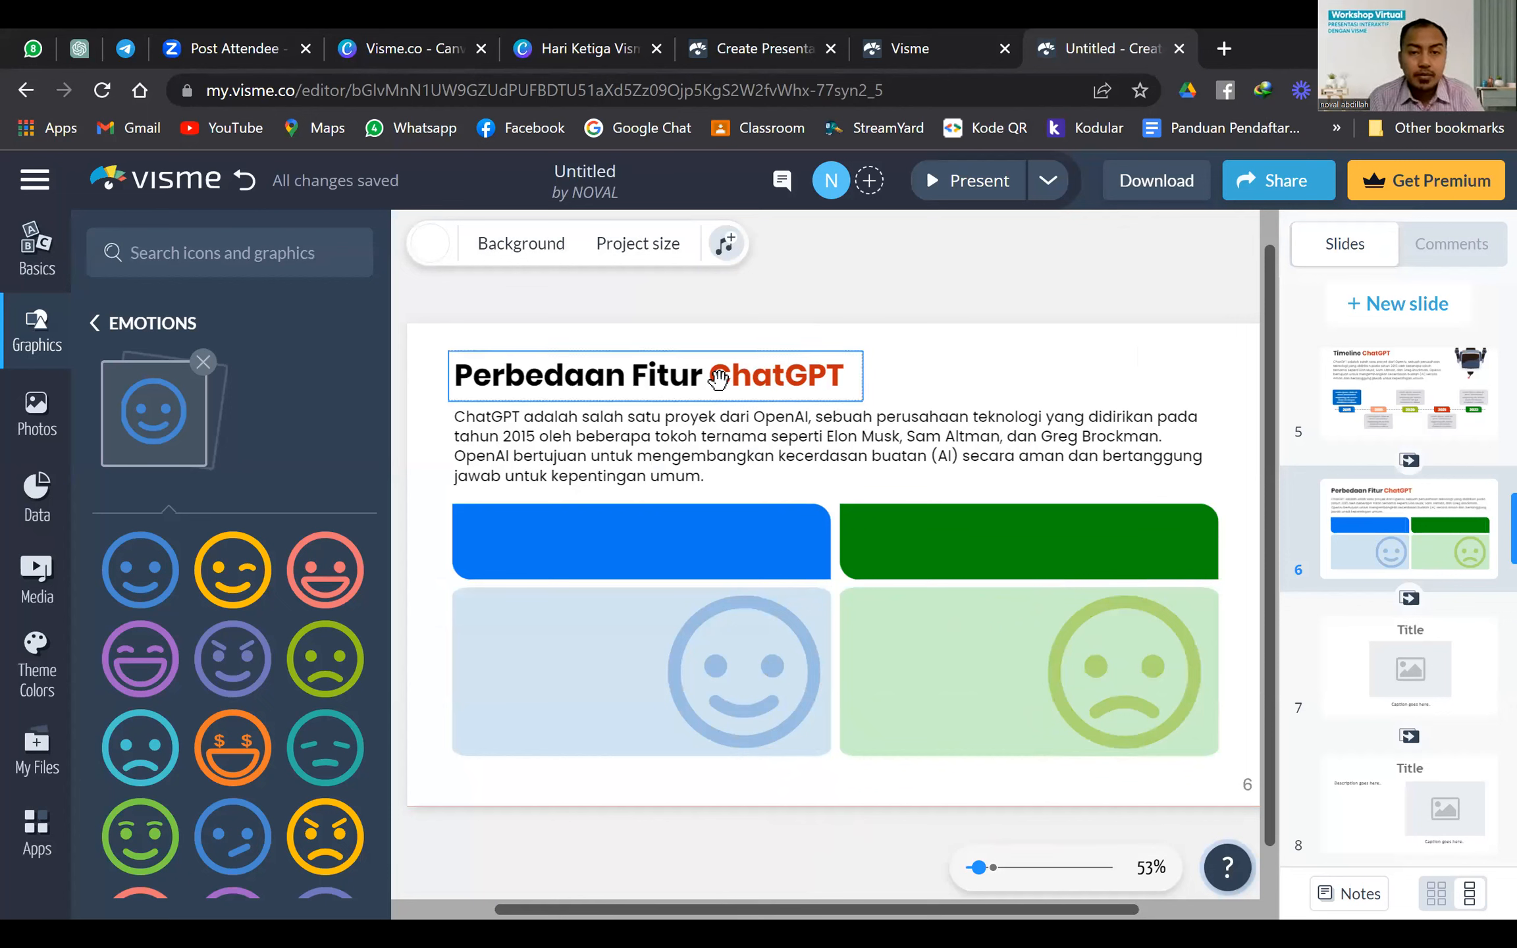
Place a copy of the slide title "Perbedaan Fitur ChatGPT" on the blue bar and open its text for editing
left_click(718, 400)
left_click_drag(719, 400, 728, 548)
double_click(711, 550)
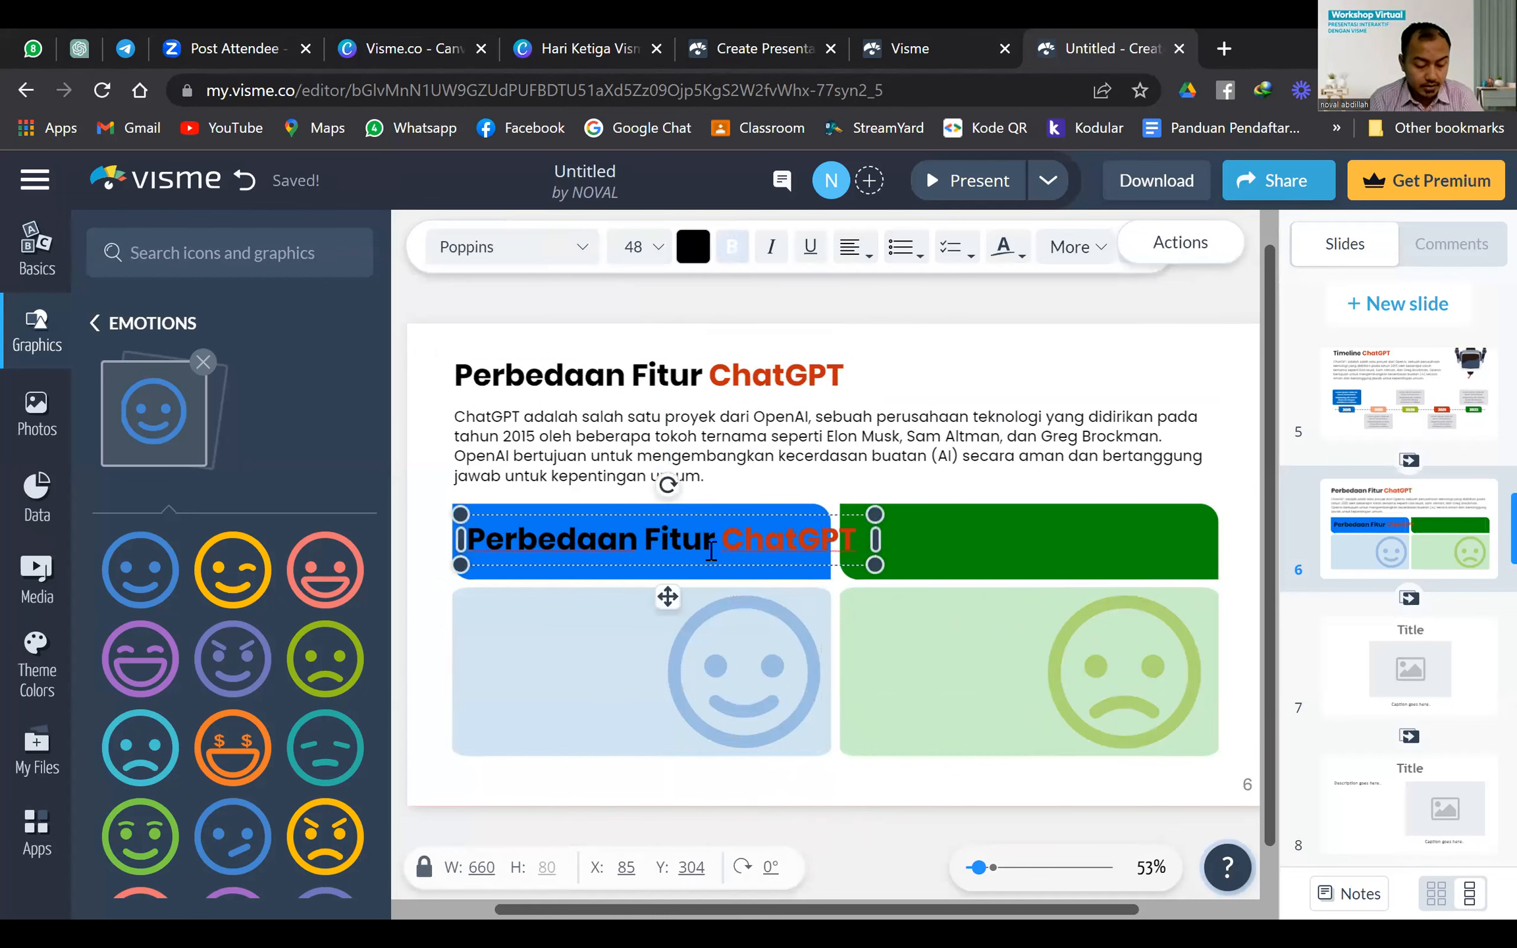
Replace the copied title's text with "Fitur Premium" in white and center-align it
key("ctrl+a")
type("F")
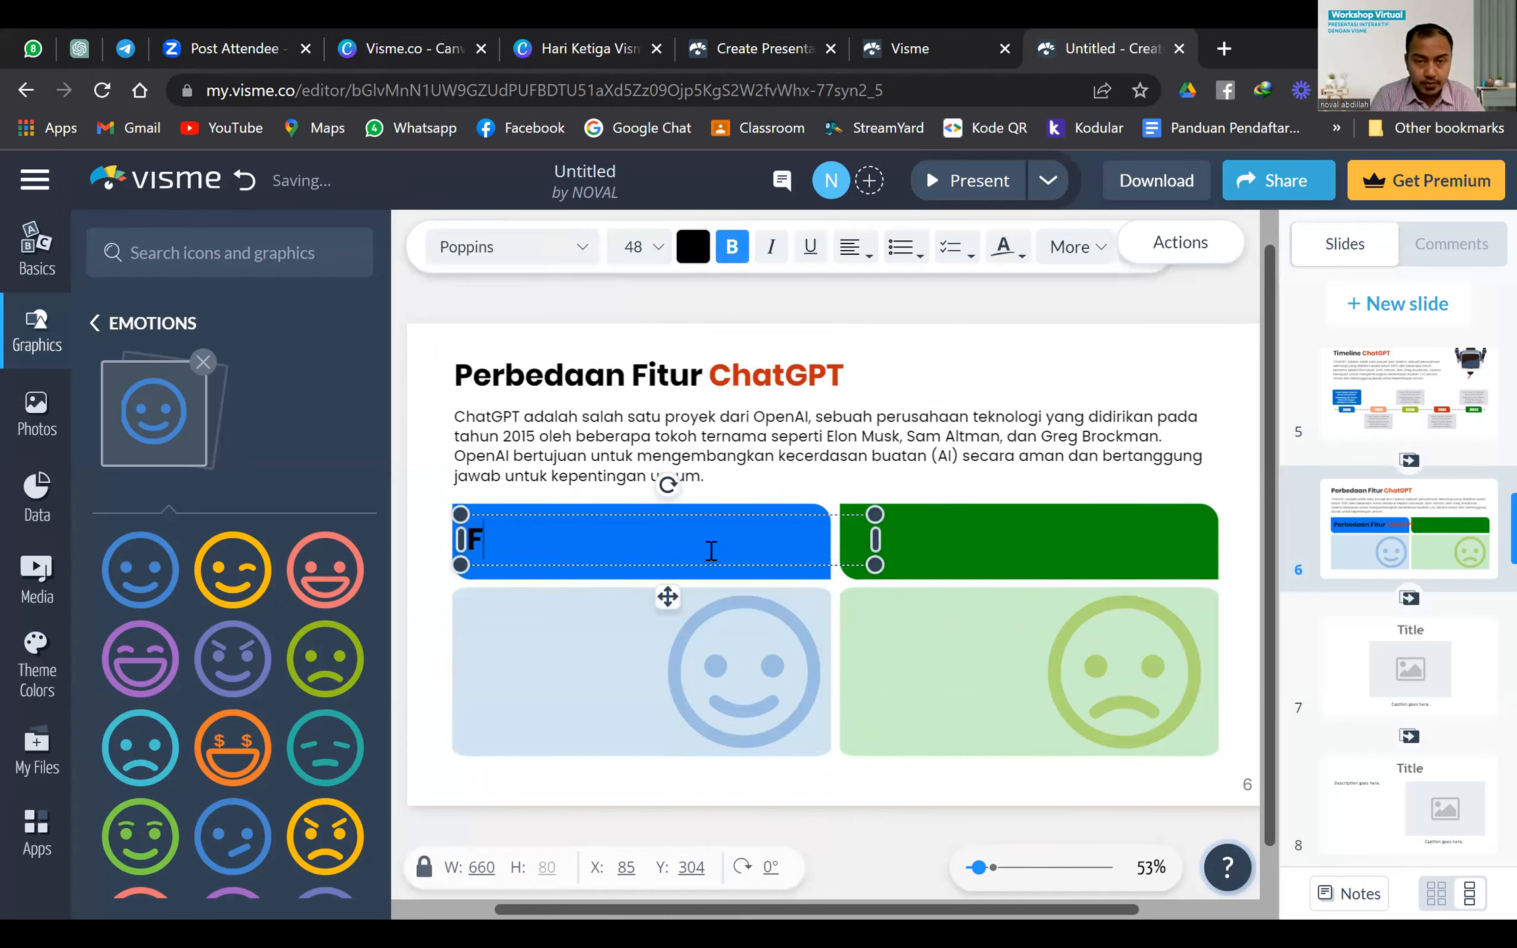
type("itur Premium")
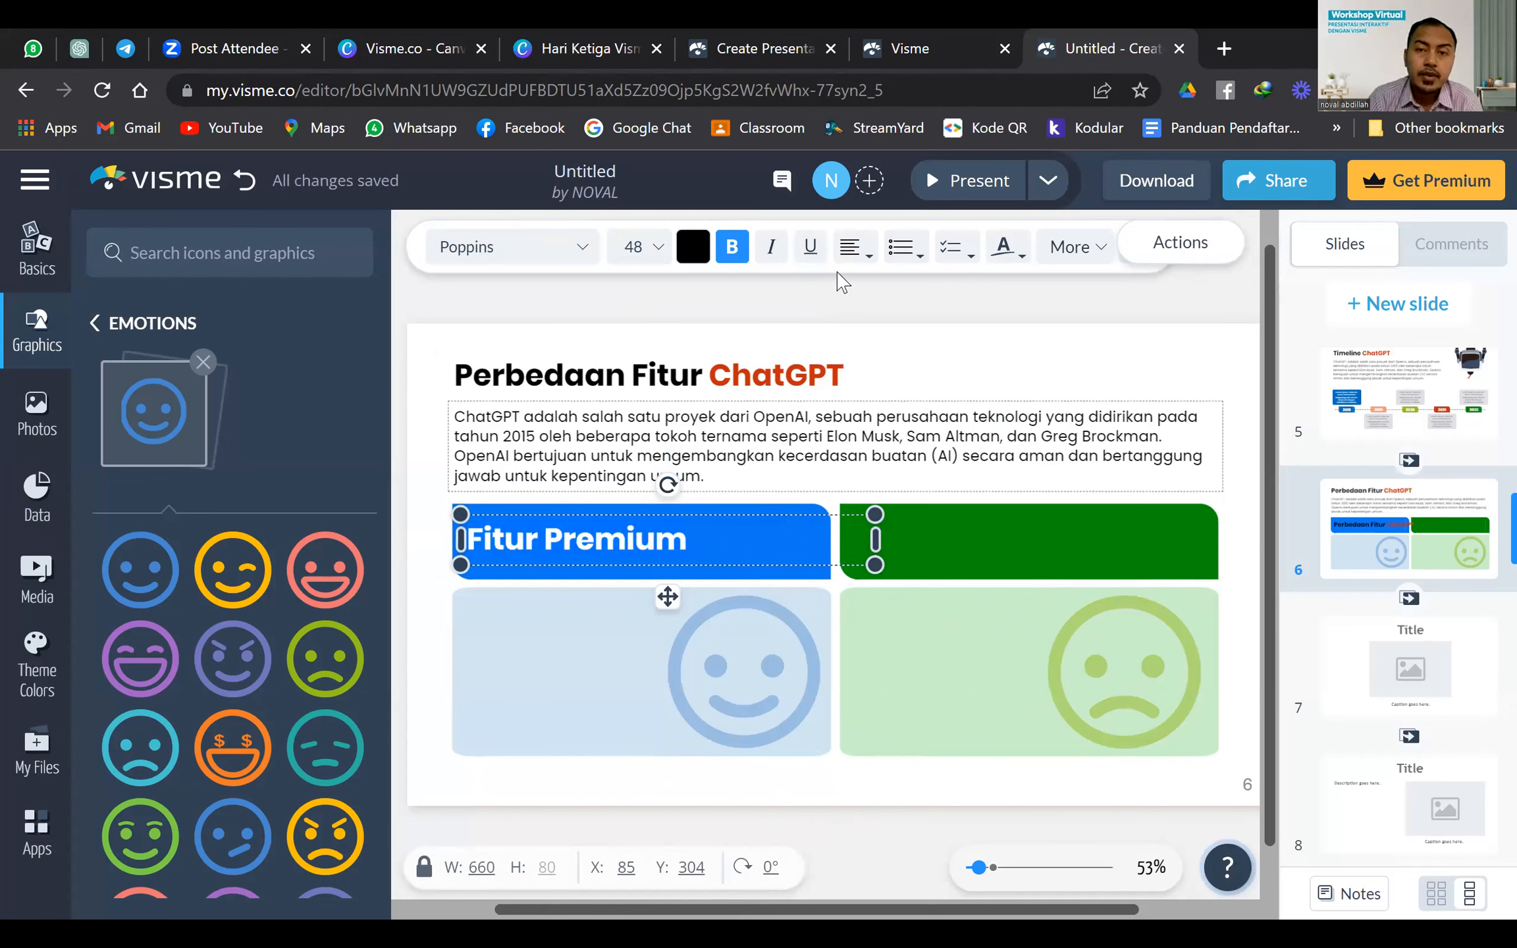
left_click(860, 252)
left_click(853, 365)
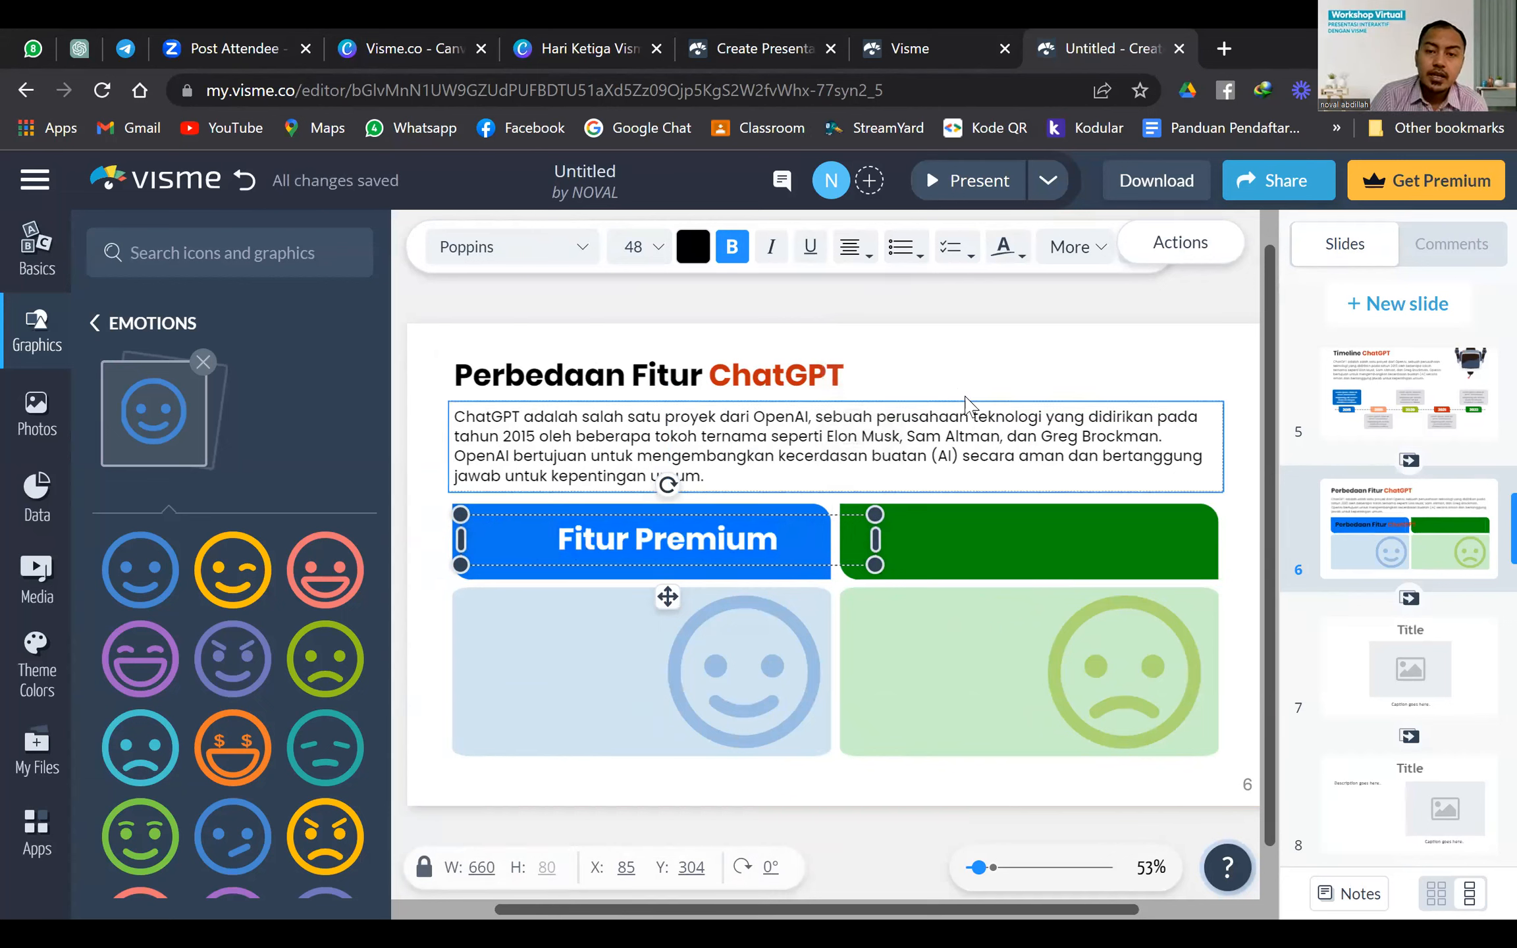